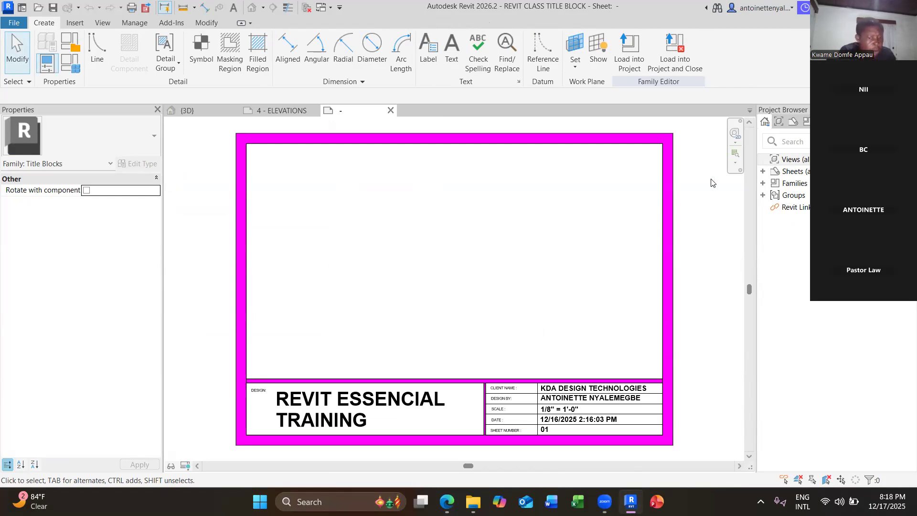
Expand the Sheets list in the Project Browser and zoom in and out on the title block sheet.
left_click(765, 172)
left_click(764, 172)
left_click(764, 172)
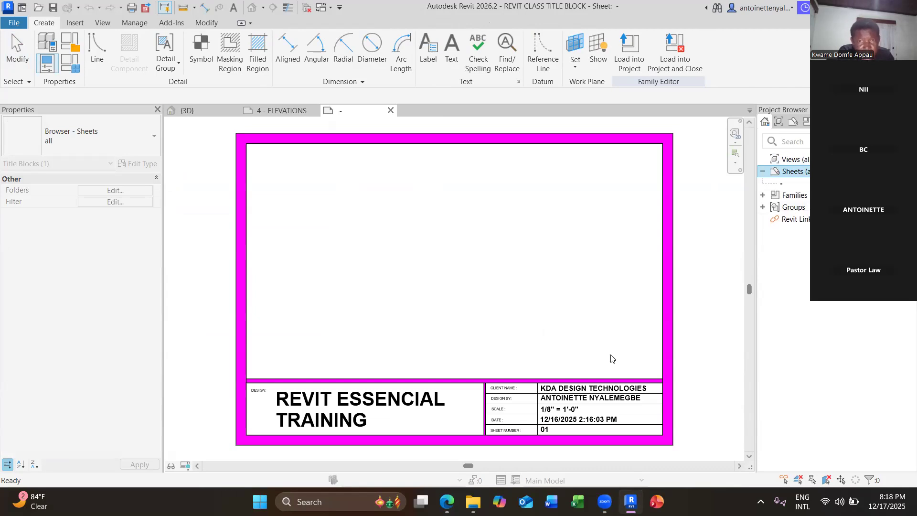
scroll(612, 358, "up", 3)
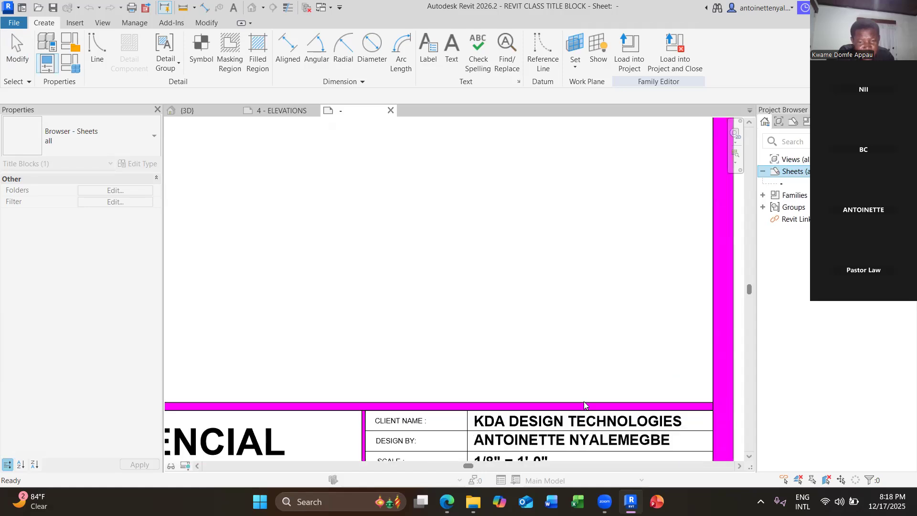
scroll(585, 357, "down", 3)
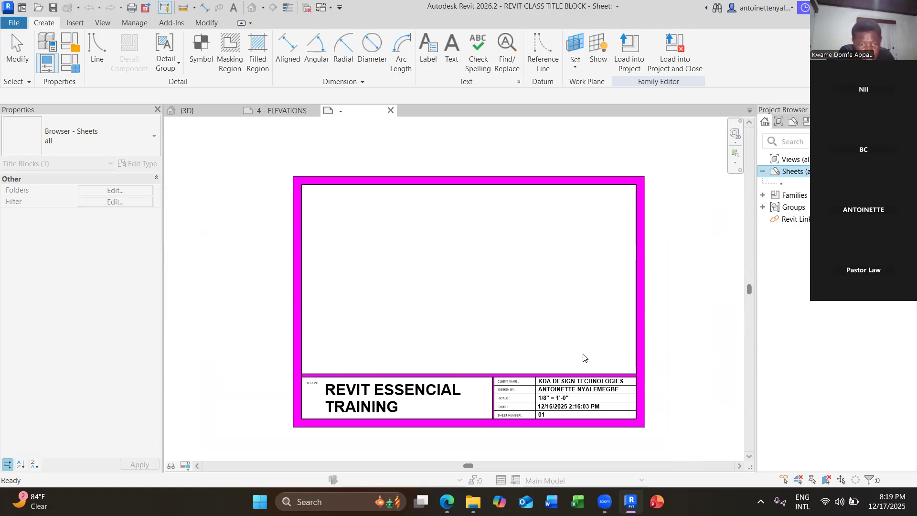
left_click(568, 418)
middle_click_drag(666, 397, 515, 265)
key("Delete")
right_click(426, 276)
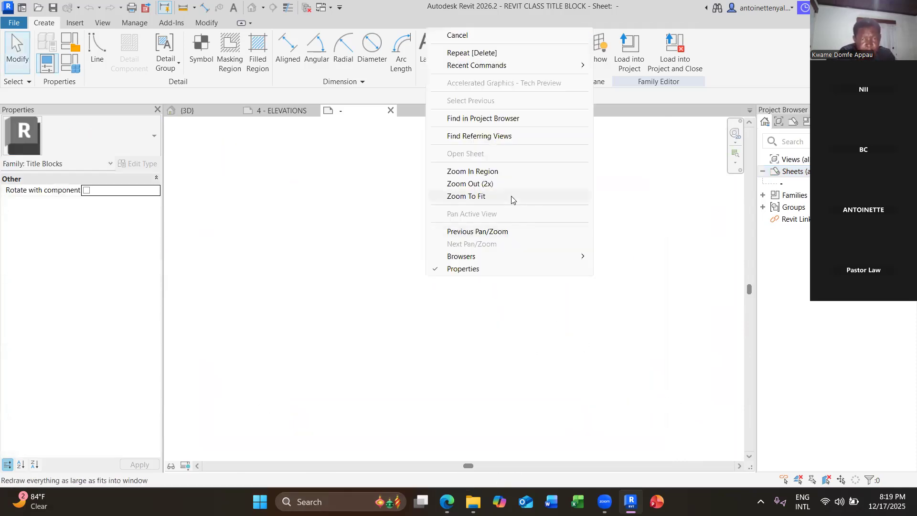
left_click(513, 200)
scroll(548, 420, "up", 6)
middle_click_drag(548, 421, 452, 274)
scroll(467, 281, "up", 1)
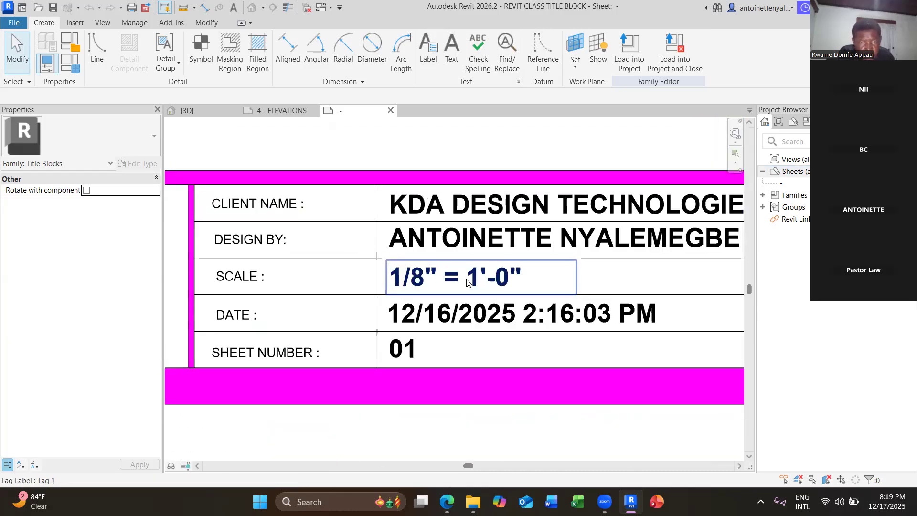
left_click(426, 218)
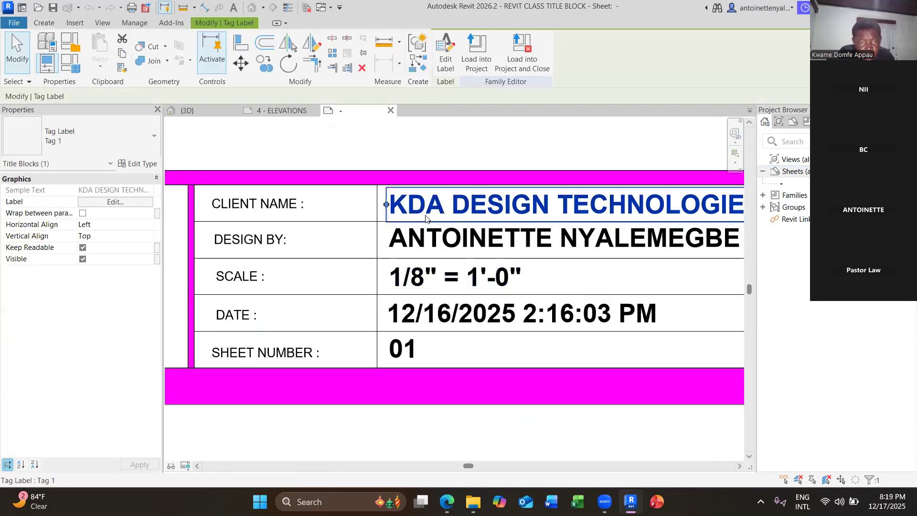
left_click(289, 203)
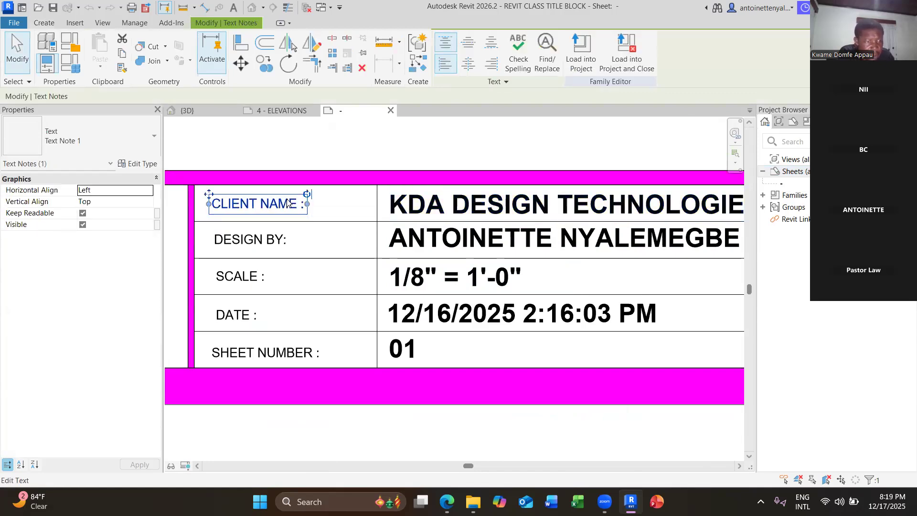
left_click(428, 197)
left_click(446, 52)
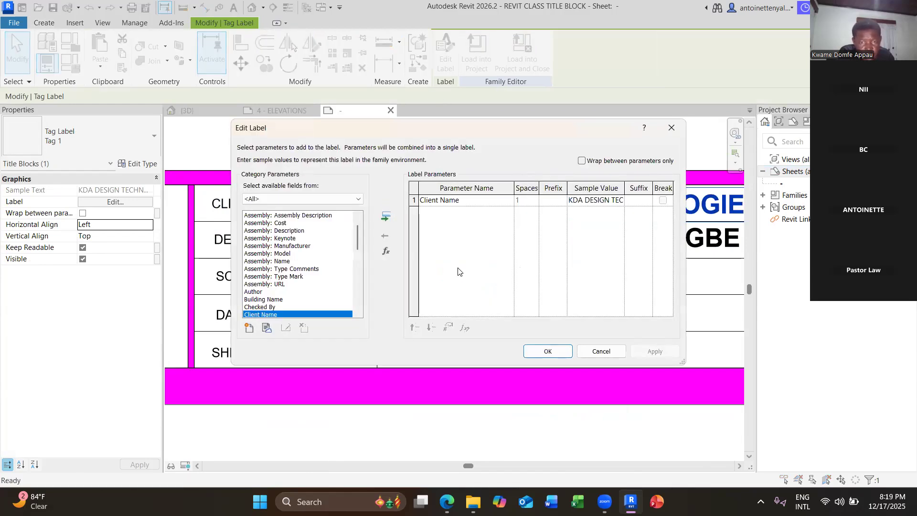
left_click(533, 352)
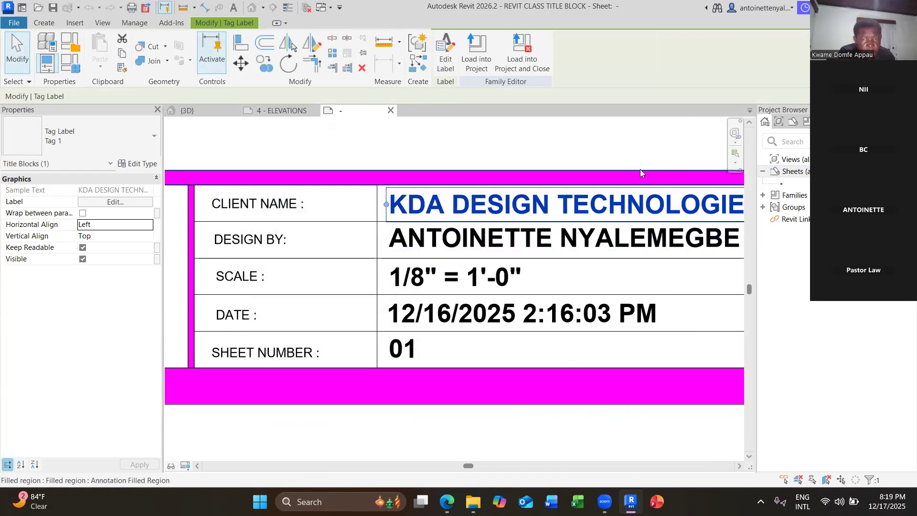
scroll(640, 170, "down", 6)
left_click(645, 198)
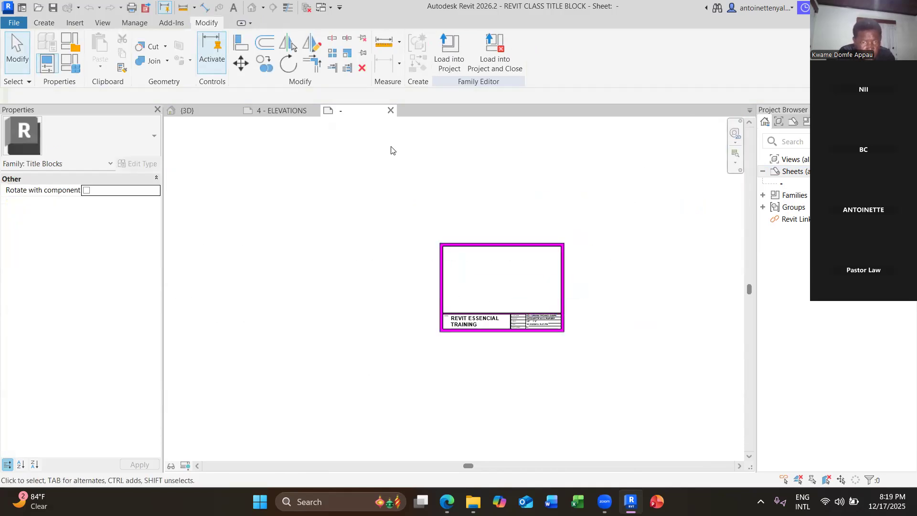
scroll(539, 336, "up", 6)
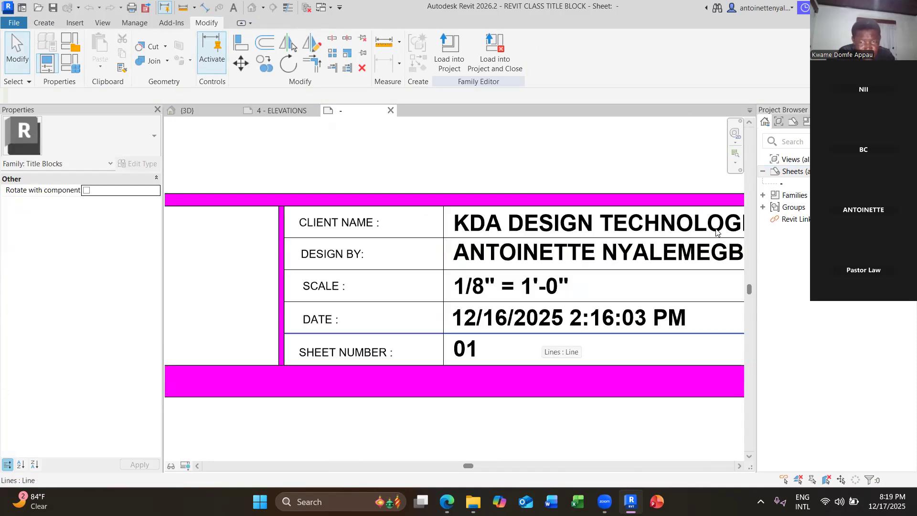
Change the scale label's sample value from 1/8" = 1'-0" to 1:100.
middle_click_drag(446, 317, 322, 311)
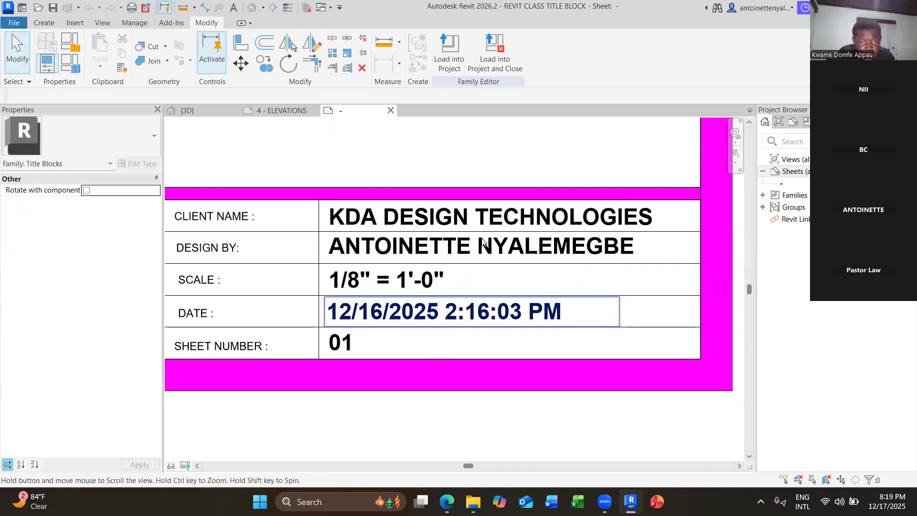
left_click(455, 242)
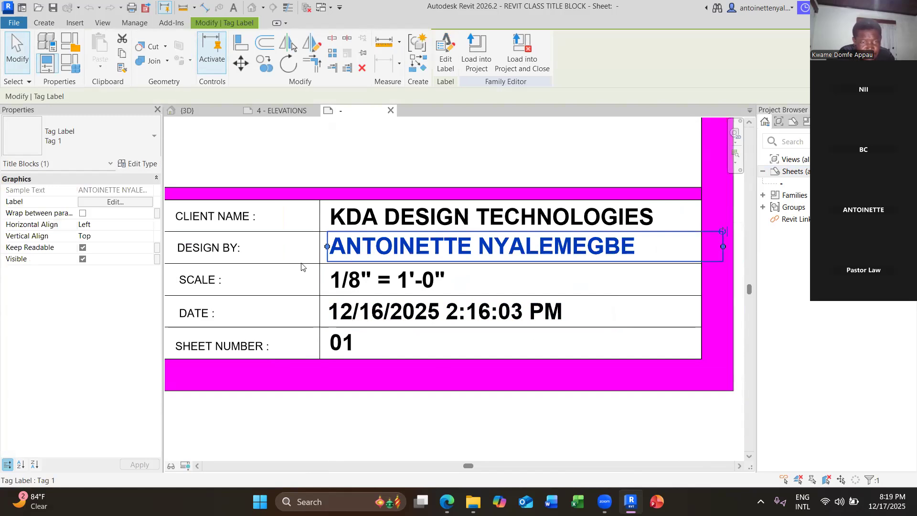
left_click(235, 248)
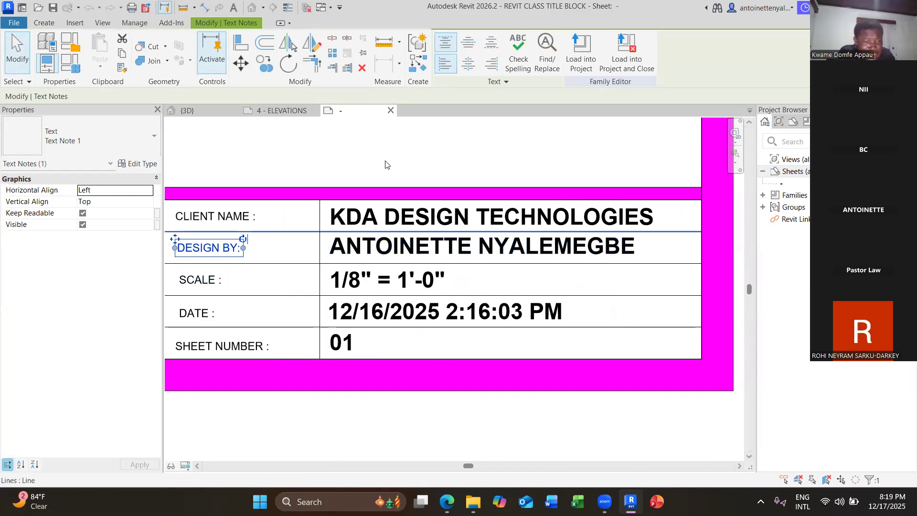
left_click(399, 280)
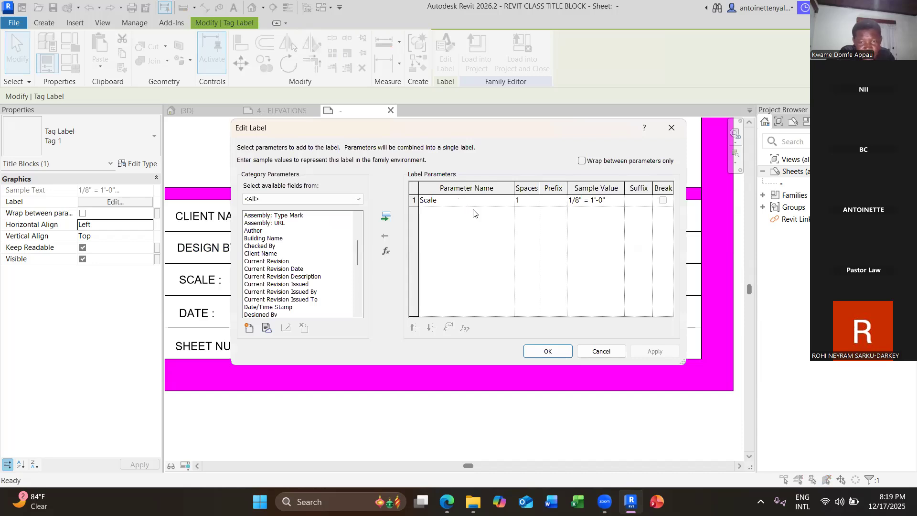
left_click(585, 200)
left_click_drag(609, 202, 565, 208)
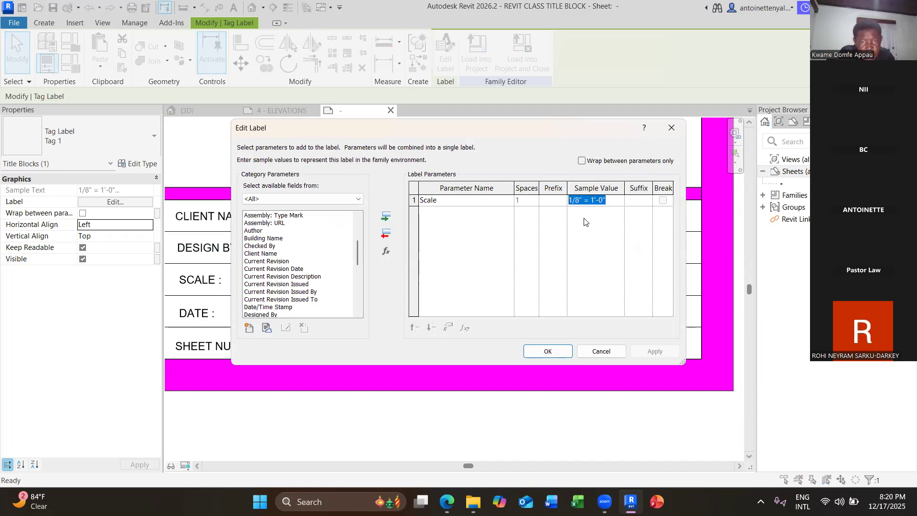
type("1")
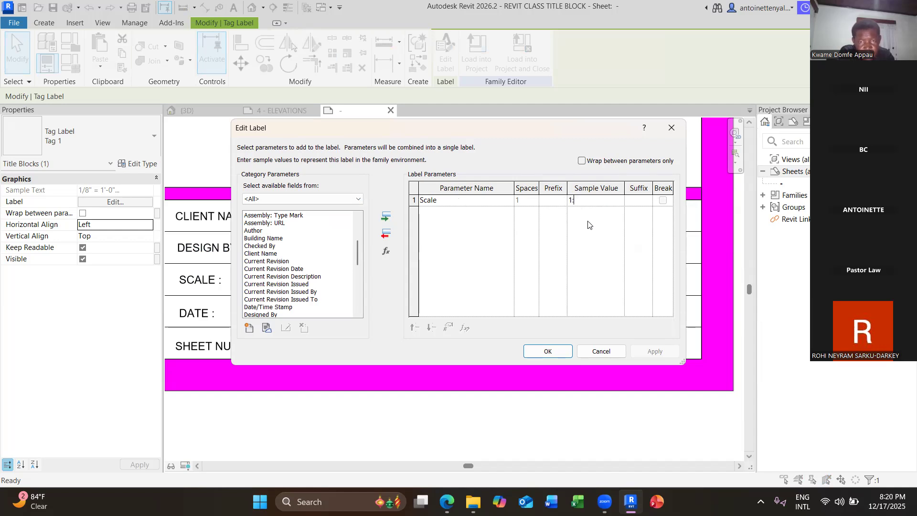
type(":100")
key("Tab")
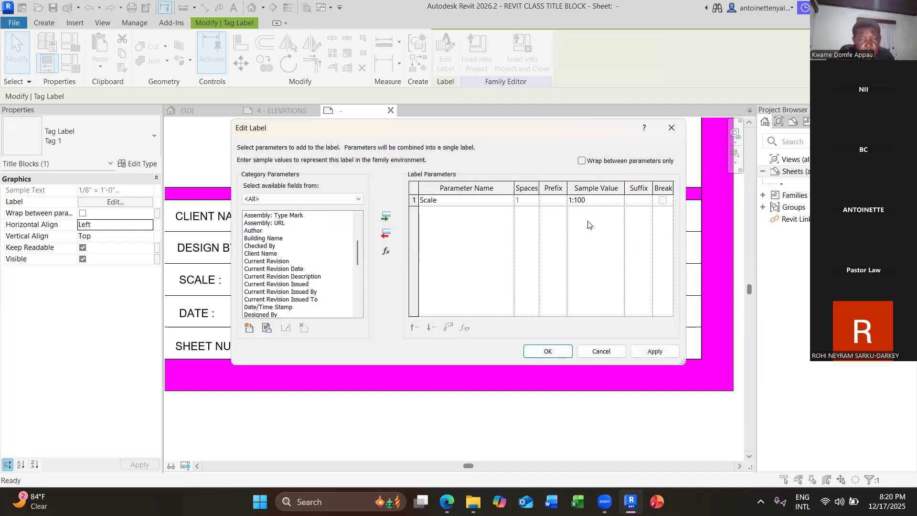
left_click(558, 351)
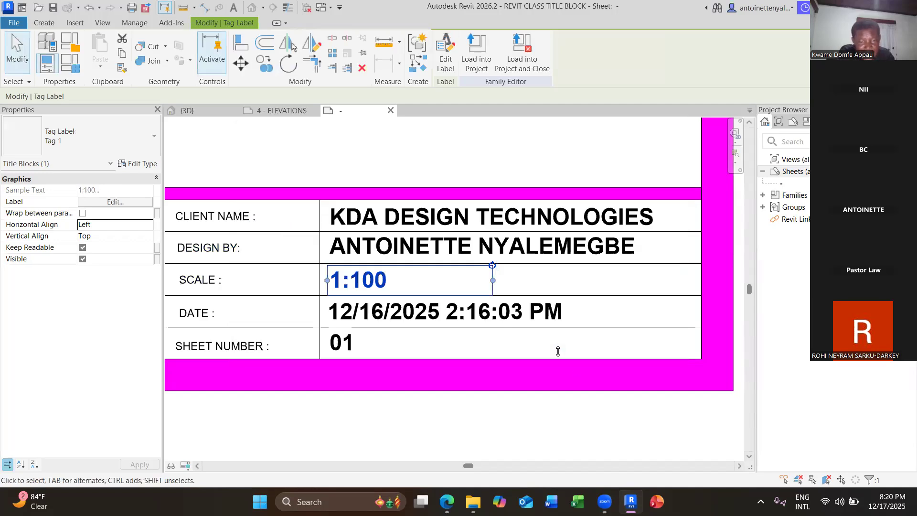
Select the date value label in the title block's information table.
scroll(558, 351, "down", 1)
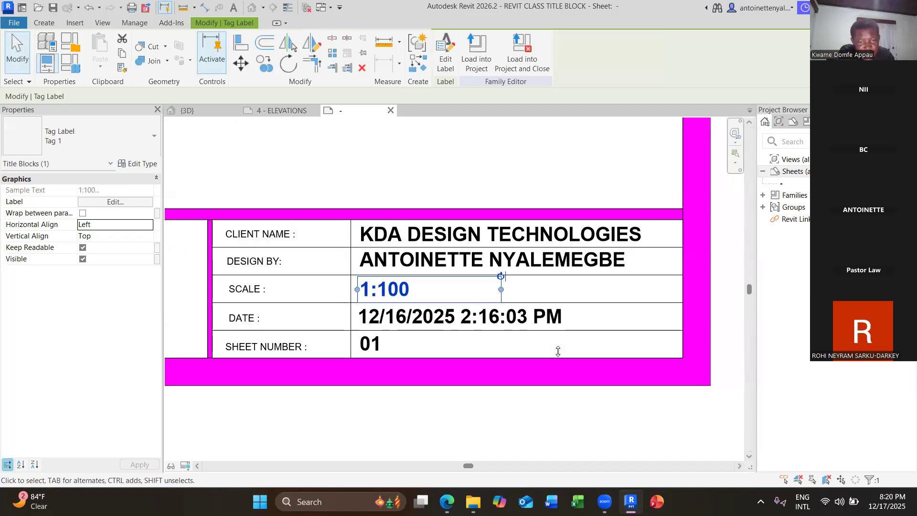
left_click(575, 432)
left_click(461, 319)
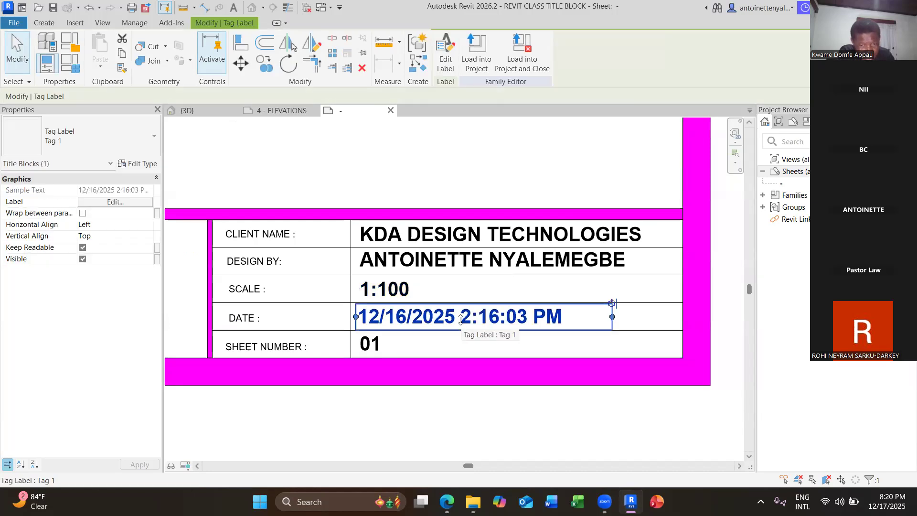
left_click(381, 345)
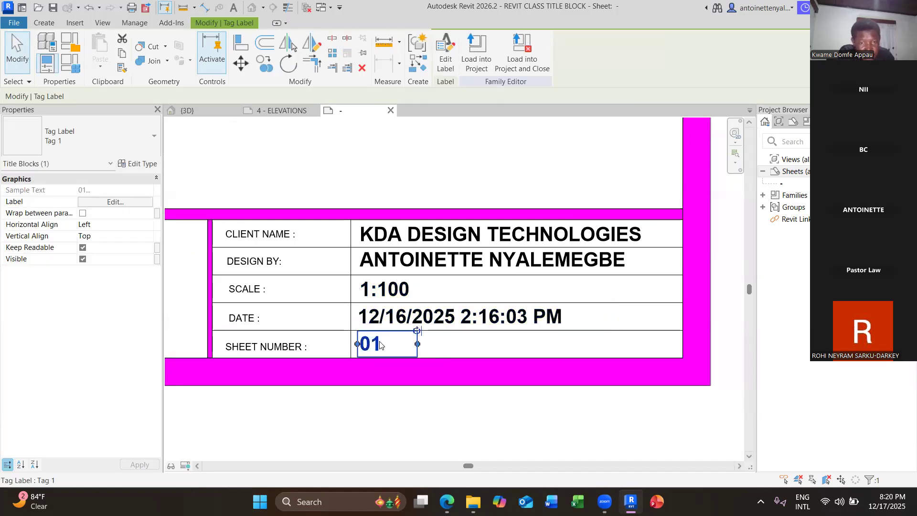
left_click(400, 259)
left_click(436, 321)
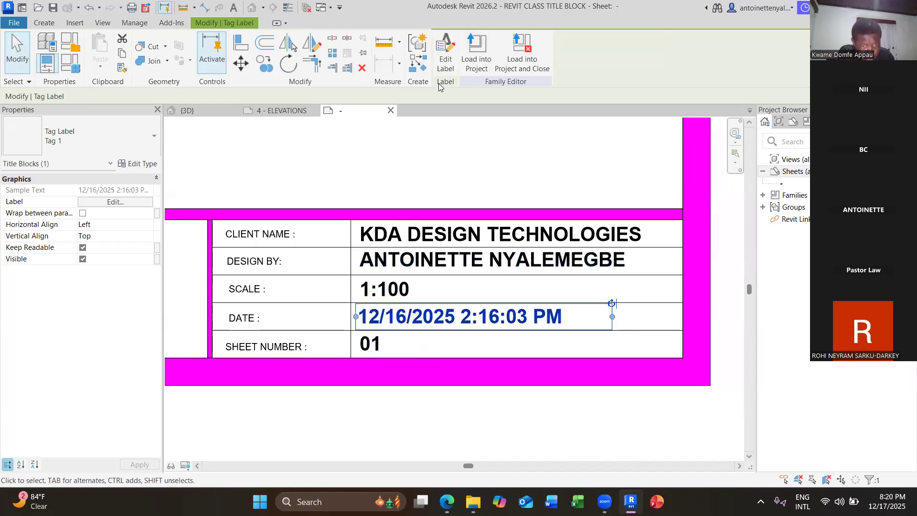
Replace the date label's Date/Time Stamp parameter with Project Issue Date.
left_click(445, 52)
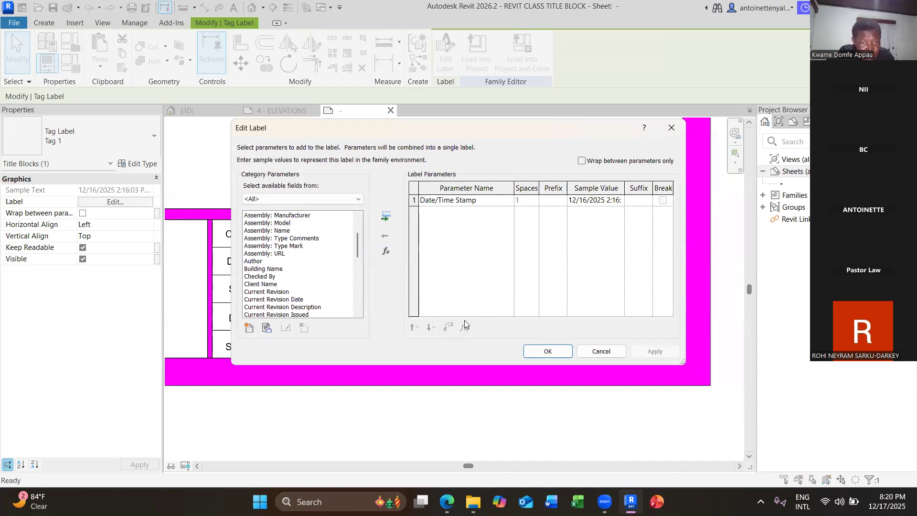
scroll(306, 304, "down", 10)
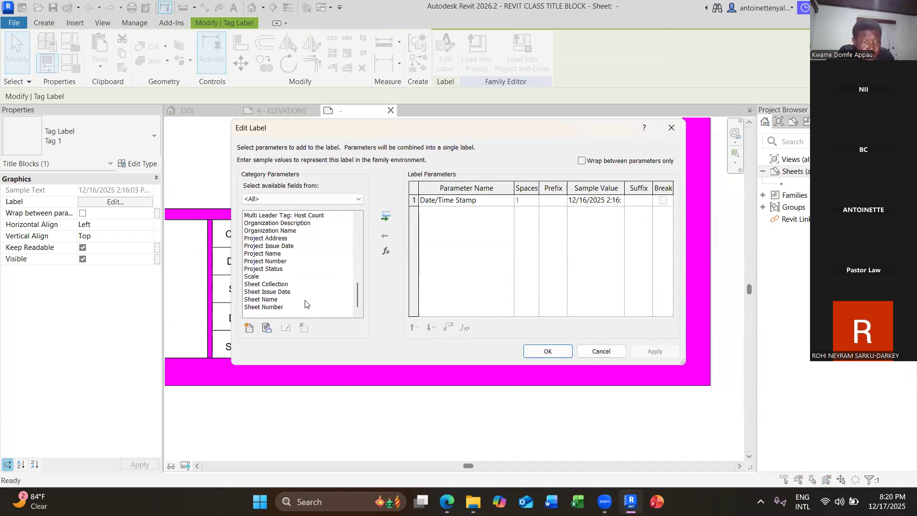
scroll(305, 305, "up", 10)
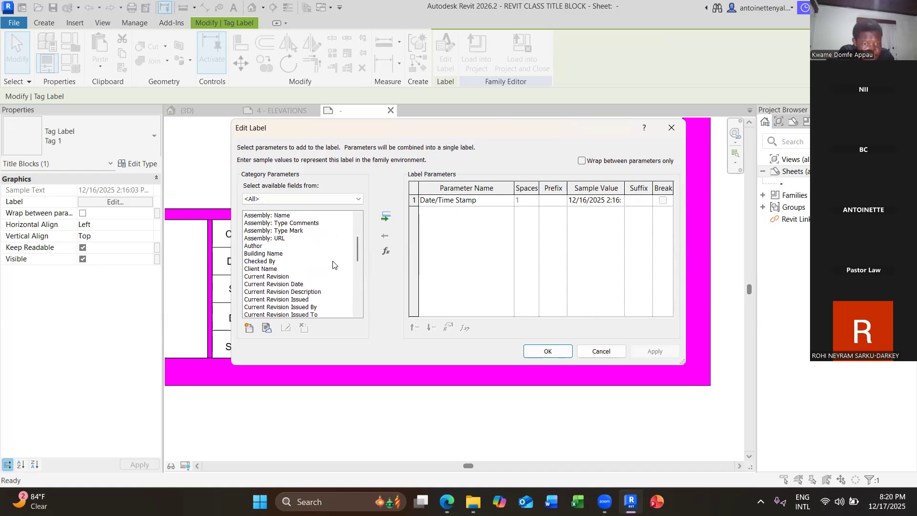
left_click_drag(357, 258, 350, 309)
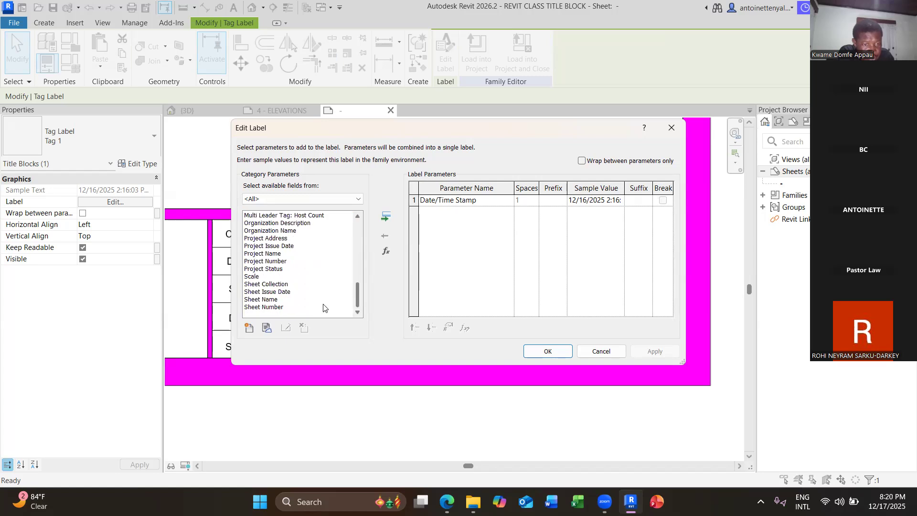
left_click(275, 248)
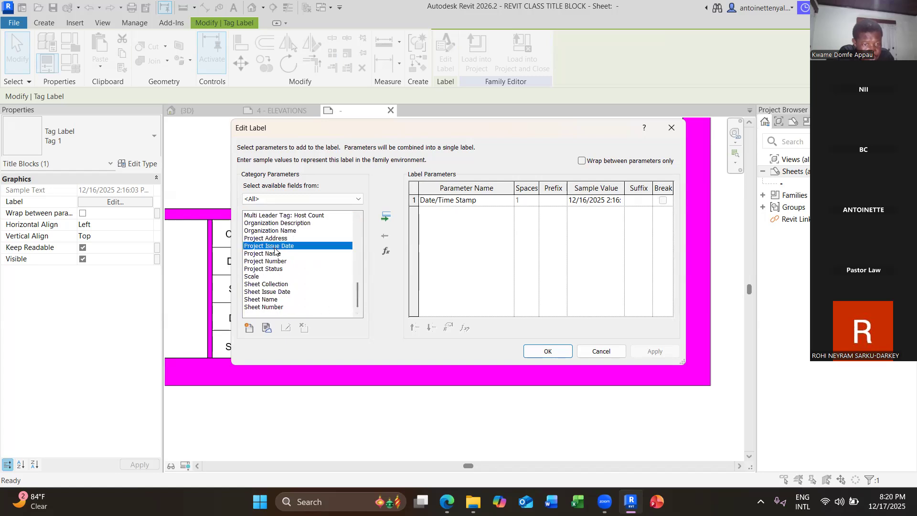
left_click(429, 211)
left_click(387, 233)
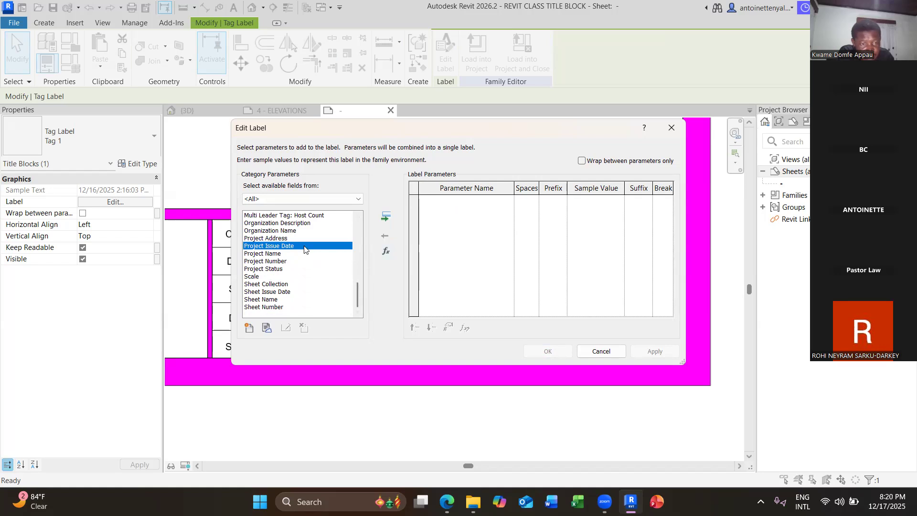
left_click(386, 217)
left_click(549, 351)
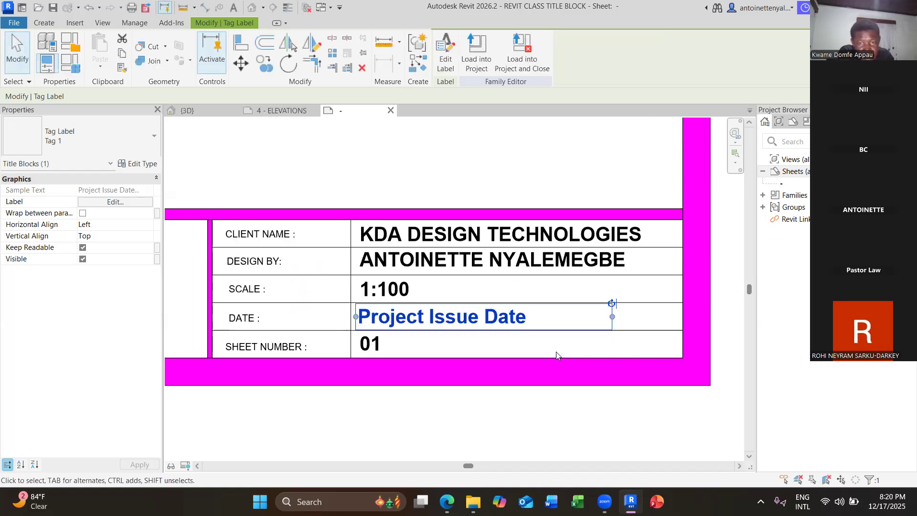
Set the date label's sample value to 'DECEMBER , 2025'.
left_click(445, 53)
left_click(619, 200)
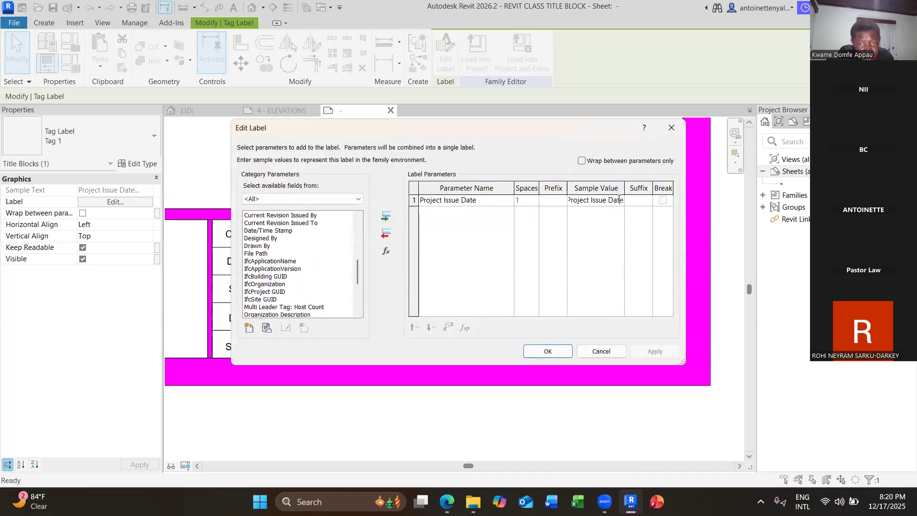
left_click_drag(619, 201, 571, 216)
type("e")
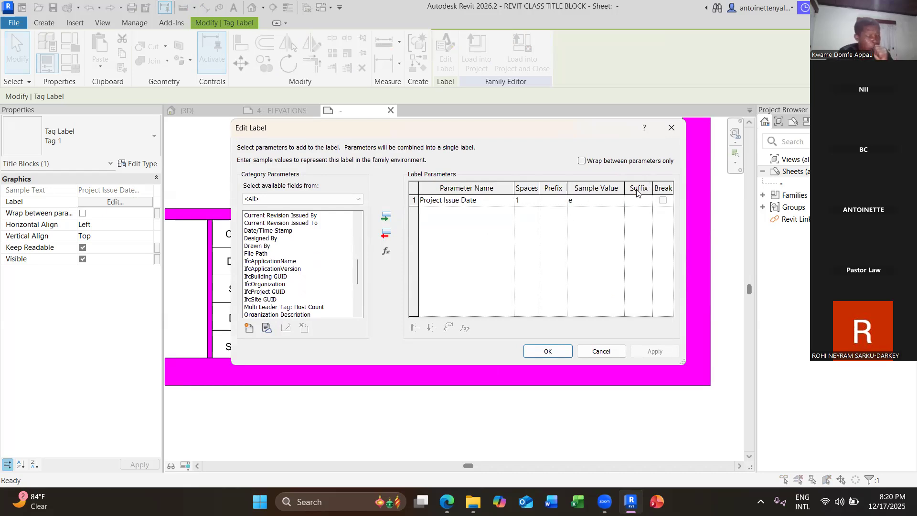
key("BackSpace")
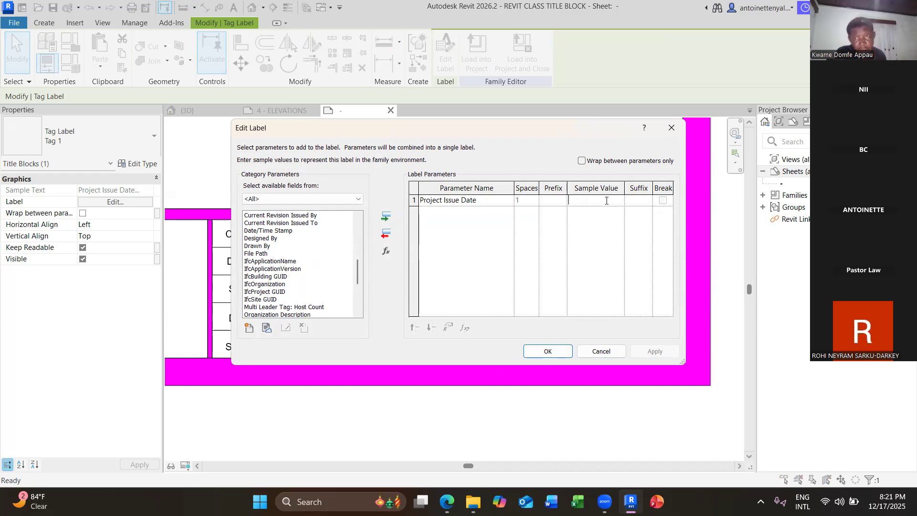
type("17")
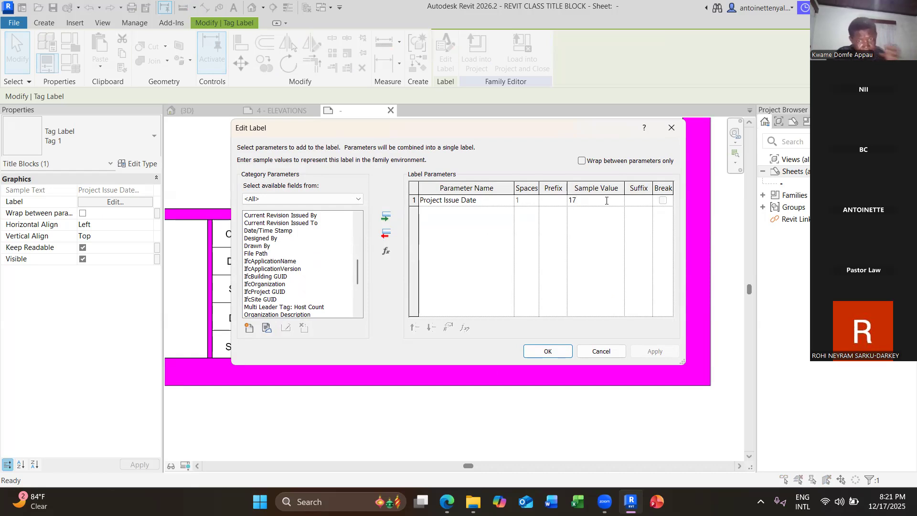
type("/")
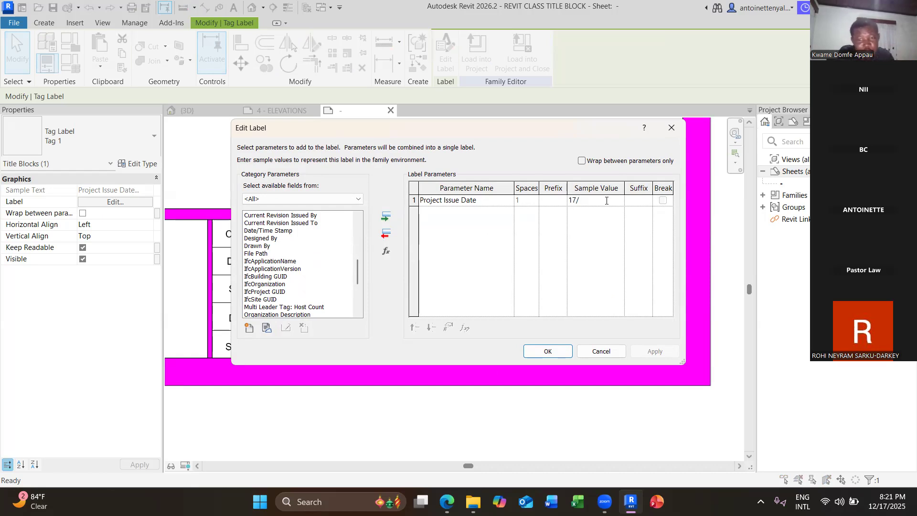
key("BackSpace")
key("BackSpace")
type("DECEMB")
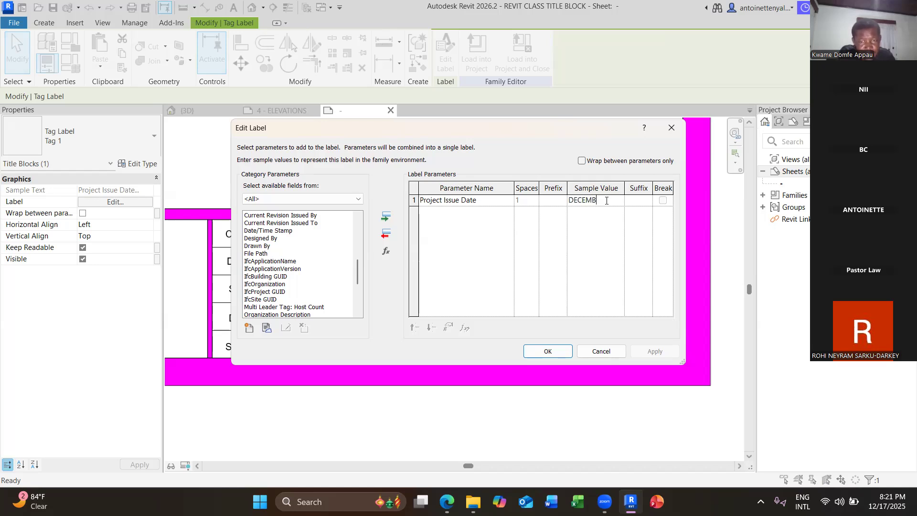
type("ER , 2025")
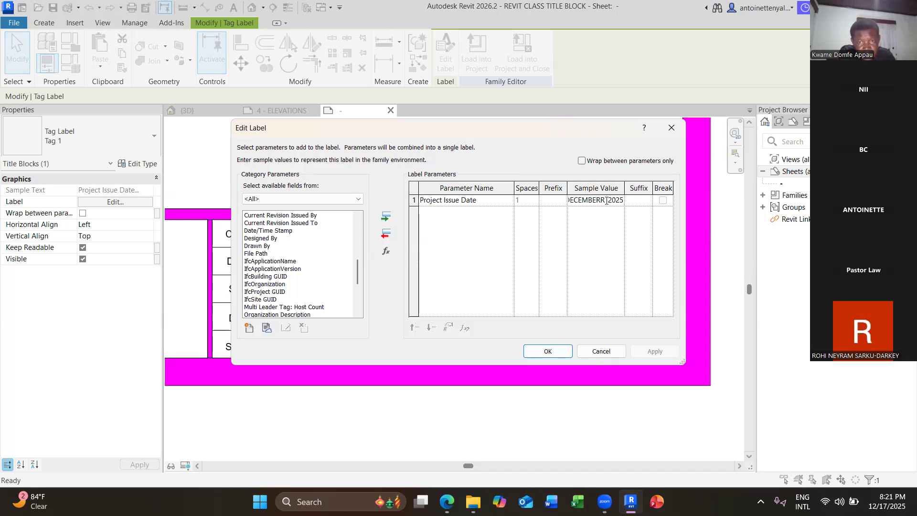
left_click(557, 352)
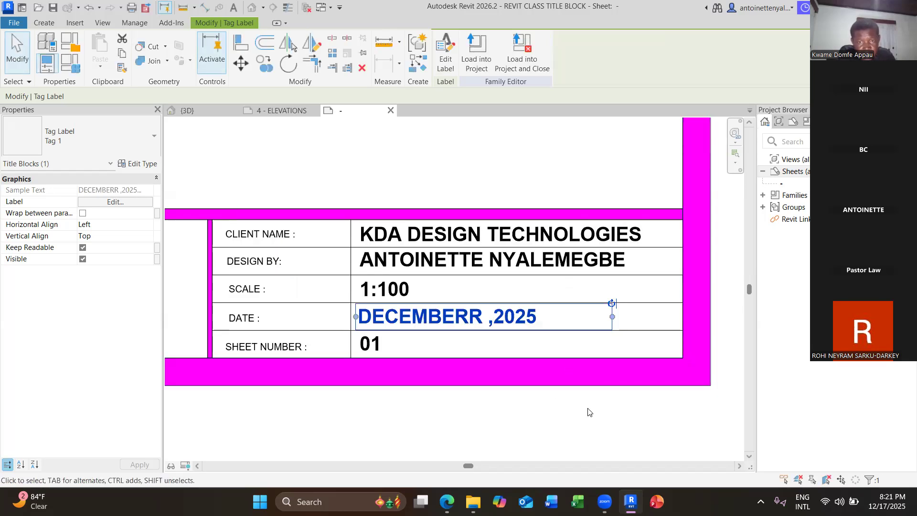
Correct the DECEMBERR typo in the date label's sample value.
scroll(590, 413, "down", 1)
left_click(590, 413)
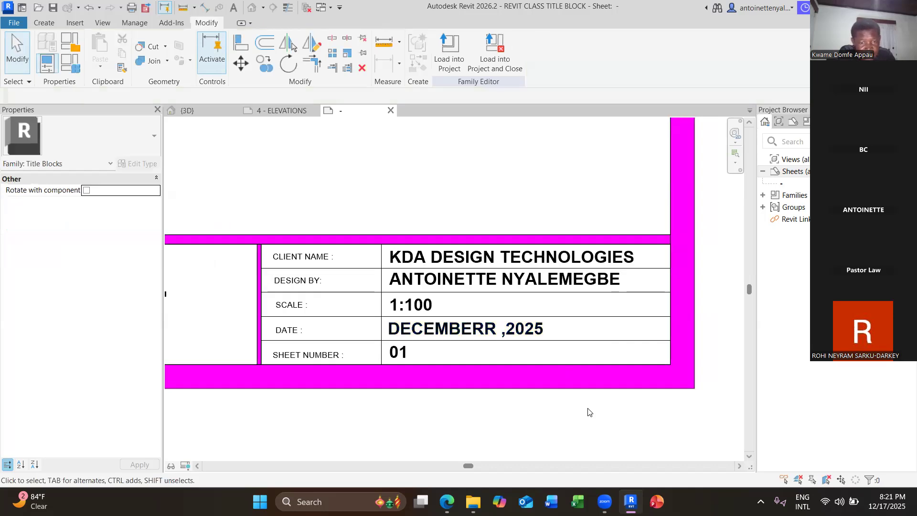
left_click(432, 333)
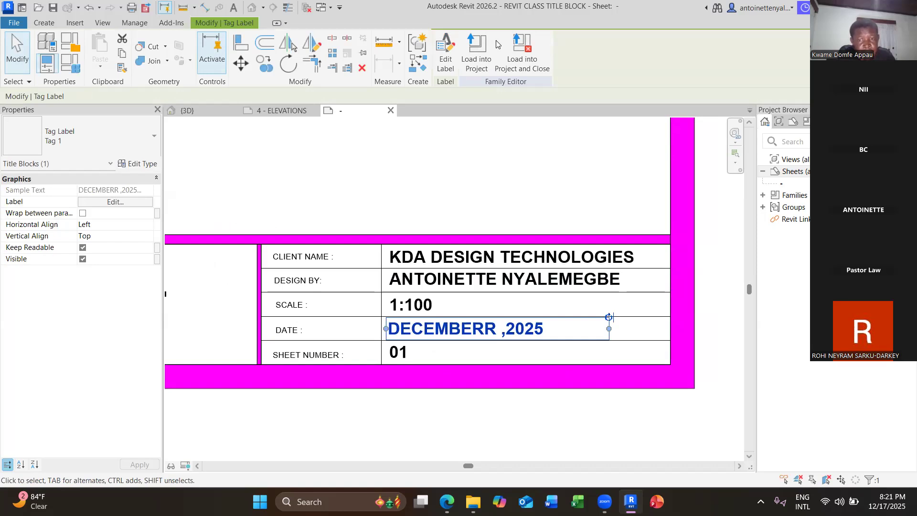
left_click(606, 204)
left_click(605, 203)
key("BackSpace")
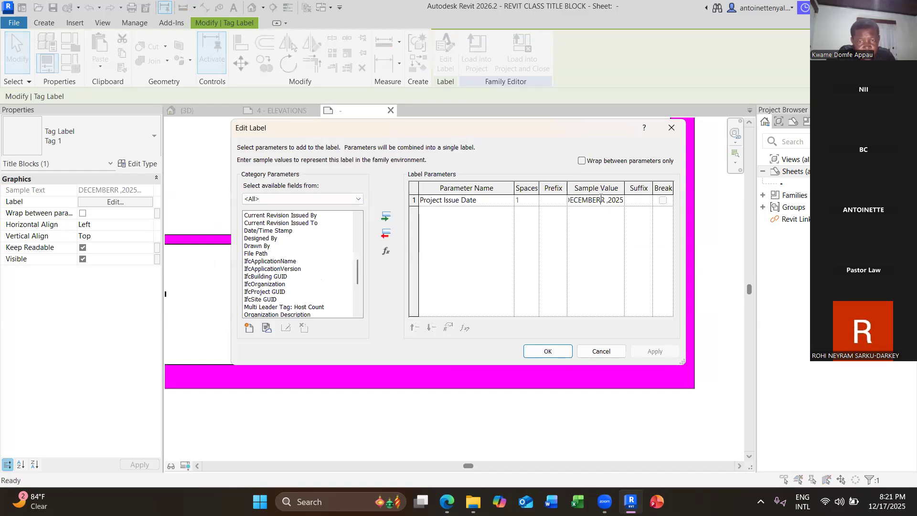
left_click(548, 354)
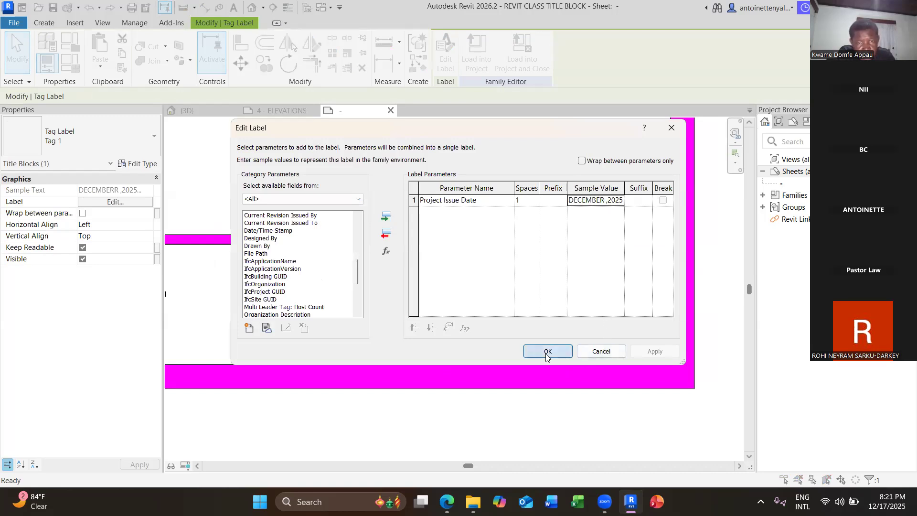
Deselect the label and zoom to fit the whole sheet around the title block.
left_click(507, 412)
scroll(507, 412, "up", 10)
right_click(506, 402)
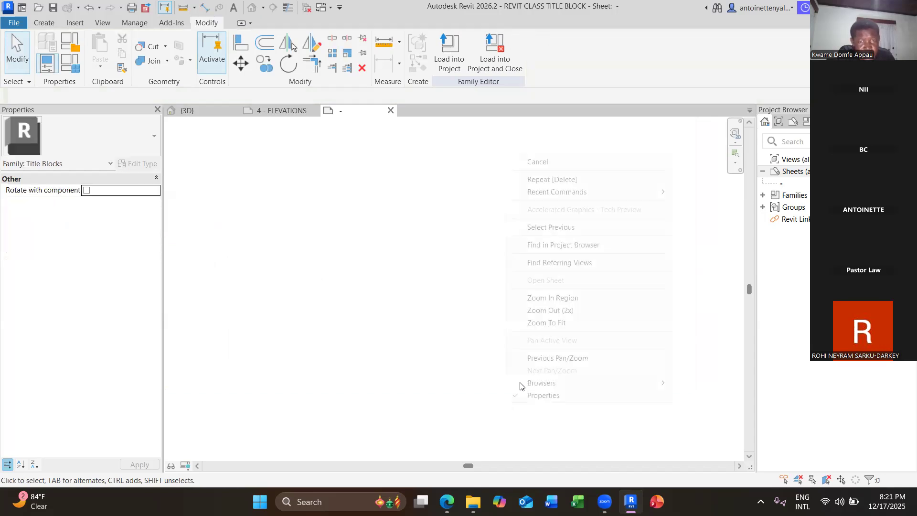
left_click(550, 323)
middle_click_drag(545, 416, 496, 394)
scroll(495, 395, "up", 10)
scroll(492, 392, "down", 10)
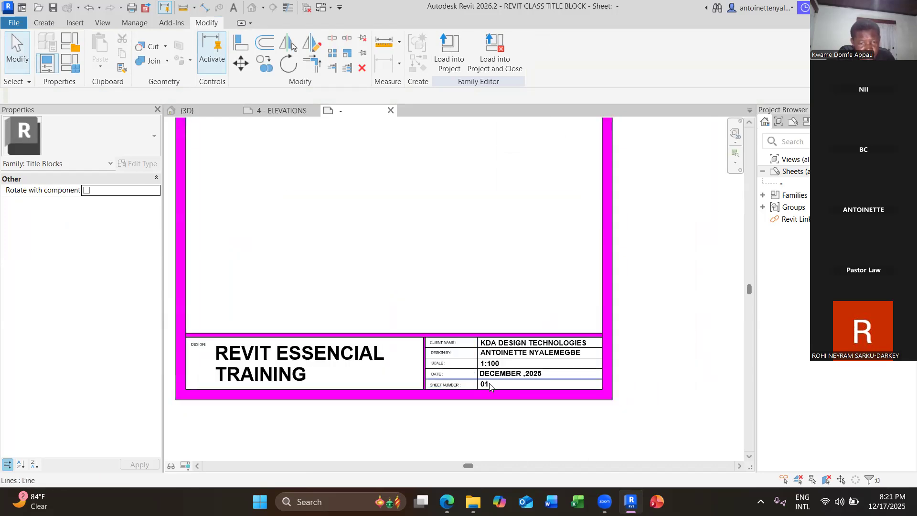
left_click(488, 384)
scroll(483, 385, "up", 2)
Change the sheet number label's sample value from 01 to 00-00-00.
left_click(480, 385)
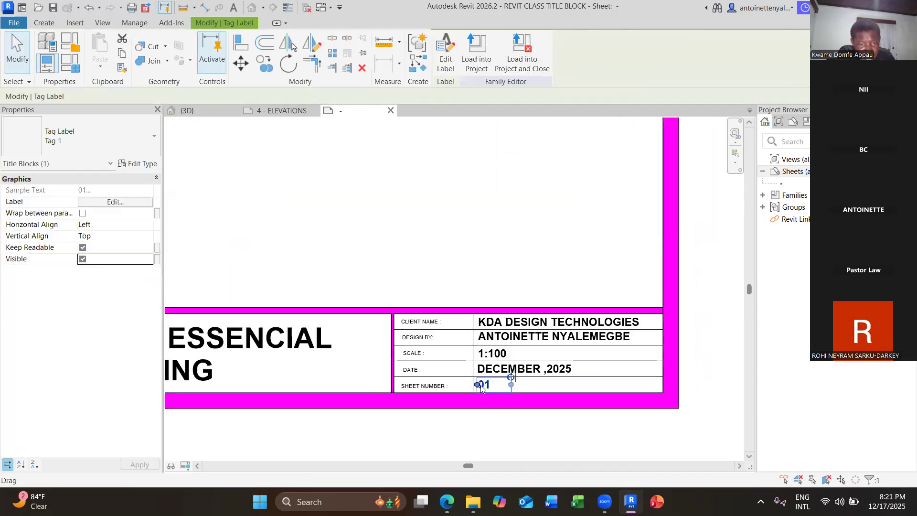
left_click(446, 53)
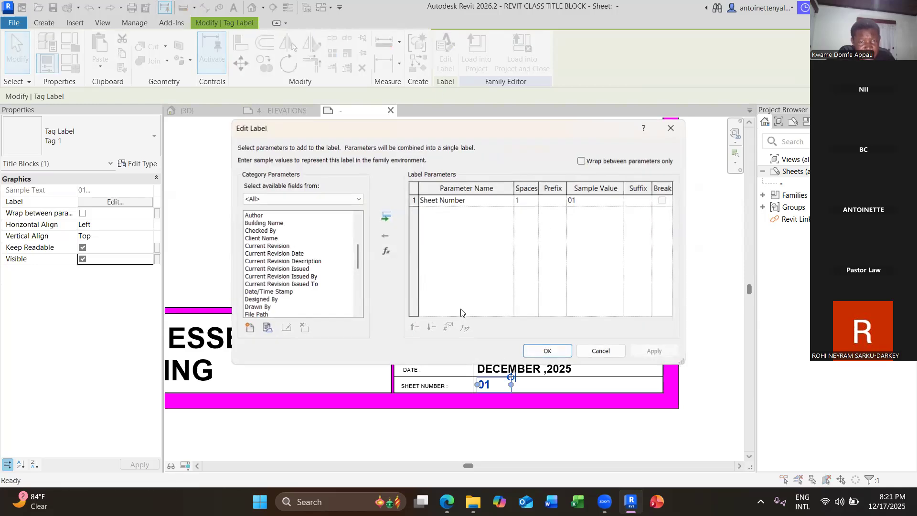
left_click(583, 203)
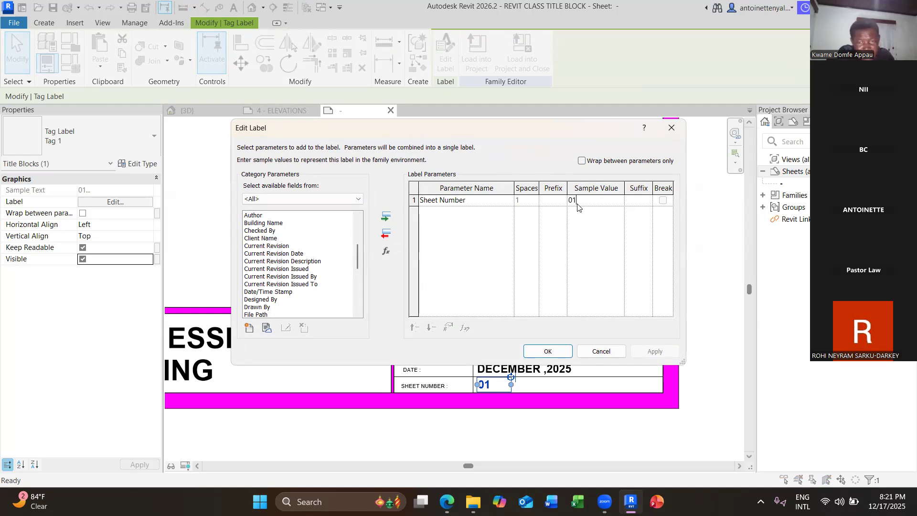
key("BackSpace")
key("BackSpace")
type("00-00-0")
left_click(549, 351)
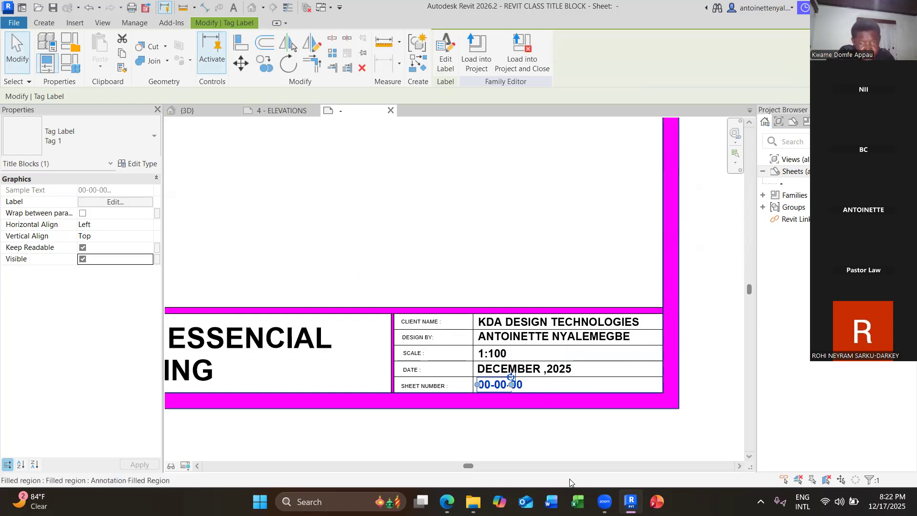
left_click(543, 441)
Check the REVIT ESSENCIAL TRAINING title label's parameters, closing without changes.
scroll(545, 439, "down", 5)
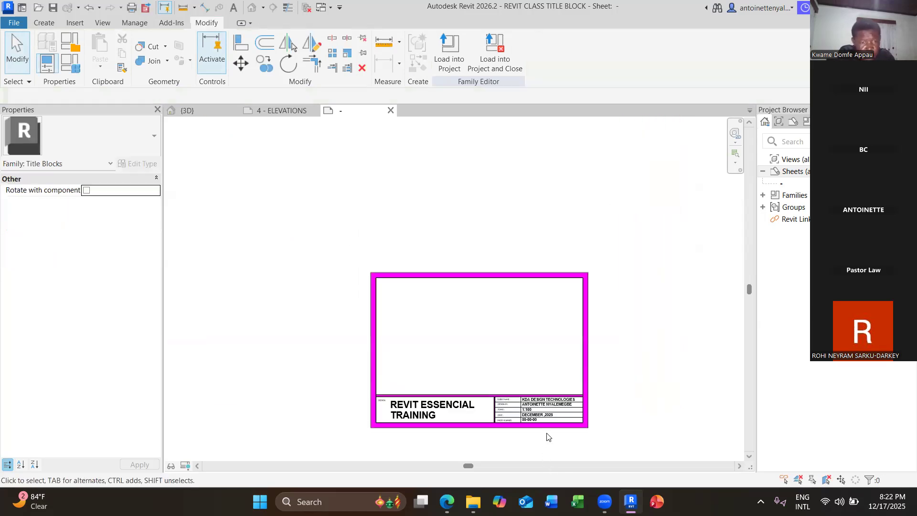
middle_click_drag(524, 391, 504, 317)
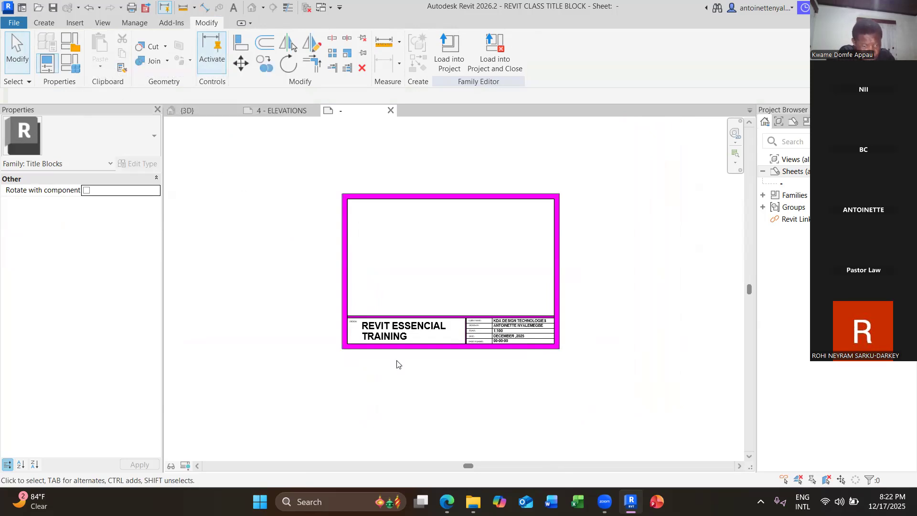
scroll(399, 370, "up", 2)
scroll(400, 377, "up", 2)
left_click(400, 334)
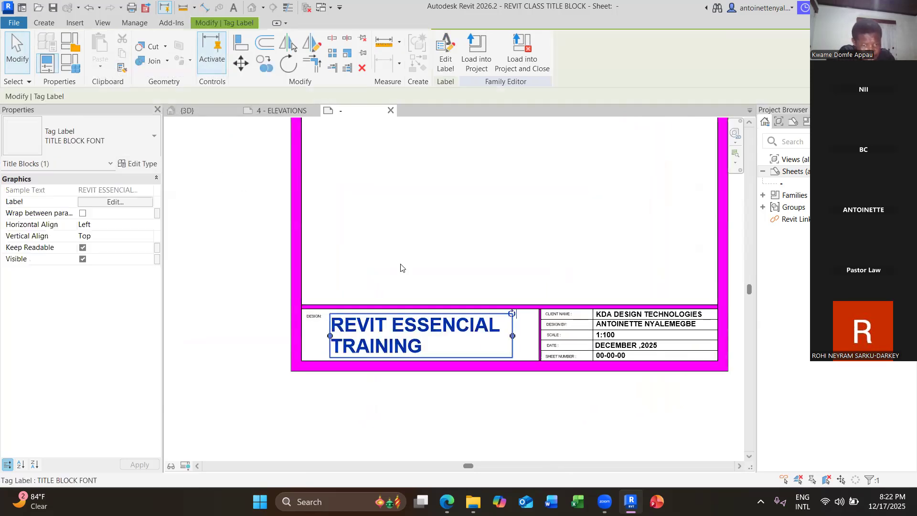
left_click(446, 53)
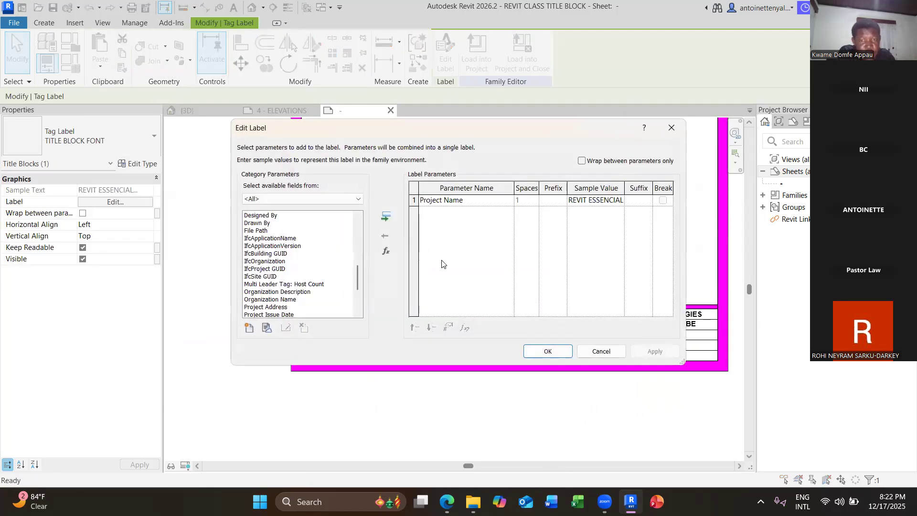
left_click(673, 127)
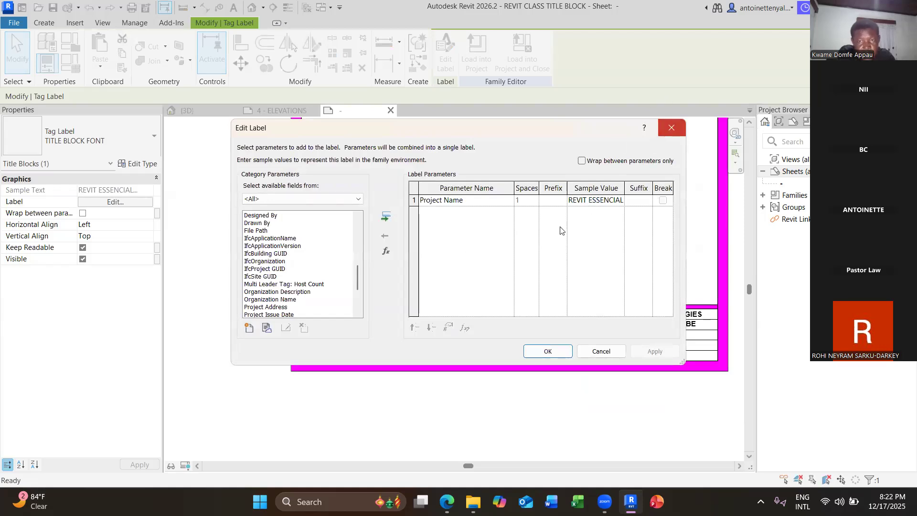
Deselect the title label, leaving the completed title block in view.
scroll(511, 288, "down", 1)
scroll(509, 288, "down", 2)
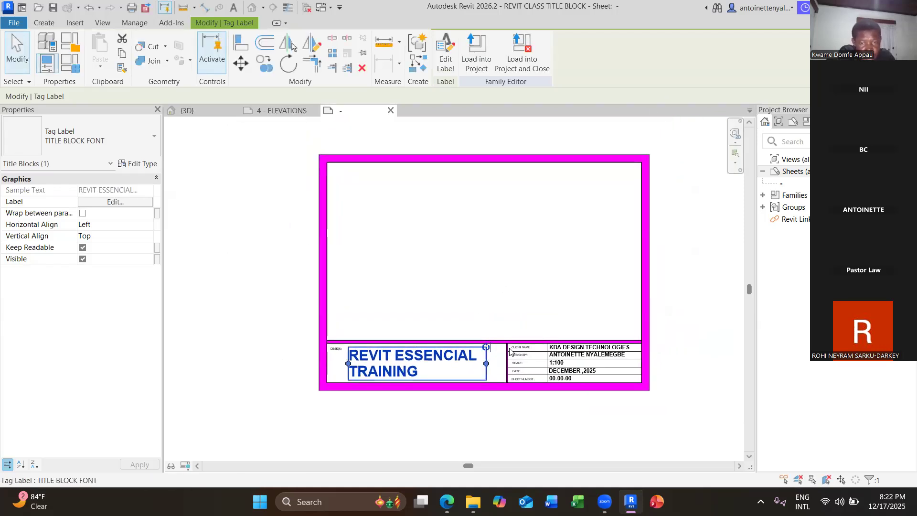
left_click(504, 411)
left_click(483, 369)
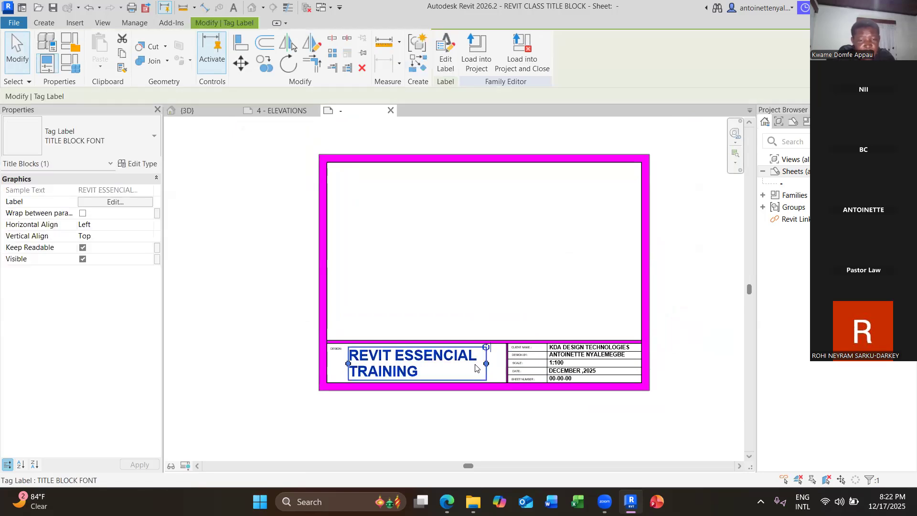
left_click(565, 405)
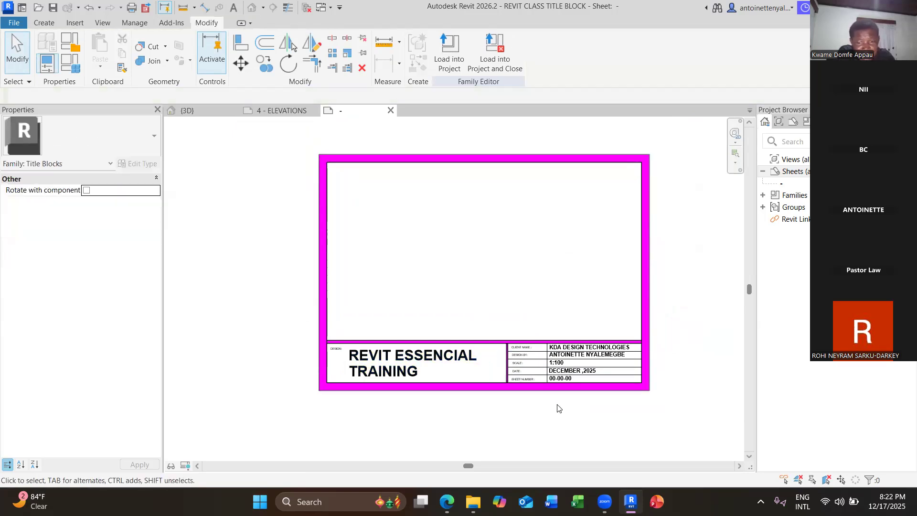
scroll(559, 408, "up", 2)
scroll(560, 415, "down", 1)
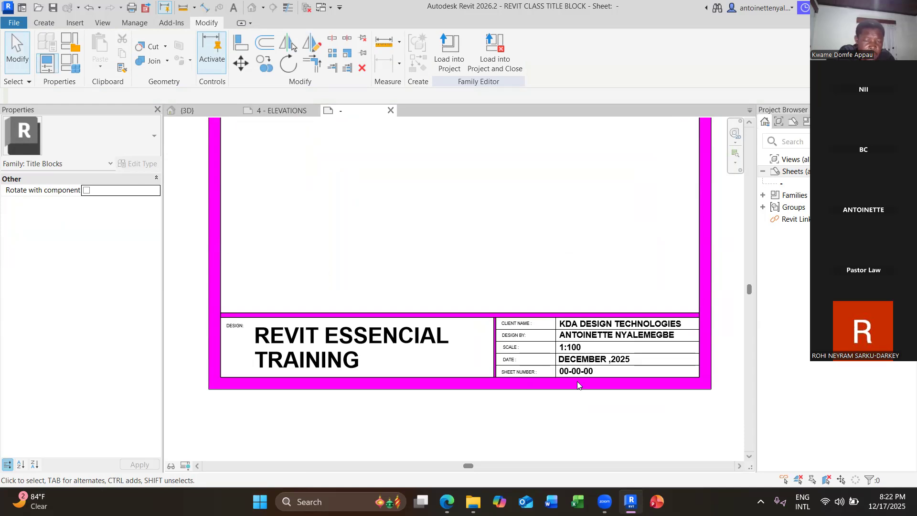
scroll(573, 411, "down", 1)
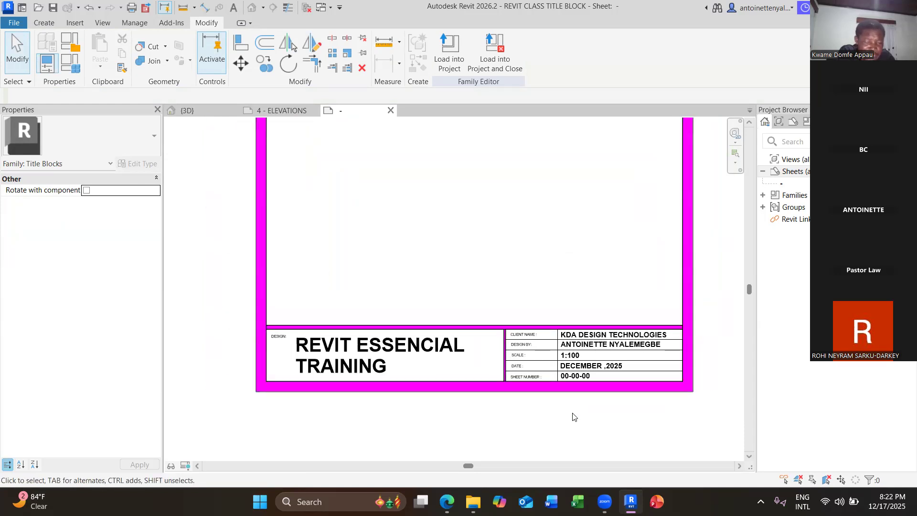
scroll(577, 415, "down", 2)
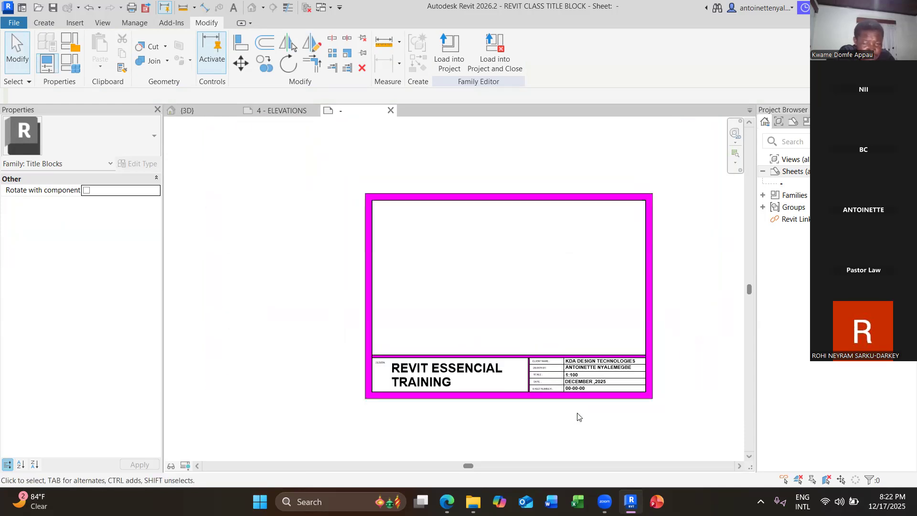
middle_click_drag(583, 423, 544, 422)
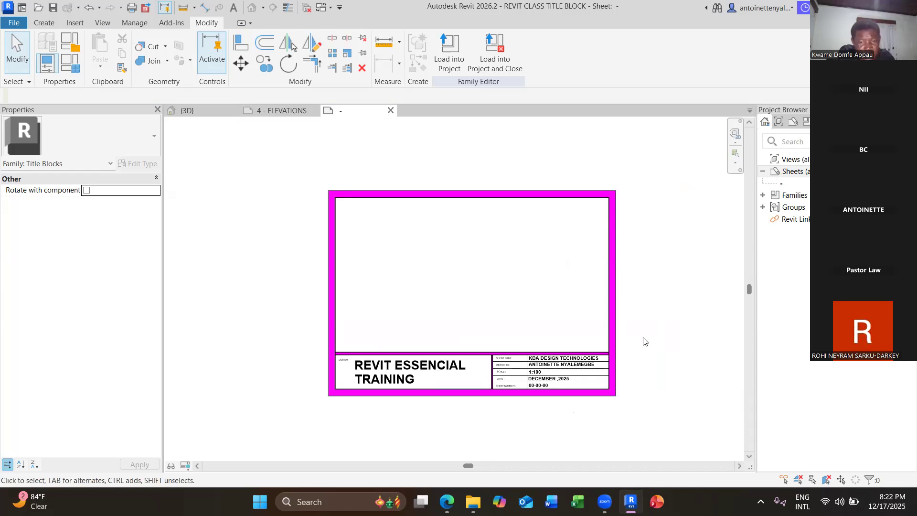
middle_click_drag(645, 341, 512, 317)
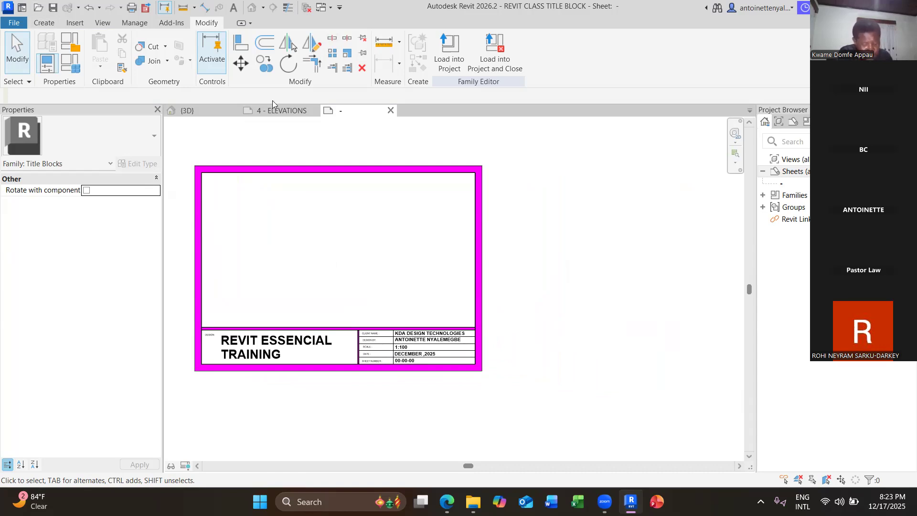
Open SITE DESIGN from the REVIT CLASS folder via the Quick Access Open command.
left_click(50, 22)
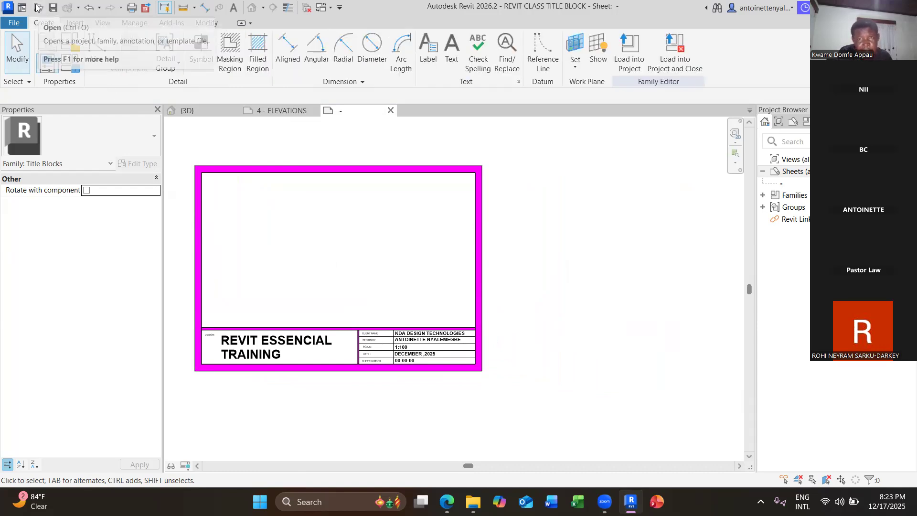
left_click(37, 6)
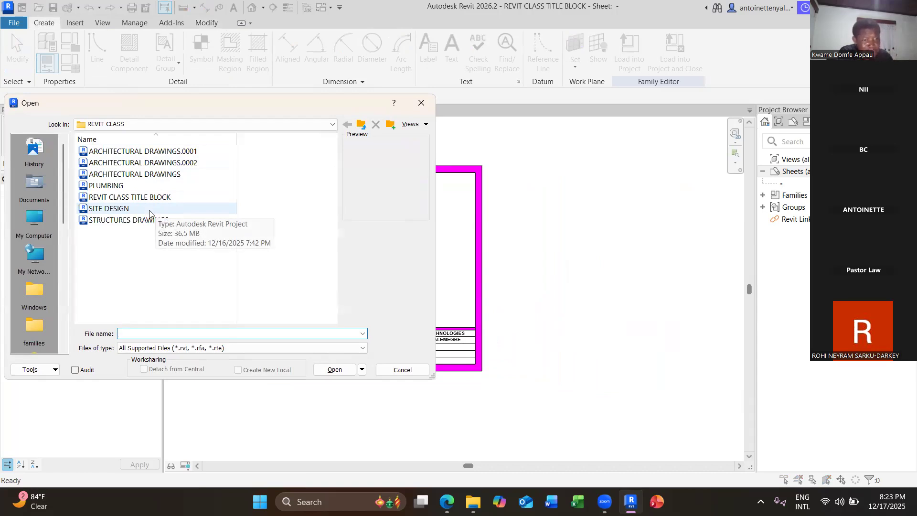
double_click(149, 210)
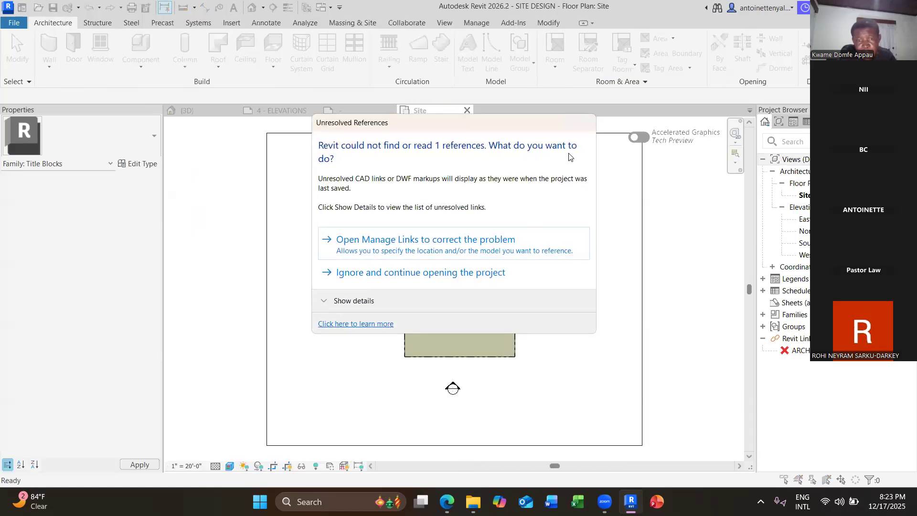
Open Manage Links from the unresolved-reference warning and shrink the dialog to reveal the site plan.
left_click(533, 241)
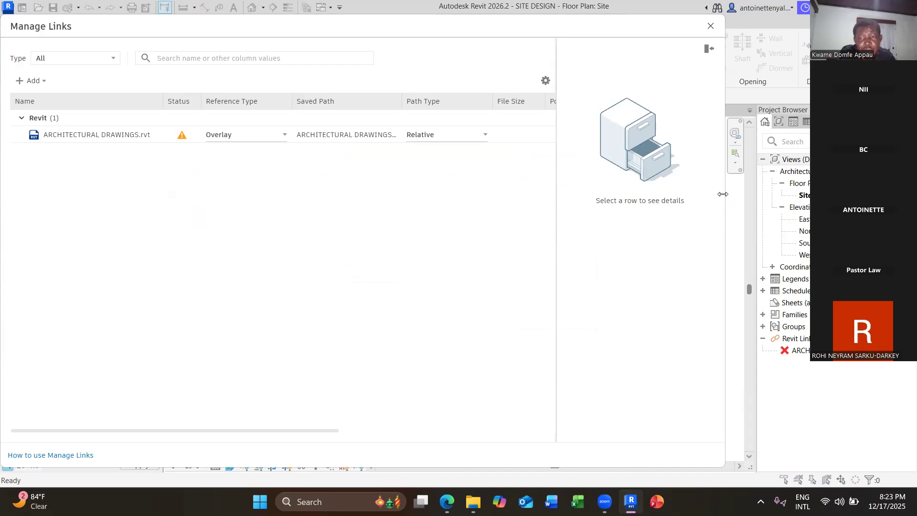
left_click_drag(723, 194, 666, 392)
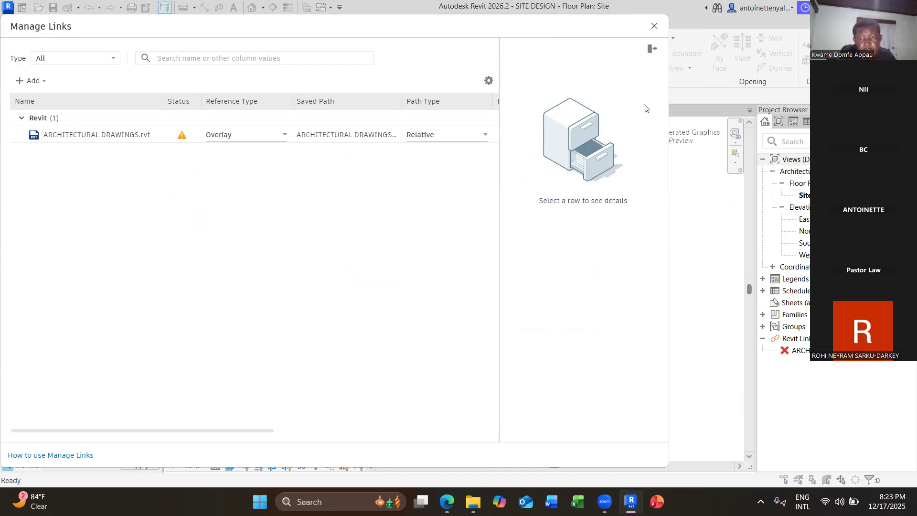
mouse_move(631, 501)
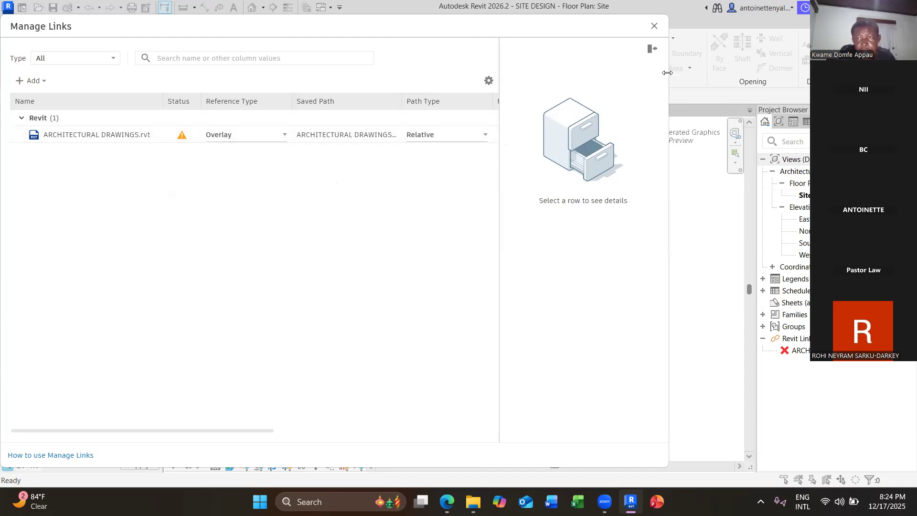
left_click_drag(667, 73, 333, 175)
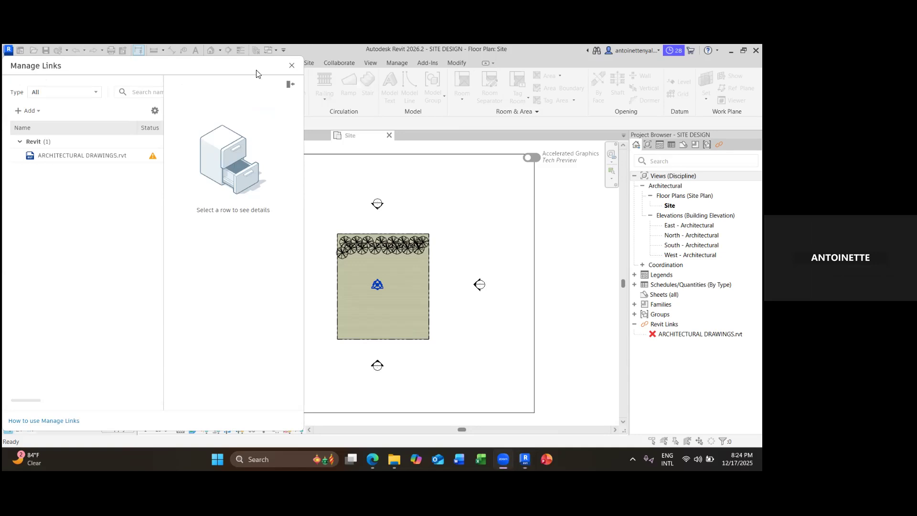
Close Manage Links and reload ARCHITECTURAL DRAWINGS.rvt from the Project Browser, dismissing the failure message.
left_click(292, 66)
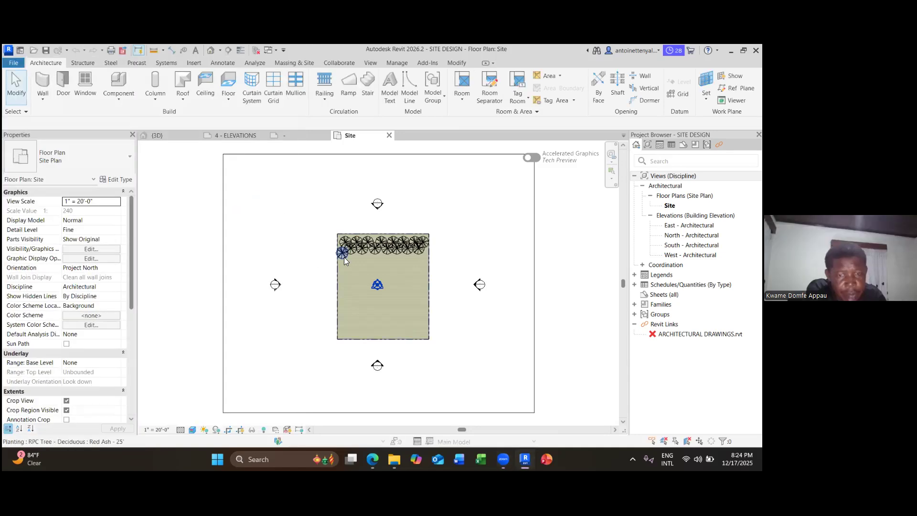
scroll(344, 257, "down", 1)
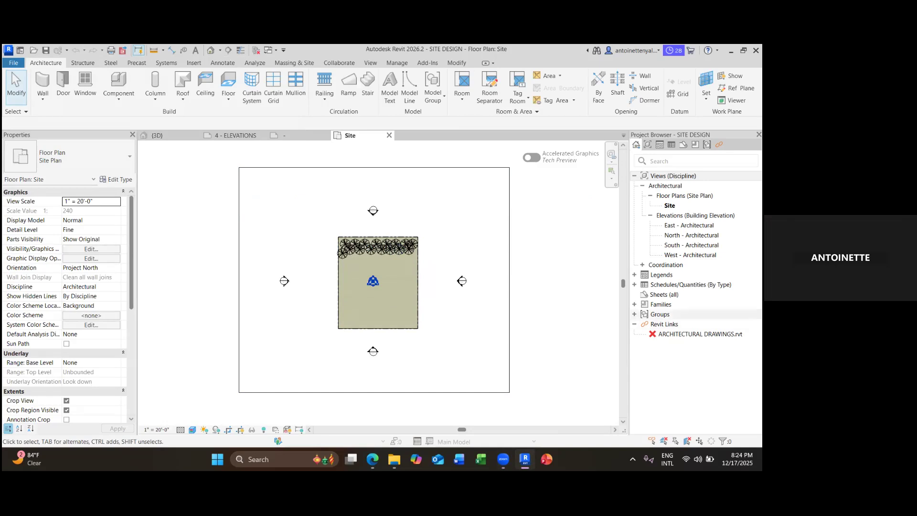
double_click(690, 284)
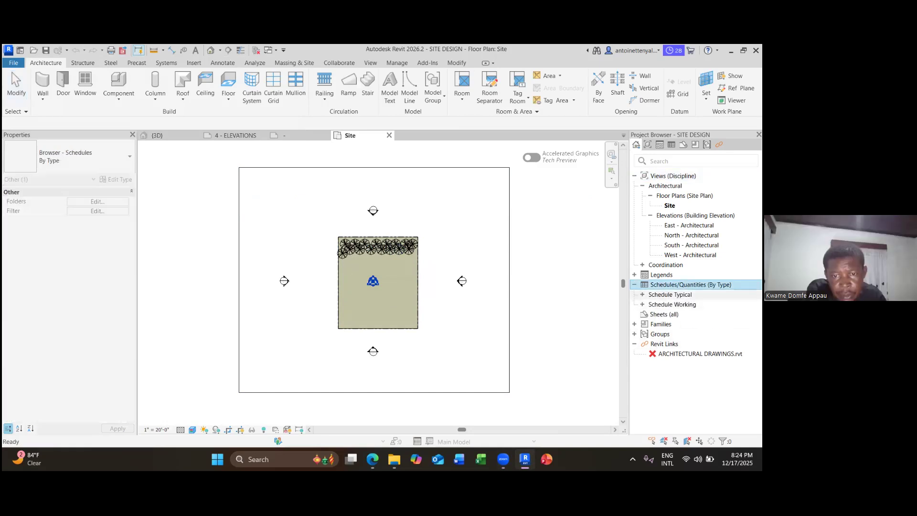
scroll(388, 326, "up", 1)
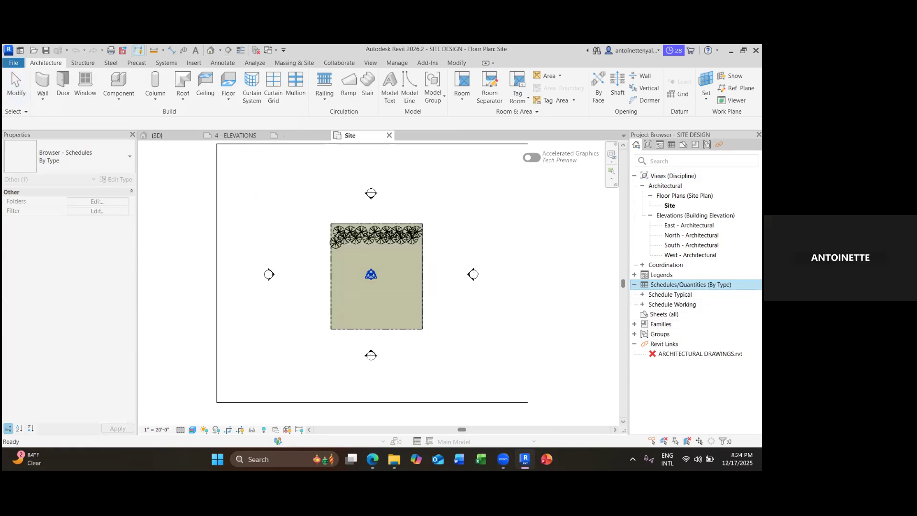
right_click(688, 353)
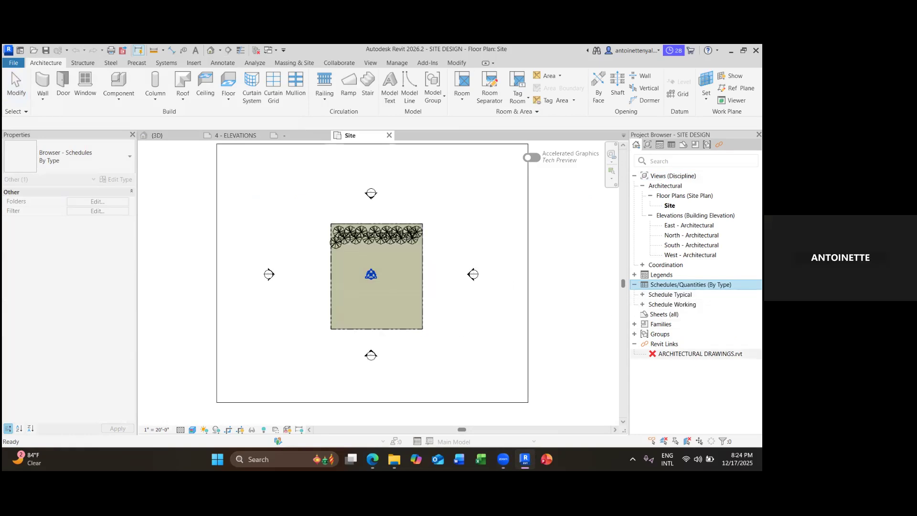
left_click(630, 171)
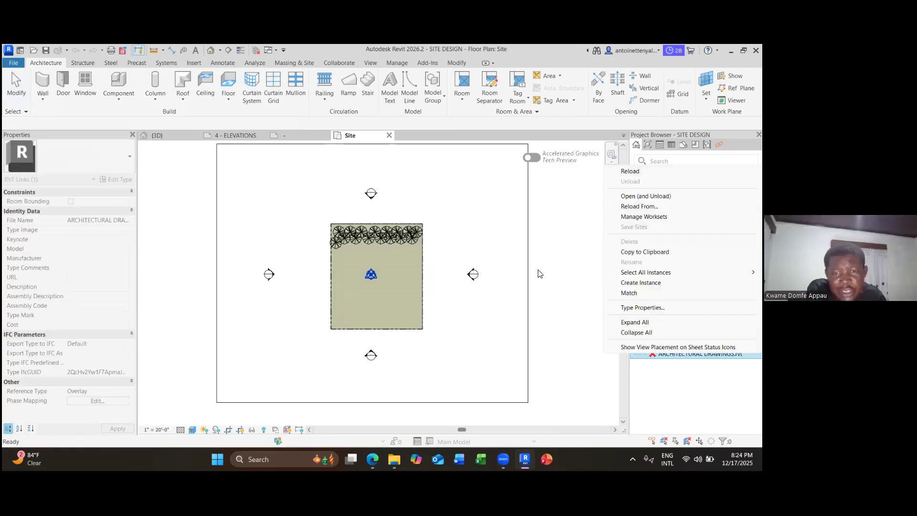
left_click(443, 257)
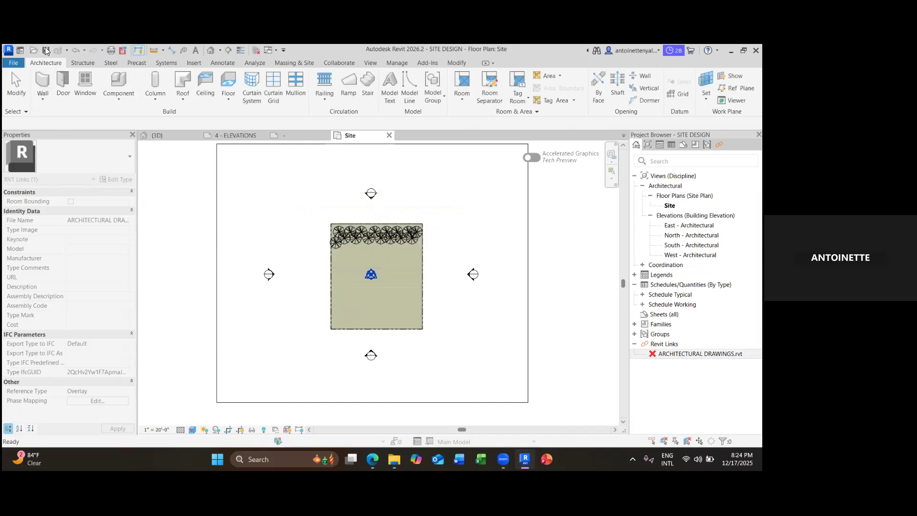
Open ARCHITECTURAL DRAWINGS from the REVIT CLASS folder.
left_click(28, 51)
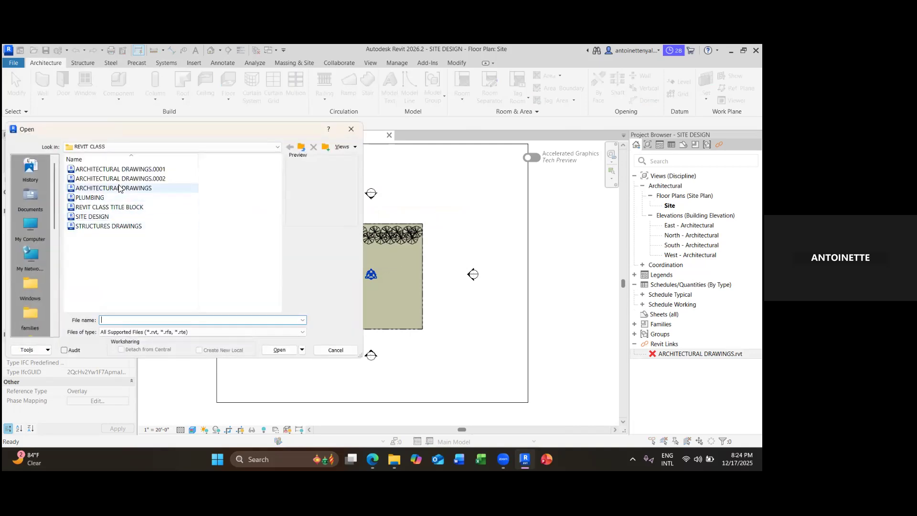
double_click(119, 188)
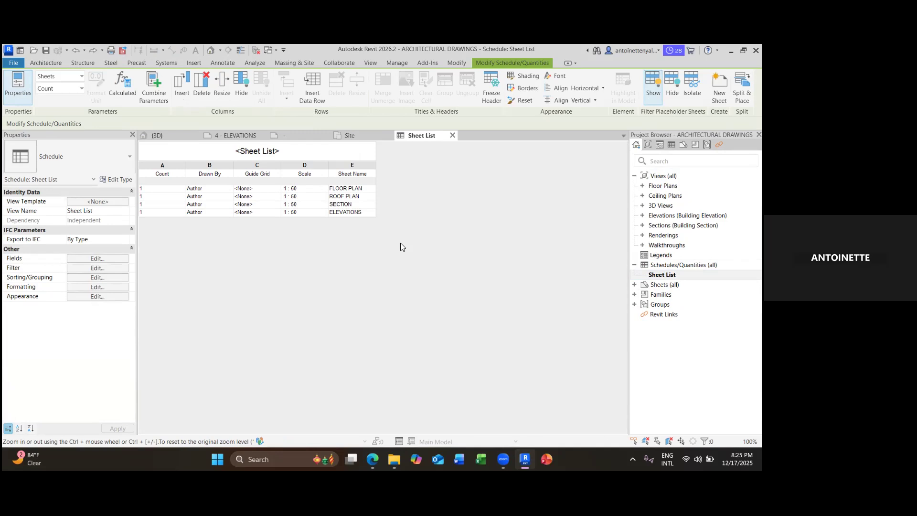
Expand the ARCHITECTURAL DRAWINGS Floor Plans list, then return to the SITE DESIGN site plan.
mouse_move(376, 452)
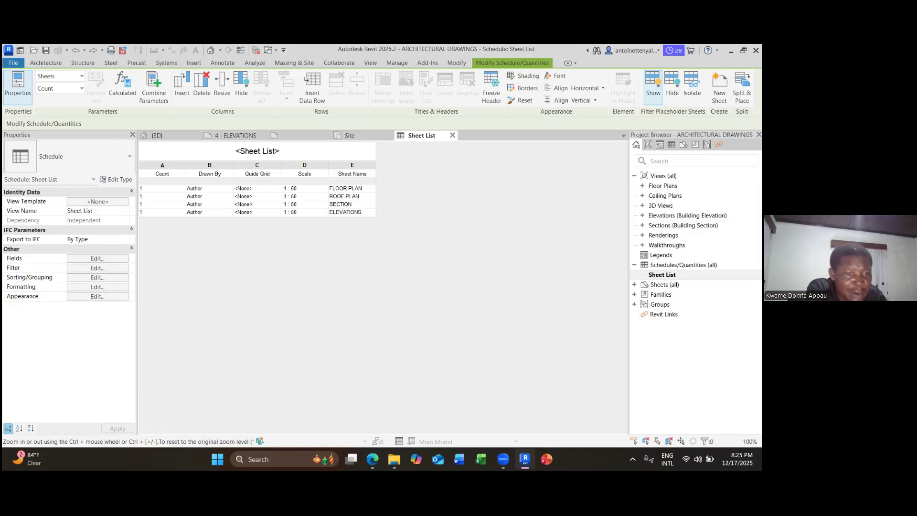
left_click(643, 186)
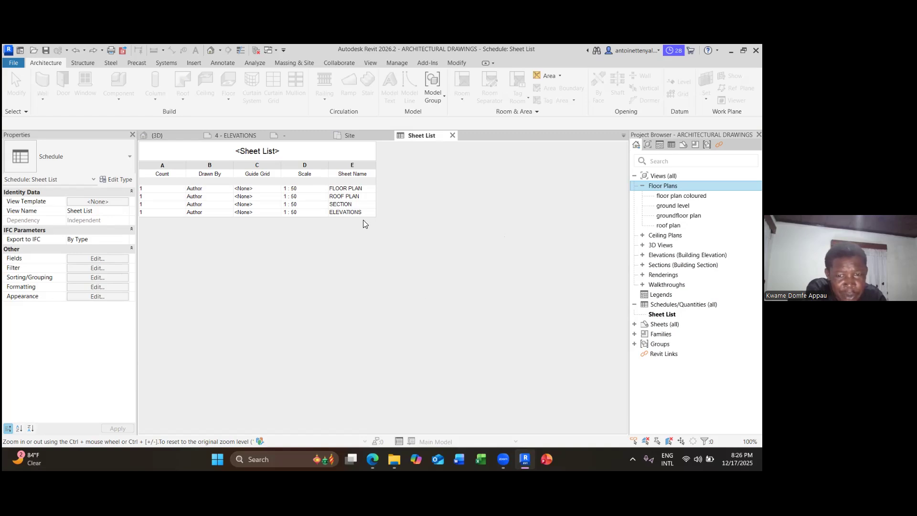
left_click(365, 136)
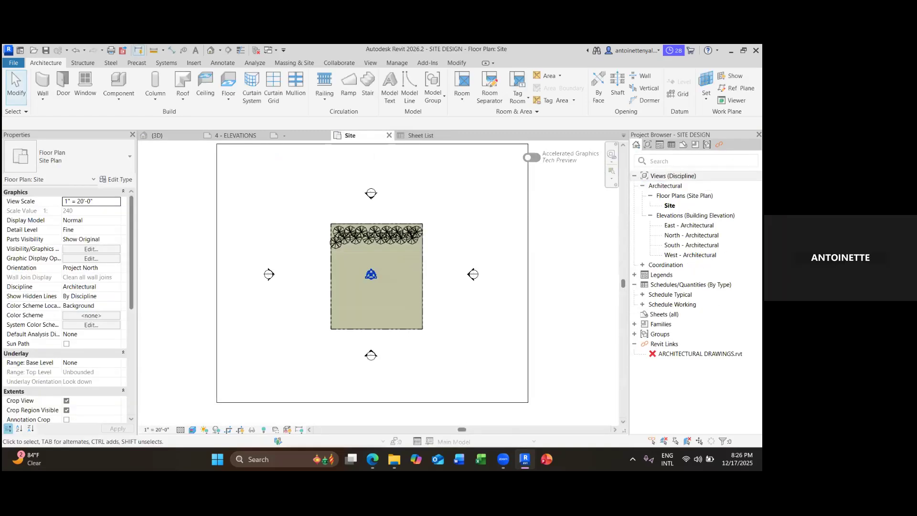
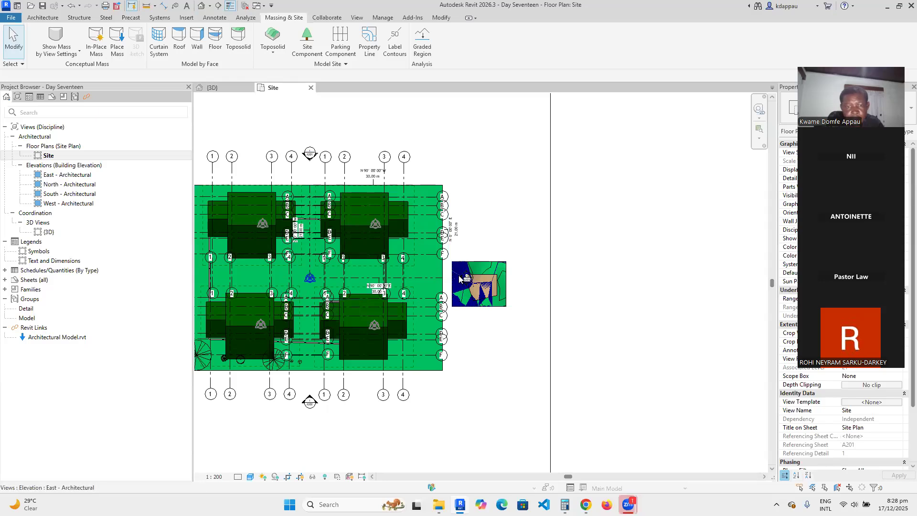
Delete the upper-left and upper-right copies of the linked house.
scroll(402, 328, "up", 1)
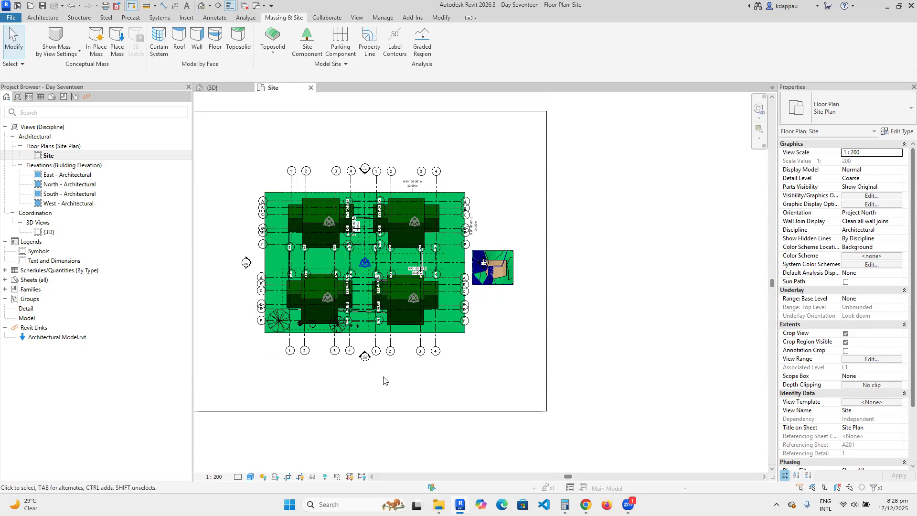
scroll(444, 365, "down", 1)
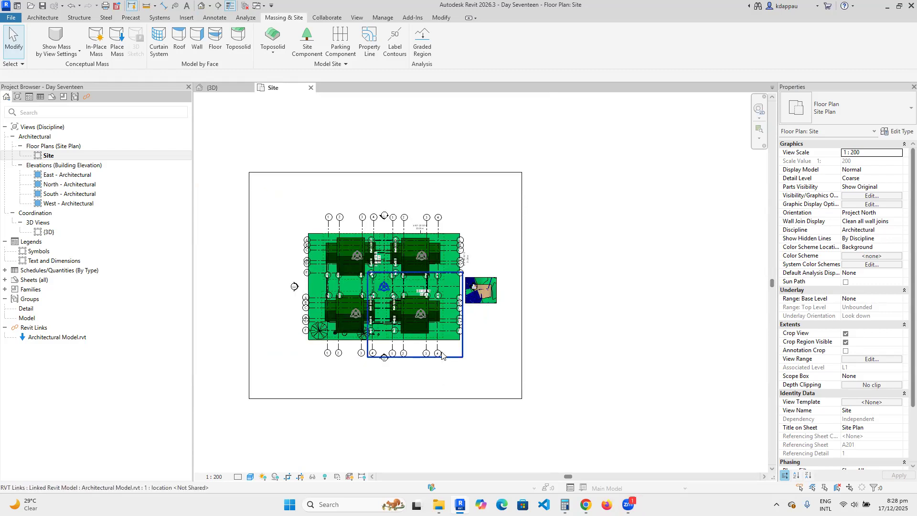
scroll(442, 356, "up", 1)
scroll(483, 282, "up", 3)
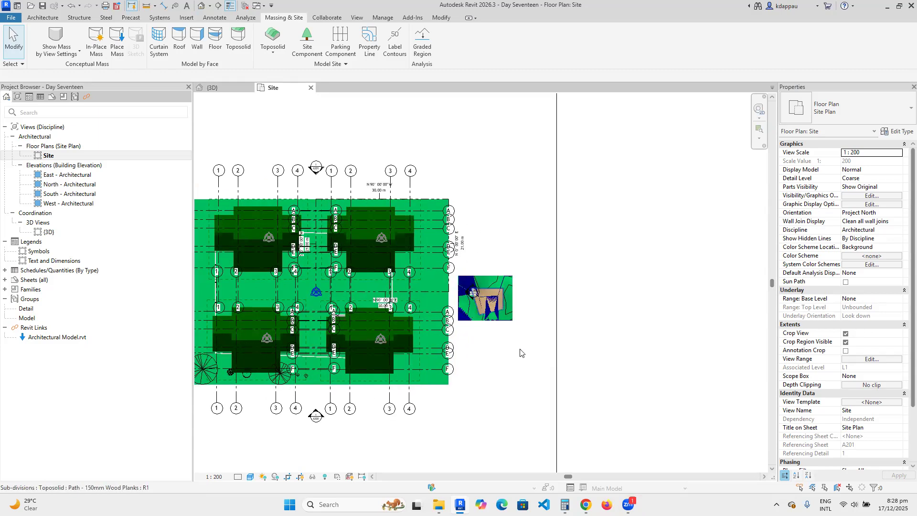
scroll(493, 324, "down", 3)
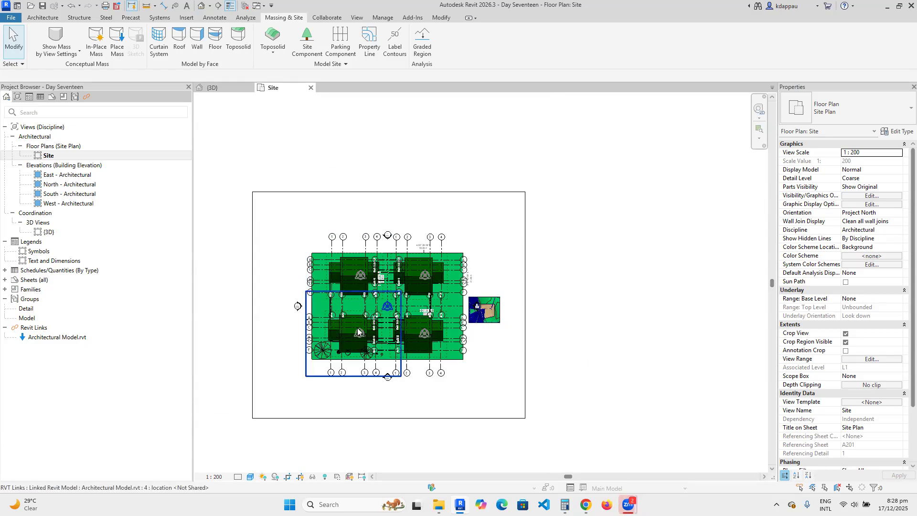
scroll(378, 315, "up", 2)
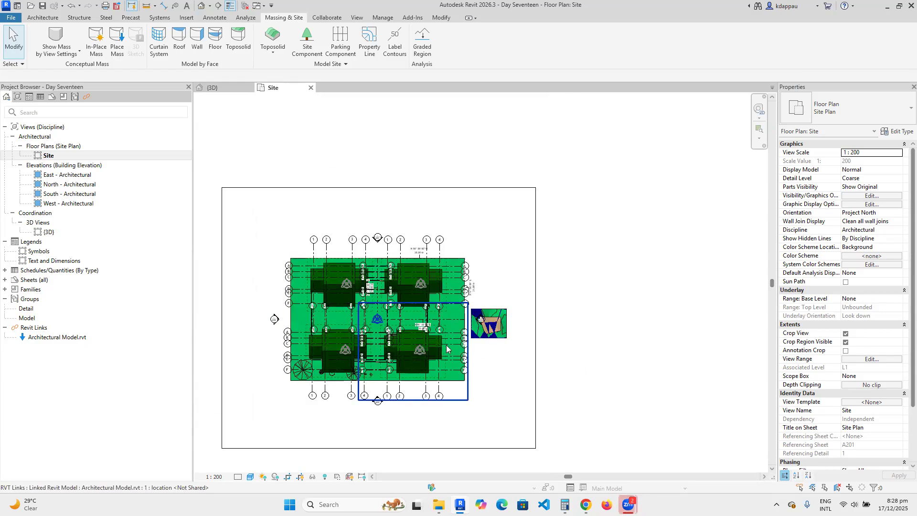
left_click(379, 314)
left_click(335, 296)
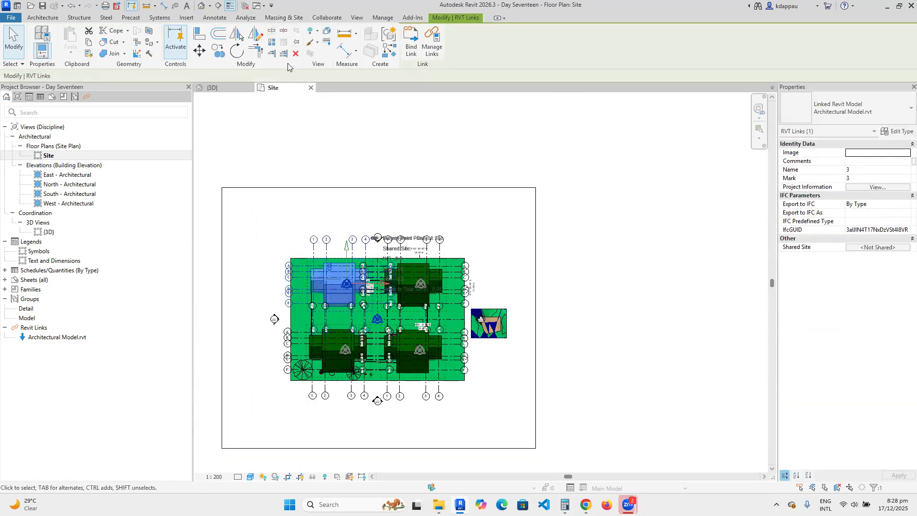
left_click(297, 54)
left_click(413, 293)
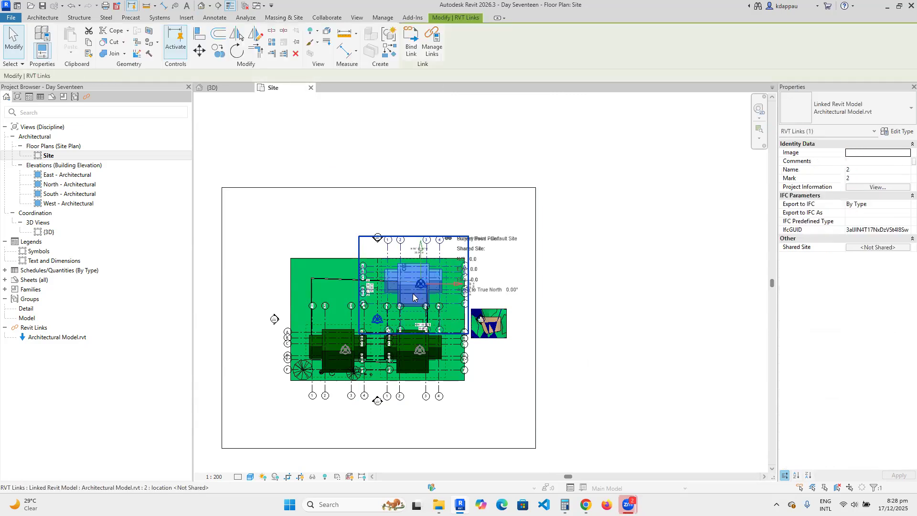
left_click(297, 54)
Delete the last two house copies and remove the Architectural Model.rvt link.
left_click(339, 351)
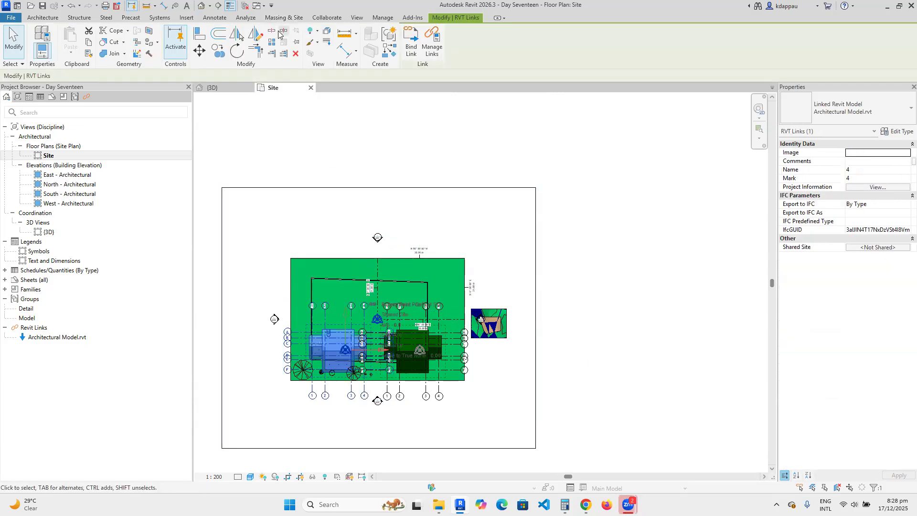
left_click(296, 54)
left_click(451, 334)
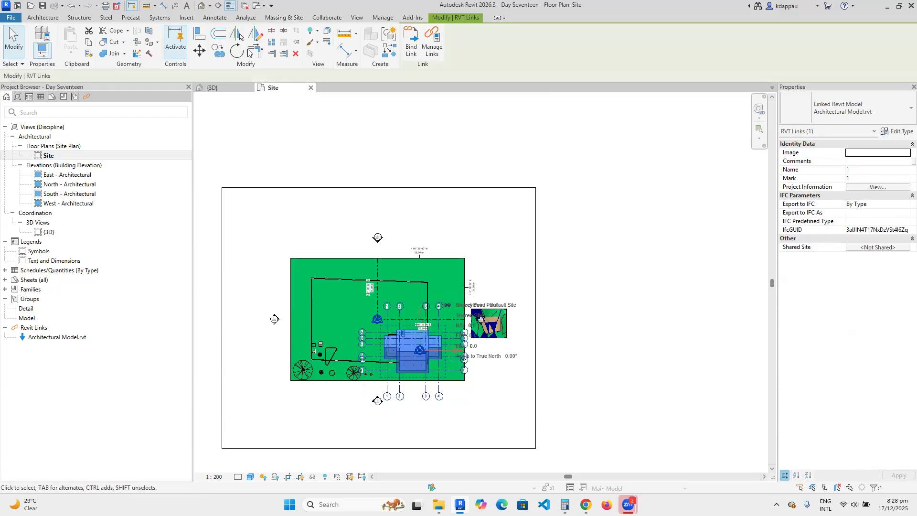
left_click(296, 54)
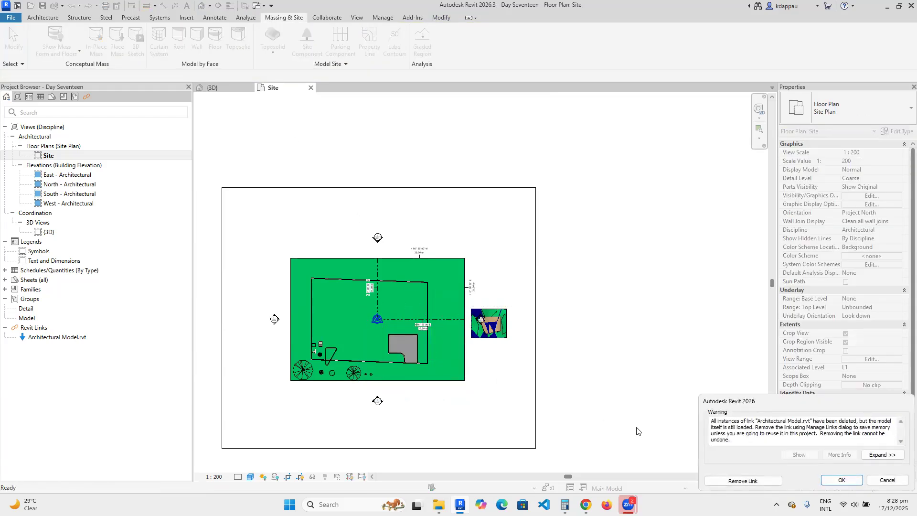
left_click(743, 480)
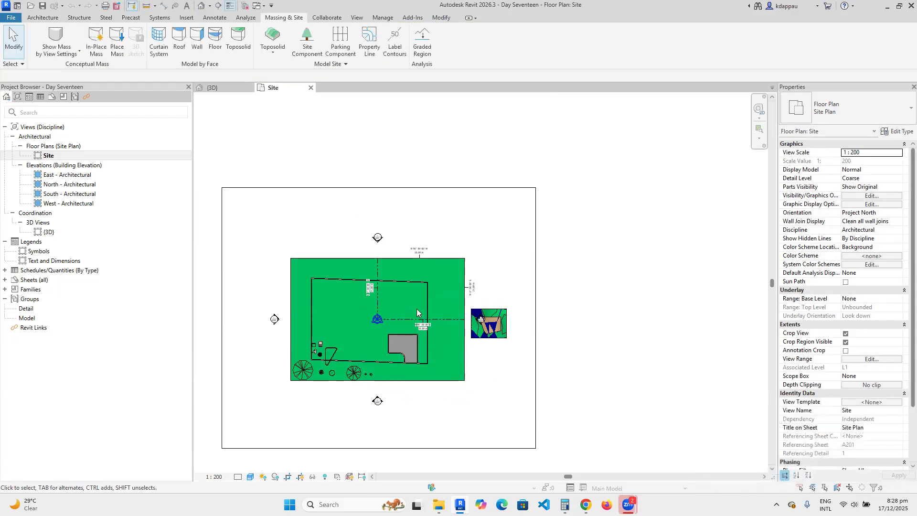
Window-select and delete the toposolid, pad, property lines and the four long boundary lines.
scroll(371, 324, "up", 3)
left_click_drag(554, 439, 393, 371)
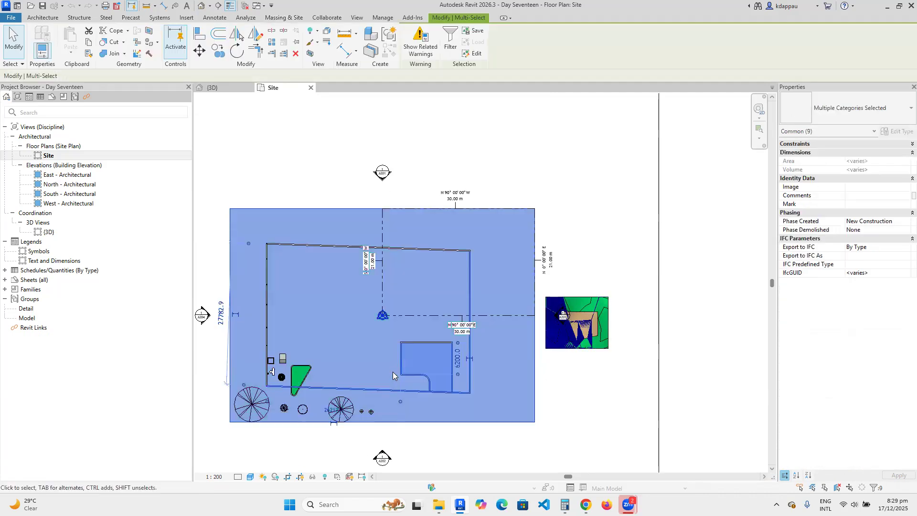
left_click(296, 54)
left_click_drag(322, 276, 263, 224)
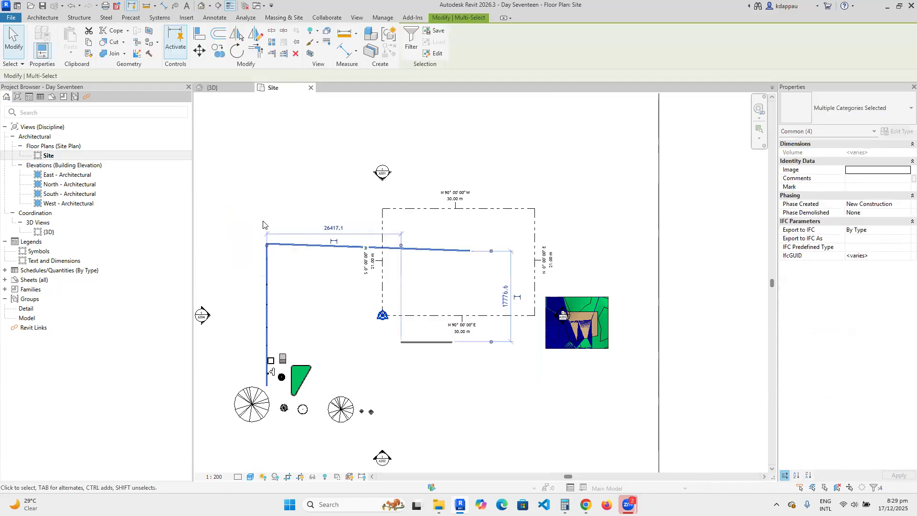
left_click(296, 54)
Delete the leftover toposolid pieces and nearby elements, keeping the East elevation marker.
scroll(493, 295, "down", 4)
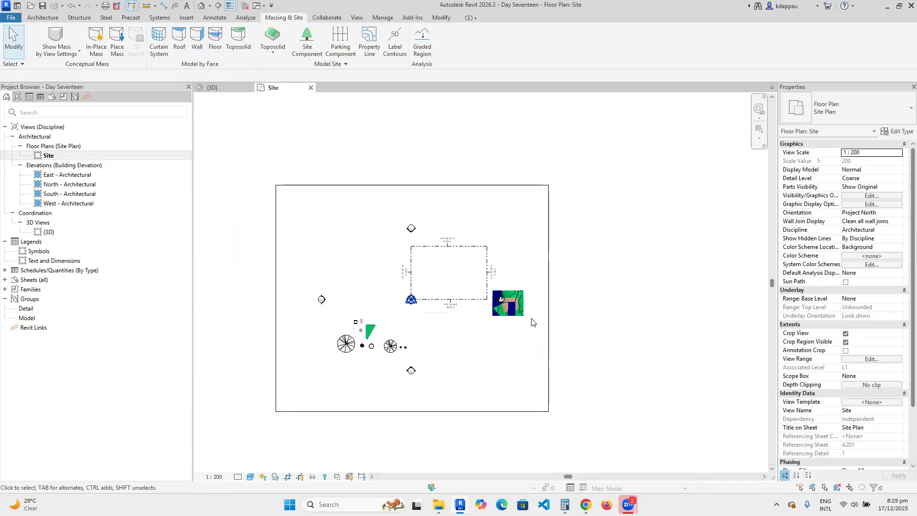
scroll(494, 294, "up", 2)
left_click(493, 292)
left_click(515, 275)
left_click(515, 276)
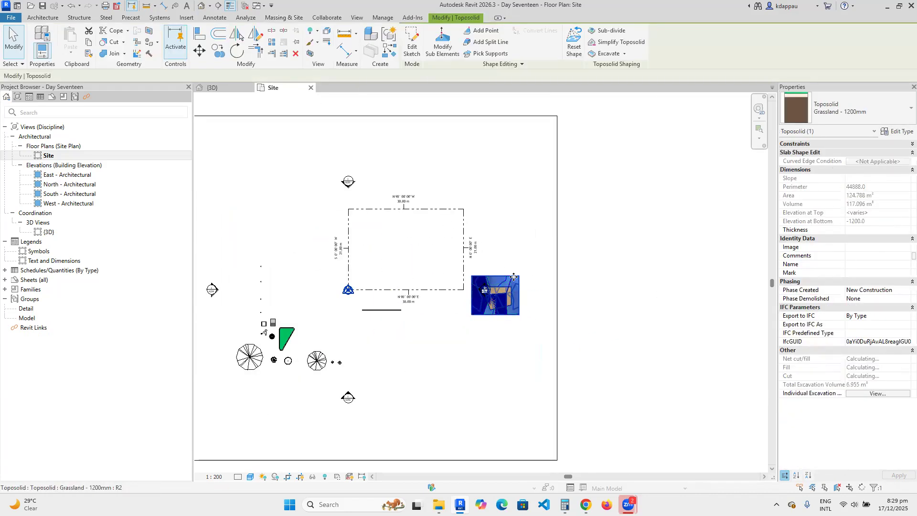
left_click(297, 54)
left_click_drag(513, 342, 478, 274)
left_click(295, 54)
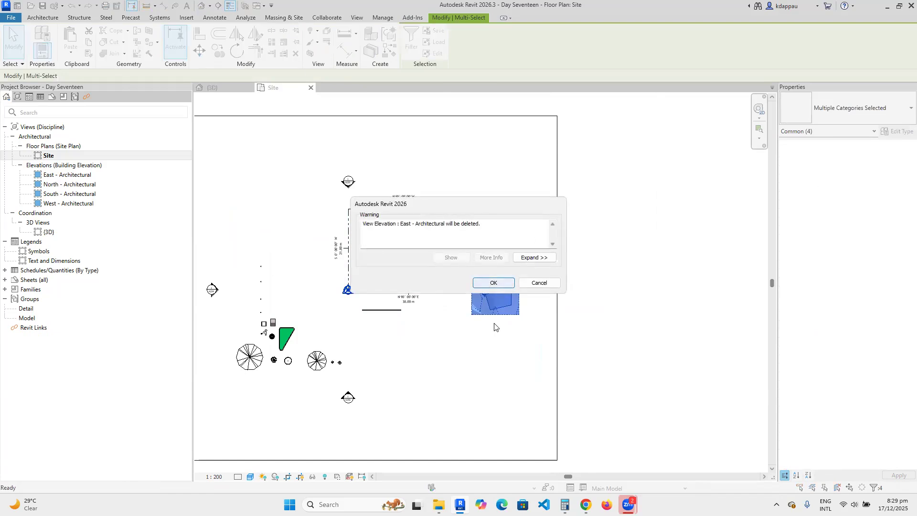
left_click(539, 283)
left_click_drag(550, 358, 505, 251)
left_click(297, 53)
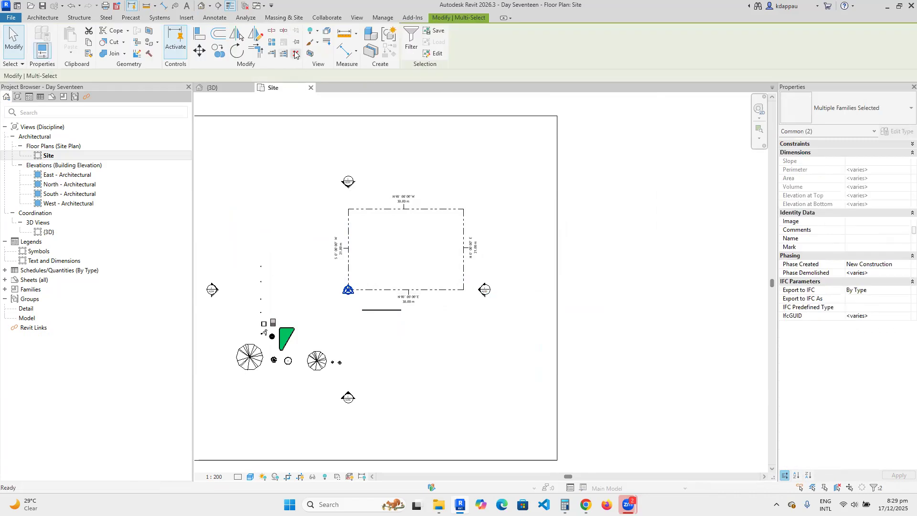
Delete the property line rectangle and the 19 trees and site components.
left_click(355, 216)
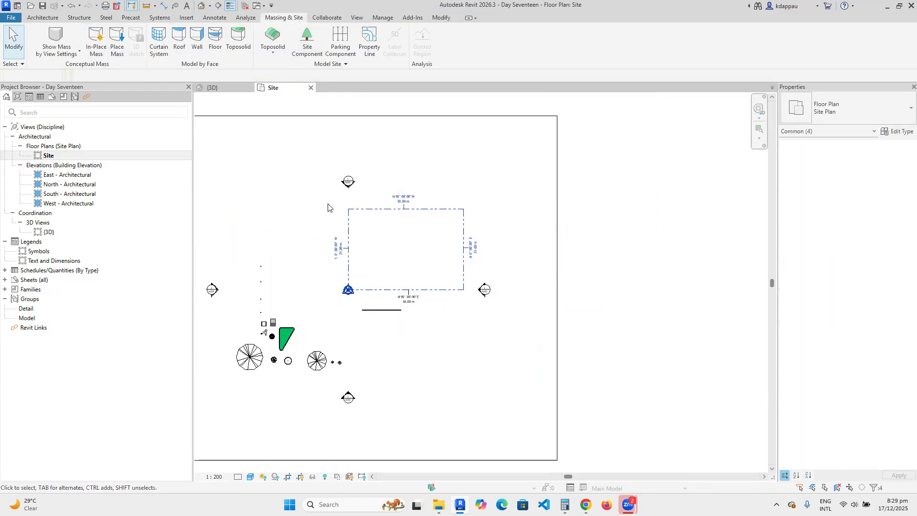
key("Delete")
scroll(315, 249, "down", 2)
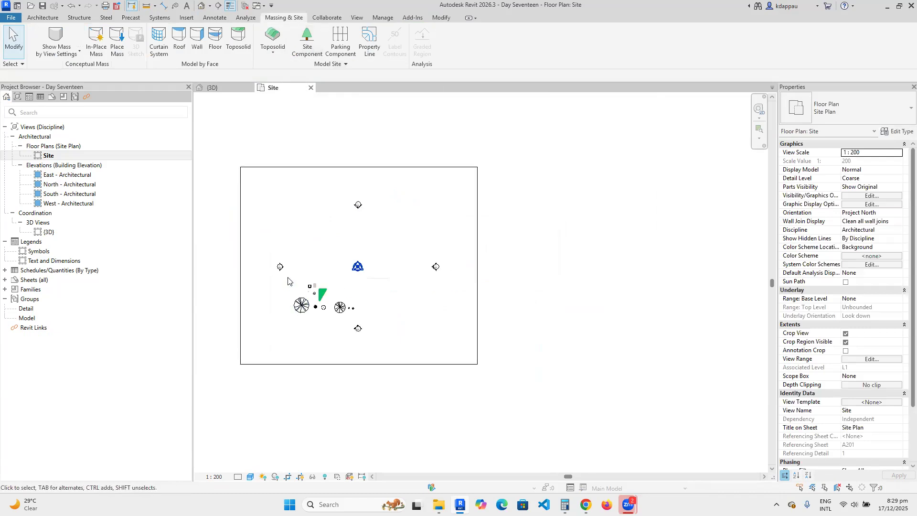
scroll(286, 284, "up", 2)
left_click_drag(295, 216, 454, 382)
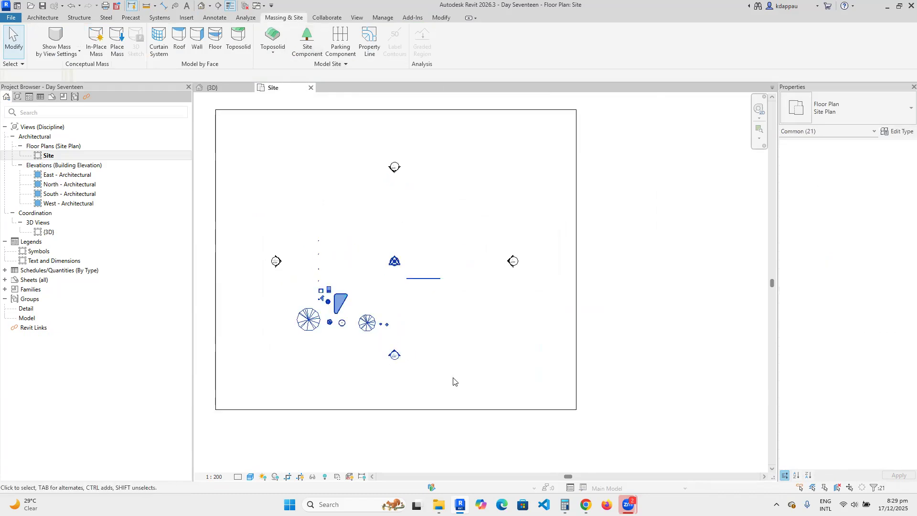
key("Escape")
left_click_drag(291, 204, 454, 351)
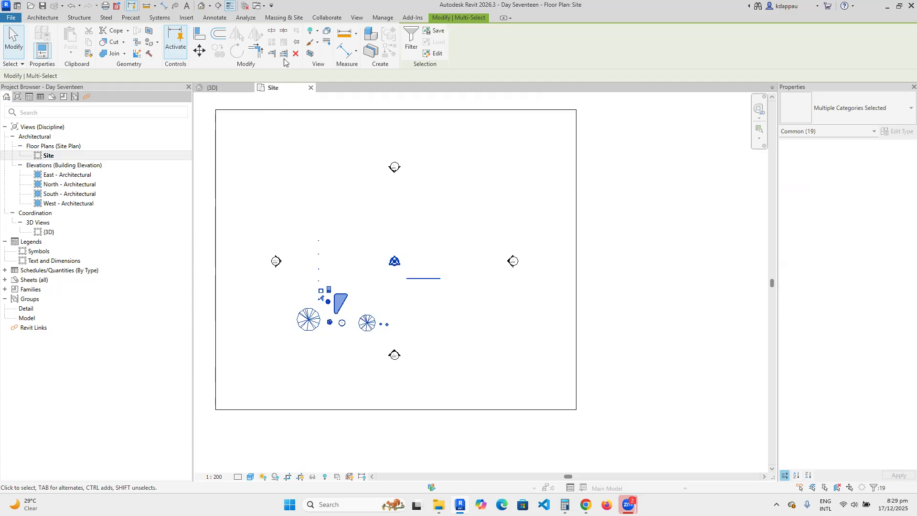
key("Delete")
scroll(343, 276, "down", 2)
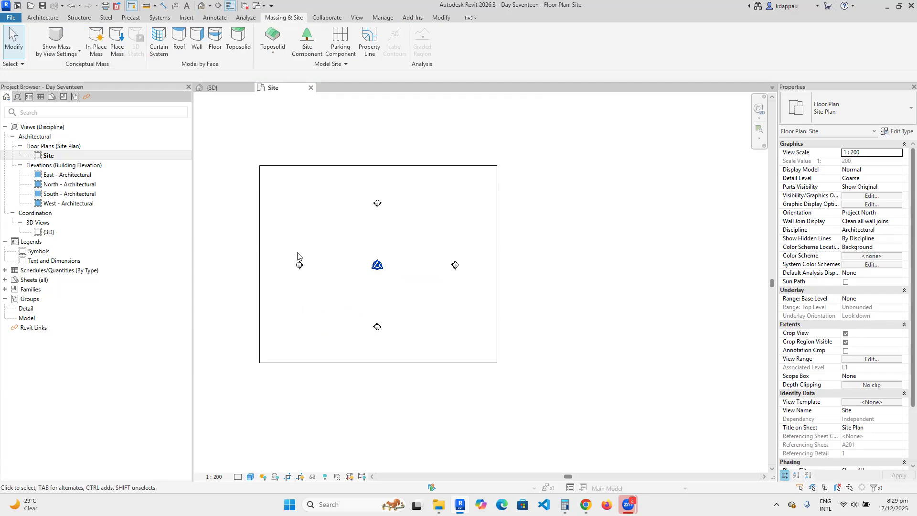
scroll(297, 262, "up", 1)
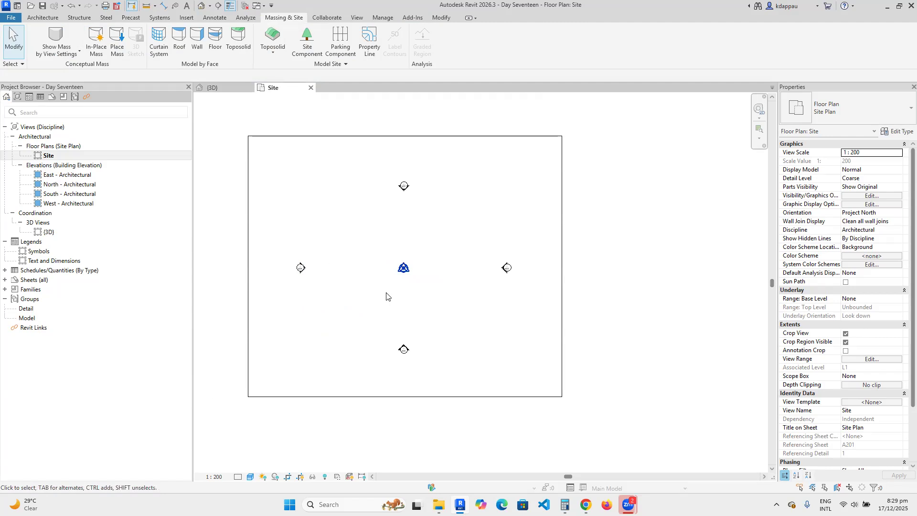
scroll(273, 236, "up", 1)
scroll(274, 236, "up", 1)
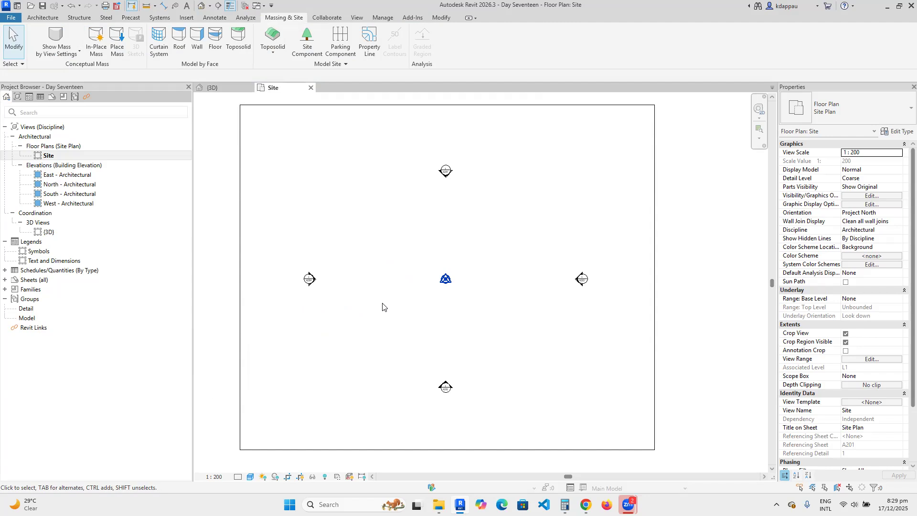
scroll(355, 302, "down", 2)
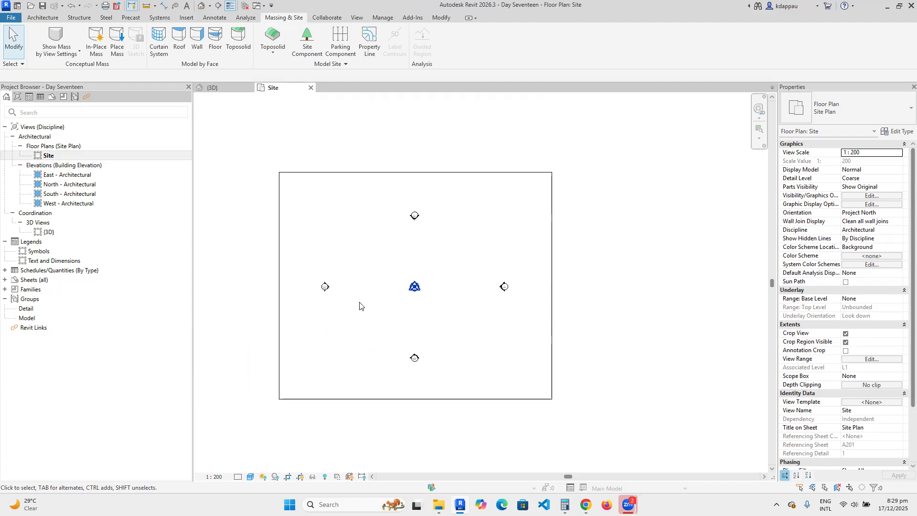
scroll(401, 309, "up", 2)
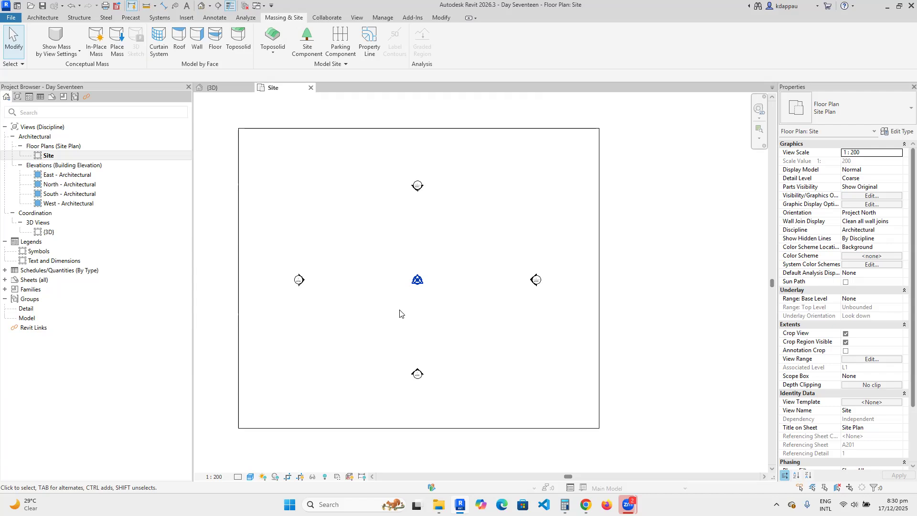
scroll(401, 313, "down", 1)
scroll(435, 300, "up", 1)
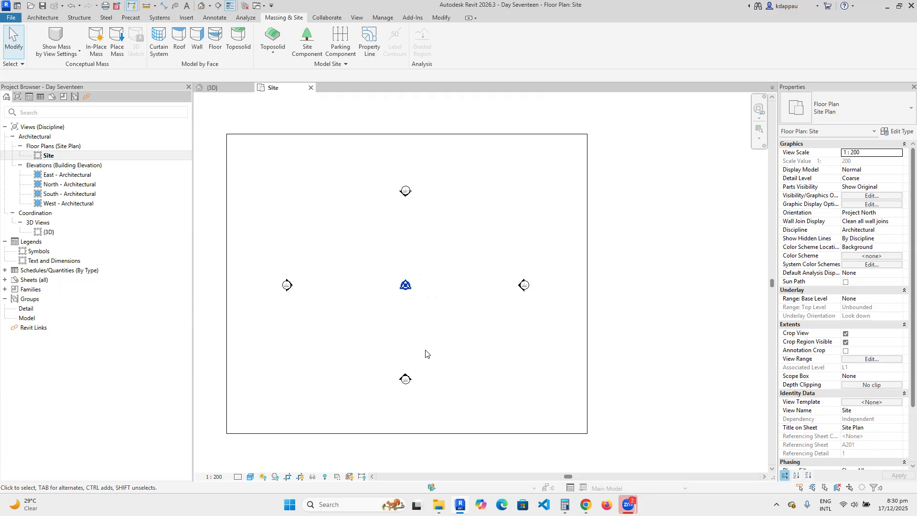
scroll(411, 330, "down", 2)
scroll(419, 315, "up", 2)
scroll(420, 316, "up", 1)
scroll(392, 318, "down", 3)
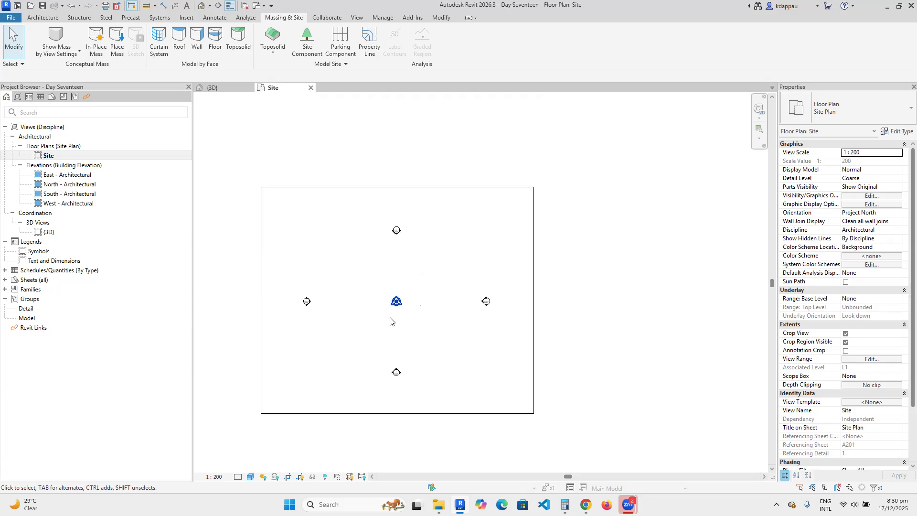
scroll(396, 303, "up", 1)
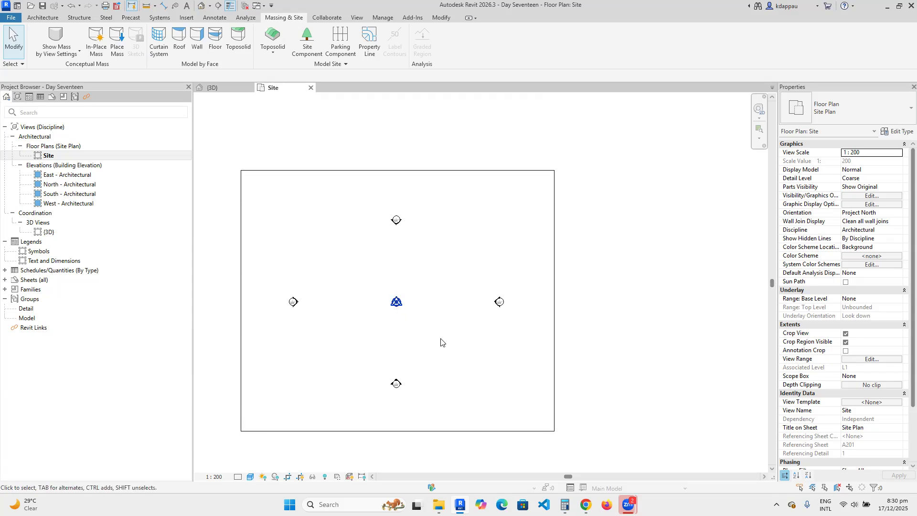
scroll(421, 341, "down", 2)
scroll(388, 337, "up", 2)
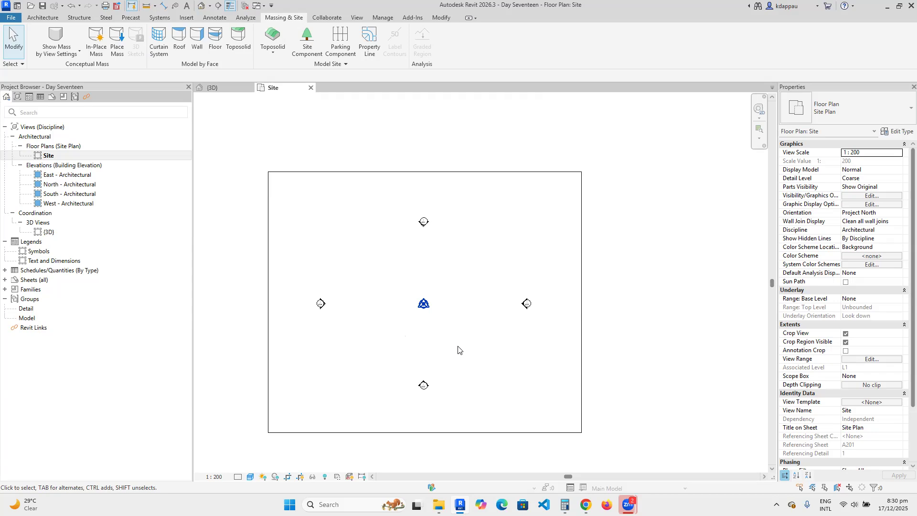
scroll(449, 337, "up", 2)
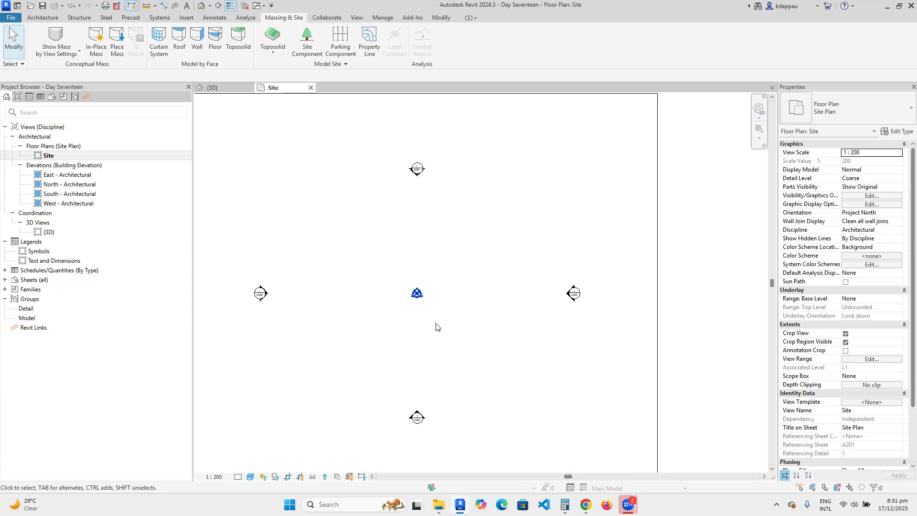
scroll(411, 329, "down", 2)
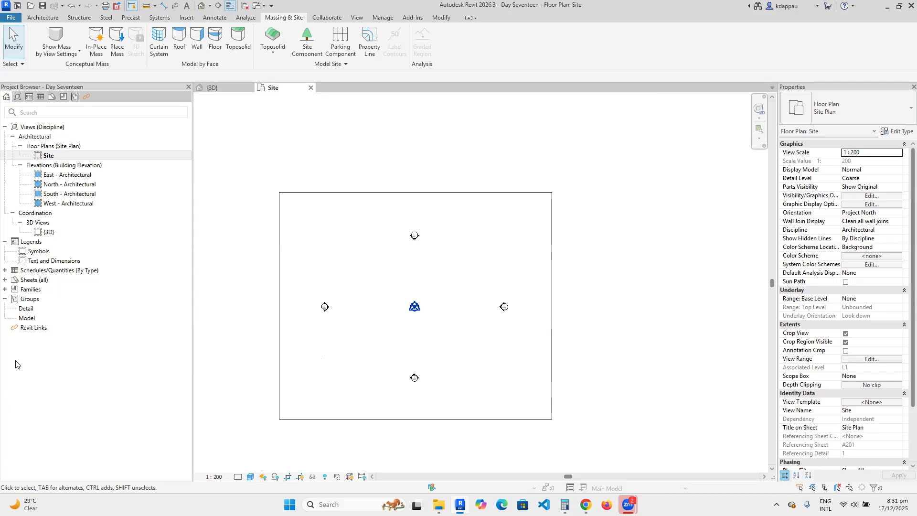
left_click(33, 328)
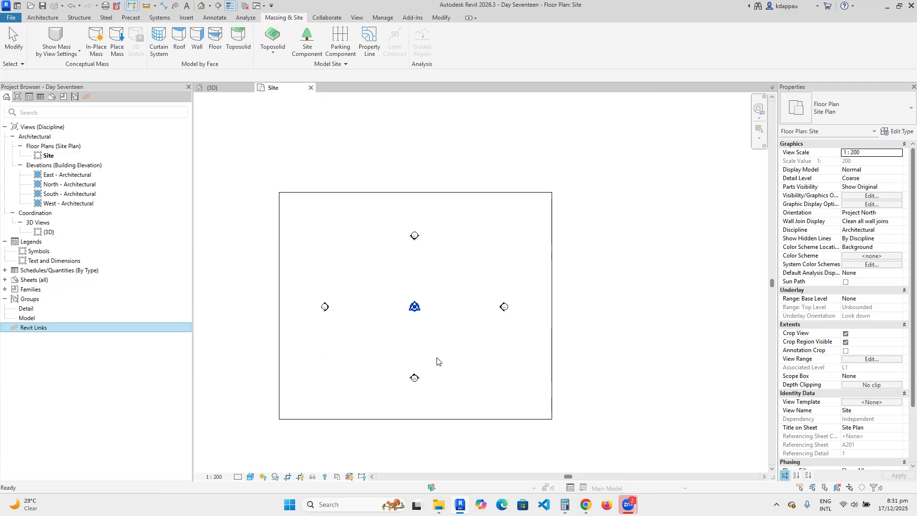
scroll(437, 362, "up", 2)
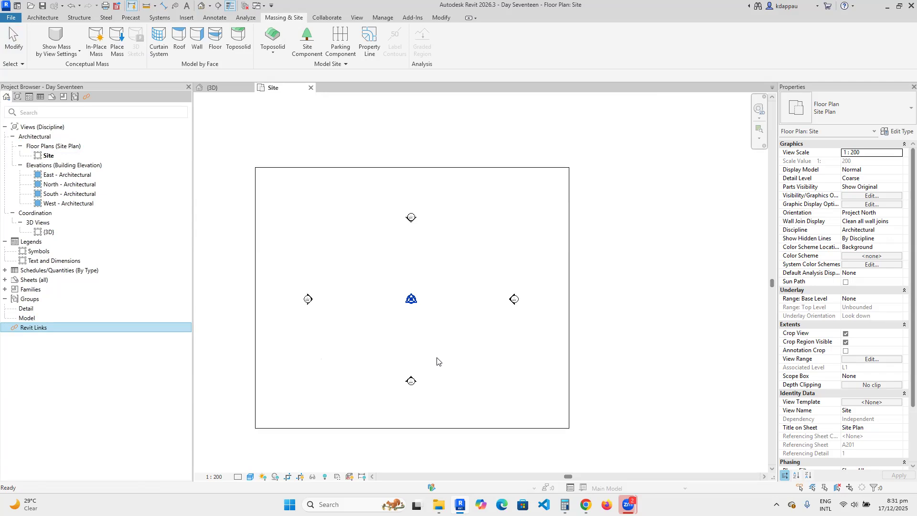
scroll(364, 357, "down", 3)
scroll(376, 309, "up", 1)
scroll(376, 310, "up", 1)
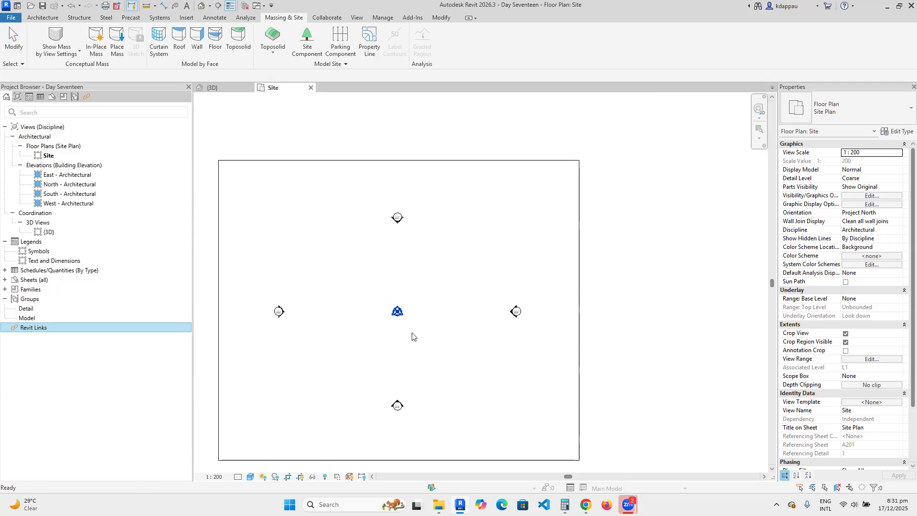
scroll(411, 333, "down", 2)
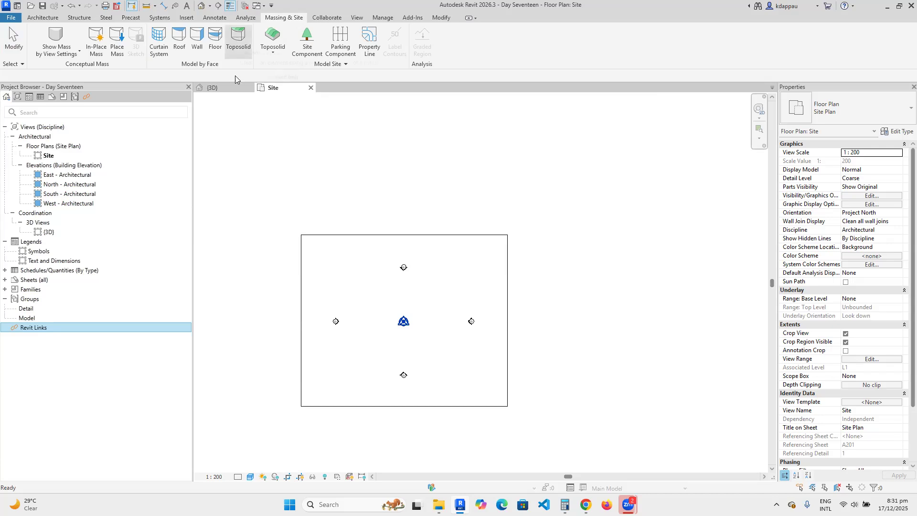
Sketch a 104000 by 86000 rectangular boundary and finish the Grassland 1200mm toposolid.
left_click(270, 56)
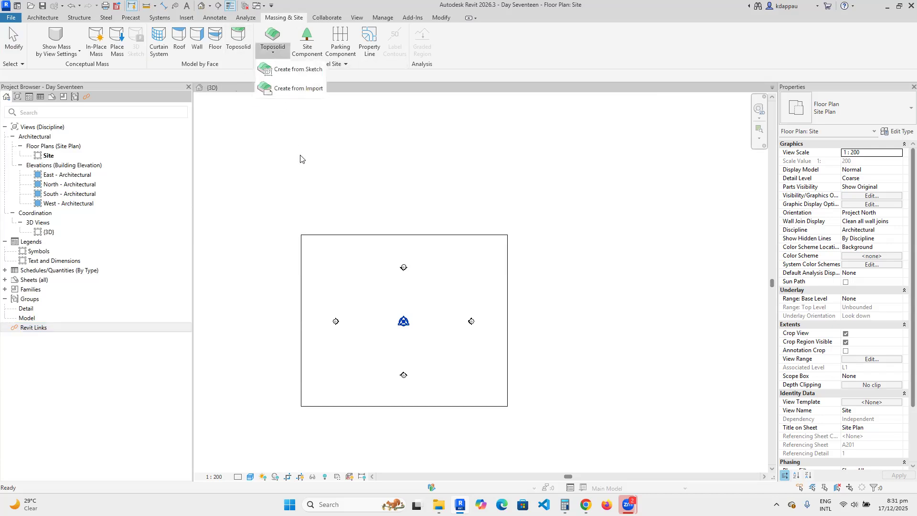
left_click(289, 70)
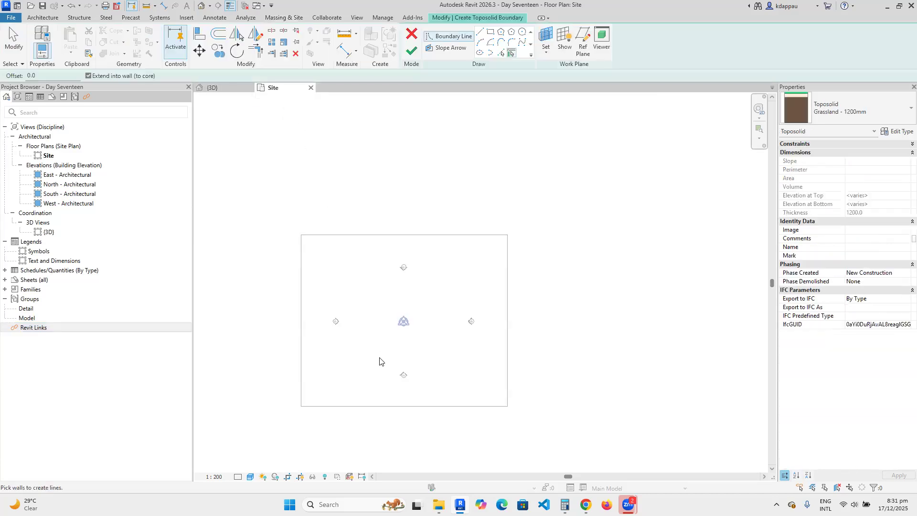
left_click(490, 33)
left_click(306, 236)
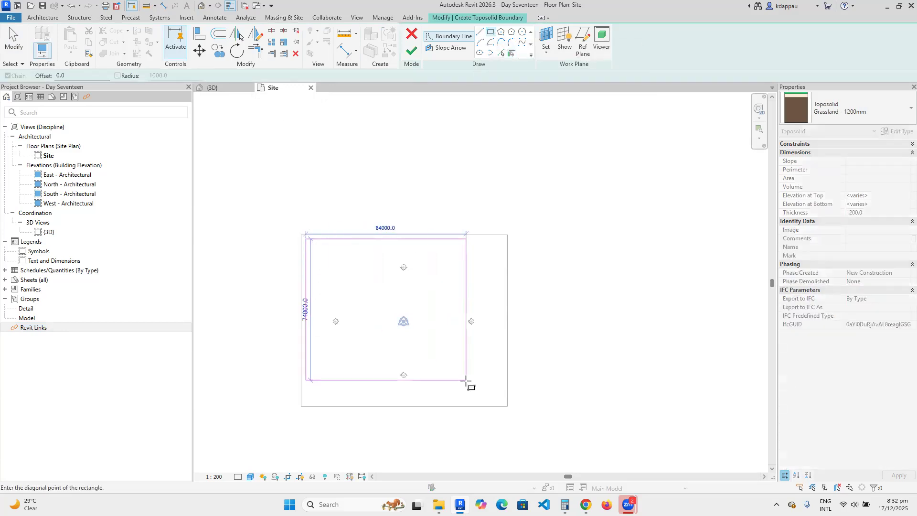
left_click(504, 403)
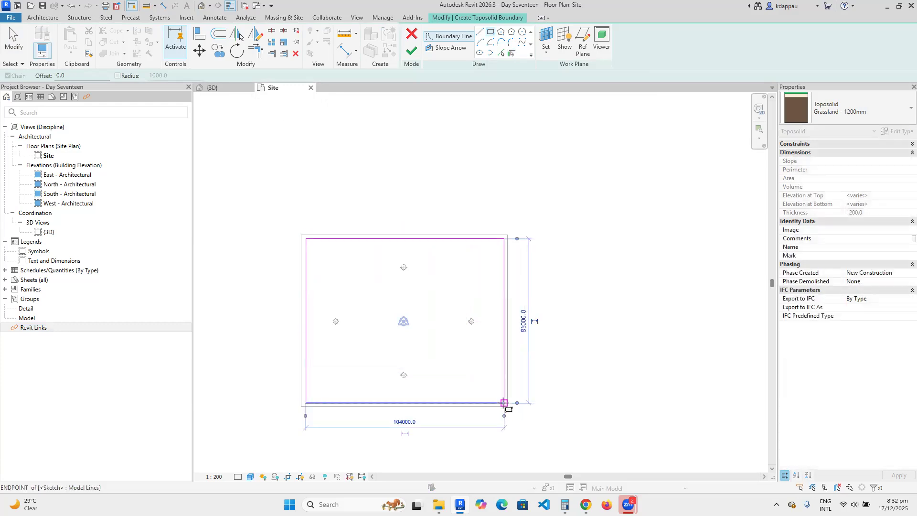
right_click(391, 197)
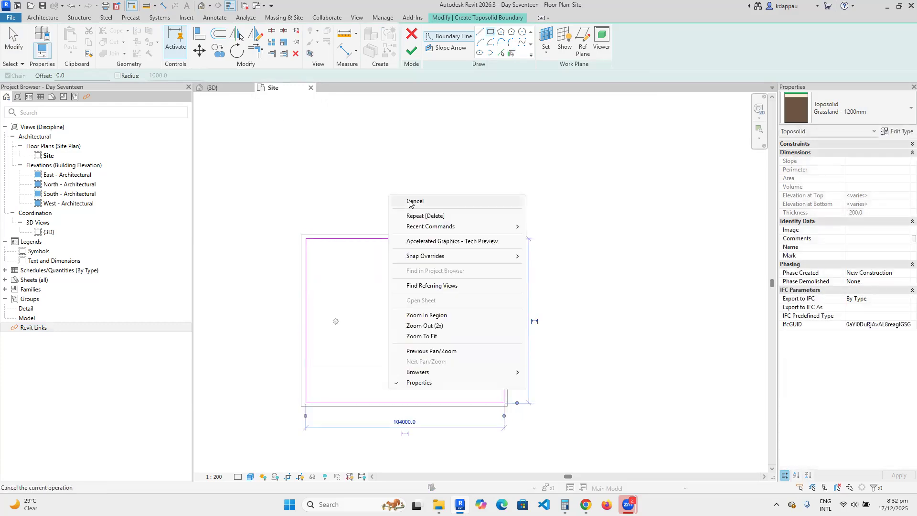
left_click(414, 201)
left_click(411, 50)
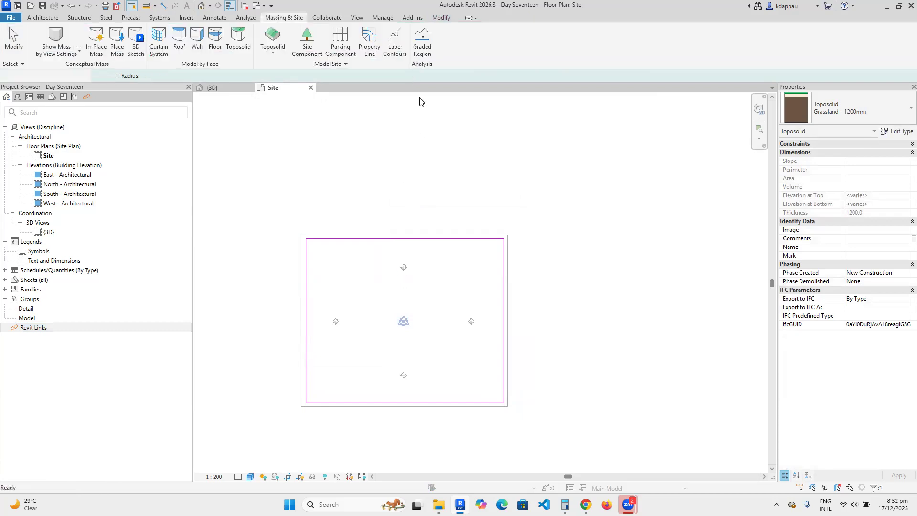
left_click(409, 194)
scroll(397, 313, "up", 2)
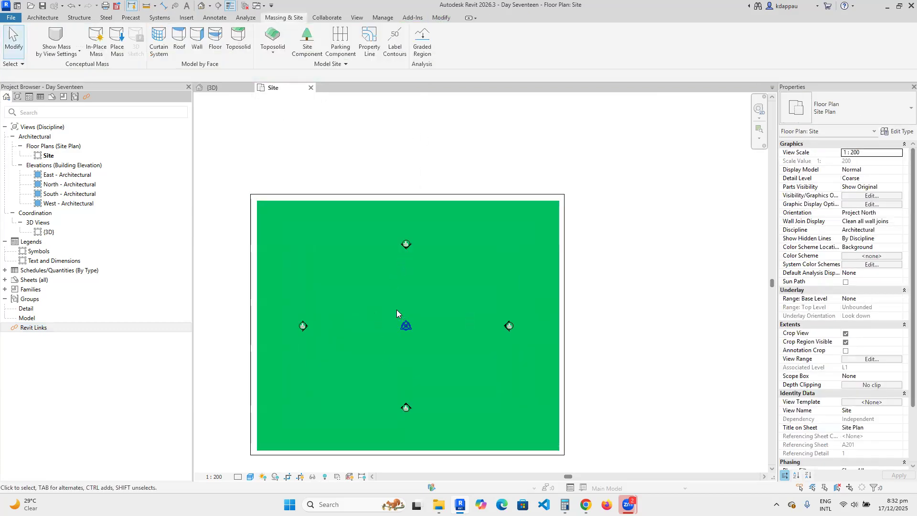
scroll(396, 325, "down", 2)
scroll(389, 351, "up", 2)
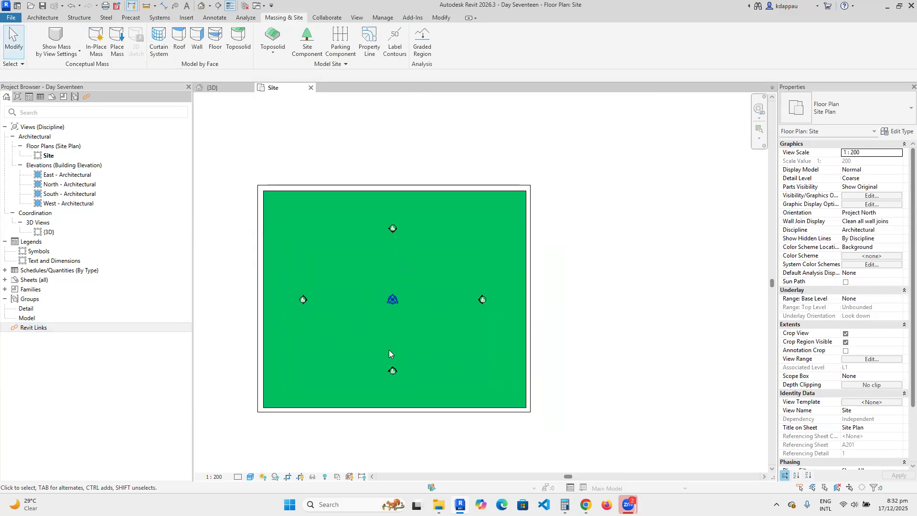
scroll(388, 354, "down", 2)
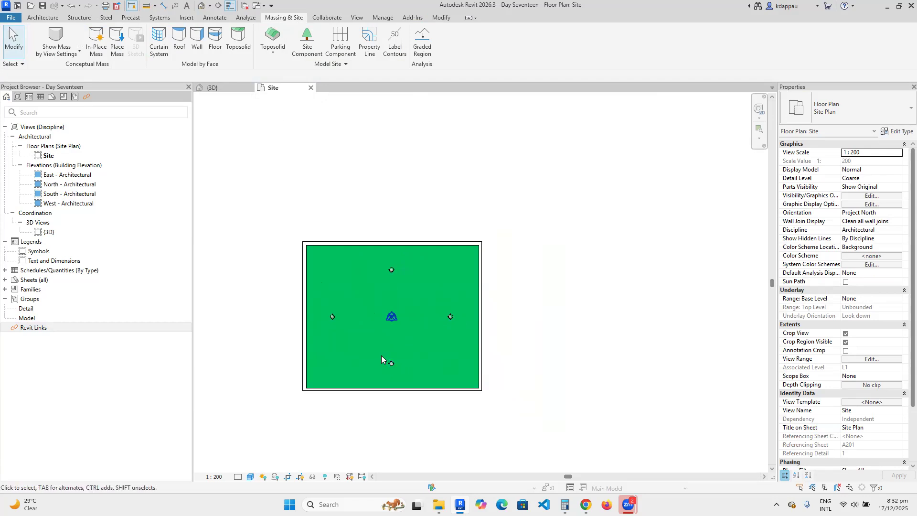
scroll(376, 346, "up", 2)
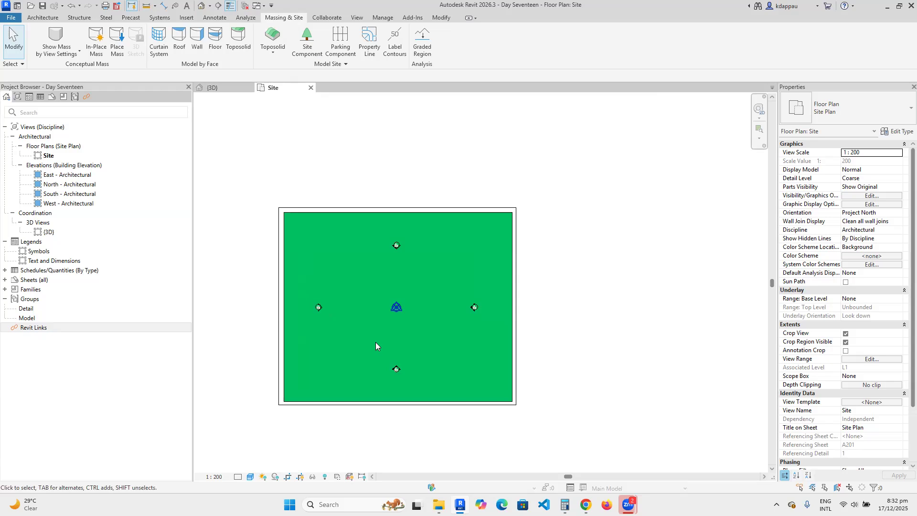
scroll(300, 328, "up", 2)
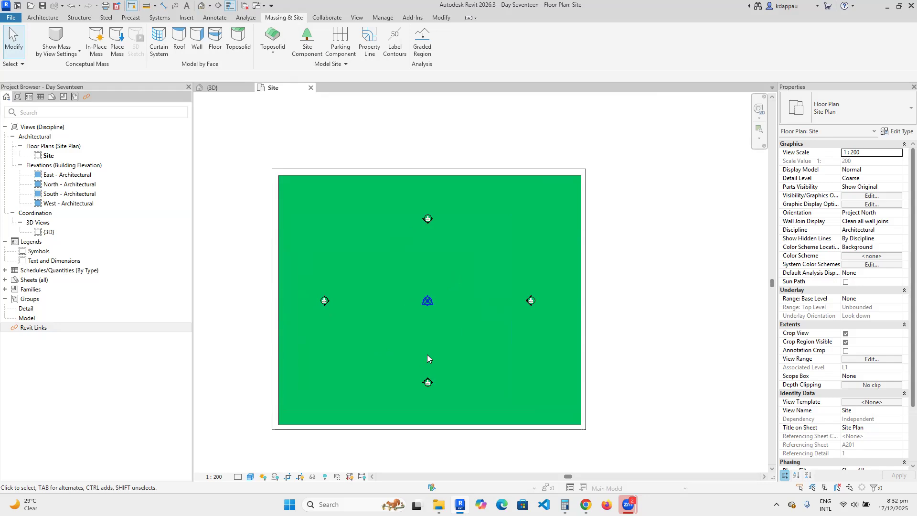
scroll(430, 356, "down", 2)
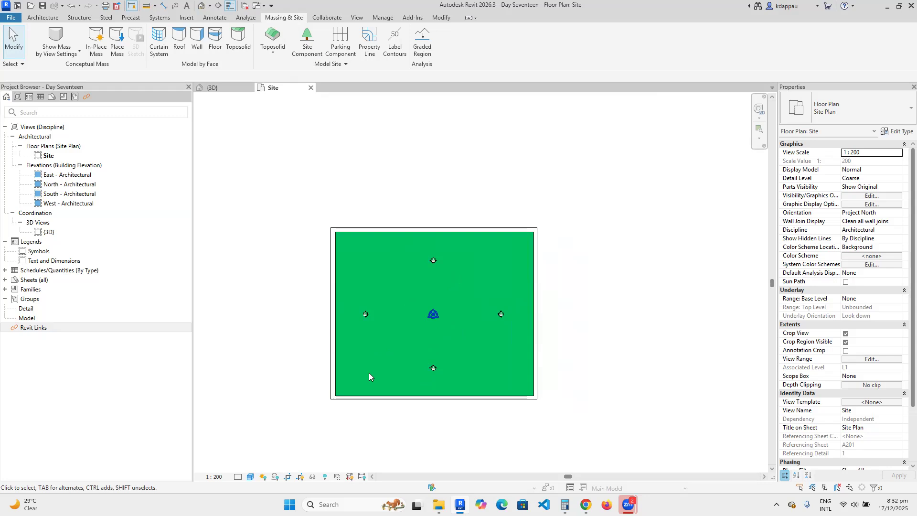
scroll(385, 315, "up", 1)
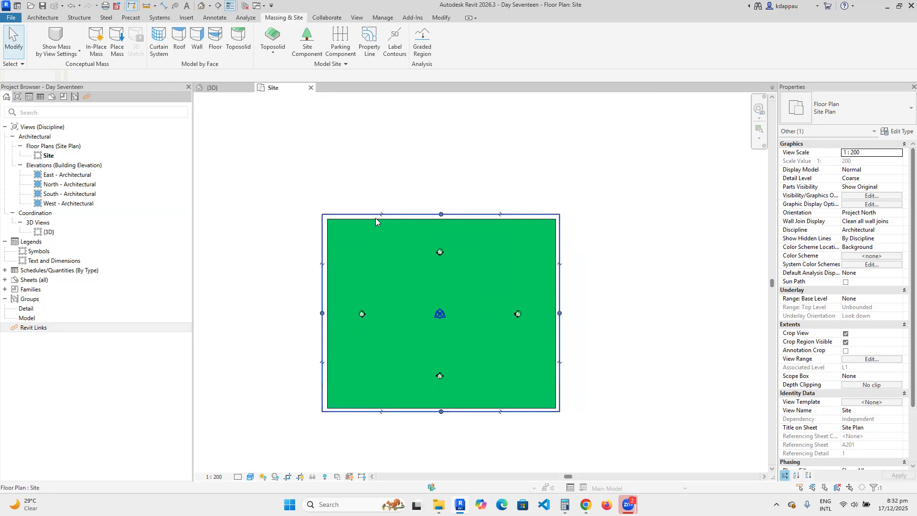
left_click(375, 216)
left_click(350, 221)
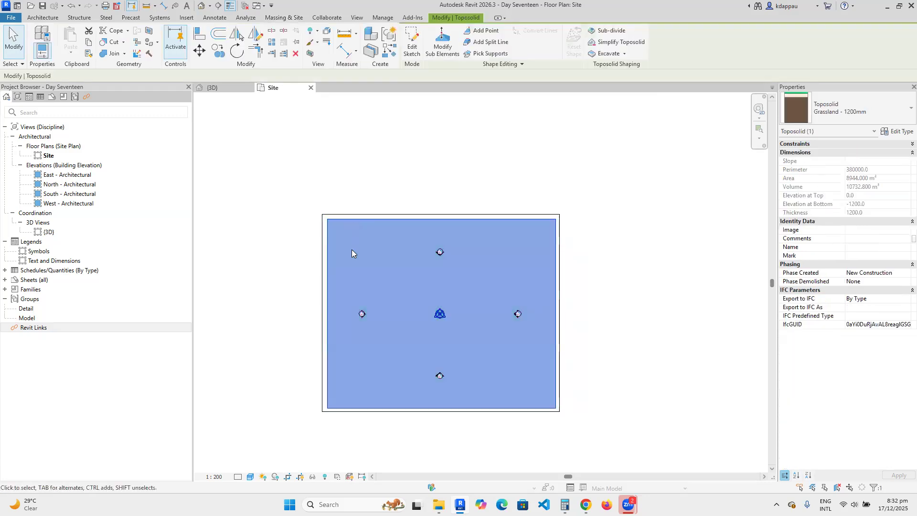
left_click(342, 182)
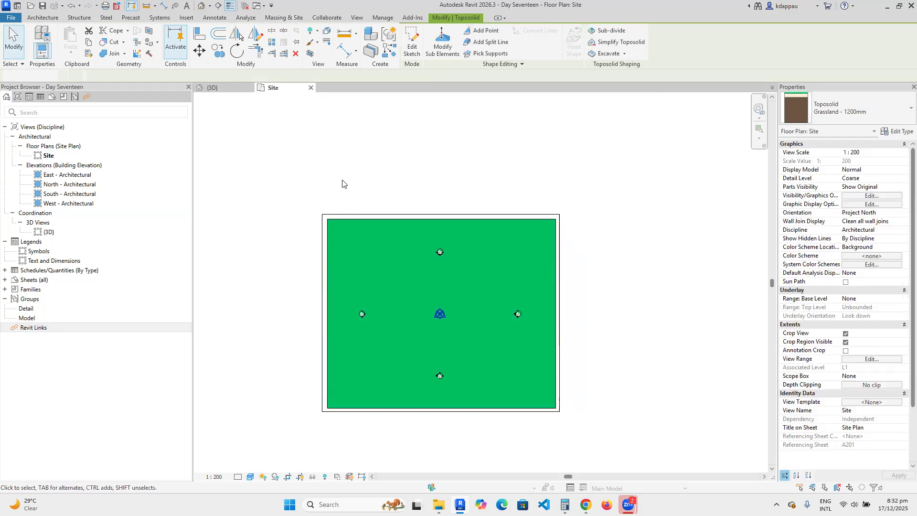
Switch to the {3D} view and zoom to see the whole green toposolid slab.
left_click(201, 6)
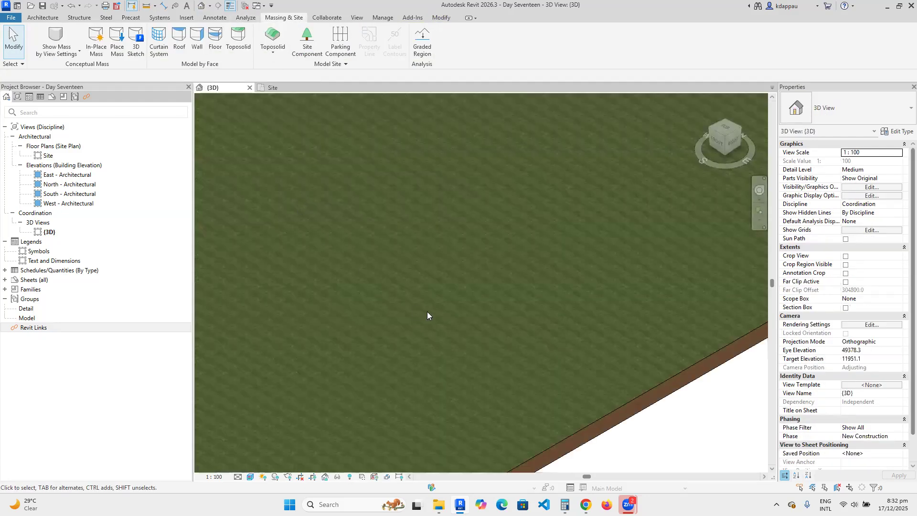
scroll(280, 284, "down", 4)
scroll(323, 268, "up", 1)
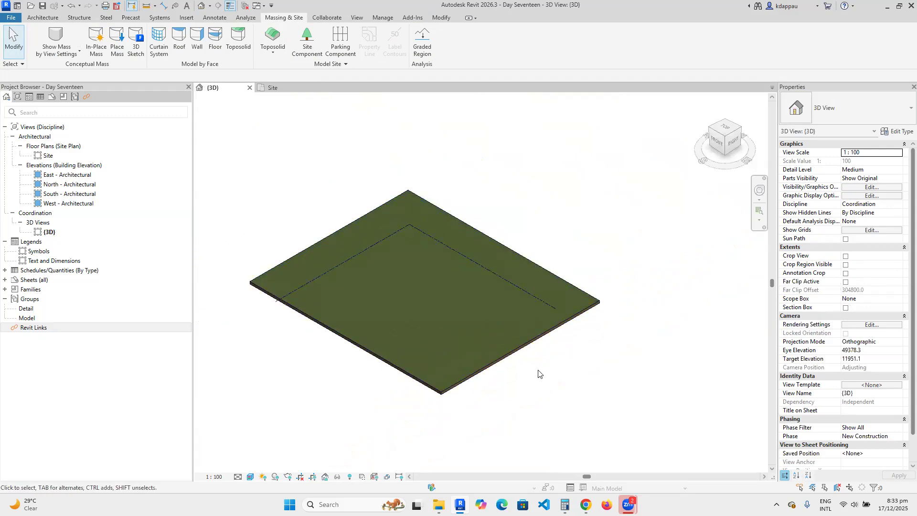
scroll(330, 288, "up", 2)
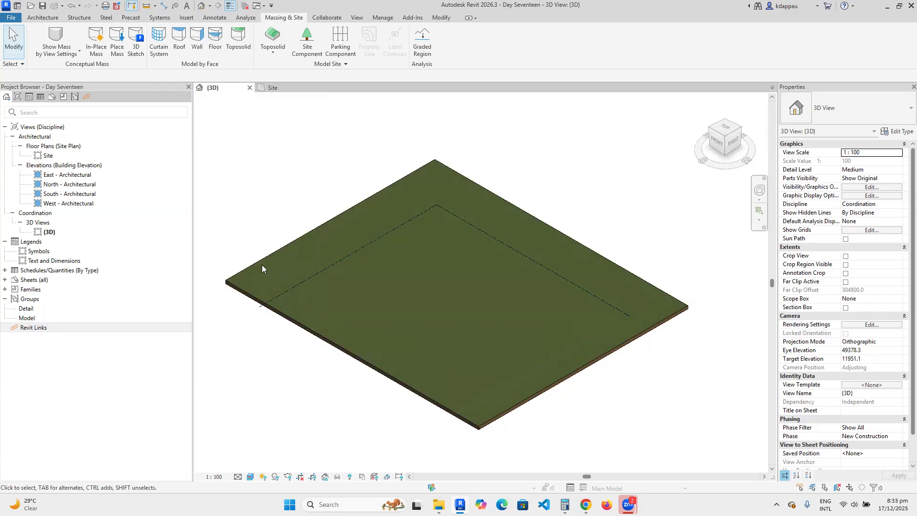
scroll(324, 319, "down", 2)
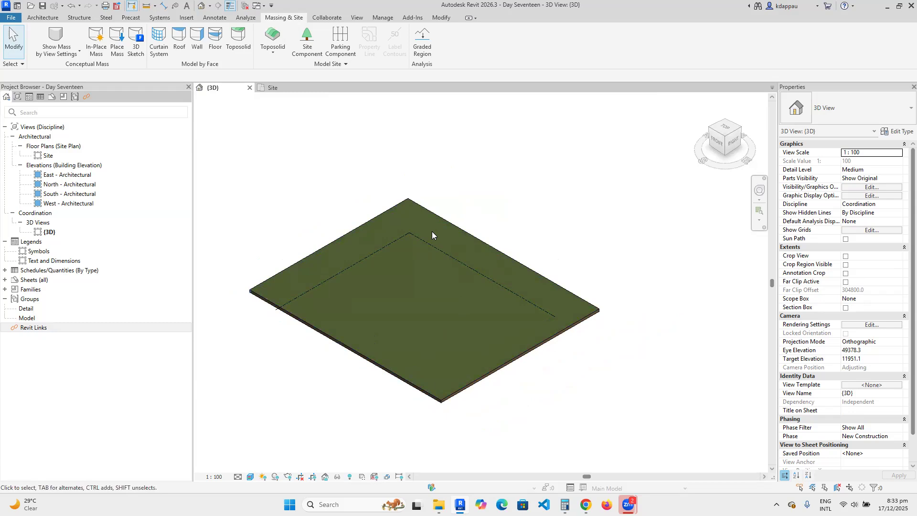
left_click(42, 155)
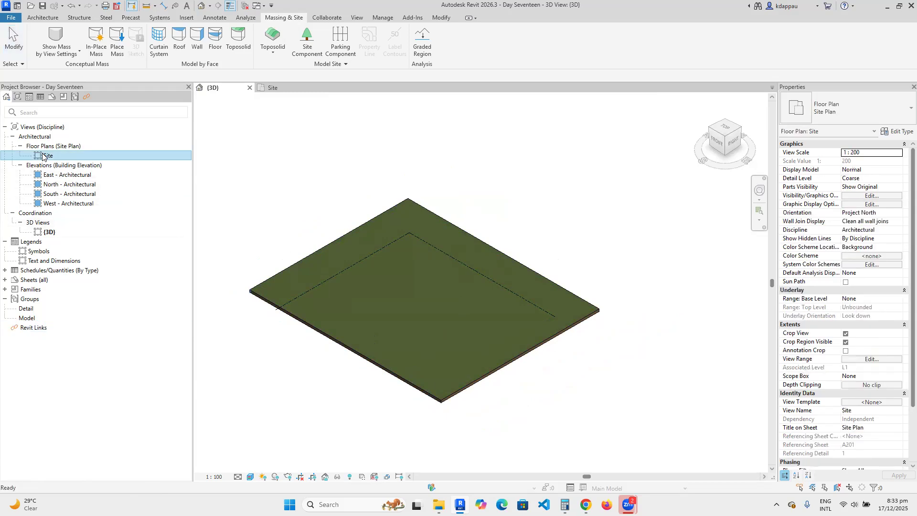
Open the Site floor plan and begin sketching a property line.
double_click(42, 155)
scroll(430, 306, "down", 2)
scroll(470, 294, "up", 2)
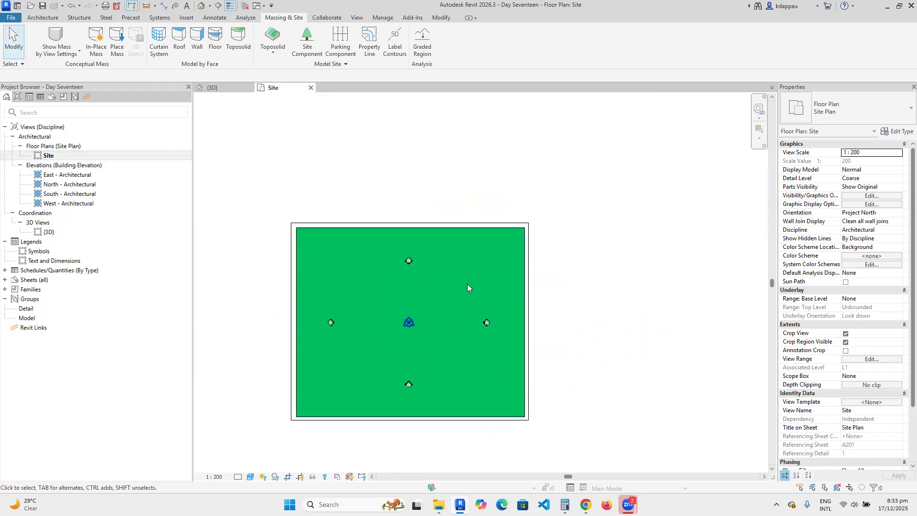
left_click(368, 39)
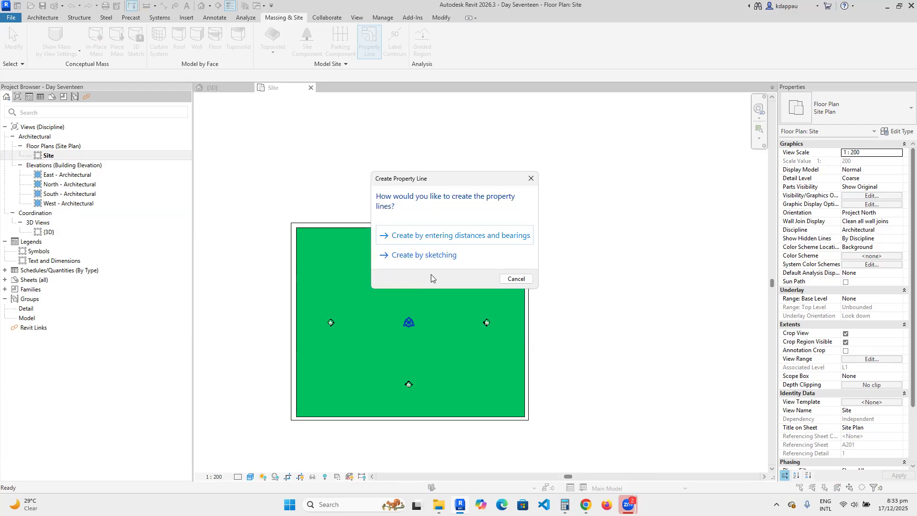
left_click(422, 257)
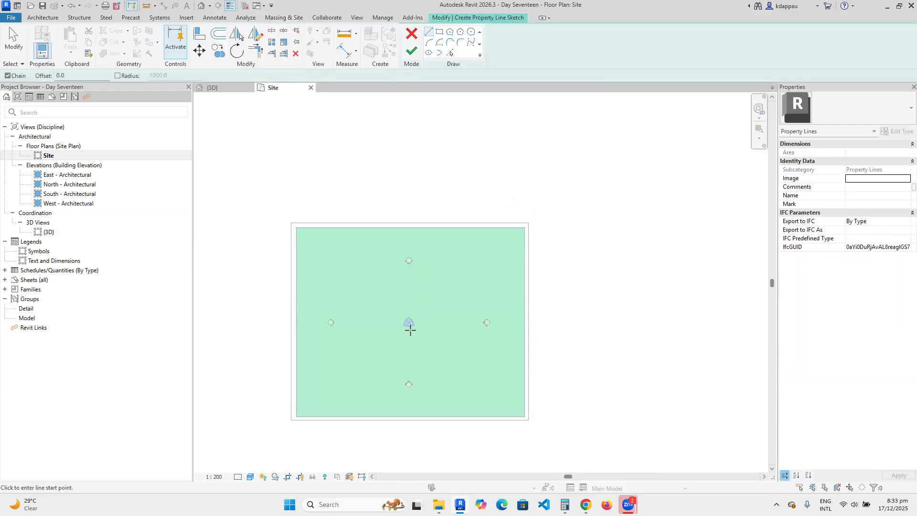
Draw a closed 30000 by 21000 property line rectangle from the survey point and finish it.
scroll(412, 345, "up", 3)
scroll(412, 346, "up", 1)
left_click(404, 312)
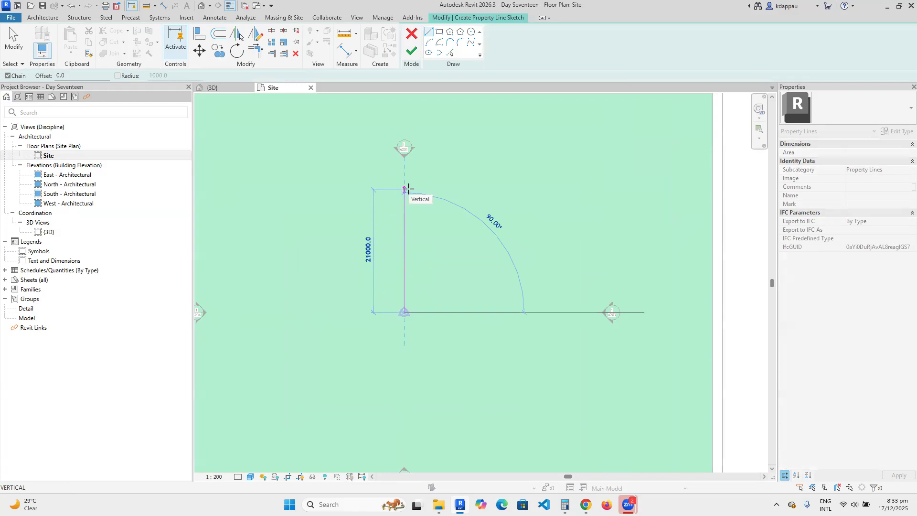
left_click(409, 188)
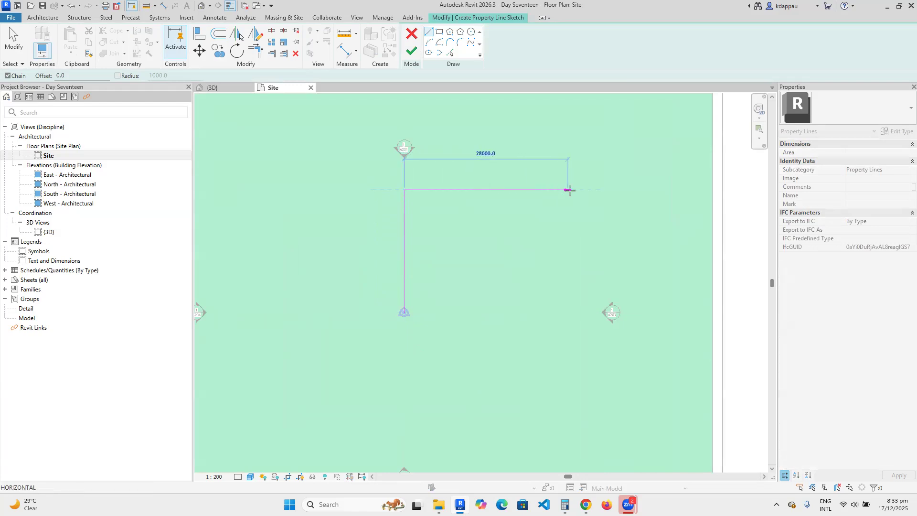
left_click(580, 189)
left_click(580, 312)
left_click(404, 313)
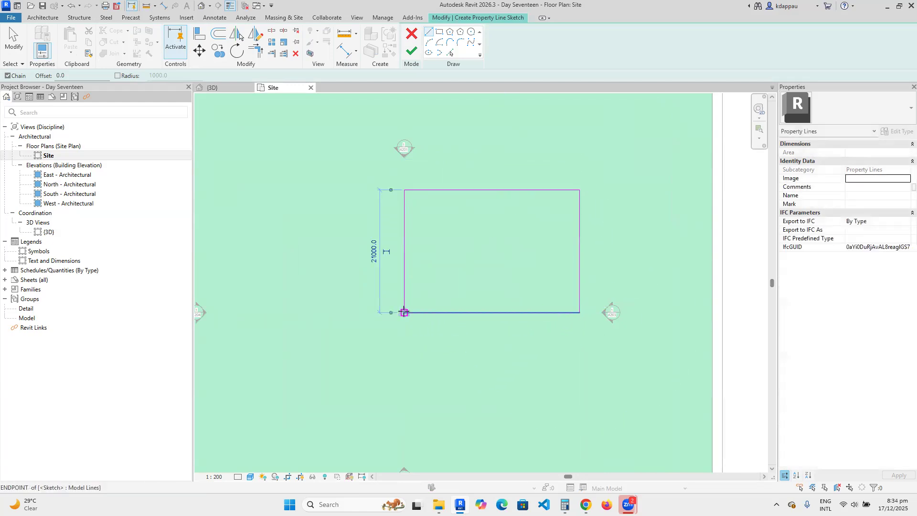
right_click(310, 212)
left_click(338, 219)
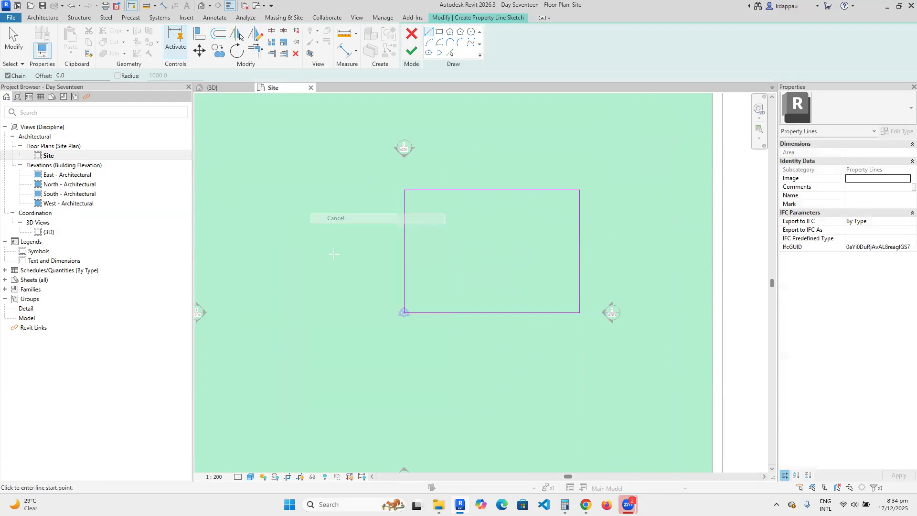
scroll(334, 252, "down", 2)
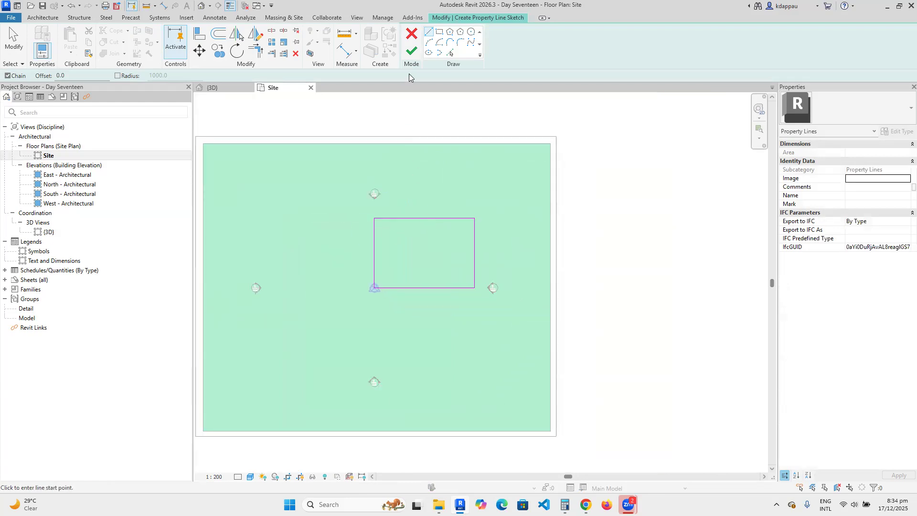
left_click(412, 50)
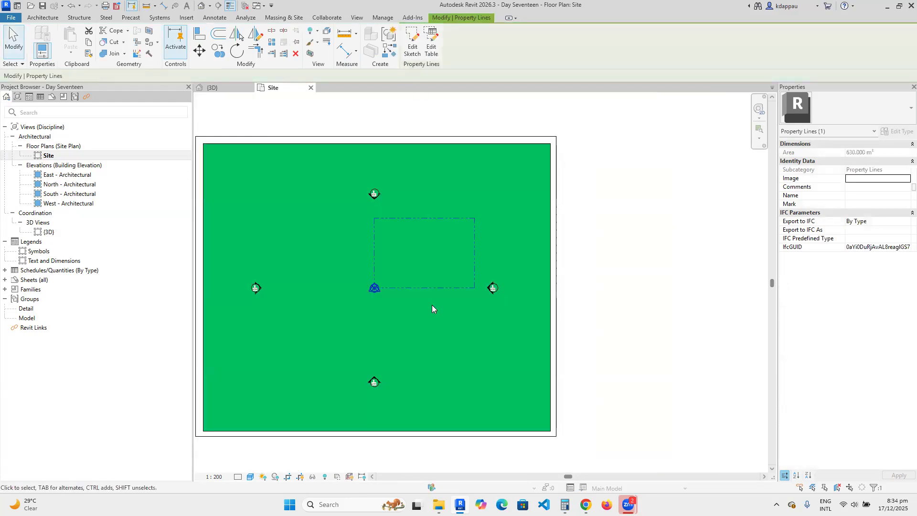
Sketch a second 30000 by 21000 property line rectangle on the left, sharing the first one's edge.
right_click(374, 259)
left_click(399, 318)
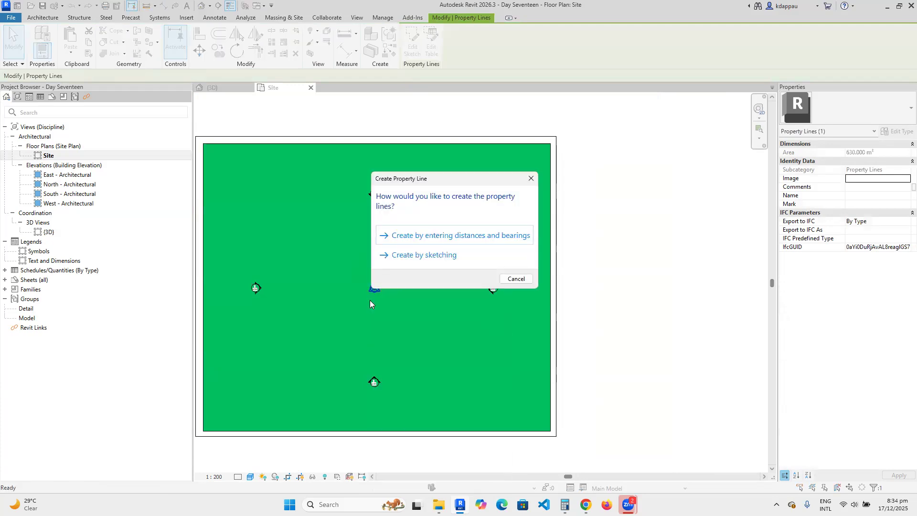
left_click(410, 255)
left_click(374, 288)
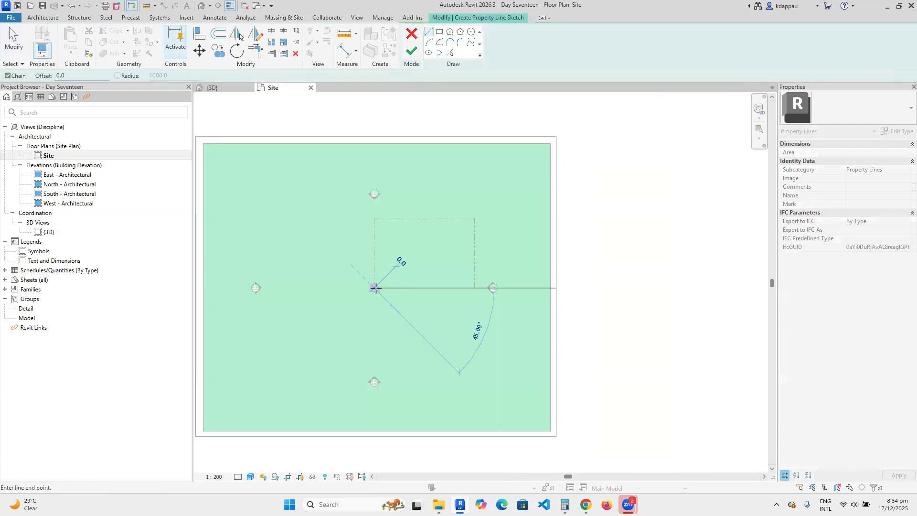
left_click(375, 218)
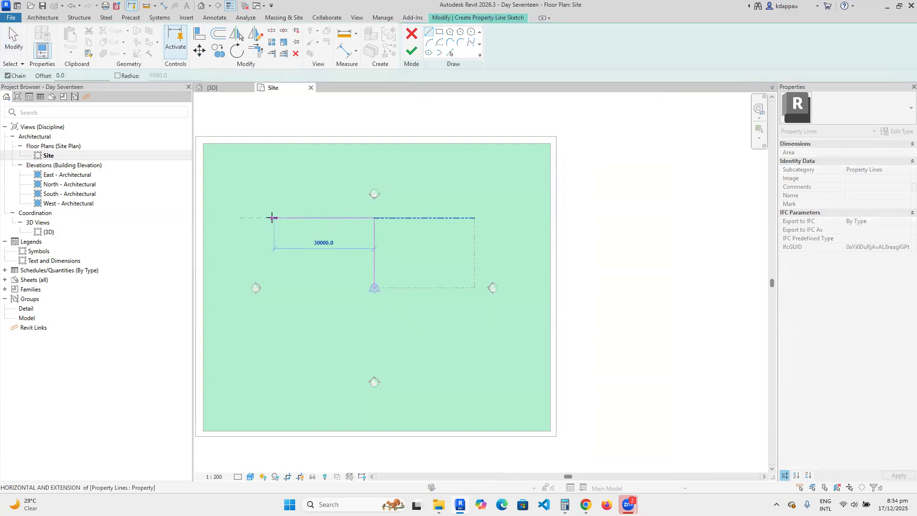
left_click(275, 218)
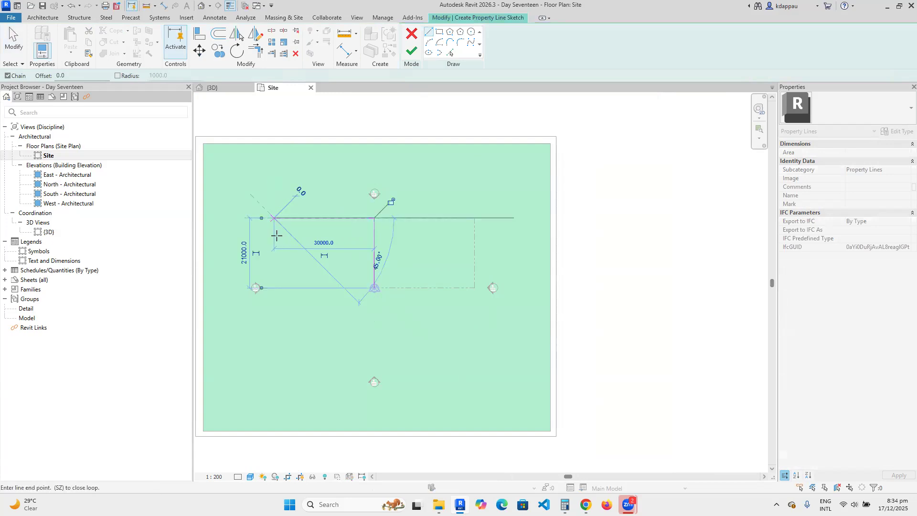
left_click(275, 288)
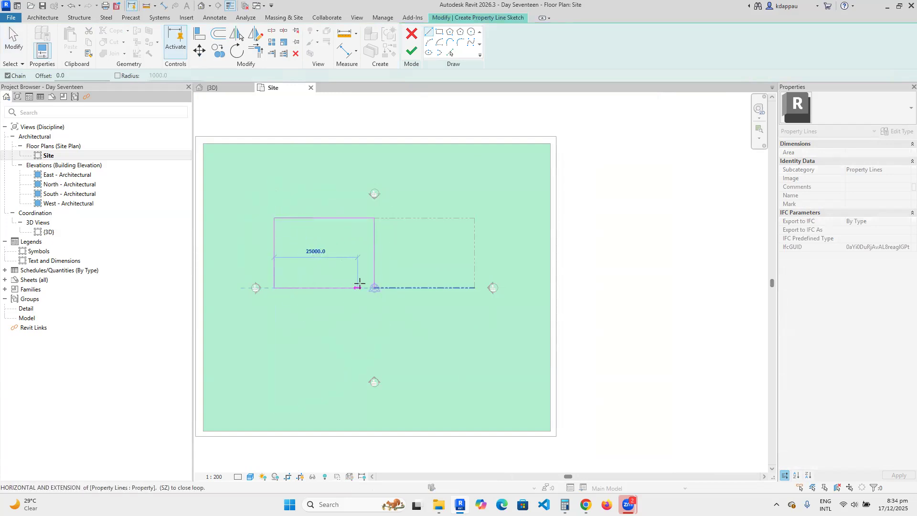
left_click(374, 288)
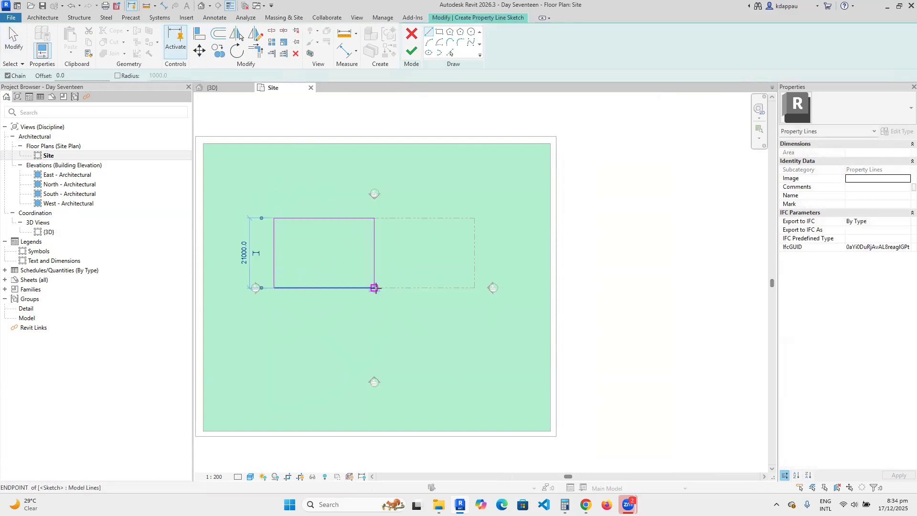
left_click(412, 51)
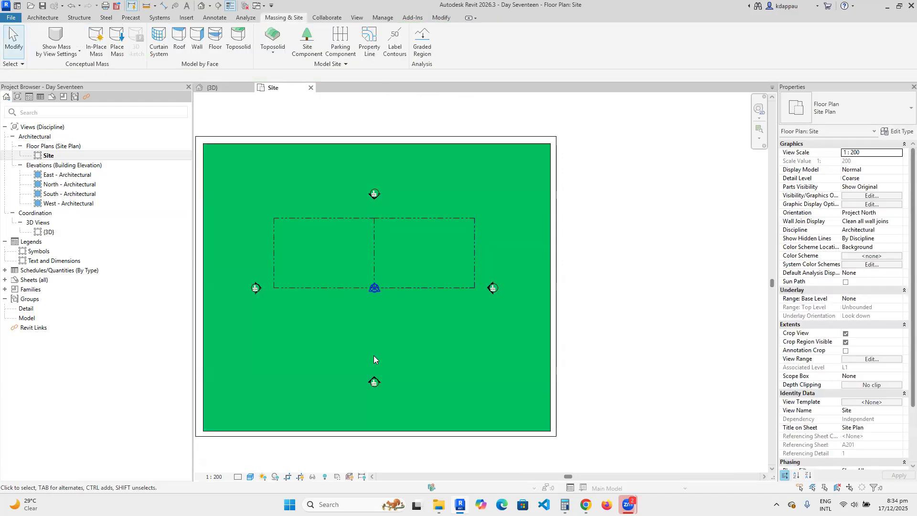
Move the left property line 6000 further to the left.
left_click(350, 288)
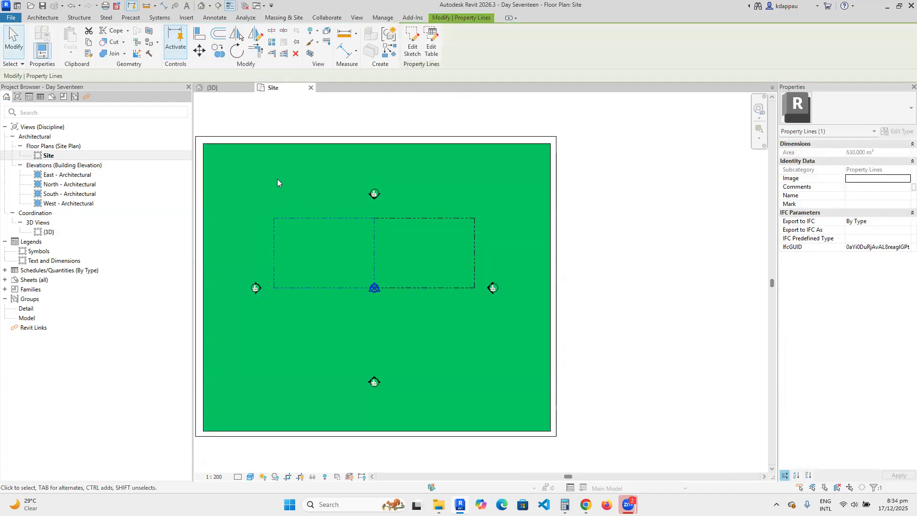
left_click(200, 50)
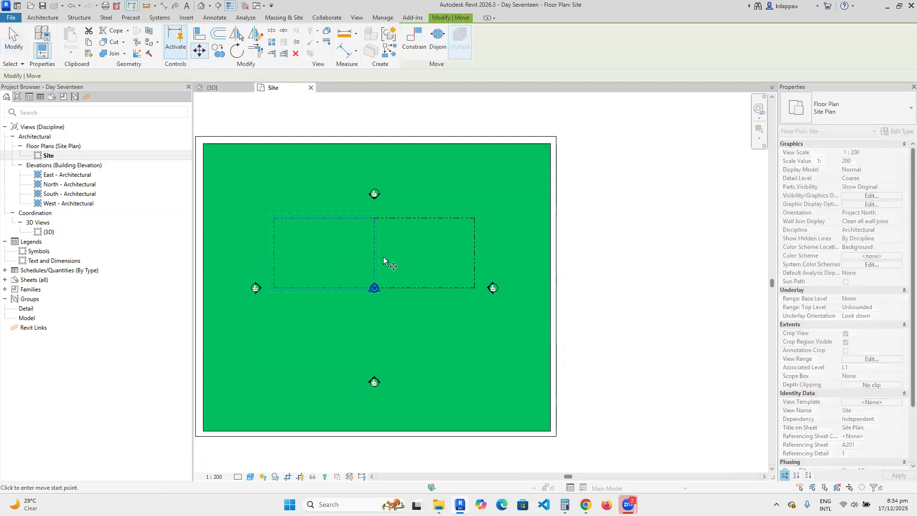
scroll(383, 256, "up", 2)
left_click(371, 251)
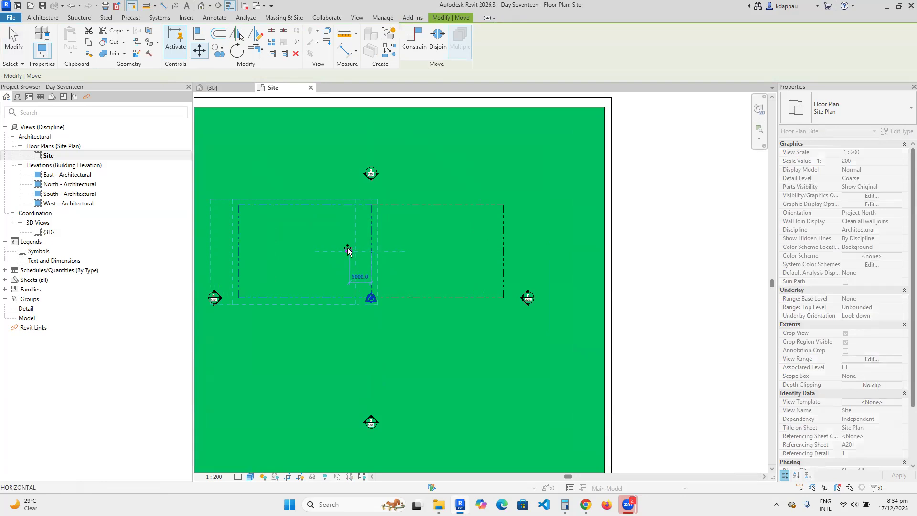
left_click(347, 249)
left_click(336, 171)
scroll(409, 289, "down", 3)
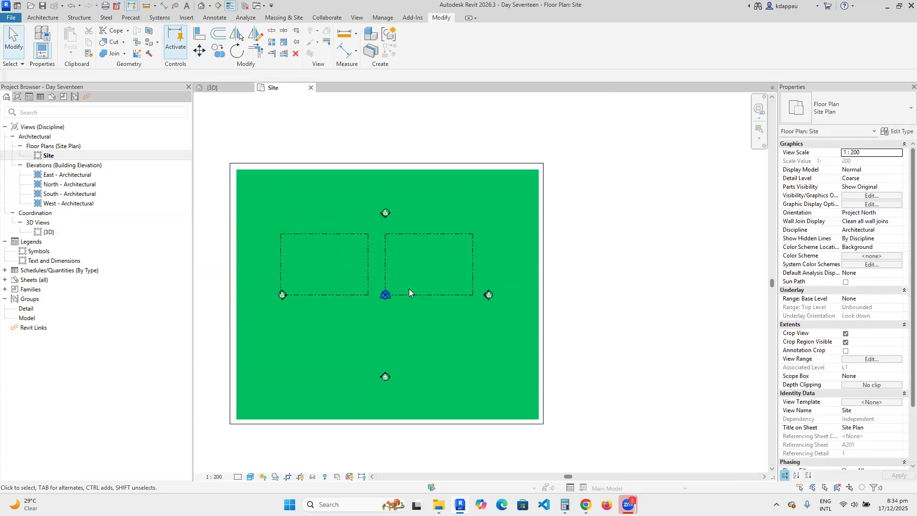
scroll(361, 283, "up", 3)
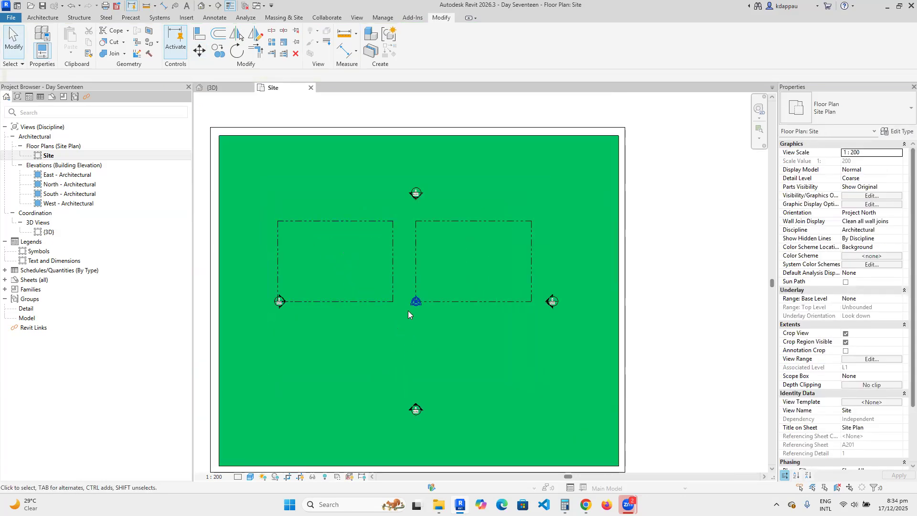
Copy both property line rectangles below the originals to make four lots.
left_click_drag(451, 252, 339, 242)
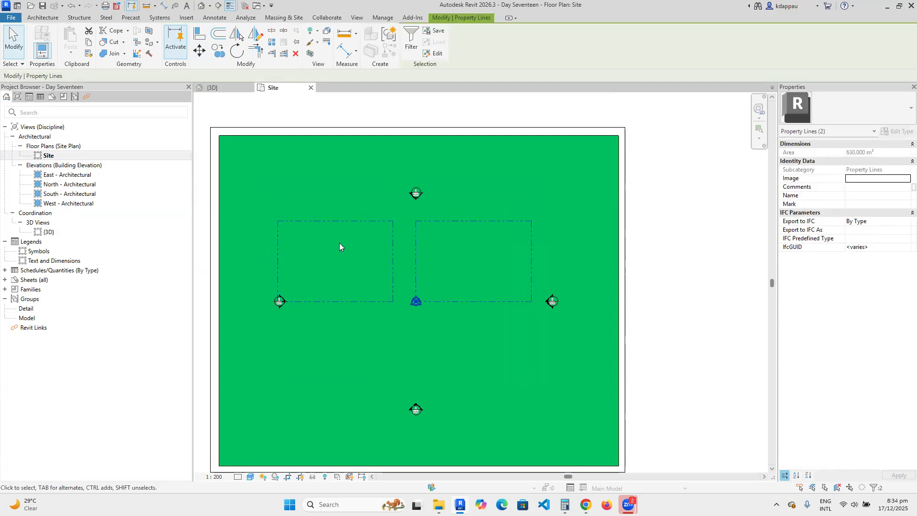
left_click(218, 51)
left_click(394, 222)
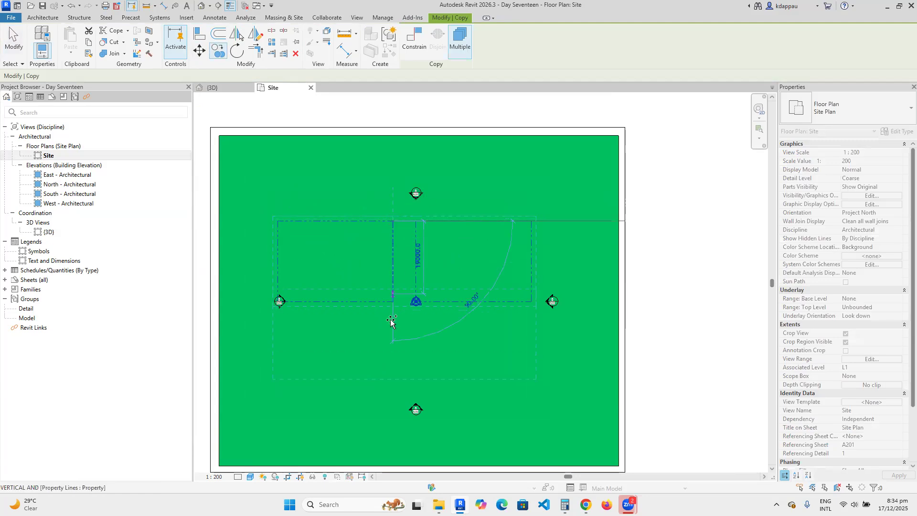
left_click(390, 359)
right_click(354, 175)
left_click(379, 182)
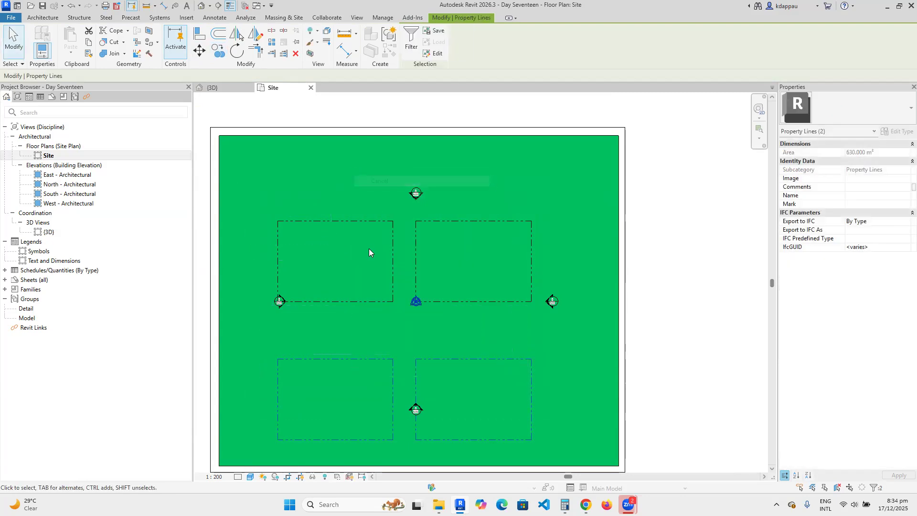
scroll(354, 286, "down", 3)
scroll(290, 277, "up", 1)
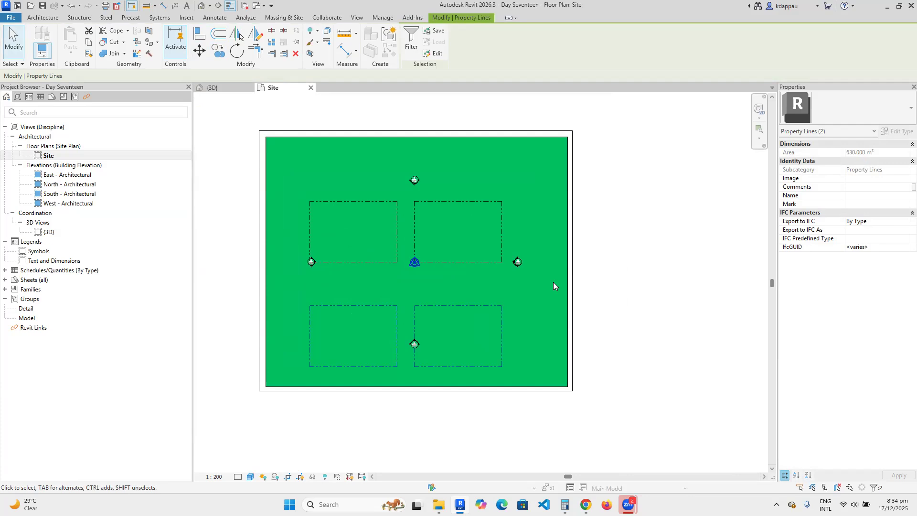
scroll(443, 285, "up", 2)
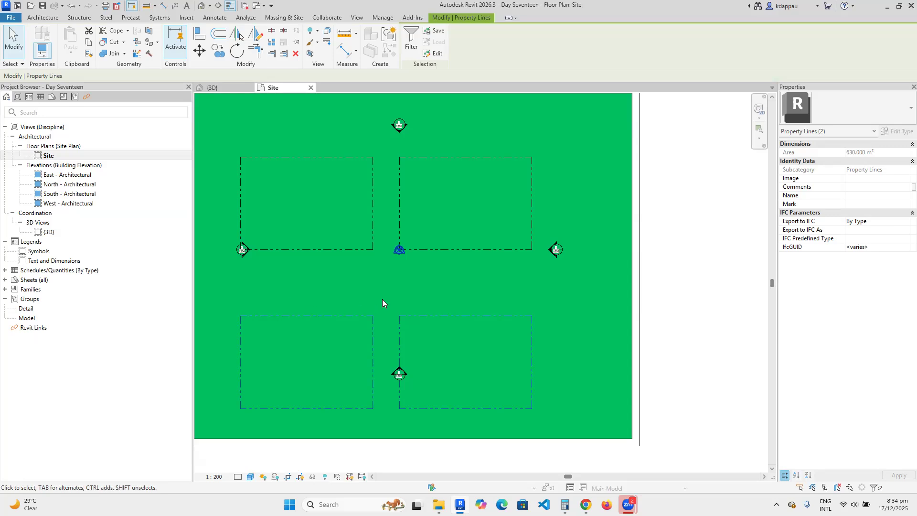
scroll(315, 271, "down", 2)
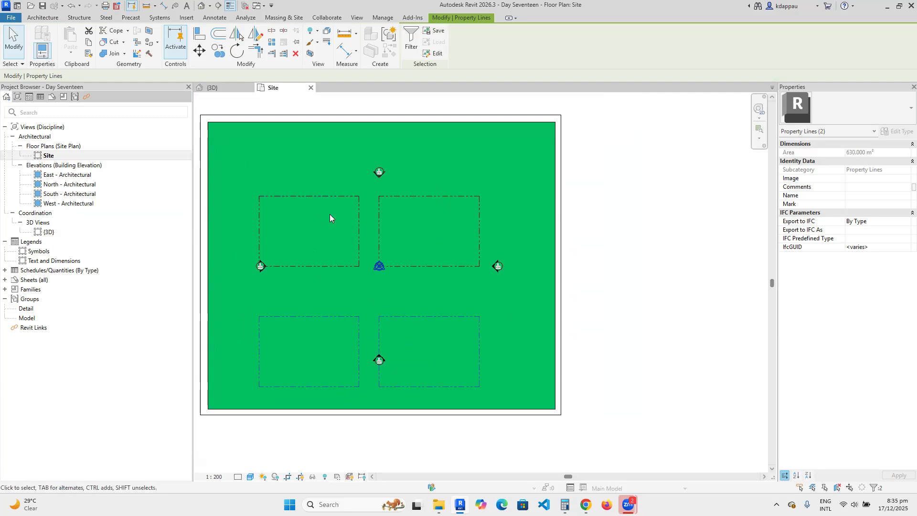
scroll(334, 213, "down", 2)
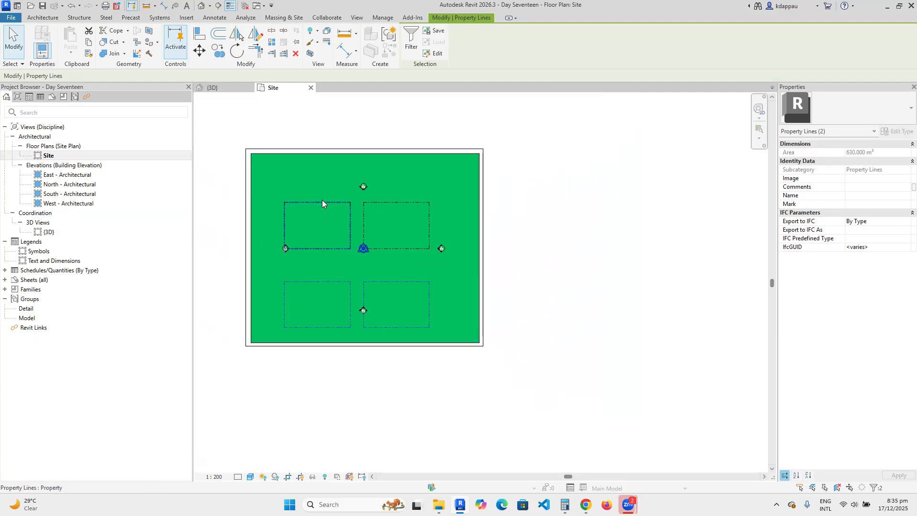
scroll(358, 232, "up", 1)
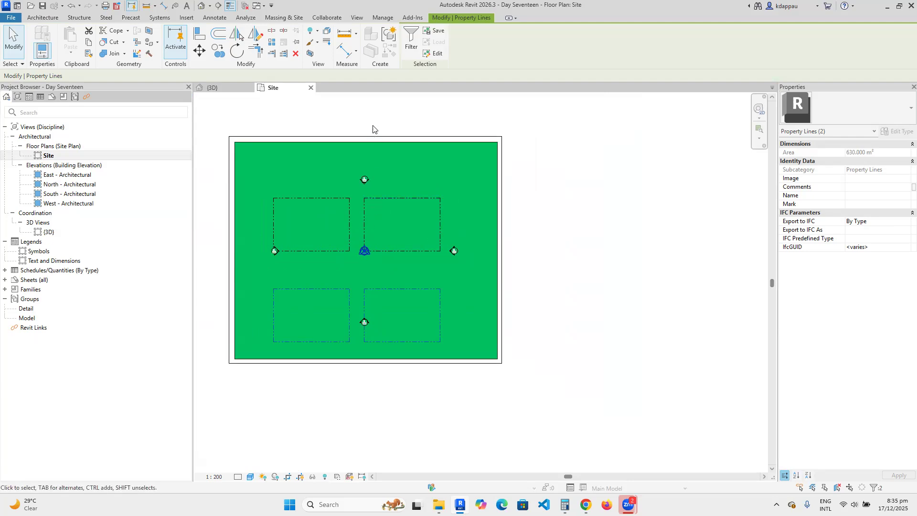
Tag the upper lots' right, bottom, left and top property lines with bearing and length.
left_click(215, 17)
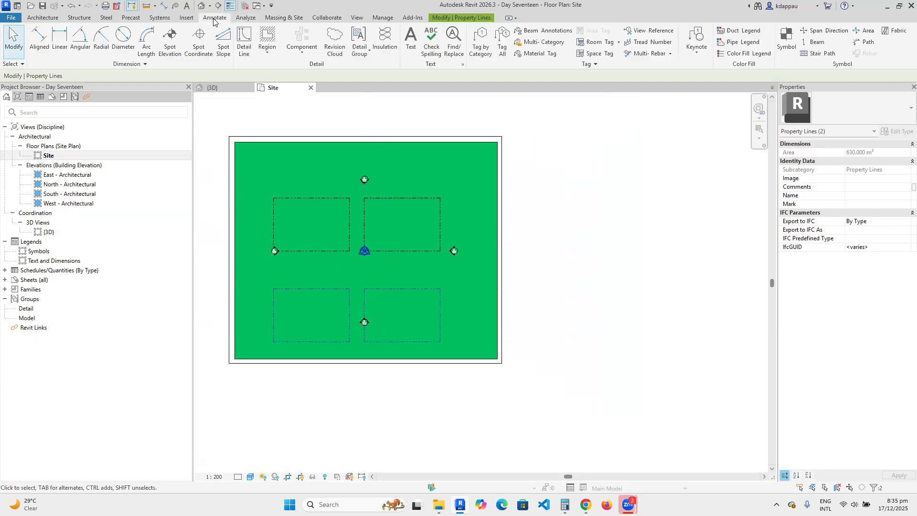
left_click(481, 47)
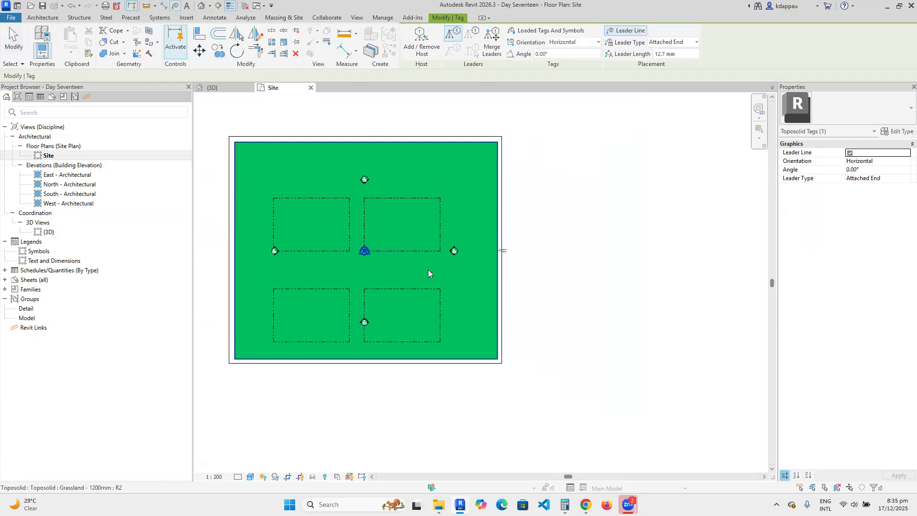
scroll(402, 215, "up", 2)
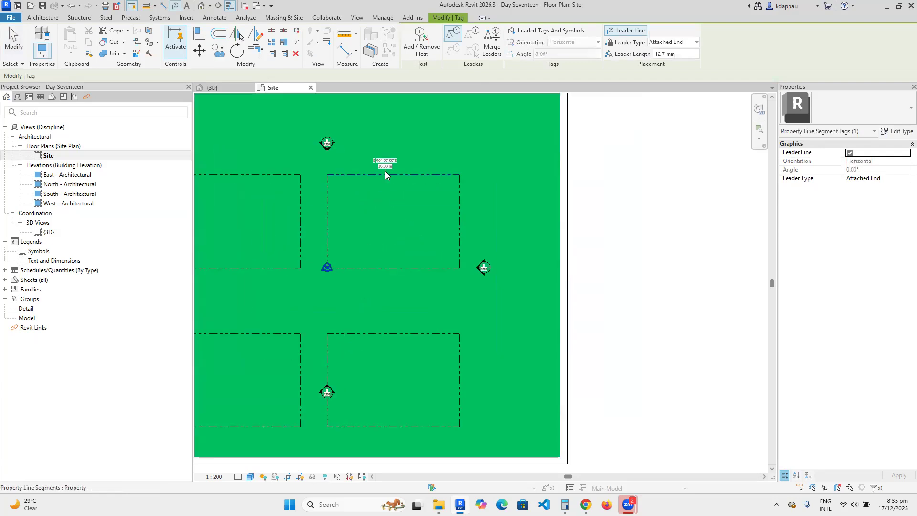
scroll(385, 171, "up", 1)
scroll(383, 170, "up", 5)
scroll(367, 152, "down", 5)
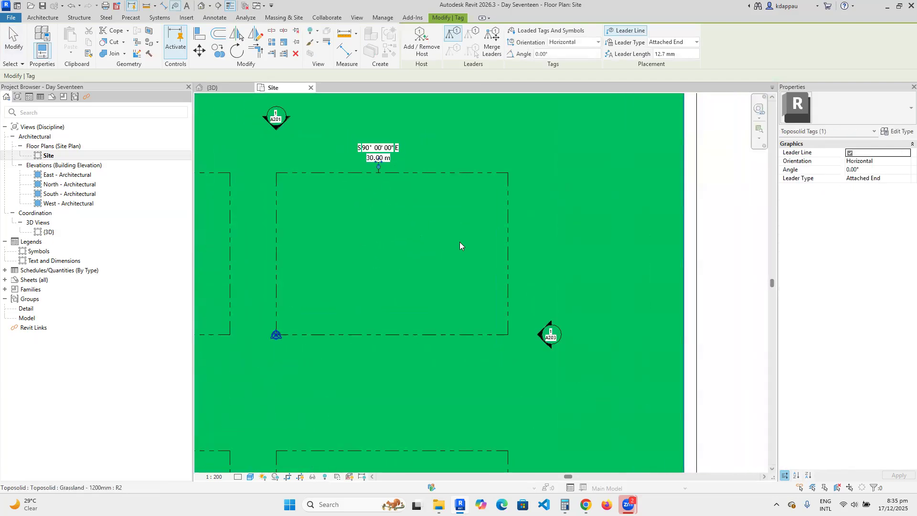
left_click(511, 251)
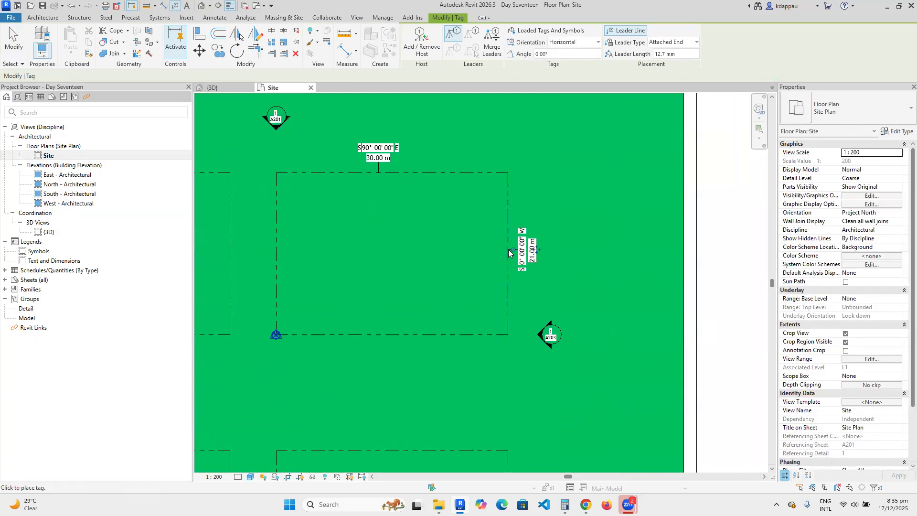
scroll(510, 251, "down", 2)
scroll(459, 323, "up", 2)
left_click(445, 289)
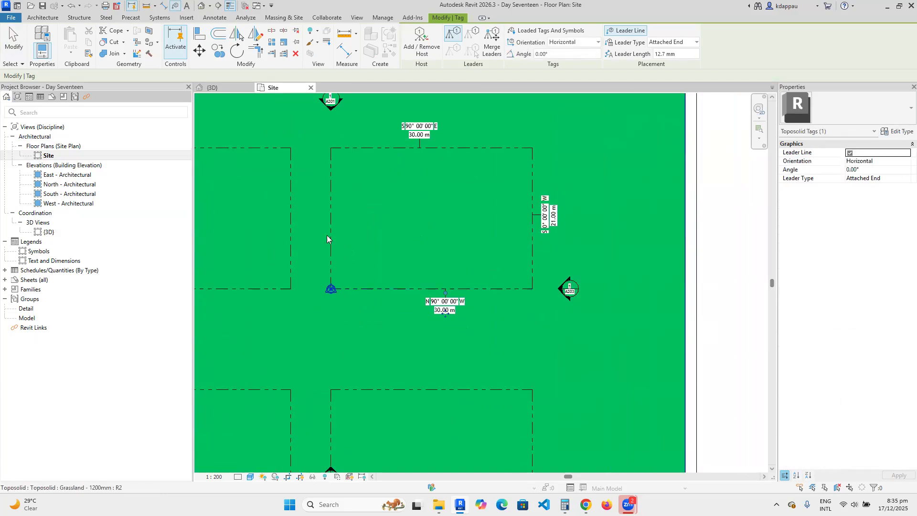
left_click(331, 220)
scroll(345, 226, "down", 4)
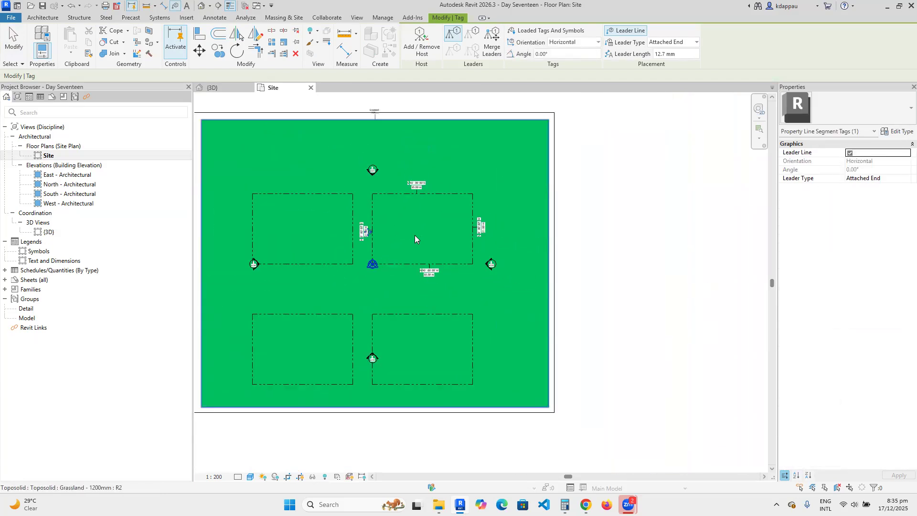
scroll(354, 210, "up", 3)
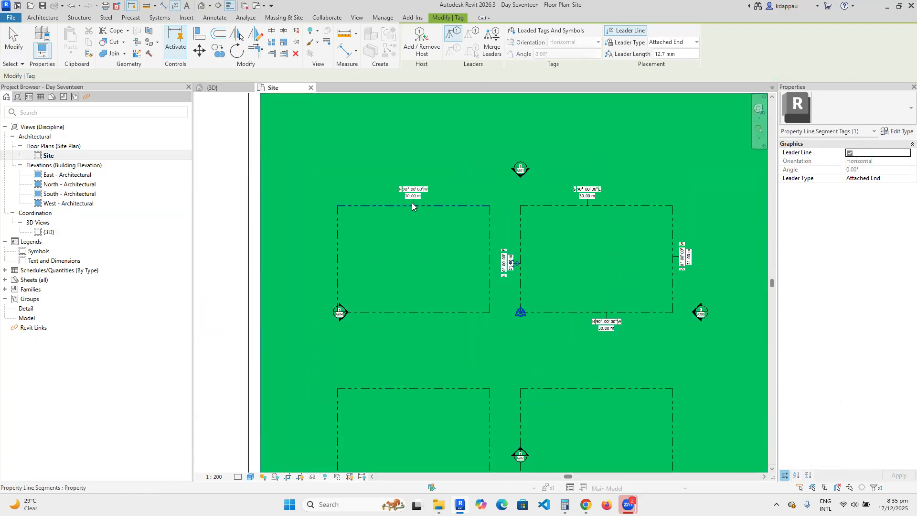
left_click(415, 204)
Tag the remaining left and bottom edges plus all four edges of the lower lot.
scroll(414, 208, "up", 3)
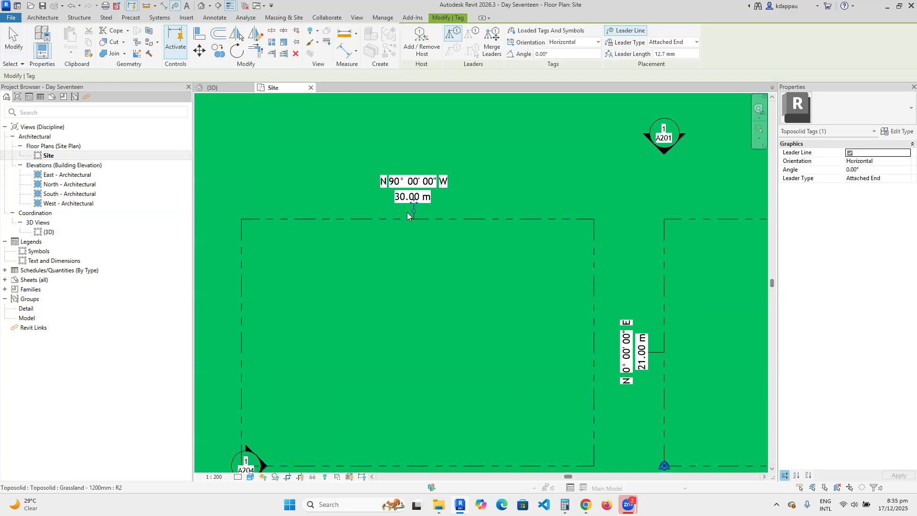
scroll(420, 225, "down", 2)
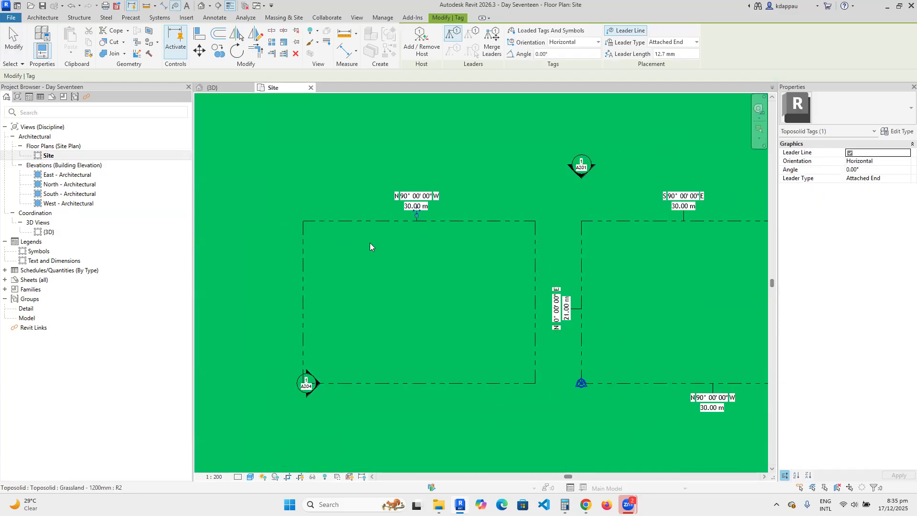
left_click(296, 302)
scroll(304, 288, "down", 1)
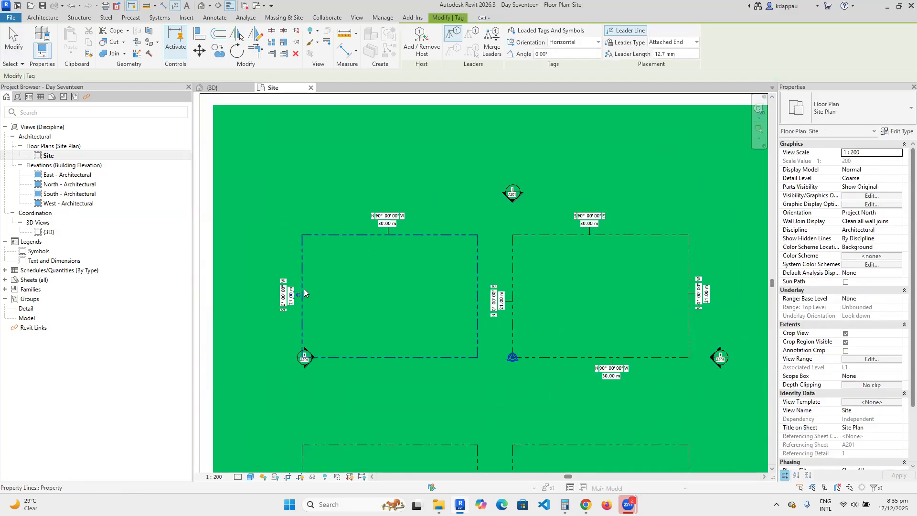
scroll(384, 349, "up", 1)
left_click(374, 348)
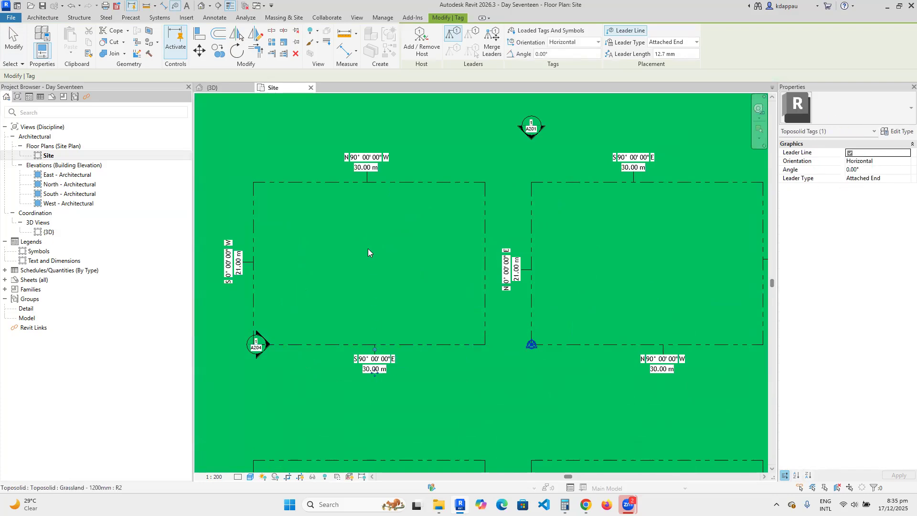
scroll(368, 248, "down", 2)
scroll(376, 446, "up", 2)
left_click(356, 231)
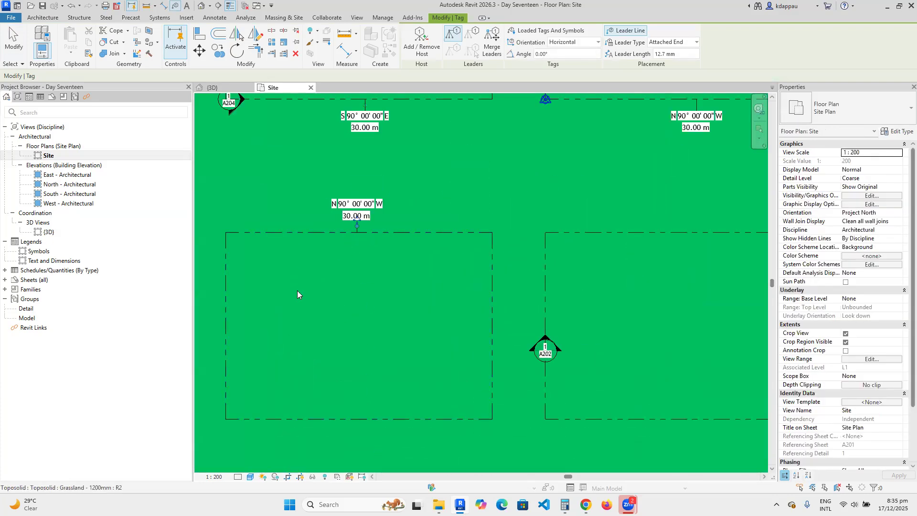
left_click(225, 322)
left_click(344, 420)
left_click(492, 343)
Tag the bottom, right and top property lines of the lower-right lot.
scroll(478, 351, "down", 2)
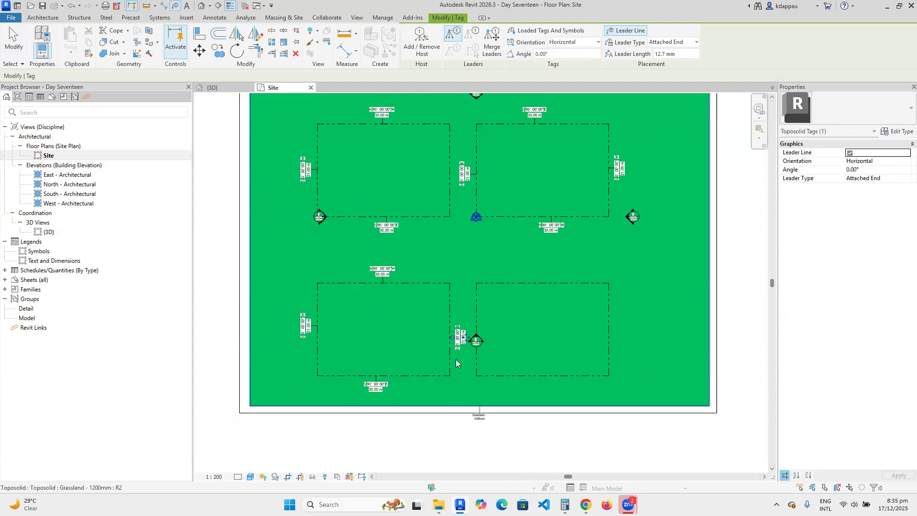
scroll(549, 389, "up", 2)
left_click(533, 387)
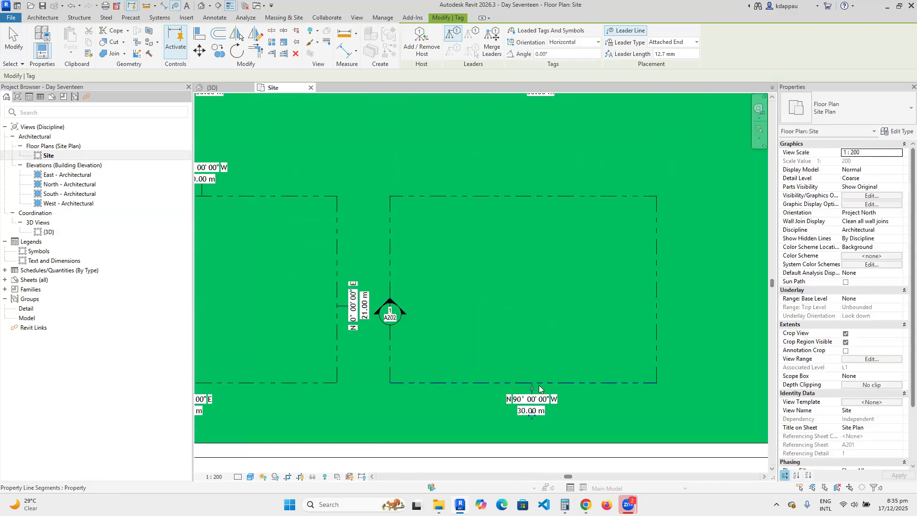
left_click(660, 302)
left_click(521, 194)
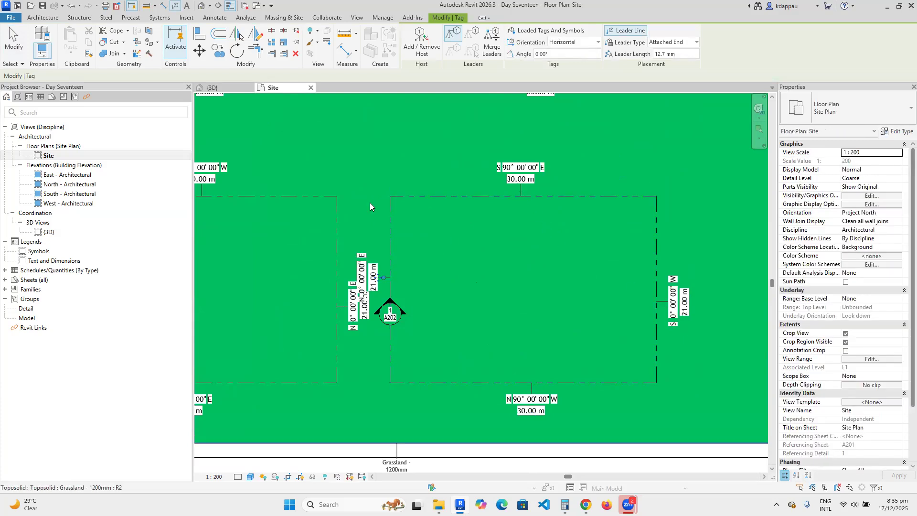
right_click(367, 172)
Fit the site in view and tag the upper-left lot's right edge with its 21.00 m bearing.
left_click(398, 296)
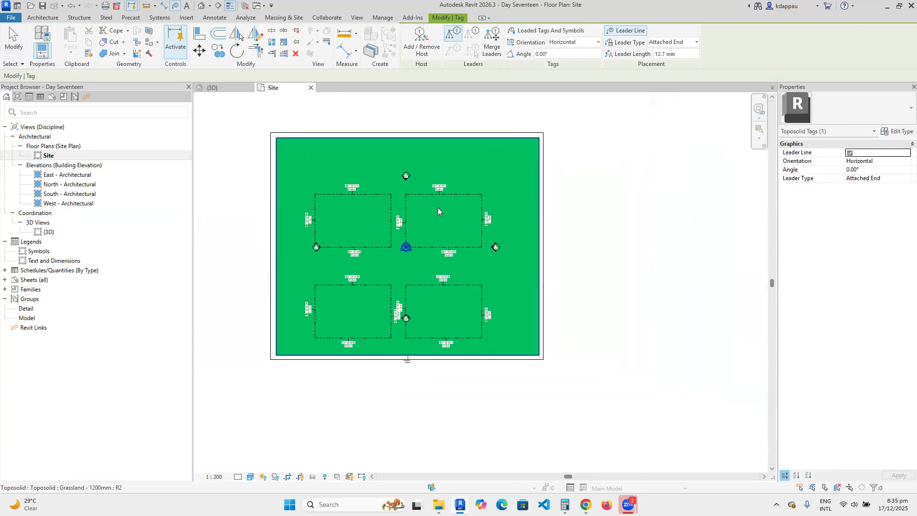
scroll(438, 207, "up", 2)
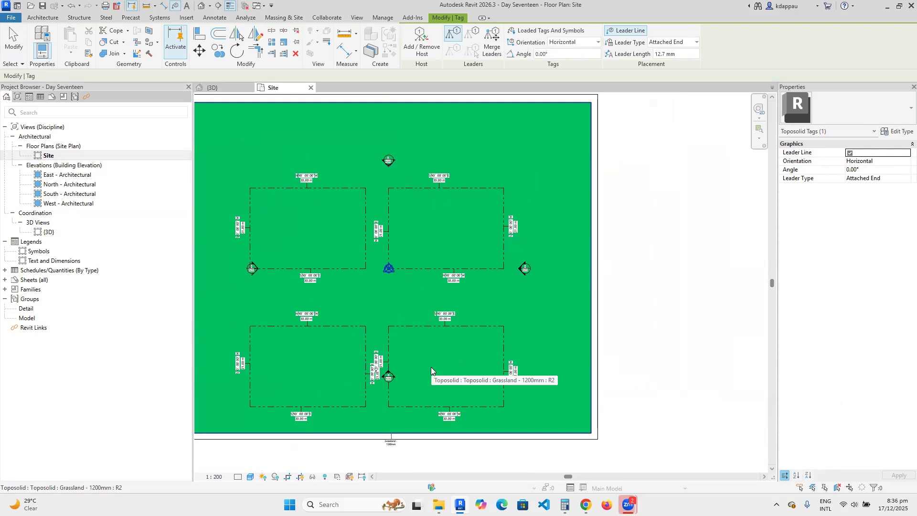
scroll(403, 309, "down", 3)
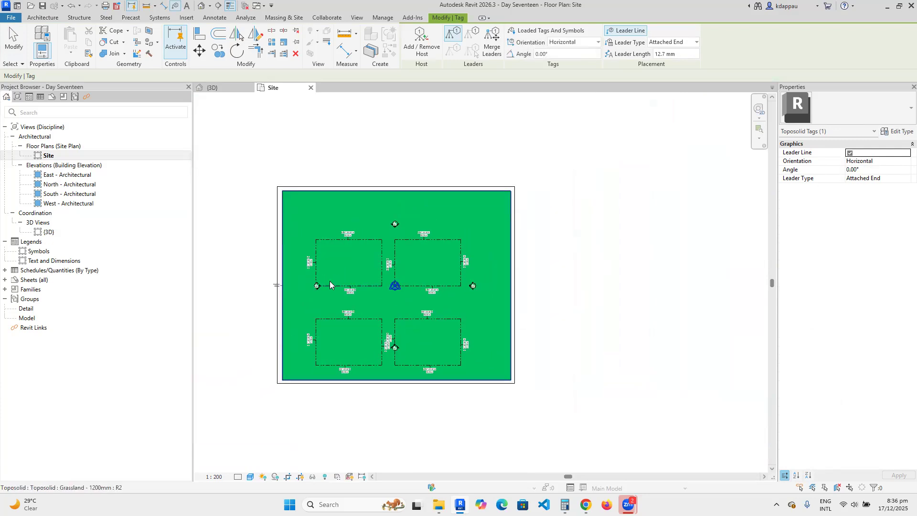
scroll(313, 302, "up", 1)
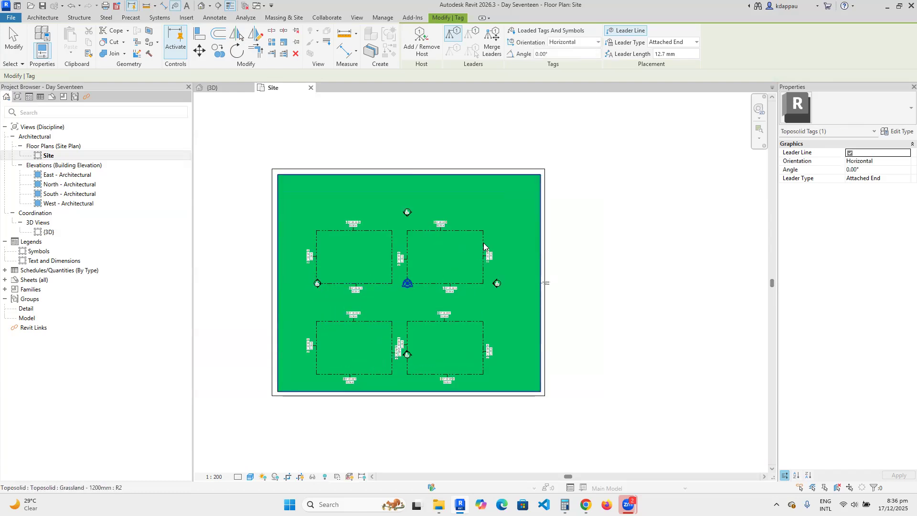
scroll(473, 251, "up", 2)
scroll(340, 210, "up", 2)
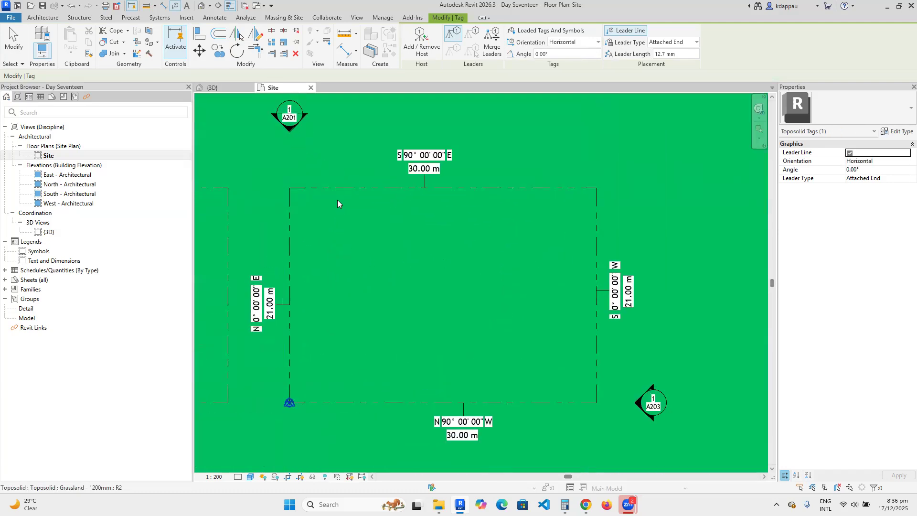
scroll(340, 264, "down", 3)
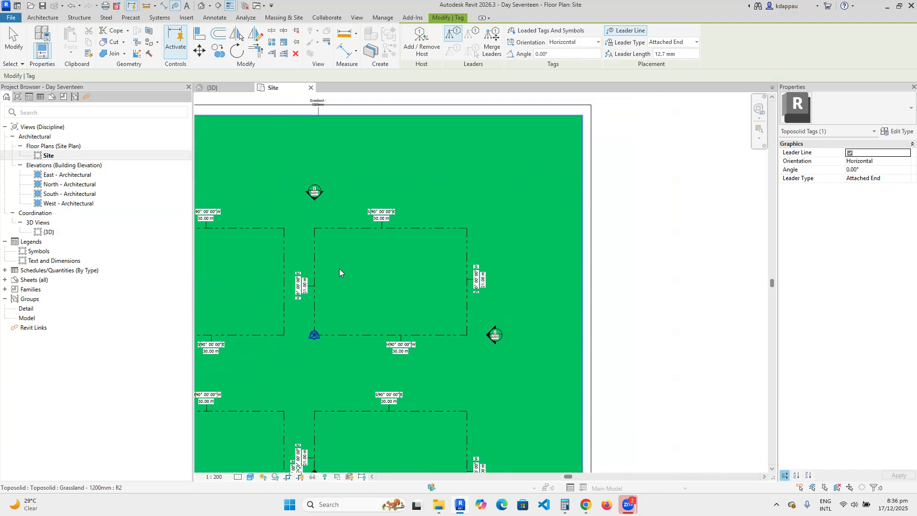
left_click(285, 308)
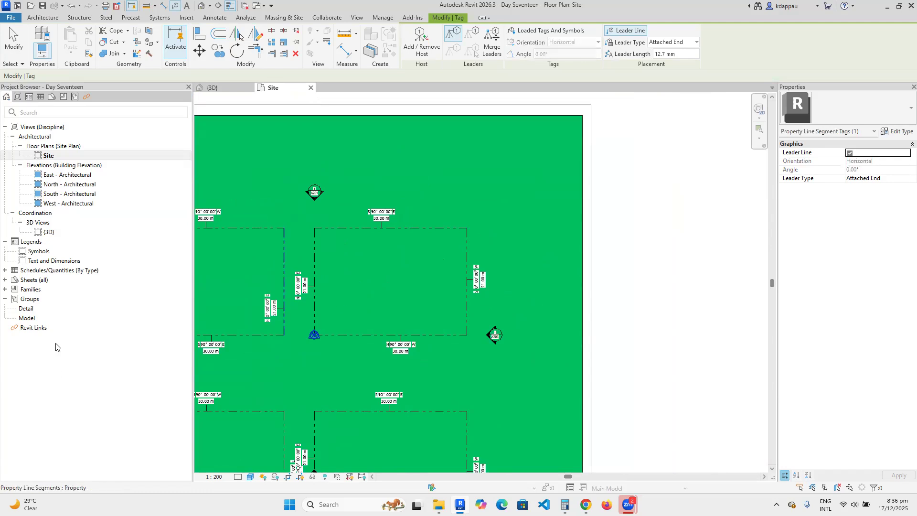
left_click(36, 329)
Link Architectural Model.rvt from Desktop > REVIT ESSENTIALS TRAINING > Project Files as a new Revit link.
right_click(38, 331)
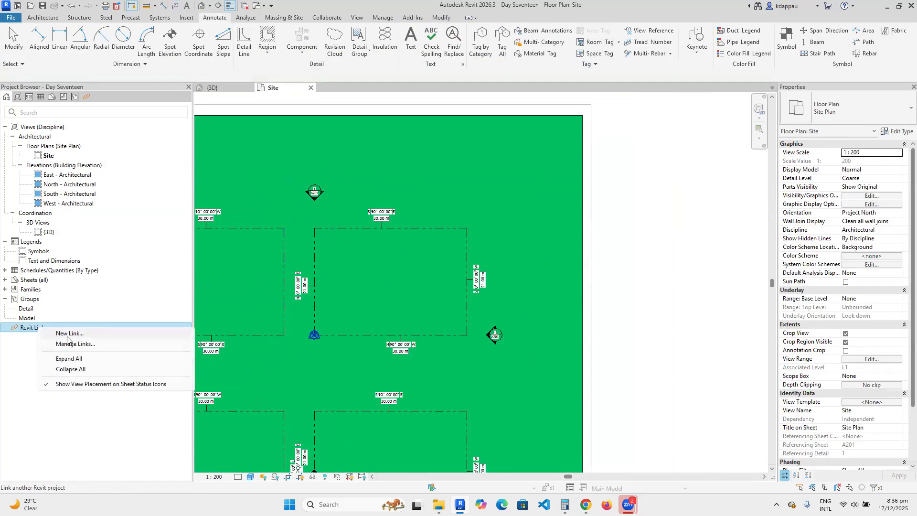
left_click(71, 334)
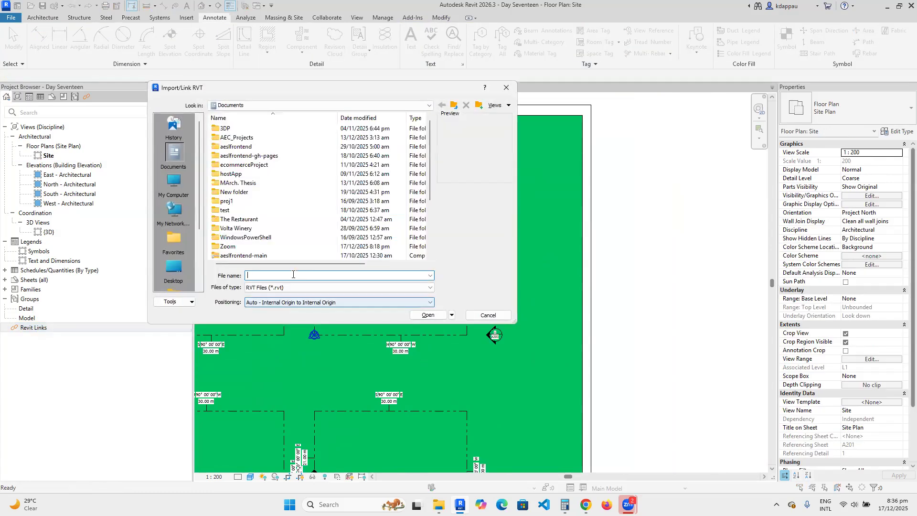
scroll(229, 191, "down", 2)
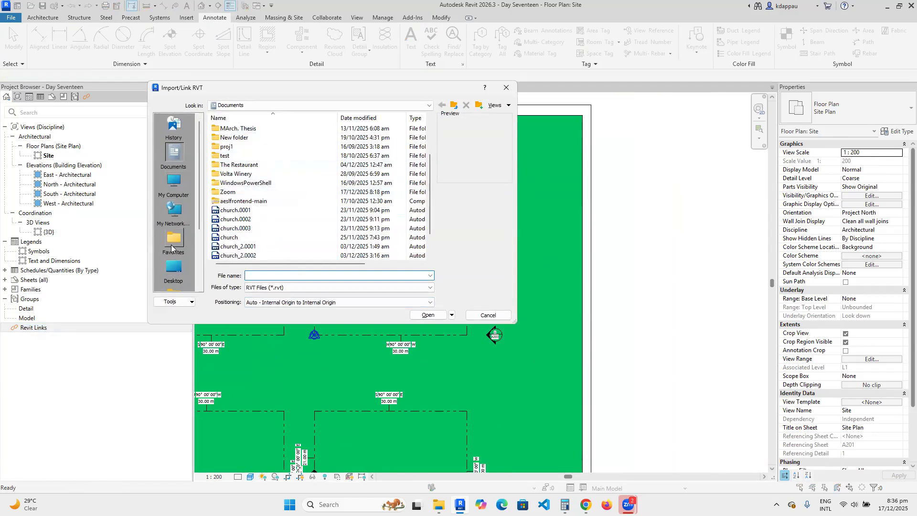
left_click(173, 267)
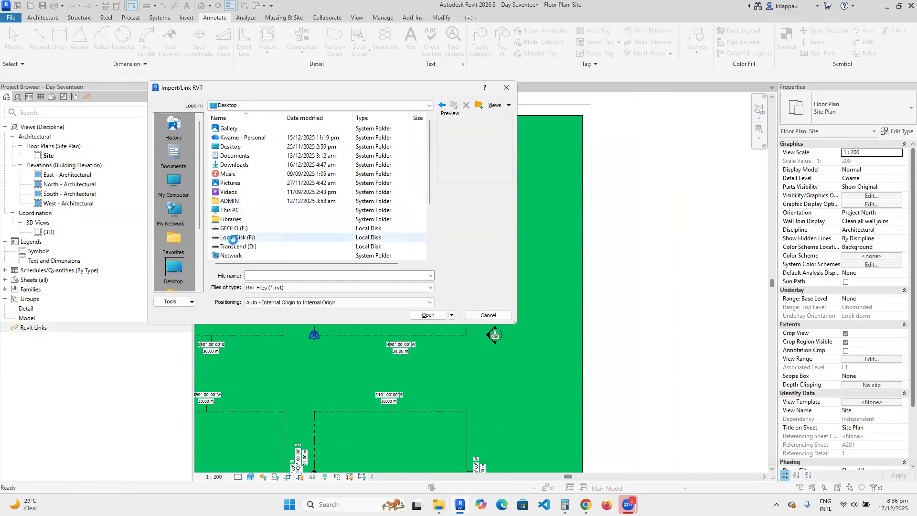
double_click(238, 219)
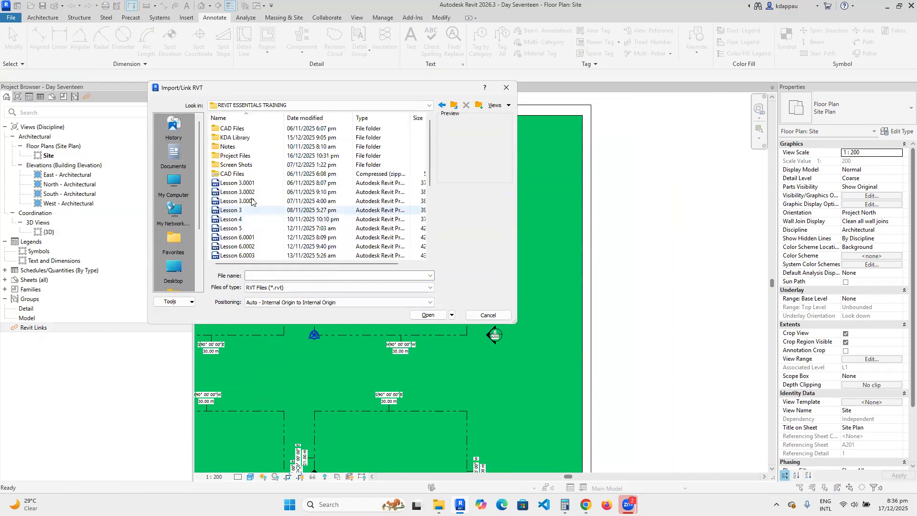
double_click(227, 156)
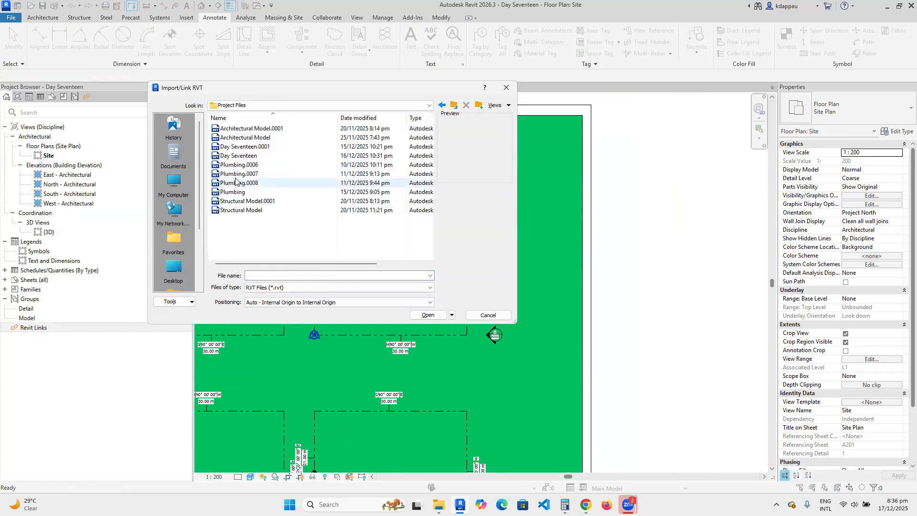
left_click(237, 138)
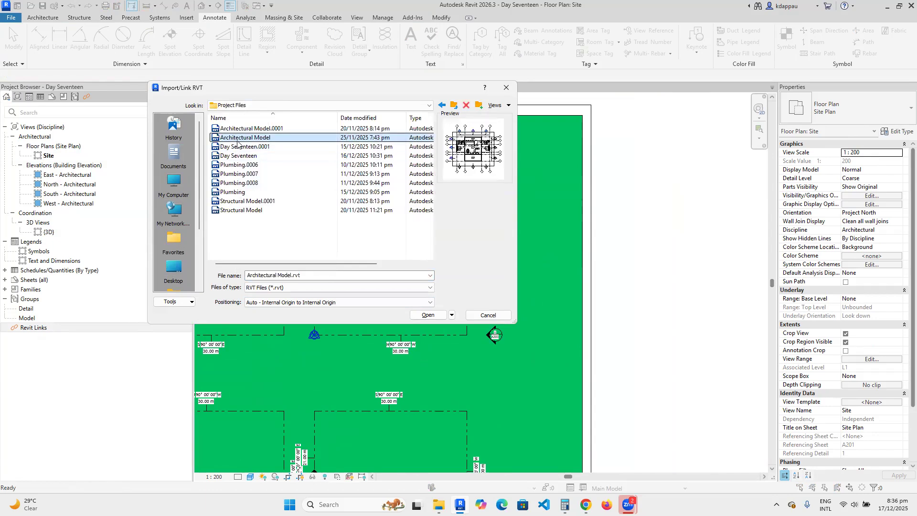
left_click(427, 316)
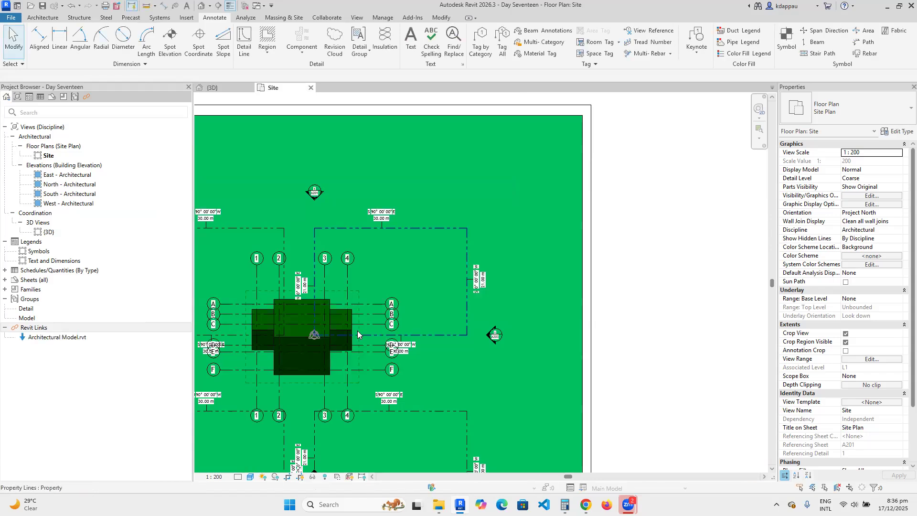
Drag the linked Architectural Model house up and right into the upper-right lot.
left_click(285, 313)
left_click(304, 319)
left_click_drag(306, 316, 380, 254)
left_click(274, 170)
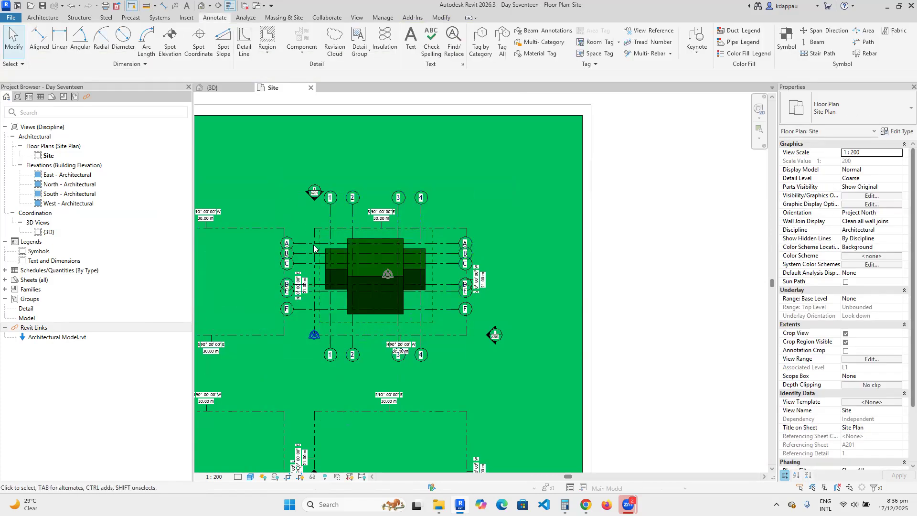
scroll(370, 261, "up", 1)
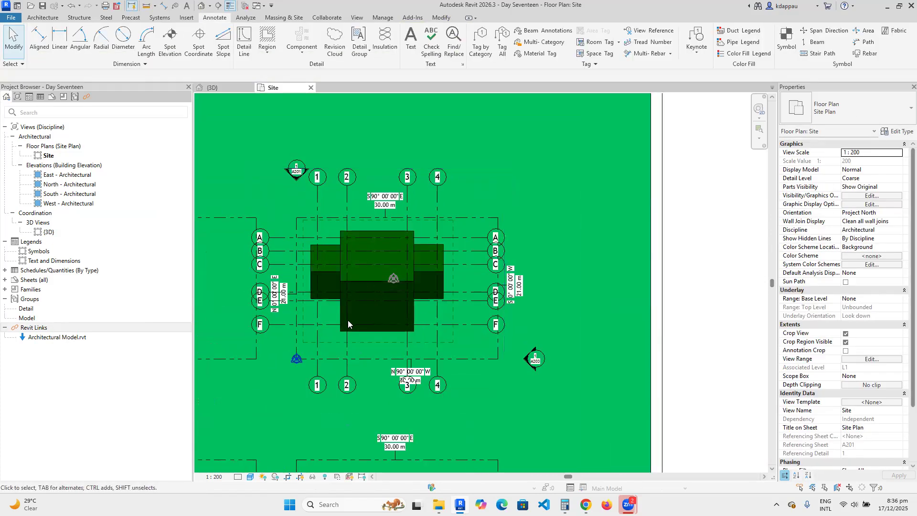
left_click(362, 278)
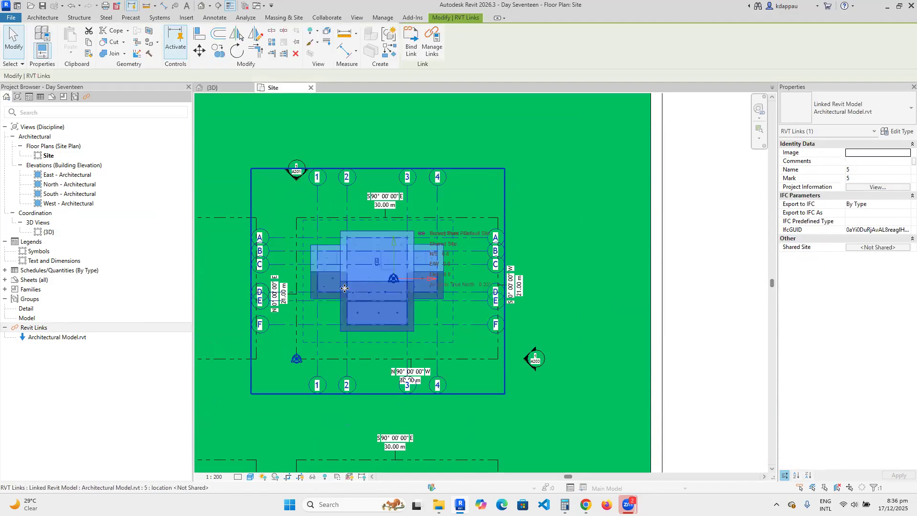
scroll(346, 298, "down", 2)
scroll(363, 309, "up", 2)
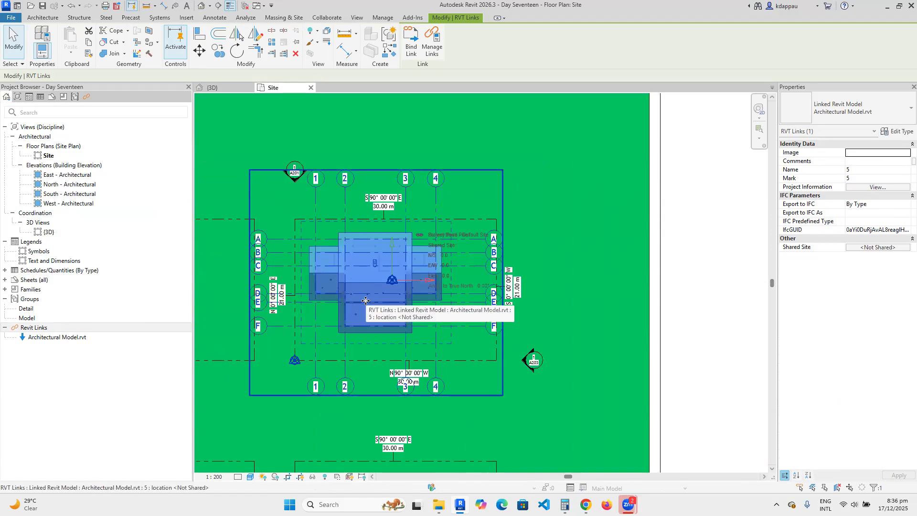
left_click(50, 338)
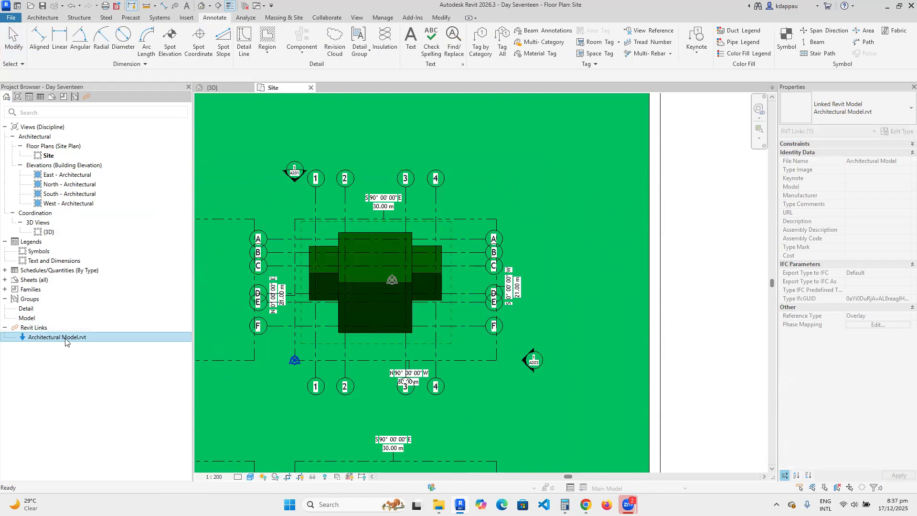
Unload the Architectural Model.rvt link.
right_click(60, 340)
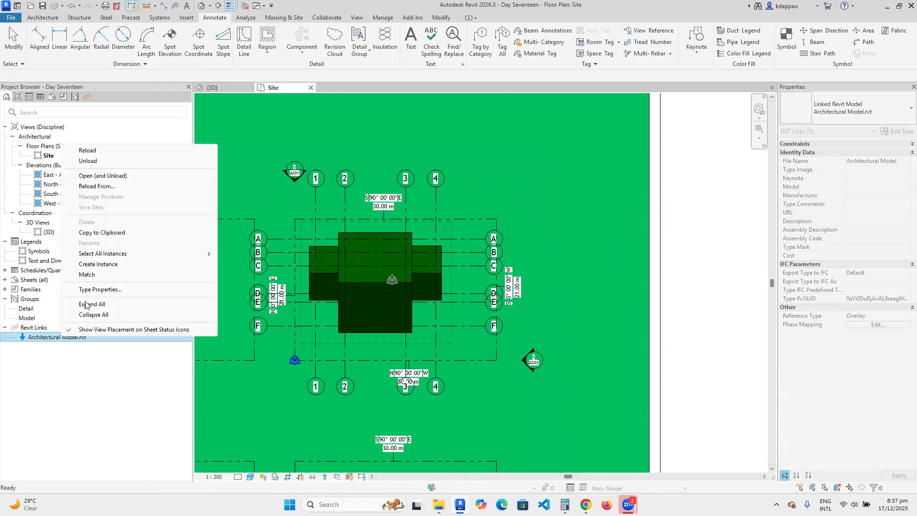
left_click(96, 175)
left_click(477, 266)
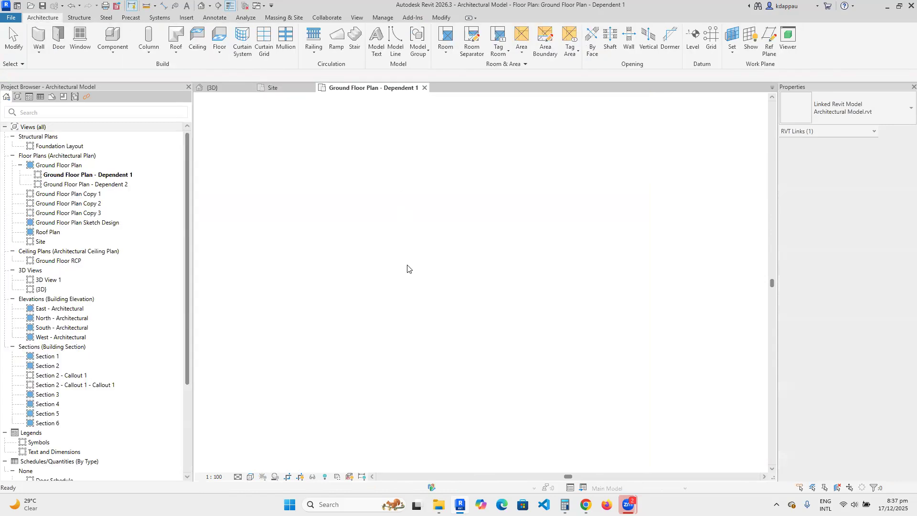
Close the Ground Floor Plan - Dependent 1 view and reselect the Architectural Model.rvt link.
scroll(430, 292, "down", 2)
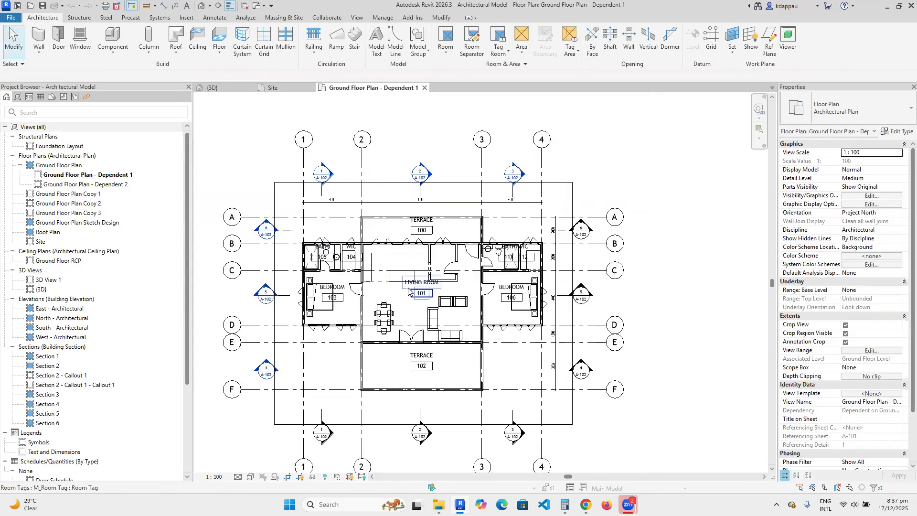
left_click(286, 88)
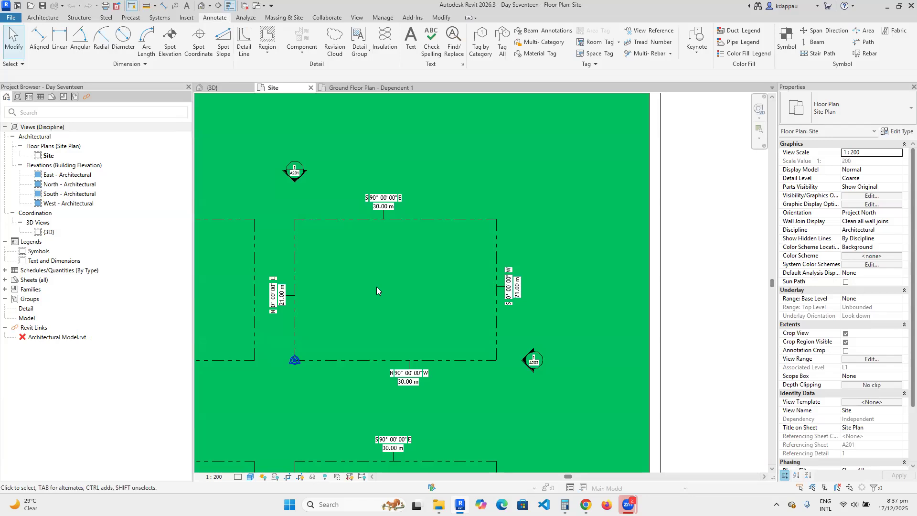
left_click(366, 87)
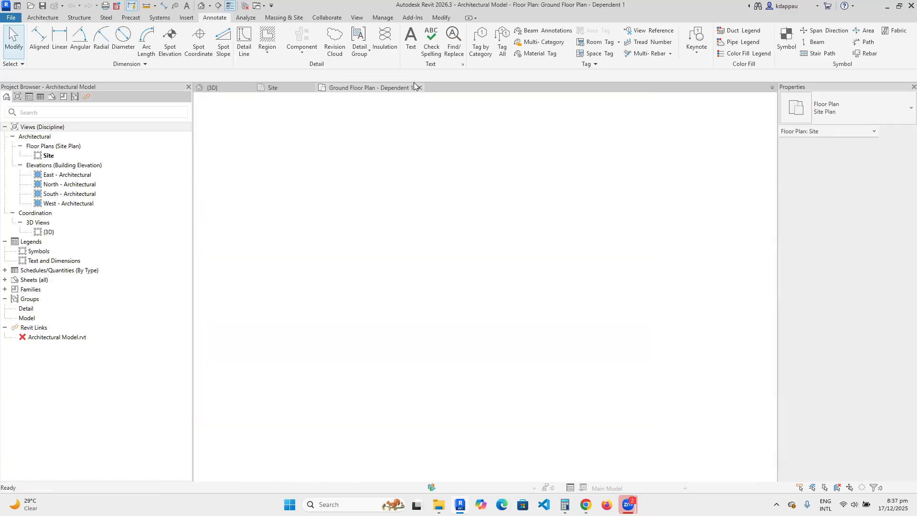
left_click(425, 88)
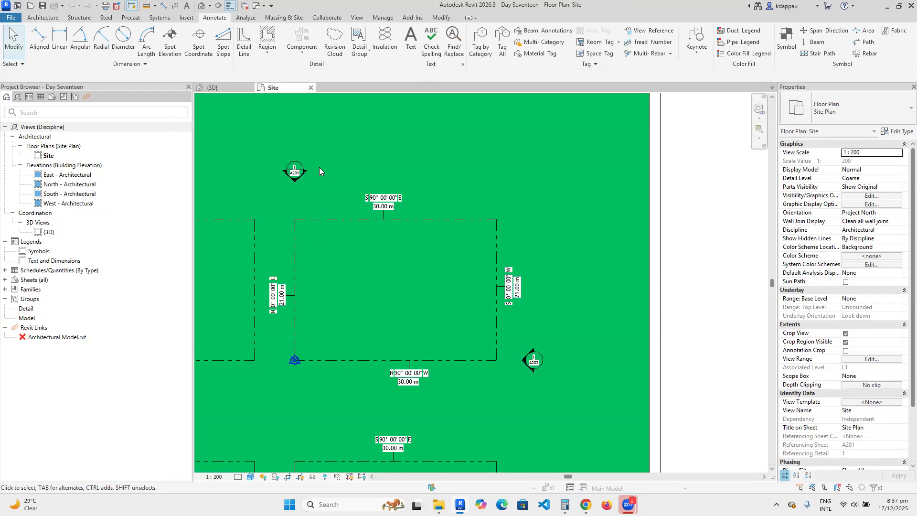
left_click(52, 338)
right_click(51, 338)
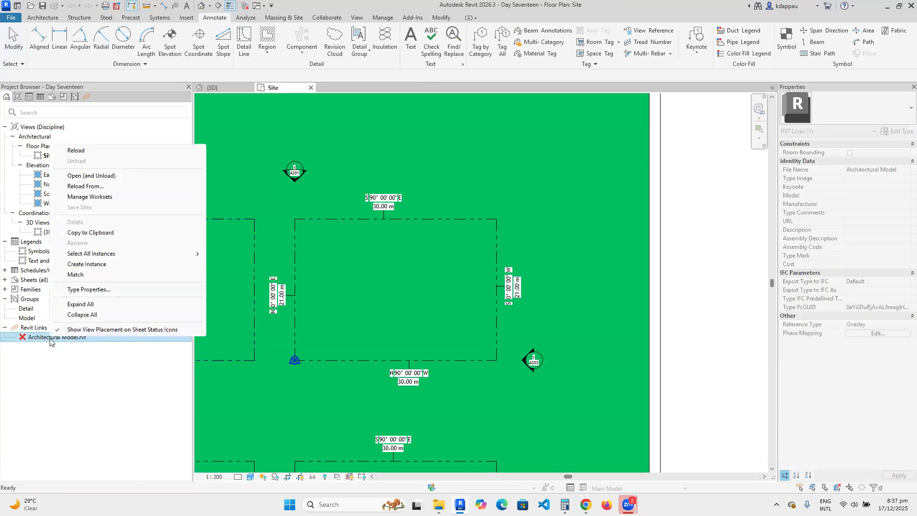
Reload Architectural Model.rvt so the house and gridlines reappear within the lots.
left_click(76, 151)
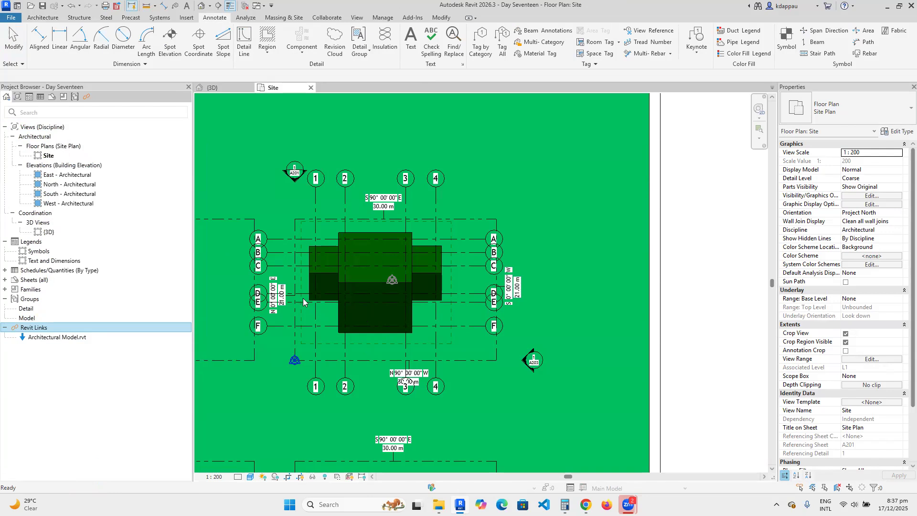
scroll(300, 253, "up", 1)
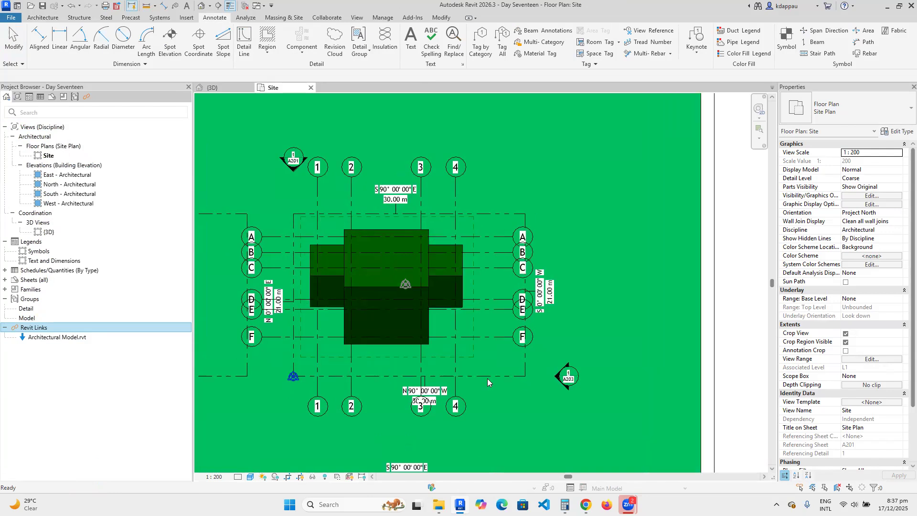
left_click(43, 17)
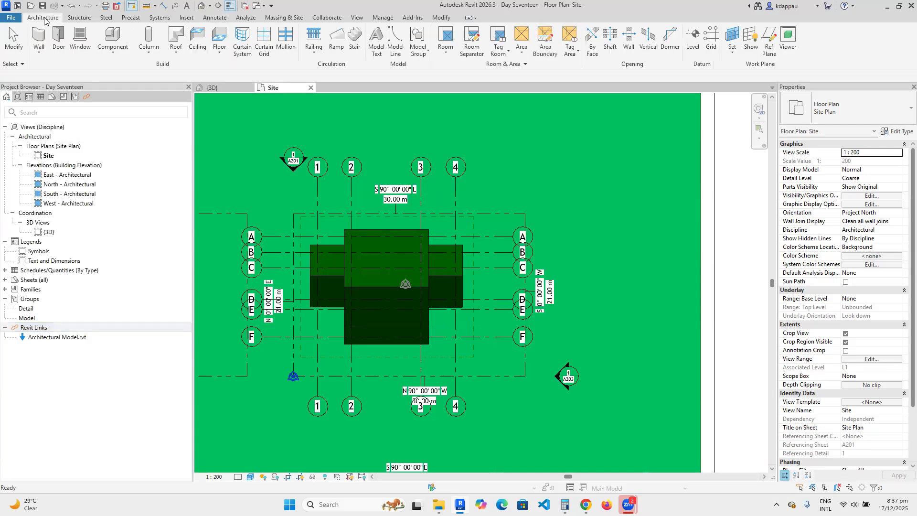
Draw a closed loop of 1800 mm Generic 200mm walls through the four property-line corners.
key("w")
key("a")
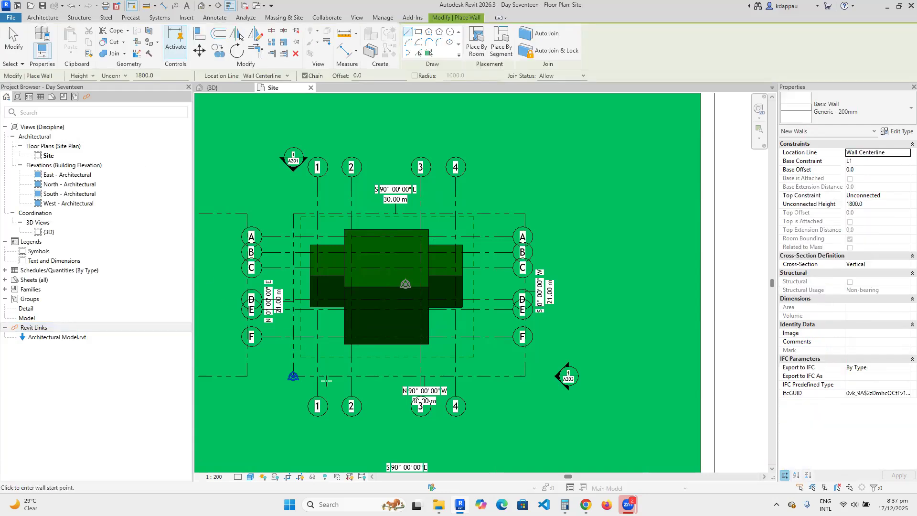
scroll(296, 393, "up", 2)
left_click(292, 368)
scroll(293, 365, "down", 1)
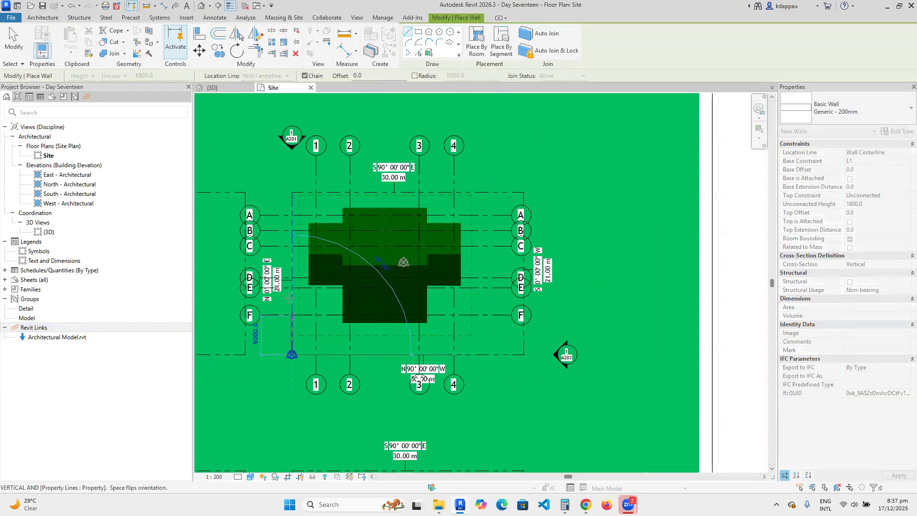
left_click(293, 177)
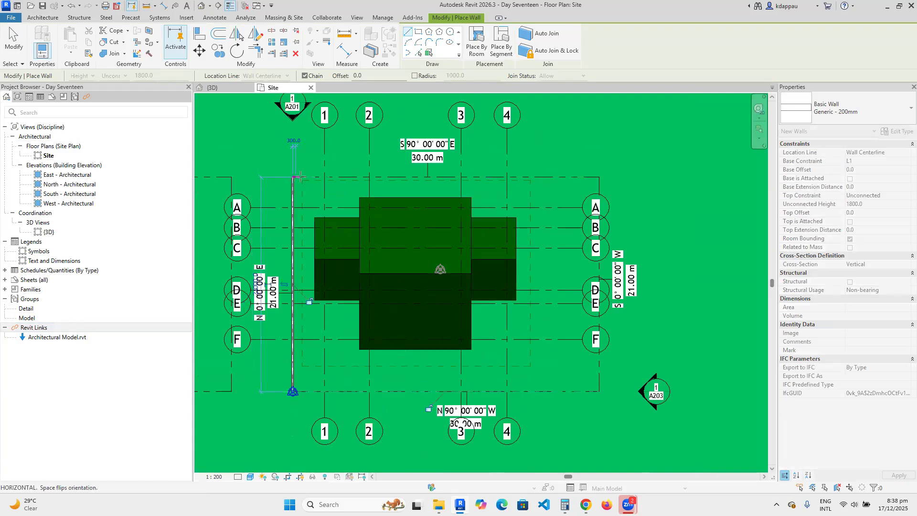
left_click(599, 177)
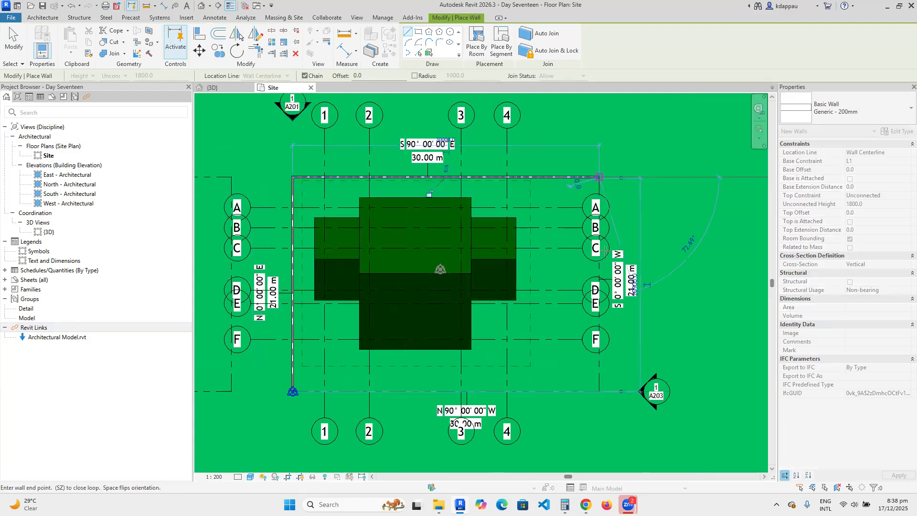
left_click(599, 392)
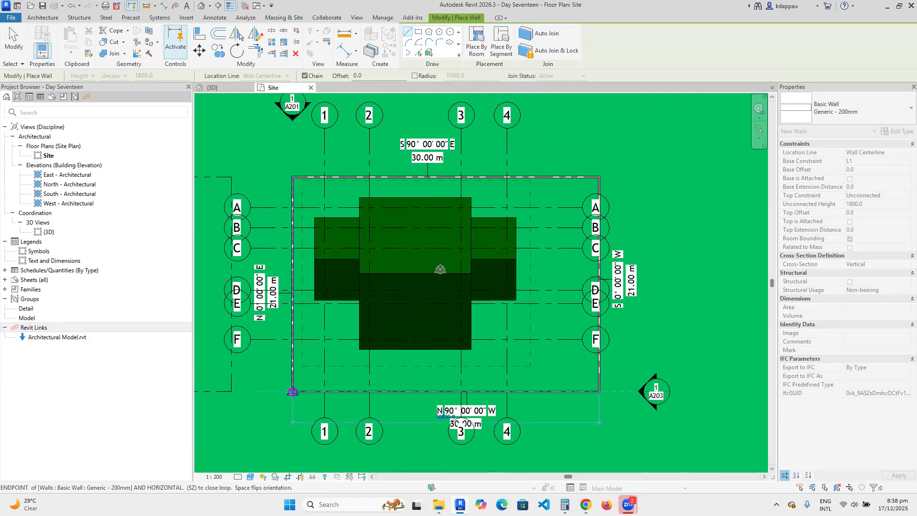
left_click(292, 391)
key("Escape")
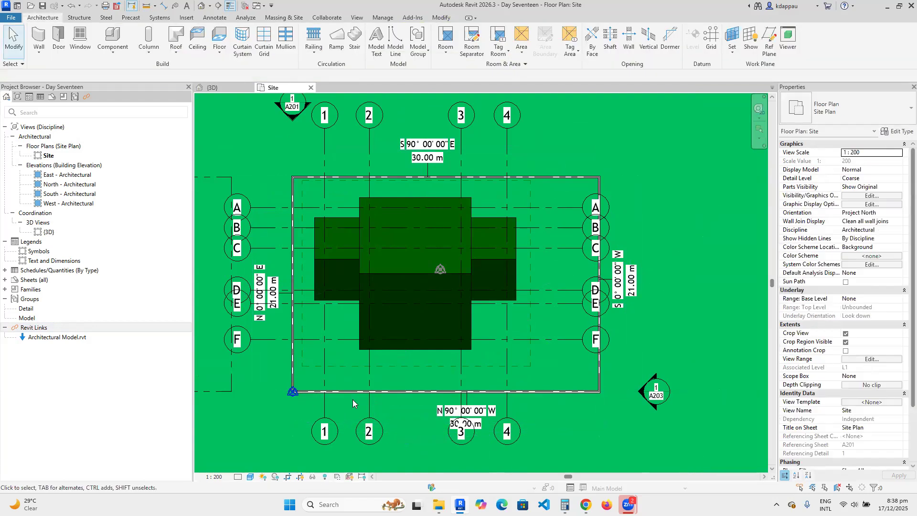
scroll(372, 343, "down", 2)
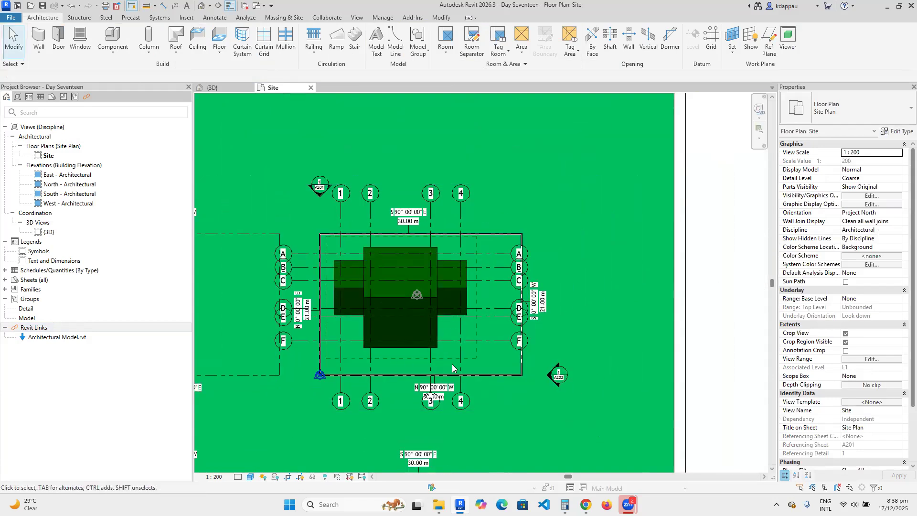
scroll(480, 376, "up", 1)
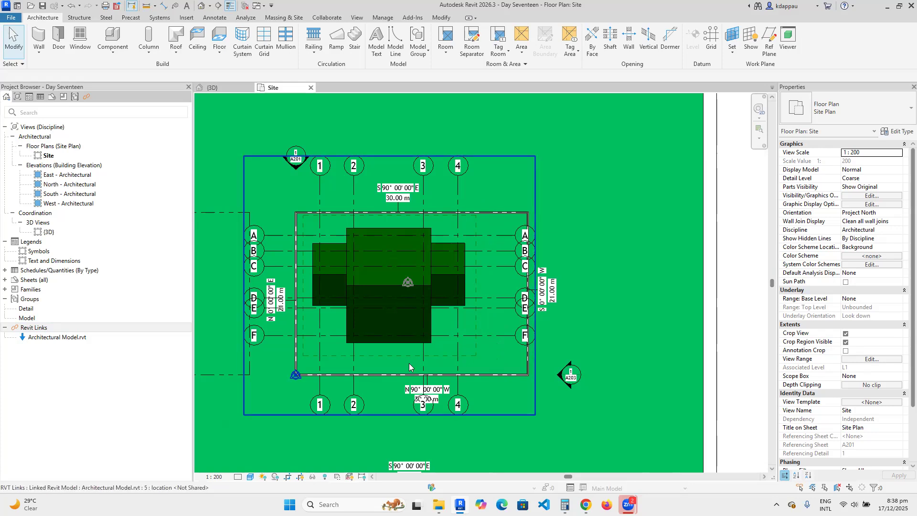
scroll(328, 353, "down", 1)
scroll(513, 370, "up", 3)
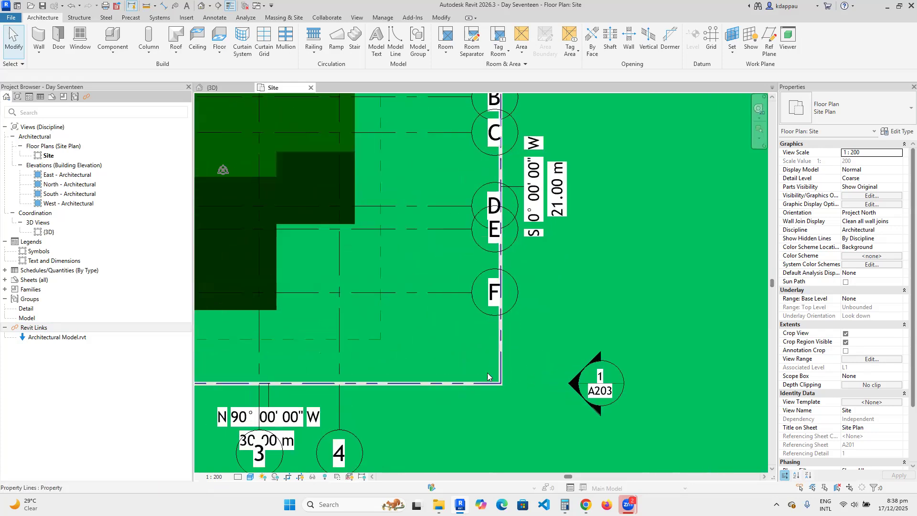
scroll(495, 381, "down", 3)
scroll(509, 175, "up", 5)
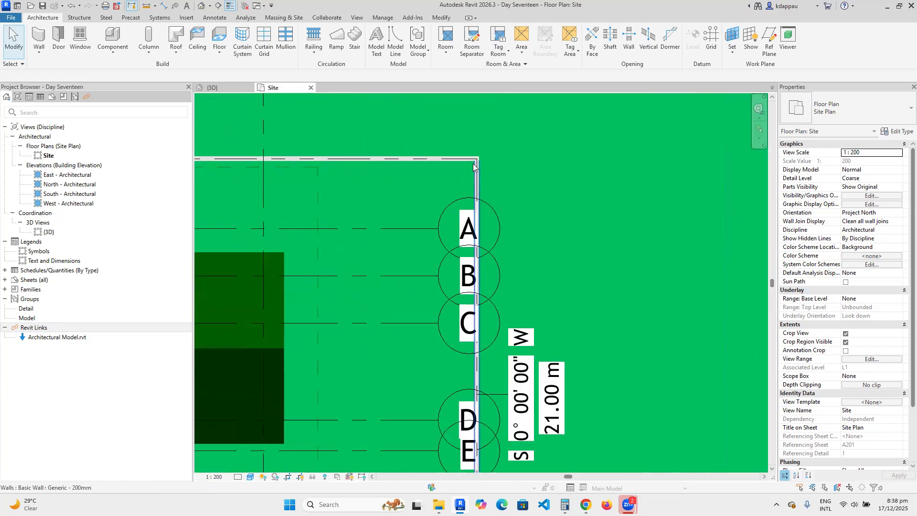
scroll(481, 188, "down", 5)
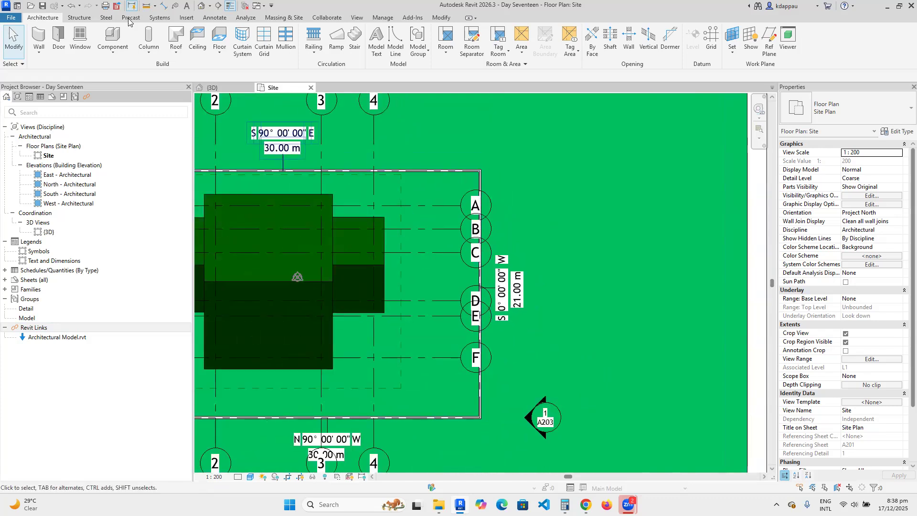
Open the default {3D} view and zoom around to inspect the walled site and toposolid.
left_click(202, 5)
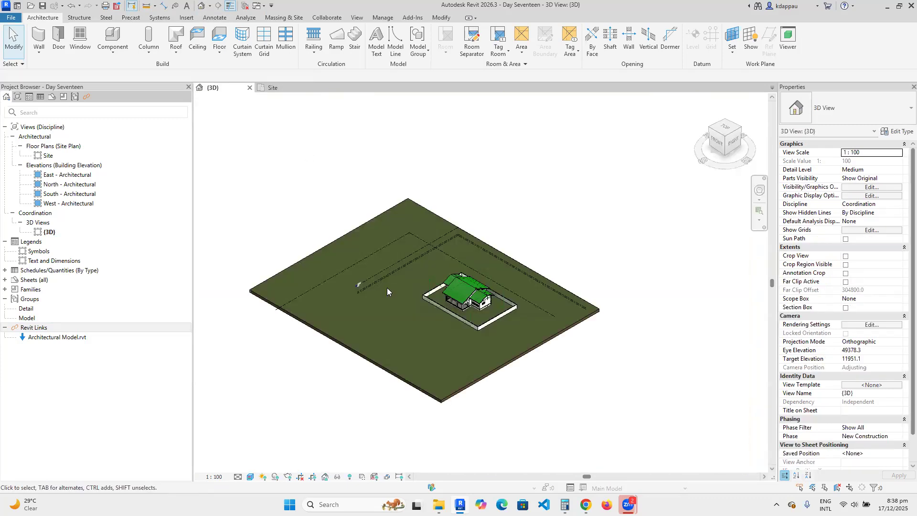
scroll(464, 305, "up", 10)
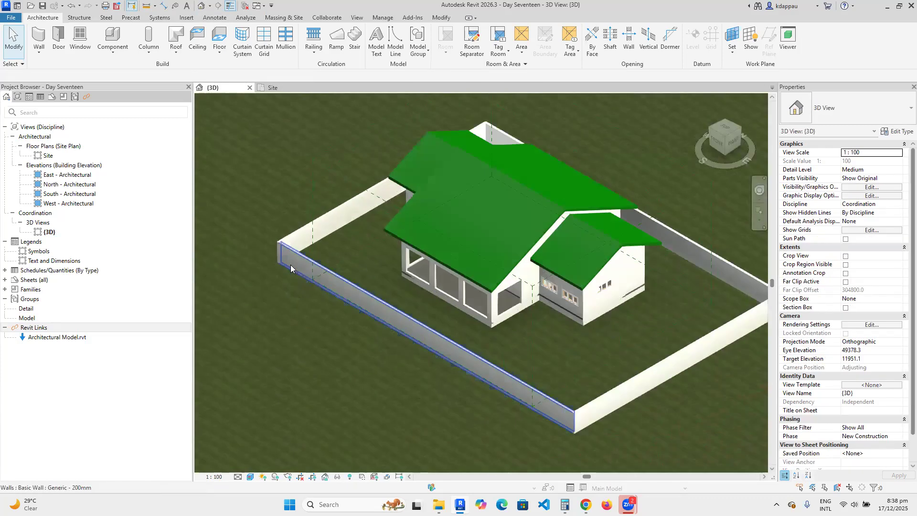
scroll(444, 353, "down", 8)
scroll(471, 368, "up", 6)
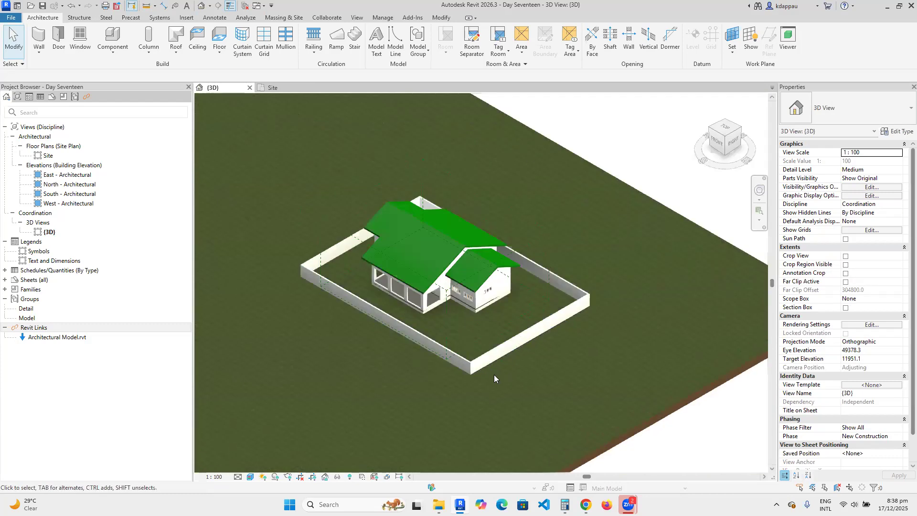
scroll(454, 367, "down", 3)
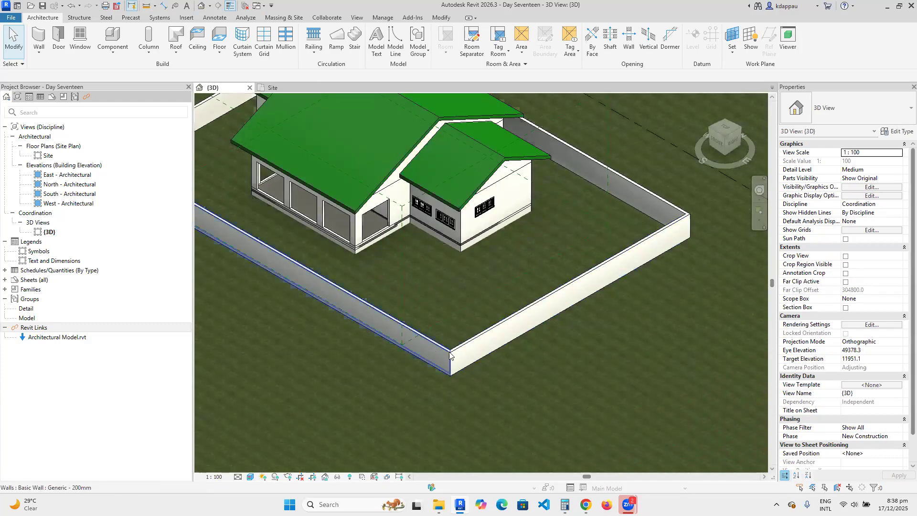
scroll(476, 366, "up", 1)
scroll(477, 367, "down", 2)
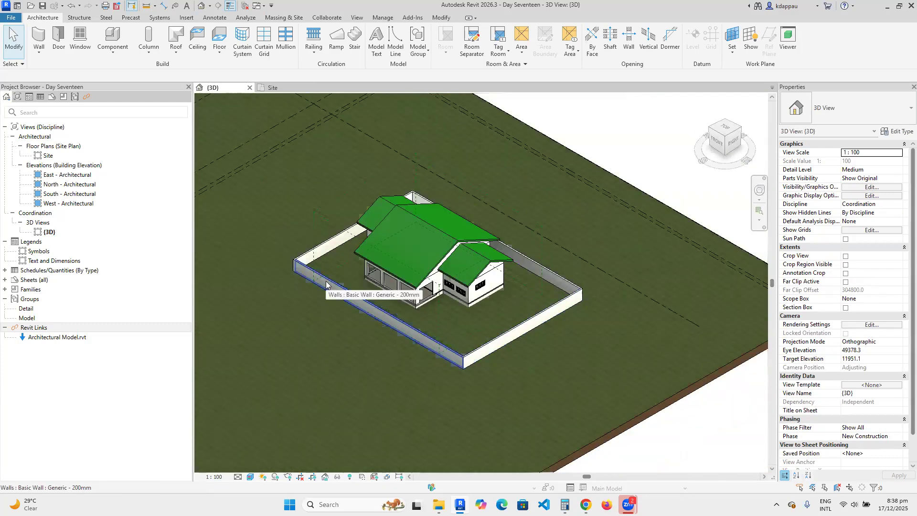
scroll(302, 267, "up", 3)
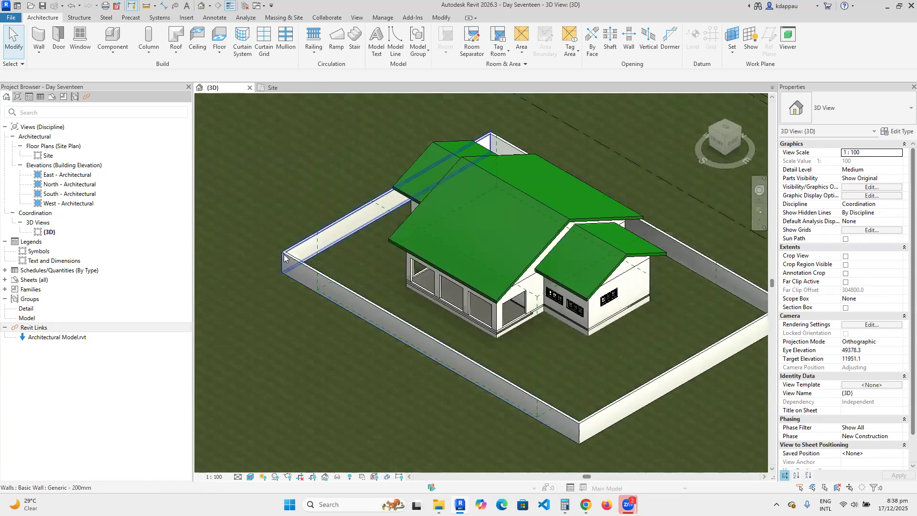
scroll(290, 281, "down", 2)
scroll(290, 281, "down", 2)
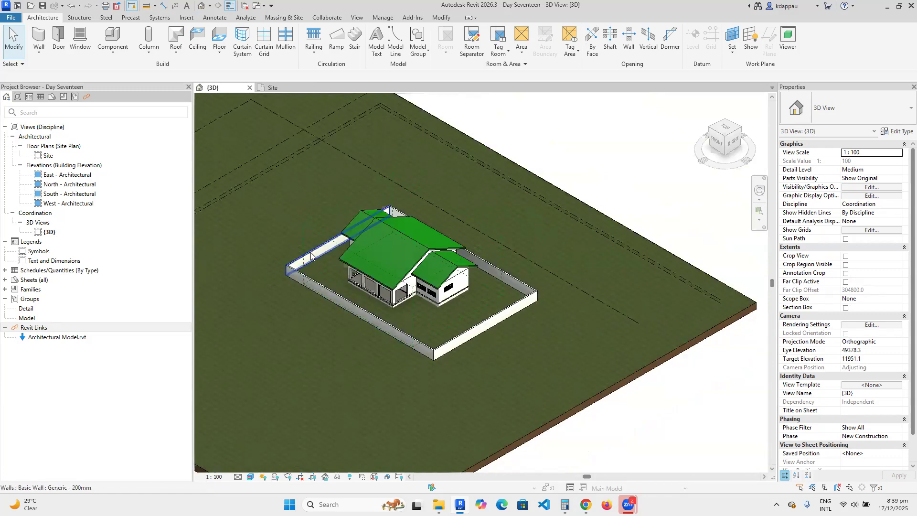
scroll(474, 330, "up", 2)
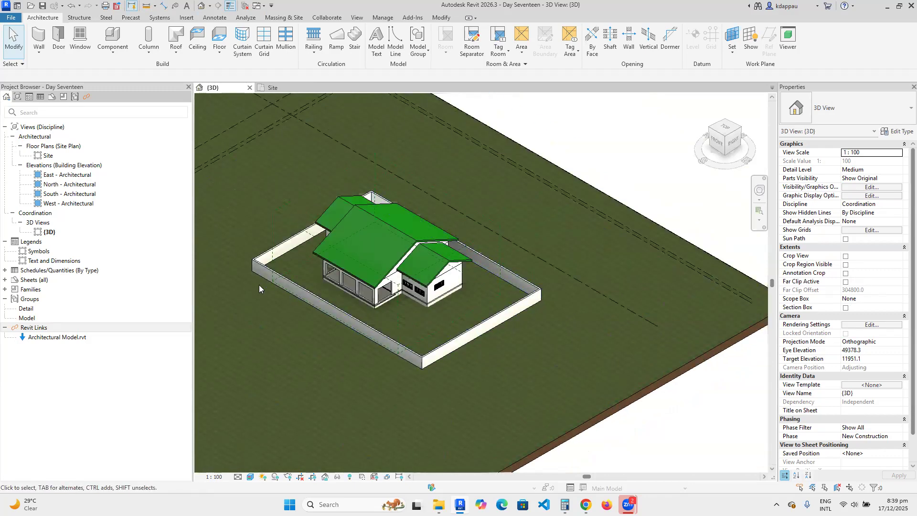
scroll(246, 260, "up", 3)
scroll(245, 260, "up", 3)
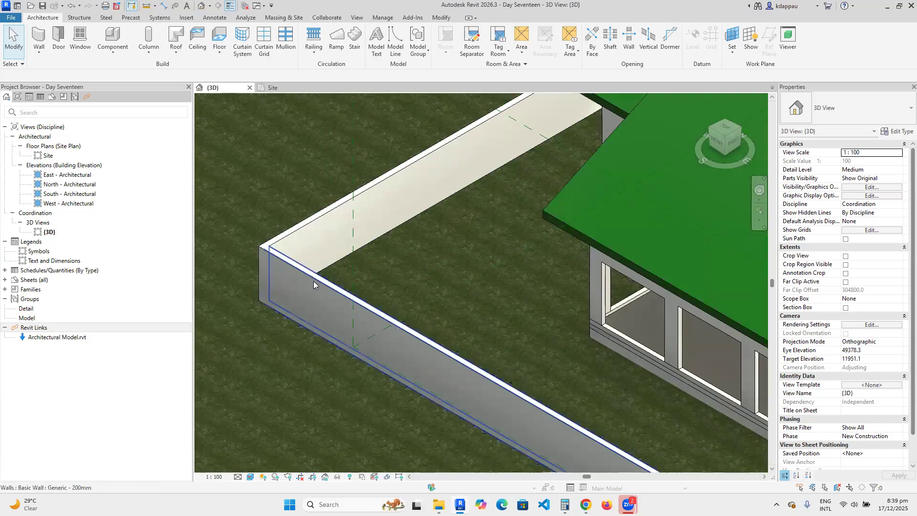
scroll(303, 301, "down", 2)
scroll(318, 302, "down", 4)
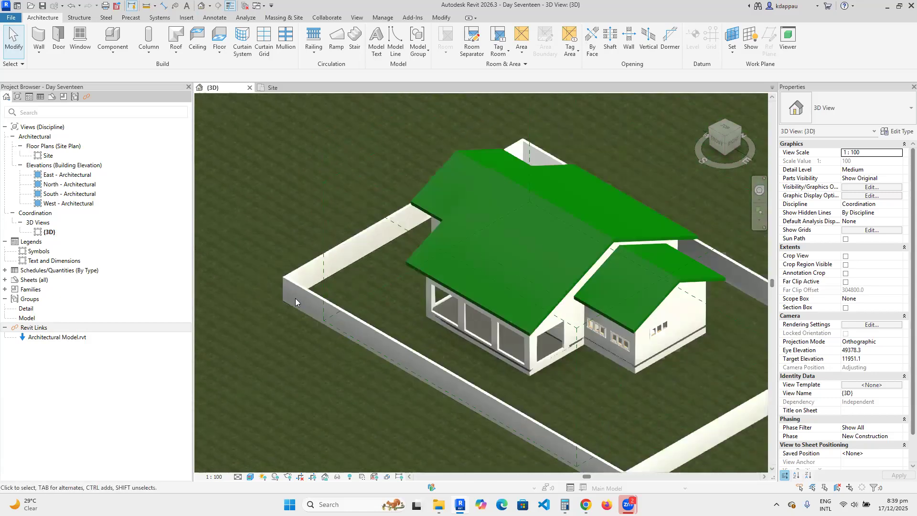
scroll(324, 316, "up", 2)
scroll(324, 315, "down", 5)
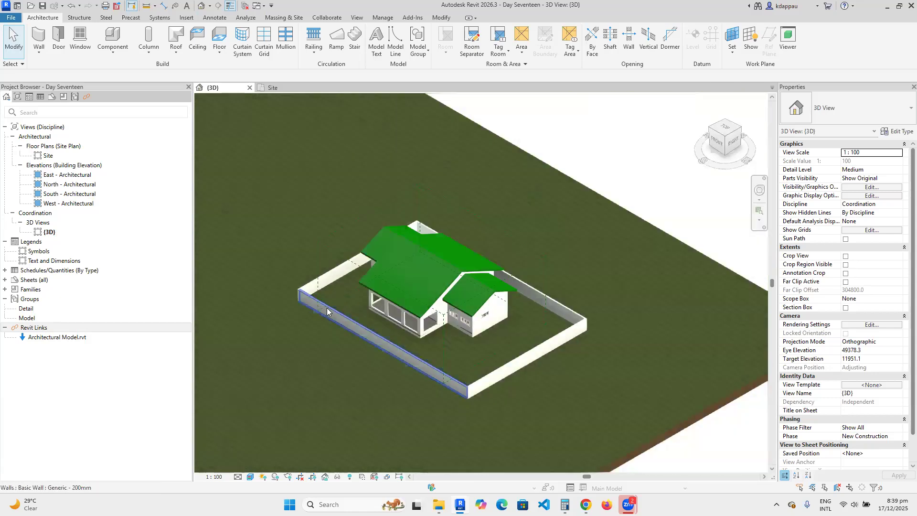
scroll(396, 316, "up", 3)
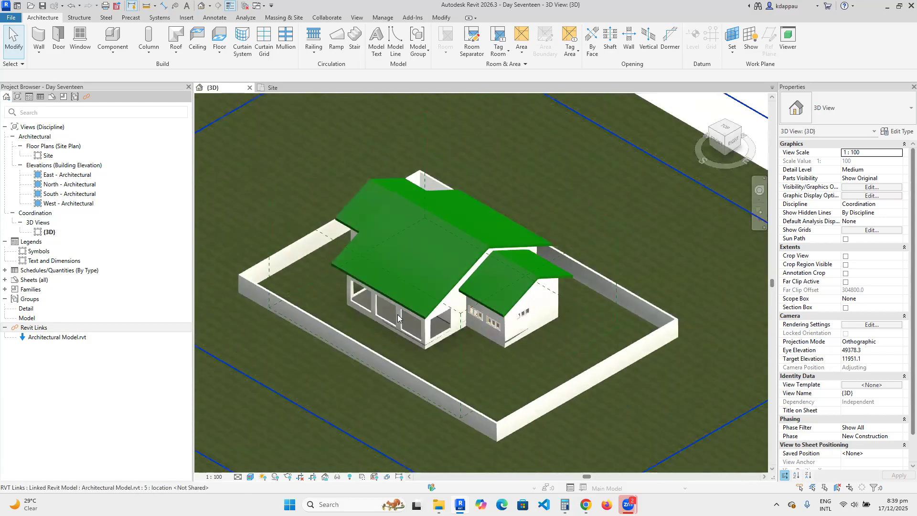
scroll(386, 315, "down", 4)
scroll(368, 320, "down", 2)
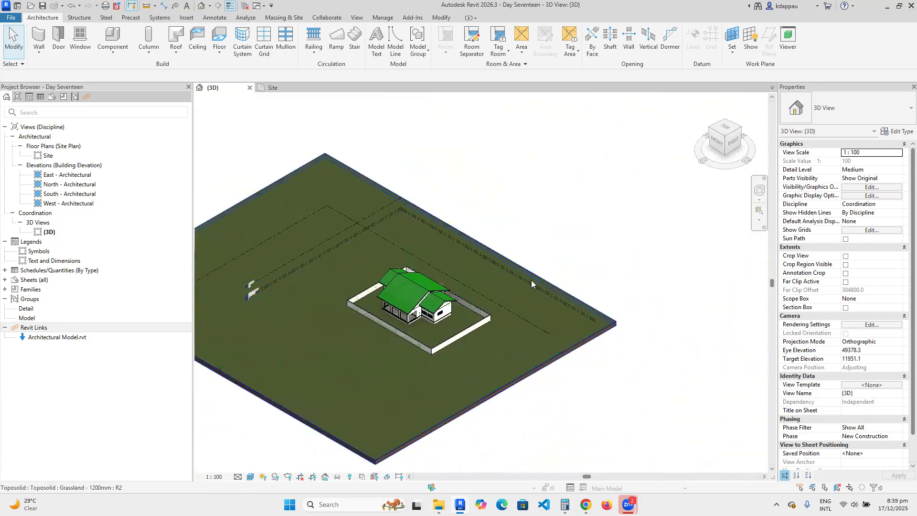
left_click(526, 269)
key("Escape")
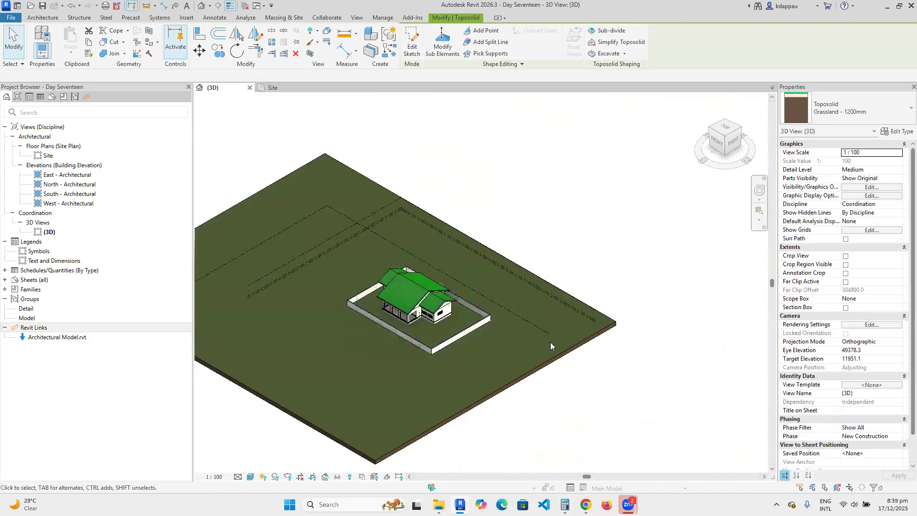
Finish checking the 3D site, then reopen the Site floor plan.
scroll(432, 332, "up", 2)
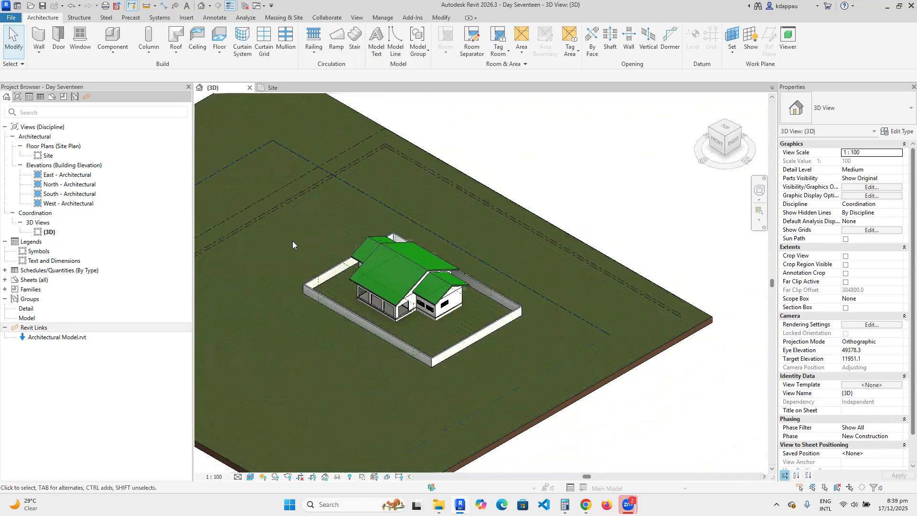
scroll(395, 313, "up", 2)
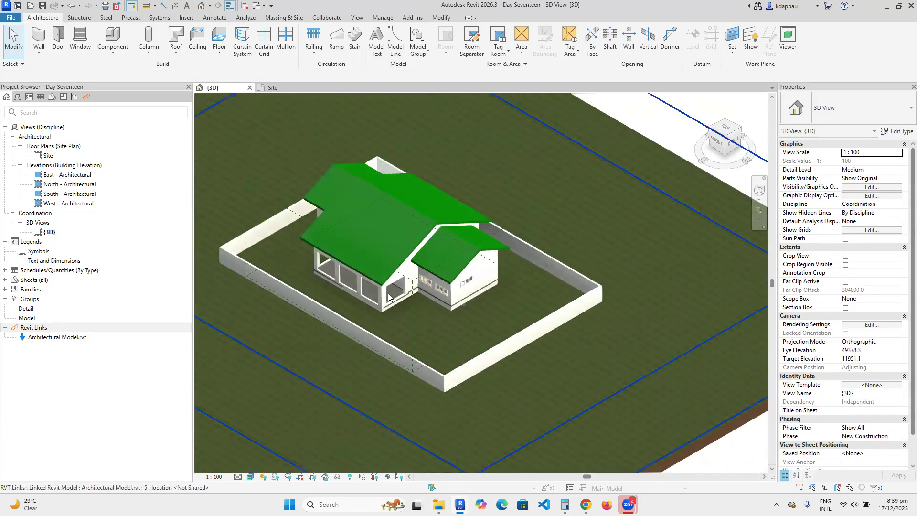
scroll(442, 312, "down", 3)
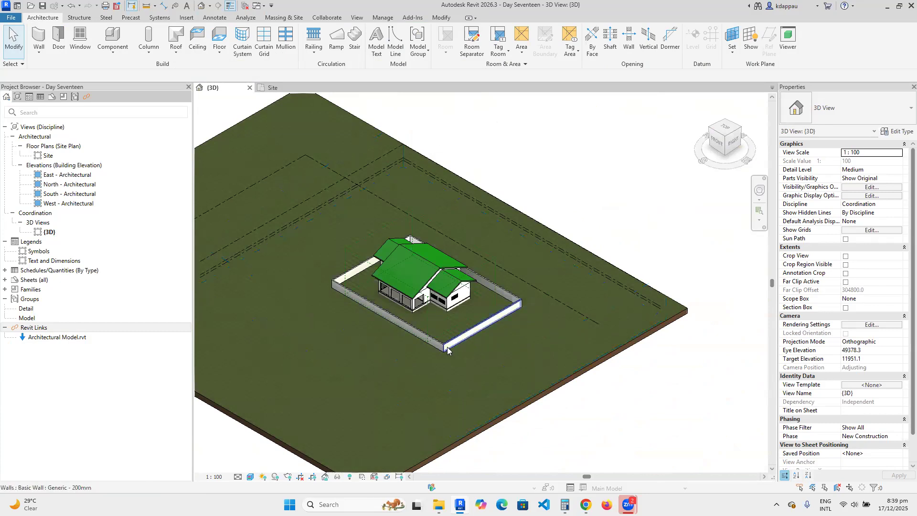
scroll(432, 316, "down", 2)
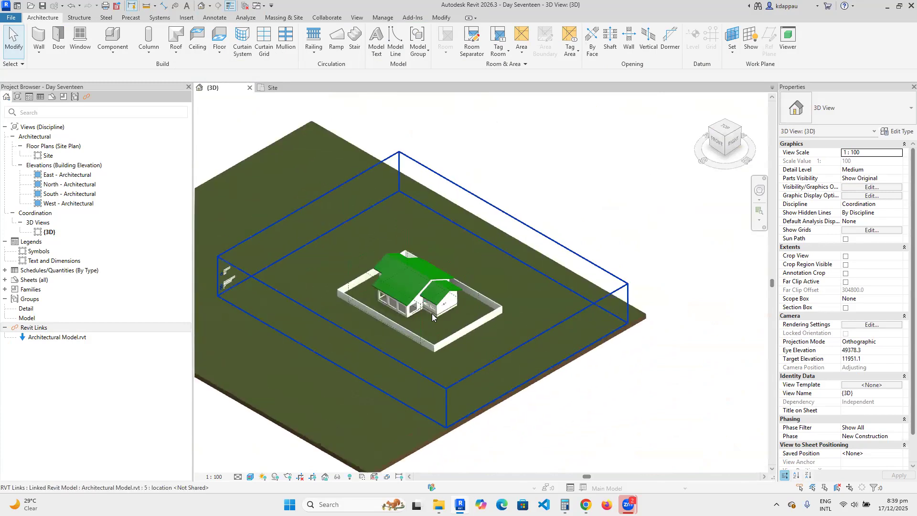
scroll(432, 317, "up", 1)
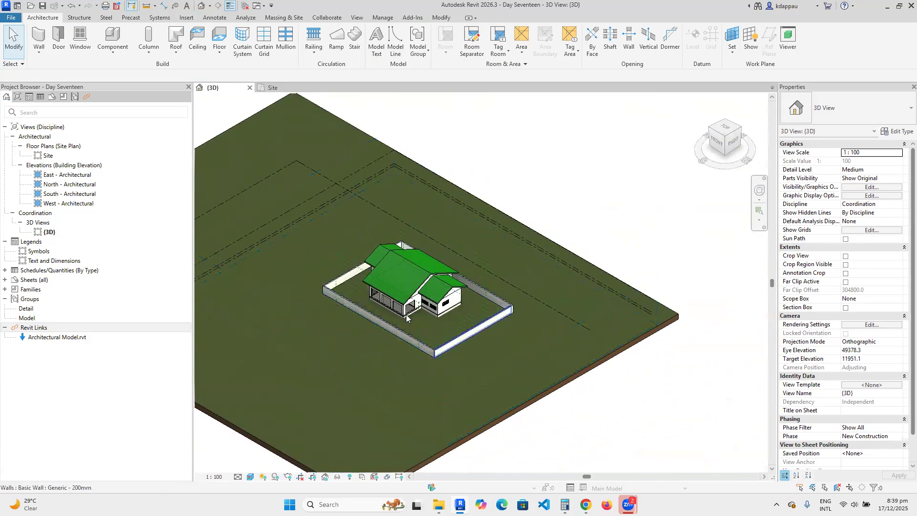
scroll(407, 318, "down", 6)
scroll(406, 316, "up", 5)
scroll(593, 297, "down", 4)
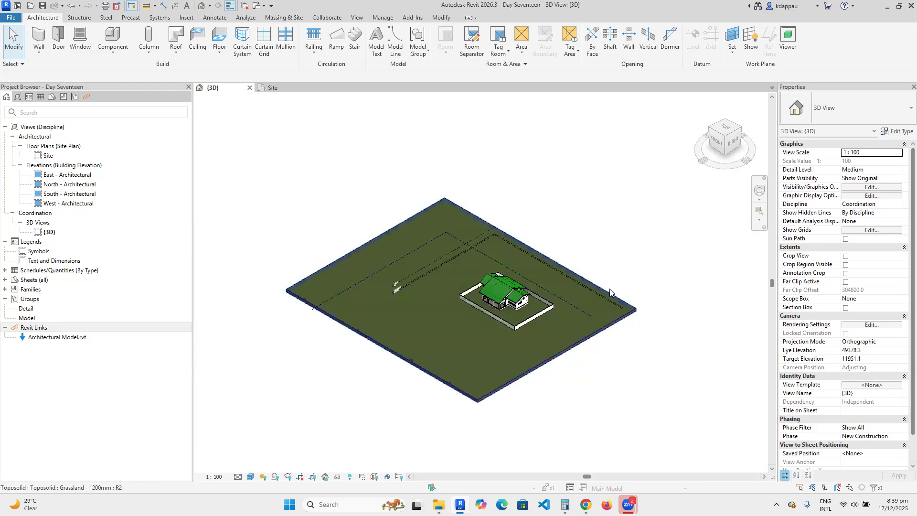
scroll(611, 292, "up", 3)
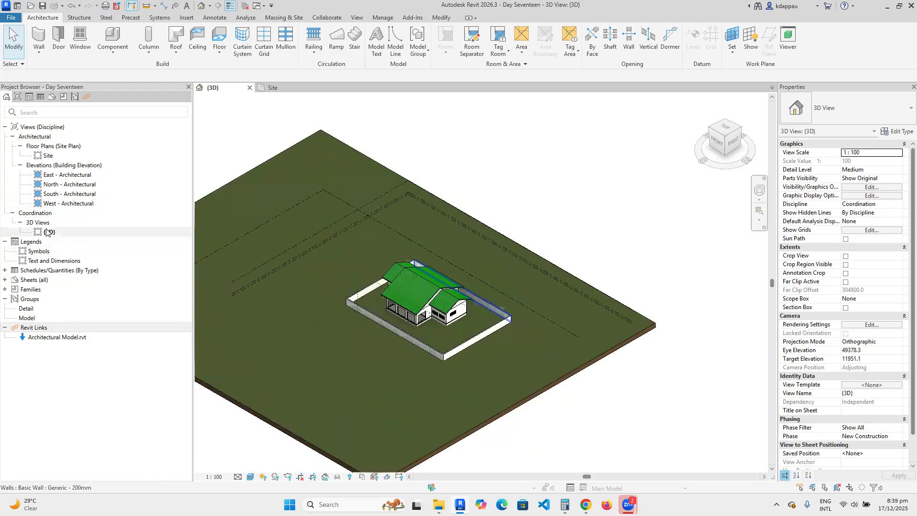
double_click(49, 155)
scroll(386, 294, "down", 5)
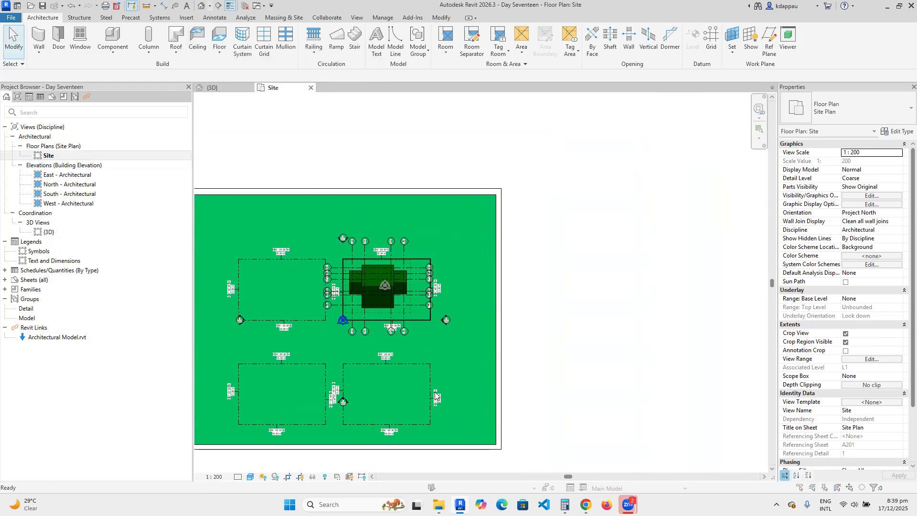
Place a camera for a Realistic-style perspective of the house, then return to the Site plan.
left_click(520, 289)
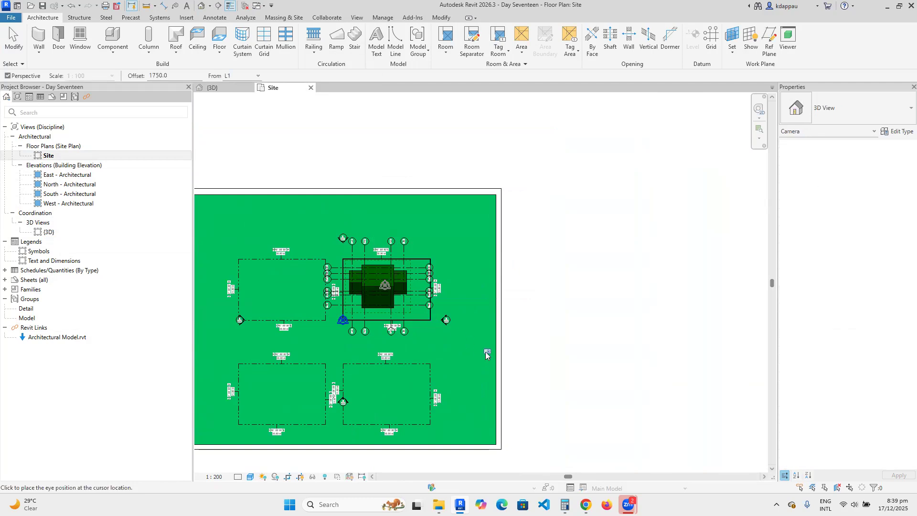
left_click(280, 212)
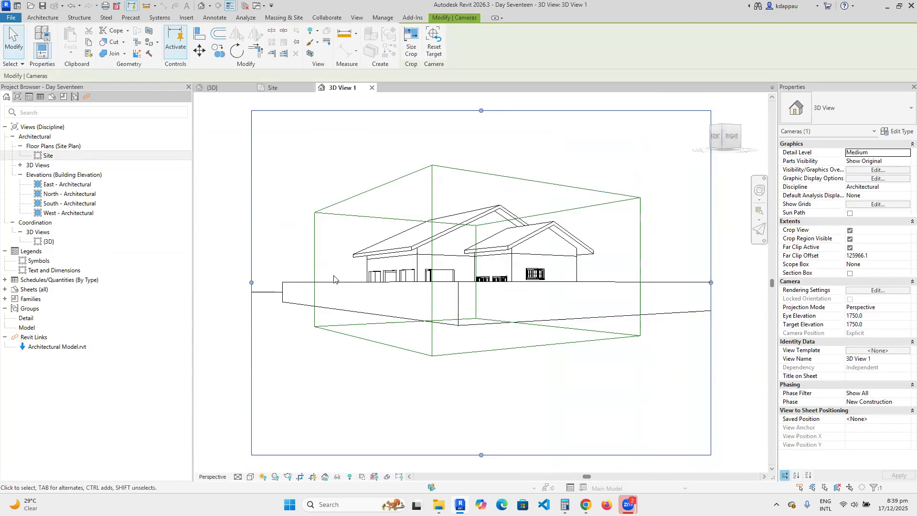
left_click(250, 478)
left_click(266, 469)
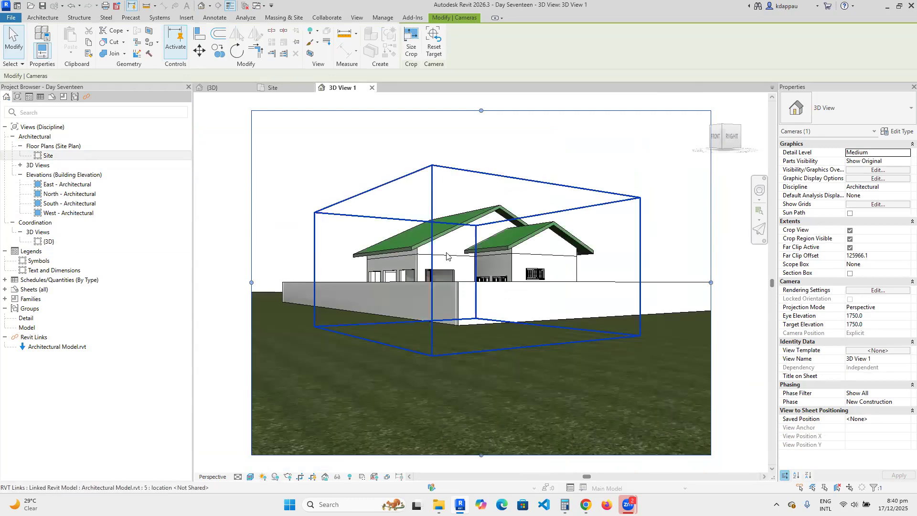
scroll(478, 227, "up", 2)
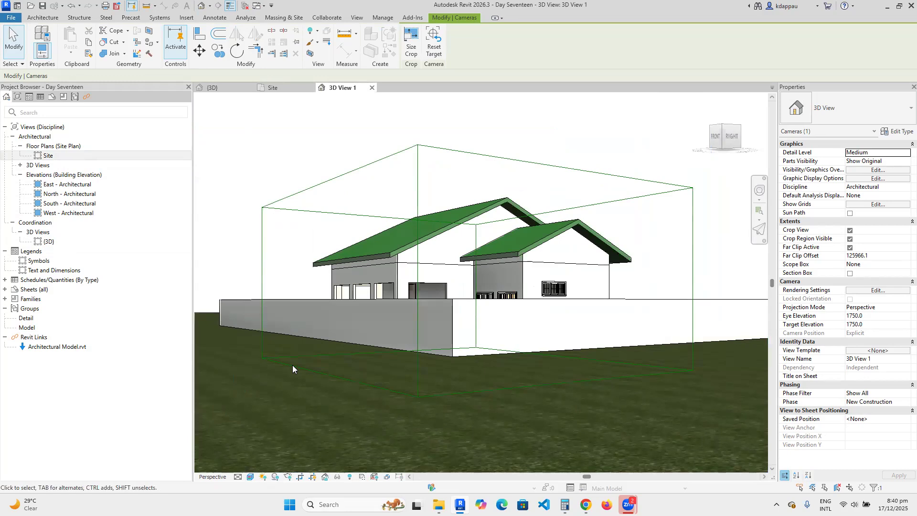
scroll(292, 365, "down", 2)
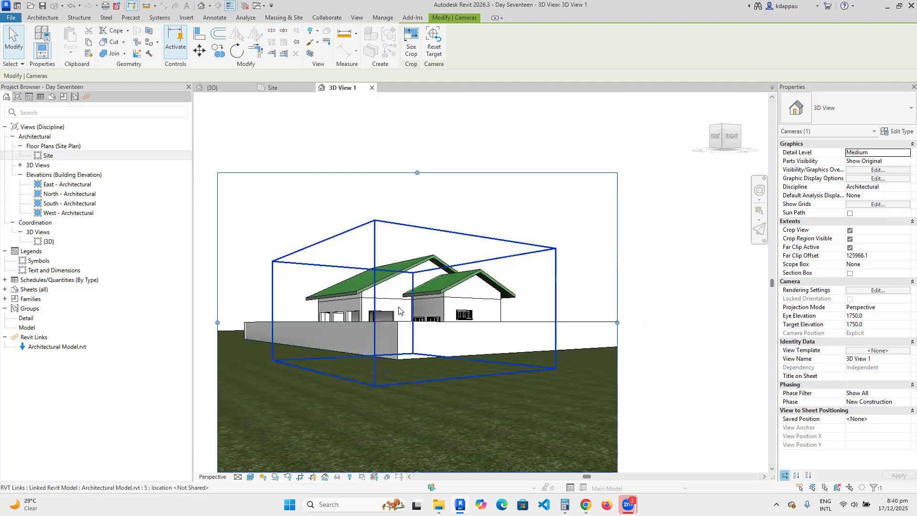
scroll(387, 317, "up", 1)
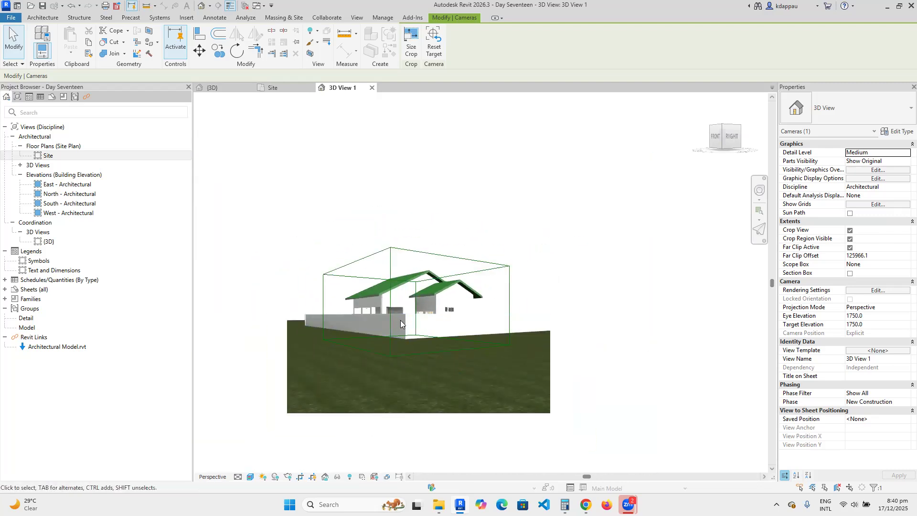
scroll(400, 320, "down", 2)
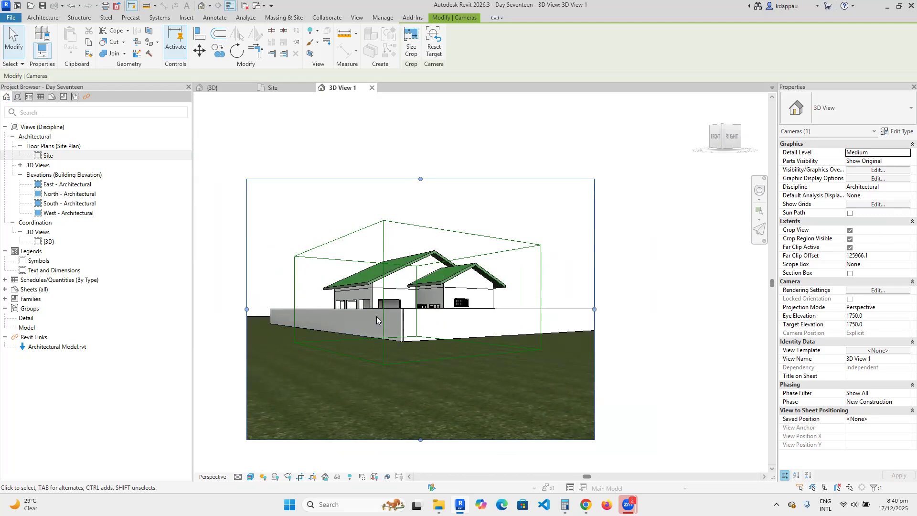
scroll(394, 335, "up", 2)
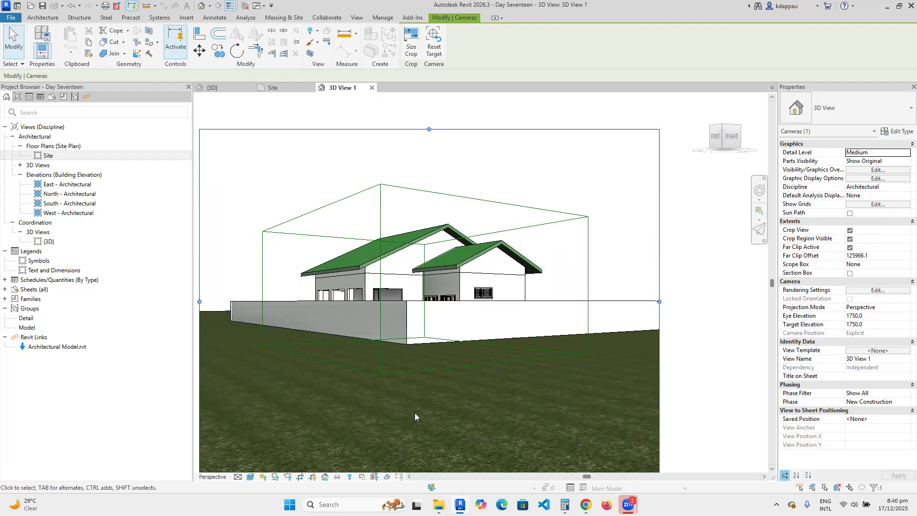
scroll(357, 384, "down", 2)
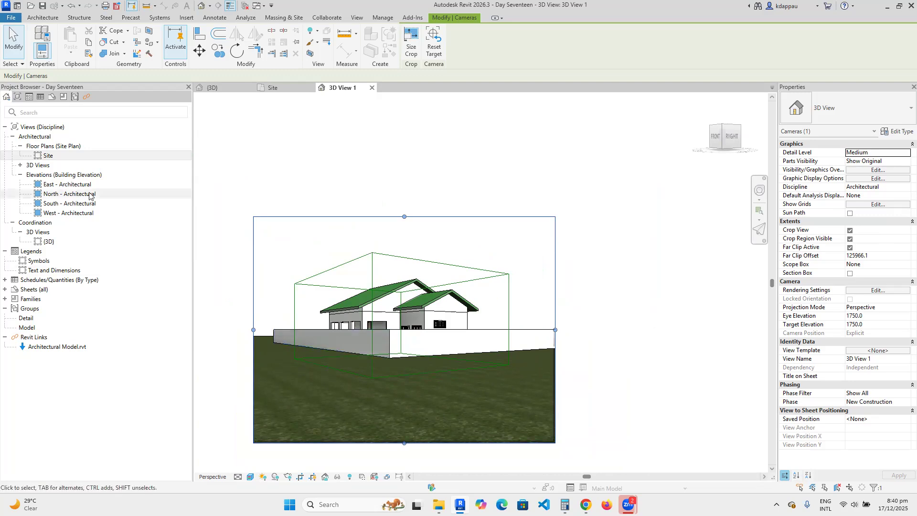
double_click(49, 157)
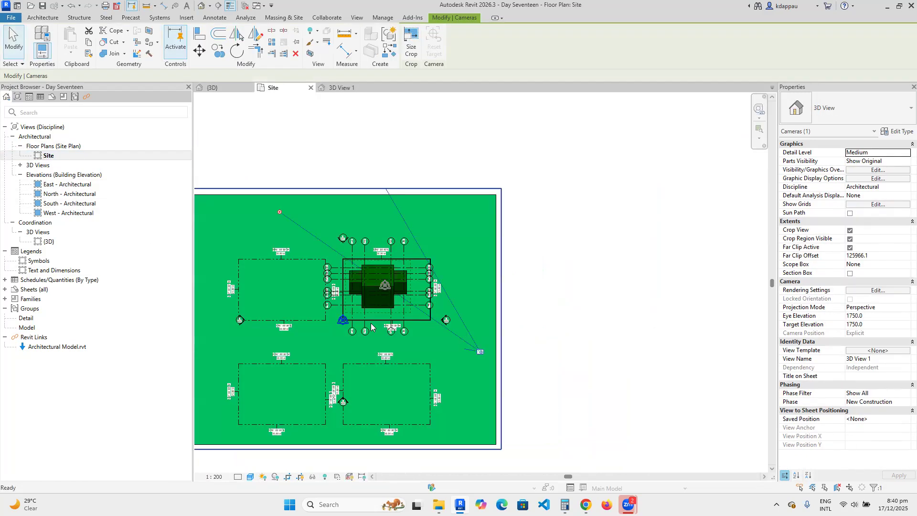
Deselect the camera and start an architectural floor sketch using the Line boundary tool.
left_click(358, 154)
scroll(328, 318, "up", 4)
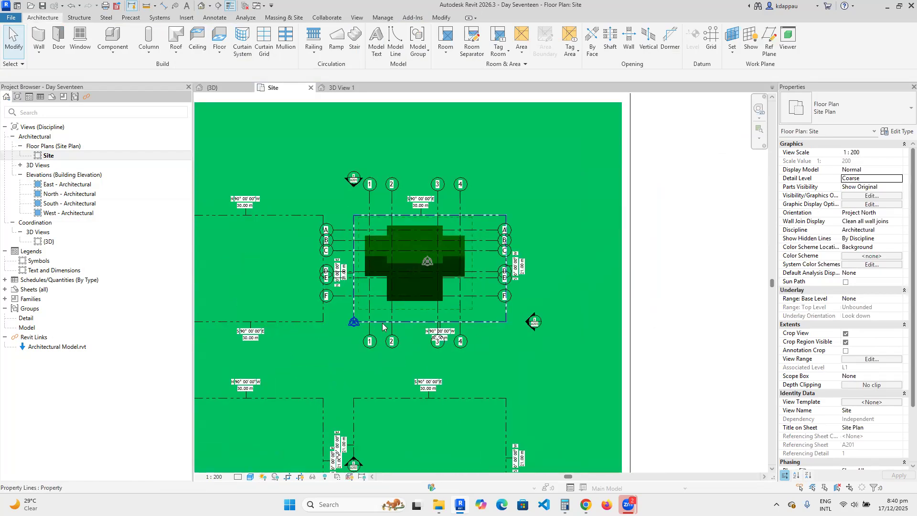
scroll(380, 319, "down", 4)
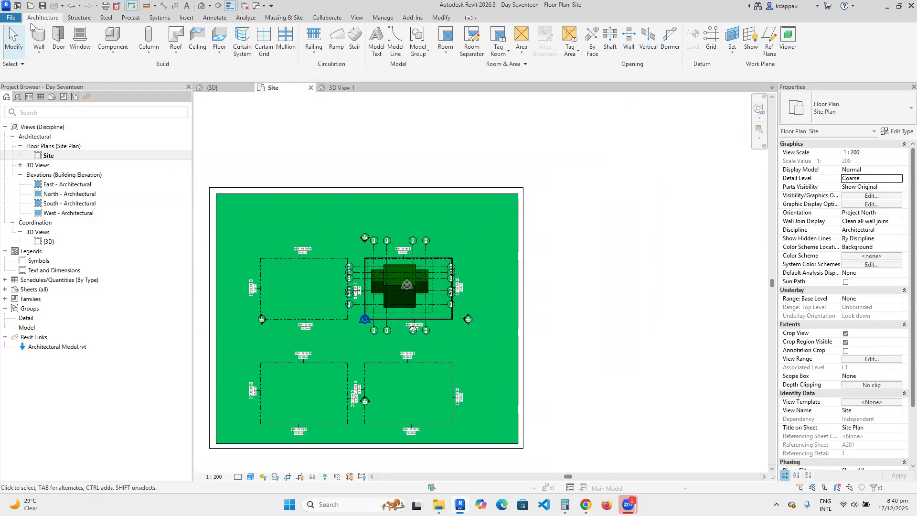
left_click(220, 48)
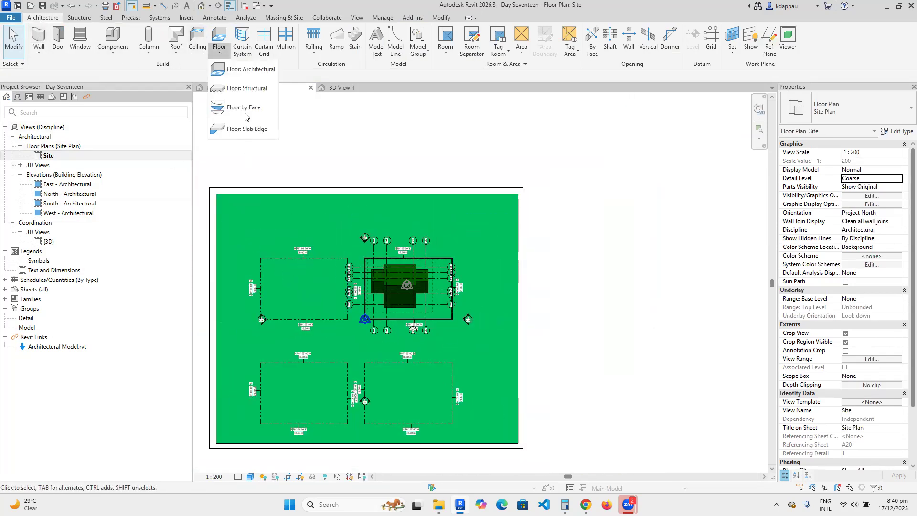
left_click(248, 72)
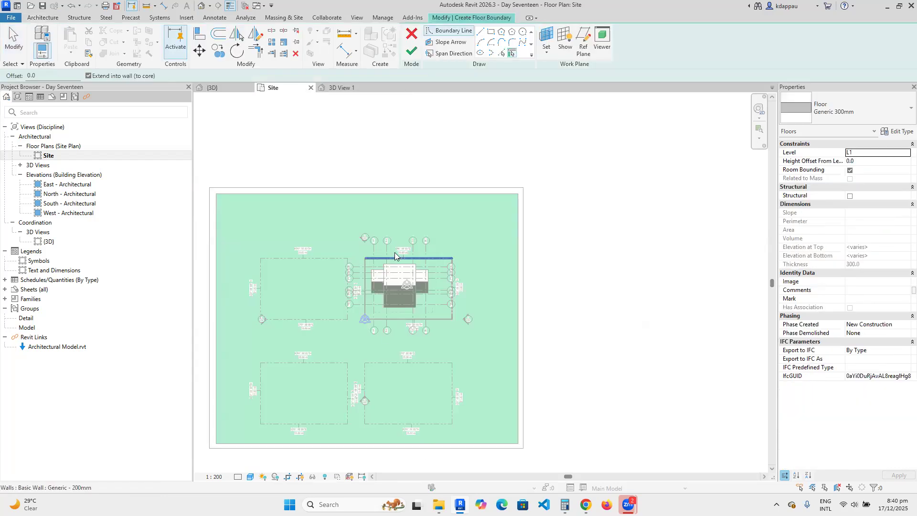
left_click(480, 33)
Sketch the horizontal band's upper and lower boundary lines to the site's right edge.
scroll(276, 348, "up", 3)
left_click(246, 319)
scroll(478, 318, "down", 2)
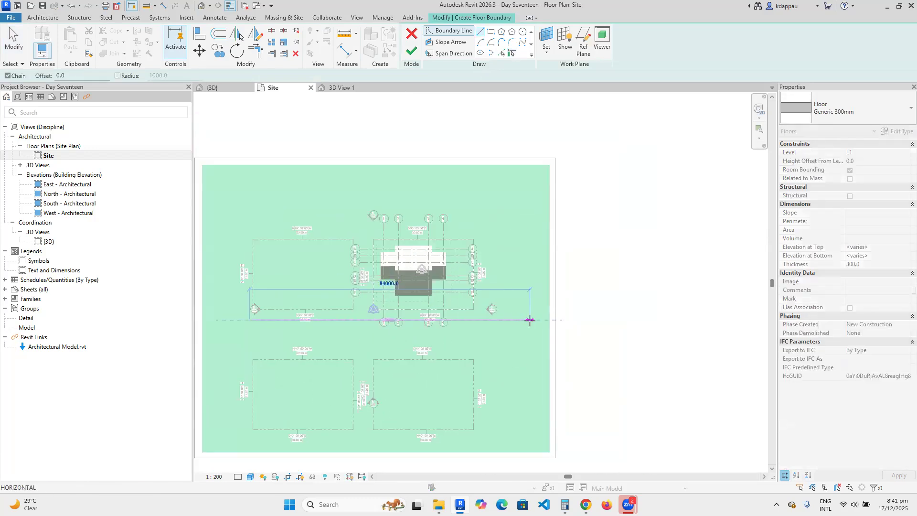
left_click(546, 319)
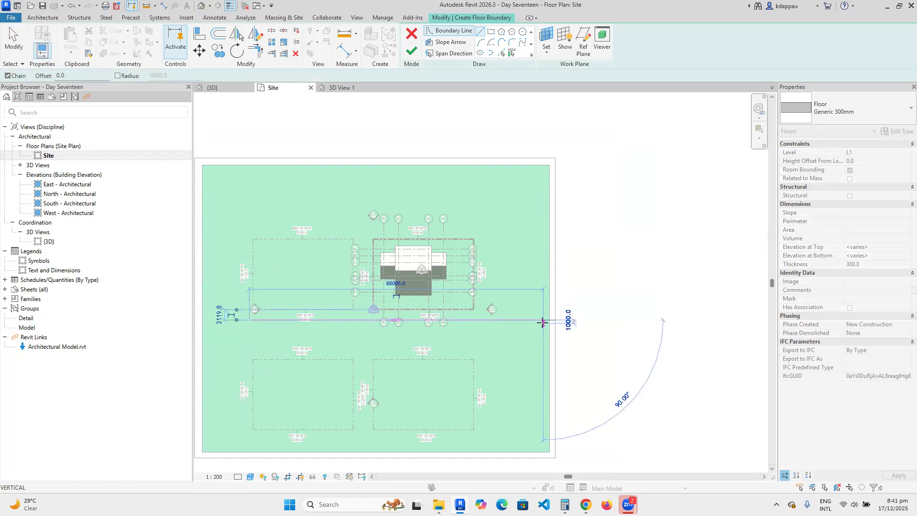
right_click(512, 278)
left_click(531, 285)
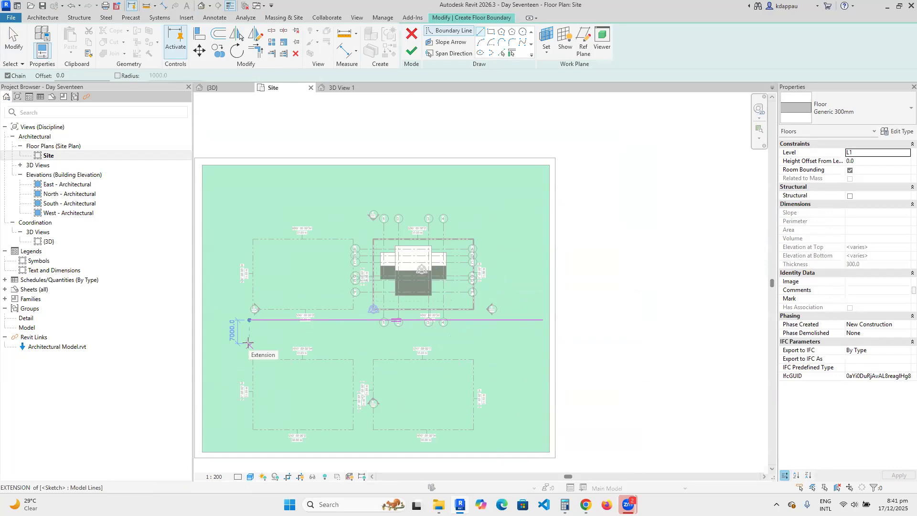
left_click(249, 346)
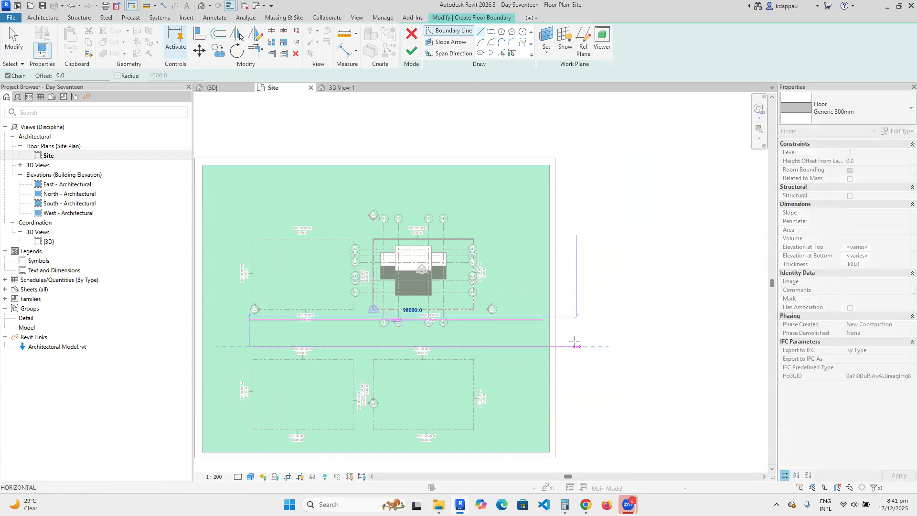
left_click(543, 345)
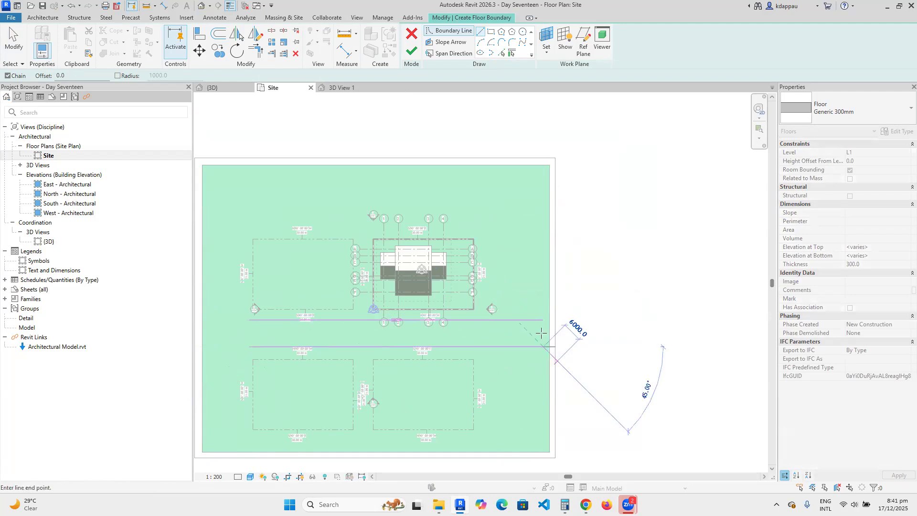
right_click(530, 268)
left_click(549, 279)
Close the band outline with short vertical segments at its right and left ends.
scroll(539, 341, "up", 3)
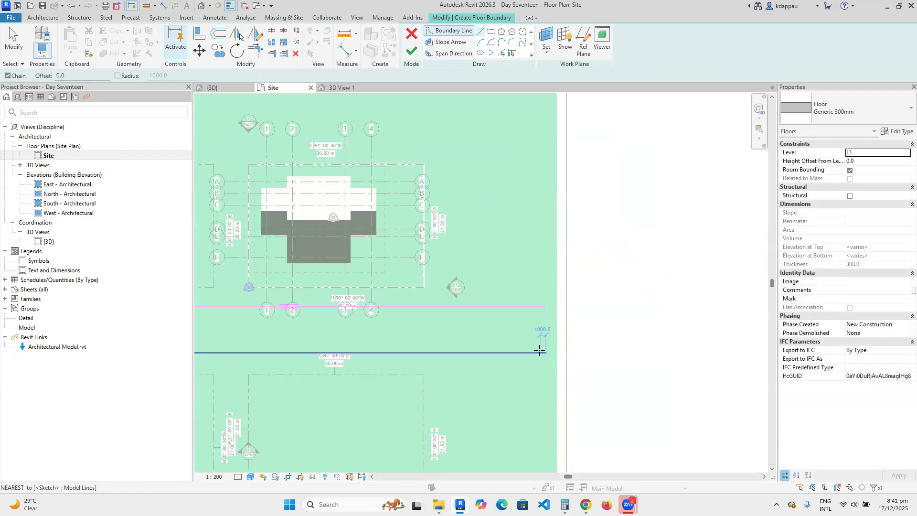
left_click(547, 353)
left_click(547, 300)
scroll(550, 306, "down", 4)
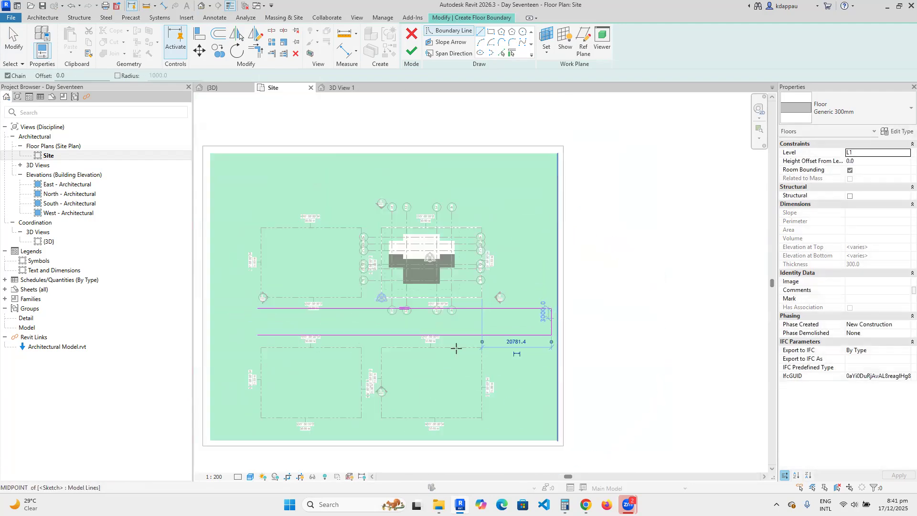
left_click(379, 341)
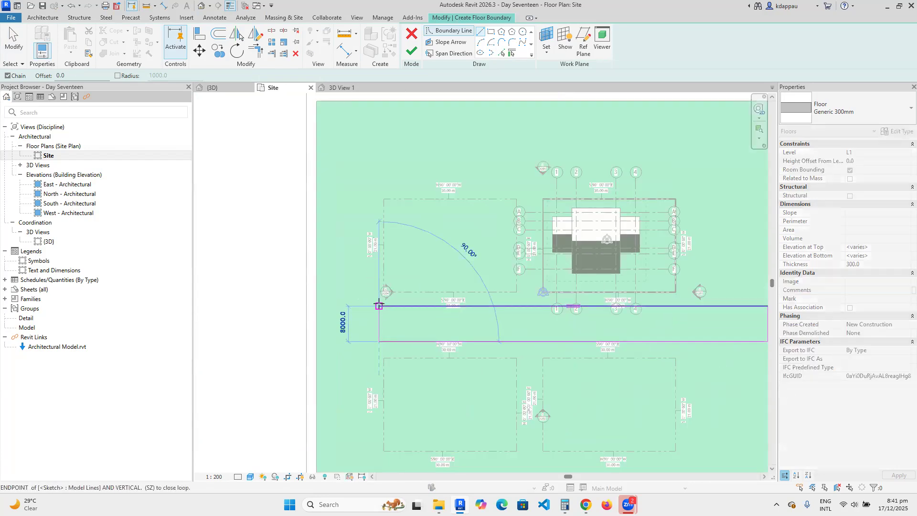
left_click(379, 306)
scroll(379, 308, "down", 3)
scroll(453, 305, "up", 5)
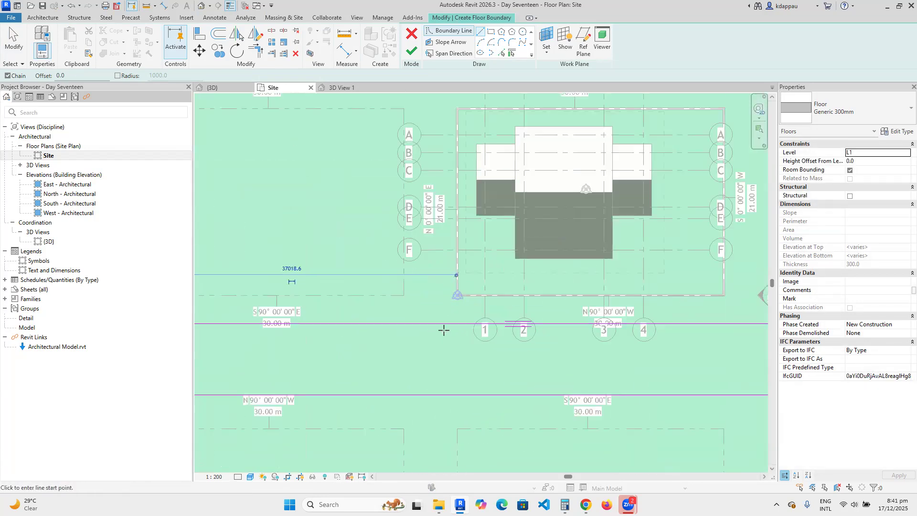
Draw two vertical path lines from the band's edge up toward the house.
left_click(450, 324)
scroll(450, 323, "down", 3)
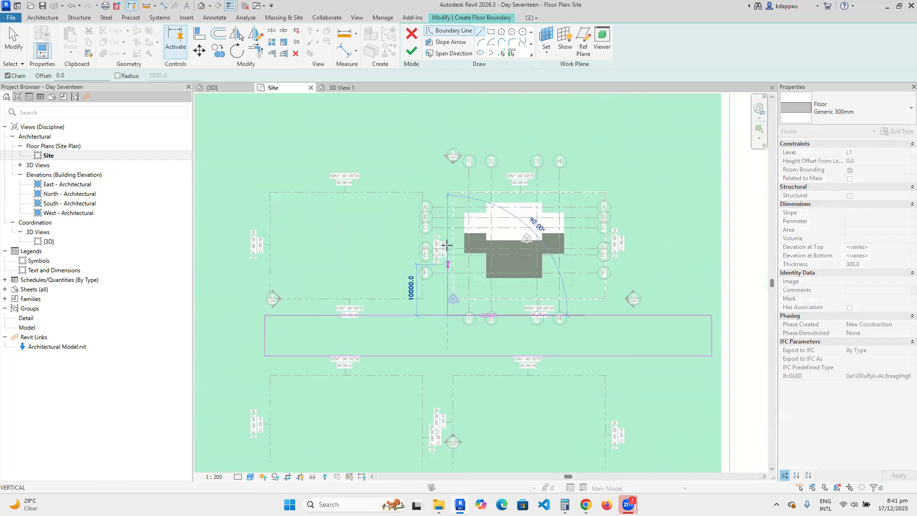
left_click(448, 184)
right_click(426, 180)
left_click(444, 187)
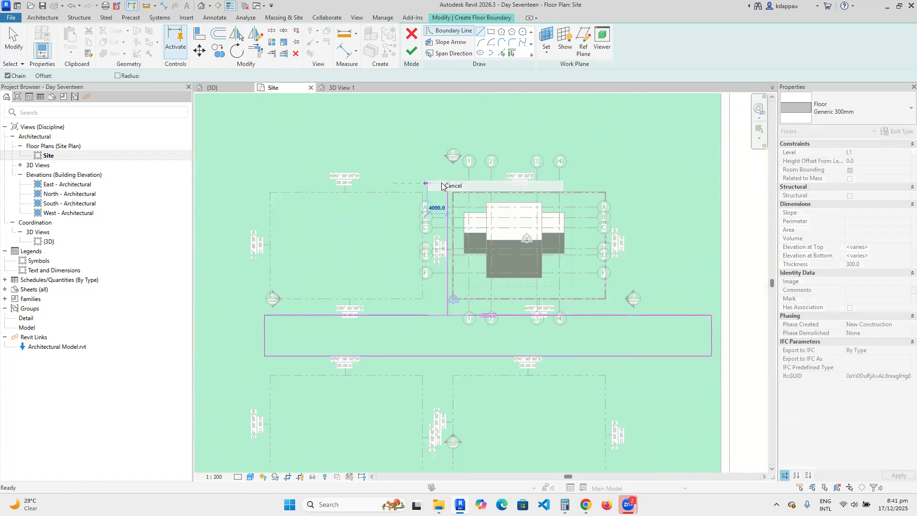
scroll(446, 316, "up", 2)
left_click(415, 314)
scroll(416, 315, "down", 2)
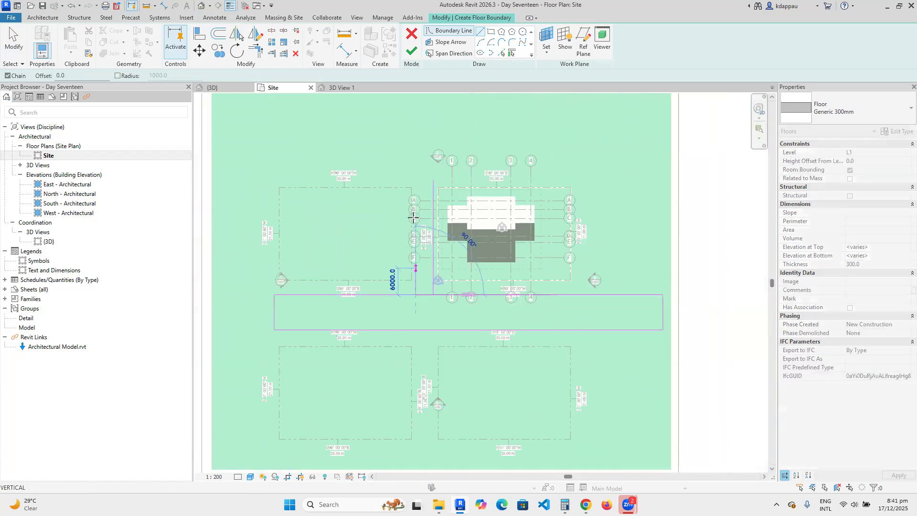
left_click(415, 180)
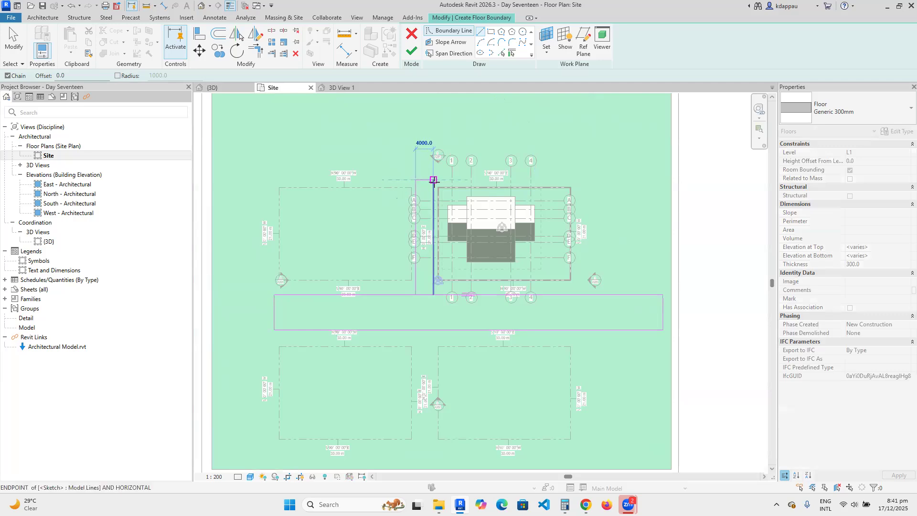
Extend the path strip down to the site's bottom edge and close it along the bottom.
left_click(415, 330)
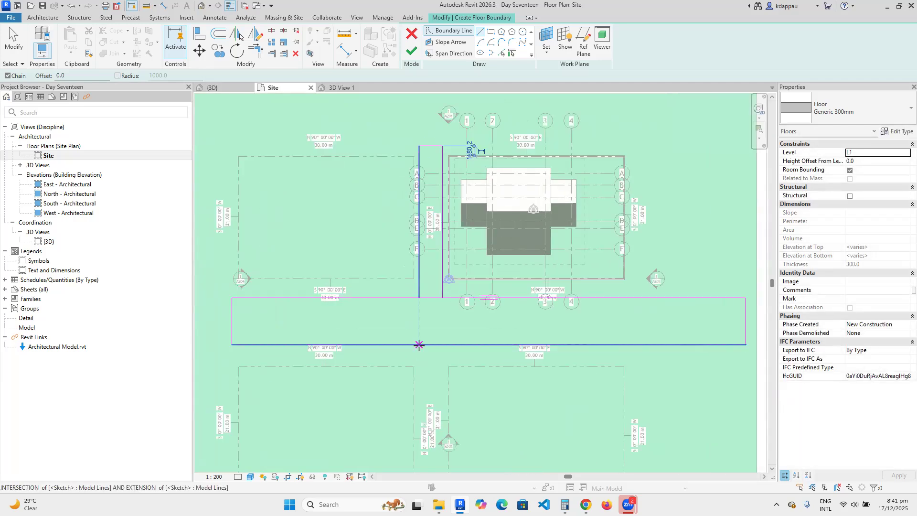
scroll(431, 258, "down", 2)
scroll(423, 370, "up", 2)
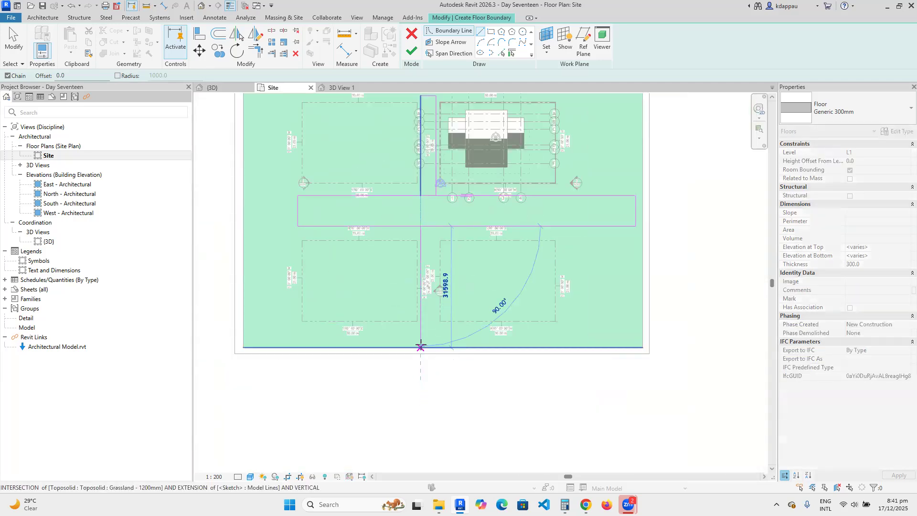
right_click(435, 229)
left_click(446, 238)
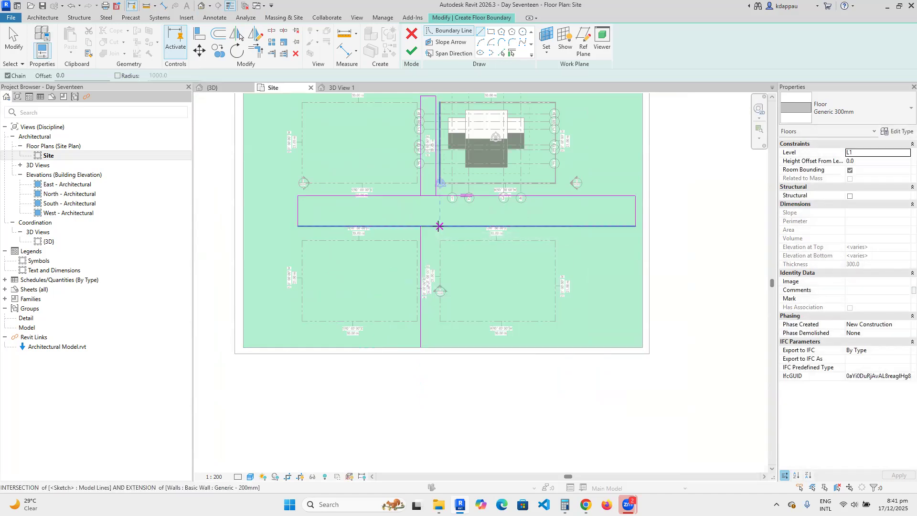
left_click(435, 226)
left_click(436, 347)
left_click(421, 347)
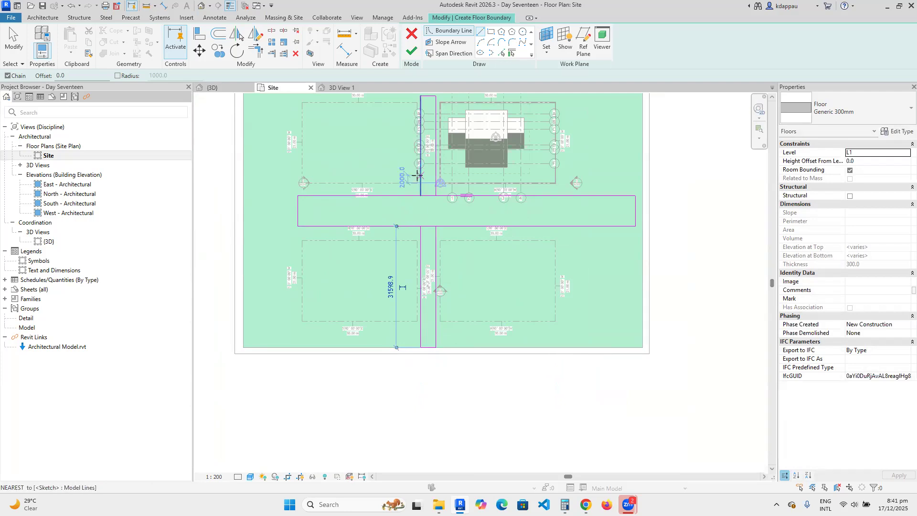
Split and corner-trim the band and strip lines into one cross outline, then finish the path floor.
left_click(271, 32)
scroll(430, 215, "up", 3)
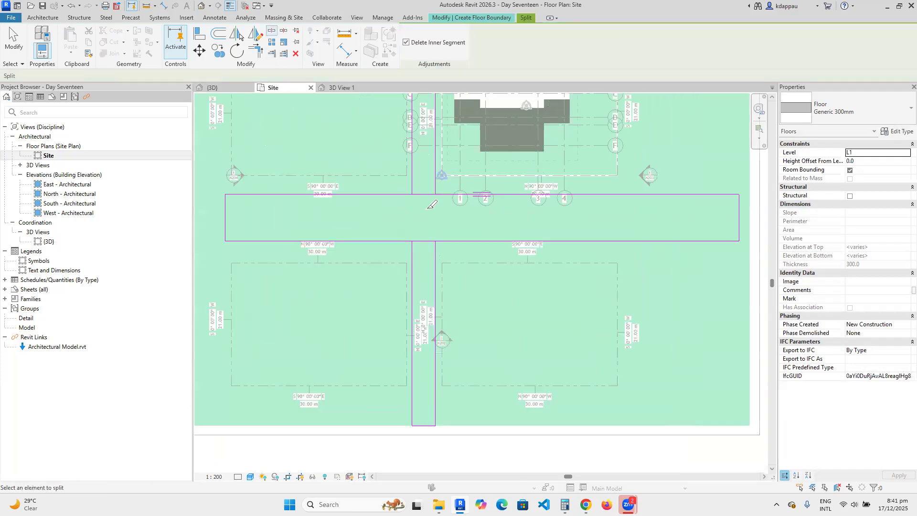
left_click(424, 247)
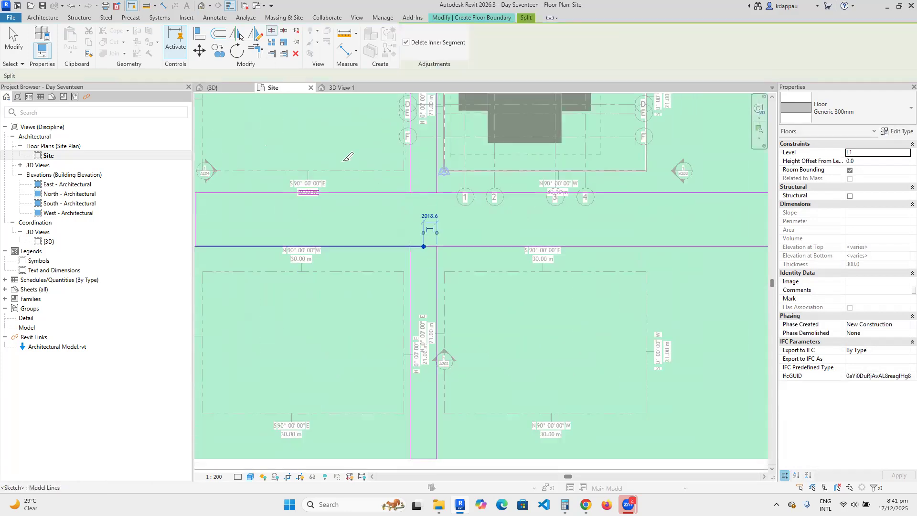
left_click(257, 50)
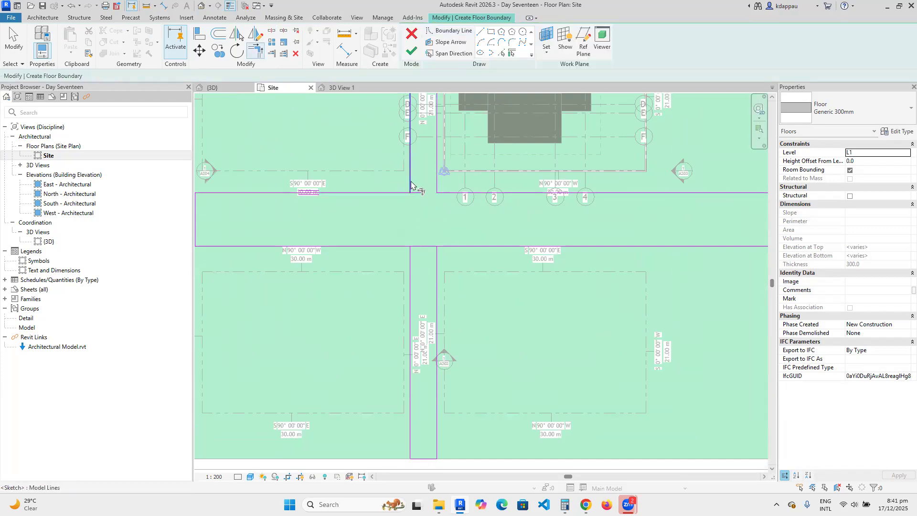
left_click(391, 194)
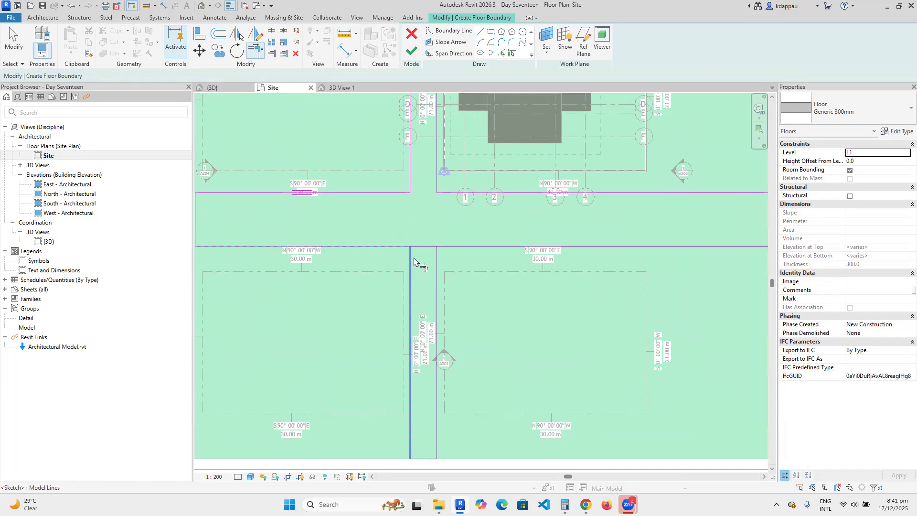
left_click(409, 256)
left_click(438, 259)
left_click(450, 246)
scroll(405, 273, "down", 3)
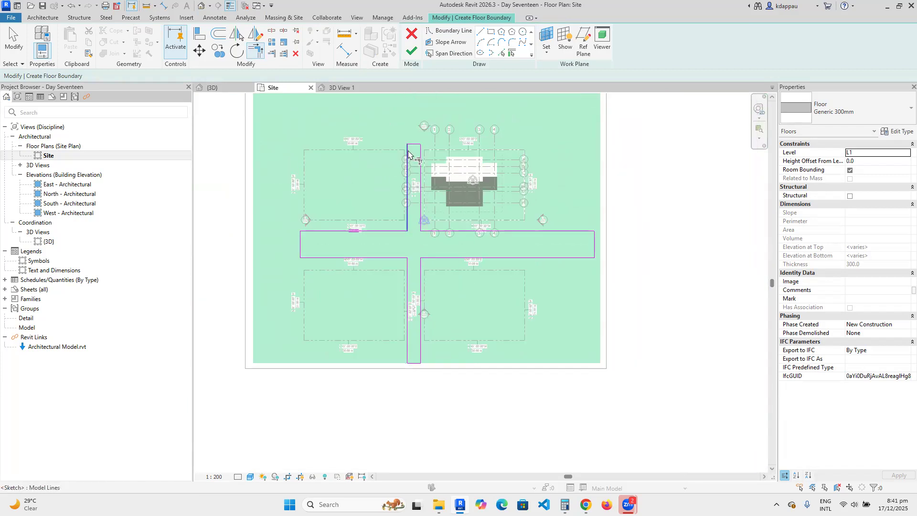
left_click(411, 54)
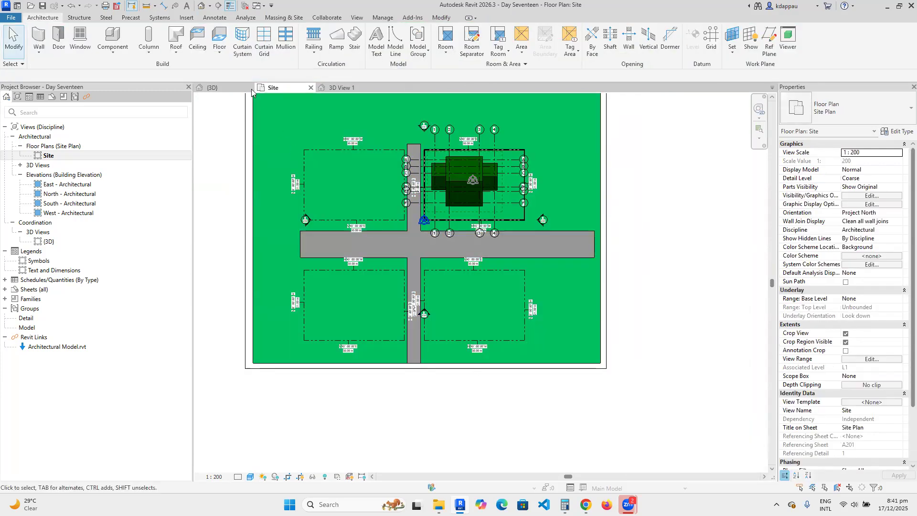
left_click(201, 6)
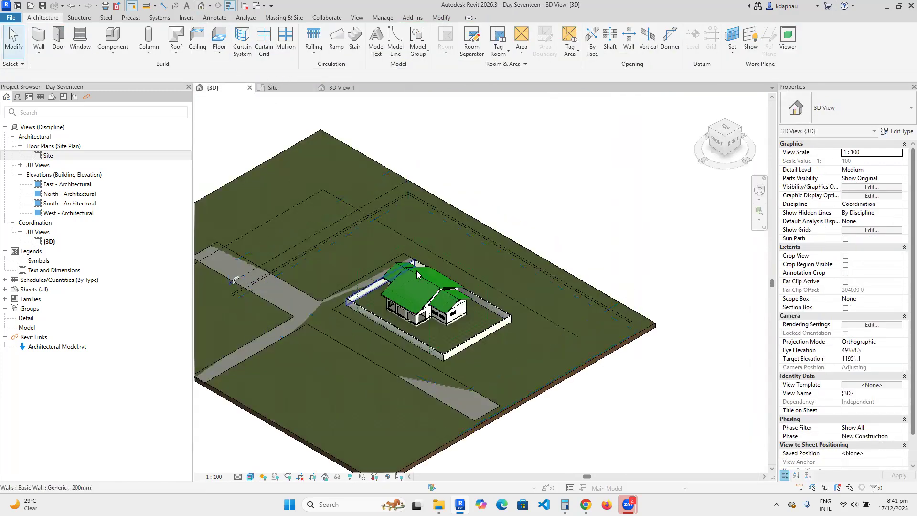
scroll(480, 380, "up", 2)
left_click(483, 393)
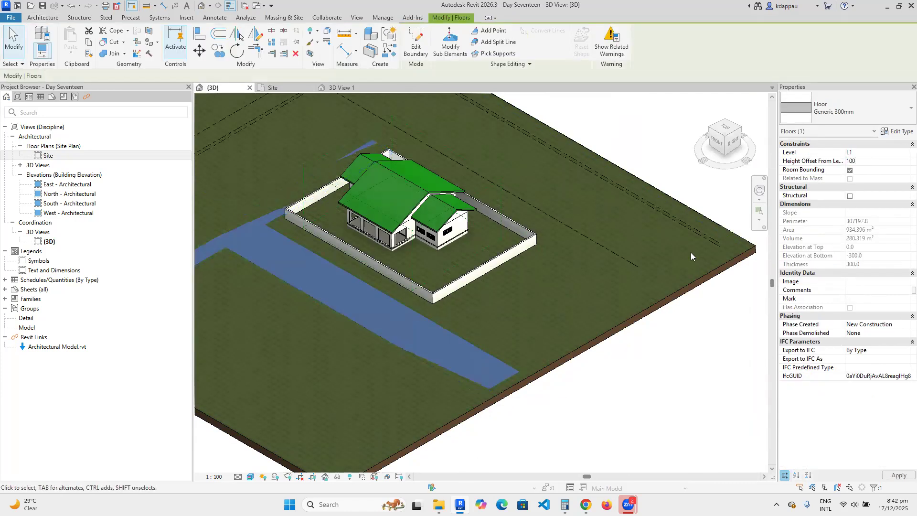
key("Escape")
scroll(455, 246, "down", 3)
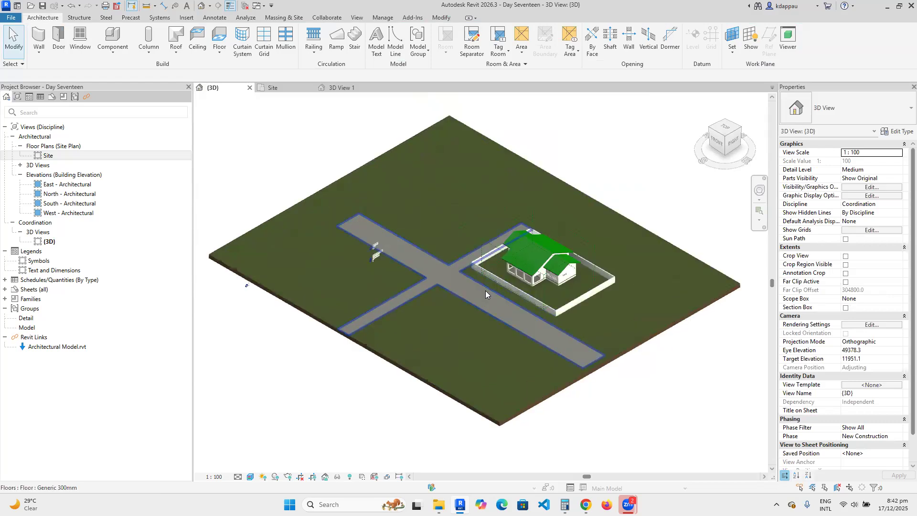
scroll(518, 289, "up", 3)
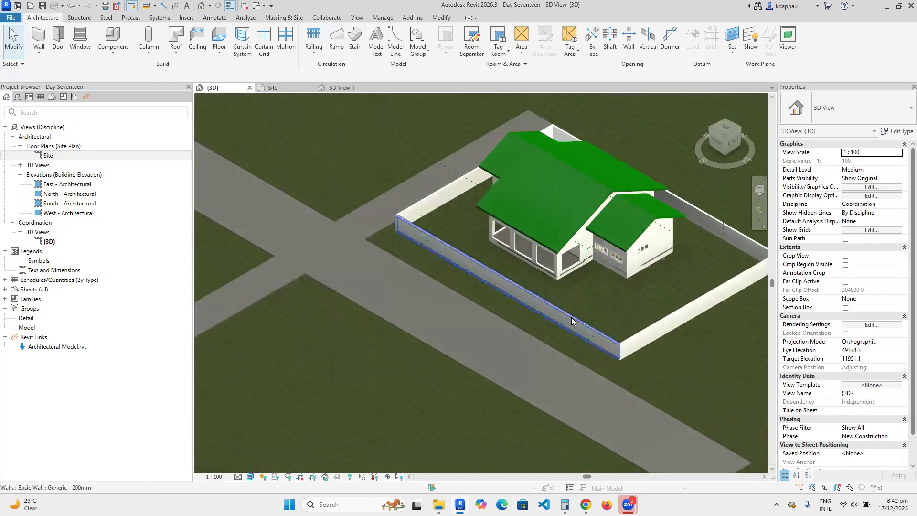
double_click(48, 155)
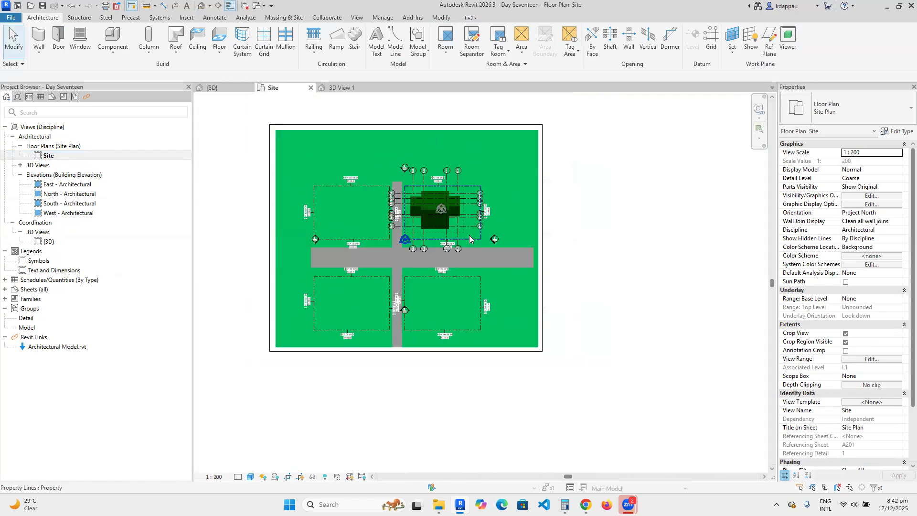
Start a new floor of the same type as the grey path floor.
scroll(470, 239, "up", 5)
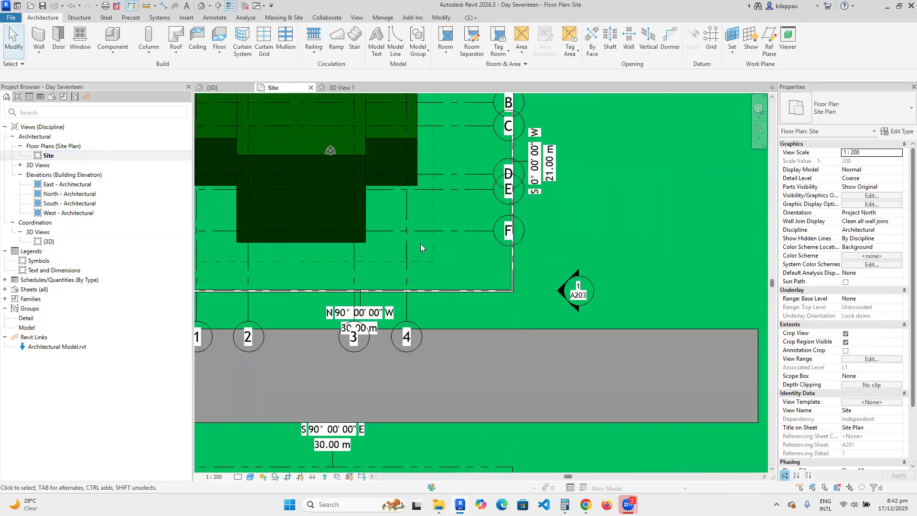
scroll(438, 323, "down", 5)
scroll(442, 312, "up", 4)
left_click(444, 312)
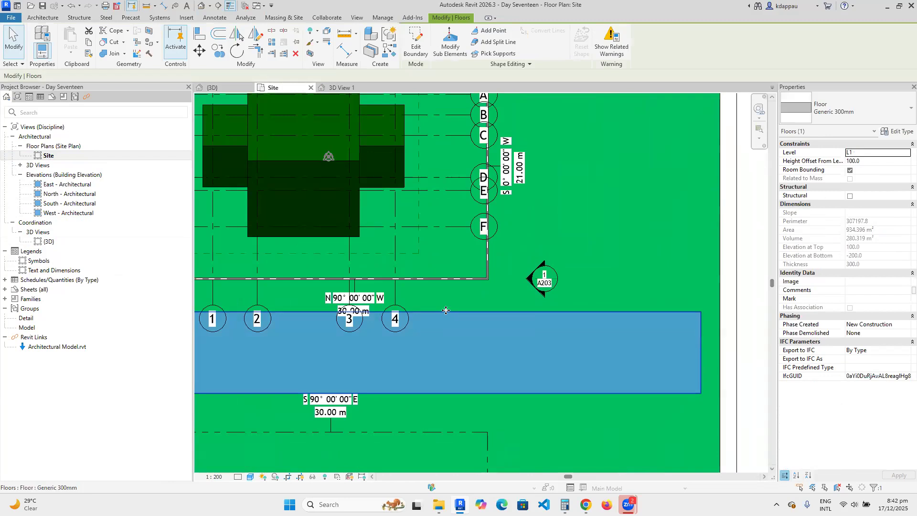
right_click(446, 310)
left_click(481, 135)
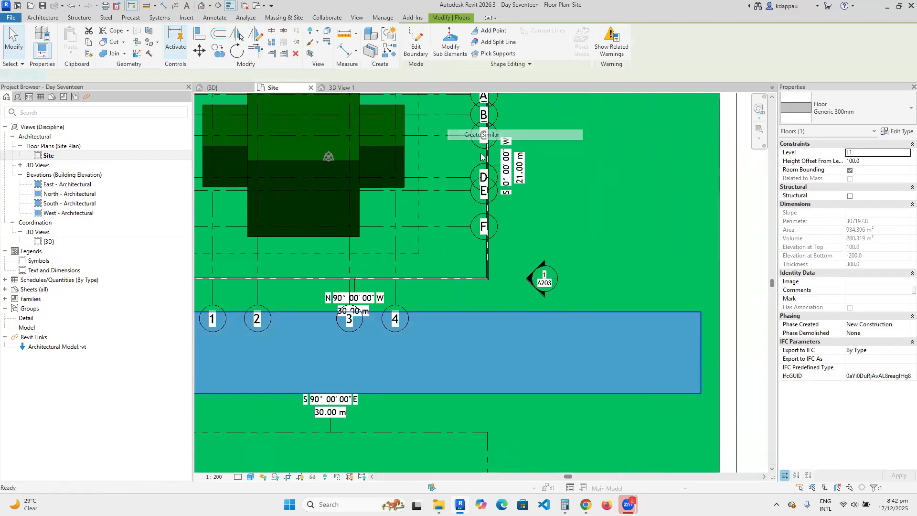
scroll(450, 210, "down", 2)
scroll(430, 220, "up", 4)
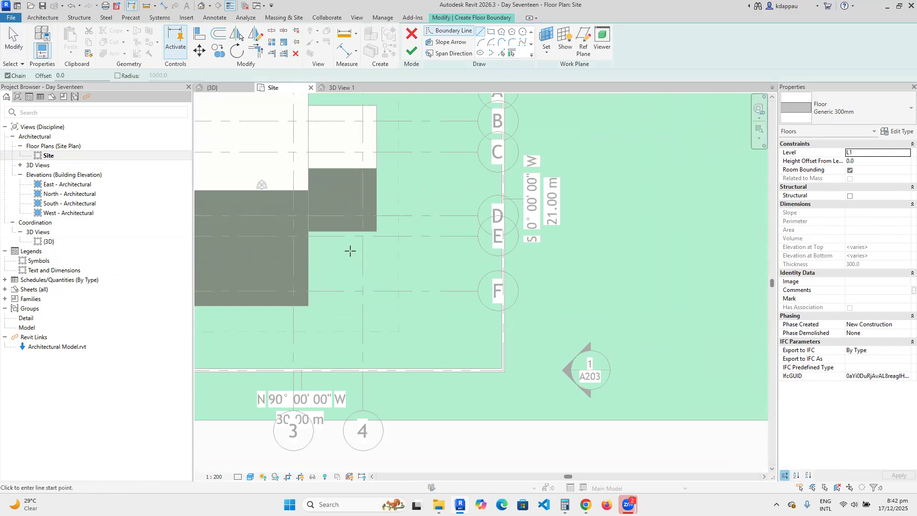
scroll(351, 250, "up", 2)
Sketch the stepped driveway boundary lines from grid E down to the road line.
left_click(308, 236)
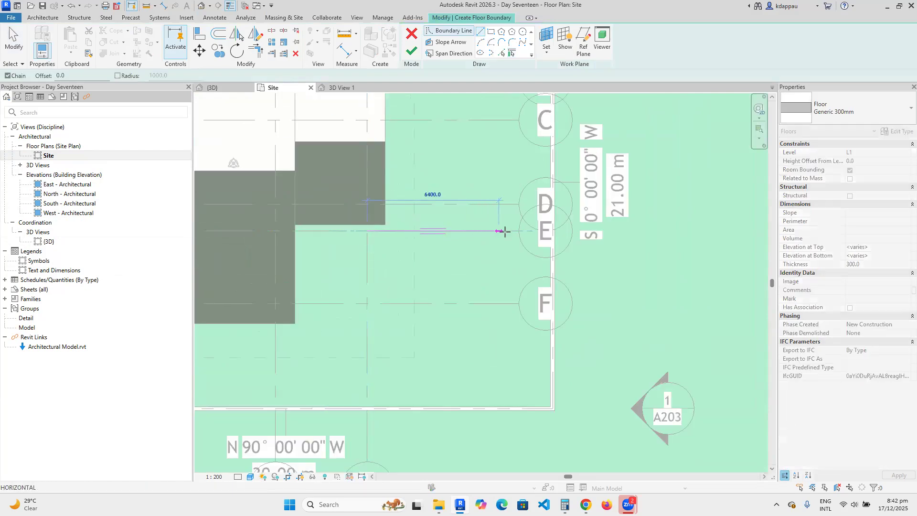
left_click(531, 231)
scroll(531, 231, "down", 2)
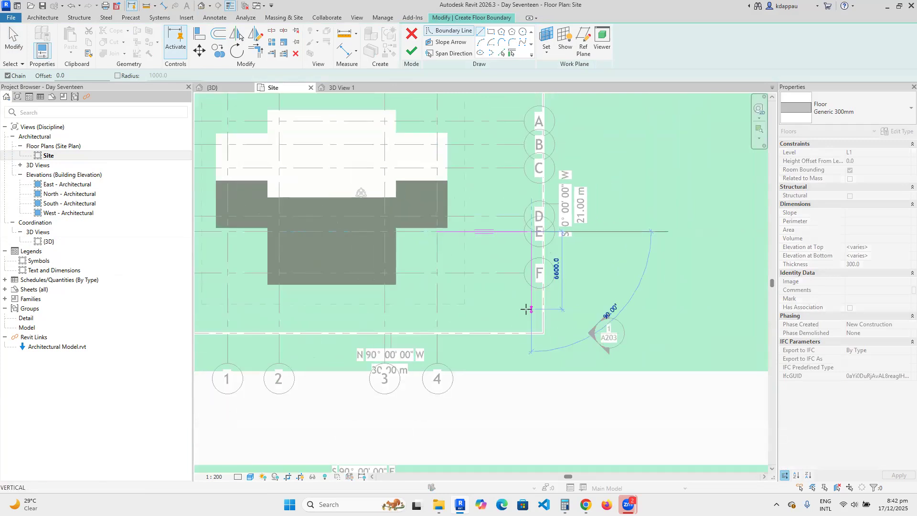
left_click(531, 331)
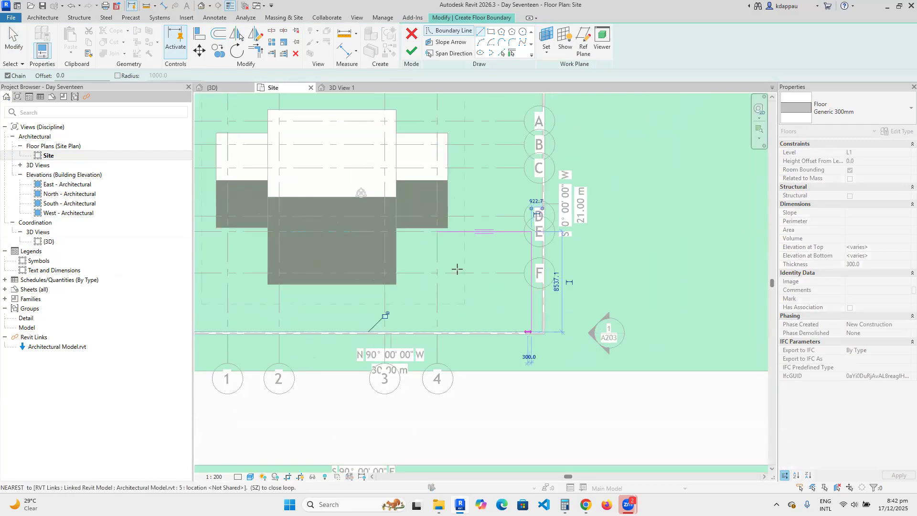
right_click(459, 266)
left_click(484, 275)
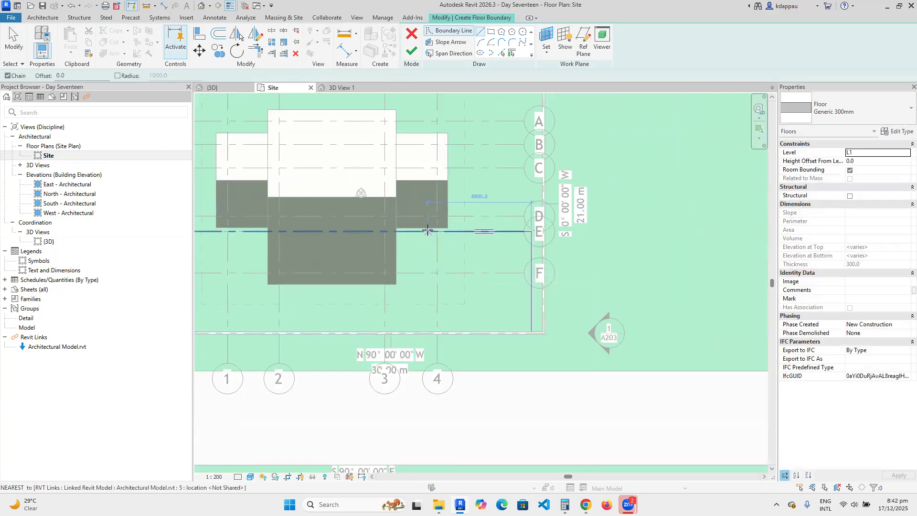
left_click(403, 232)
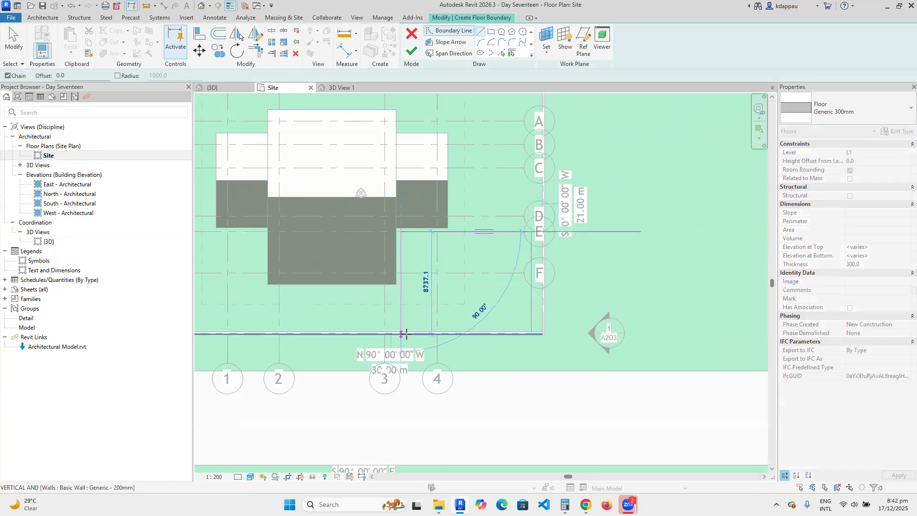
left_click(400, 302)
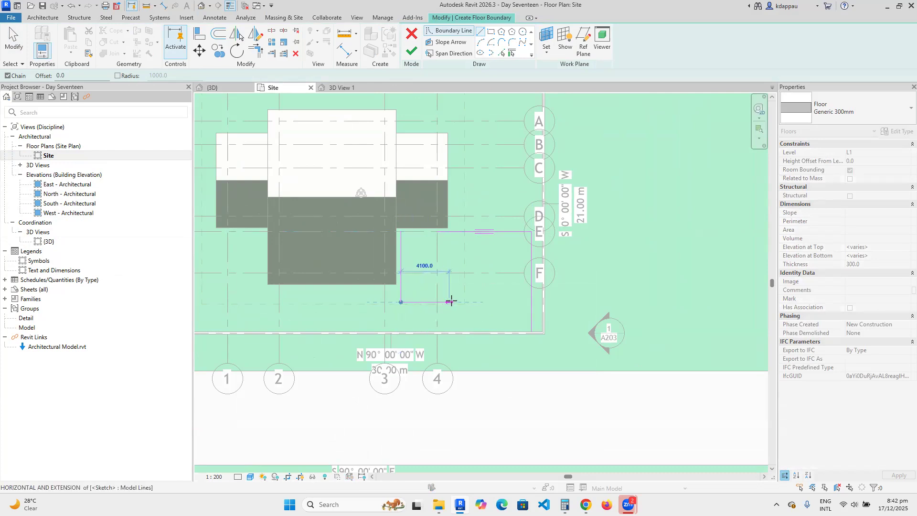
left_click(468, 302)
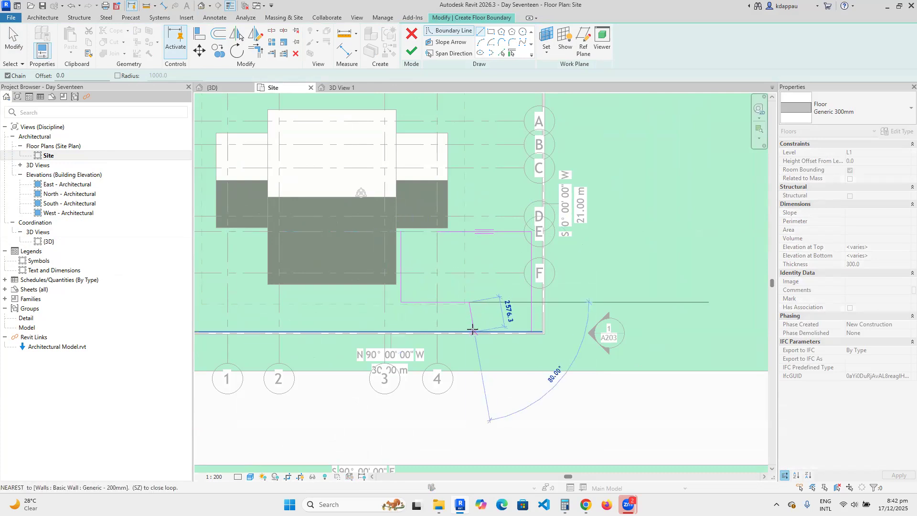
left_click(469, 370)
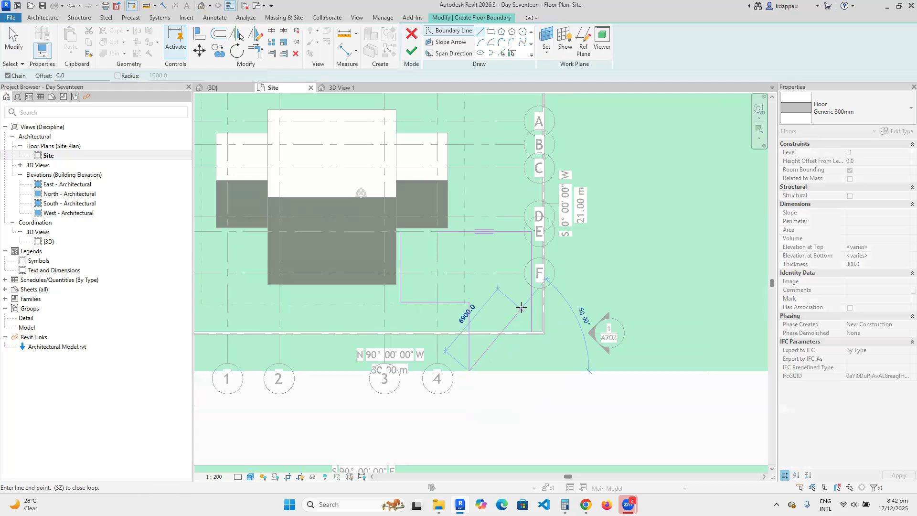
left_click(534, 368)
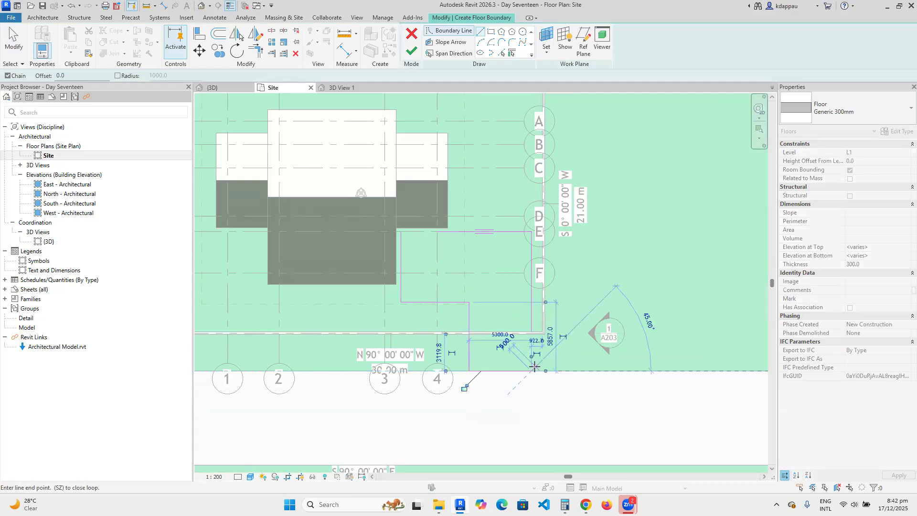
Trim the outline corners closed with TR and finish the Generic 300mm driveway floor.
key("t")
key("r")
left_click(527, 313)
left_click(453, 233)
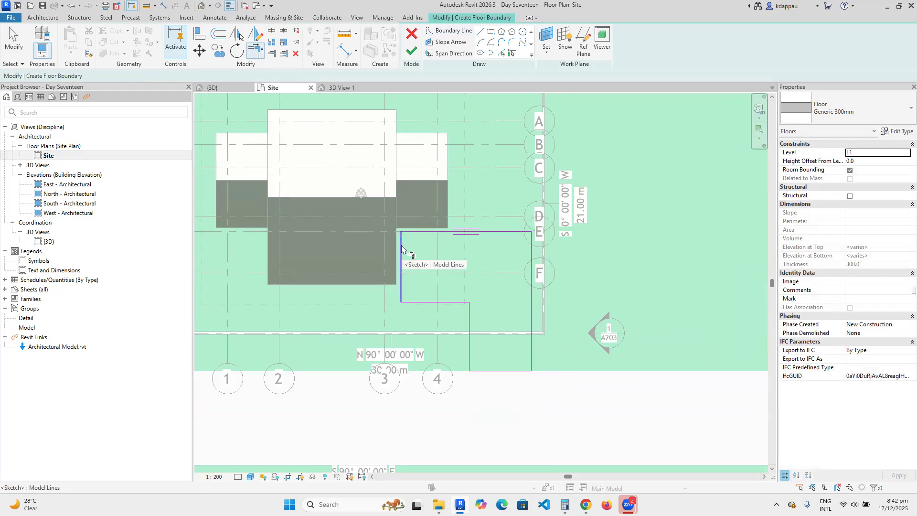
scroll(511, 223, "up", 3)
left_click(546, 264)
scroll(499, 237, "down", 4)
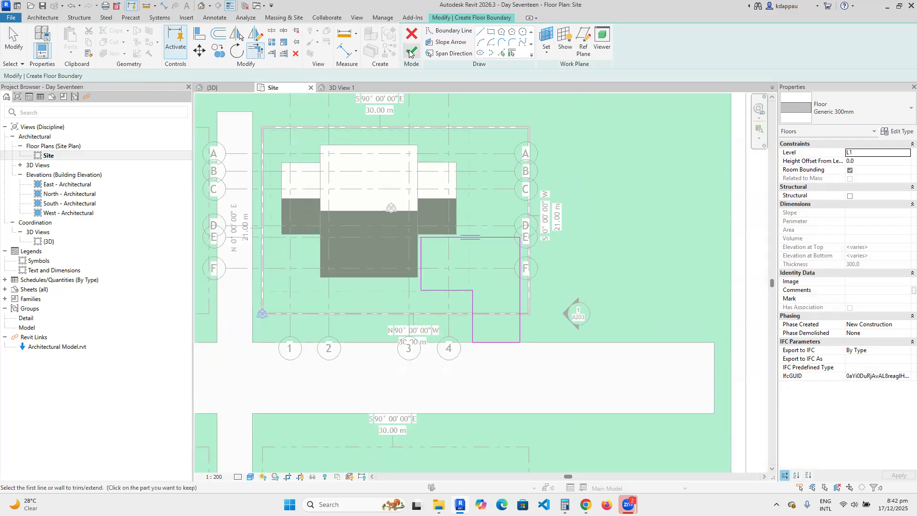
left_click(409, 54)
In the 3D view, set the driveway floor's Height Offset From Level to 100.
left_click(620, 271)
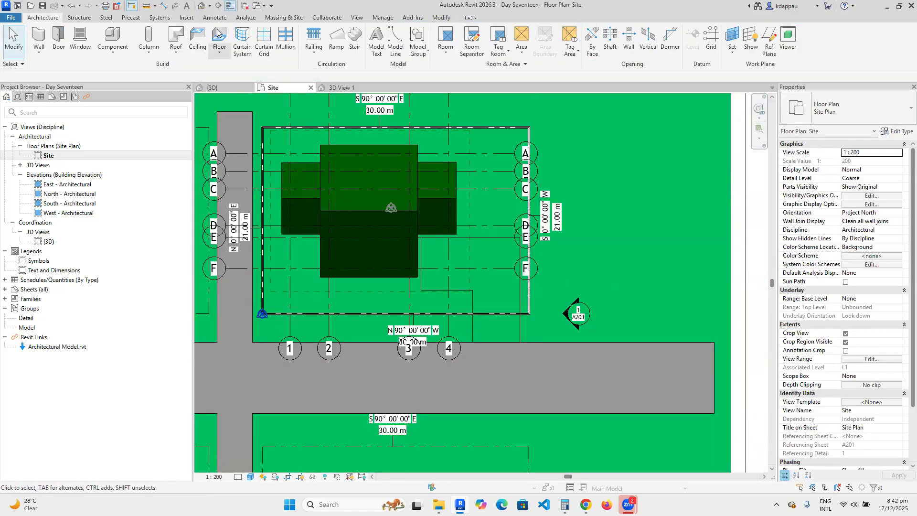
left_click(201, 6)
scroll(649, 320, "up", 3)
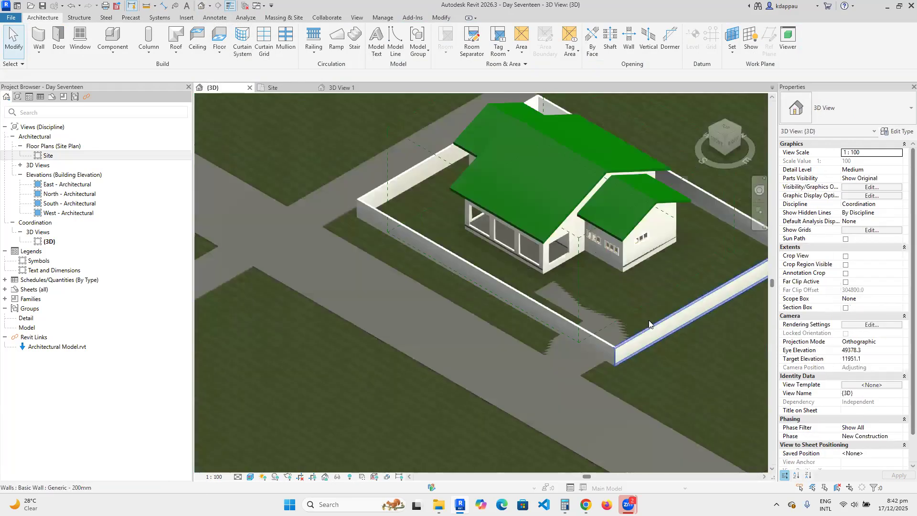
left_click(518, 349)
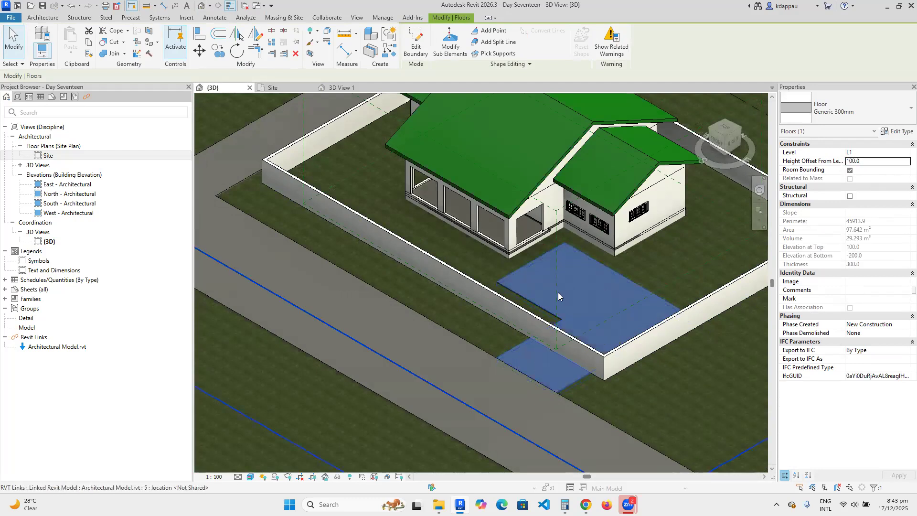
left_click(440, 364)
Inspect the raised driveway in 3D, then reopen the Site floor plan.
scroll(477, 333, "down", 3)
scroll(517, 345, "up", 2)
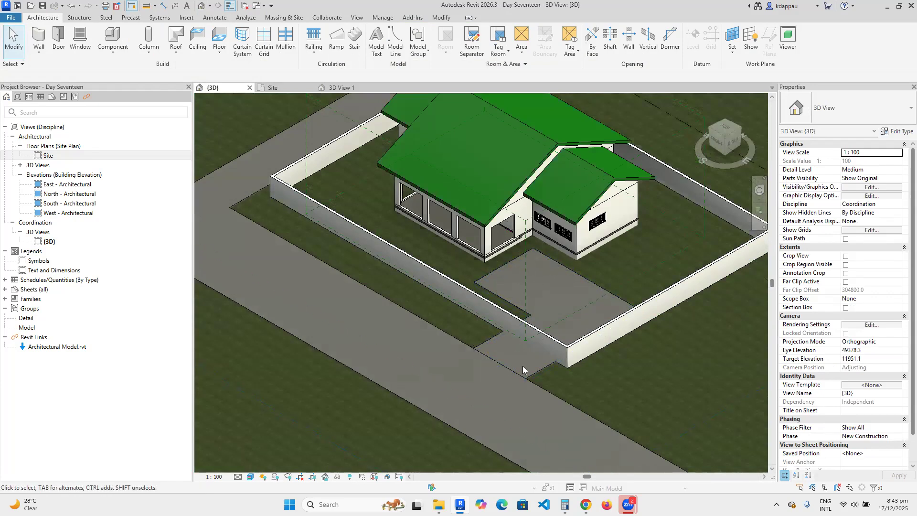
scroll(544, 399, "up", 2)
scroll(550, 280, "down", 3)
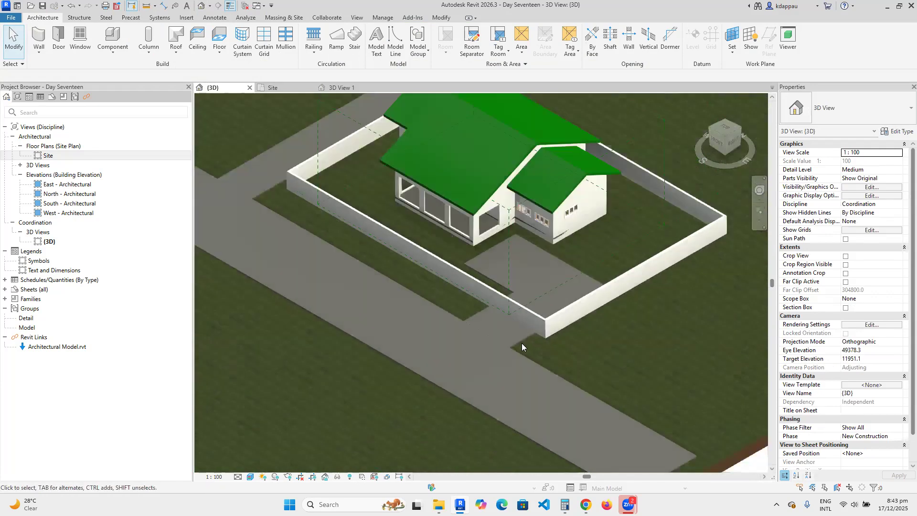
scroll(504, 353, "up", 5)
scroll(390, 280, "down", 1)
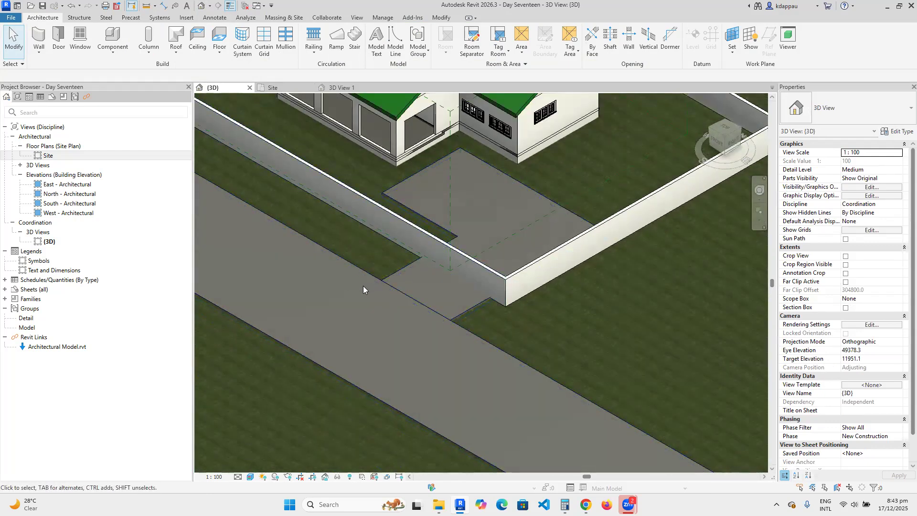
scroll(411, 278, "down", 3)
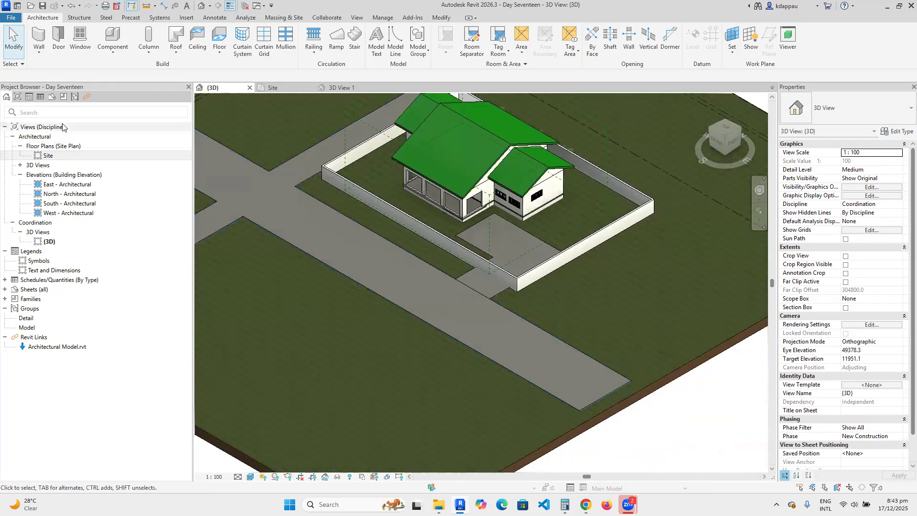
double_click(48, 156)
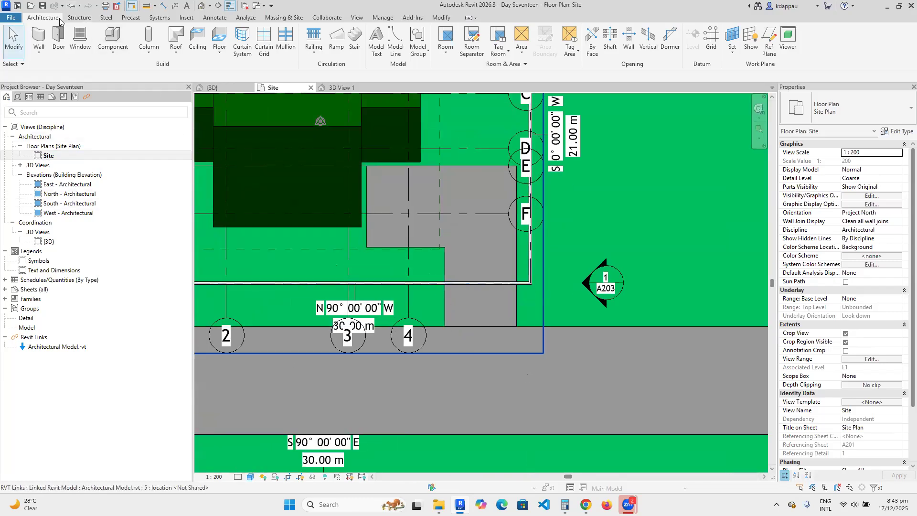
Start an architectural column using the M_Rectangular Column 475 x 610mm type.
left_click(141, 53)
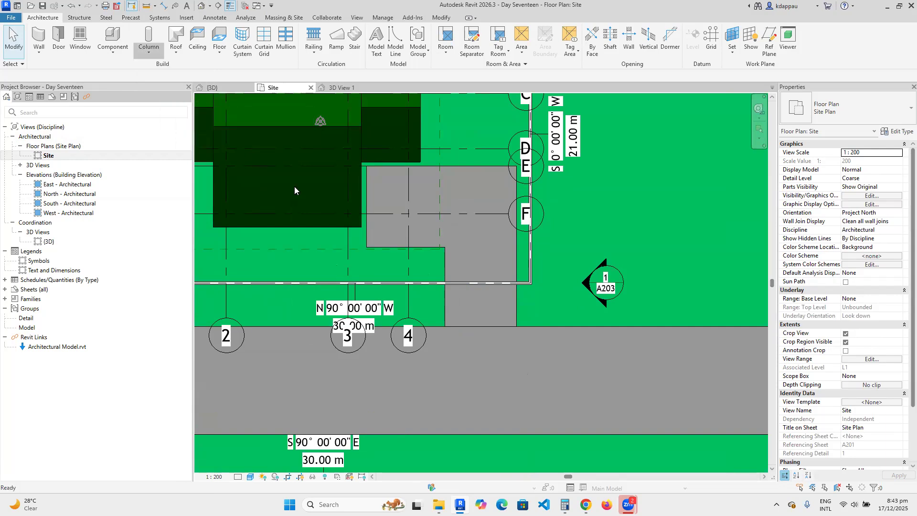
scroll(458, 292, "up", 4)
left_click(823, 110)
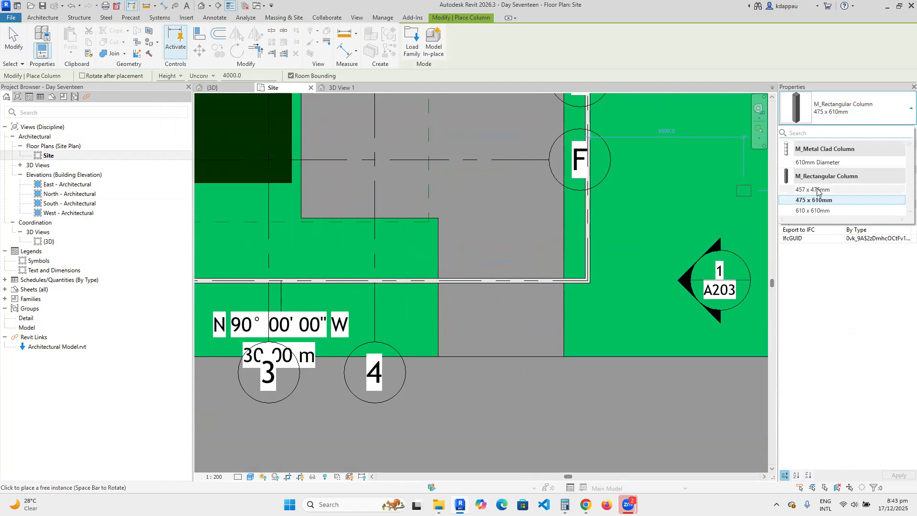
left_click(815, 200)
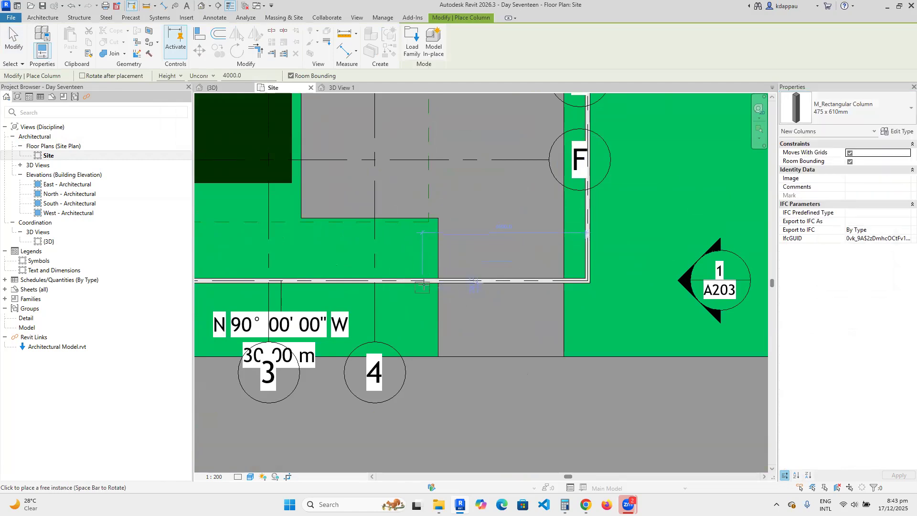
scroll(424, 285, "up", 4)
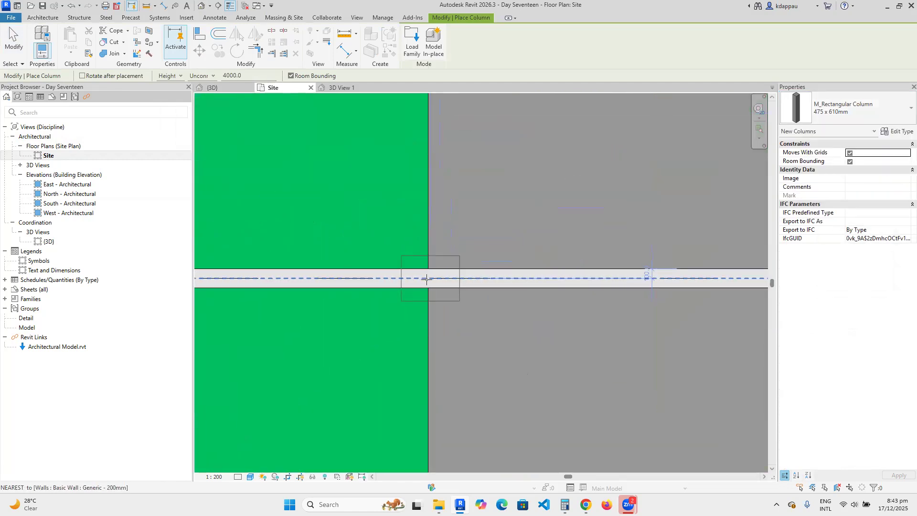
Place pier columns on the front boundary wall and at its corner.
left_click(430, 278)
scroll(374, 258, "down", 5)
scroll(560, 275, "up", 3)
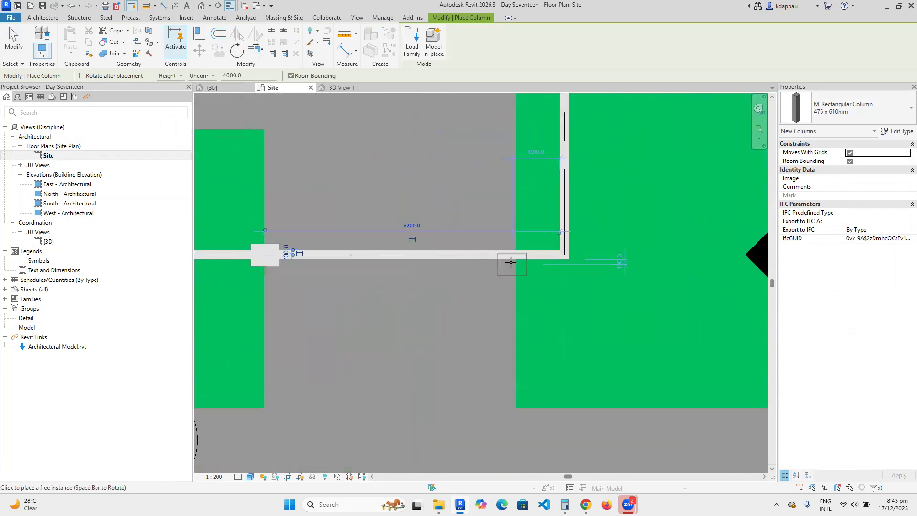
left_click(563, 299)
scroll(563, 299, "down", 5)
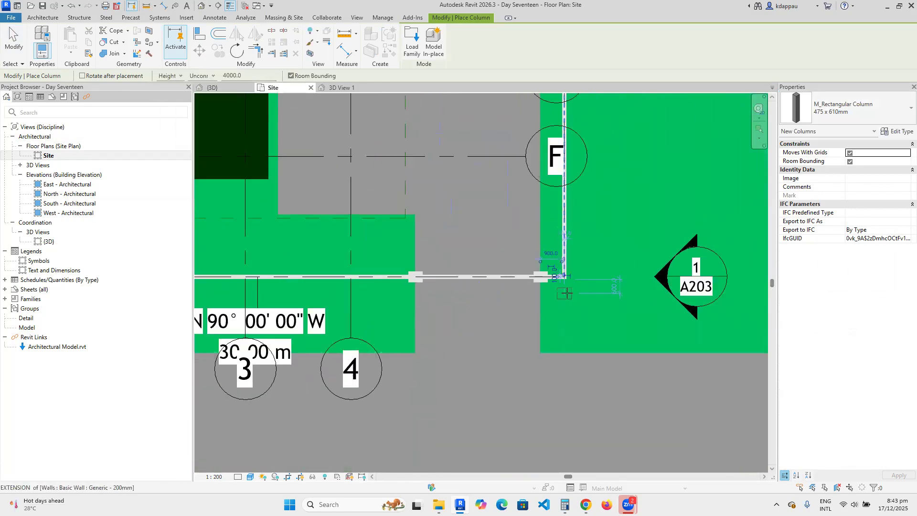
scroll(456, 264, "up", 2)
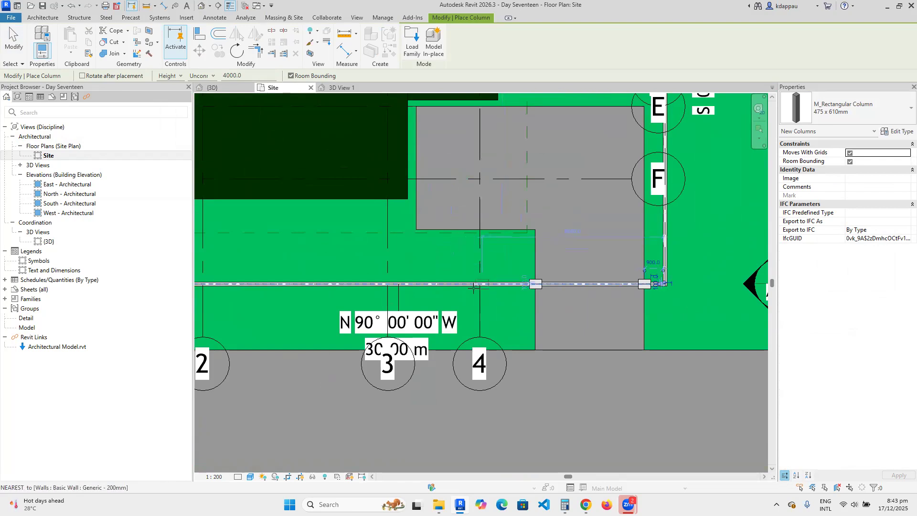
left_click(453, 283)
right_click(443, 246)
left_click(469, 254)
right_click(429, 263)
left_click(442, 269)
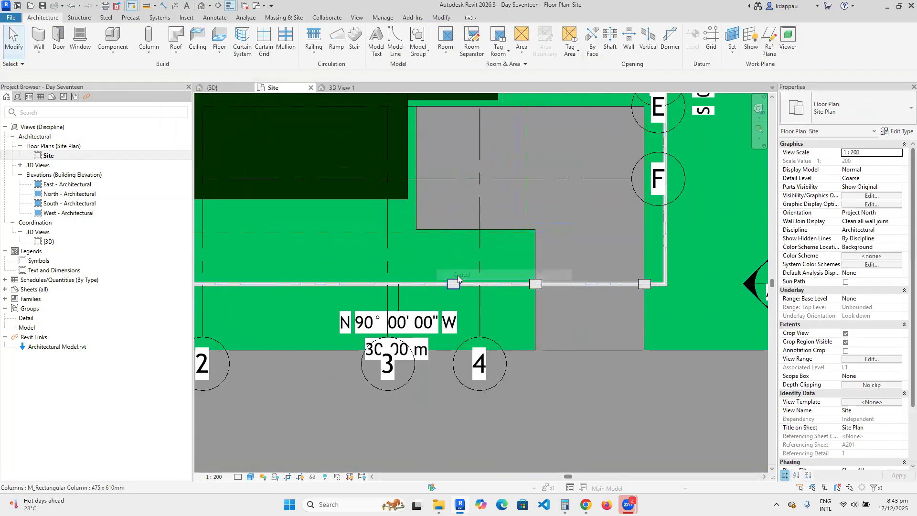
Copy a pier column along the wall to near its west end, then select the corner column.
left_click(455, 284)
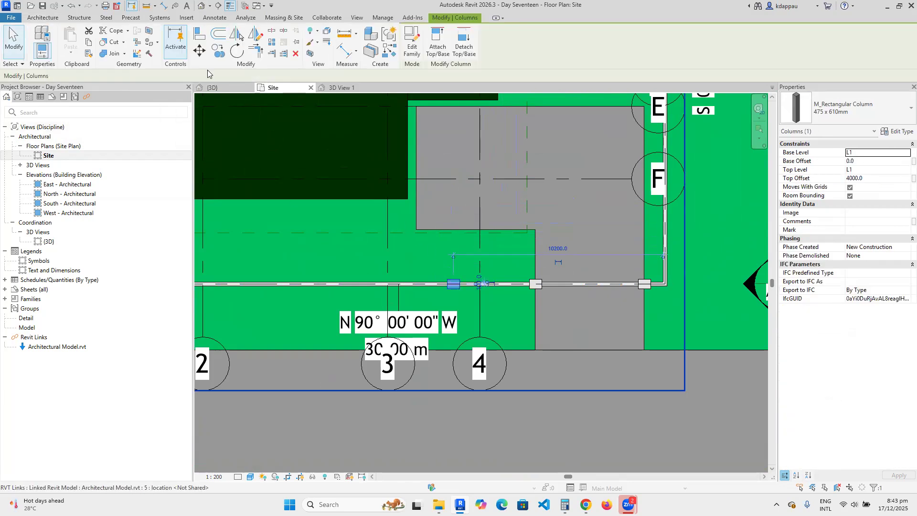
left_click(217, 51)
scroll(505, 305, "up", 2)
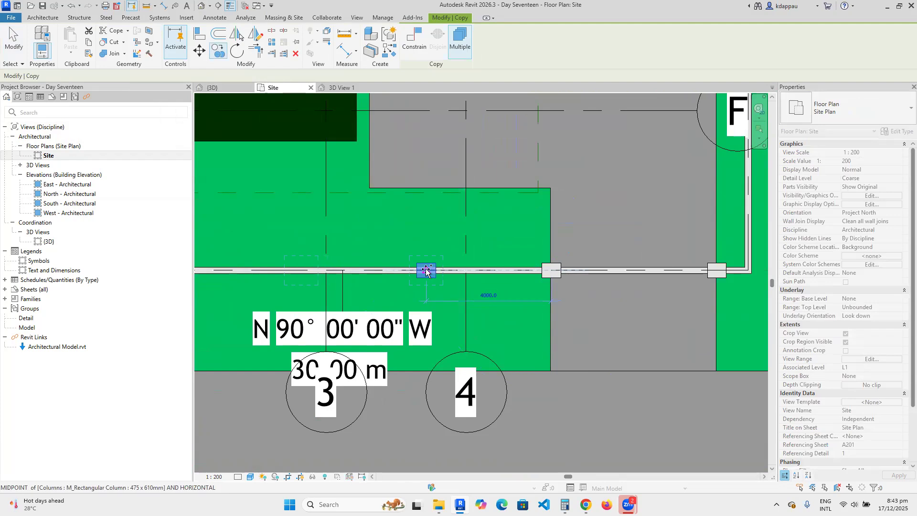
scroll(425, 271, "down", 3)
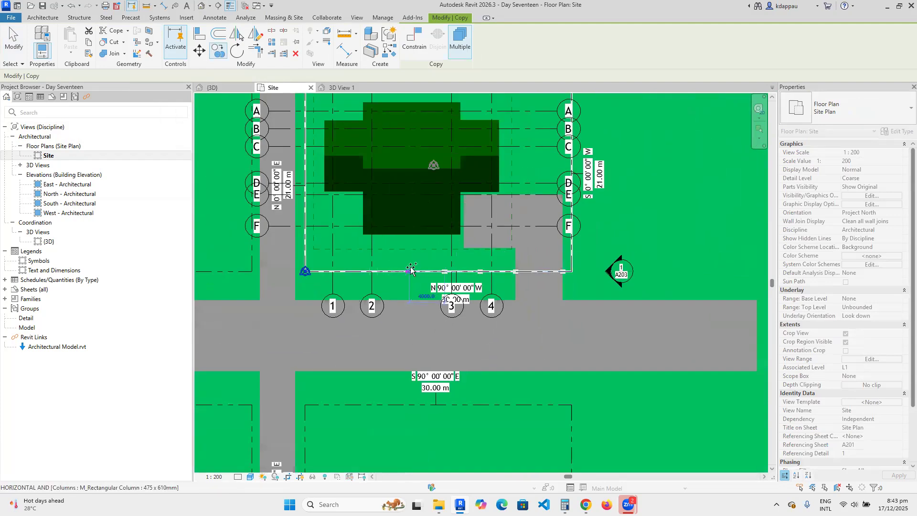
scroll(411, 270, "up", 5)
scroll(403, 274, "down", 2)
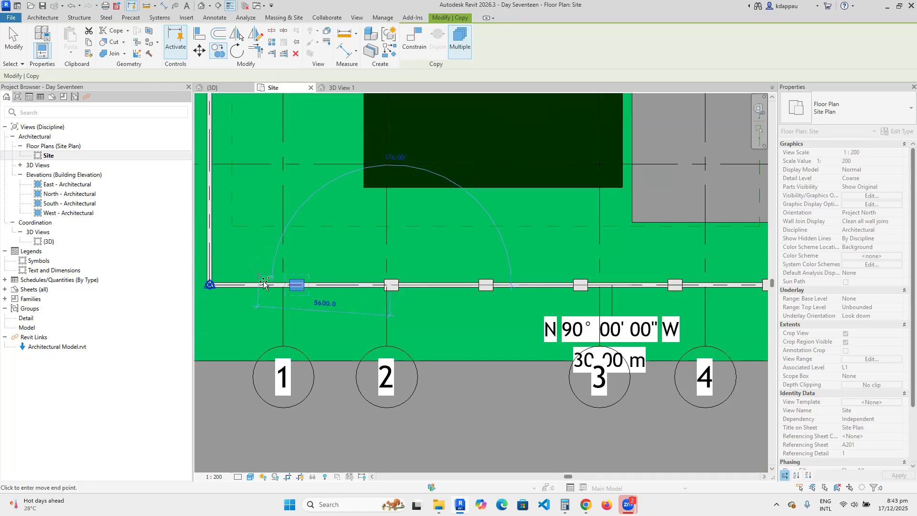
left_click(296, 285)
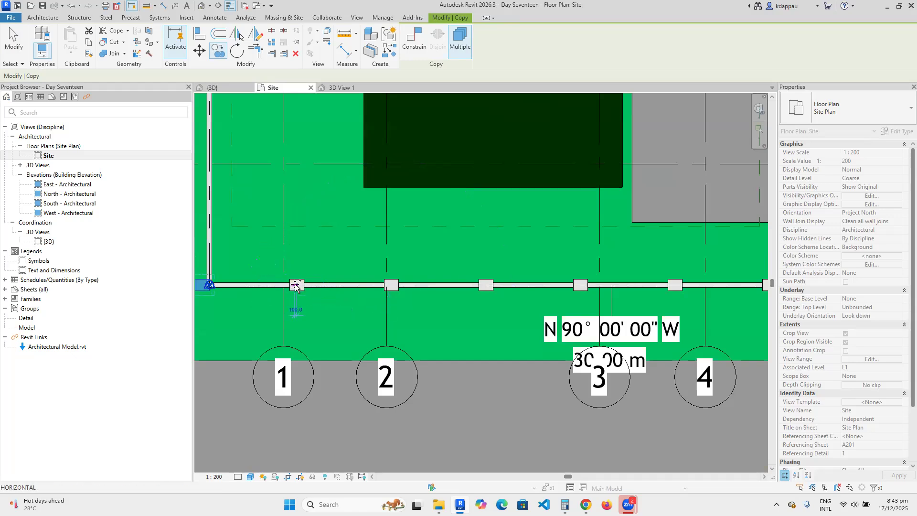
key("Escape")
key("Escape")
scroll(296, 290, "down", 2)
scroll(257, 292, "up", 4)
left_click(239, 296)
scroll(239, 296, "up", 2)
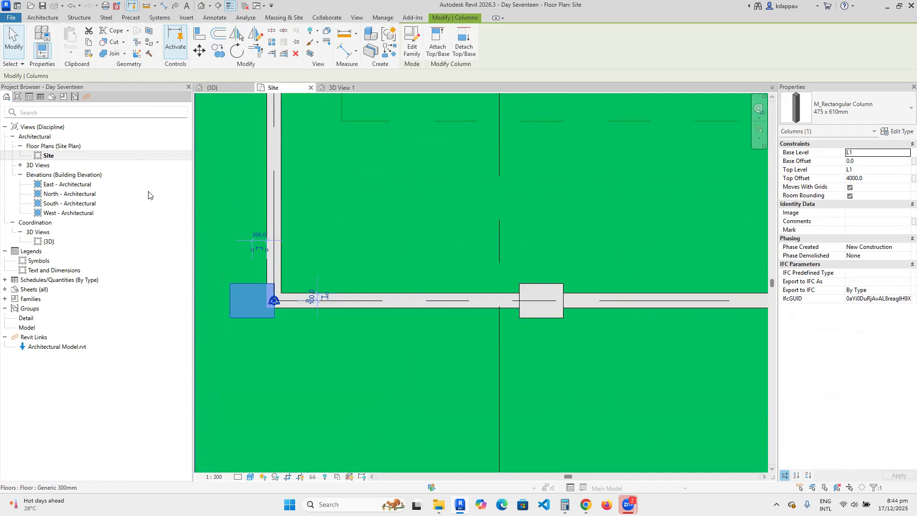
Move the west corner column onto the front wall's endpoint.
left_click(204, 51)
scroll(292, 320, "up", 2)
left_click(239, 294)
left_click(267, 295)
left_click(384, 352)
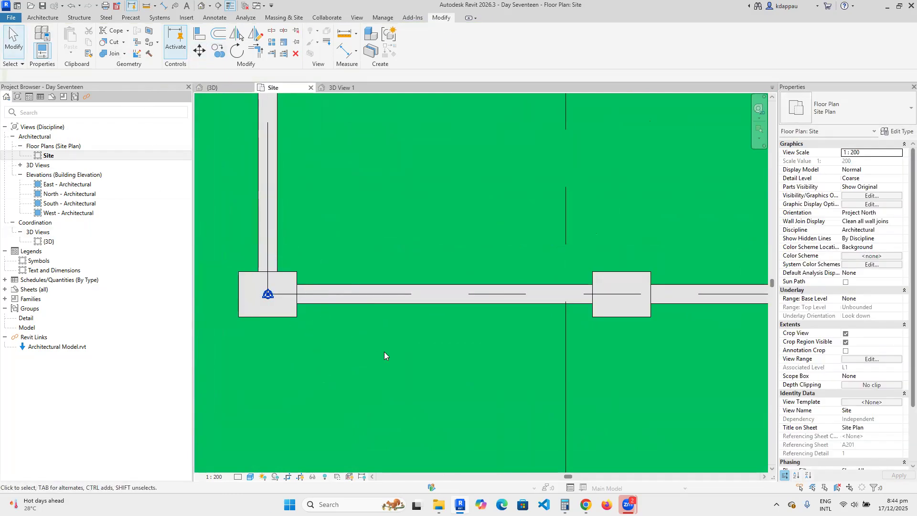
scroll(334, 343, "down", 5)
scroll(334, 351, "down", 3)
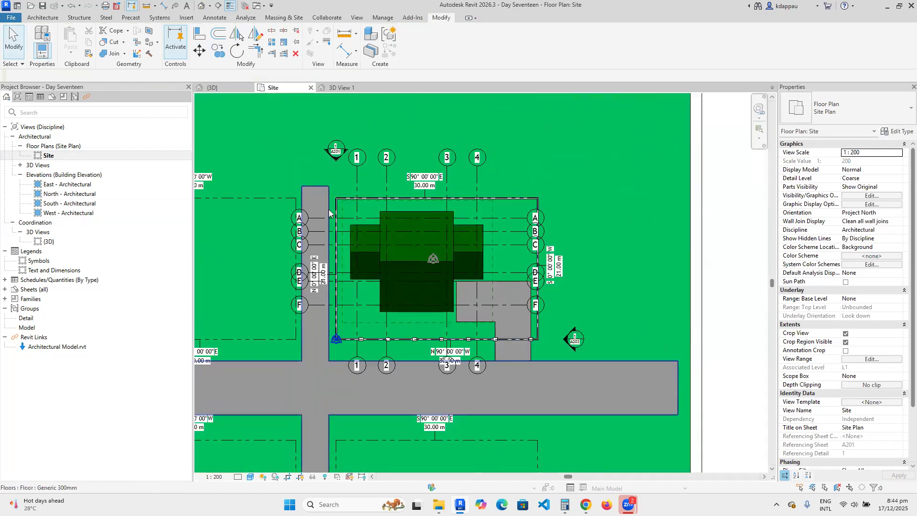
scroll(532, 358, "up", 5)
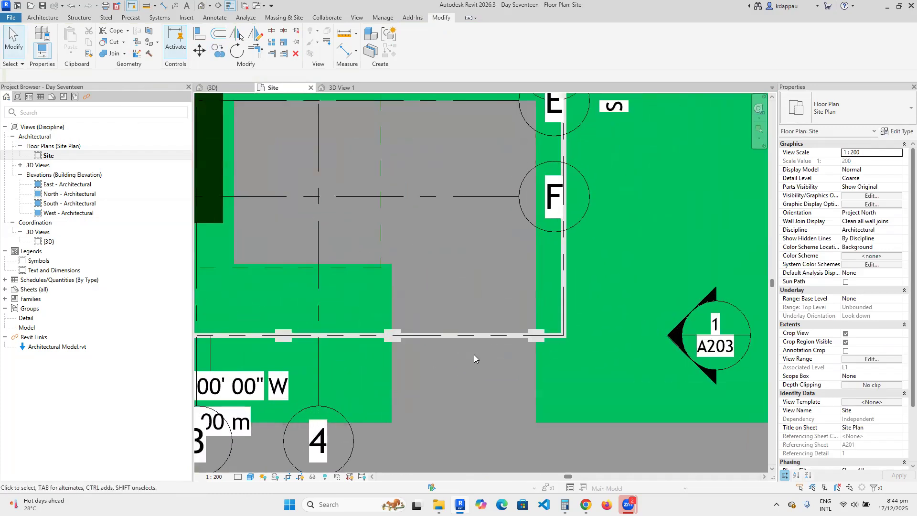
Pull both front wall pieces back to the flanking piers, leaving the driveway gap open.
left_click(437, 334)
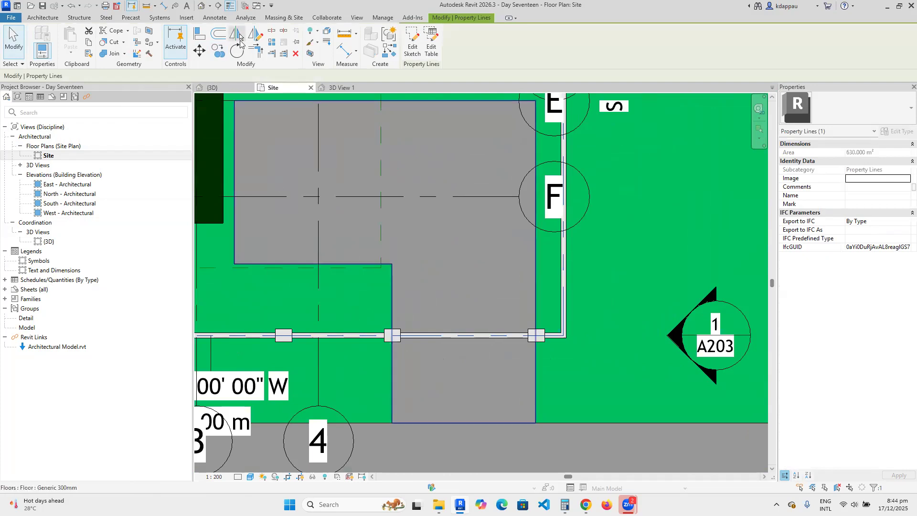
left_click(272, 31)
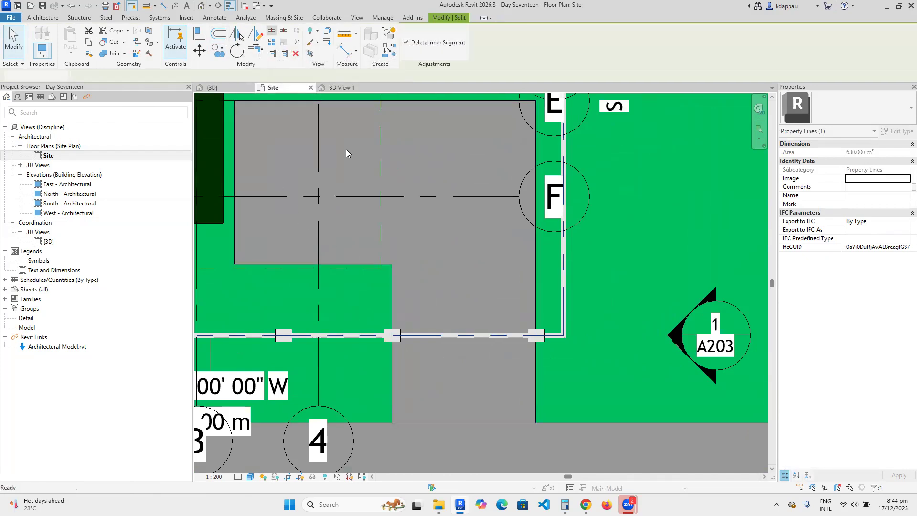
scroll(459, 358, "up", 2)
scroll(458, 359, "up", 1)
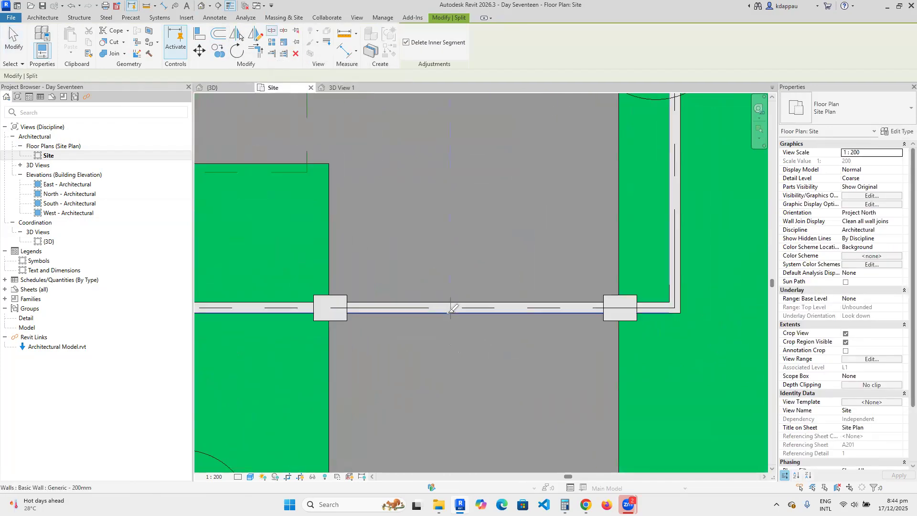
right_click(421, 224)
left_click(486, 231)
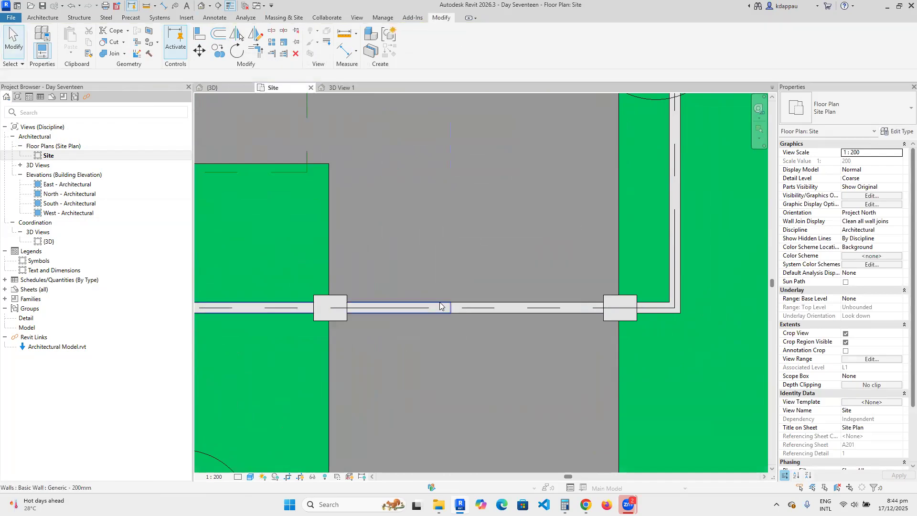
left_click(440, 306)
left_click_drag(450, 308, 331, 308)
left_click(424, 252)
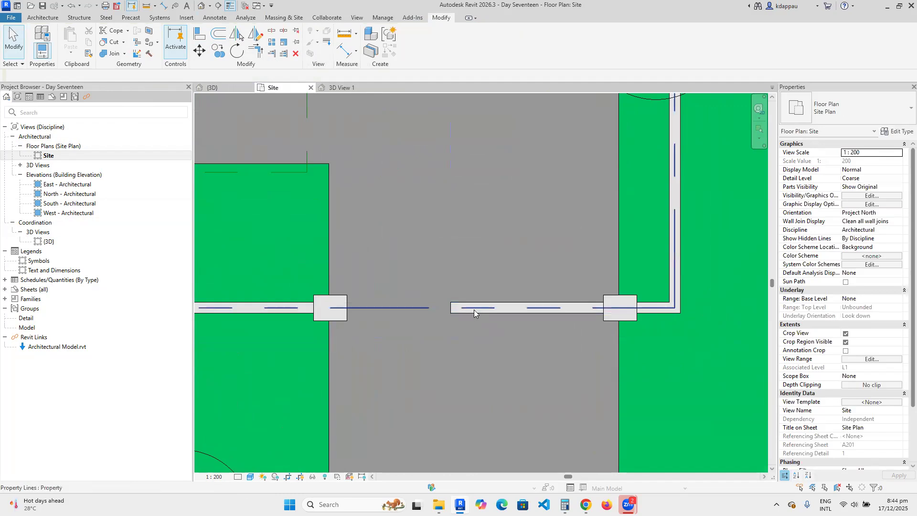
left_click(474, 311)
left_click_drag(452, 311, 598, 307)
left_click(470, 218)
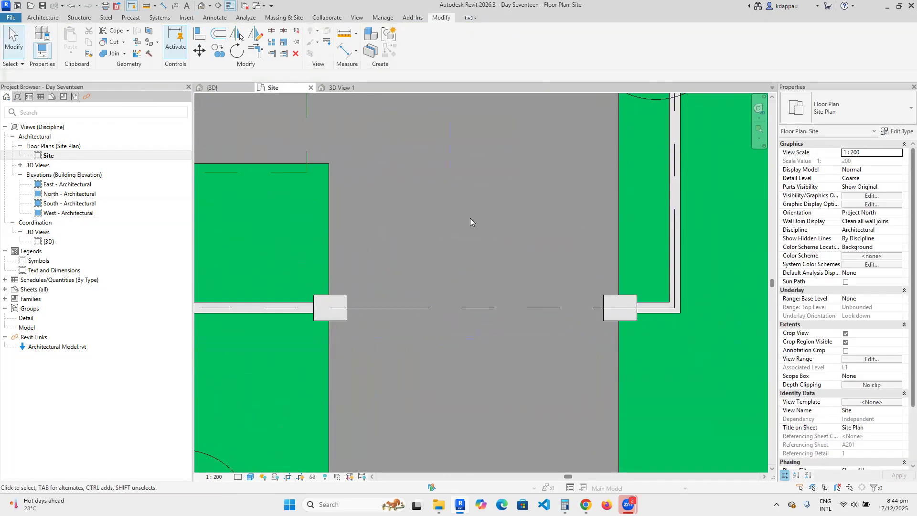
left_click(206, 6)
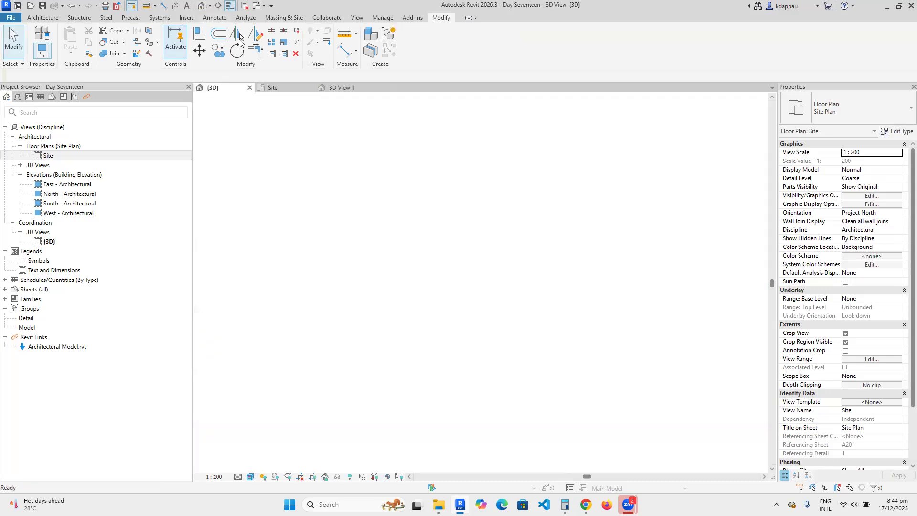
Select all pier columns visible in view and set their Top Offset to 2100.
scroll(481, 286, "up", 5)
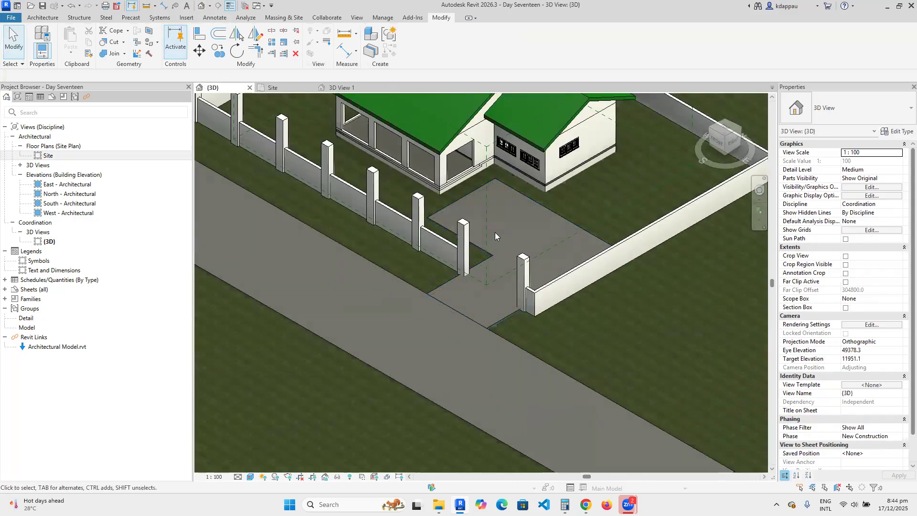
scroll(494, 232, "down", 5)
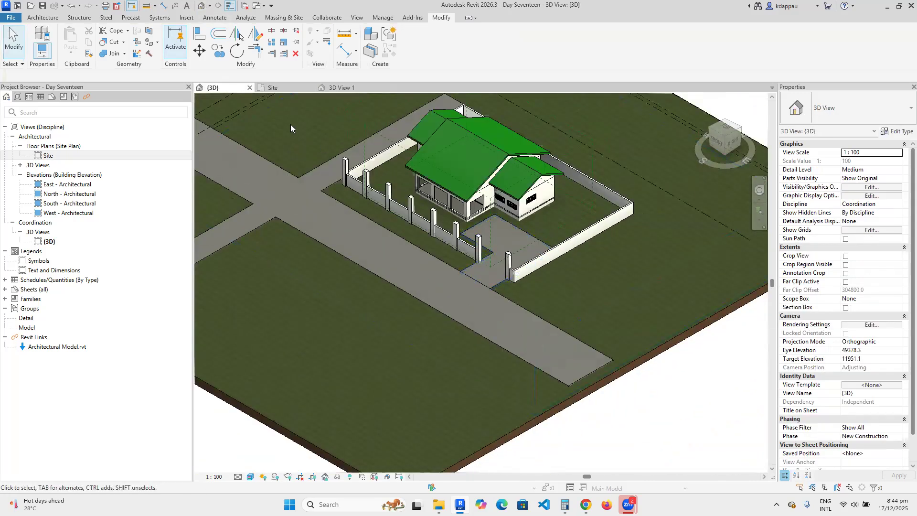
left_click(350, 166)
right_click(345, 163)
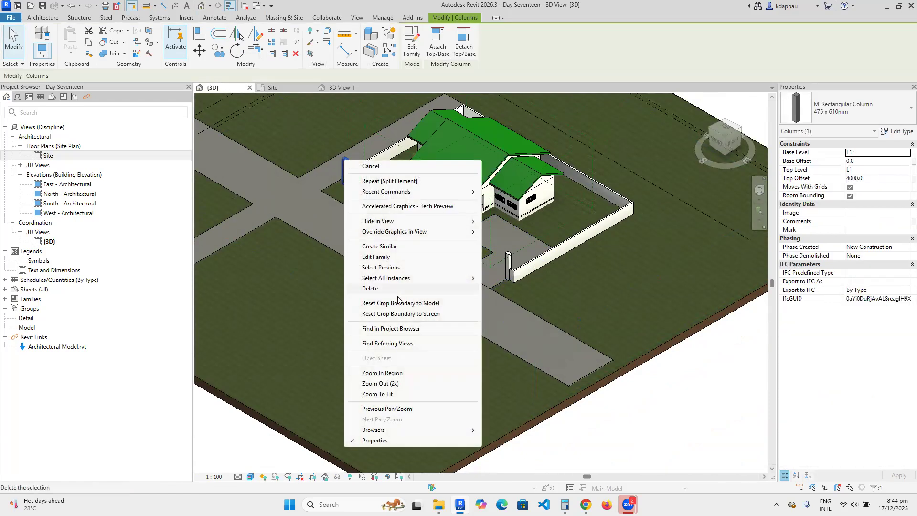
mouse_move(410, 280)
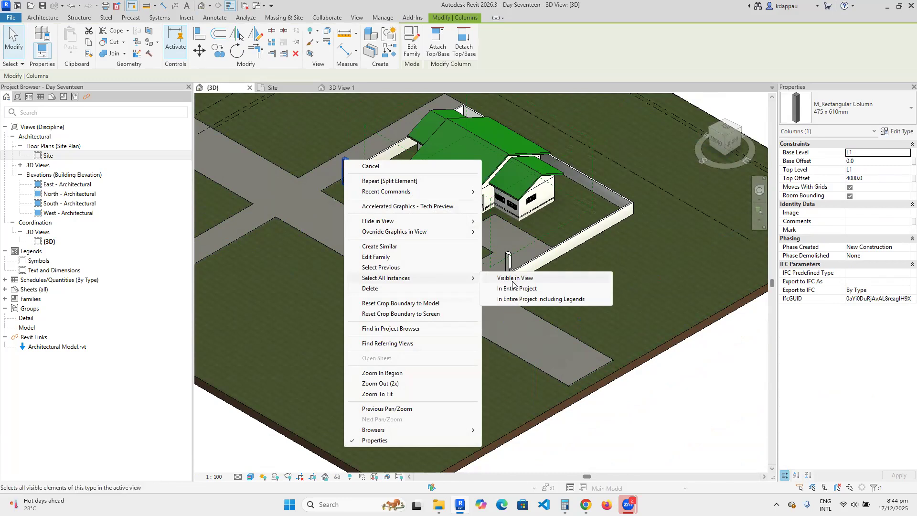
left_click(513, 281)
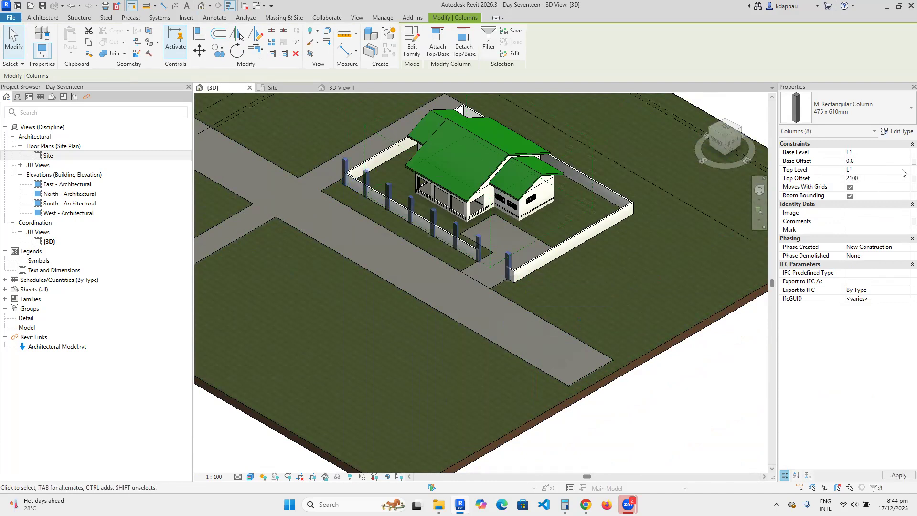
key("Escape")
Lower the front boundary wall's Unconnected Height from 1800 to 900.
scroll(450, 284, "up", 5)
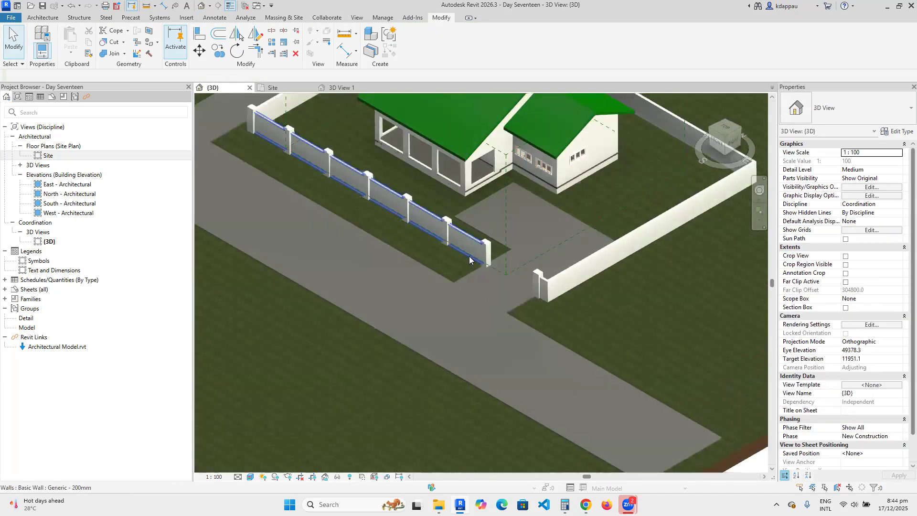
scroll(431, 251, "down", 4)
scroll(456, 258, "up", 5)
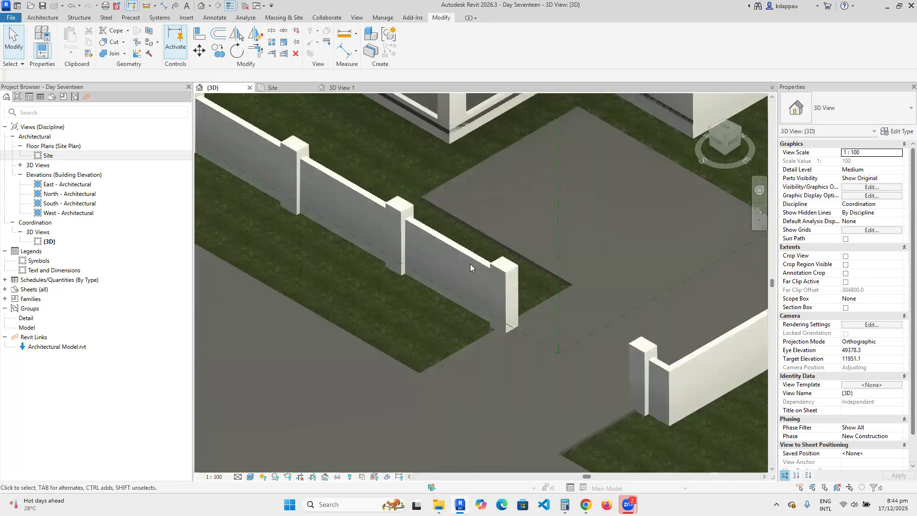
scroll(443, 254, "down", 5)
scroll(469, 253, "up", 3)
scroll(469, 253, "up", 1)
left_click(468, 254)
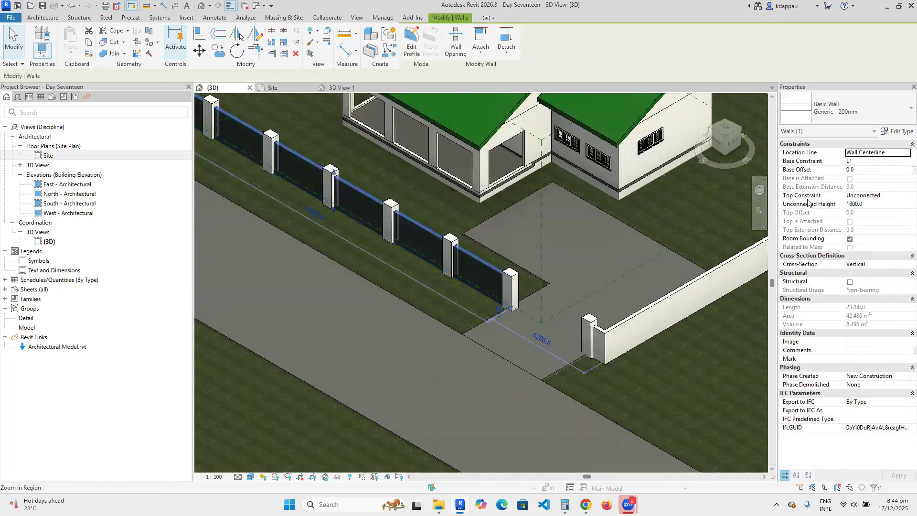
left_click(880, 205)
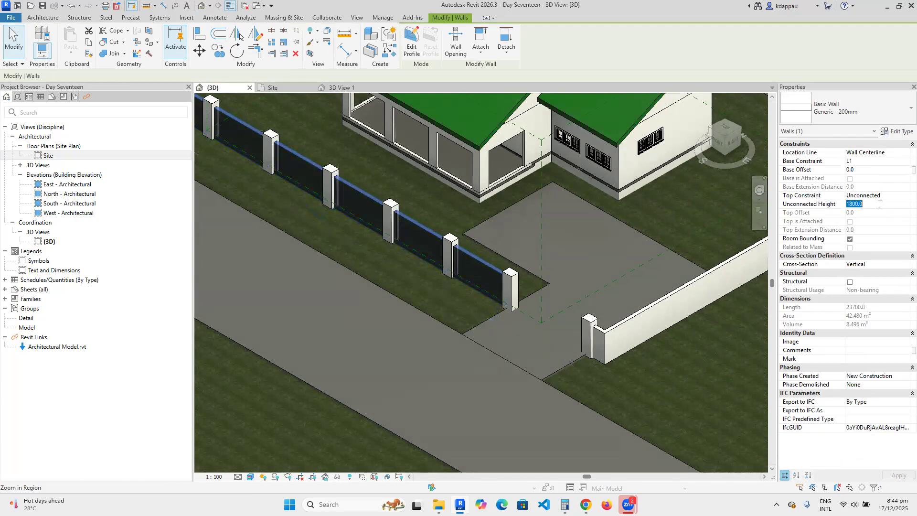
scroll(558, 305, "down", 2)
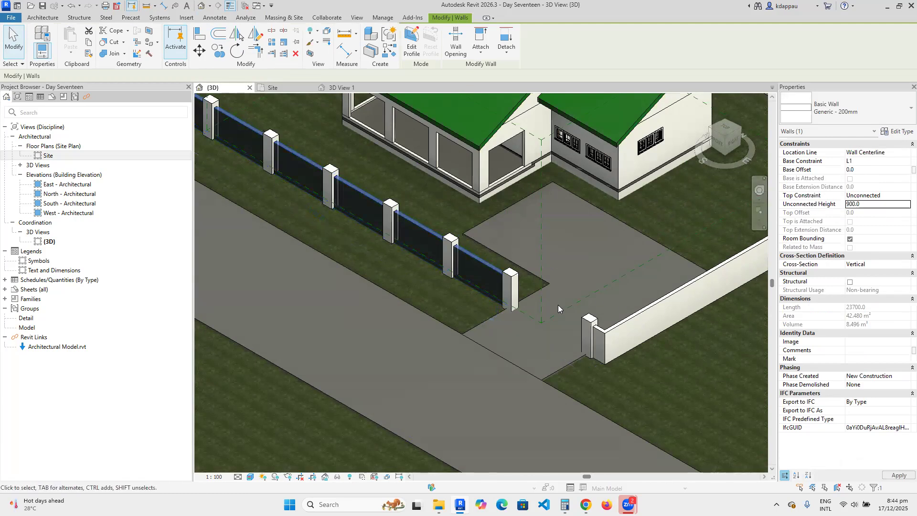
key("Escape")
Reopen the Site floor plan from the Project Browser.
scroll(240, 253, "down", 3)
scroll(268, 249, "up", 3)
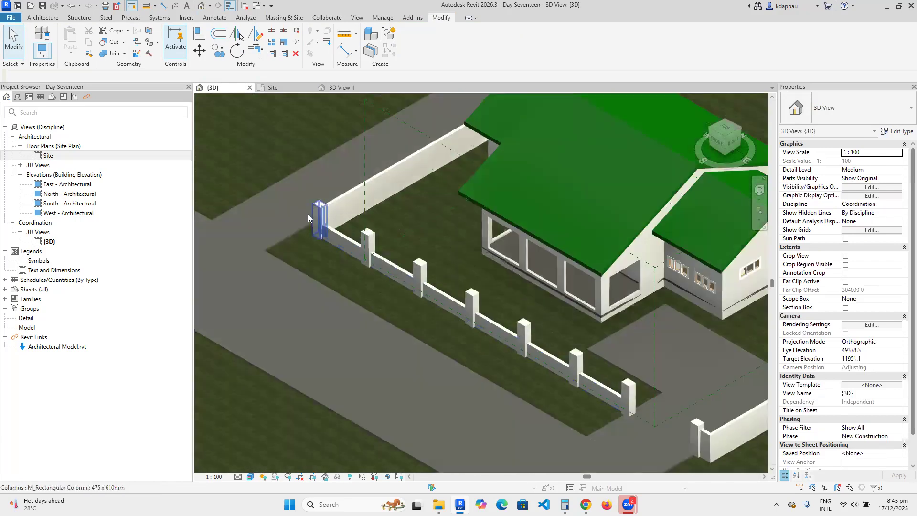
double_click(48, 157)
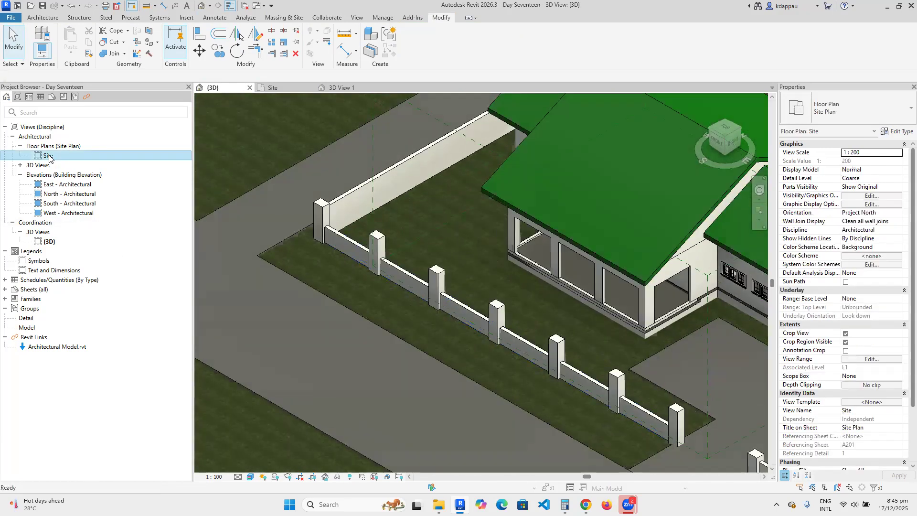
scroll(526, 310, "down", 3)
scroll(524, 308, "down", 2)
scroll(386, 310, "up", 3)
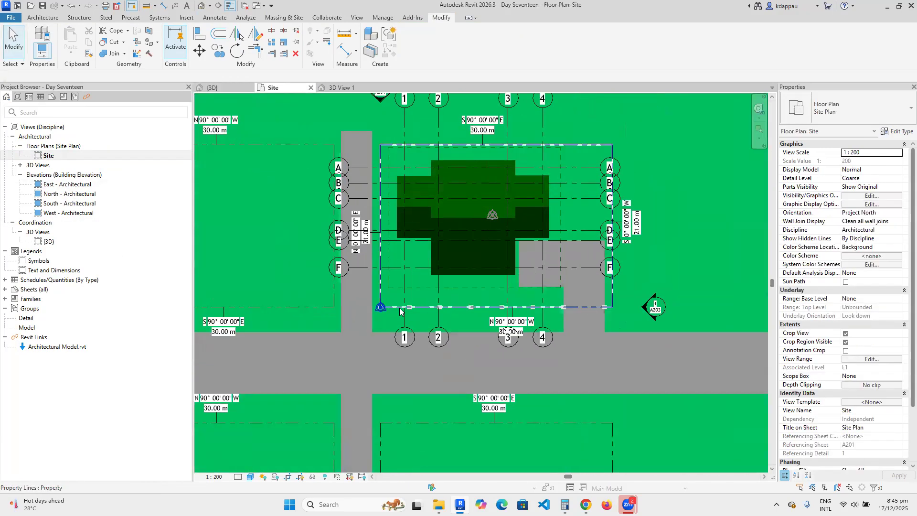
Sketch a 3090-long Handrail - Rectangular railing along the front wall between the first two piers.
left_click(43, 17)
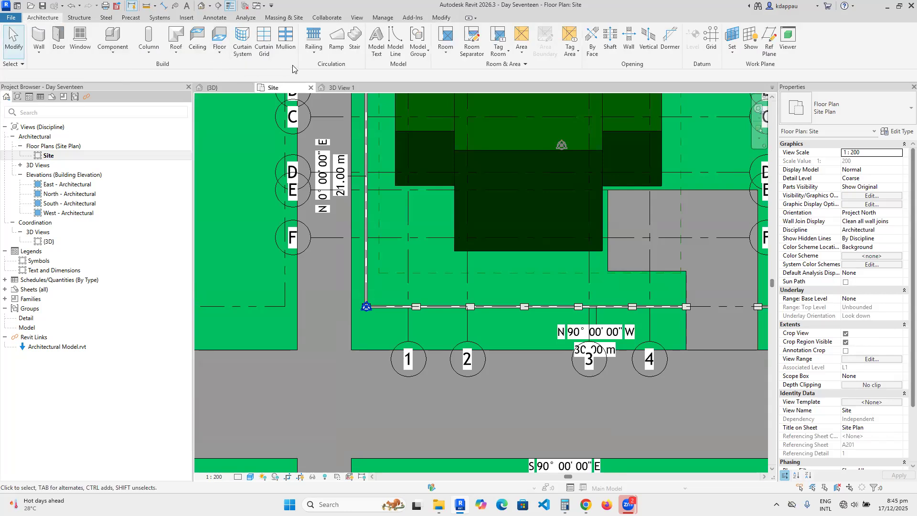
left_click(314, 52)
left_click(330, 71)
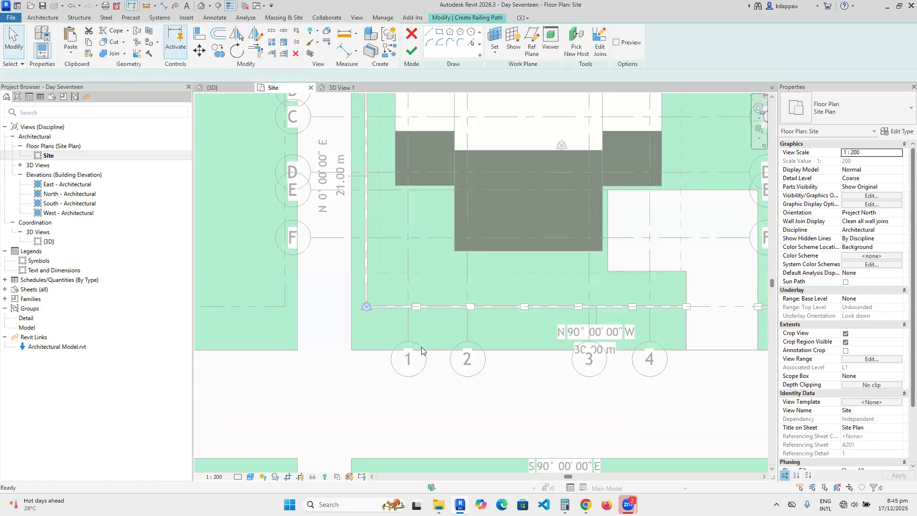
scroll(379, 306, "up", 5)
left_click(336, 306)
left_click(558, 305)
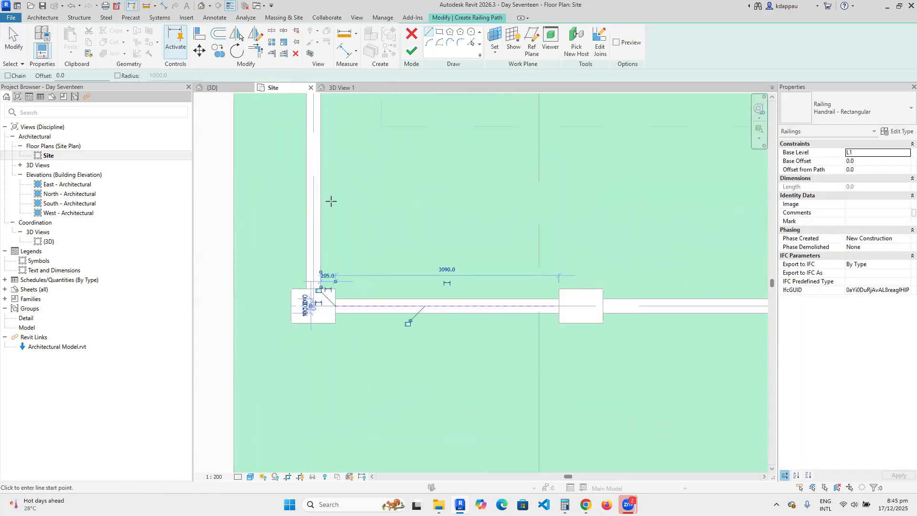
left_click(408, 55)
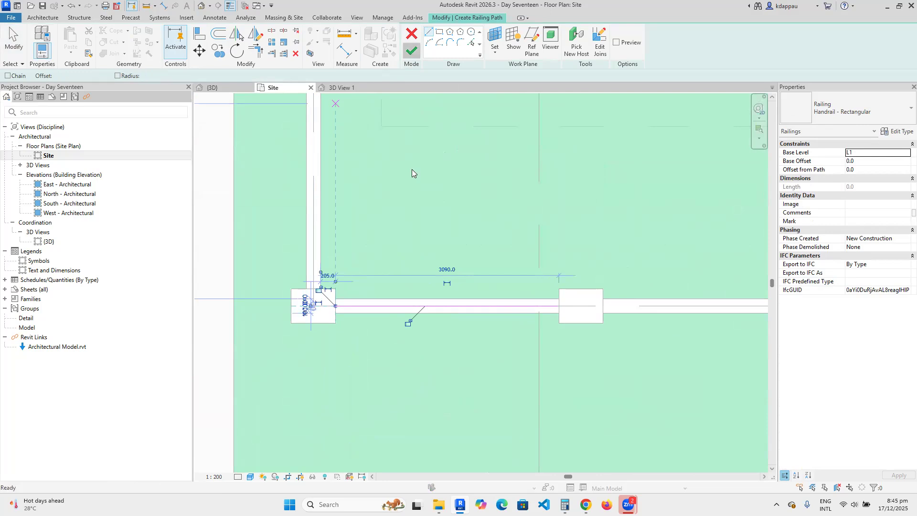
Start another railing of the same type with Create Similar.
right_click(418, 235)
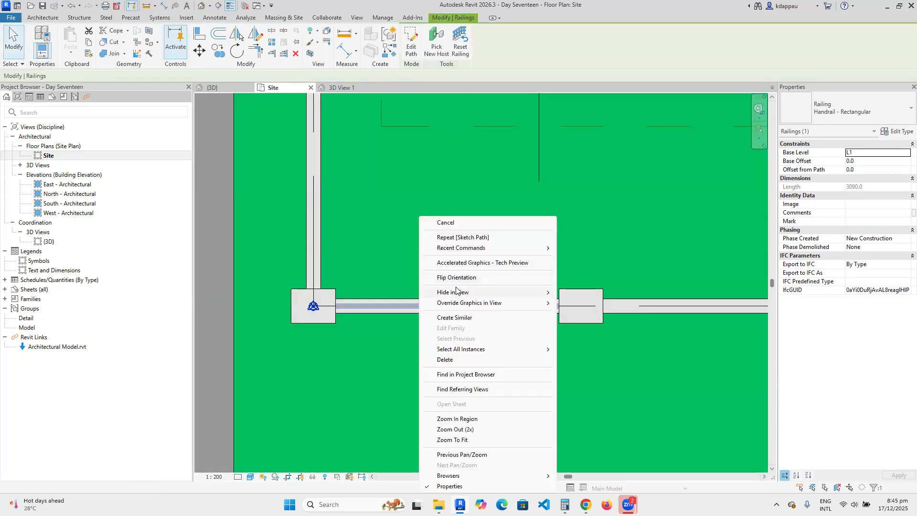
left_click(458, 317)
scroll(374, 287, "down", 2)
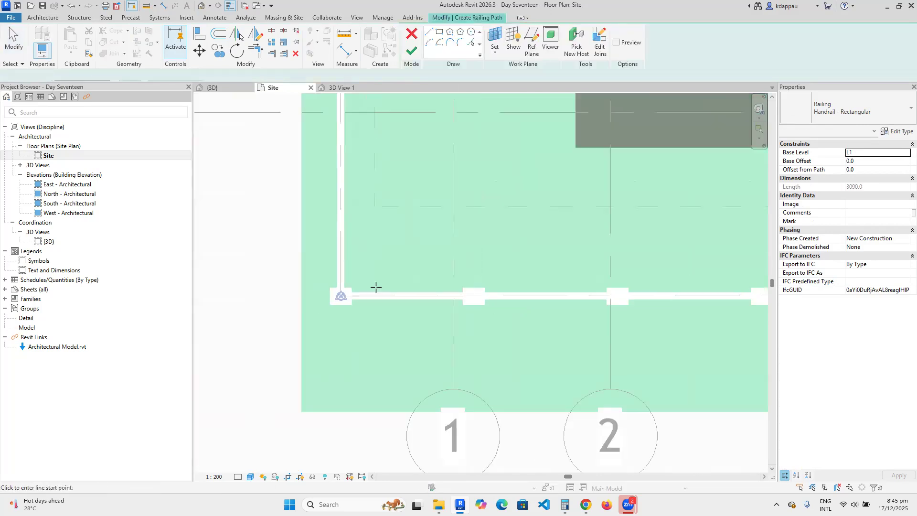
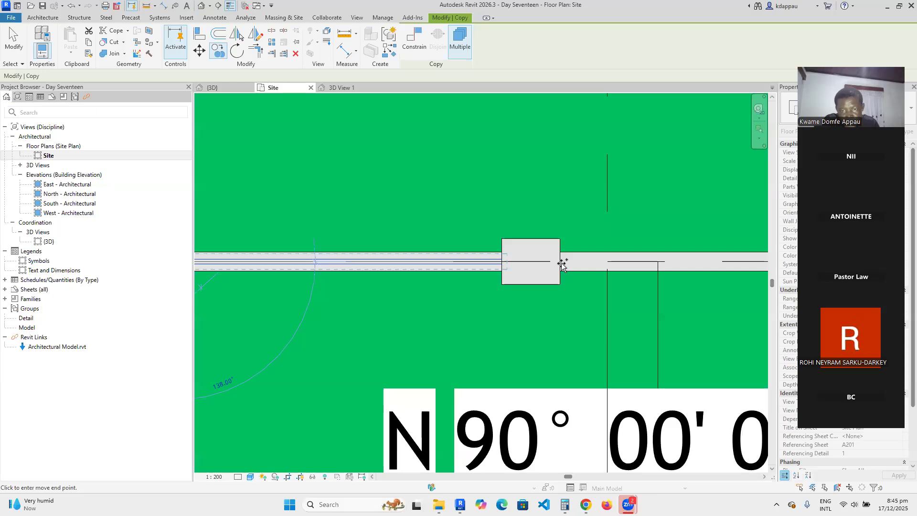
Copy the front-fence railing with CO onto the next two wall panels between the piers.
right_click(467, 227)
left_click(466, 223)
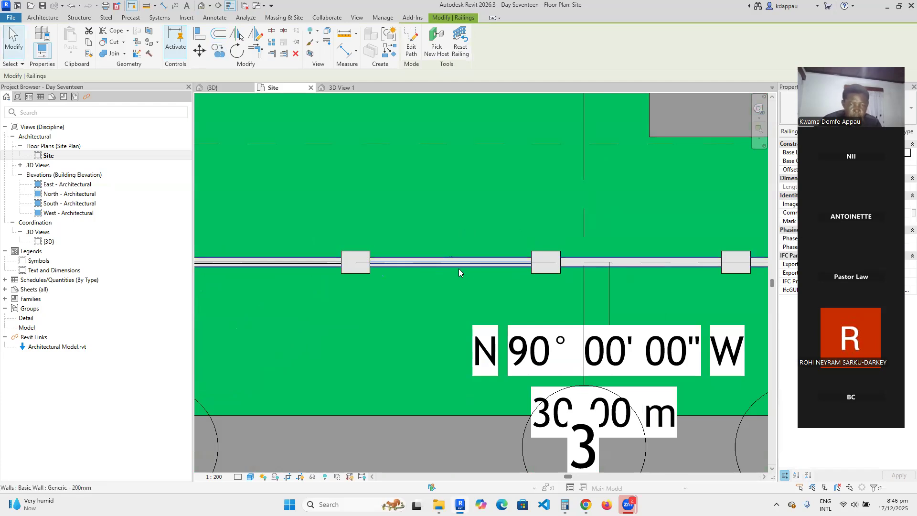
key("c")
key("c")
scroll(361, 268, "up", 2)
left_click(362, 268)
scroll(434, 255, "down", 2)
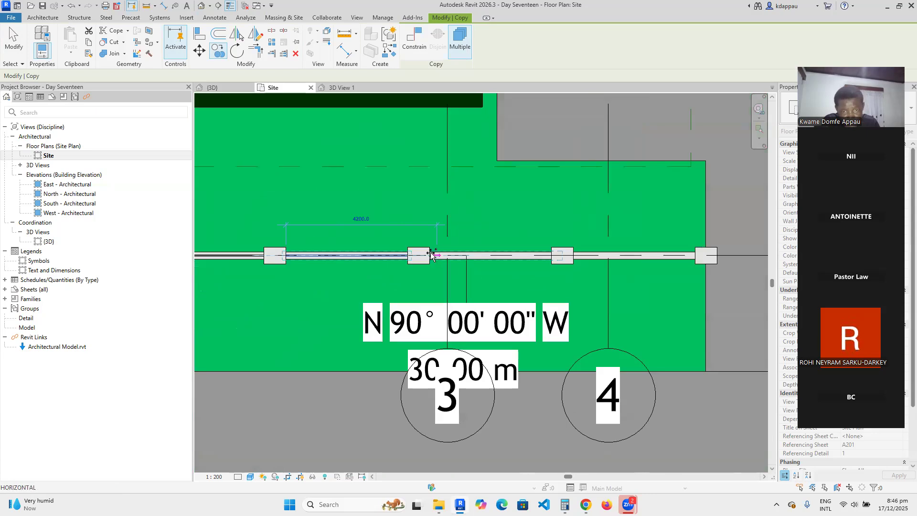
left_click(430, 254)
middle_click_drag(549, 266, 500, 266)
scroll(499, 266, "up", 2)
left_click(538, 252)
key("Escape")
key("Escape")
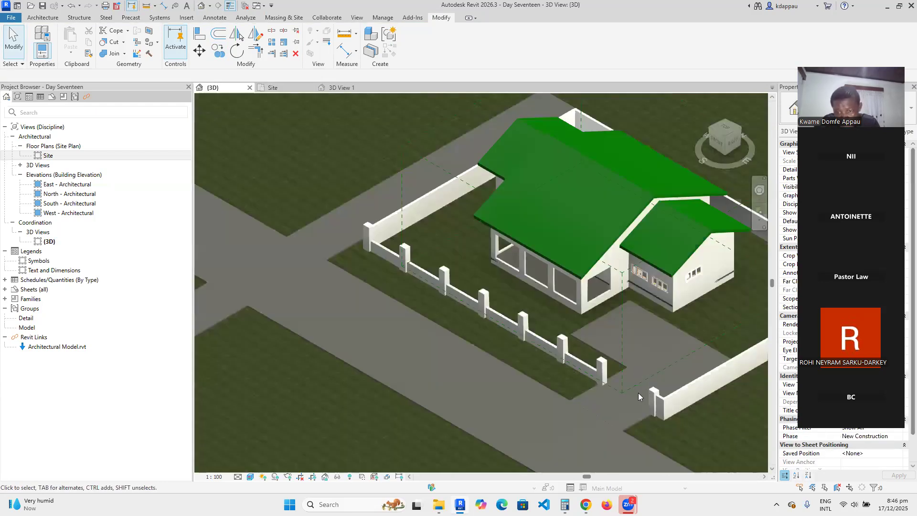
Select all instances of the fence railing and set their Base Offset to 900.
left_click(494, 321)
scroll(494, 322, "up", 6)
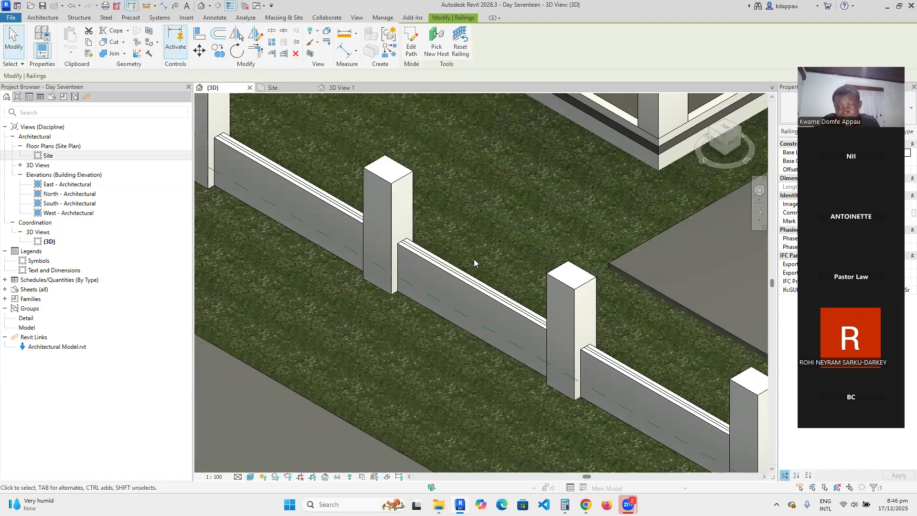
right_click(534, 330)
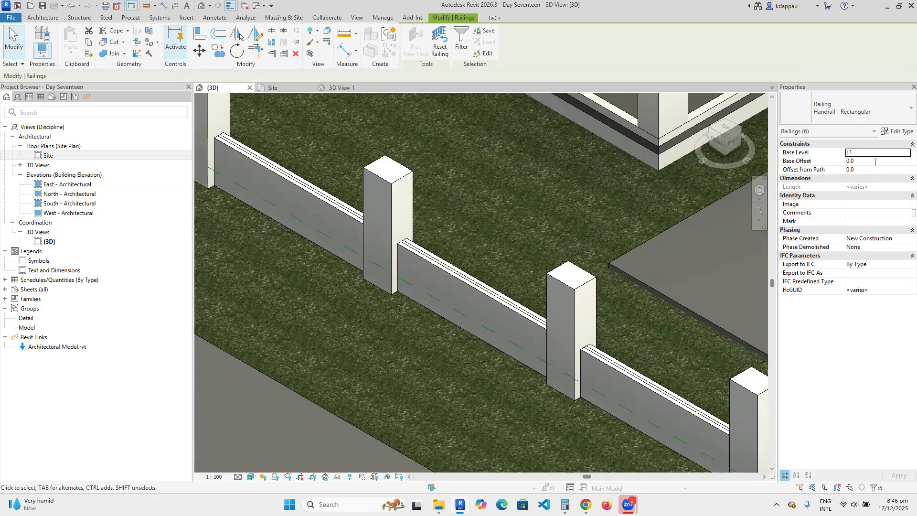
type("900")
left_click(436, 341)
scroll(433, 338, "down", 4)
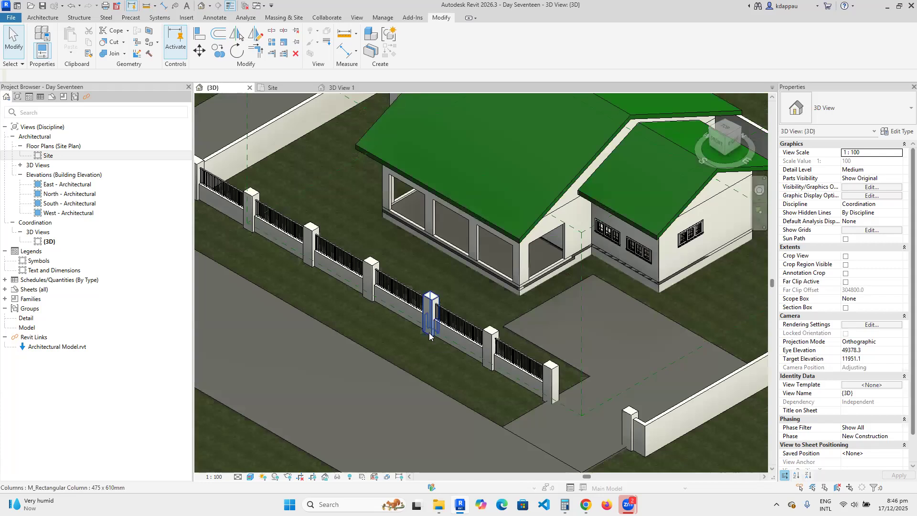
Inspect the raised railings along the front fence in the 3D view.
scroll(272, 262, "down", 4)
scroll(302, 249, "up", 5)
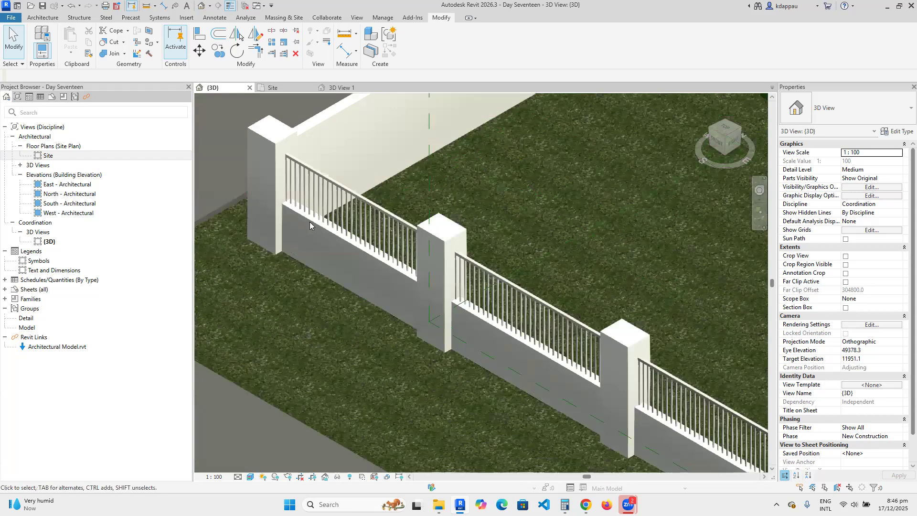
scroll(322, 208, "up", 2)
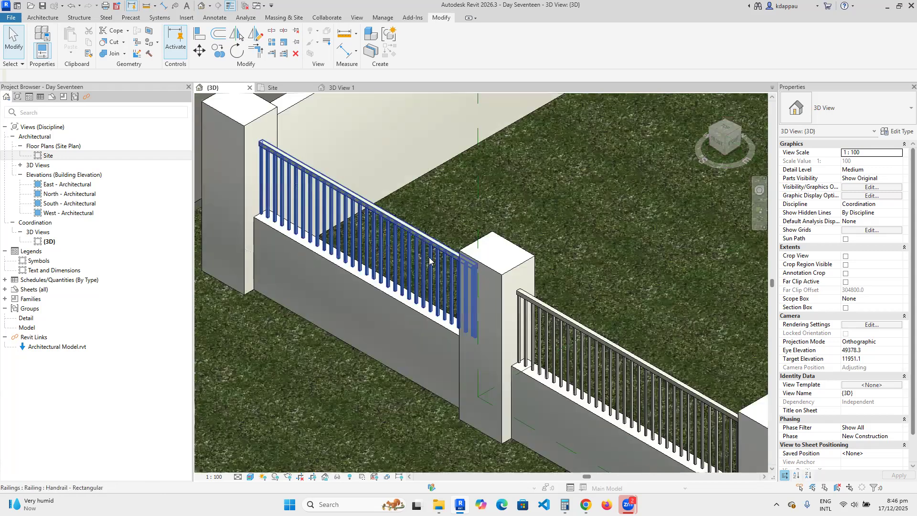
scroll(337, 260, "down", 4)
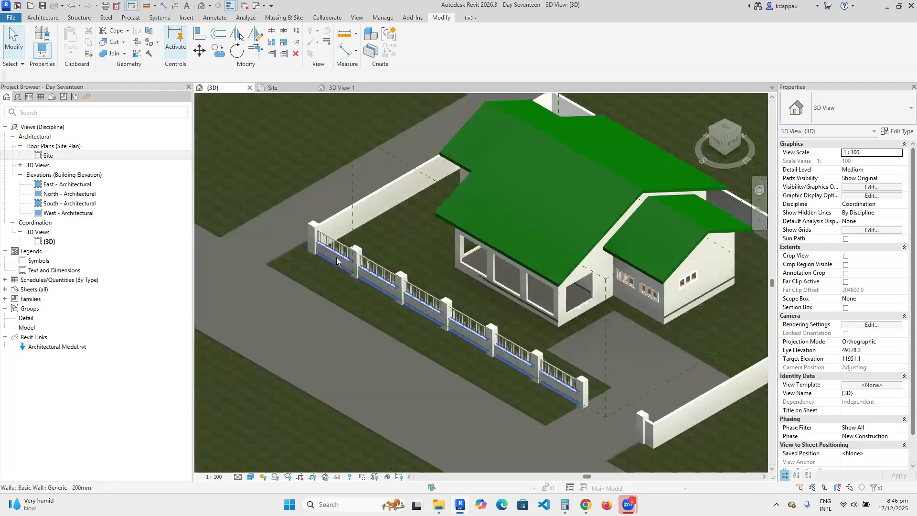
scroll(485, 303, "down", 3)
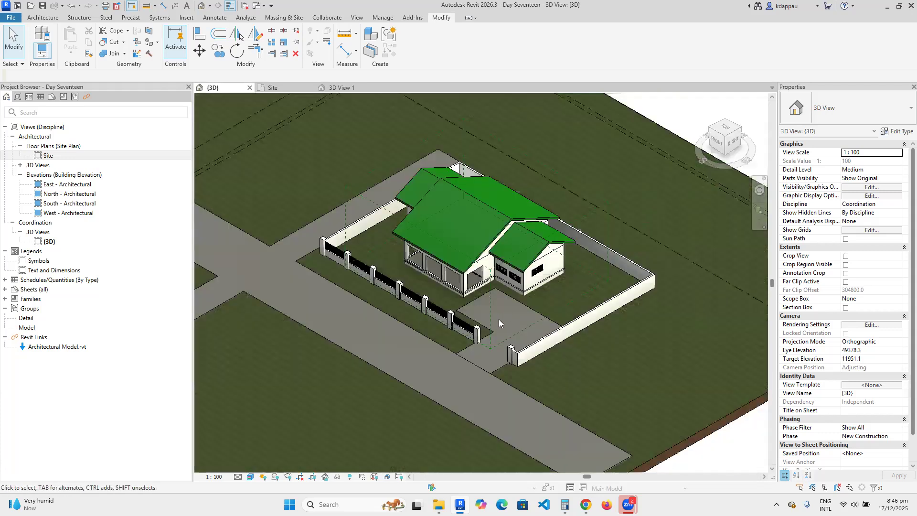
scroll(537, 357, "up", 2)
scroll(542, 288, "down", 2)
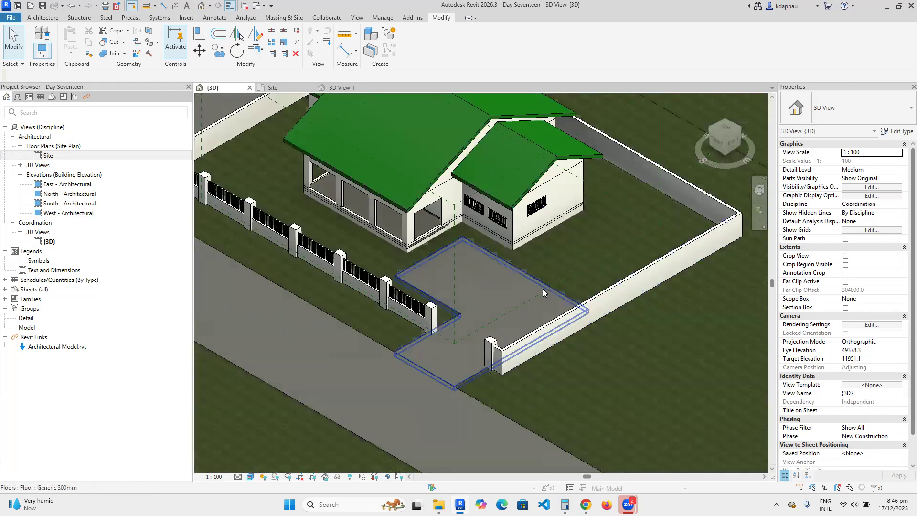
scroll(466, 364, "down", 2)
scroll(456, 369, "up", 2)
scroll(456, 369, "down", 3)
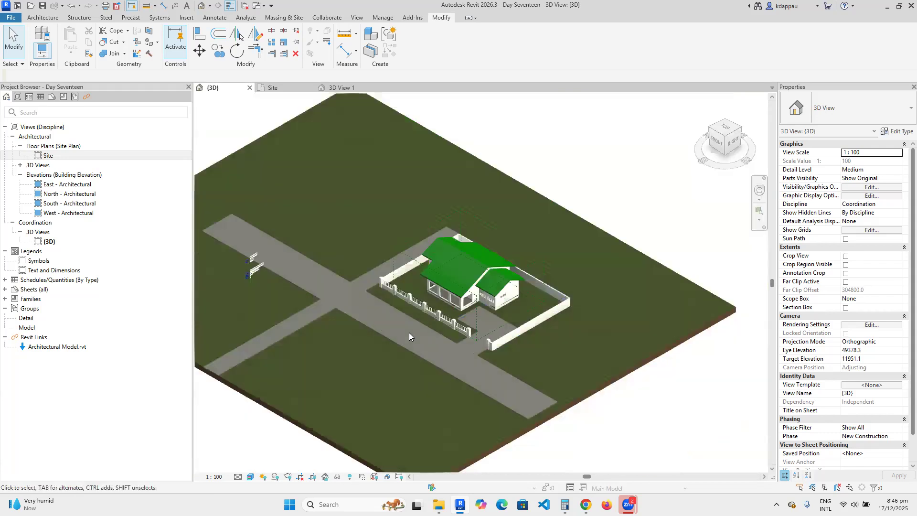
scroll(418, 309, "up", 2)
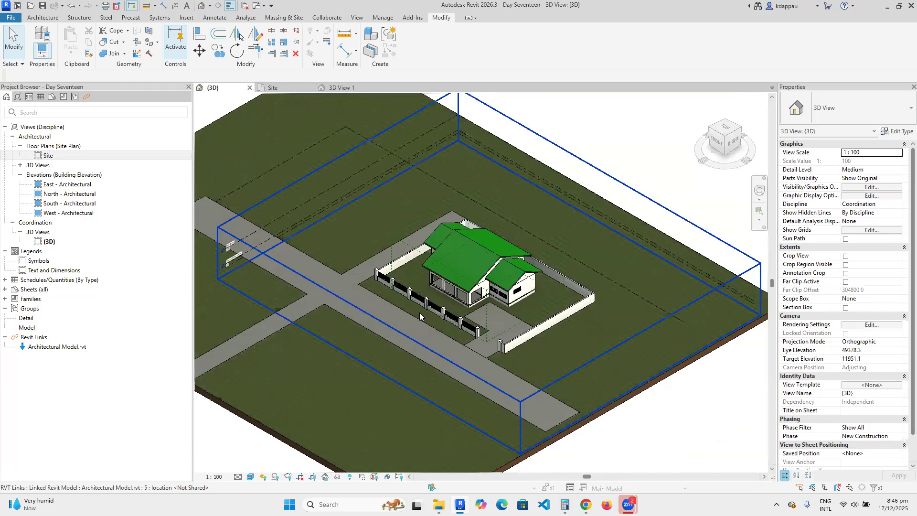
scroll(420, 317, "up", 2)
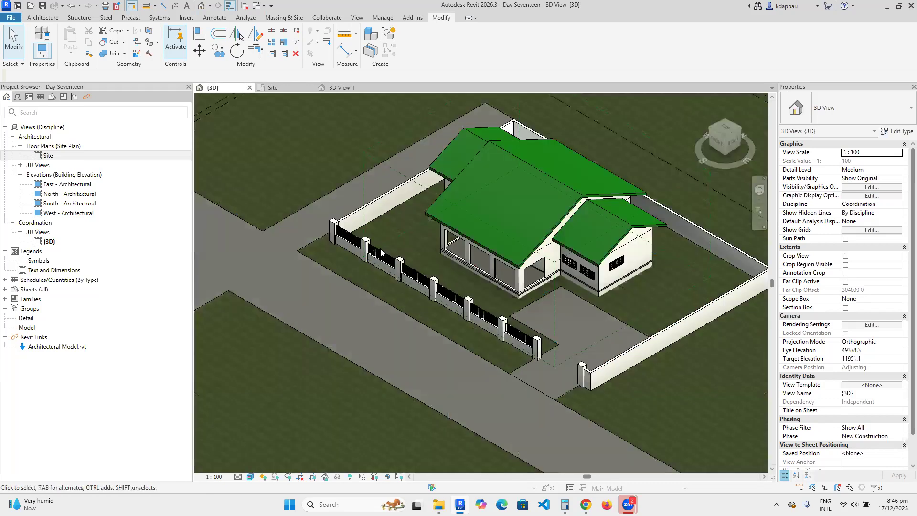
scroll(363, 238, "up", 3)
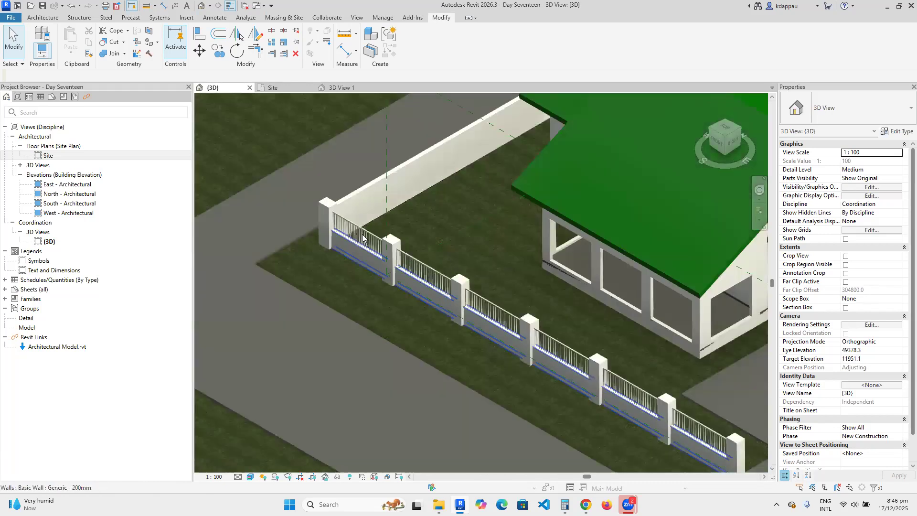
left_click(369, 250)
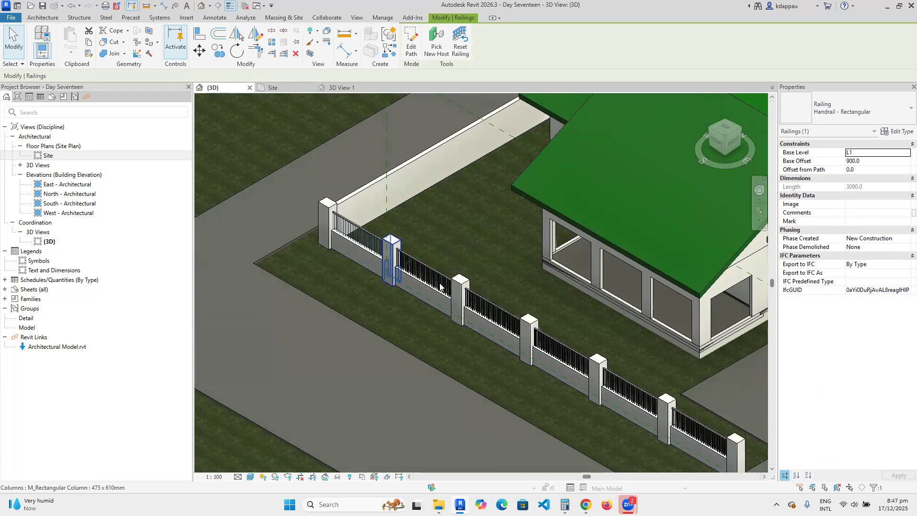
left_click(350, 320)
Delete the railing on the second front-fence panel.
middle_click_drag(375, 273, 378, 327)
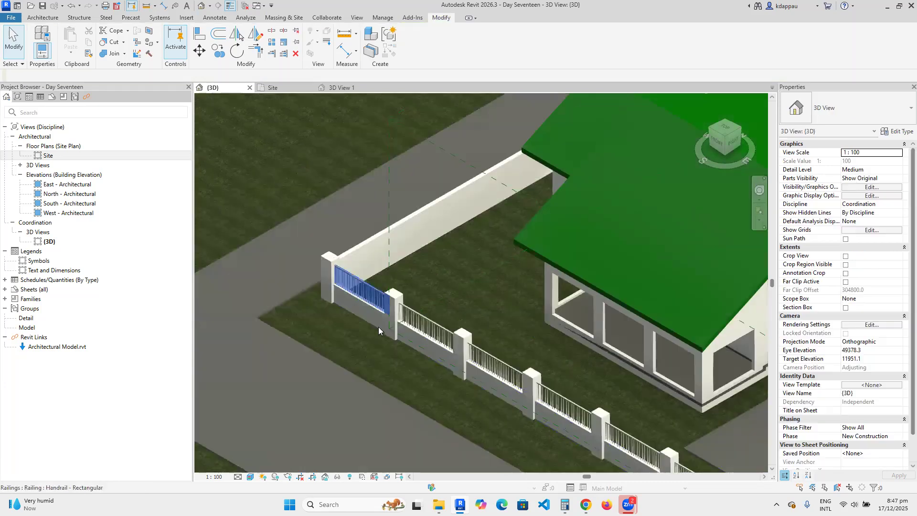
scroll(383, 287, "up", 1)
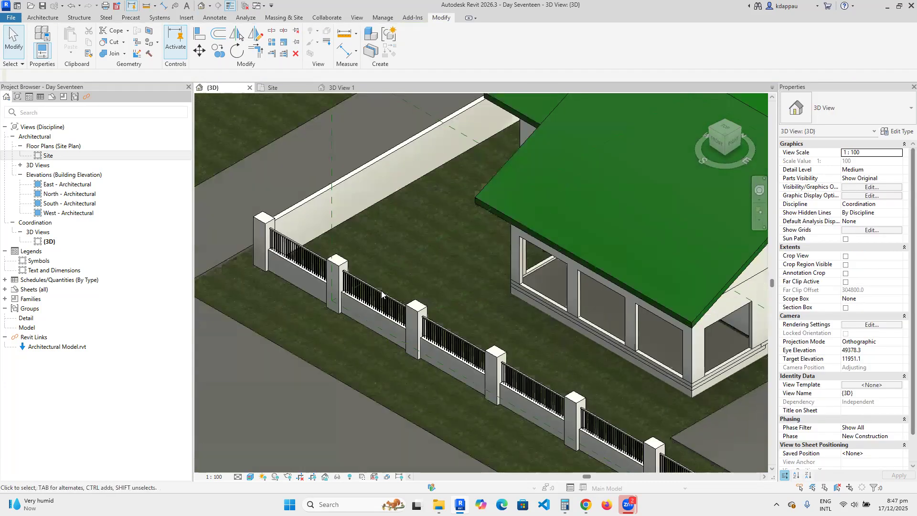
left_click(381, 293)
key("Delete")
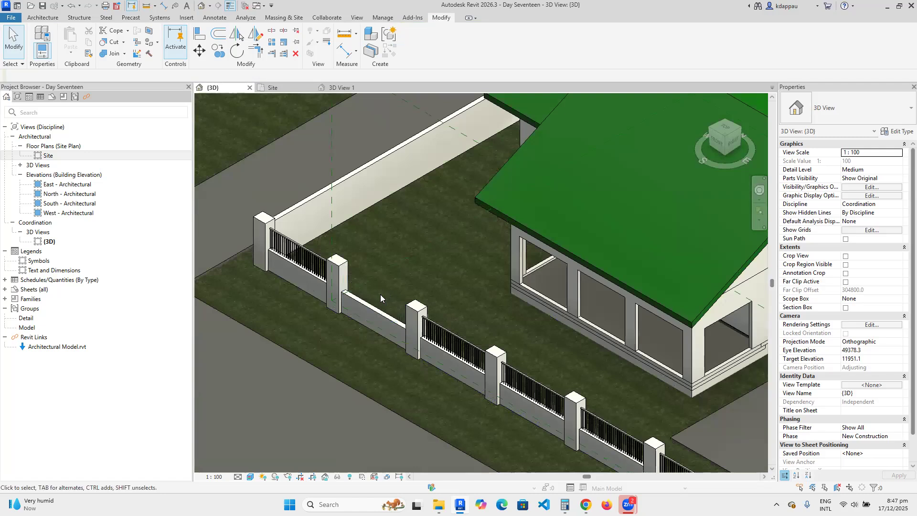
left_click(46, 18)
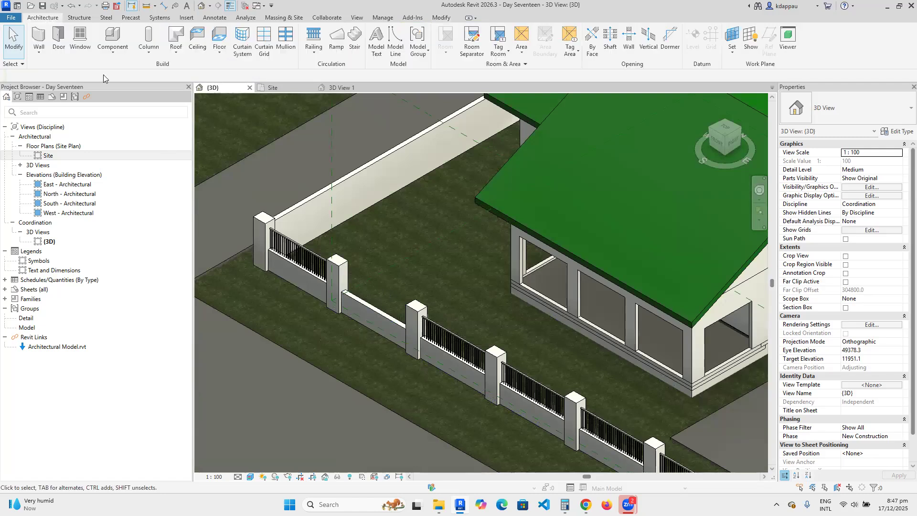
Sketch a 3400 mm railing path along the bare panel between the piers and finish it.
left_click(314, 50)
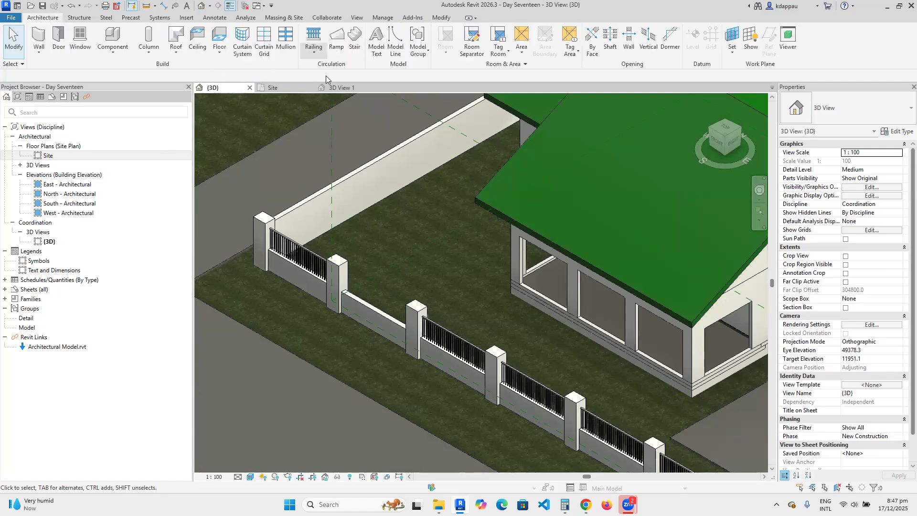
left_click(330, 69)
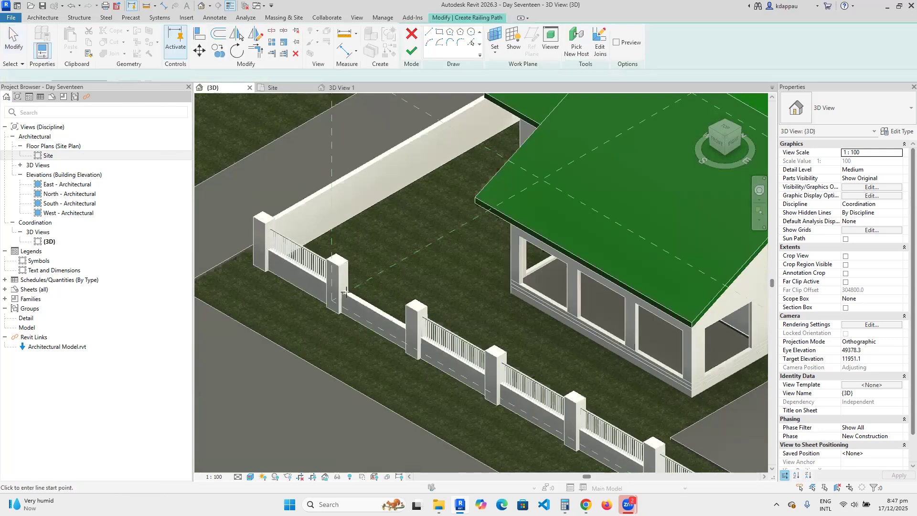
scroll(347, 291, "up", 2)
left_click(339, 327)
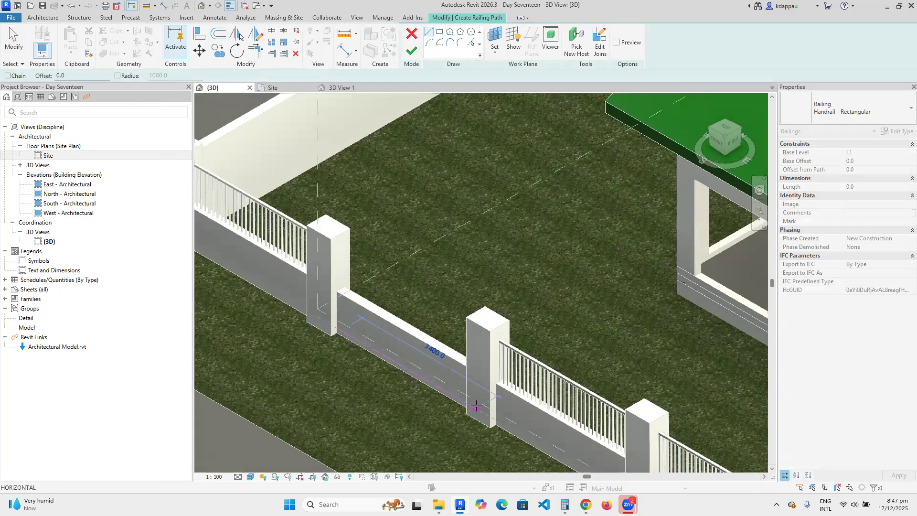
left_click(467, 370)
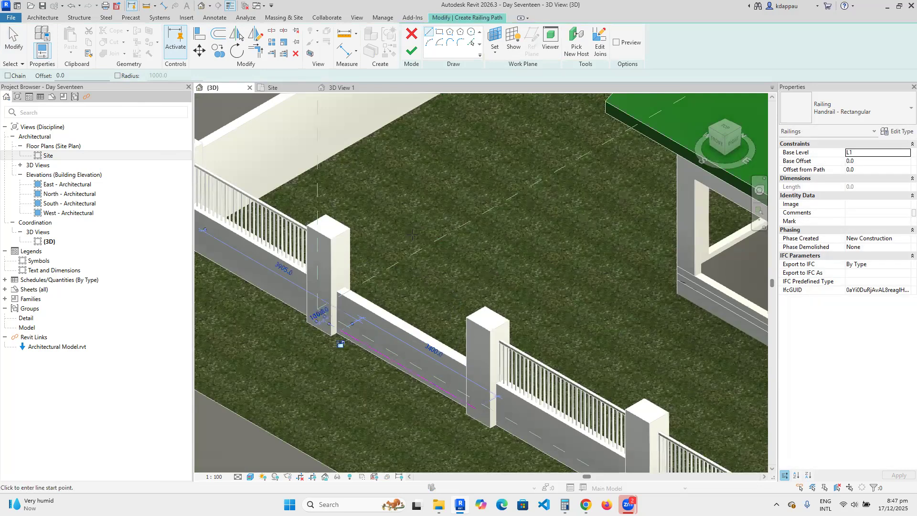
left_click(411, 50)
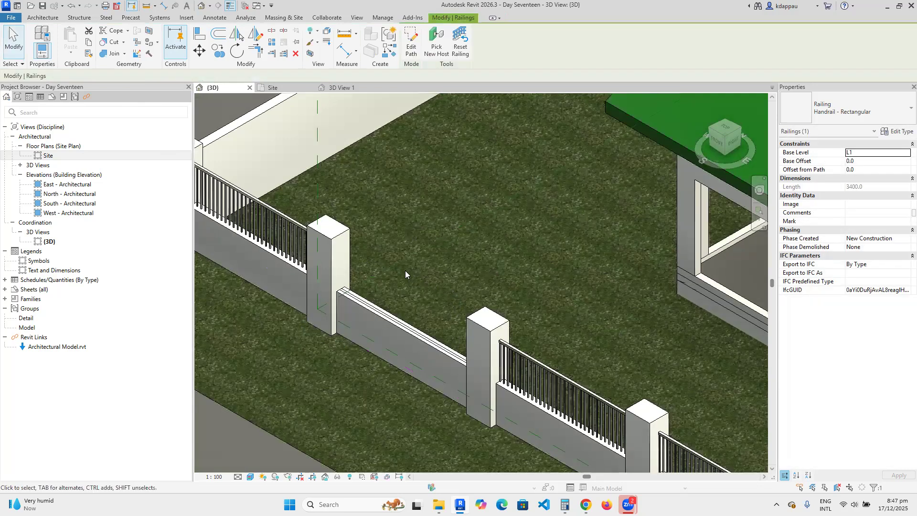
scroll(354, 290, "up", 3)
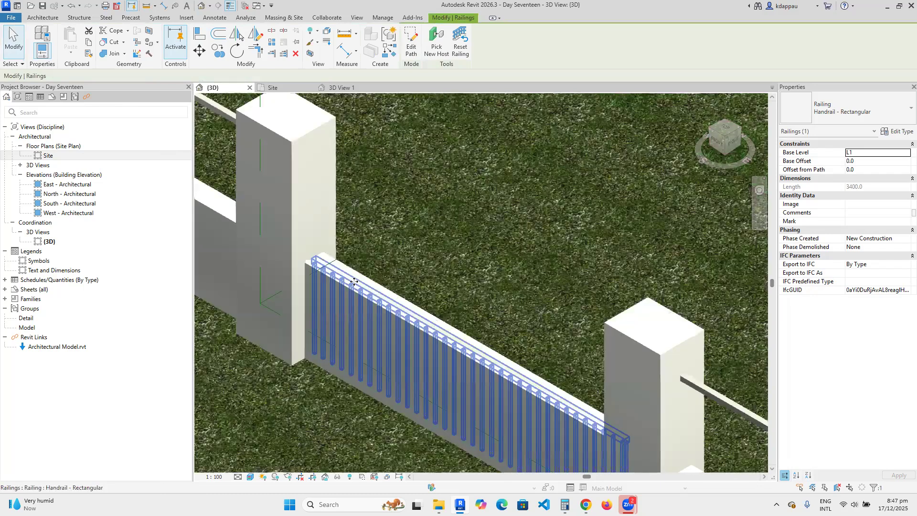
scroll(360, 294, "down", 3)
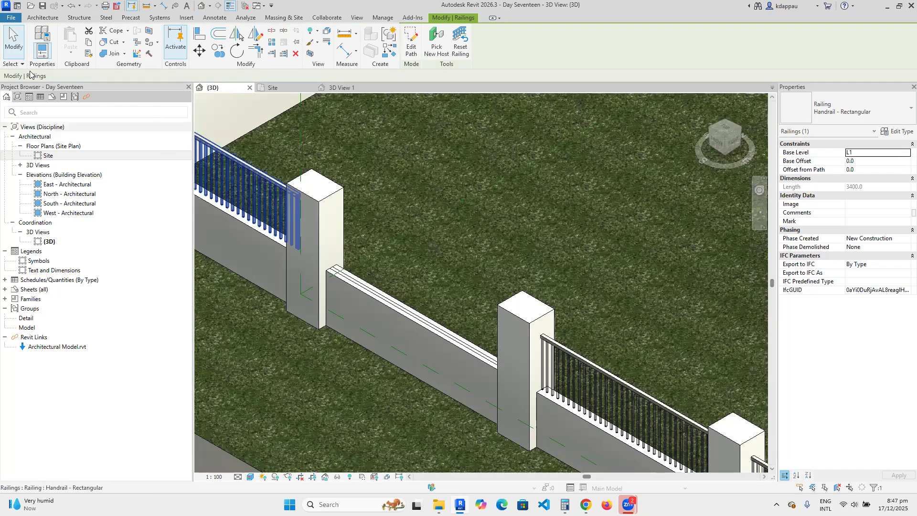
key("Escape")
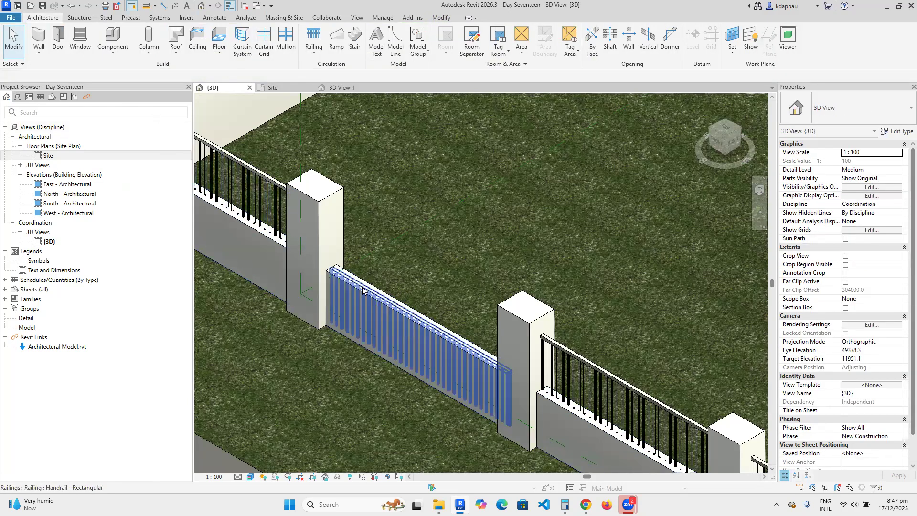
Set the new railing's Base Offset to 900.
left_click(362, 289)
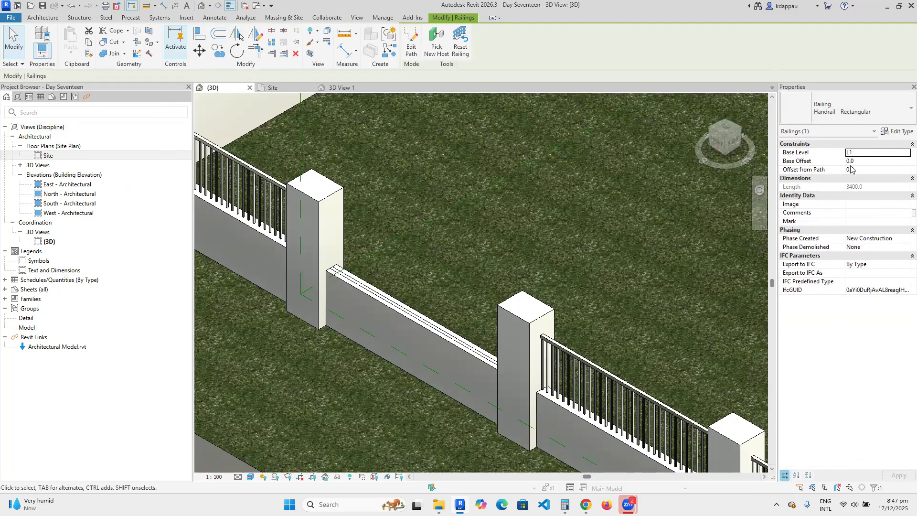
left_click(861, 159)
type("900")
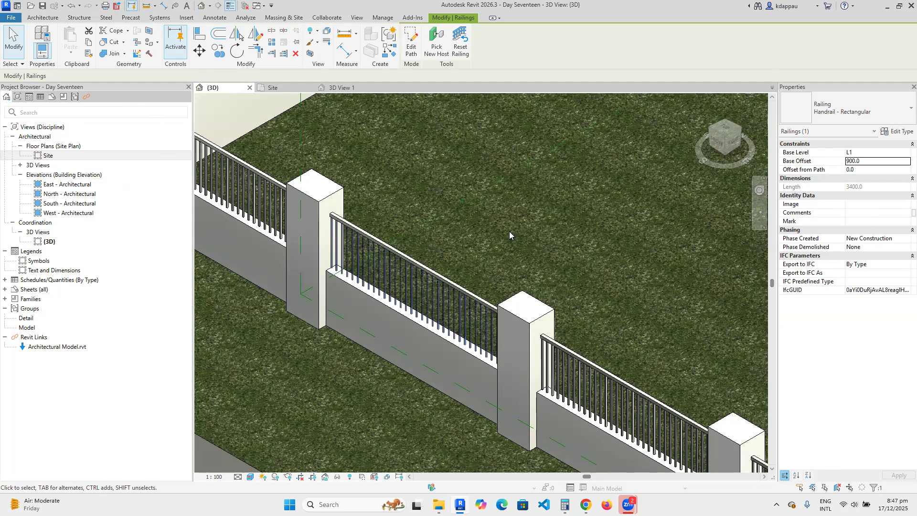
key("Escape")
scroll(431, 298, "down", 1)
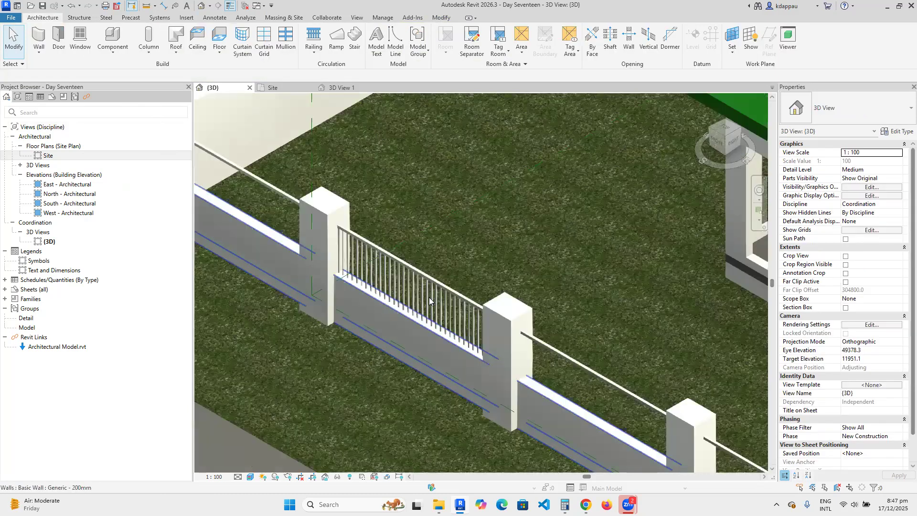
Open the Site plan under Floor Plans in the Project Browser.
scroll(428, 295, "down", 2)
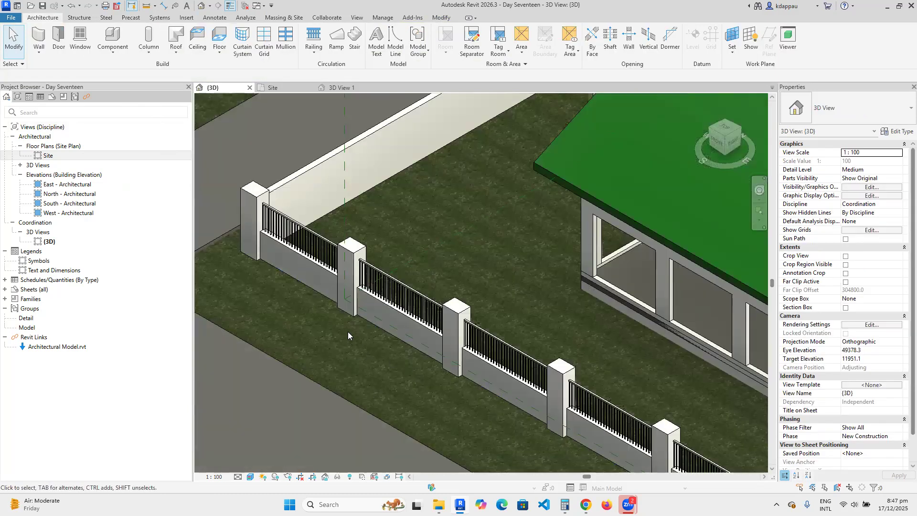
scroll(348, 332, "down", 6)
scroll(470, 398, "up", 2)
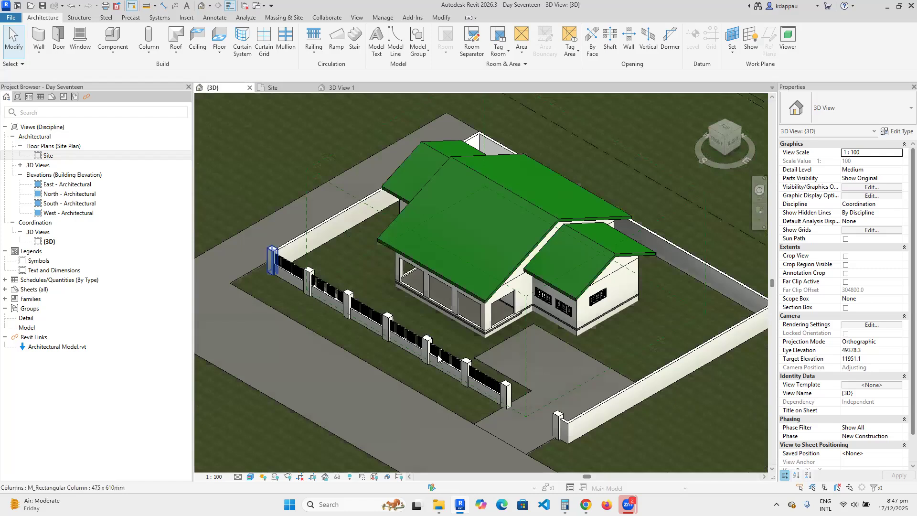
scroll(525, 360, "down", 3)
scroll(532, 343, "up", 3)
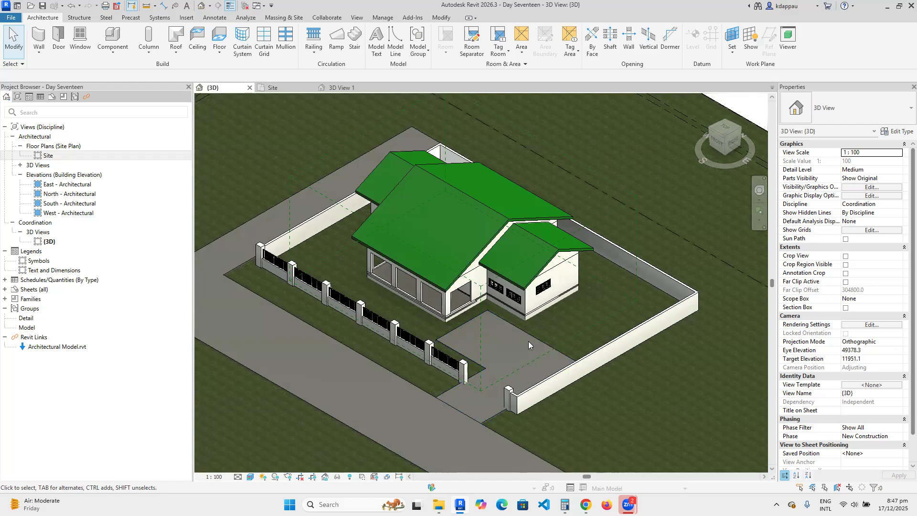
scroll(492, 365, "down", 3)
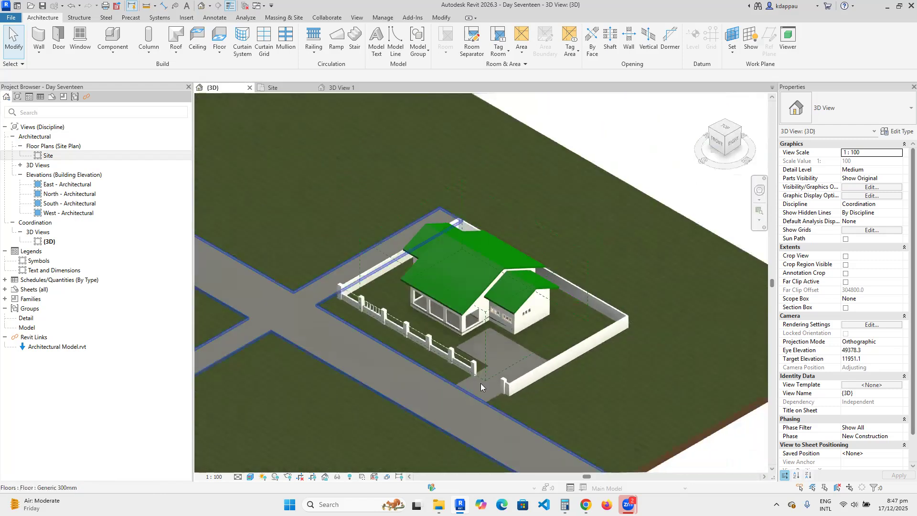
scroll(523, 315, "up", 4)
scroll(472, 336, "down", 3)
scroll(449, 344, "up", 4)
scroll(309, 306, "down", 4)
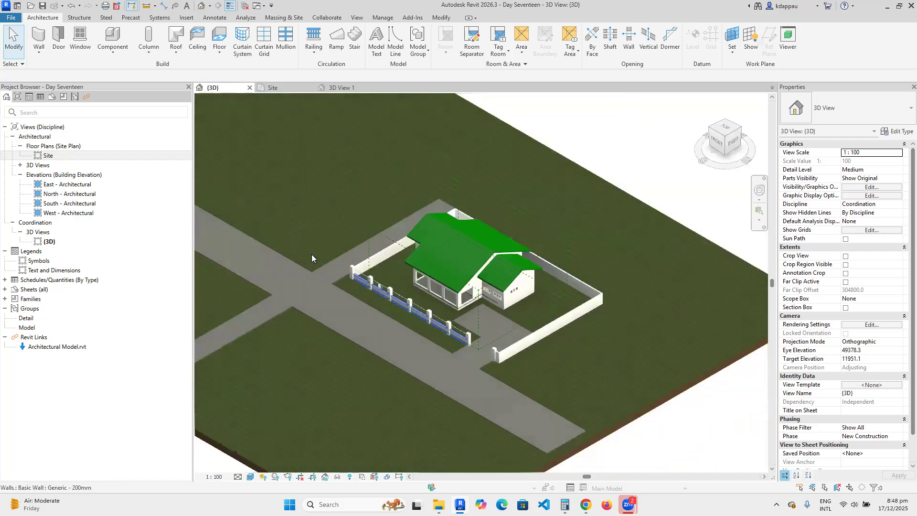
scroll(347, 297, "up", 2)
scroll(346, 295, "down", 2)
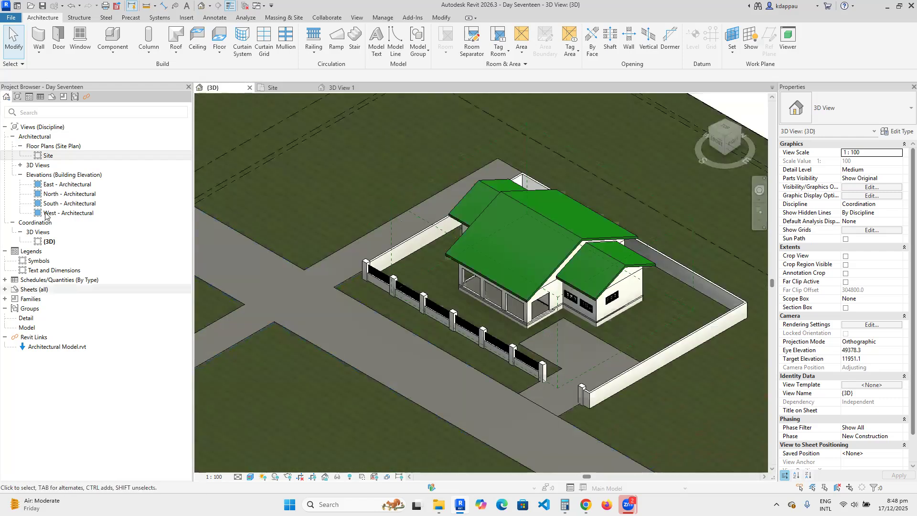
double_click(48, 155)
scroll(420, 300, "down", 5)
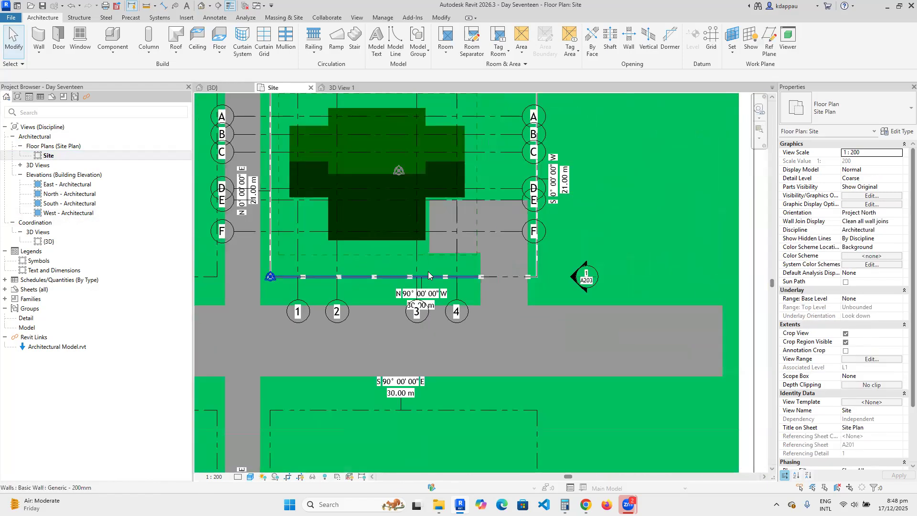
Start a floor similar to the road floor and sketch a rectangle along the road edge.
scroll(516, 305, "up", 2)
left_click(525, 282)
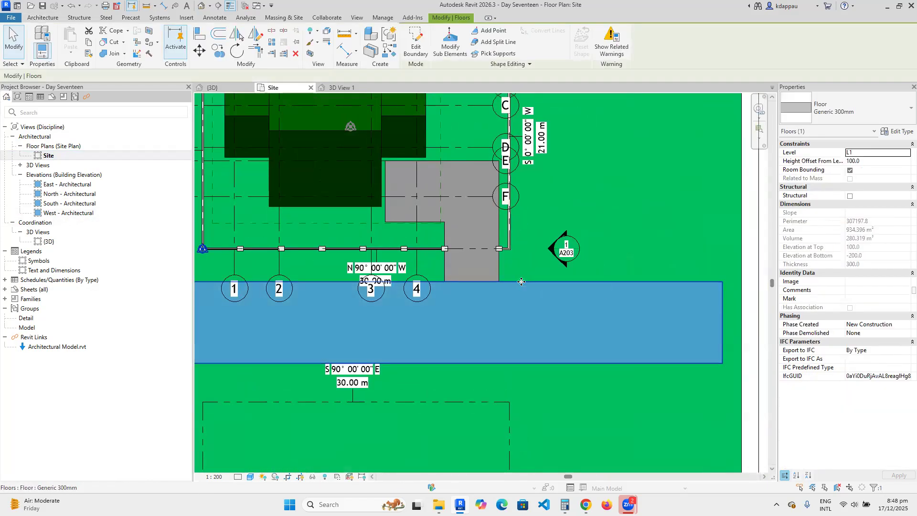
right_click(522, 283)
left_click(559, 106)
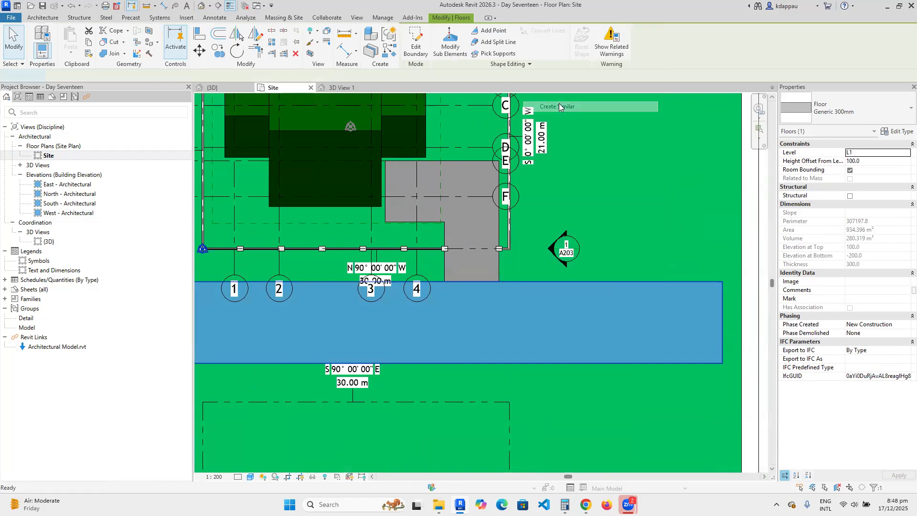
left_click(491, 31)
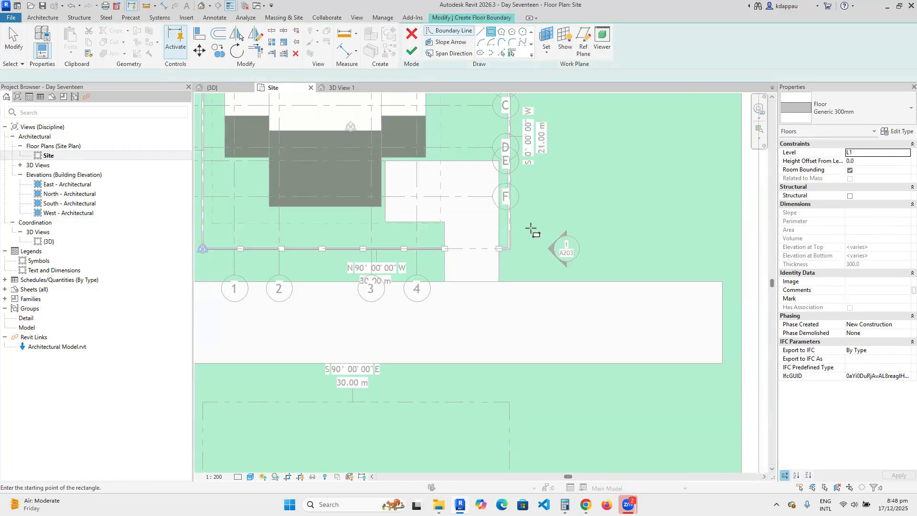
scroll(532, 229, "down", 3)
scroll(492, 256, "up", 3)
scroll(492, 256, "up", 2)
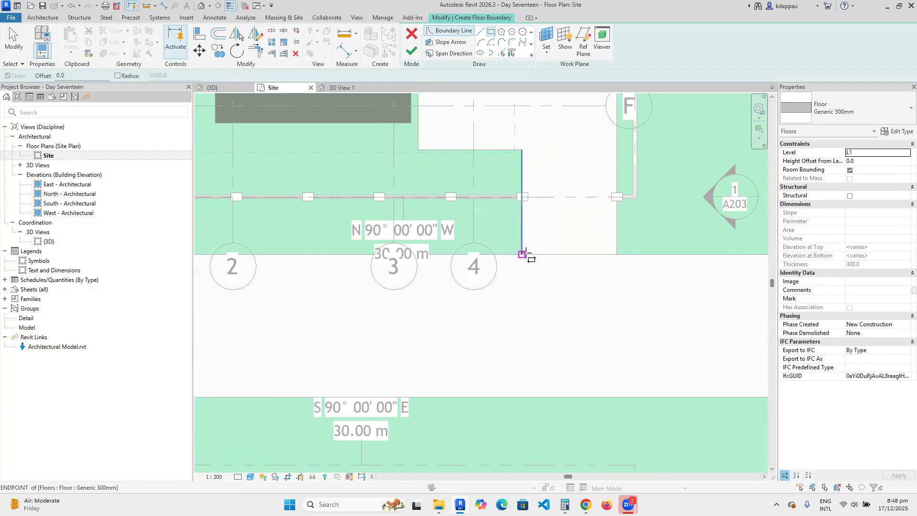
left_click(526, 254)
scroll(525, 255, "down", 2)
scroll(291, 234, "up", 2)
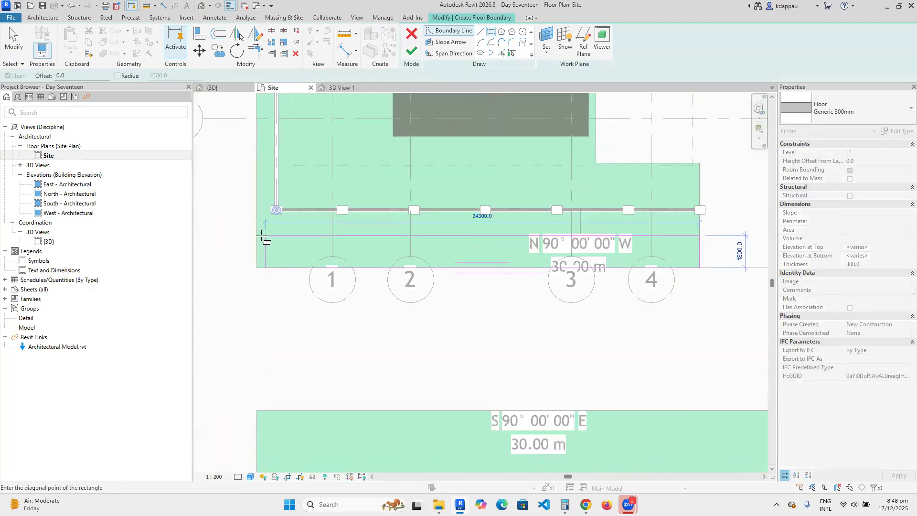
left_click(275, 236)
right_click(304, 228)
left_click(310, 238)
Set the pavement rectangle's width to 1500.
left_click(310, 236)
left_click(228, 250)
type("1500")
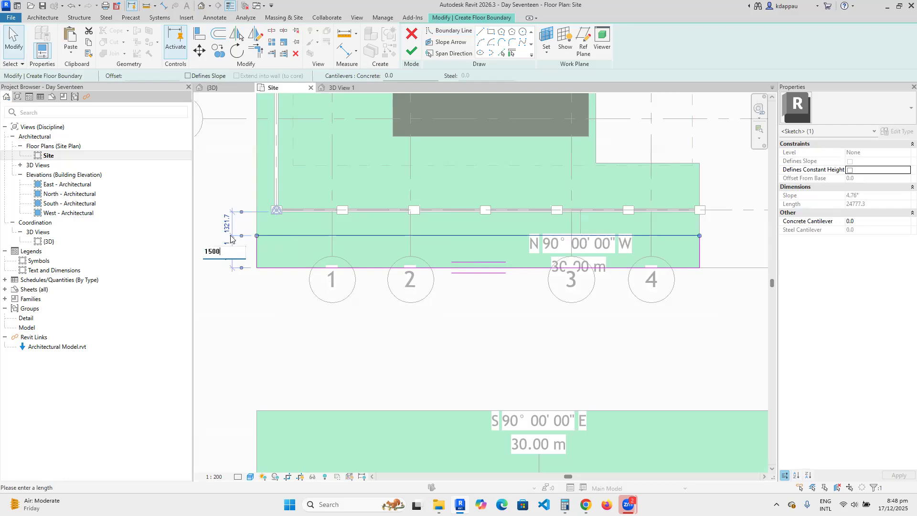
key("Return")
scroll(415, 338, "down", 4)
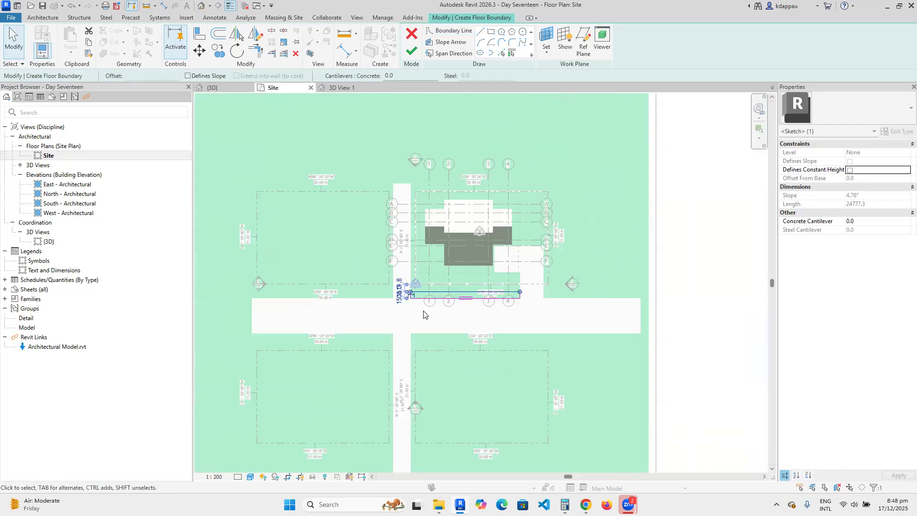
scroll(424, 254, "up", 4)
left_click(317, 252)
scroll(317, 252, "down", 3)
scroll(342, 258, "up", 2)
Copy the pavement rectangle to the left lot and align its end with the upper line.
mouse_move(343, 258)
left_mouse_down()
mouse_move(473, 288)
mouse_move(641, 305)
left_mouse_up()
key("c")
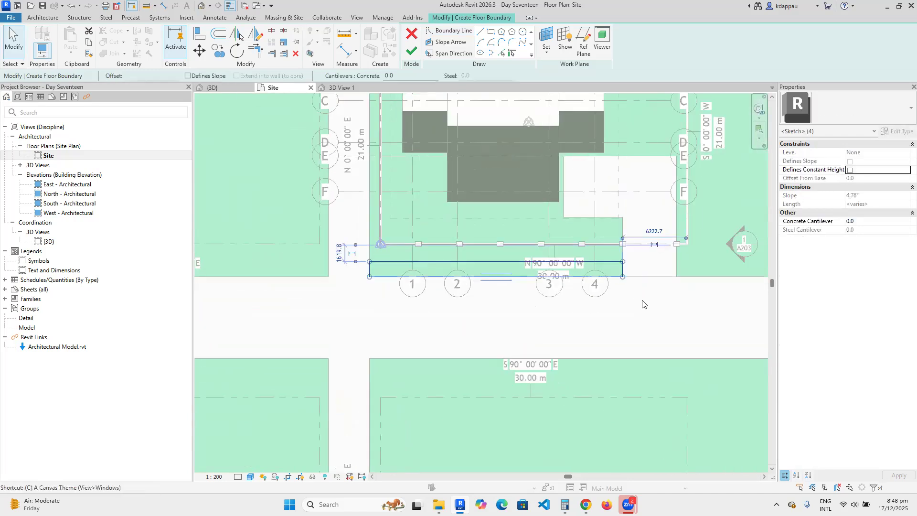
key("o")
left_click(623, 276)
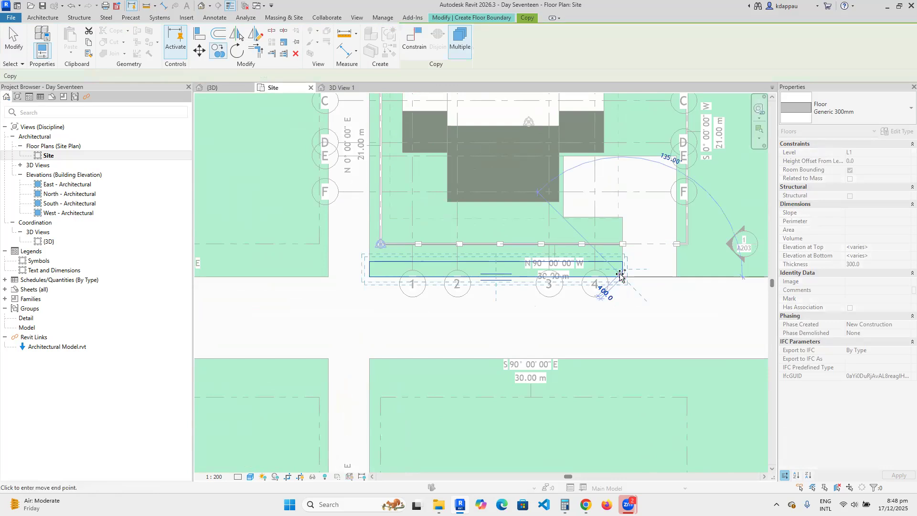
scroll(382, 286, "down", 3)
left_click(387, 307)
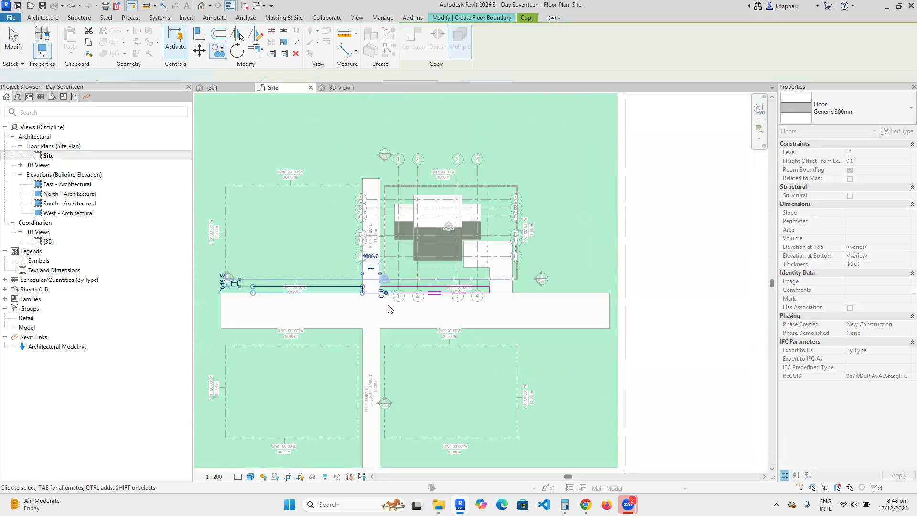
scroll(217, 279, "up", 2)
left_click(270, 296)
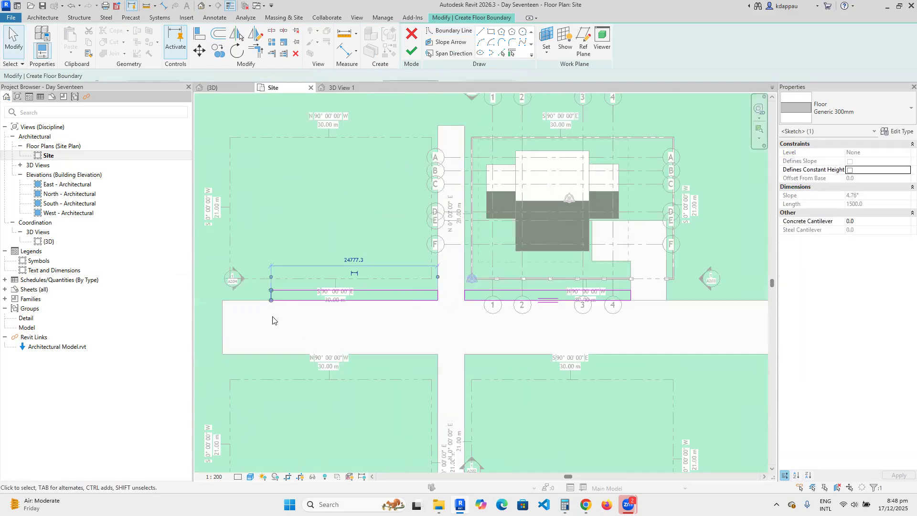
scroll(273, 298, "up", 3)
scroll(321, 293, "up", 1)
mouse_move(336, 303)
left_mouse_down()
mouse_move(316, 304)
mouse_move(346, 304)
mouse_move(236, 310)
left_mouse_up()
key("Escape")
Copy the front pavement strip lines to the right lot.
scroll(364, 270, "down", 5)
scroll(563, 294, "up", 3)
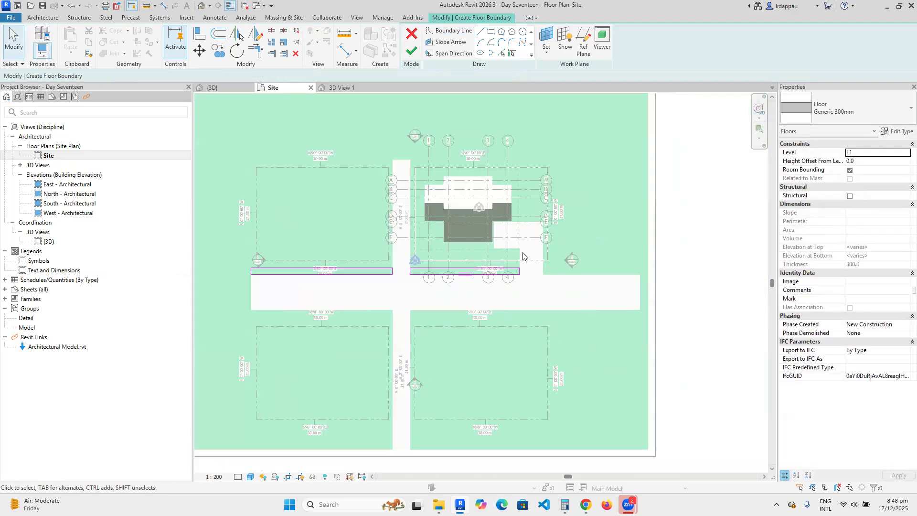
mouse_move(251, 242)
left_mouse_down()
mouse_move(429, 304)
mouse_move(508, 303)
left_mouse_up()
key("c")
key("o")
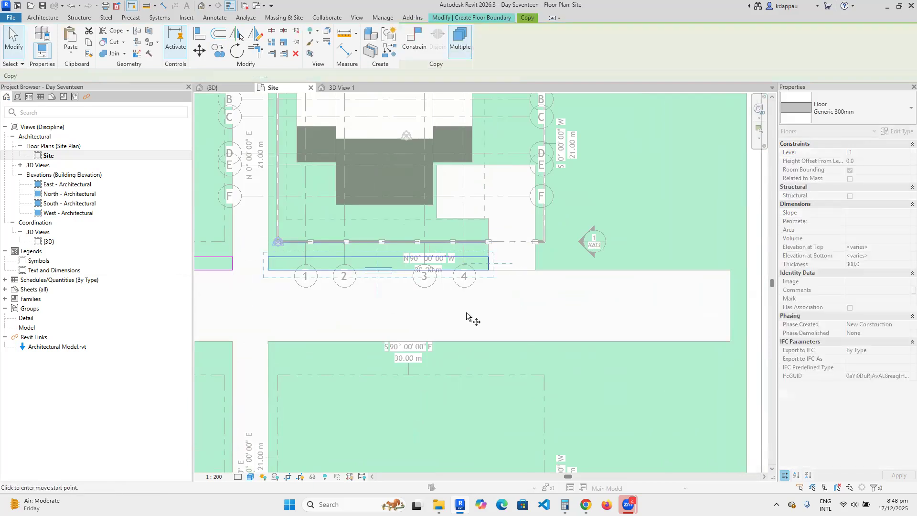
left_click(266, 271)
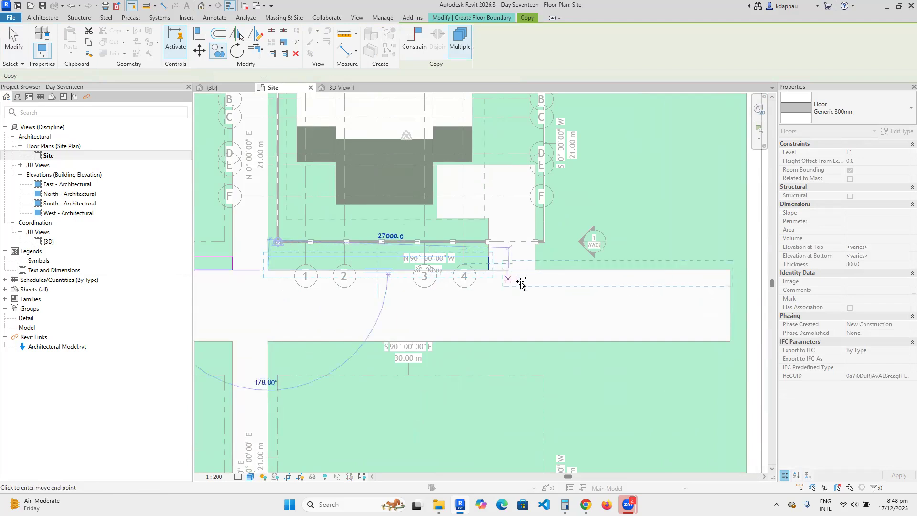
left_click(535, 271)
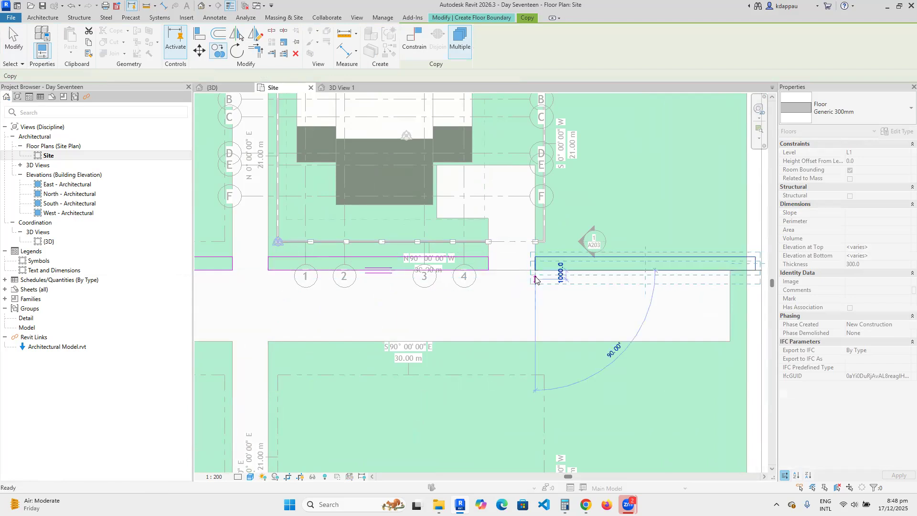
Copy the pavement lines along the road edge to the road's far side.
scroll(536, 282, "down", 1)
scroll(536, 283, "down", 2)
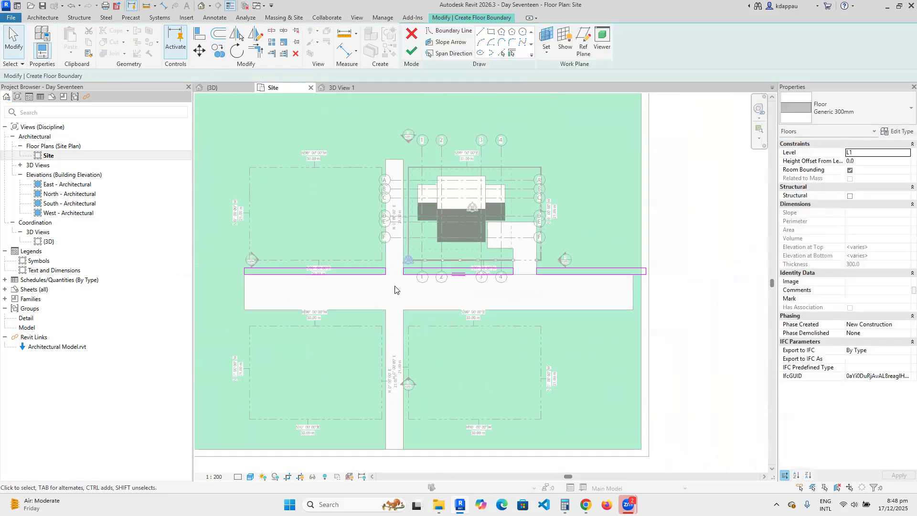
mouse_move(225, 250)
left_mouse_down()
mouse_move(556, 311)
mouse_move(523, 308)
left_mouse_up()
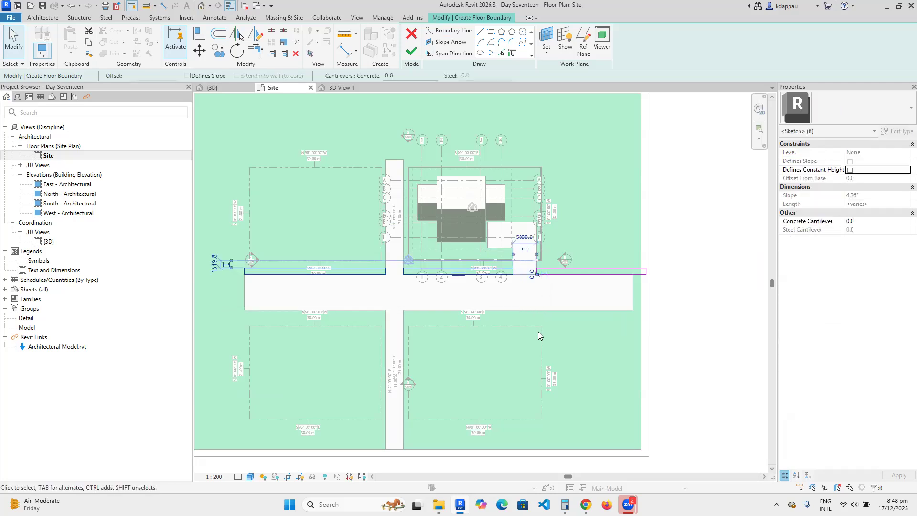
key("c")
key("o")
scroll(418, 282, "up", 4)
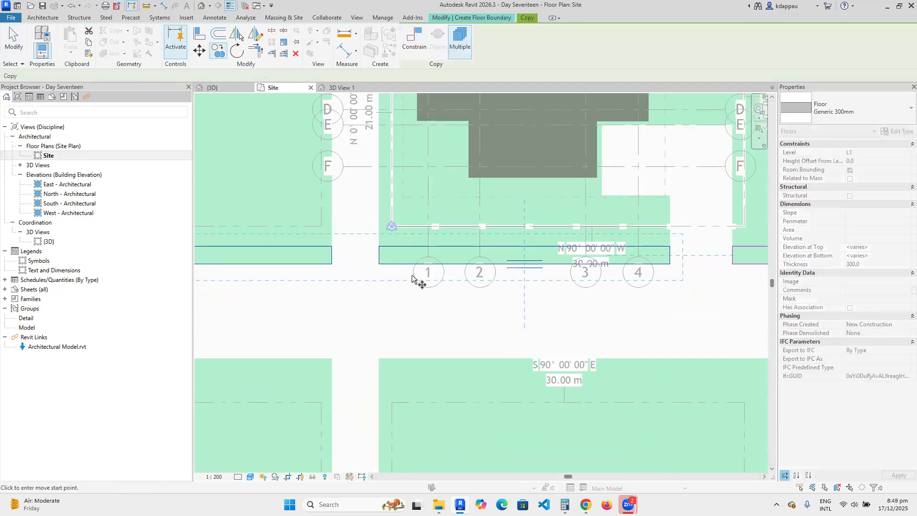
left_click(380, 247)
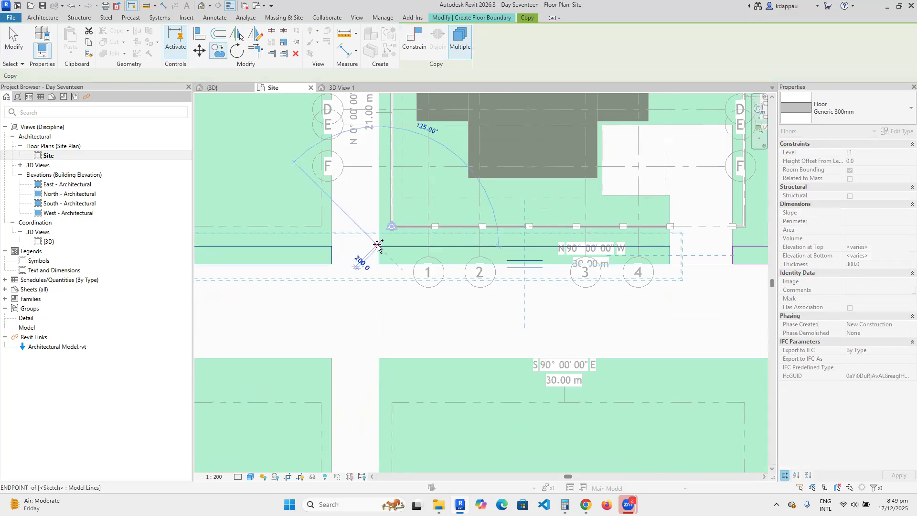
left_click(379, 358)
key("Escape")
key("Escape")
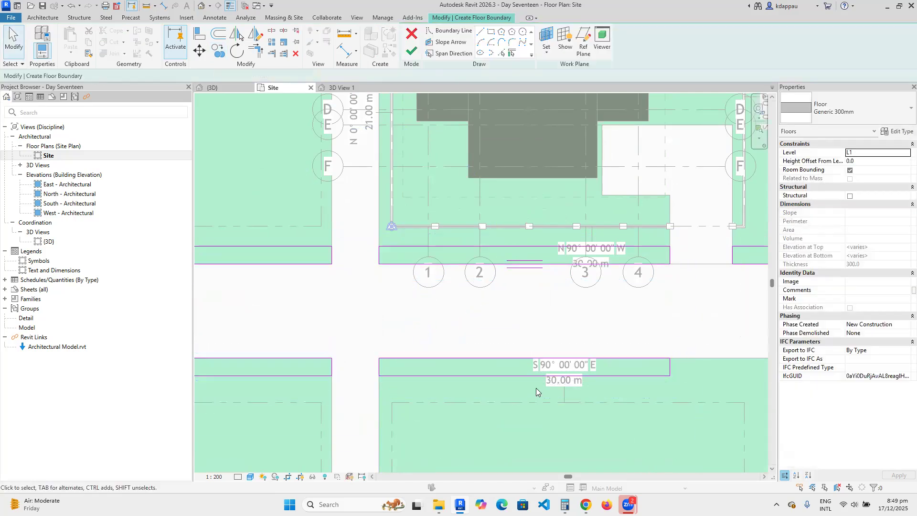
Extend the lower pavement strip to the road's right edge.
scroll(532, 385, "down", 5)
scroll(304, 350, "down", 1)
scroll(463, 367, "up", 4)
left_click_drag(533, 339, 568, 386)
scroll(556, 361, "up", 3)
mouse_move(545, 357)
left_mouse_down()
mouse_move(654, 365)
mouse_move(642, 364)
left_mouse_up()
middle_click_drag(603, 359, 443, 327)
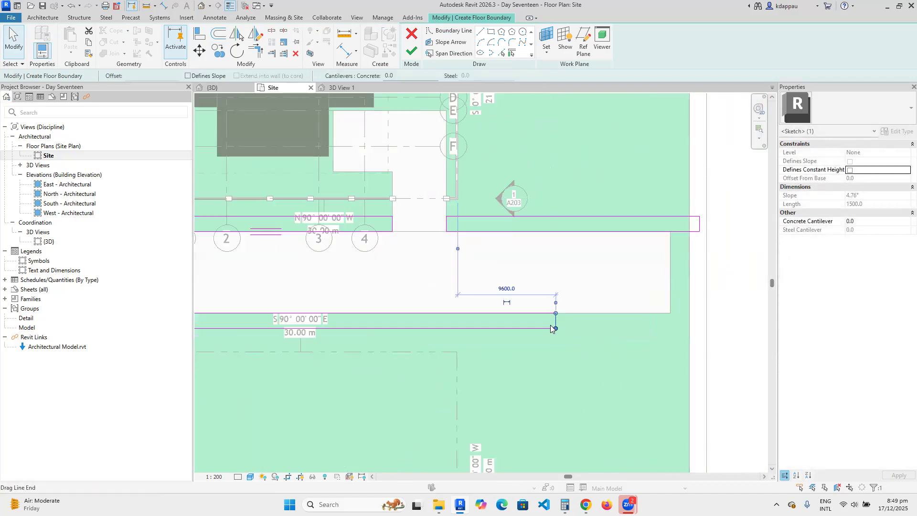
scroll(555, 321, "up", 2)
left_click_drag(556, 321, 757, 329)
key("Escape")
Finish the pavement floor sketch and dismiss the warning.
scroll(608, 309, "down", 4)
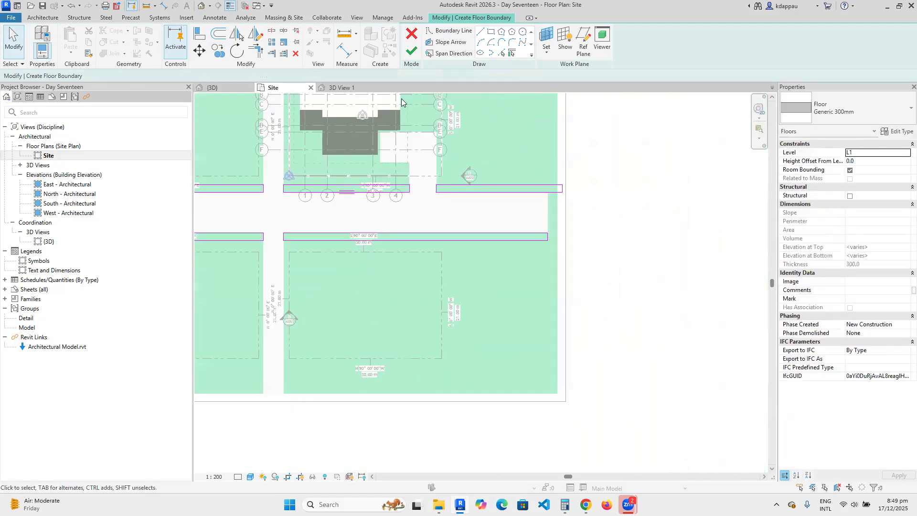
left_click(412, 50)
left_click(500, 294)
scroll(500, 293, "down", 4)
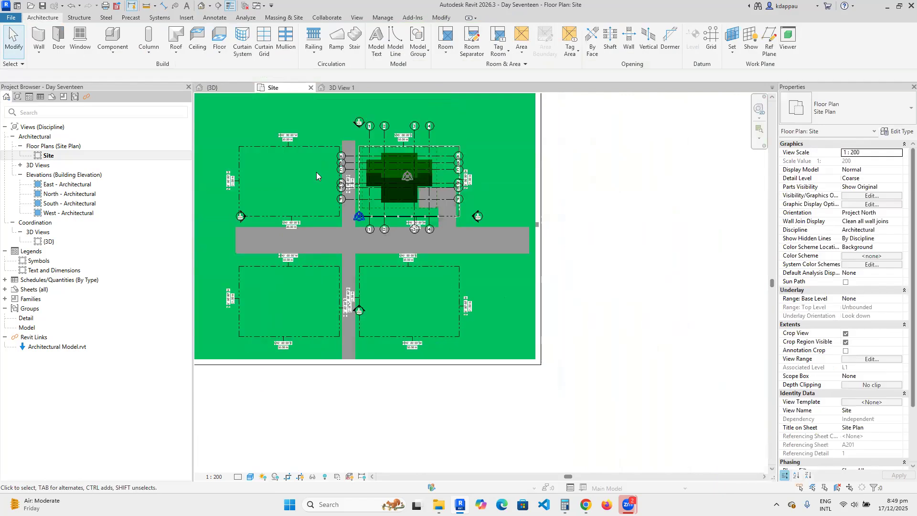
In the default 3D view, set the pavement strip floor's Height Offset From Level to 200.
left_click(202, 5)
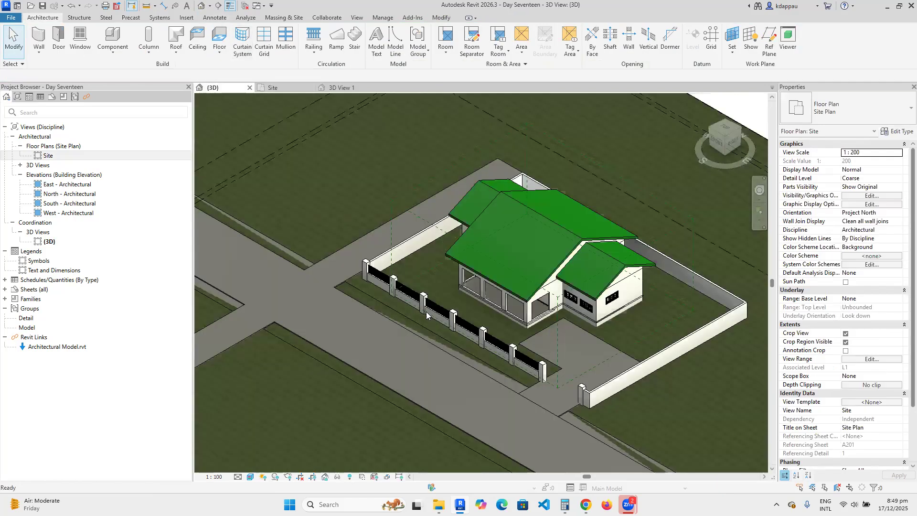
scroll(372, 322, "down", 3)
scroll(425, 375, "up", 5)
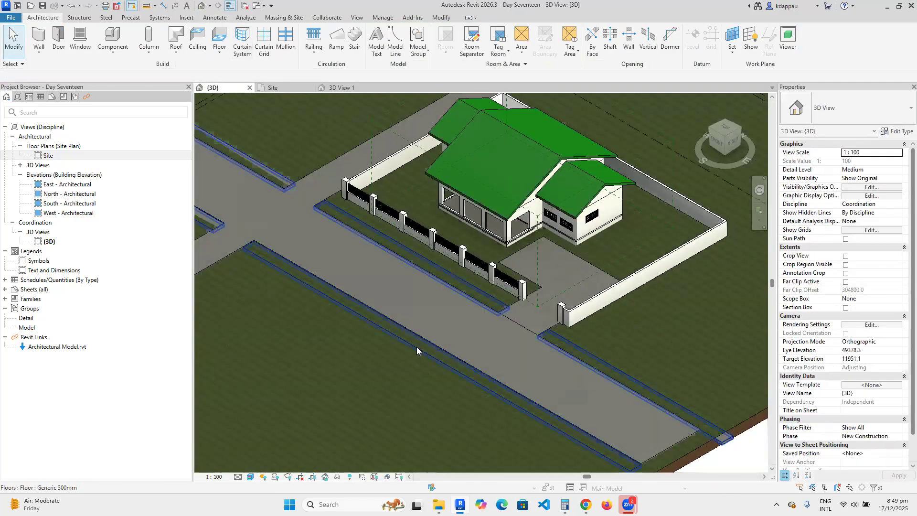
left_click(417, 347)
left_click(878, 162)
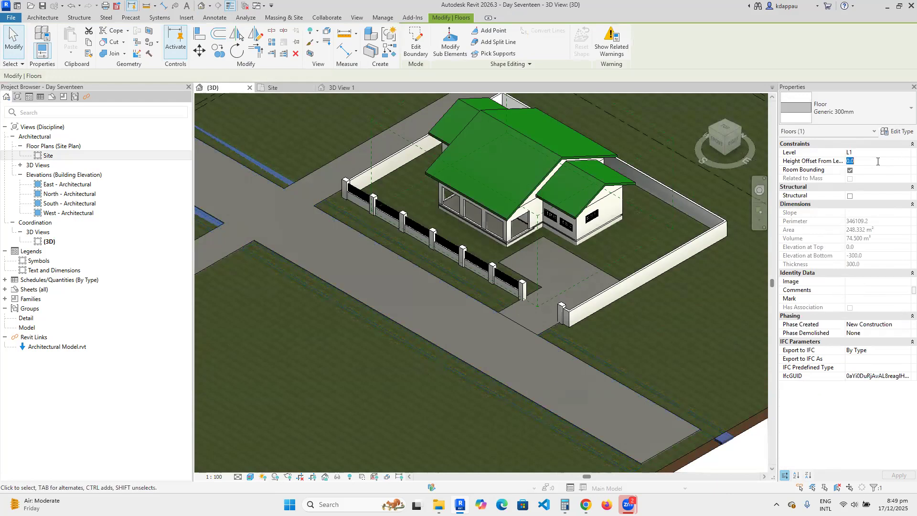
type("20")
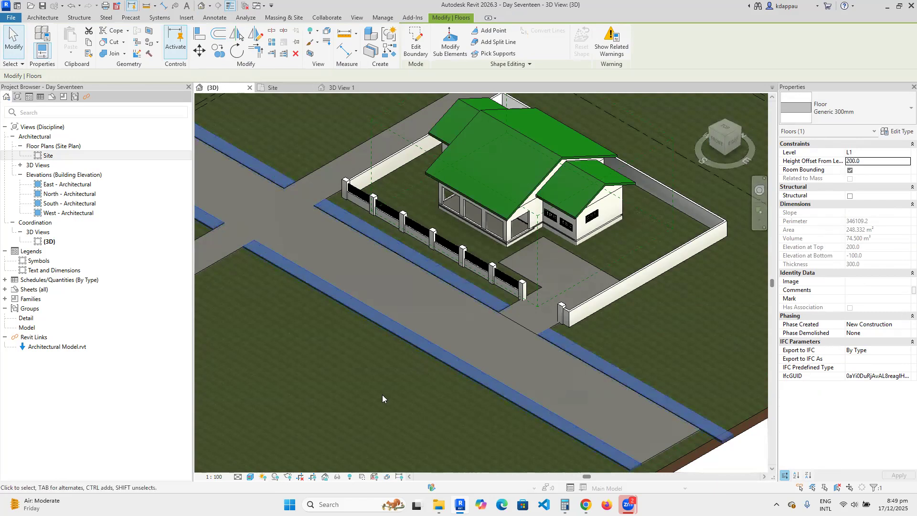
key("Escape")
Check the road and driveway floors at their 100 offset, leaving the road floor selected.
scroll(484, 344, "up", 2)
scroll(524, 311, "down", 4)
scroll(491, 352, "up", 3)
scroll(519, 277, "down", 1)
left_click(519, 276)
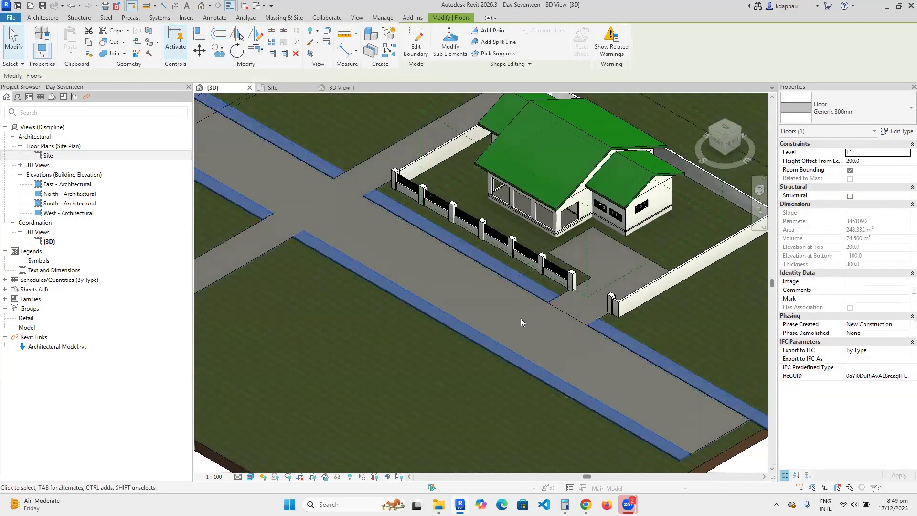
scroll(520, 318, "down", 3)
left_click(362, 290)
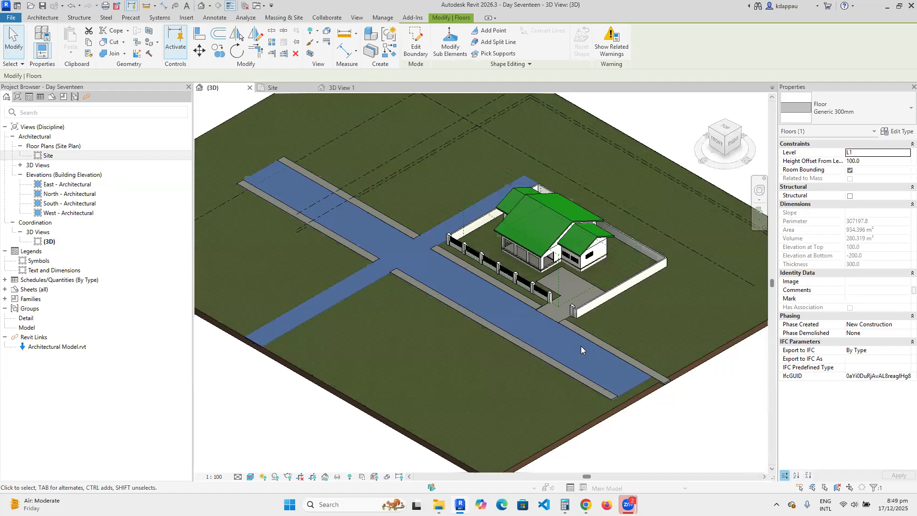
scroll(581, 265, "up", 4)
left_click(586, 248)
scroll(587, 246, "down", 3)
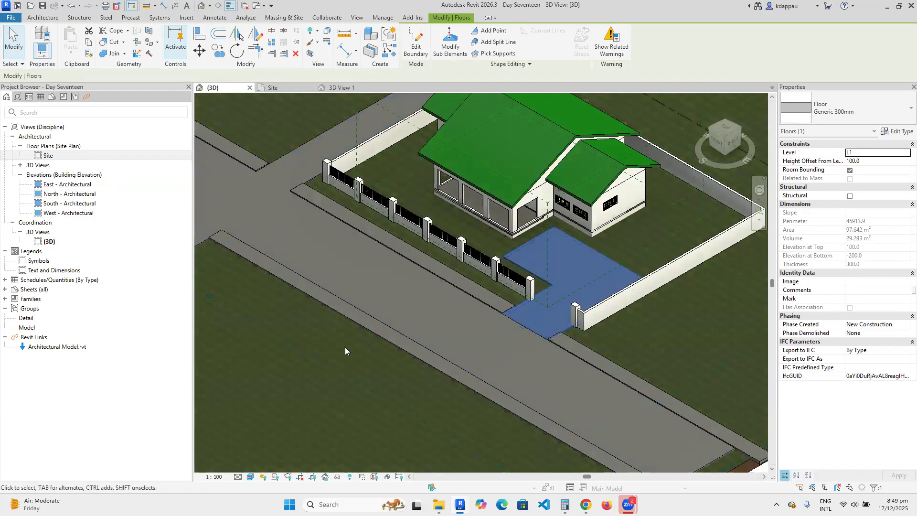
scroll(534, 406, "up", 1)
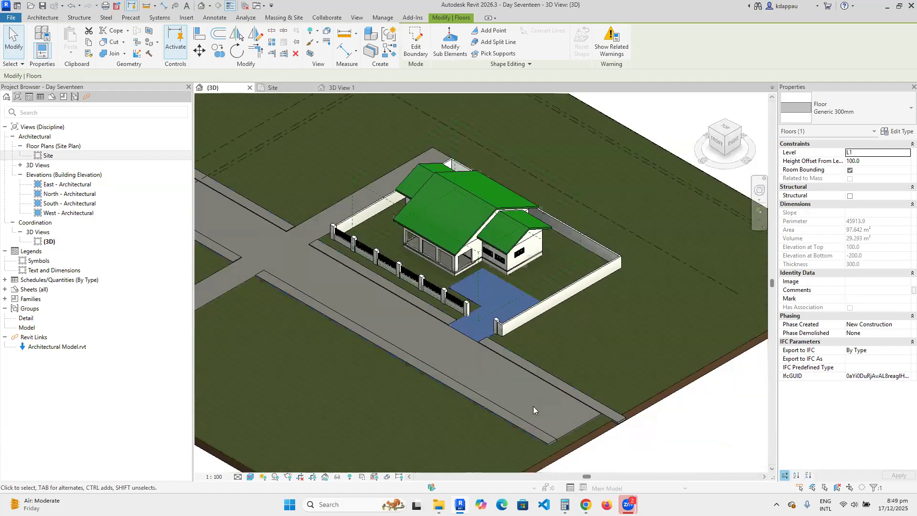
left_click(584, 421)
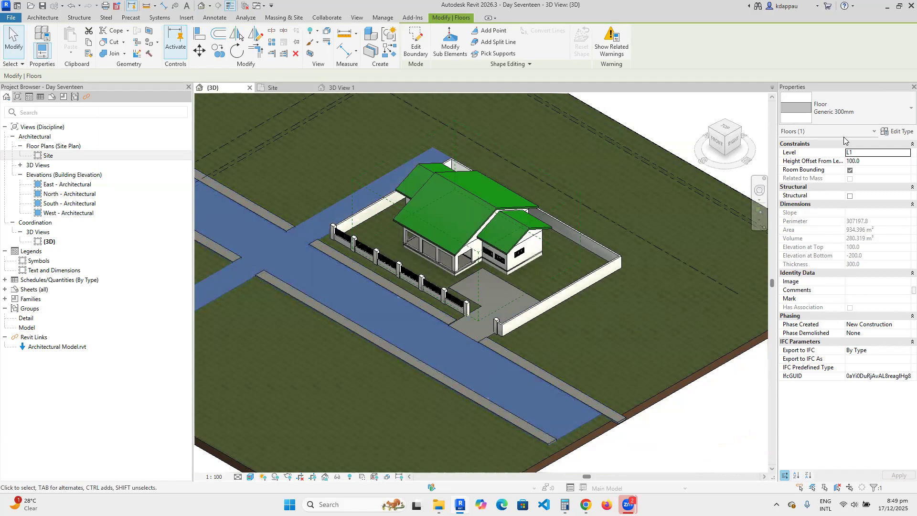
Duplicate the Generic 300mm floor type as 'Road' and assign it to the road floor.
left_click(898, 131)
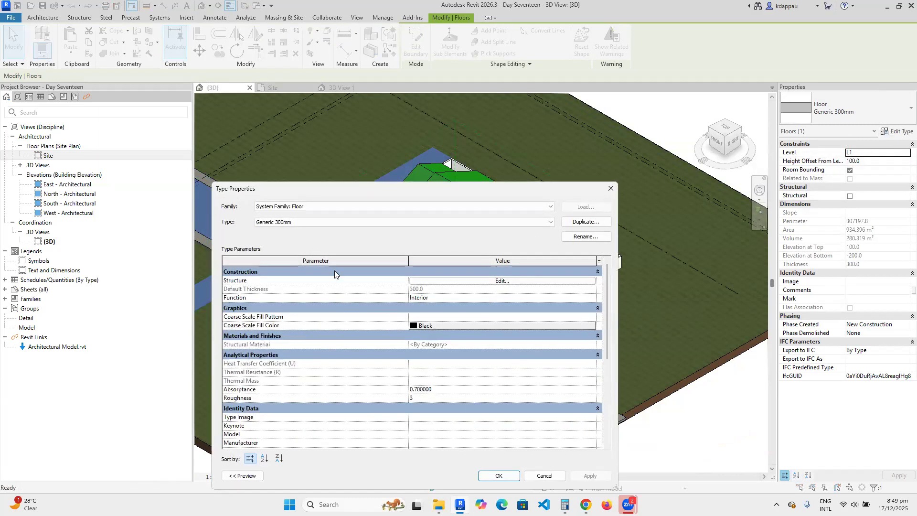
left_click(578, 223)
left_click_drag(346, 124, 302, 125)
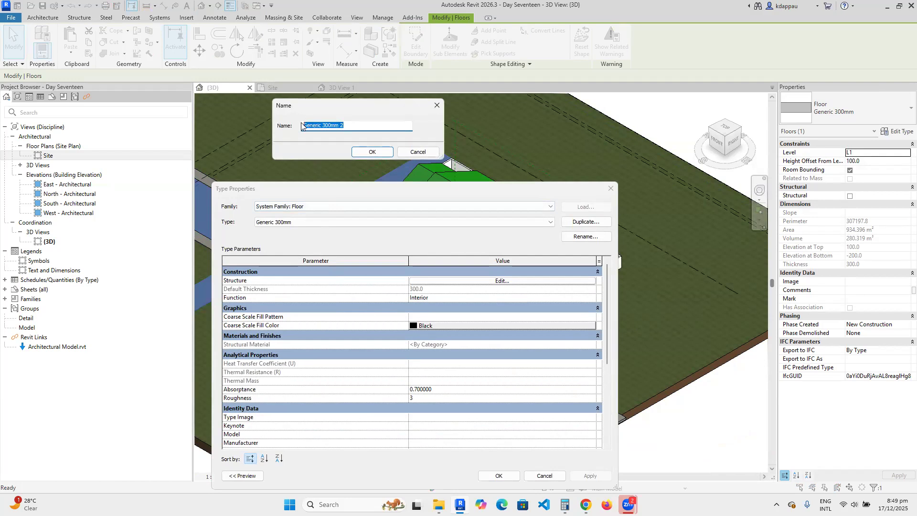
type("Road")
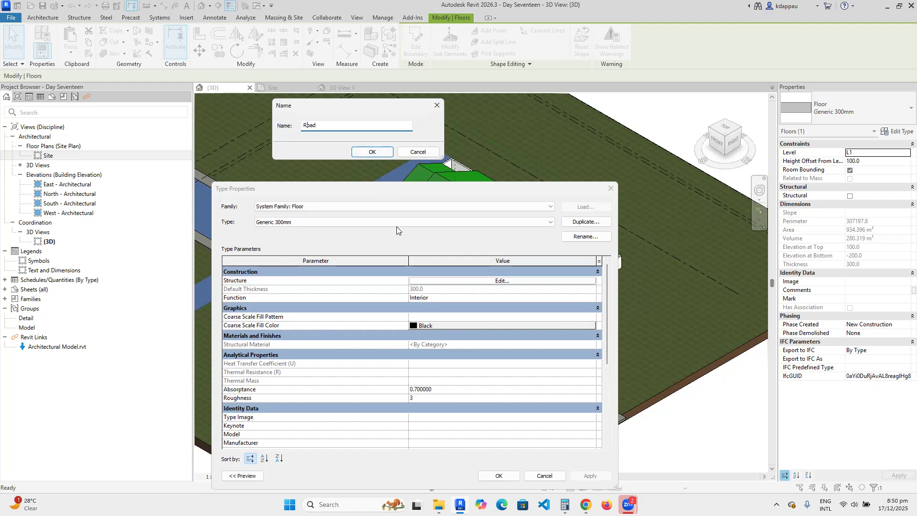
left_click(368, 150)
left_click(497, 476)
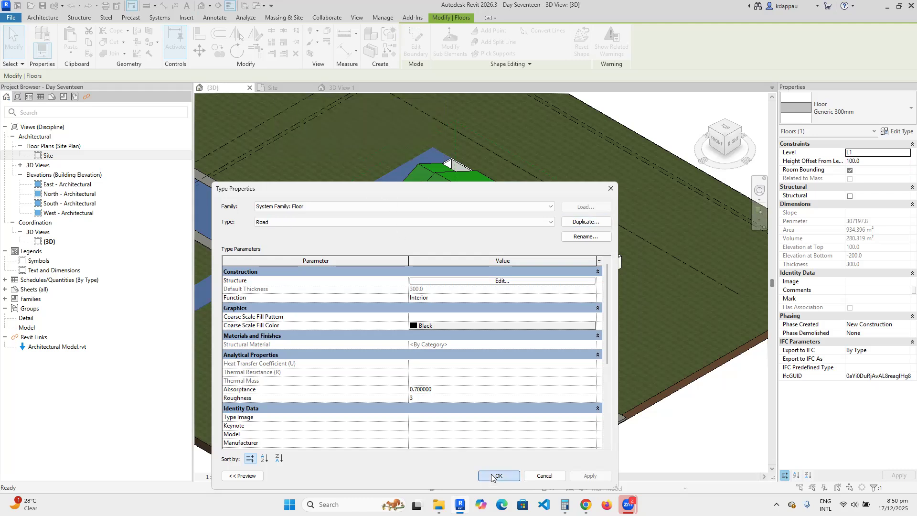
scroll(508, 345, "up", 3)
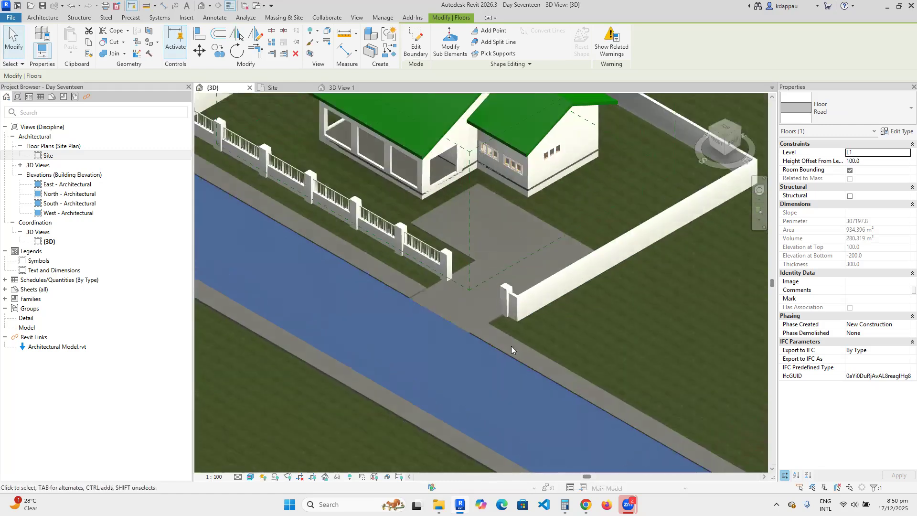
Duplicate Generic 300mm as 'Pedestrian Pavement' and assign it to the raised pavement floor.
left_click(511, 340)
scroll(478, 332, "down", 2)
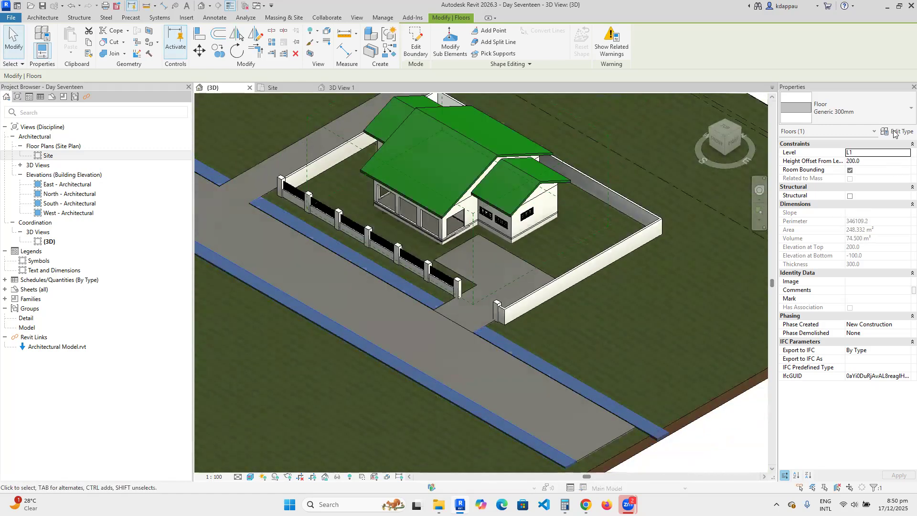
left_click(897, 132)
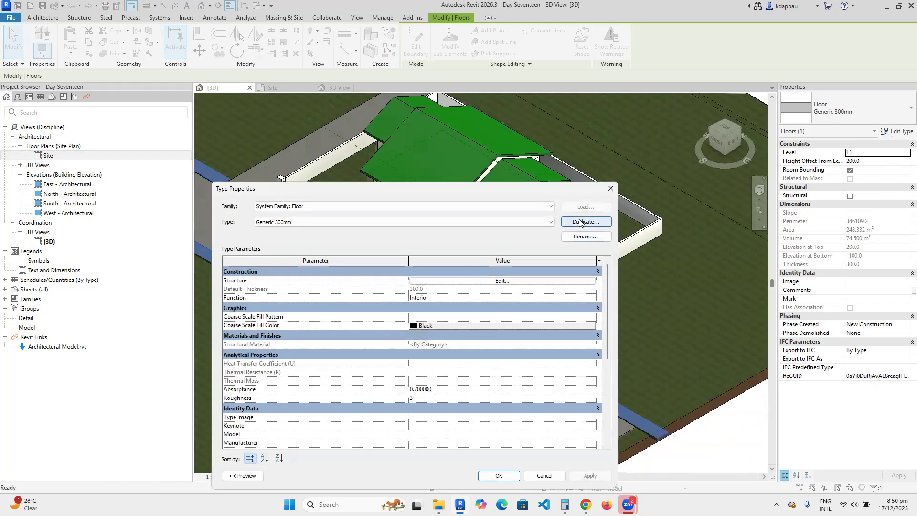
left_click(581, 222)
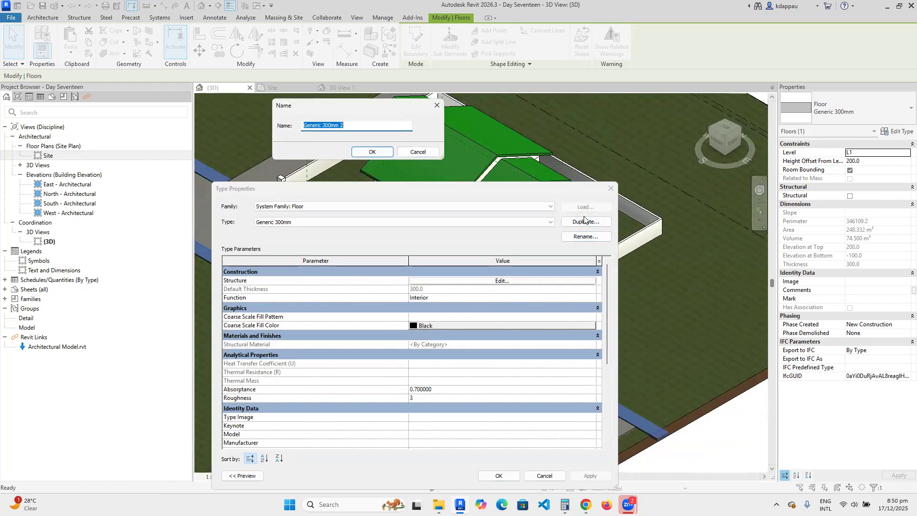
left_click_drag(351, 126, 296, 127)
type("p")
key("BackSpace")
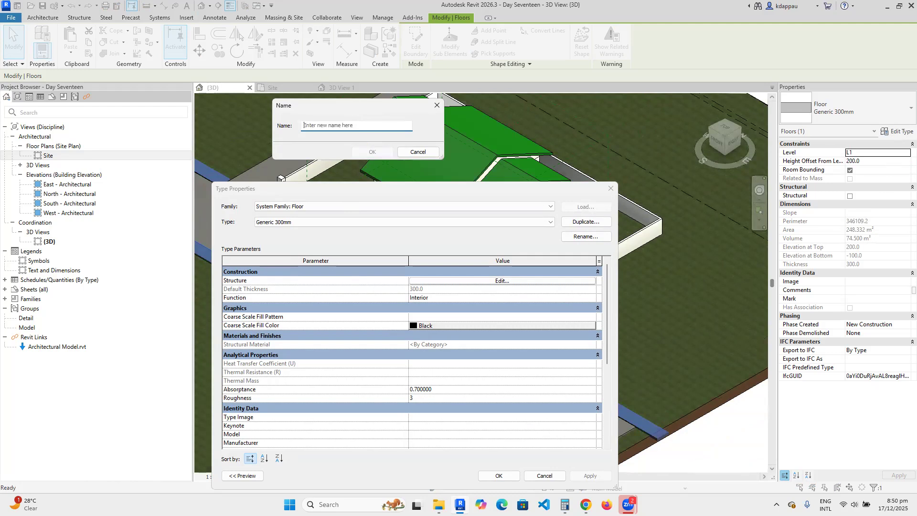
type("Pedestrian Pavement")
left_click(371, 152)
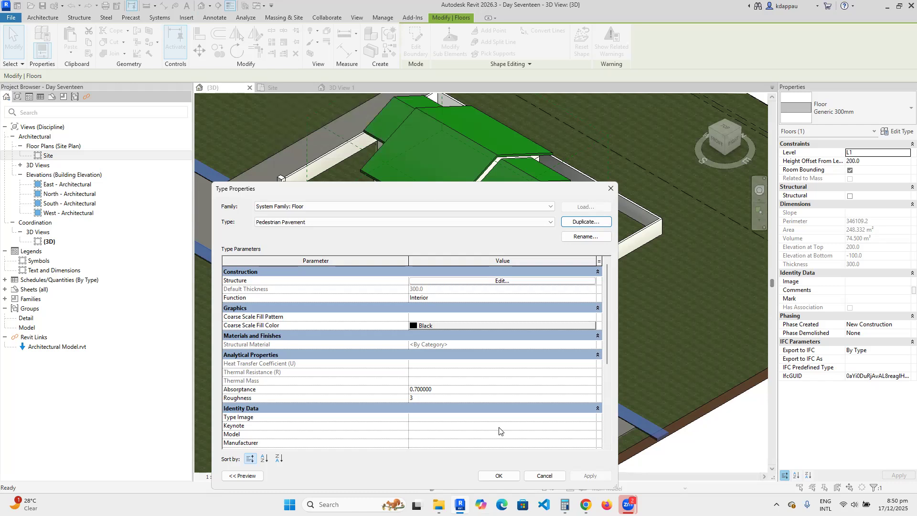
left_click_drag(426, 191, 408, 129)
left_click(490, 415)
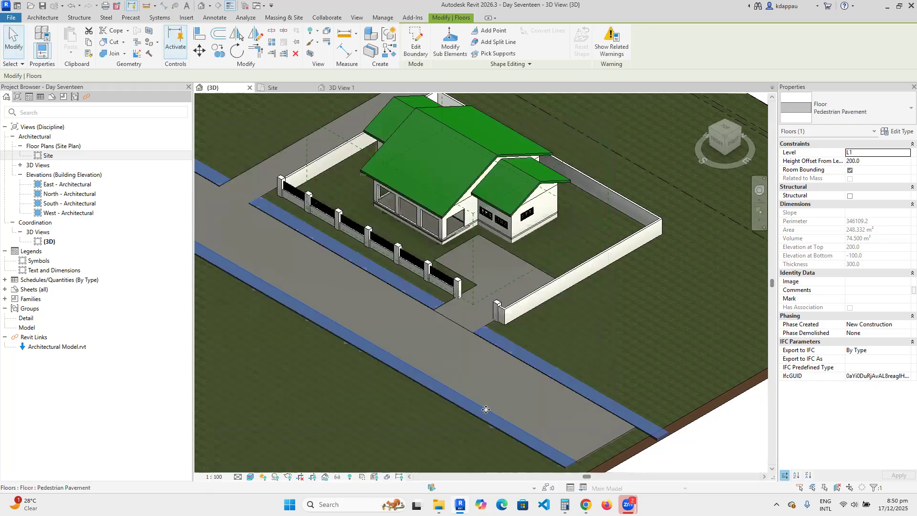
key("Escape")
scroll(604, 352, "down", 5)
scroll(562, 305, "up", 6)
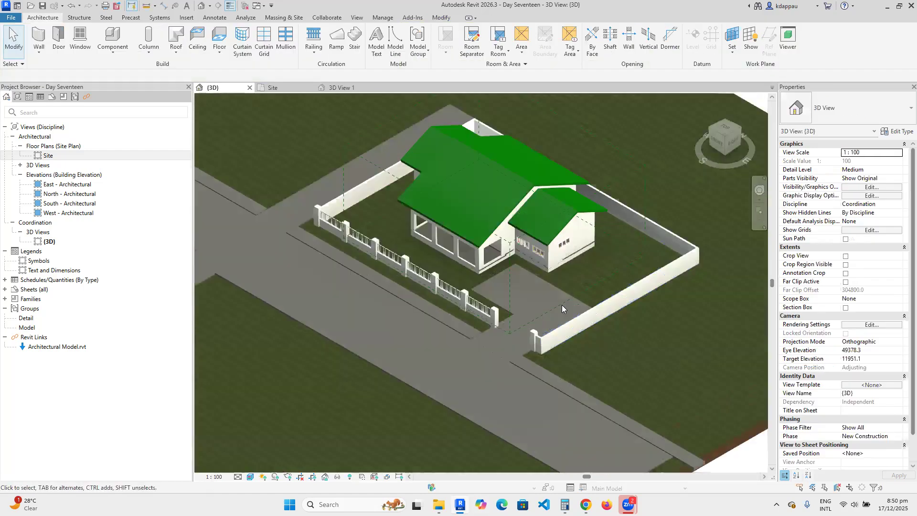
Duplicate the driveway's floor type as 'Vehicular Pavement' and assign it to the driveway floor.
left_click(658, 298)
left_click(898, 131)
left_click(568, 162)
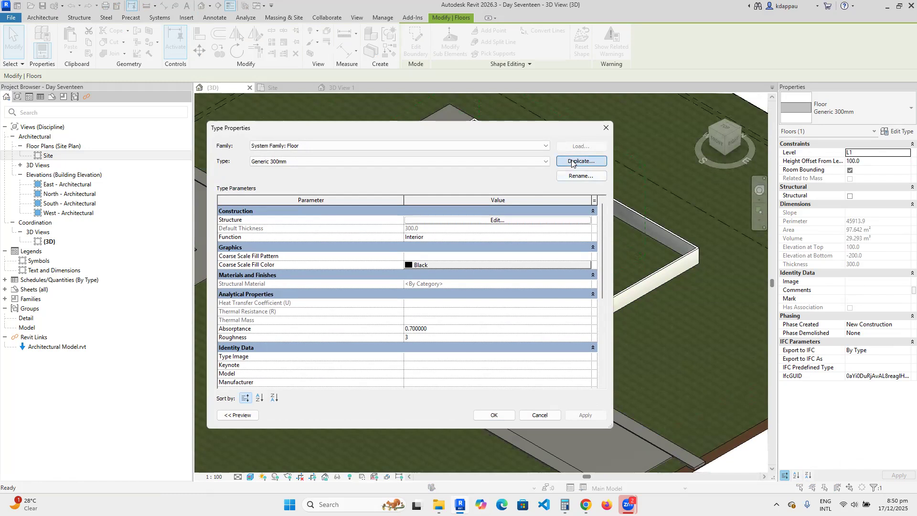
left_click(320, 125)
left_click_drag(350, 125, 303, 127)
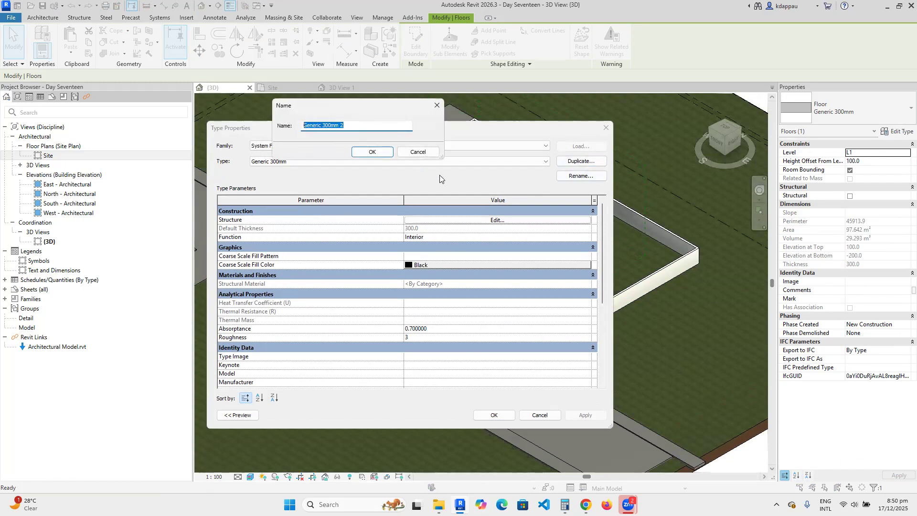
type("Vehicular Pavement")
left_click(375, 152)
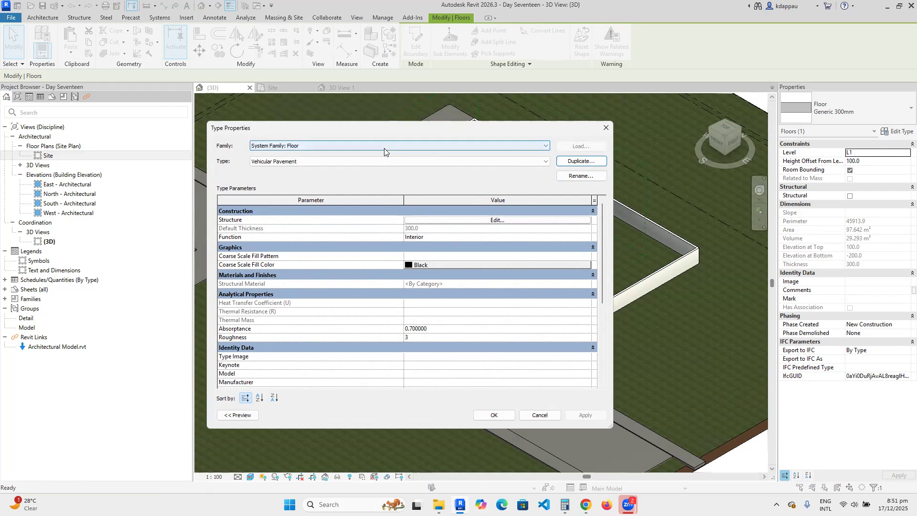
left_click(485, 417)
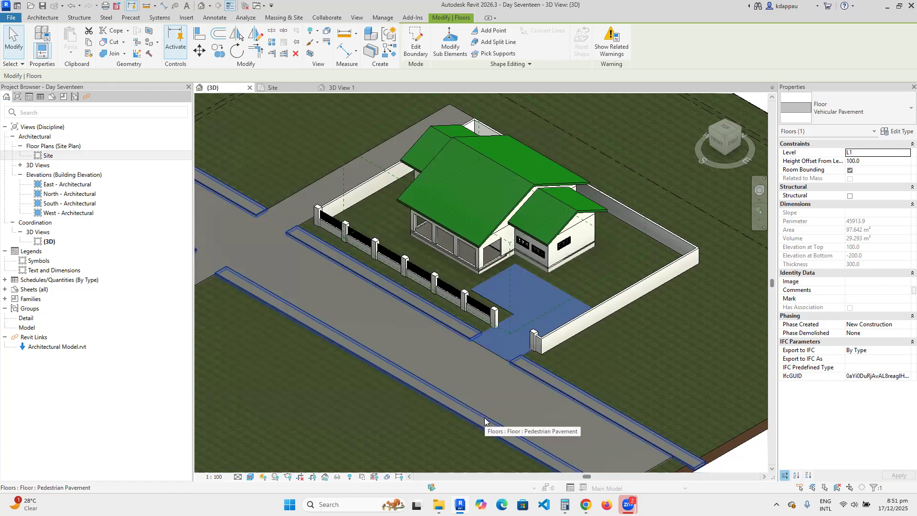
Open the Site floor plan from the Project Browser.
scroll(545, 421, "down", 4)
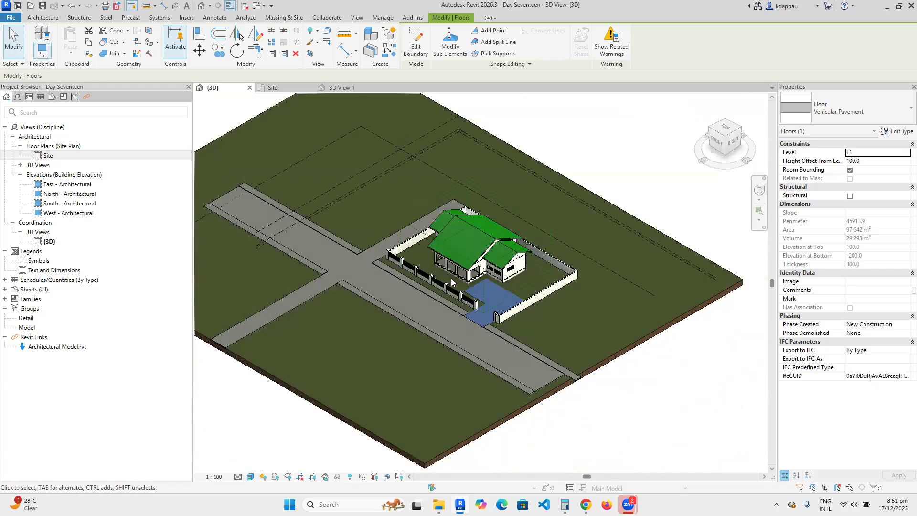
scroll(501, 301, "up", 4)
scroll(501, 301, "down", 4)
scroll(340, 276, "up", 2)
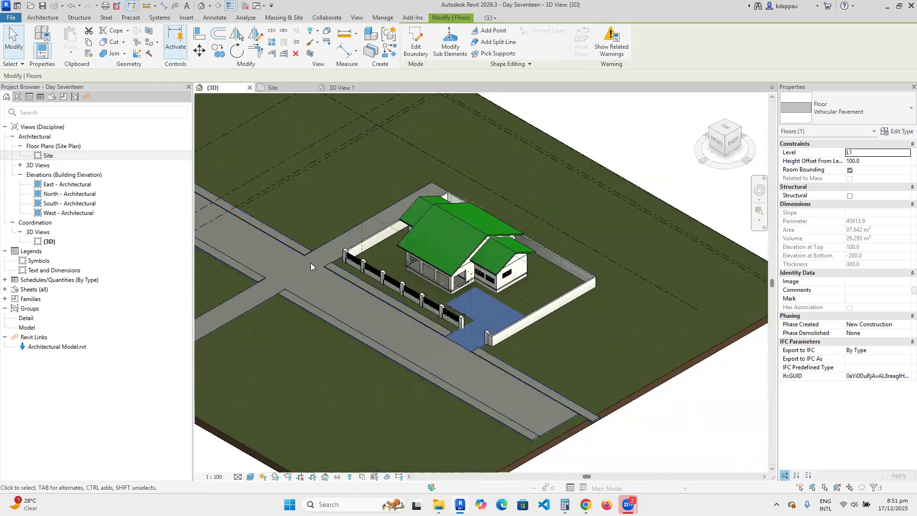
scroll(401, 317, "up", 2)
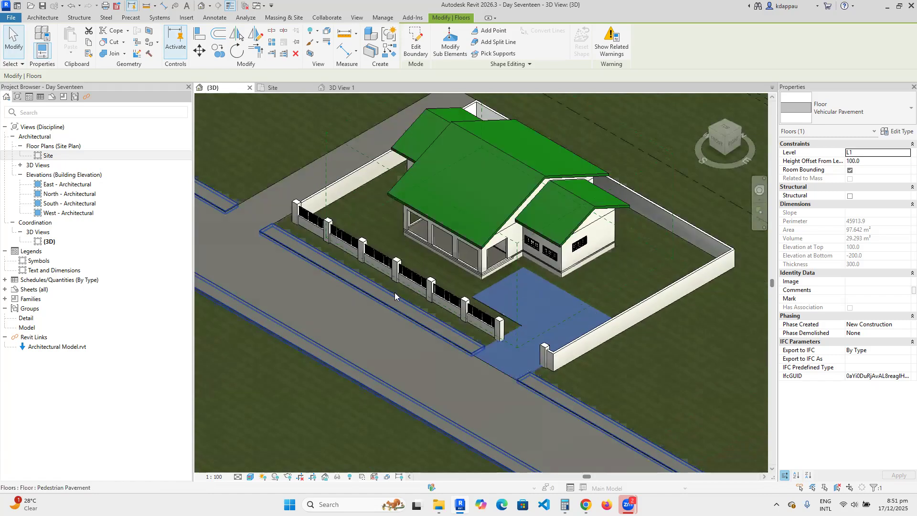
scroll(366, 274, "down", 2)
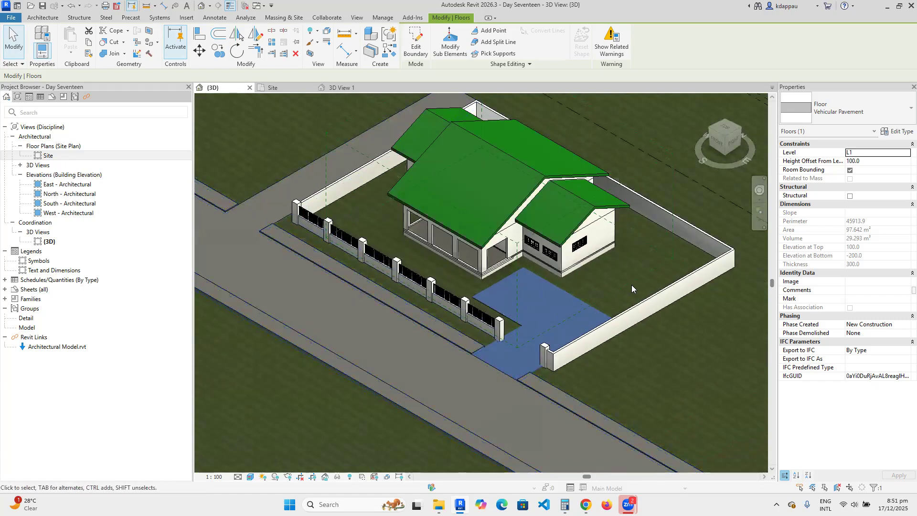
scroll(514, 202, "down", 1)
scroll(507, 207, "down", 1)
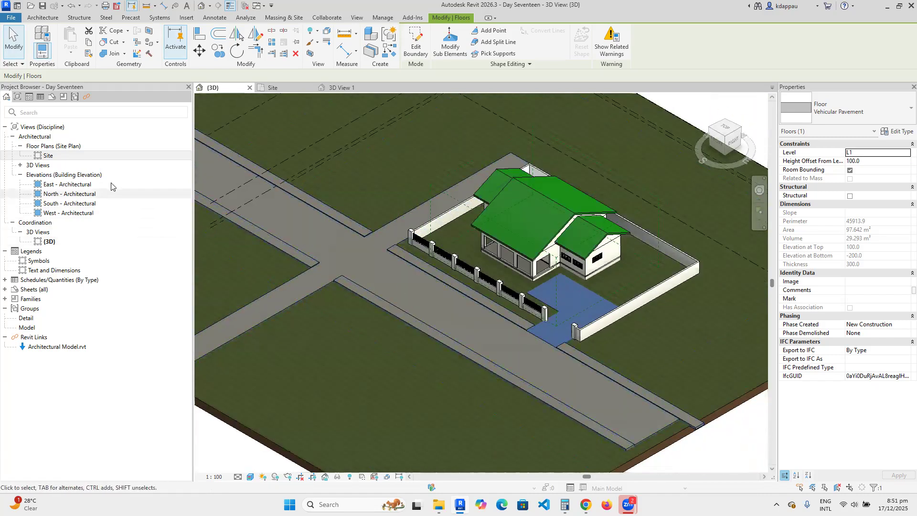
double_click(44, 157)
scroll(366, 284, "down", 2)
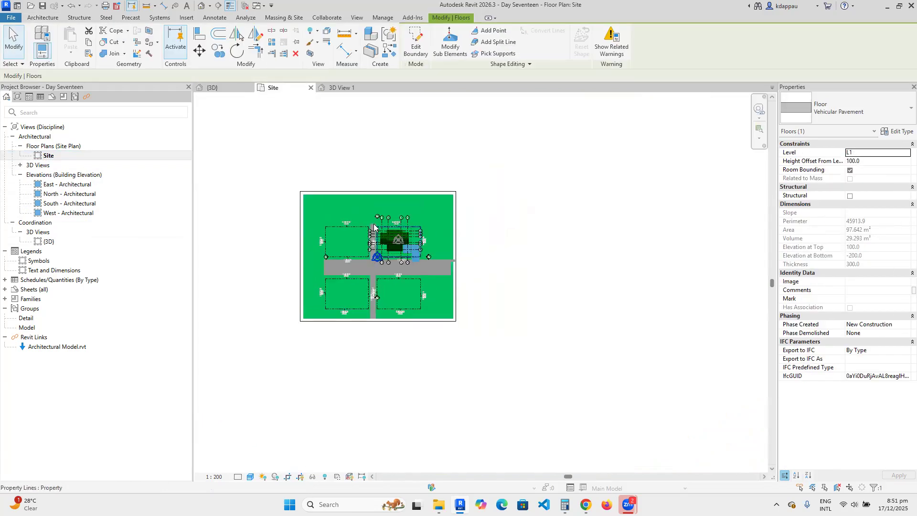
Start a site component and place an RPC Male LaRon figure near the south boundary.
scroll(414, 237, "up", 5)
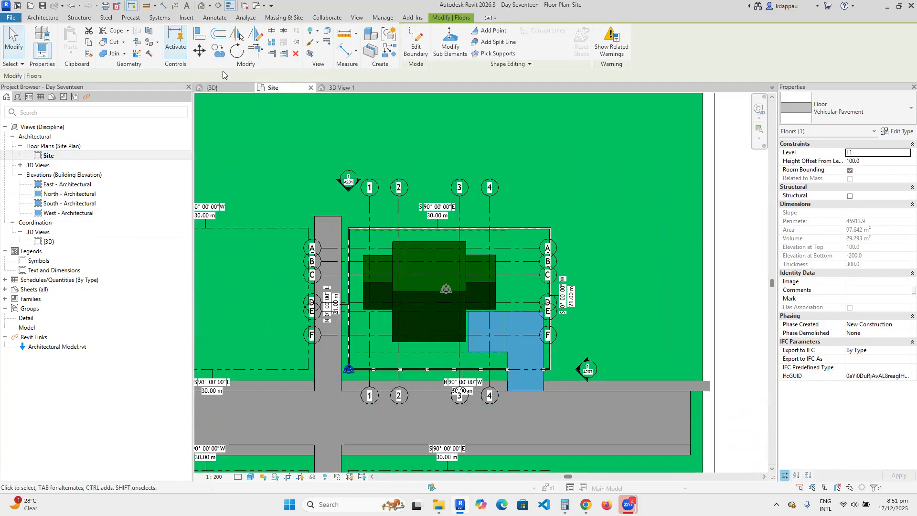
left_click(285, 18)
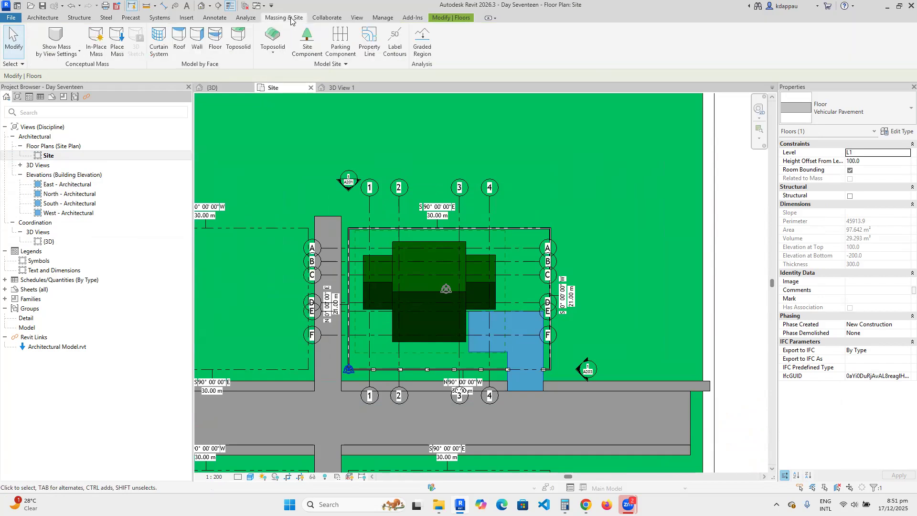
left_click(306, 46)
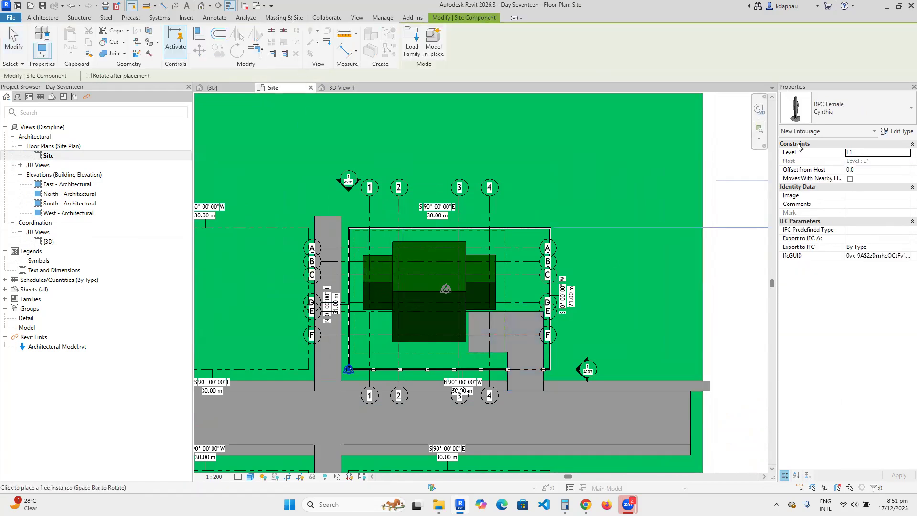
left_click(830, 108)
left_click(759, 216)
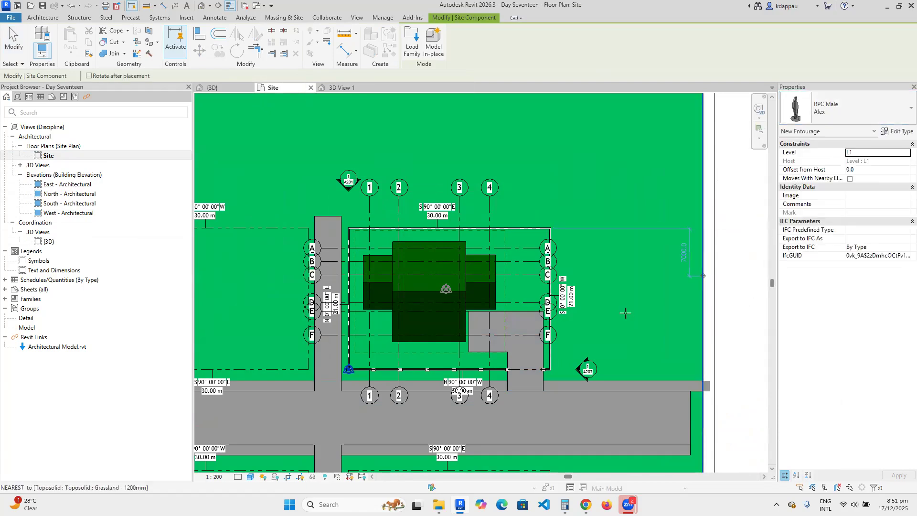
scroll(494, 397, "up", 4)
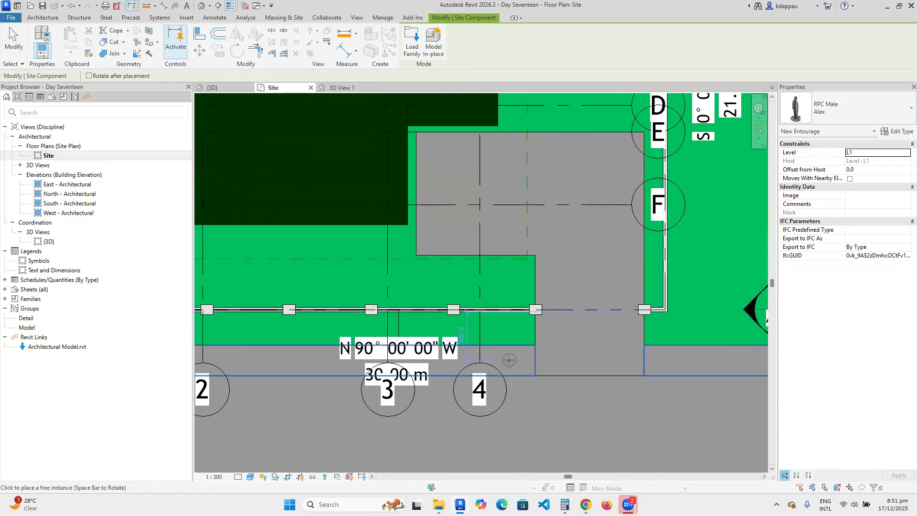
left_click(841, 102)
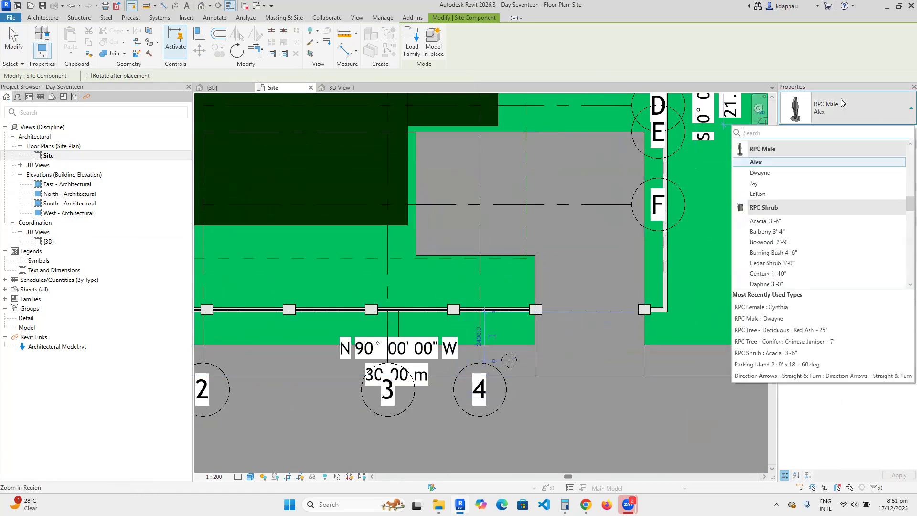
left_click(759, 193)
scroll(315, 329, "down", 4)
left_click(314, 329)
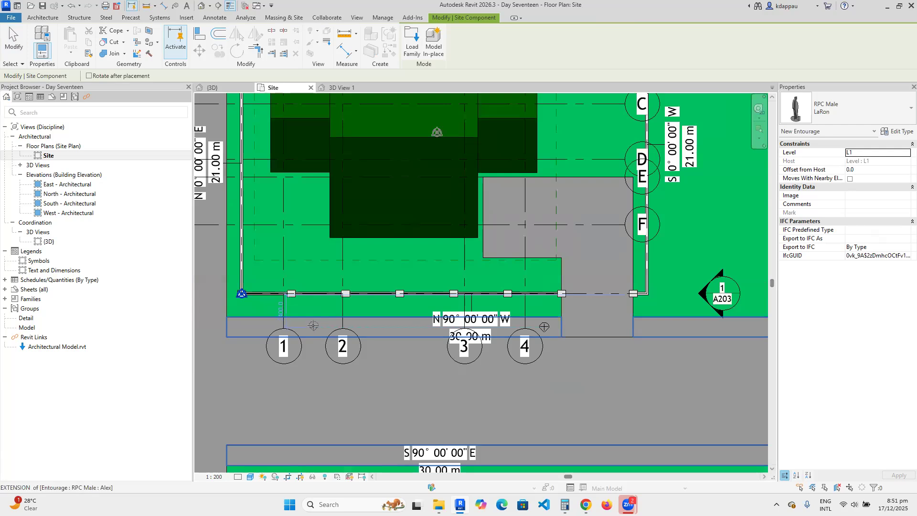
Place an RPC Female YinYin figure on the road, then pick RPC Shrub Acacia 3'-6".
left_click(852, 115)
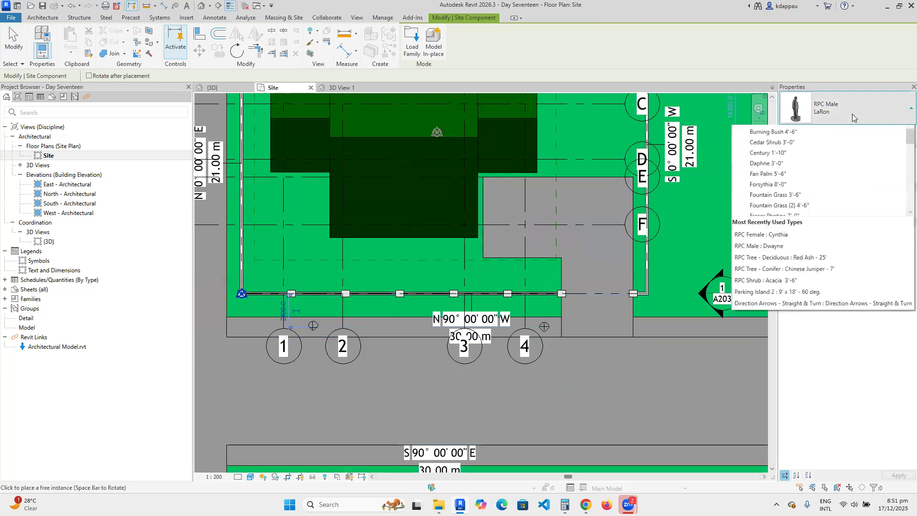
scroll(782, 183, "up", 5)
scroll(782, 183, "up", 2)
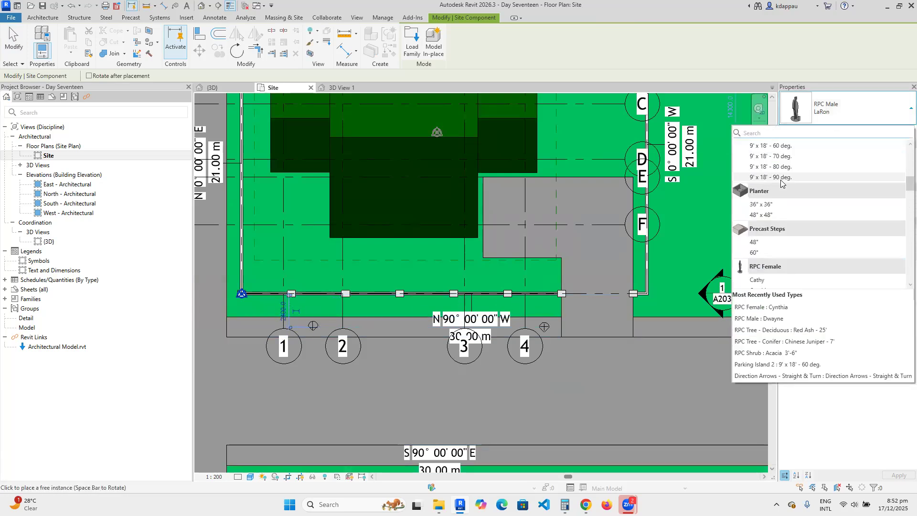
scroll(773, 210, "down", 2)
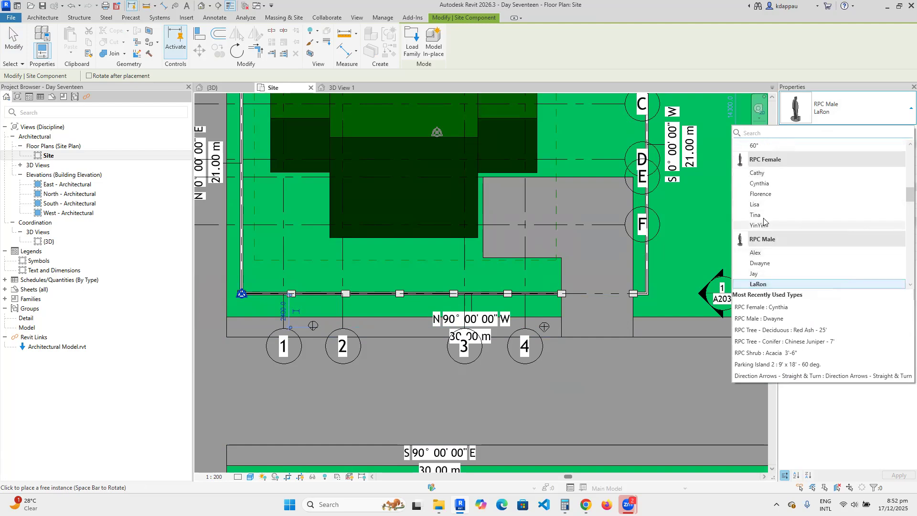
left_click(761, 228)
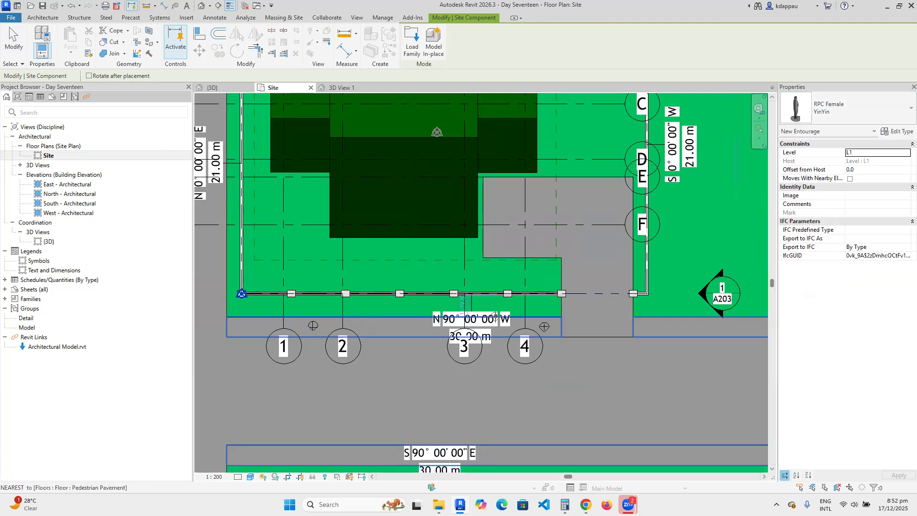
scroll(561, 318, "down", 3)
scroll(561, 318, "up", 2)
left_click(554, 314)
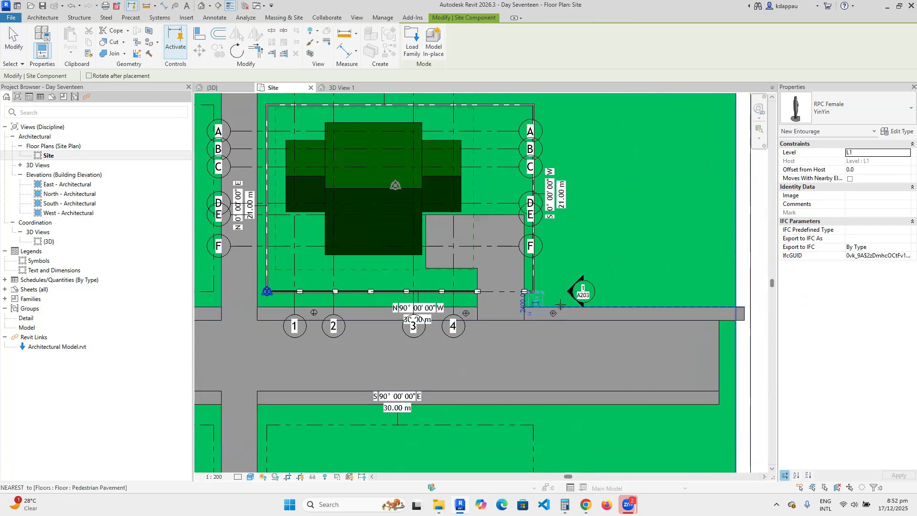
left_click(838, 119)
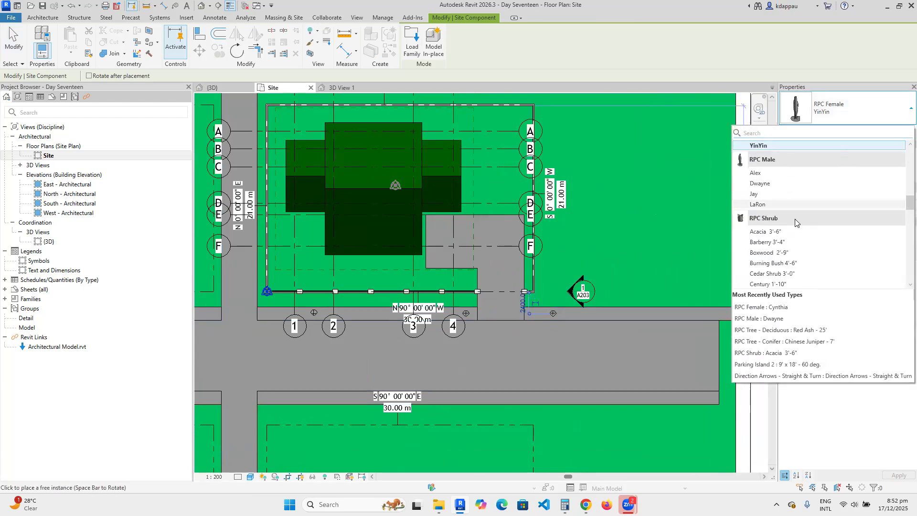
left_click(766, 232)
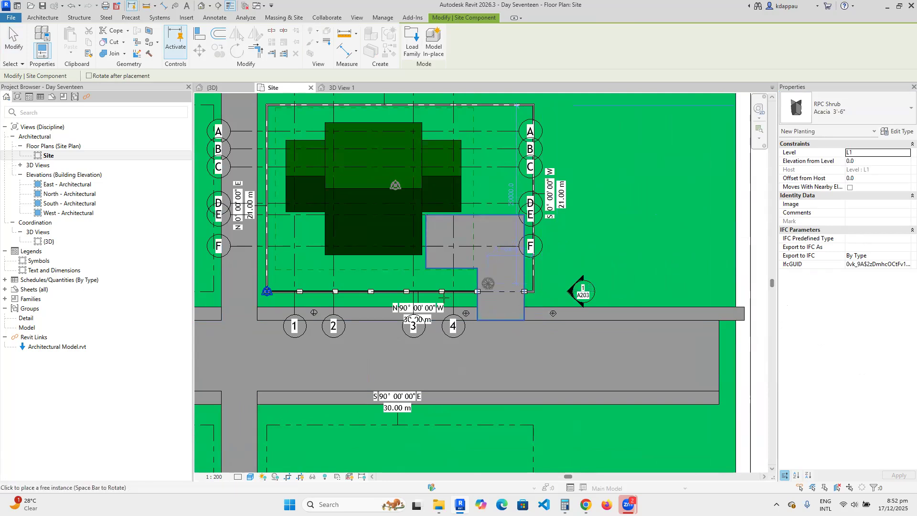
Place six Acacia 3'-6" shrubs in a row along the inside of the south boundary wall.
scroll(495, 274, "up", 4)
left_click(480, 297)
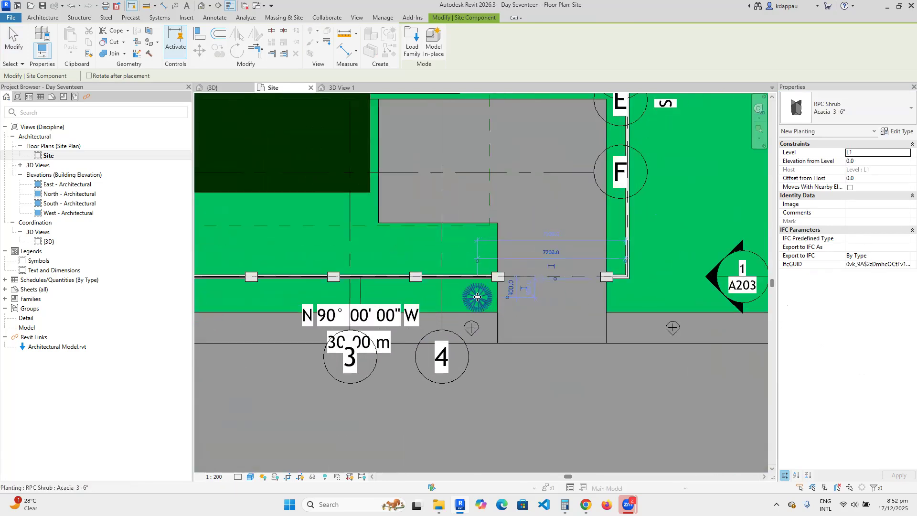
scroll(479, 297, "down", 2)
left_click(412, 297)
left_click(358, 298)
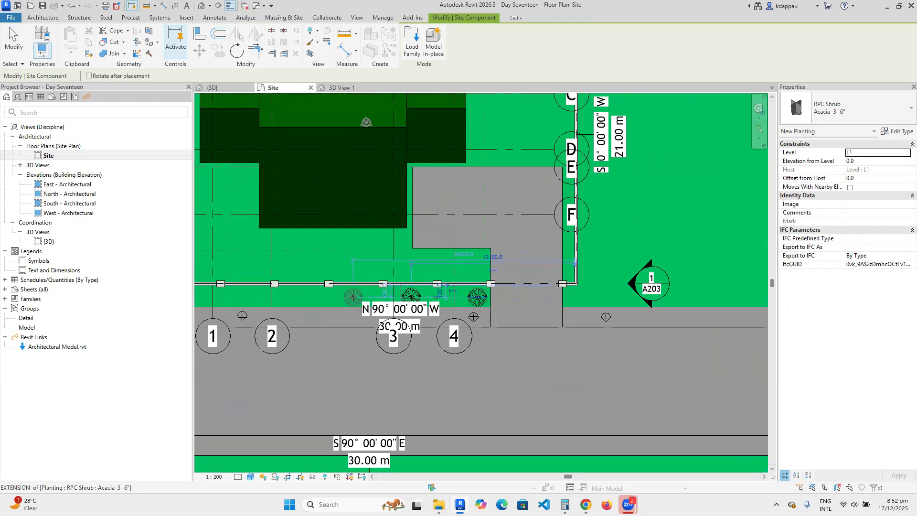
scroll(354, 298, "down", 1)
scroll(334, 297, "up", 1)
left_click(345, 298)
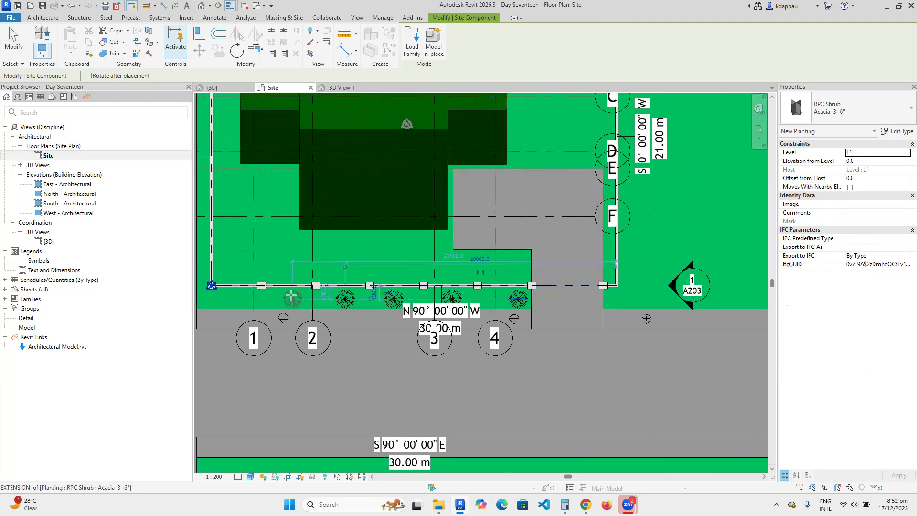
left_click(289, 299)
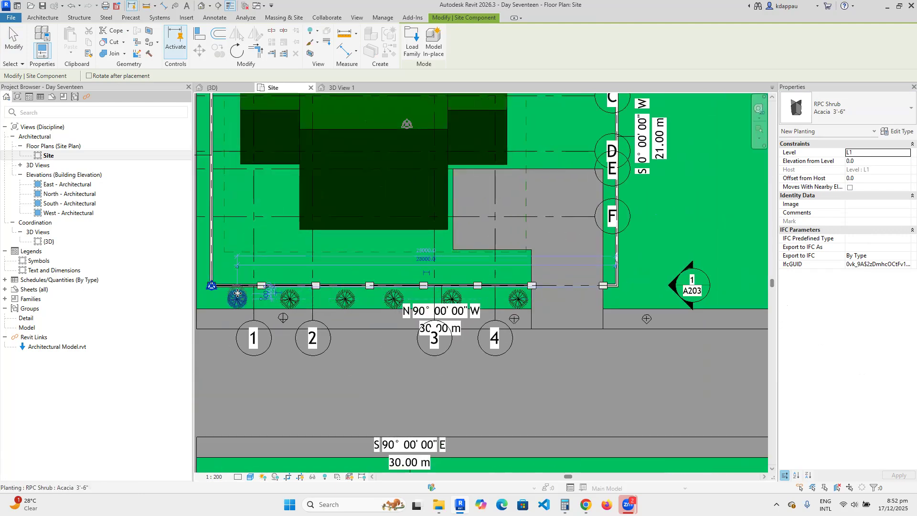
left_click(237, 293)
scroll(237, 293, "down", 2)
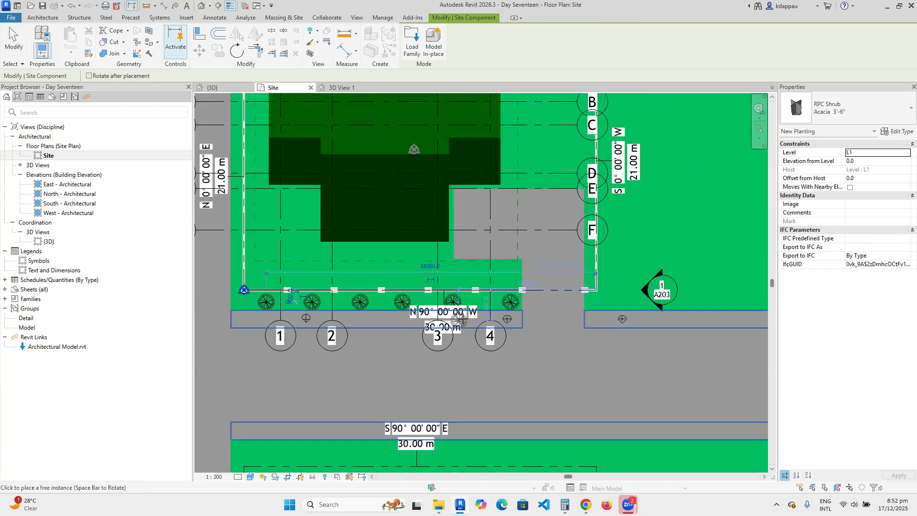
left_click(848, 110)
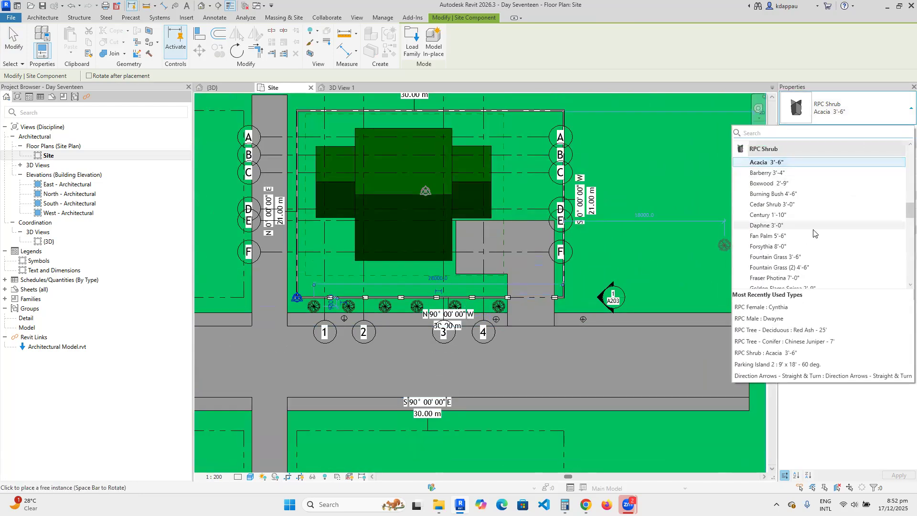
scroll(808, 227, "up", 7)
scroll(807, 225, "down", 8)
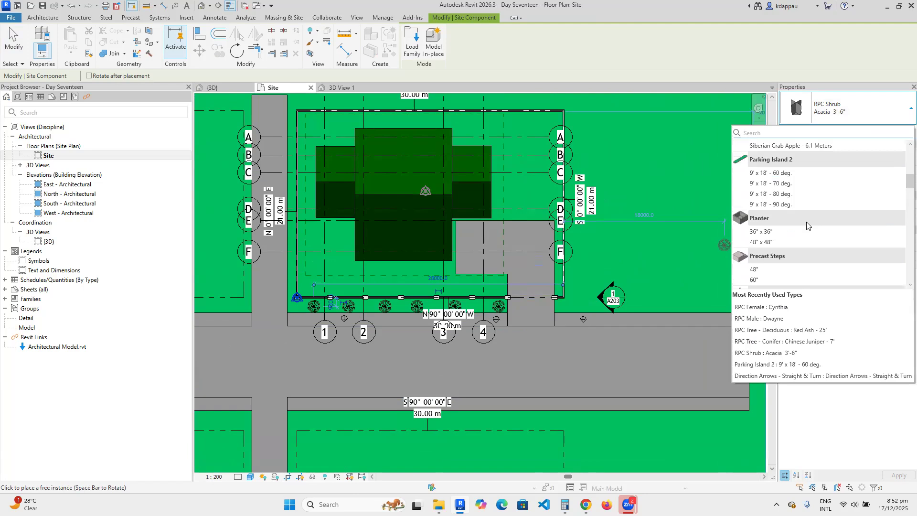
scroll(805, 220, "down", 1)
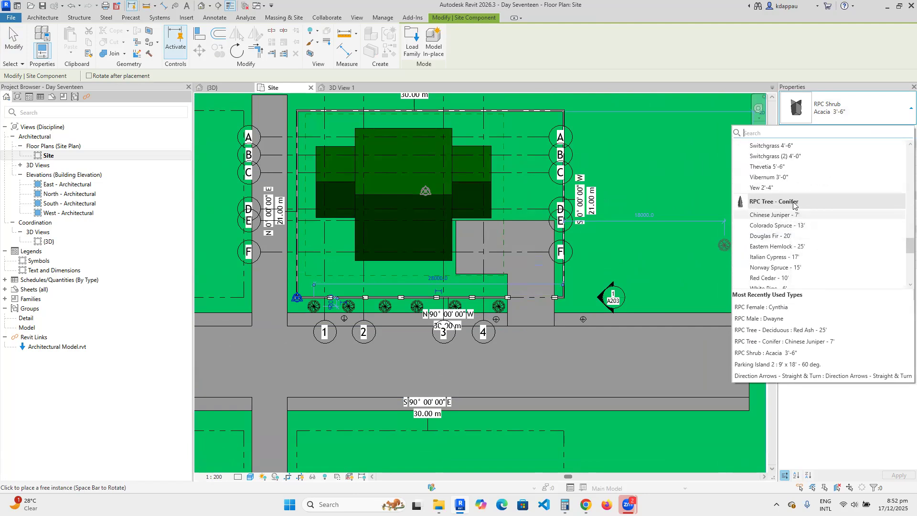
Place four Italian Cypress - 17' trees along the inside of the south boundary.
left_click(769, 257)
scroll(461, 283, "up", 2)
scroll(478, 287, "up", 1)
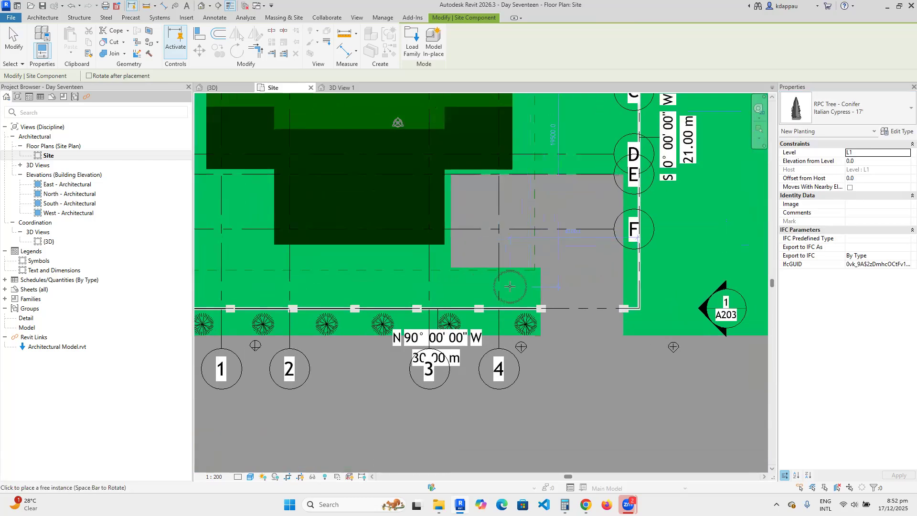
left_click(516, 290)
left_click(470, 290)
left_click(263, 290)
scroll(363, 282, "down", 1)
scroll(311, 282, "up", 1)
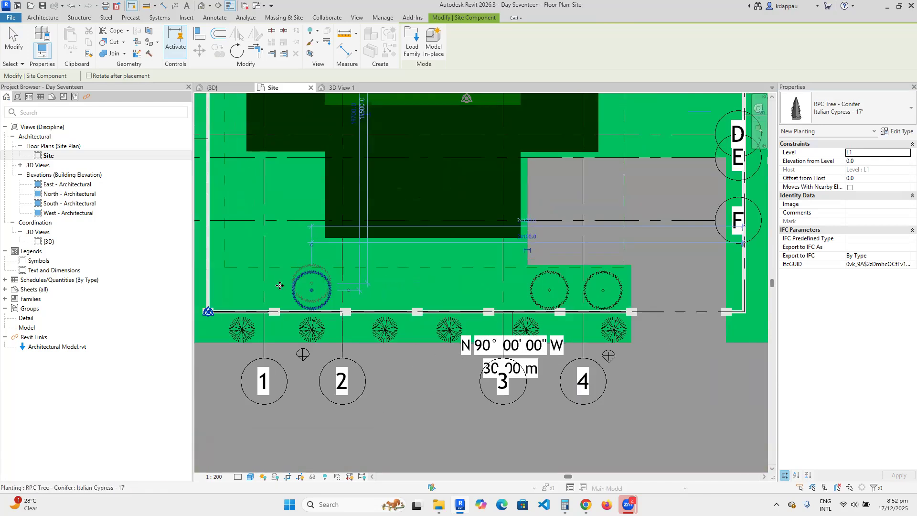
left_click(242, 290)
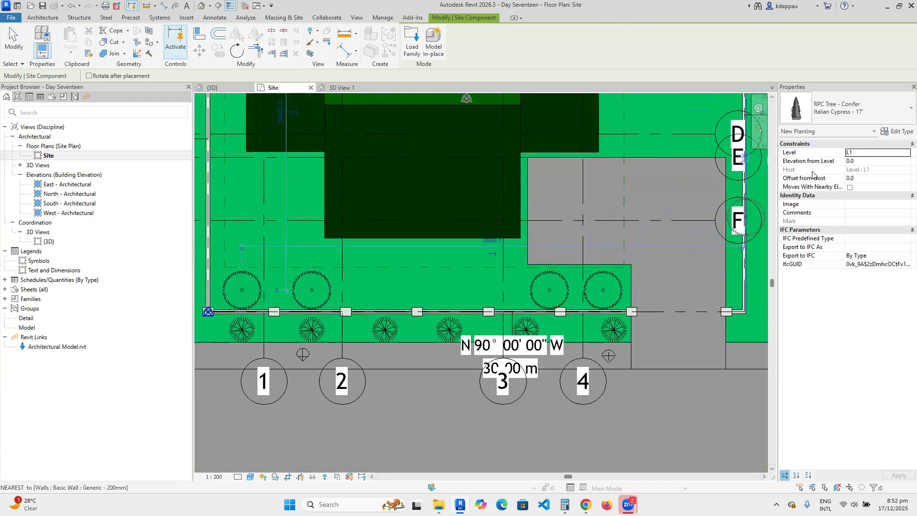
Place two Red Maple - 30' trees, near the upper-left corner and lower left near grid F.
left_click(841, 109)
scroll(787, 232, "down", 2)
scroll(787, 229, "up", 5)
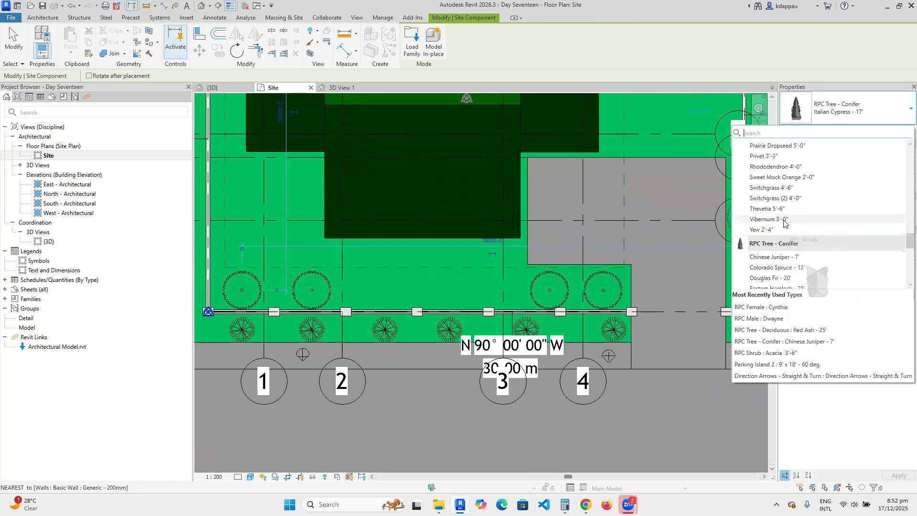
scroll(784, 222, "down", 2)
scroll(776, 225, "down", 5)
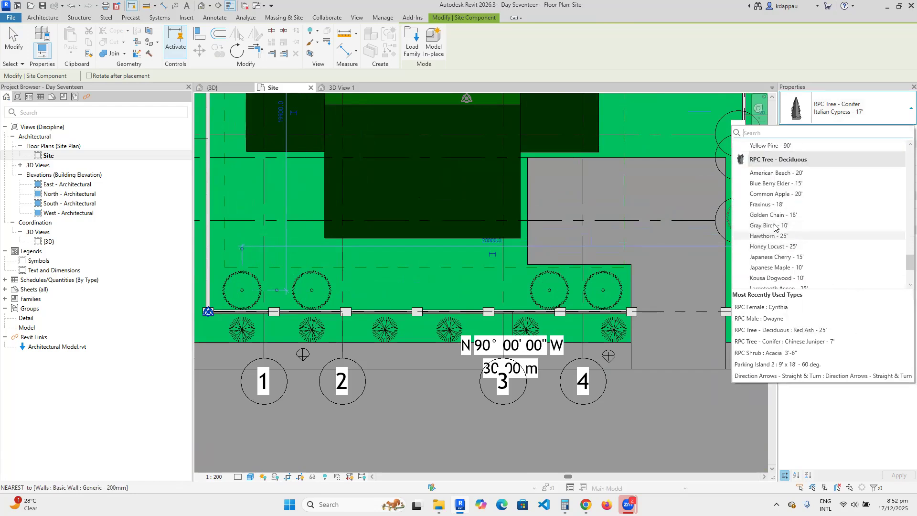
scroll(774, 227, "down", 3)
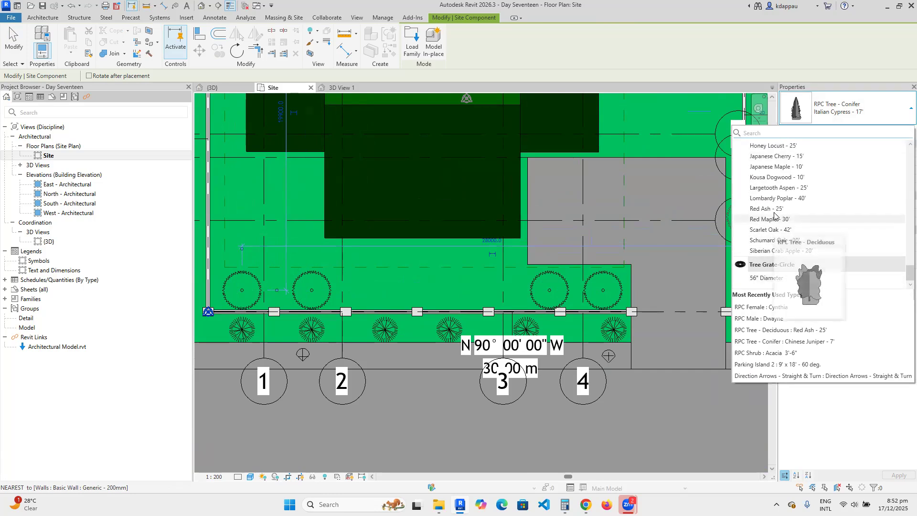
left_click(777, 178)
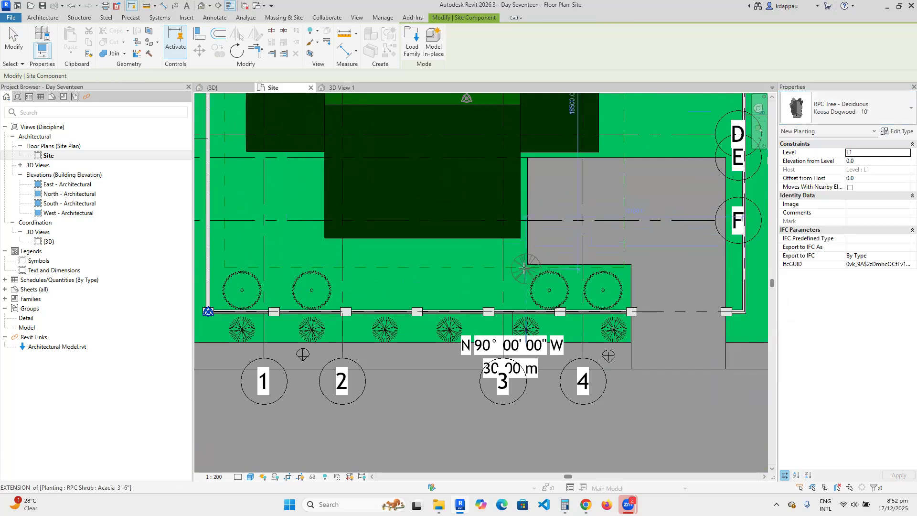
left_click(820, 112)
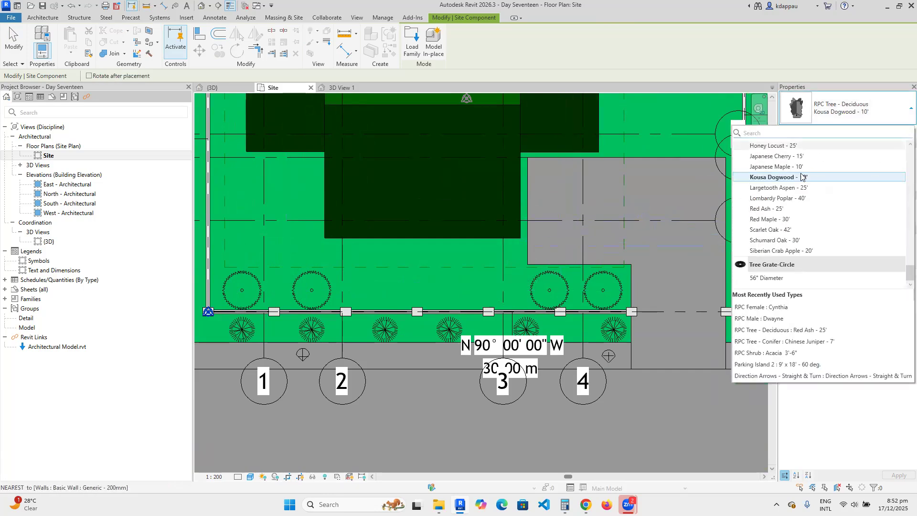
left_click(782, 225)
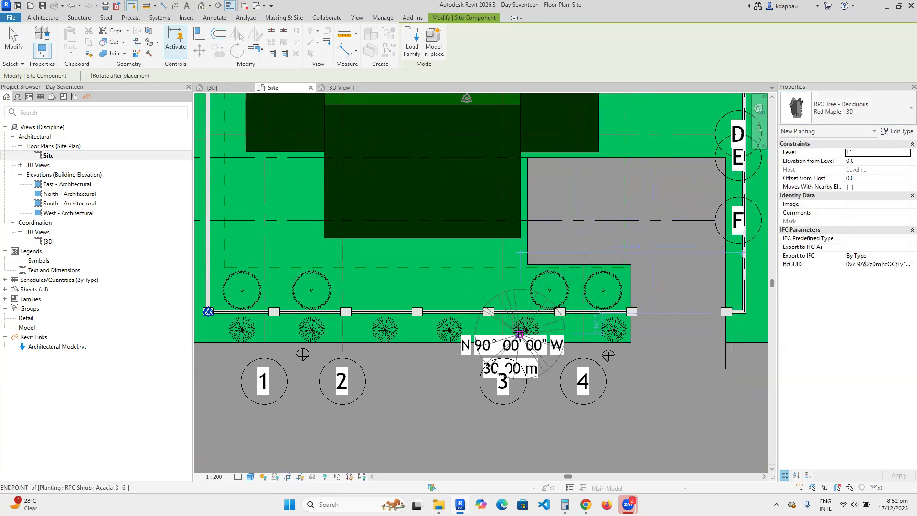
scroll(526, 268, "down", 5)
scroll(543, 273, "up", 4)
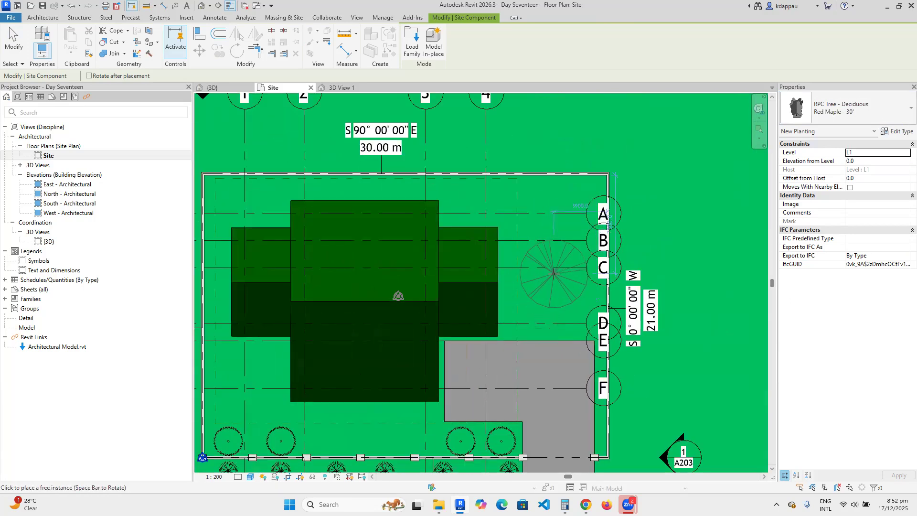
scroll(547, 269, "down", 3)
scroll(370, 219, "up", 5)
left_click(357, 203)
scroll(363, 213, "down", 2)
left_click(365, 384)
Stop placing trees and view the site in the default 3D view.
right_click(456, 148)
left_click(492, 155)
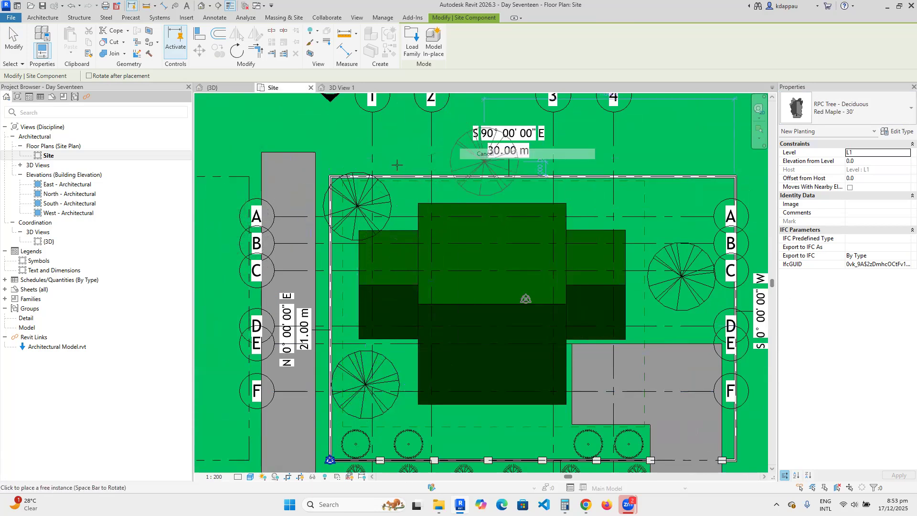
left_click(200, 8)
scroll(524, 321, "down", 3)
scroll(544, 294, "up", 3)
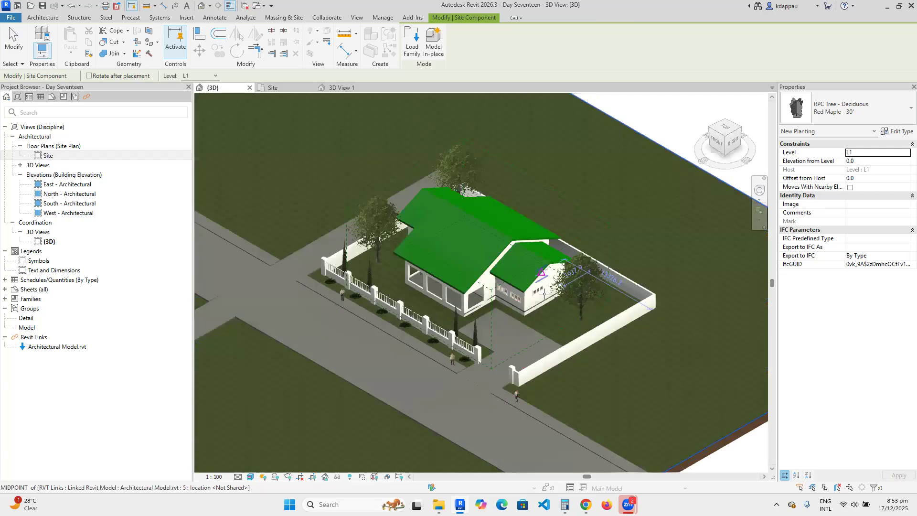
scroll(545, 294, "up", 1)
right_click(545, 181)
left_click(575, 190)
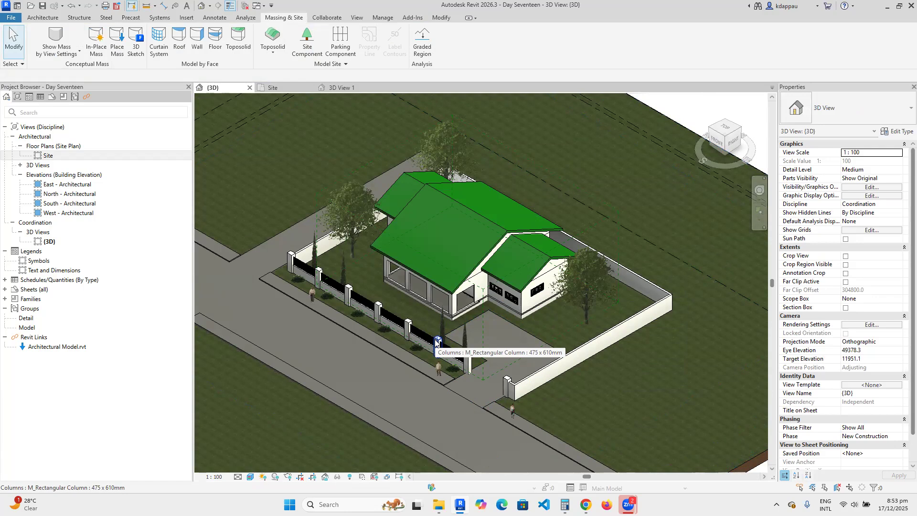
scroll(498, 419, "up", 5)
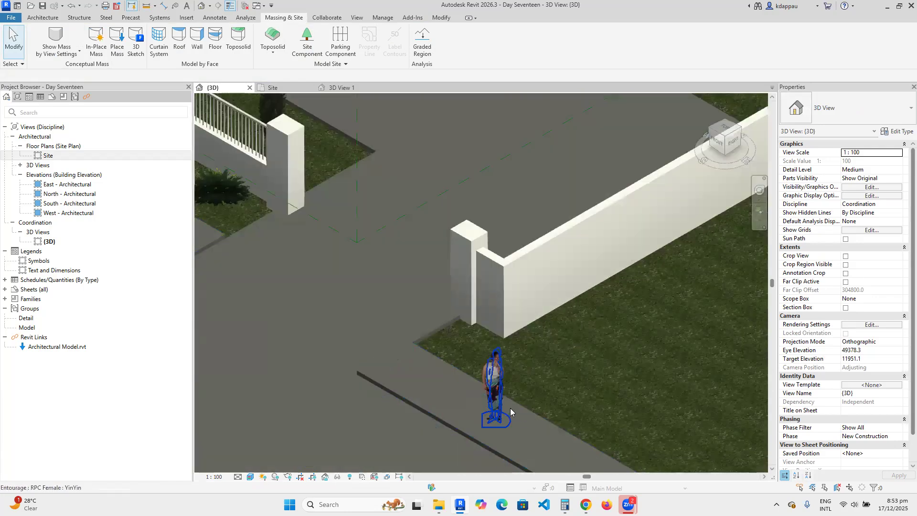
scroll(510, 408, "down", 6)
scroll(383, 325, "up", 4)
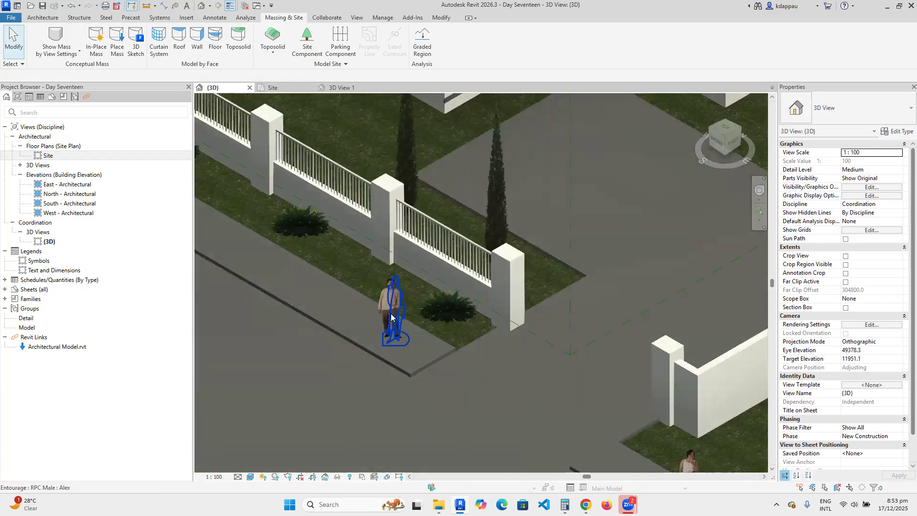
scroll(391, 317, "down", 5)
scroll(367, 262, "up", 2)
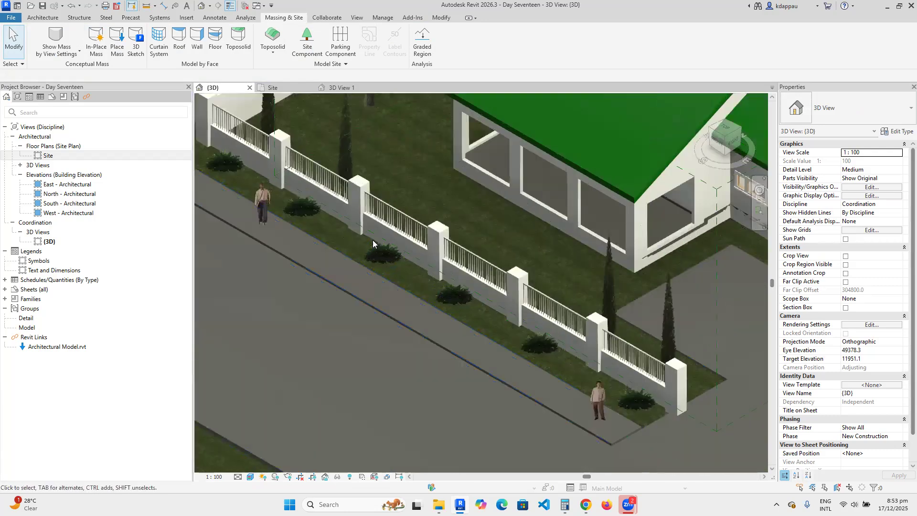
scroll(372, 275, "up", 3)
scroll(408, 285, "down", 3)
scroll(361, 255, "down", 4)
scroll(327, 317, "up", 3)
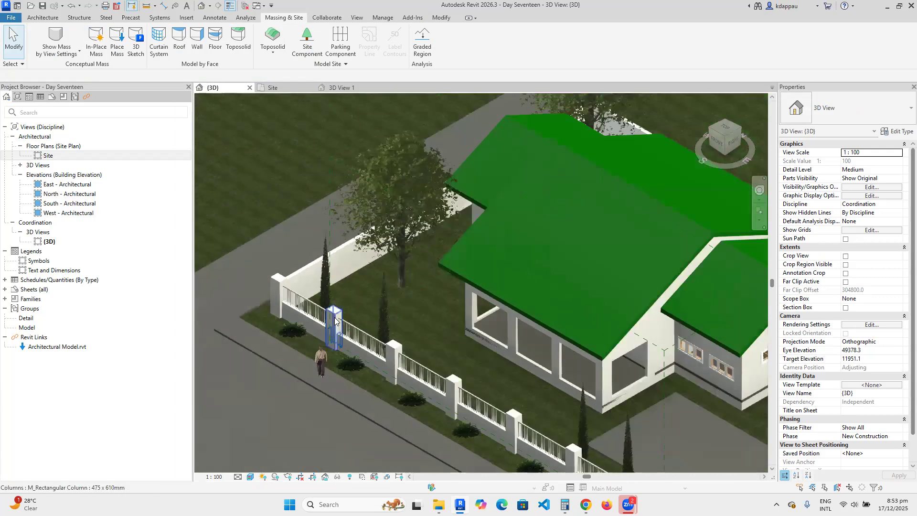
scroll(335, 321, "down", 2)
scroll(358, 368, "down", 3)
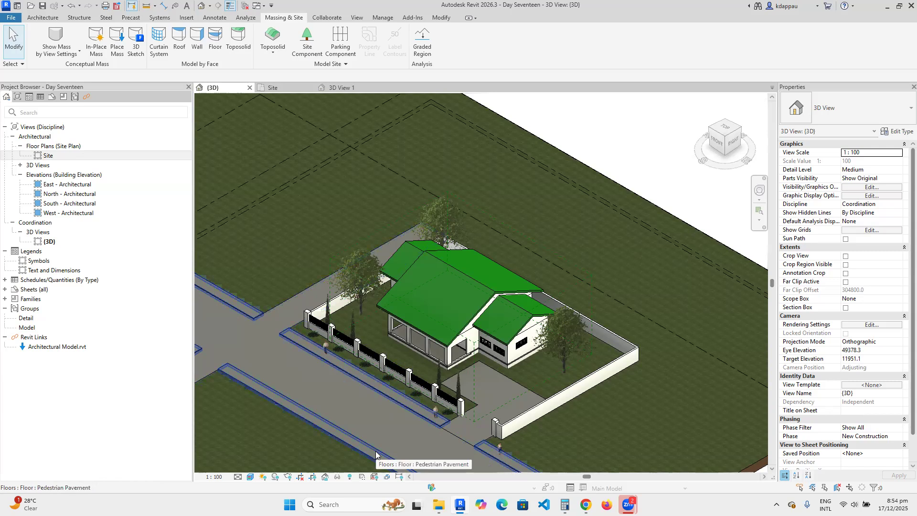
Zoom and orbit to view the house and boundary walls from the site's rear corner.
scroll(413, 442, "up", 3)
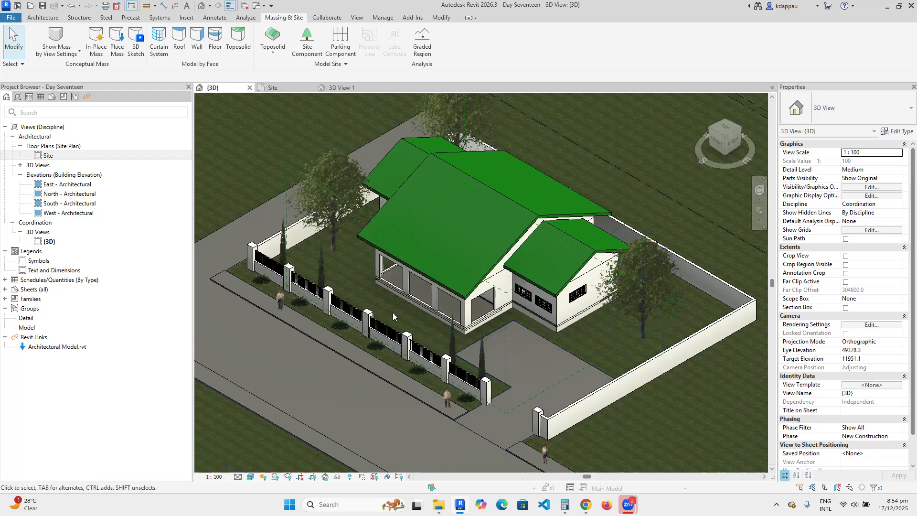
scroll(429, 312, "up", 2)
scroll(429, 312, "down", 4)
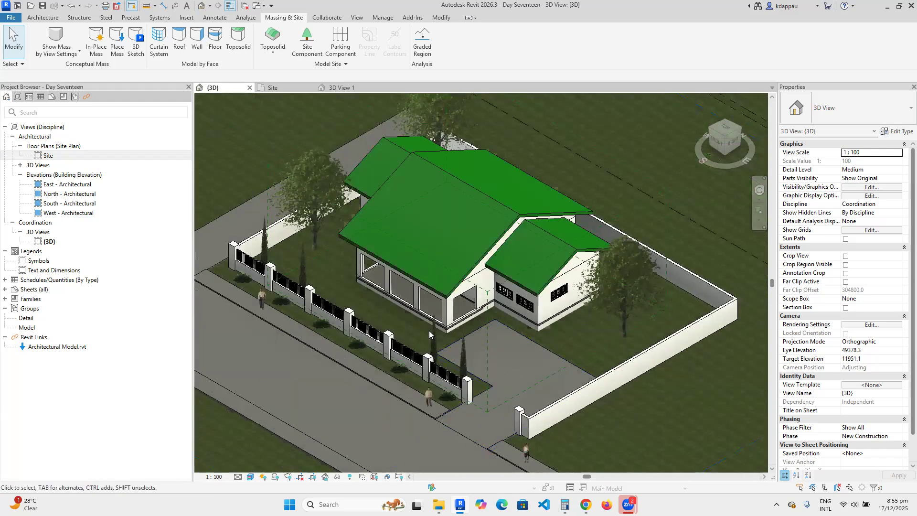
scroll(414, 328, "up", 2)
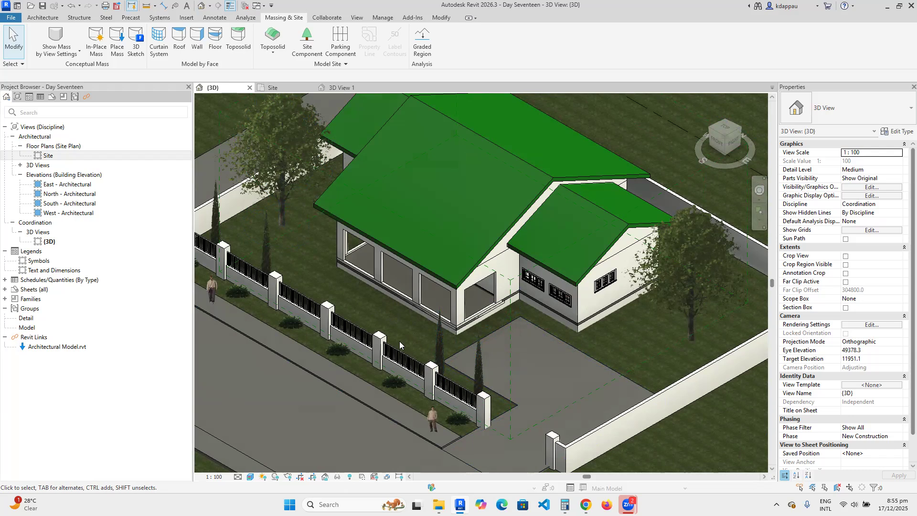
scroll(410, 340, "down", 5)
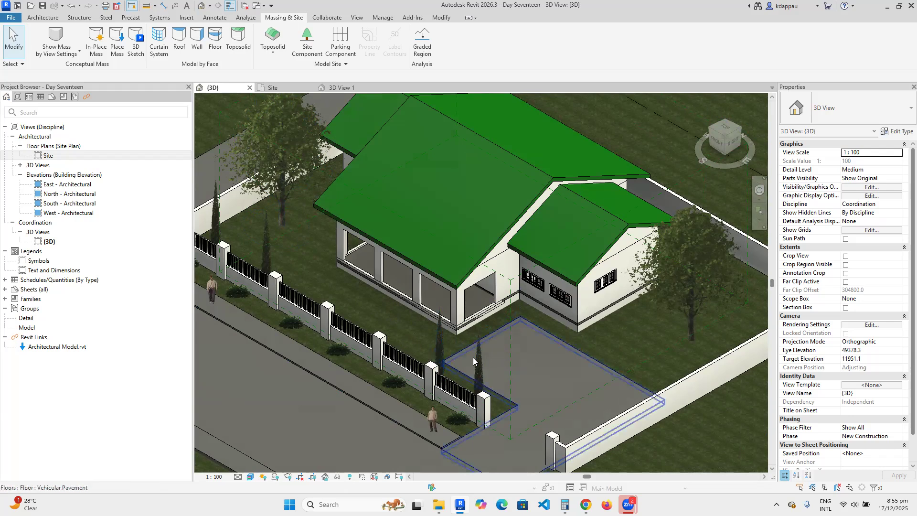
scroll(439, 338, "down", 4)
scroll(450, 341, "up", 4)
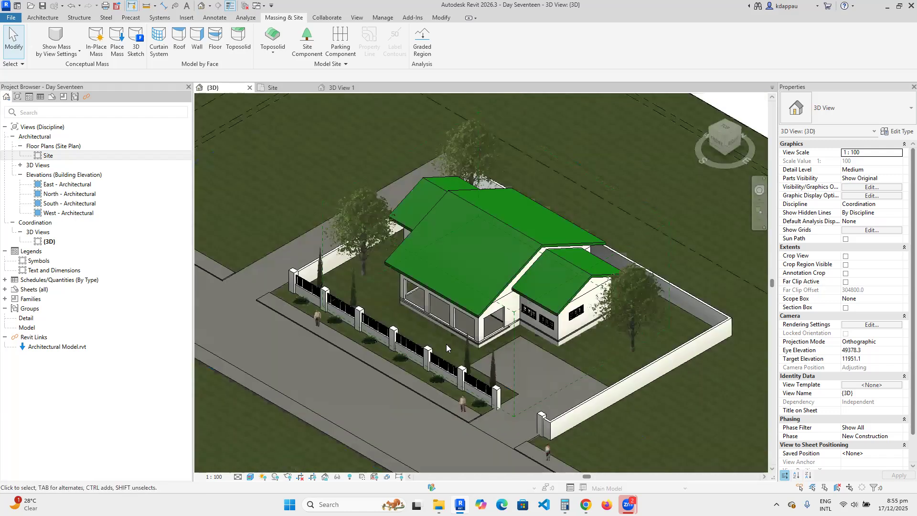
left_click(742, 130)
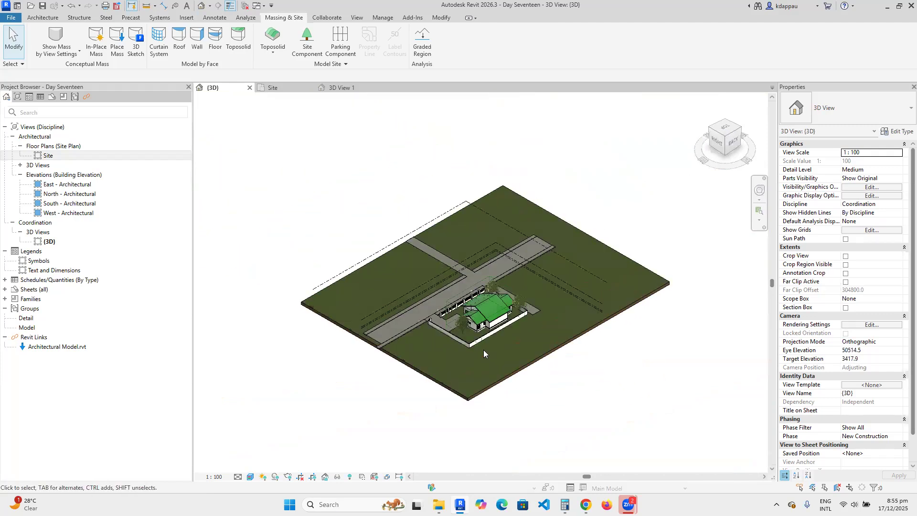
scroll(474, 345, "up", 5)
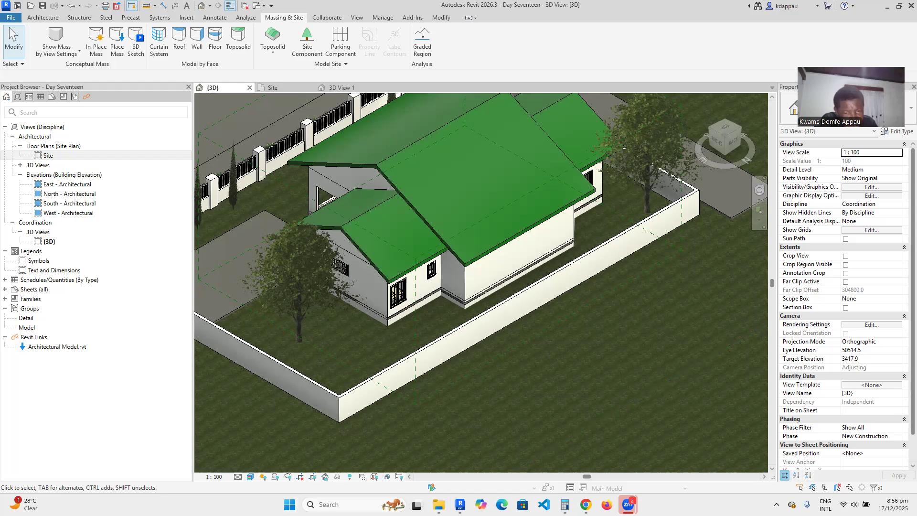
Snap the 3D view to the top-front-right corner of the ViewCube.
scroll(440, 363, "down", 4)
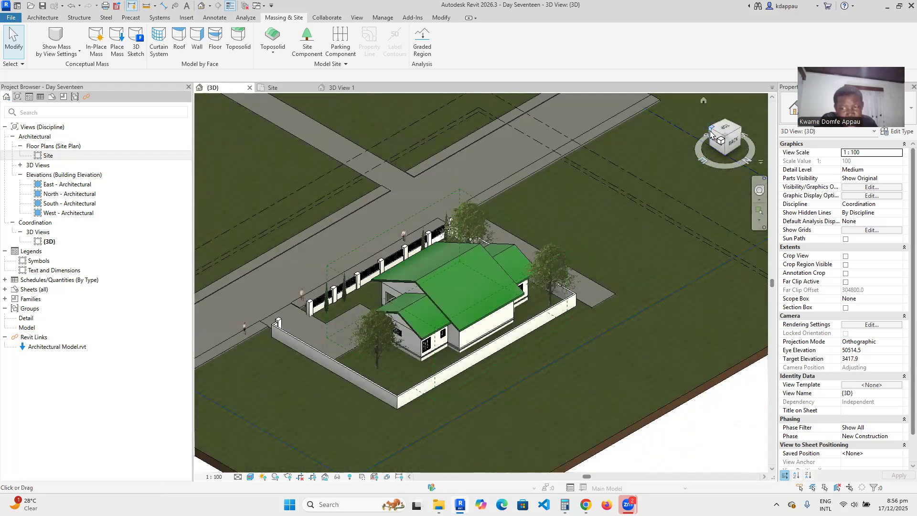
left_click(711, 135)
scroll(527, 309, "up", 6)
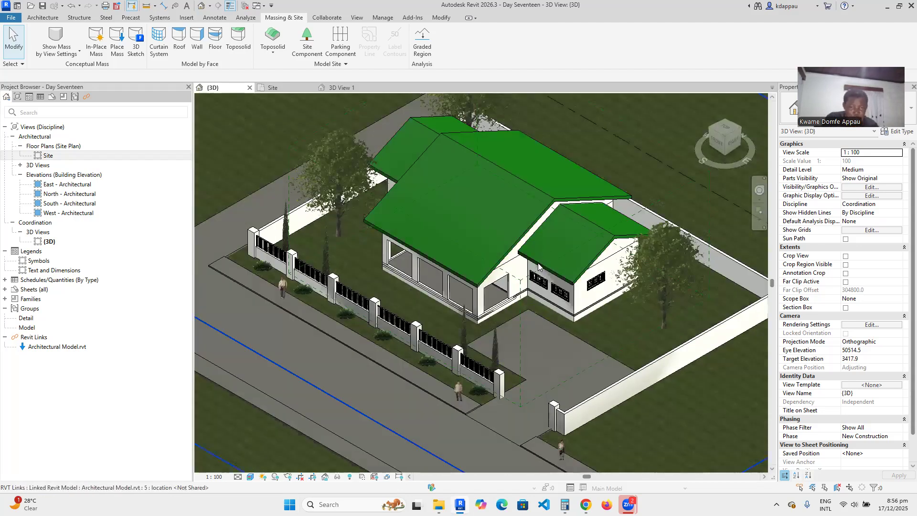
scroll(453, 301, "down", 1)
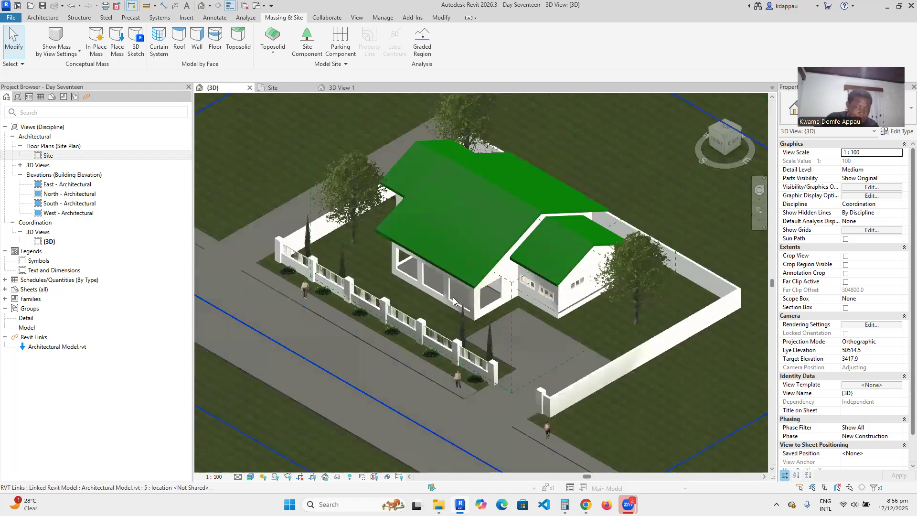
scroll(452, 300, "down", 2)
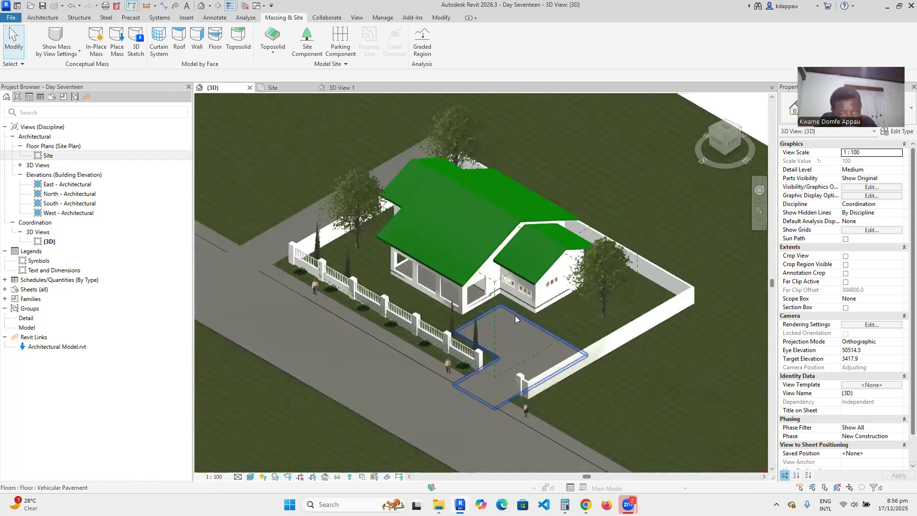
scroll(516, 319, "up", 1)
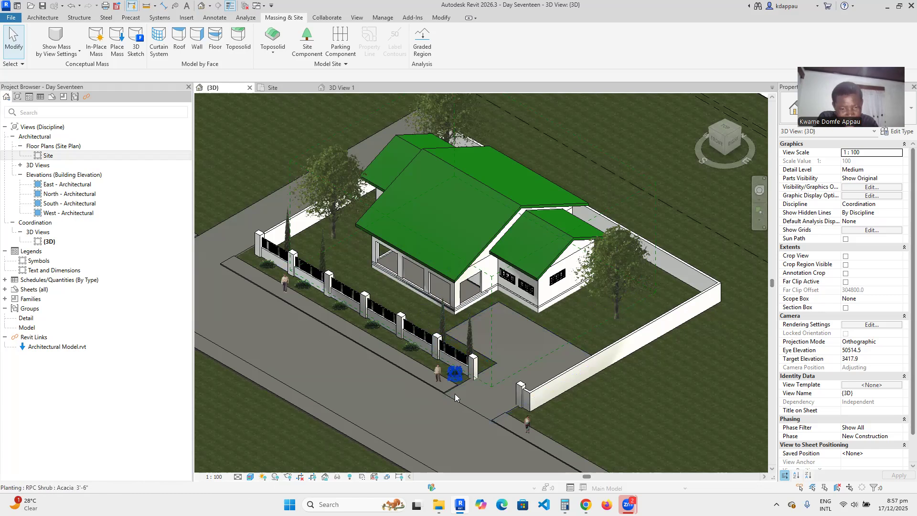
Zoom in around the railed fence, people and trees, then back out to the full site.
scroll(444, 392, "up", 4)
scroll(497, 361, "down", 5)
scroll(497, 363, "down", 2)
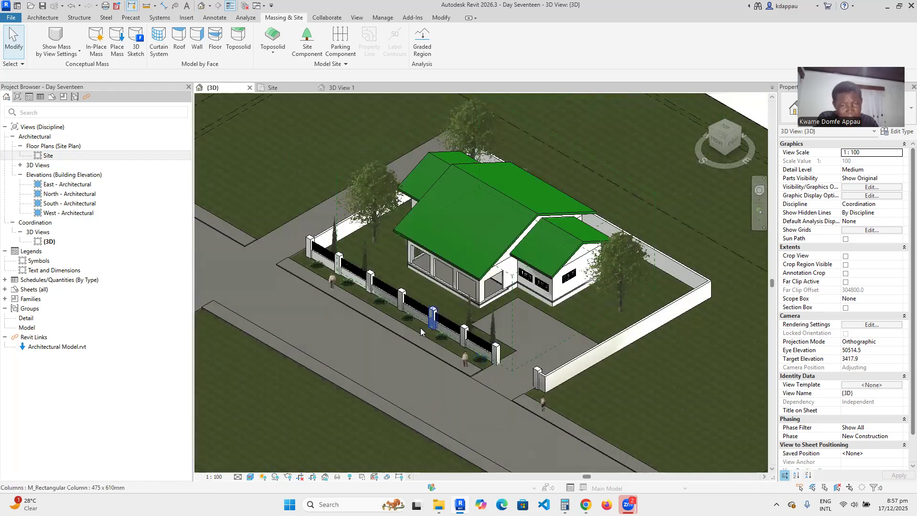
scroll(315, 282, "up", 4)
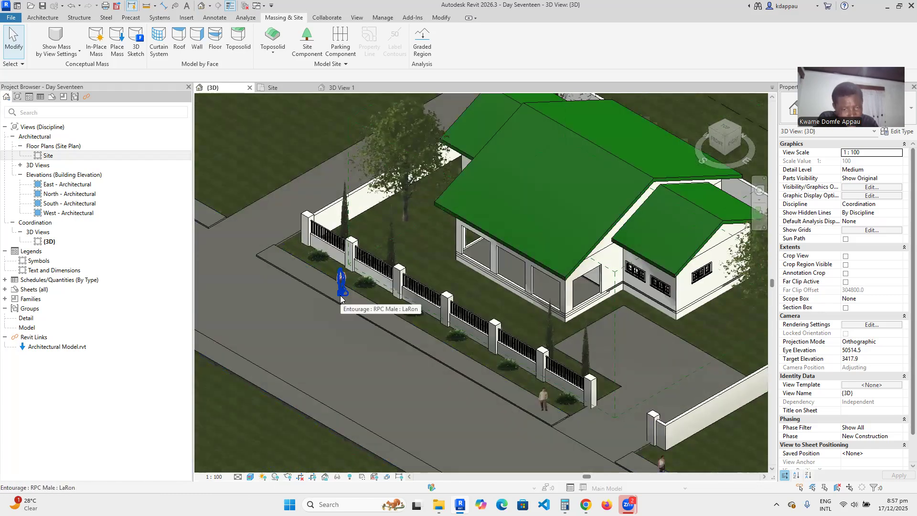
scroll(340, 295, "down", 3)
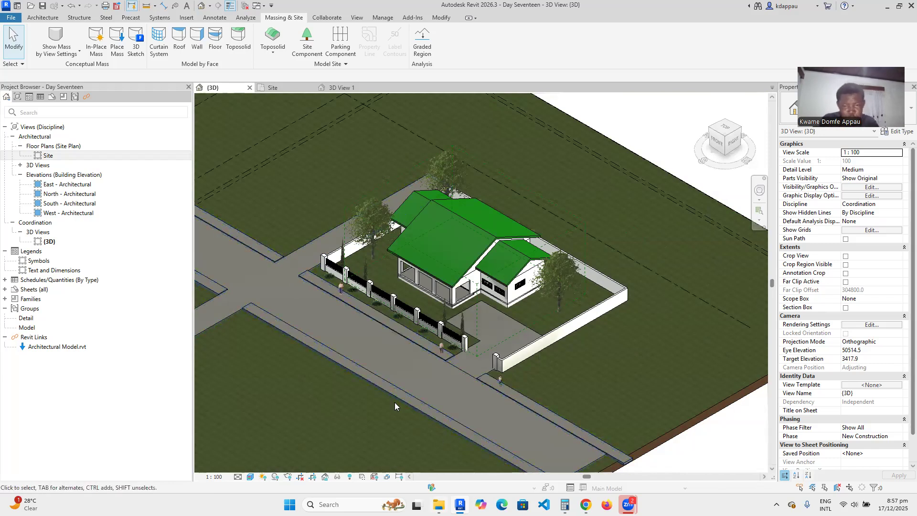
scroll(491, 320, "up", 3)
scroll(491, 320, "down", 2)
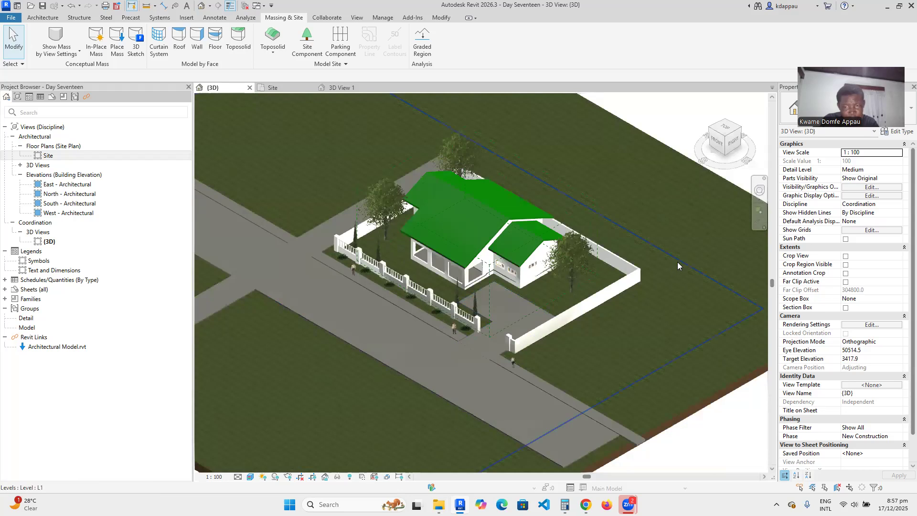
scroll(602, 288, "up", 2)
scroll(545, 255, "up", 2)
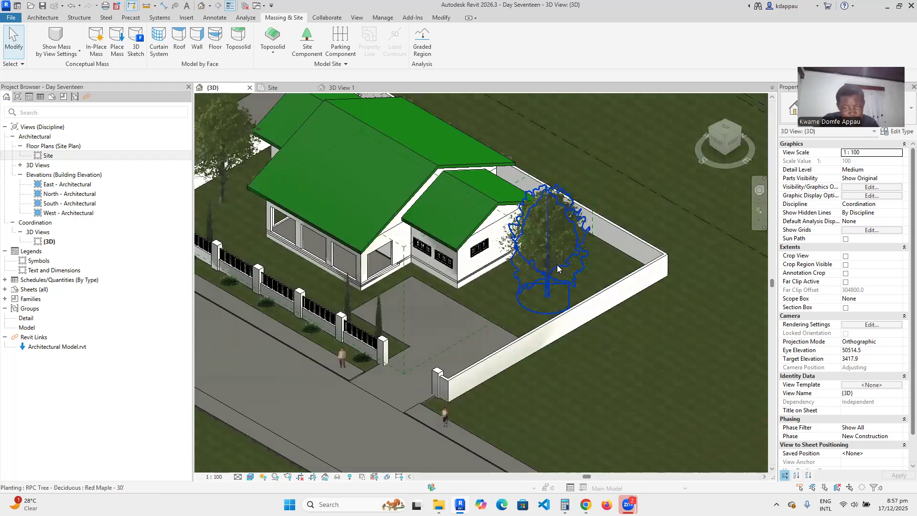
scroll(527, 294, "up", 2)
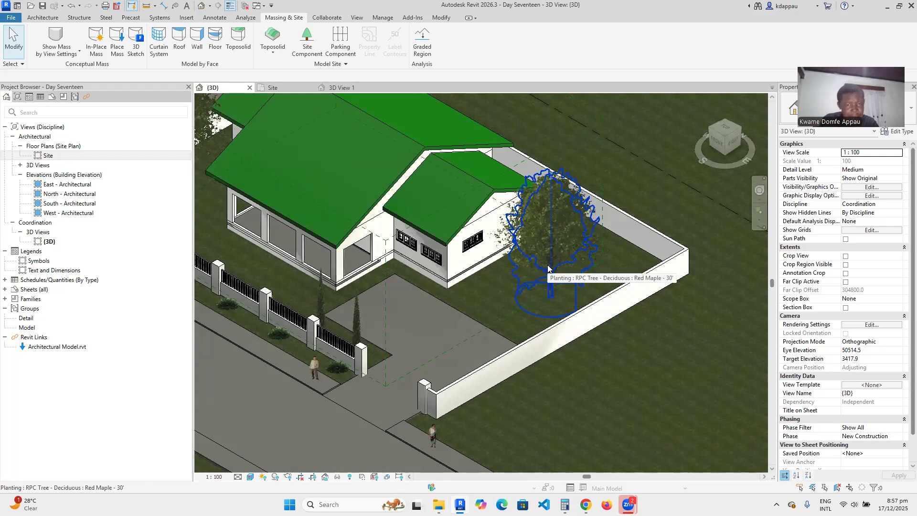
scroll(547, 266, "down", 4)
scroll(422, 324, "up", 5)
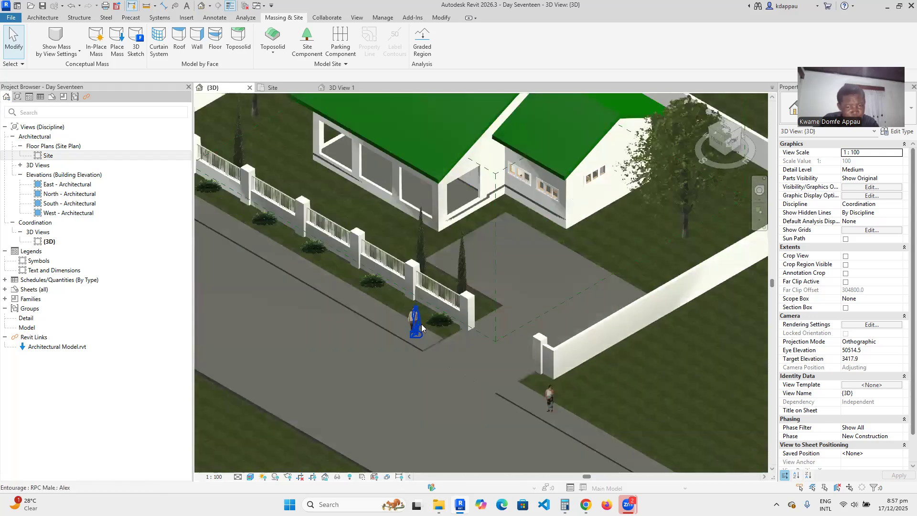
scroll(422, 324, "up", 4)
scroll(392, 315, "down", 6)
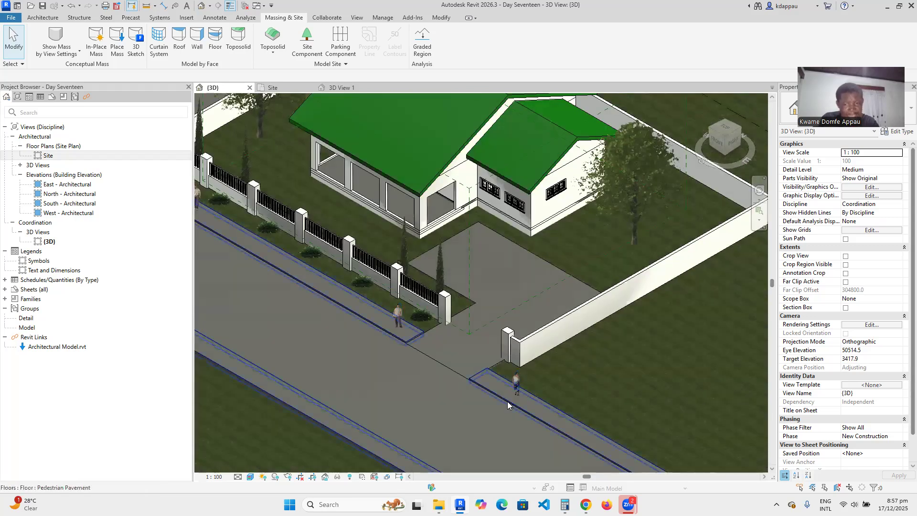
scroll(518, 395, "up", 3)
scroll(379, 327, "down", 3)
scroll(468, 269, "up", 2)
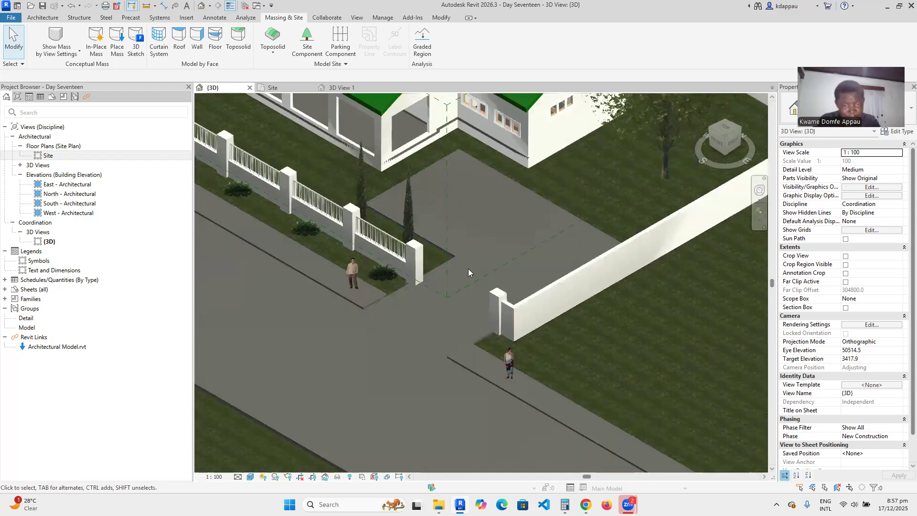
scroll(468, 269, "down", 4)
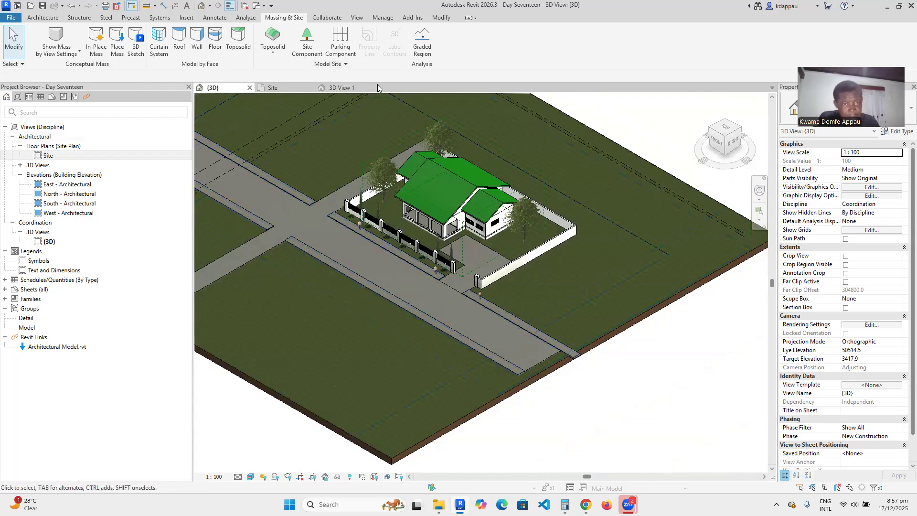
Start a site Component and browse Load Family to the English US content library.
left_click(308, 50)
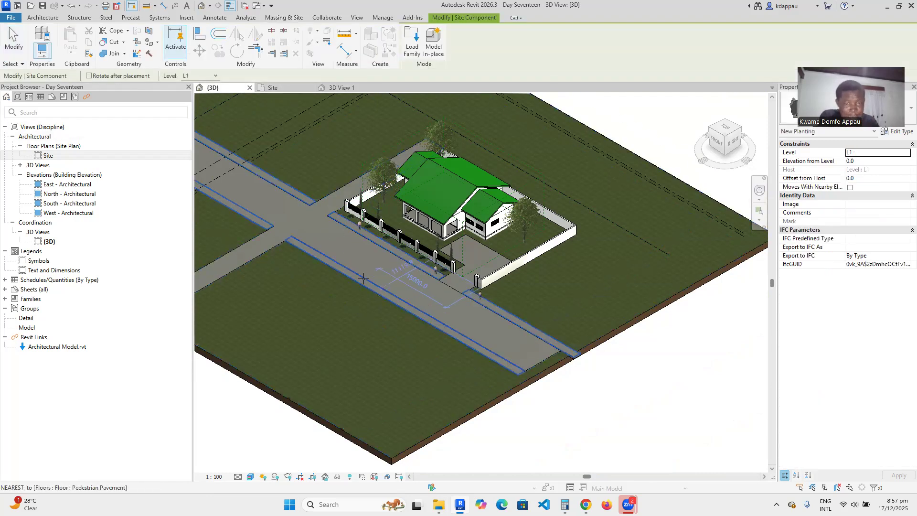
left_click(414, 44)
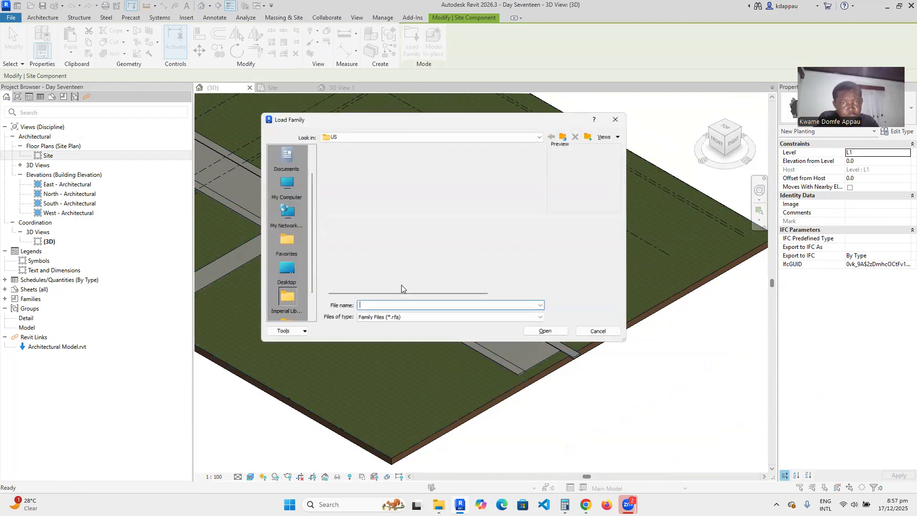
scroll(376, 216, "down", 5)
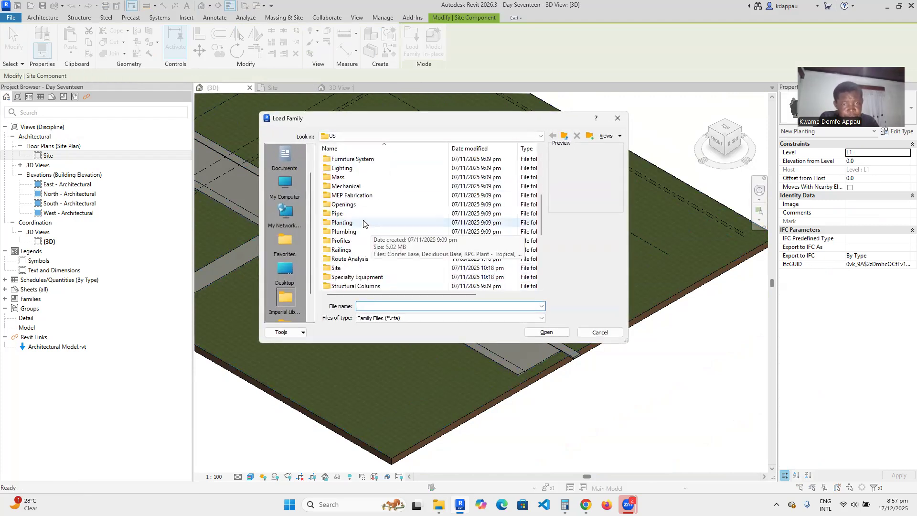
scroll(377, 201, "up", 5)
left_click(383, 137)
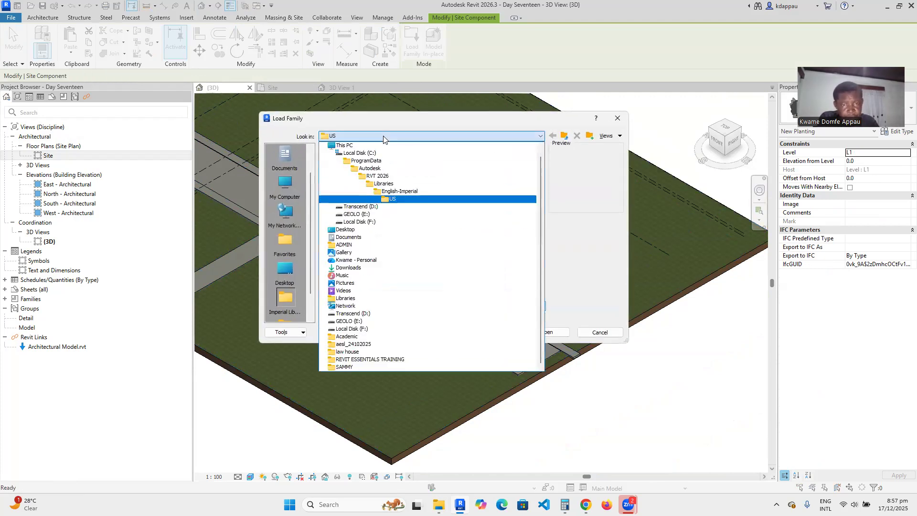
left_click(383, 186)
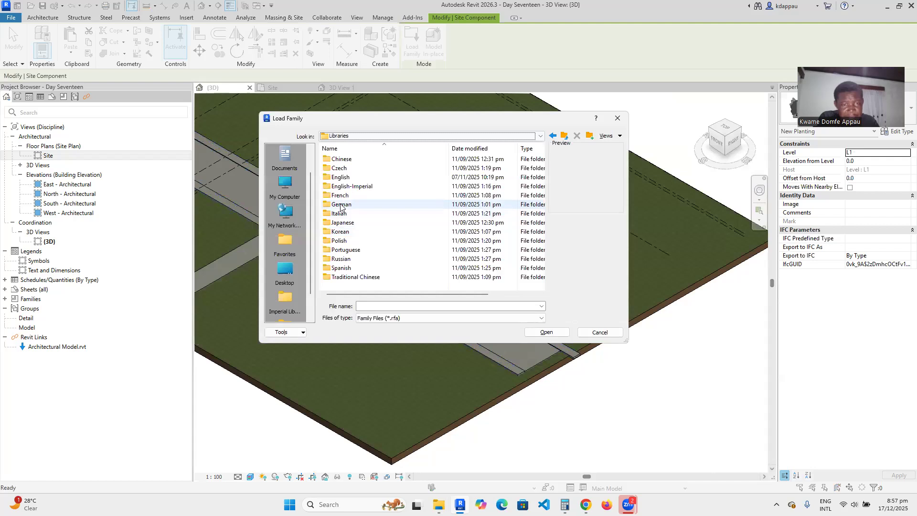
double_click(338, 179)
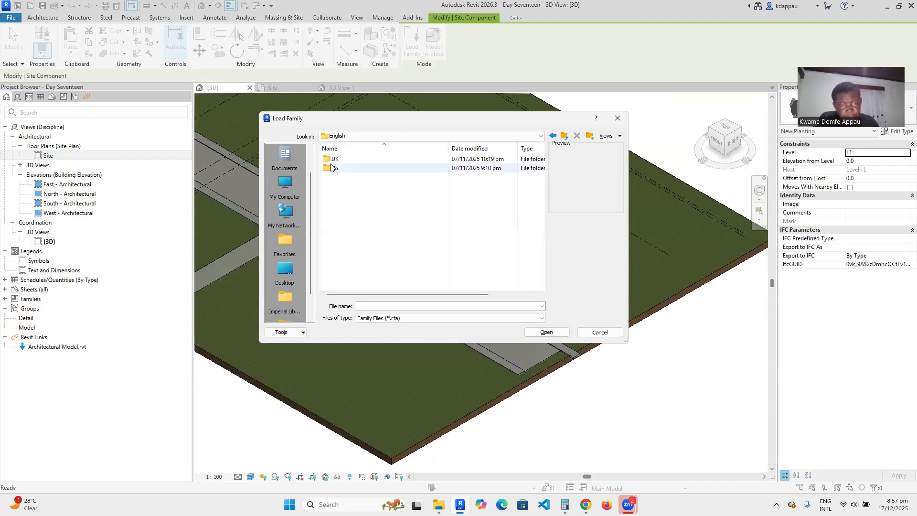
double_click(333, 169)
Load M_Park Bench.rfa from the Site > Accessories folder.
scroll(355, 215, "down", 10)
scroll(355, 215, "up", 2)
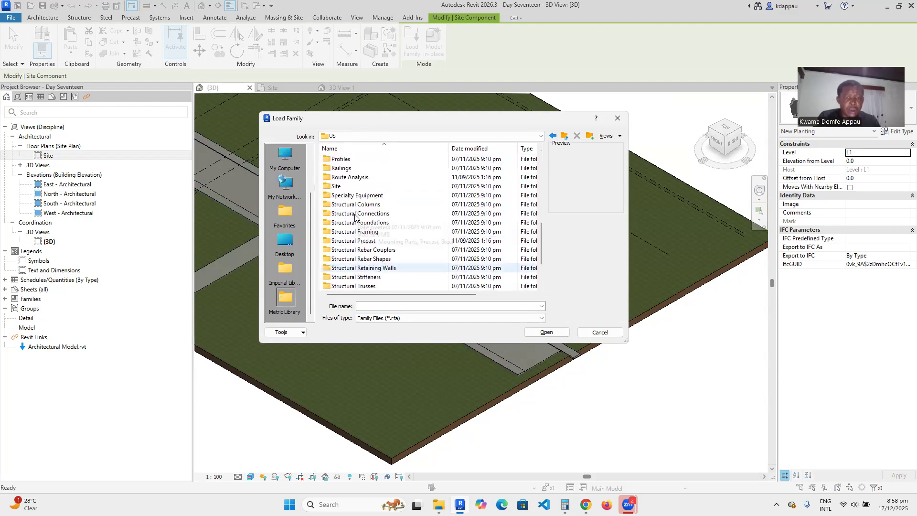
double_click(338, 187)
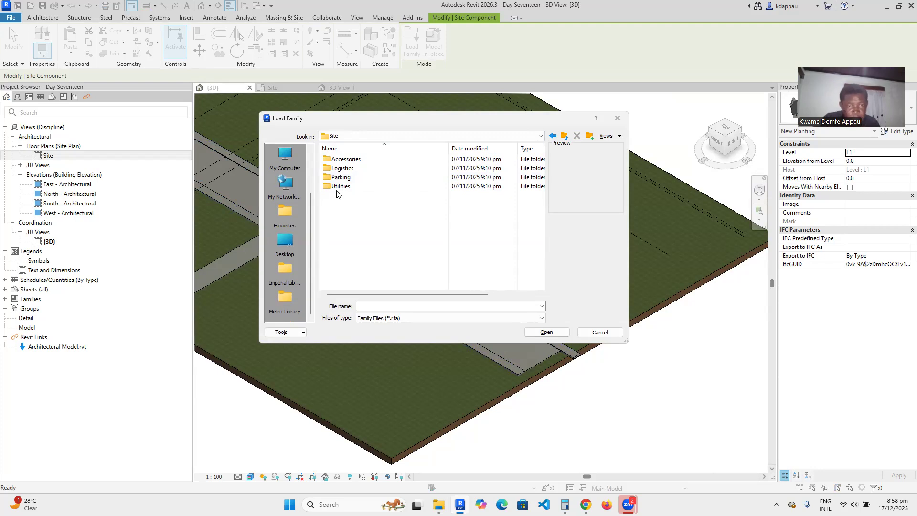
double_click(342, 159)
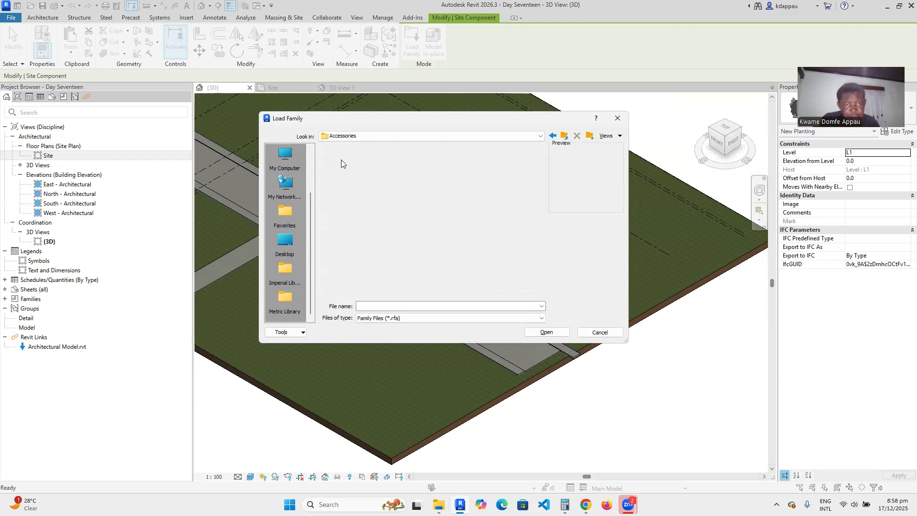
left_click(342, 160)
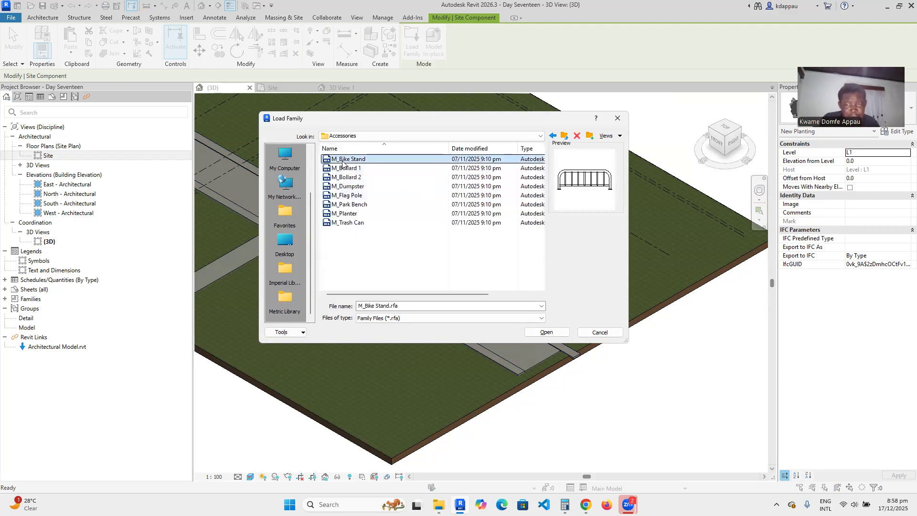
left_click(346, 187)
left_click(342, 196)
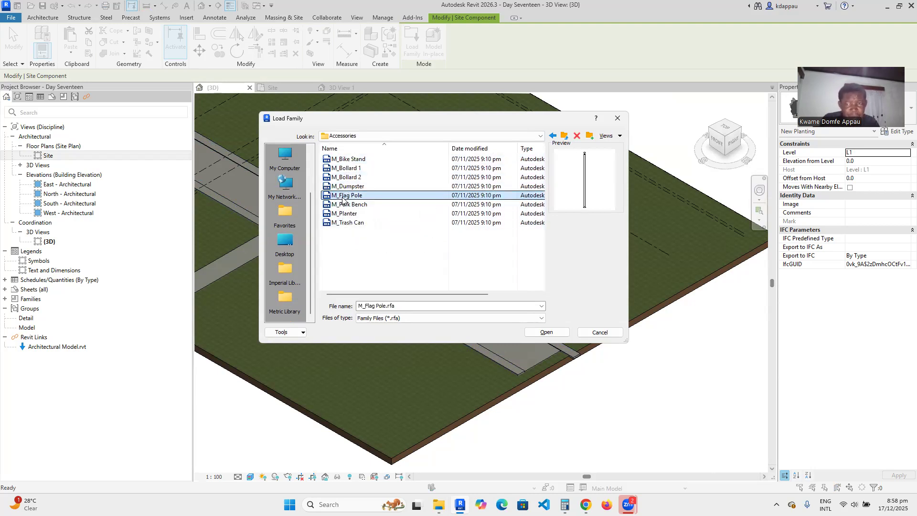
left_click(340, 206)
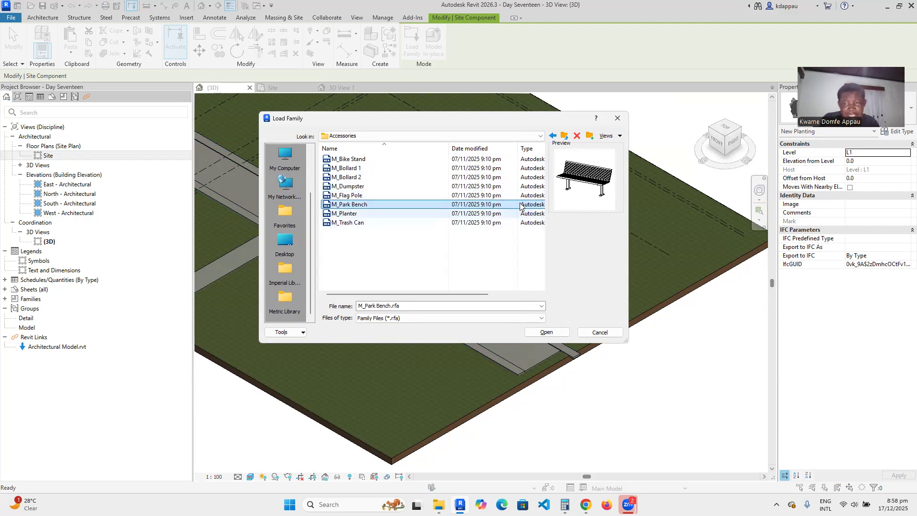
left_click(541, 333)
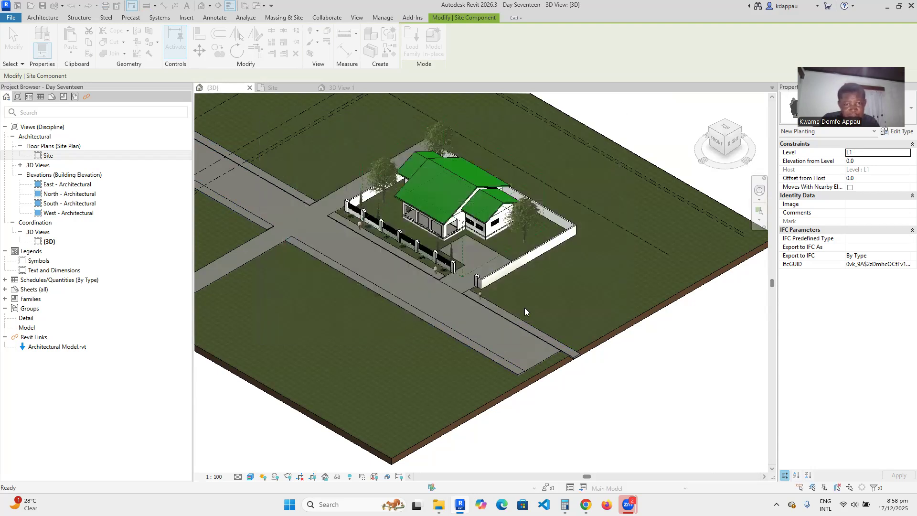
Place the park bench on the lawn beside the house.
scroll(507, 243, "up", 6)
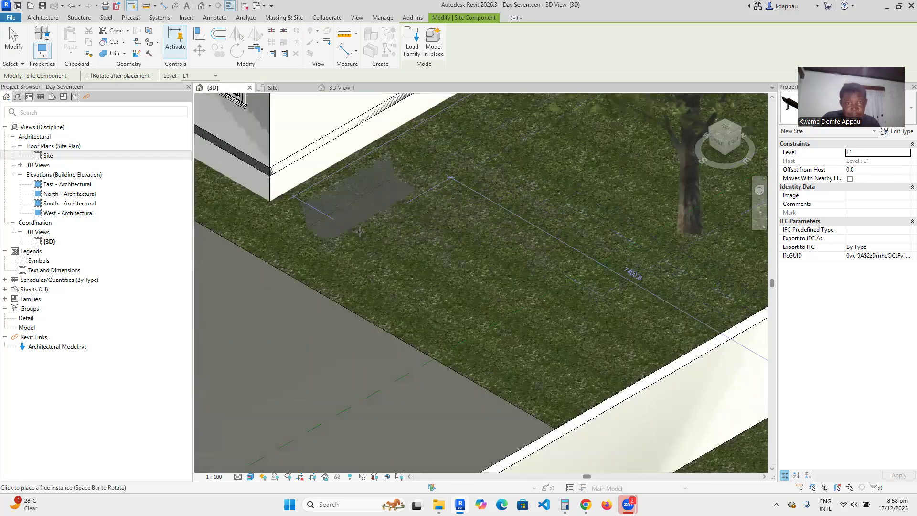
left_click(403, 248)
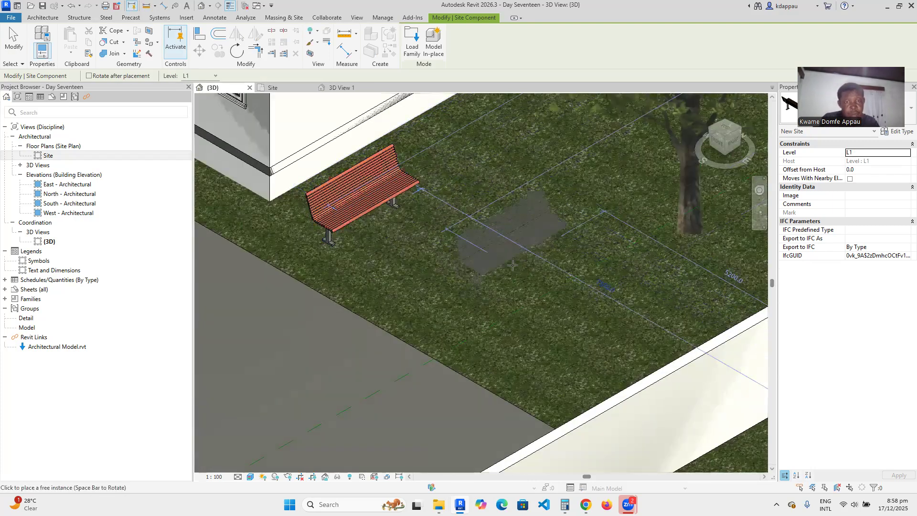
scroll(511, 268, "down", 5)
Load M_Trash Can.rfa and place a trash can on the pavement by the gate pillar.
left_click(413, 56)
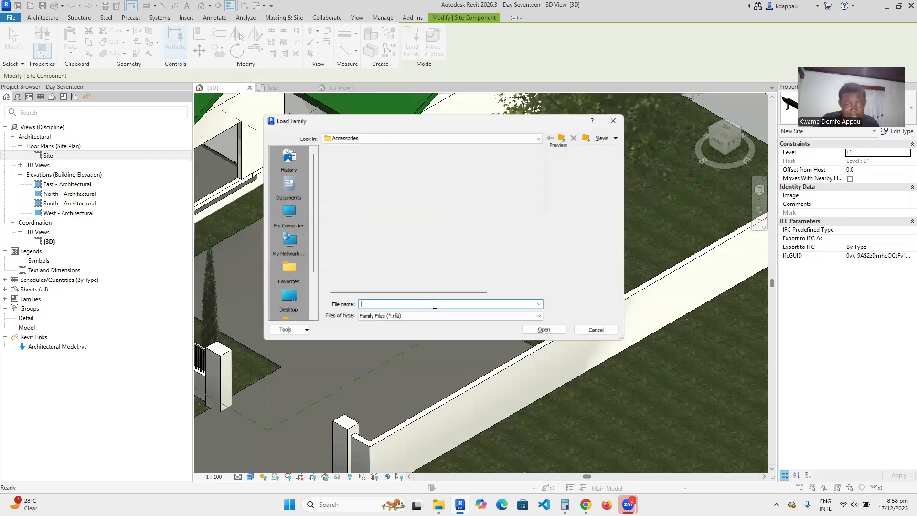
left_click(346, 223)
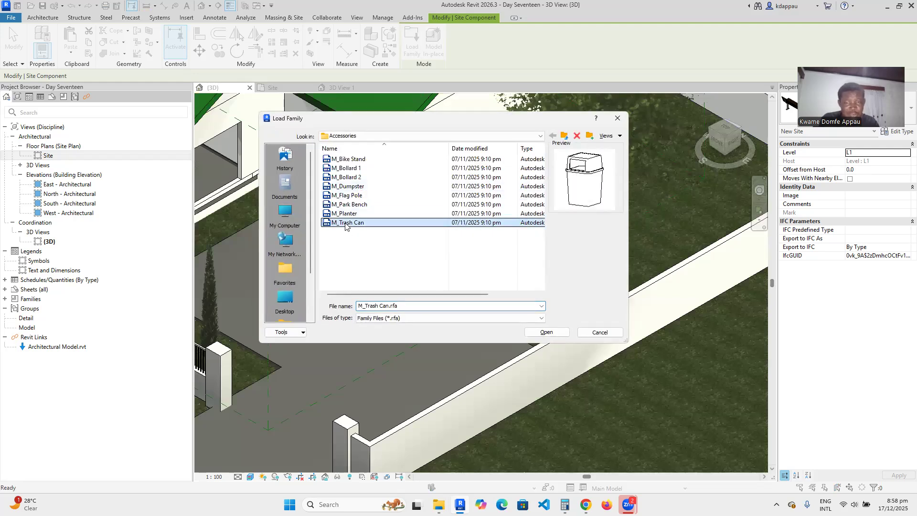
left_click(547, 332)
scroll(546, 302, "down", 5)
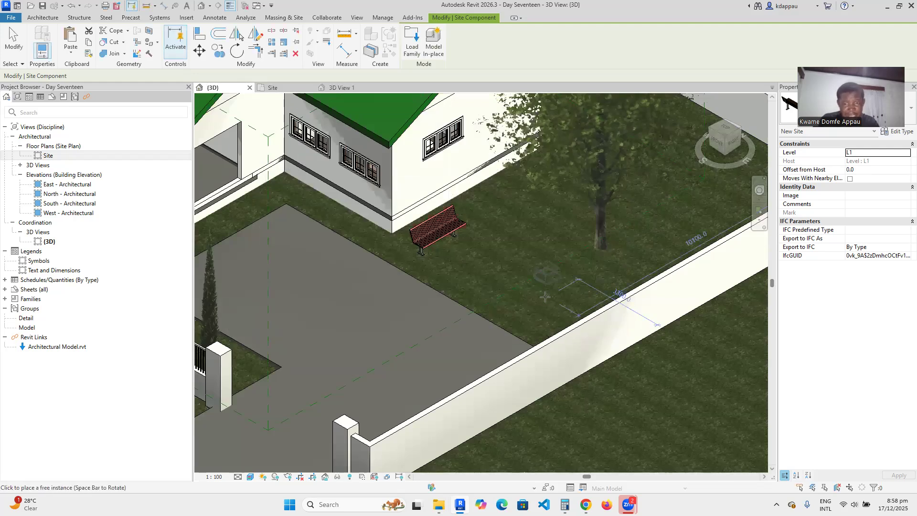
scroll(462, 330, "up", 7)
scroll(462, 330, "up", 3)
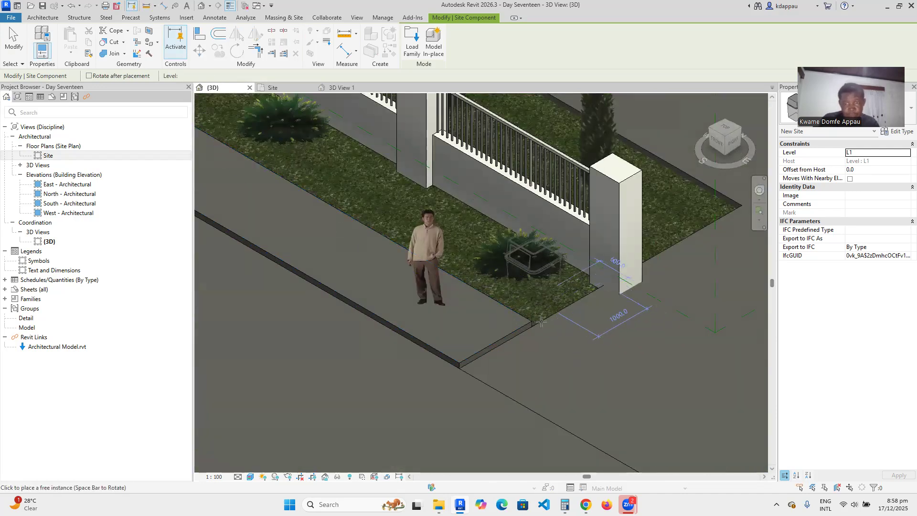
left_click(543, 307)
left_click(412, 43)
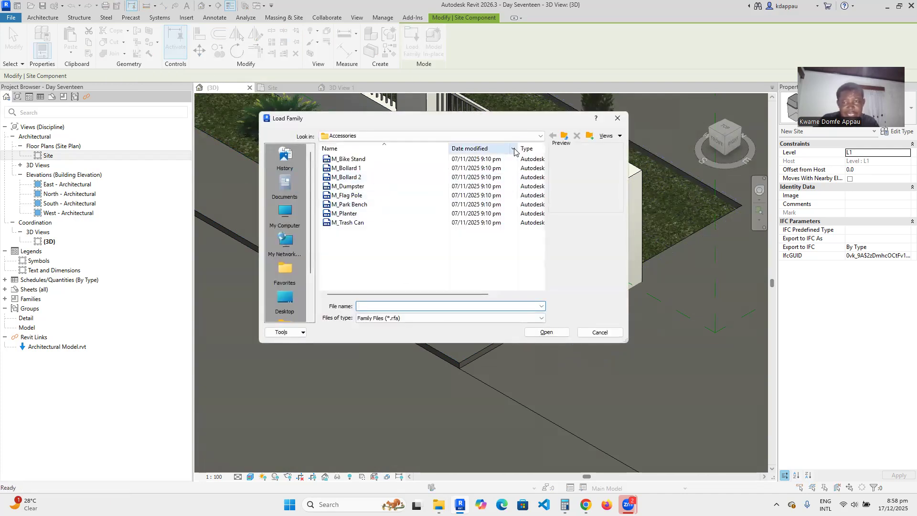
Load M_Truck - Pick-Up.rfa from the Site > Logistics folder.
left_click(564, 135)
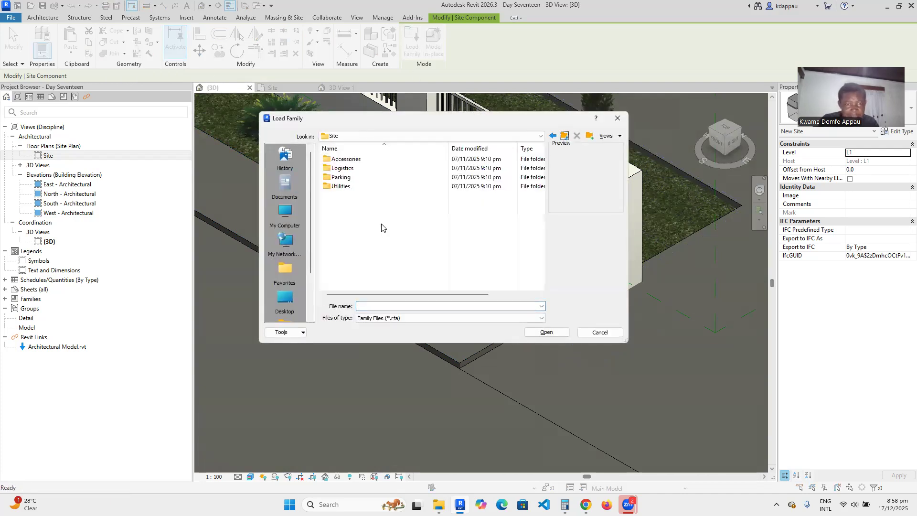
left_click(339, 170)
double_click(339, 170)
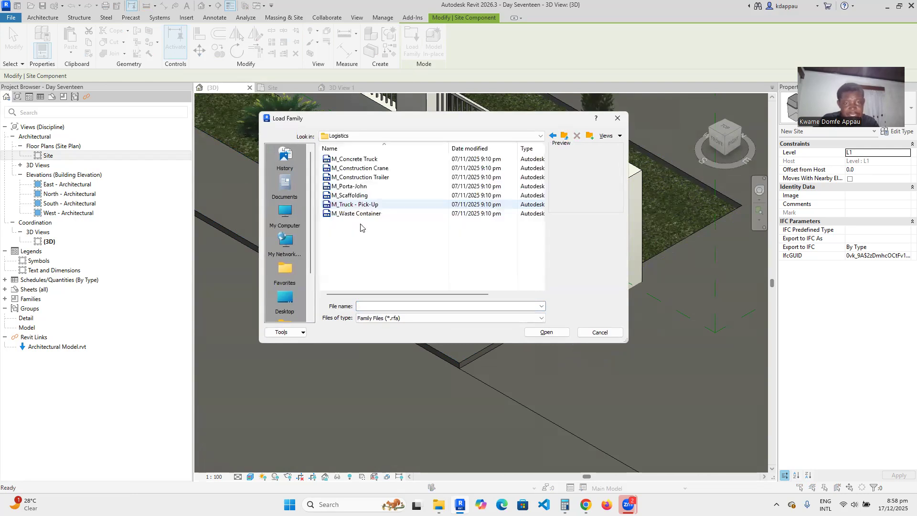
left_click(356, 160)
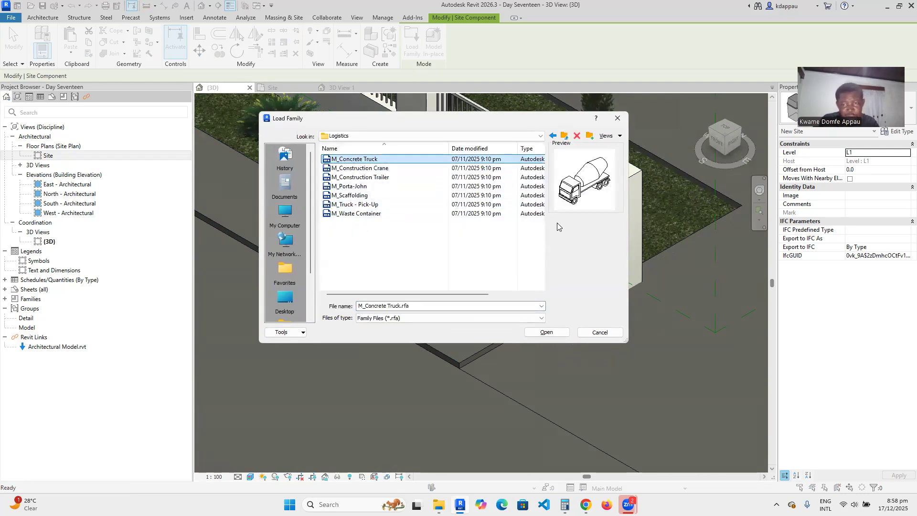
left_click(360, 168)
left_click(356, 177)
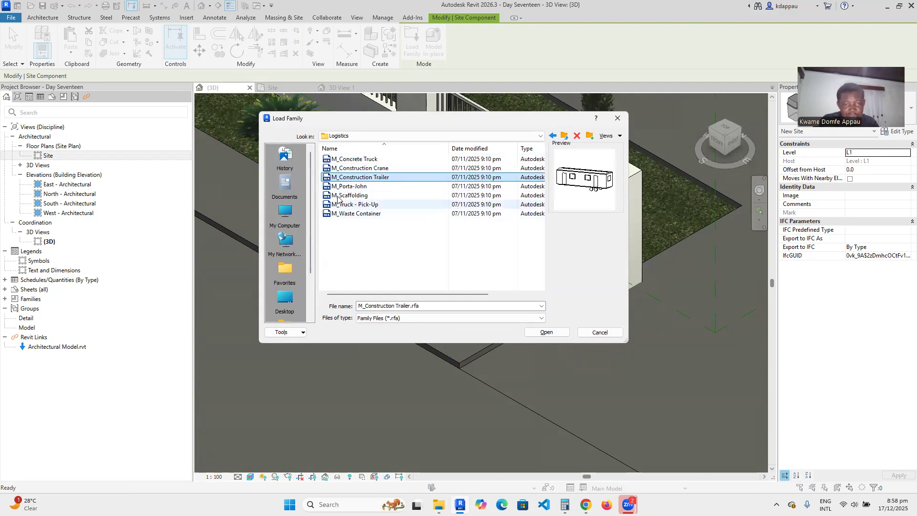
left_click(338, 187)
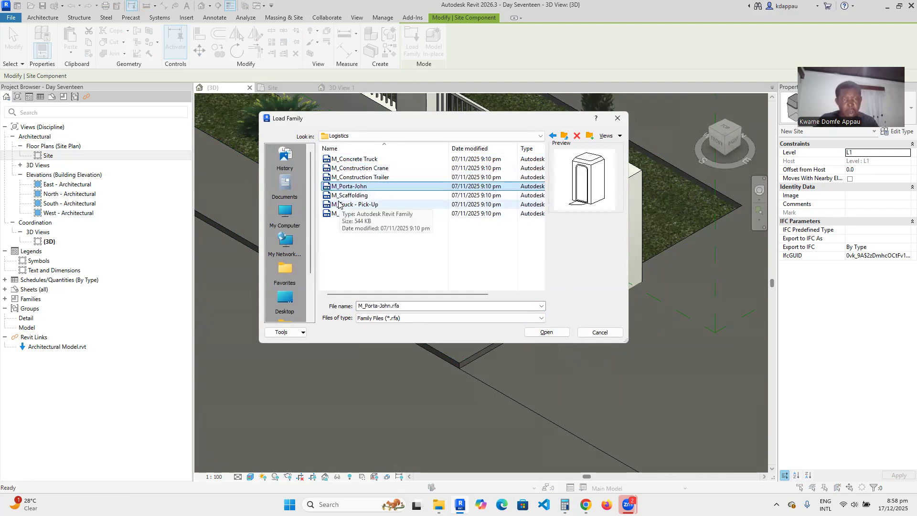
left_click(338, 195)
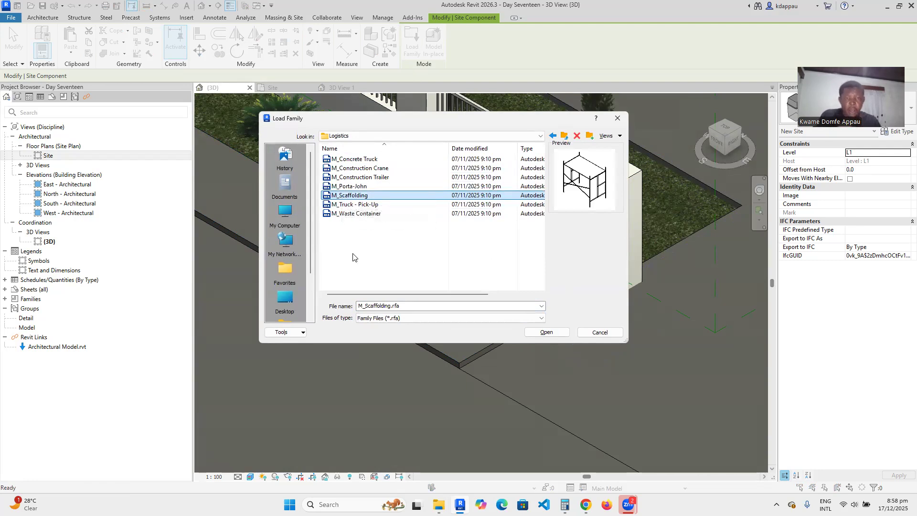
left_click(350, 205)
left_click(546, 332)
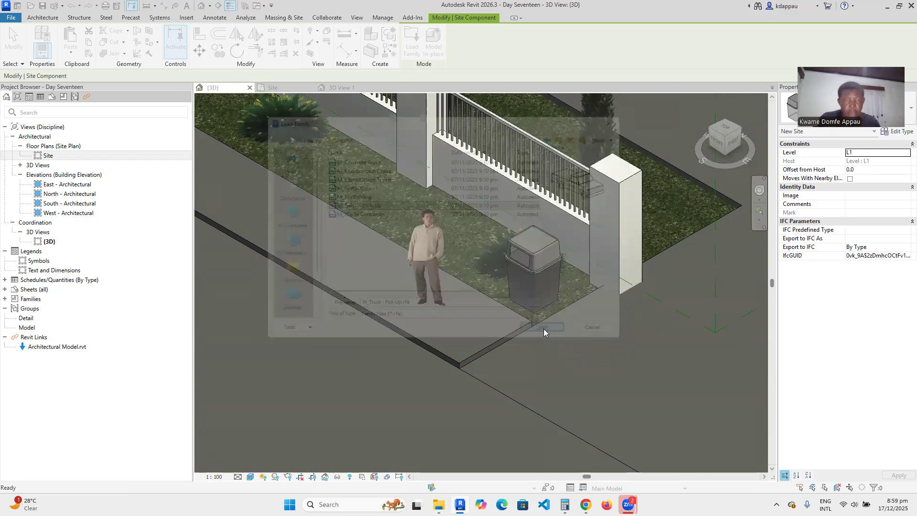
Park one pickup truck on the driveway in front of the house.
scroll(499, 334, "down", 7)
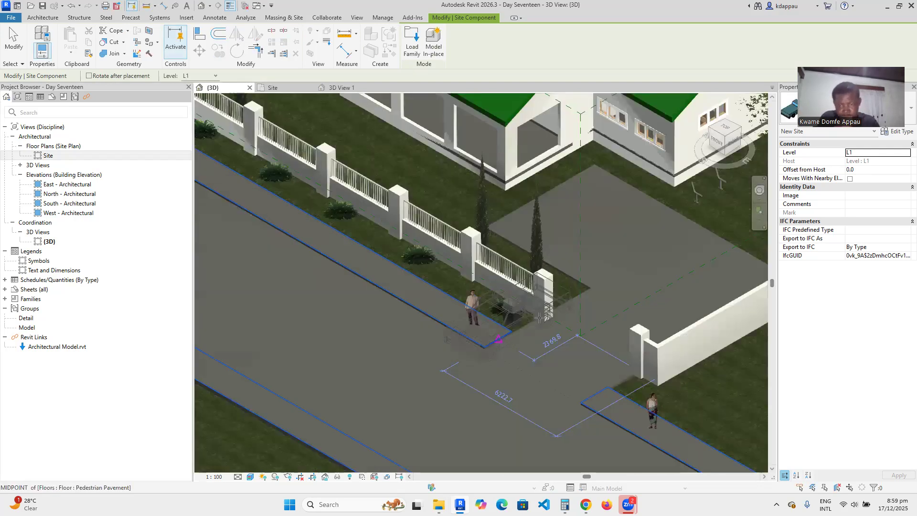
scroll(541, 289, "up", 4)
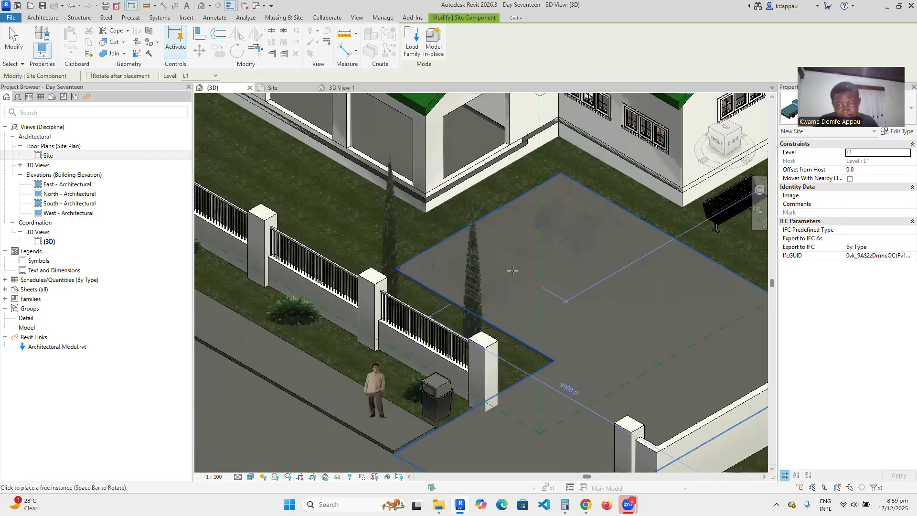
left_click(513, 272)
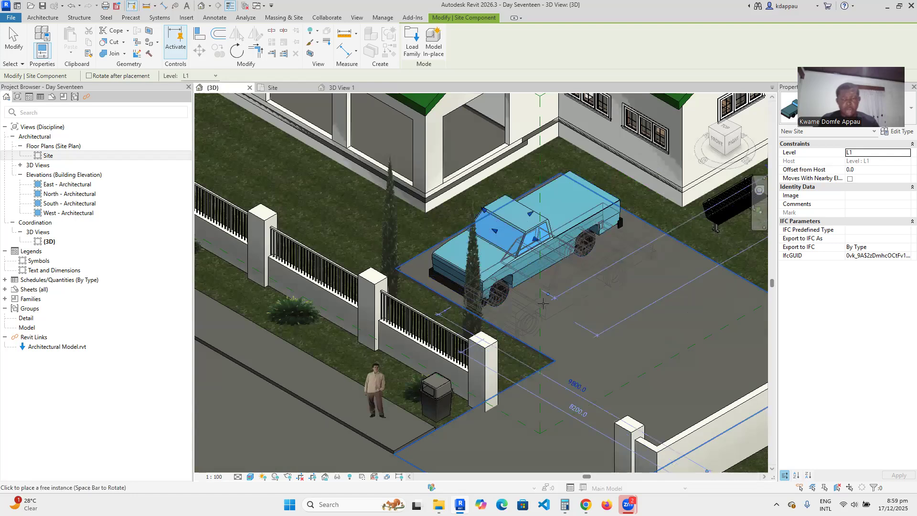
key("Escape")
key("Escape")
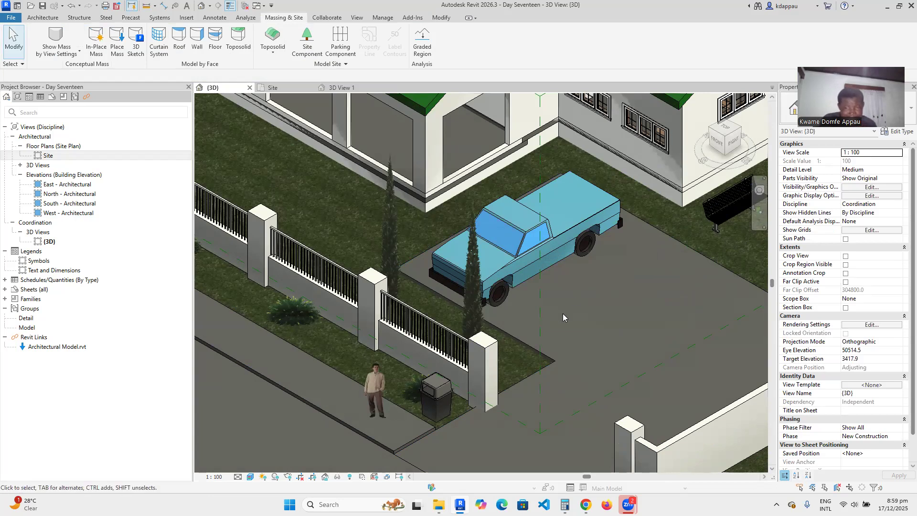
scroll(543, 307, "down", 5)
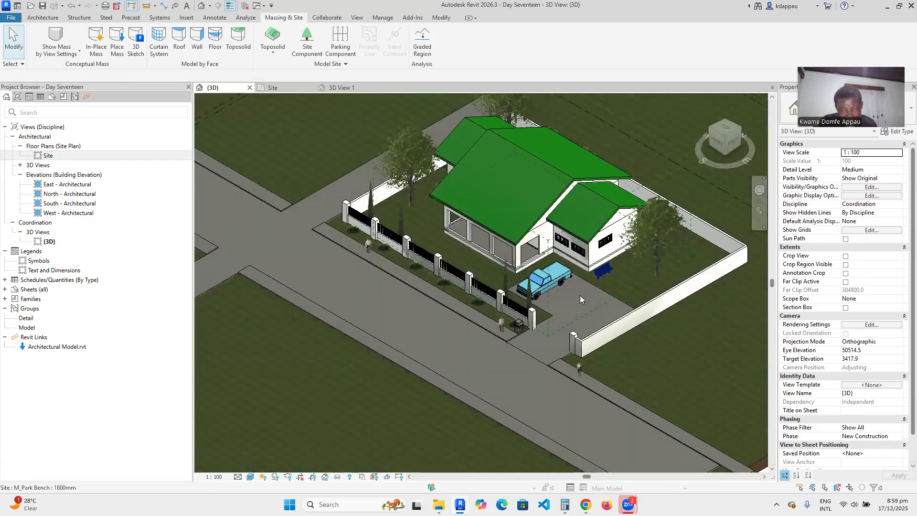
scroll(537, 287, "up", 5)
scroll(517, 302, "down", 3)
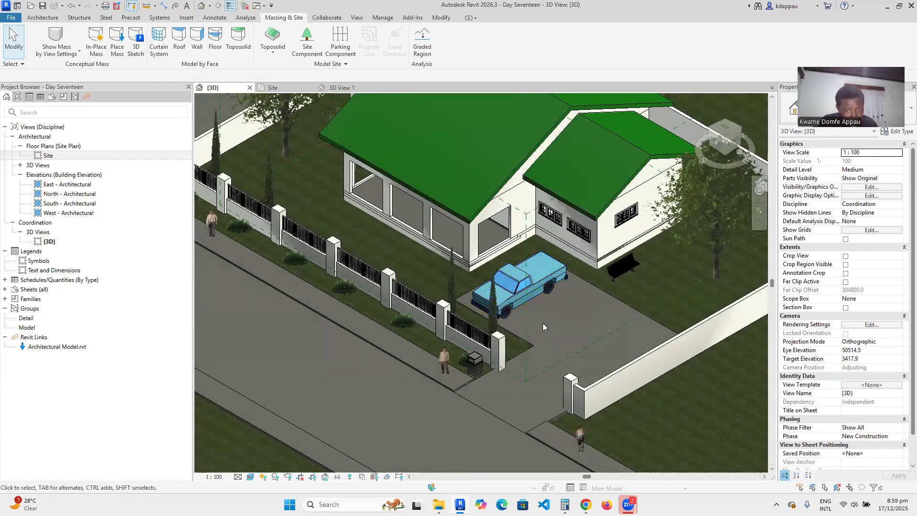
scroll(524, 322, "down", 5)
scroll(308, 269, "up", 6)
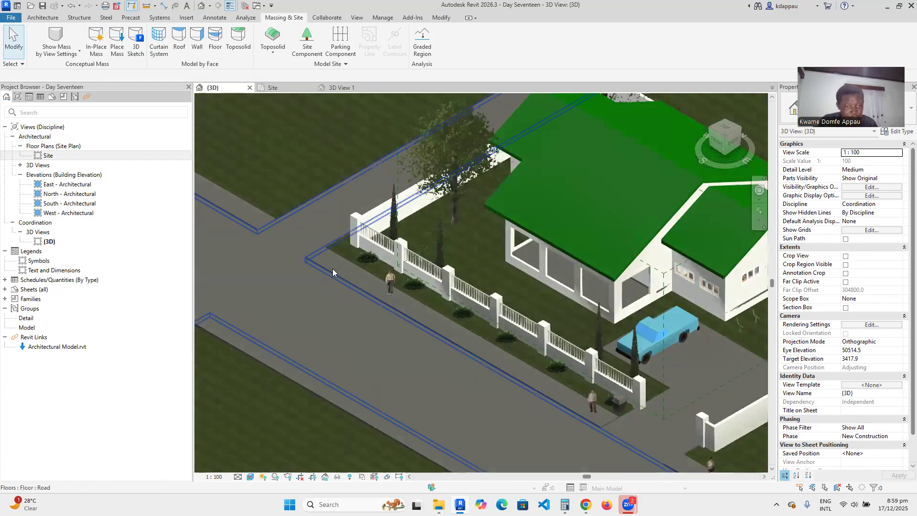
scroll(333, 269, "down", 5)
scroll(547, 353, "up", 4)
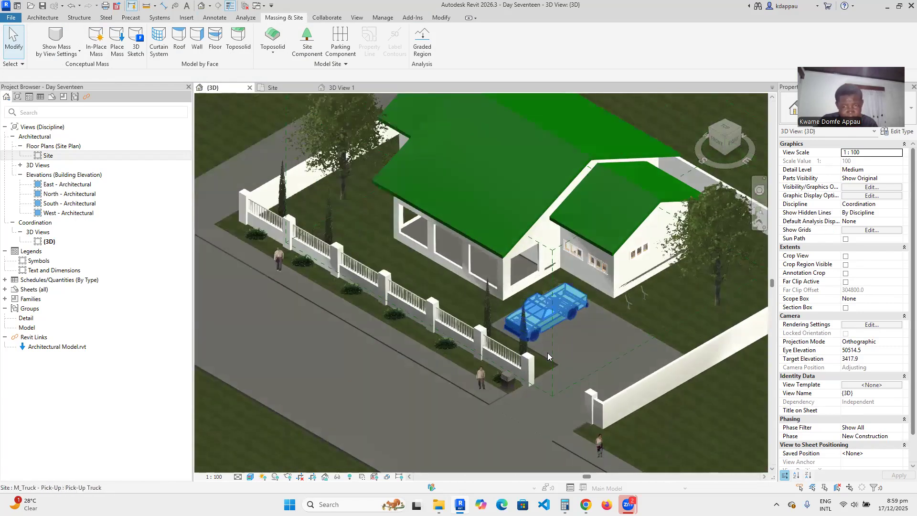
scroll(547, 352, "down", 3)
scroll(400, 337, "down", 2)
scroll(401, 337, "up", 2)
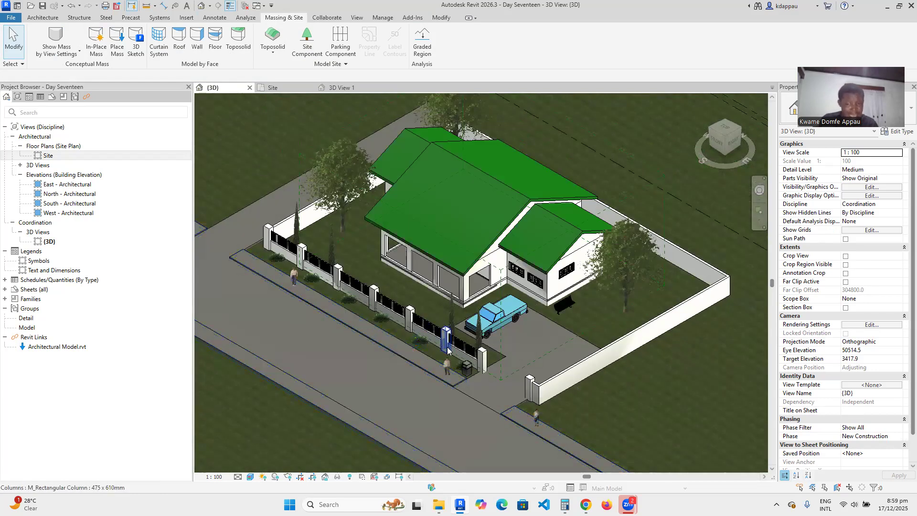
scroll(479, 339, "up", 4)
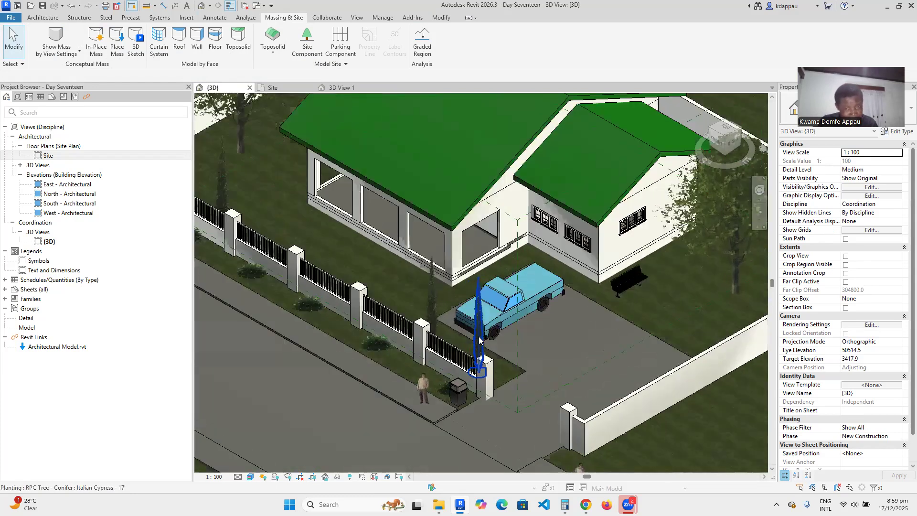
scroll(441, 286, "up", 2)
scroll(440, 287, "down", 2)
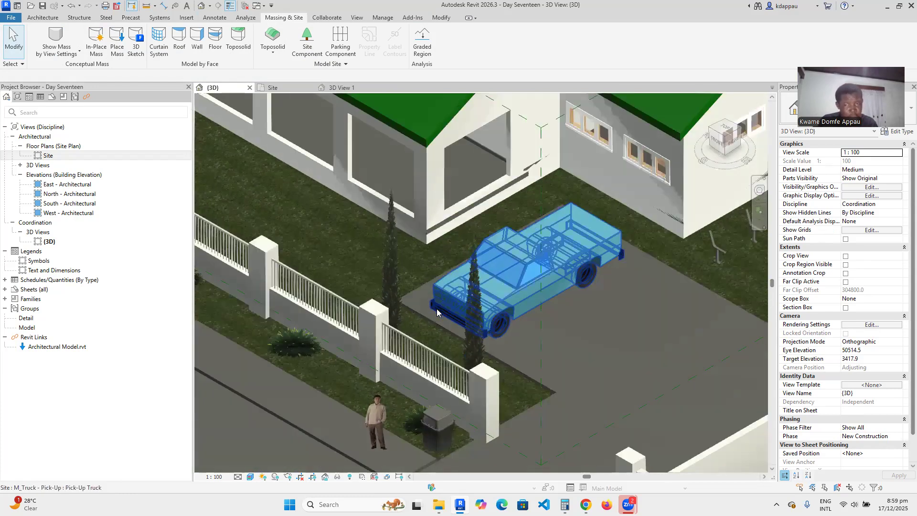
scroll(501, 287, "up", 3)
scroll(501, 287, "down", 4)
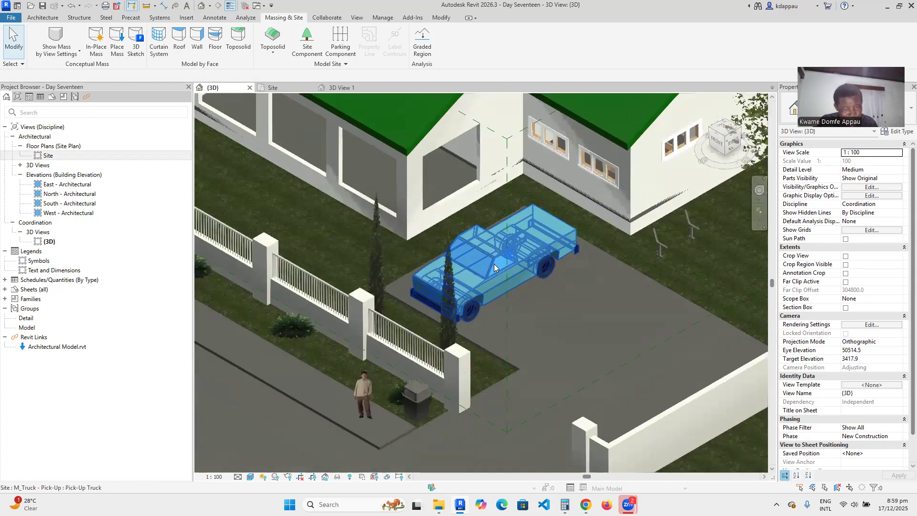
scroll(392, 358, "up", 6)
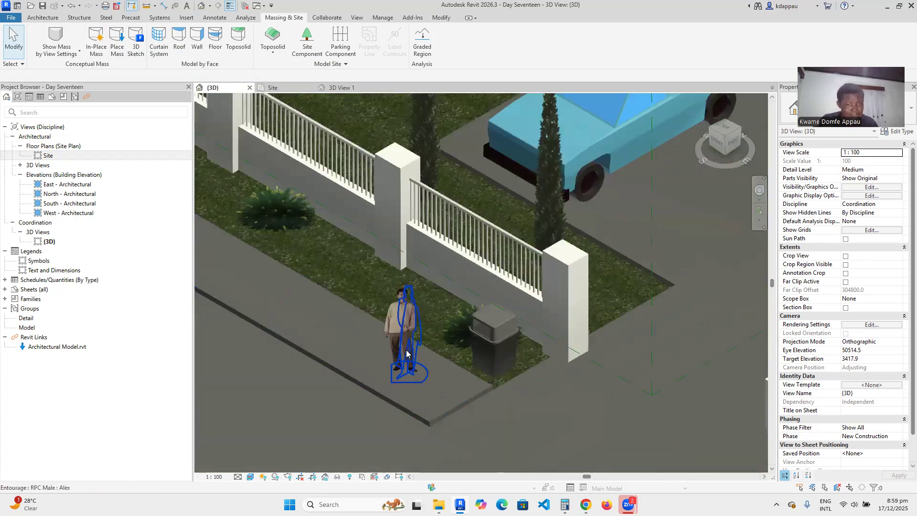
scroll(392, 356, "down", 6)
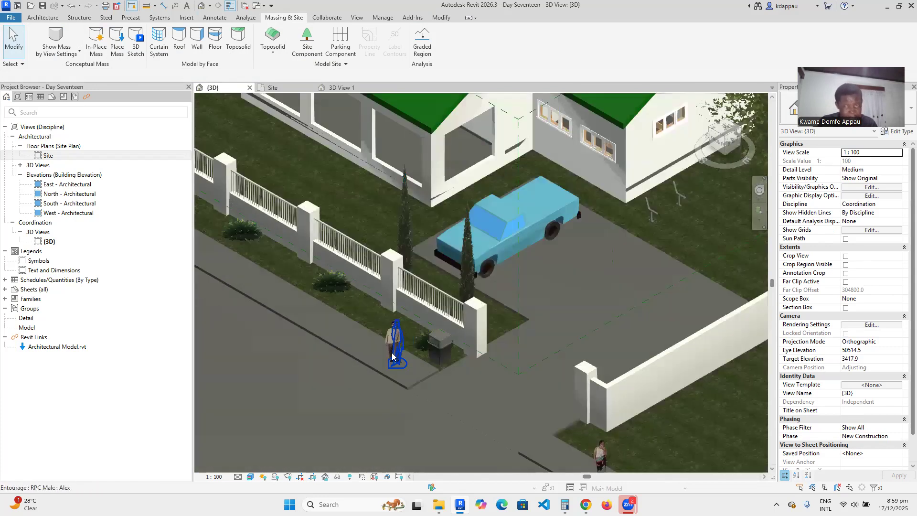
scroll(709, 285, "up", 2)
scroll(555, 265, "down", 1)
scroll(554, 265, "up", 2)
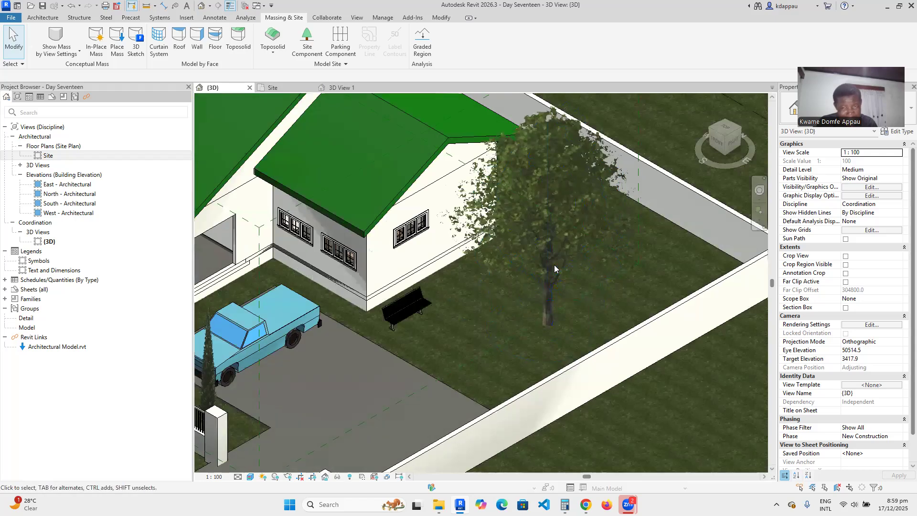
scroll(554, 266, "down", 2)
scroll(553, 273, "up", 2)
scroll(553, 272, "down", 3)
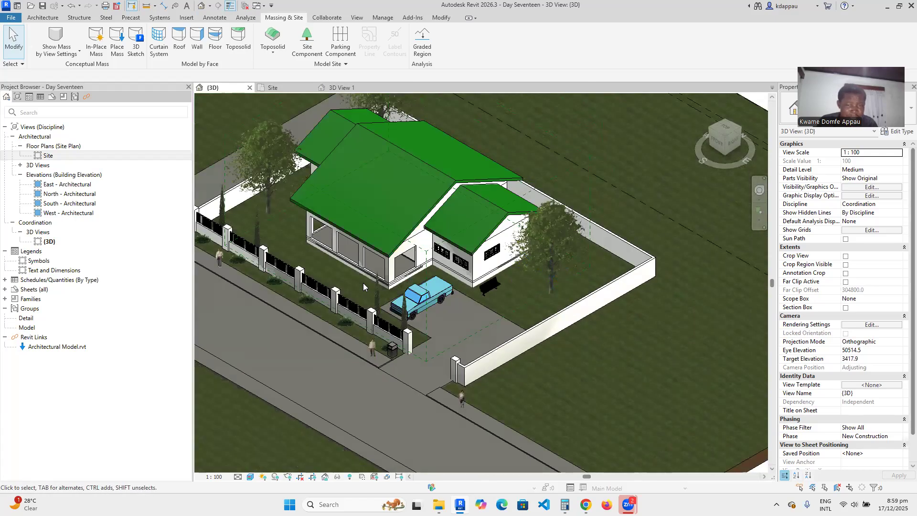
scroll(363, 283, "up", 3)
scroll(572, 311, "up", 4)
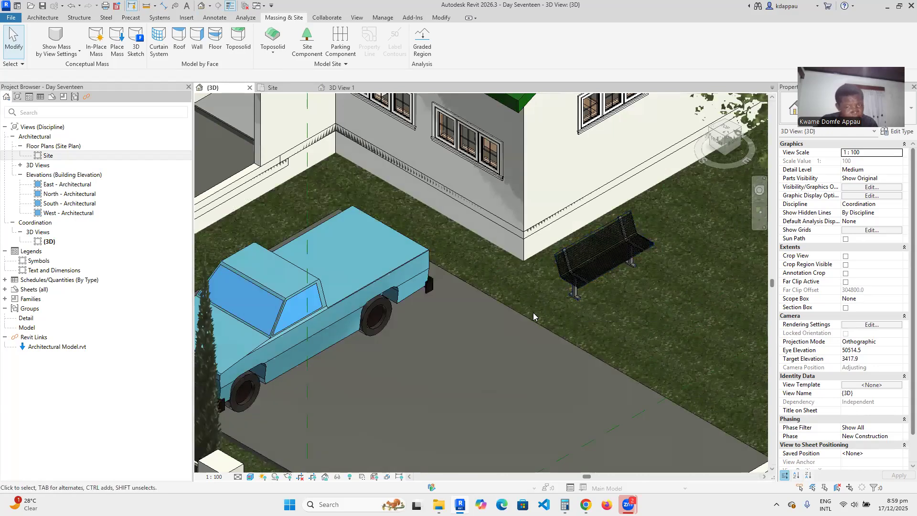
scroll(573, 305, "down", 3)
scroll(556, 310, "up", 2)
scroll(561, 300, "up", 1)
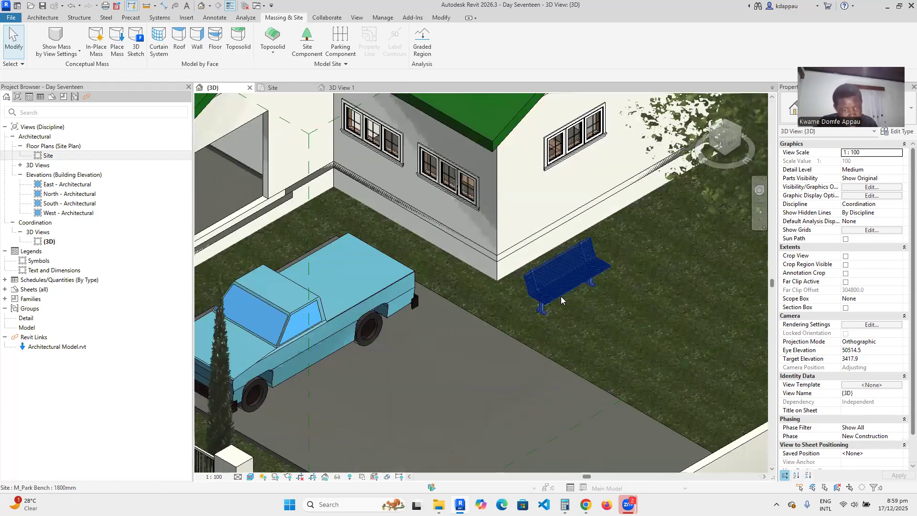
scroll(562, 300, "down", 5)
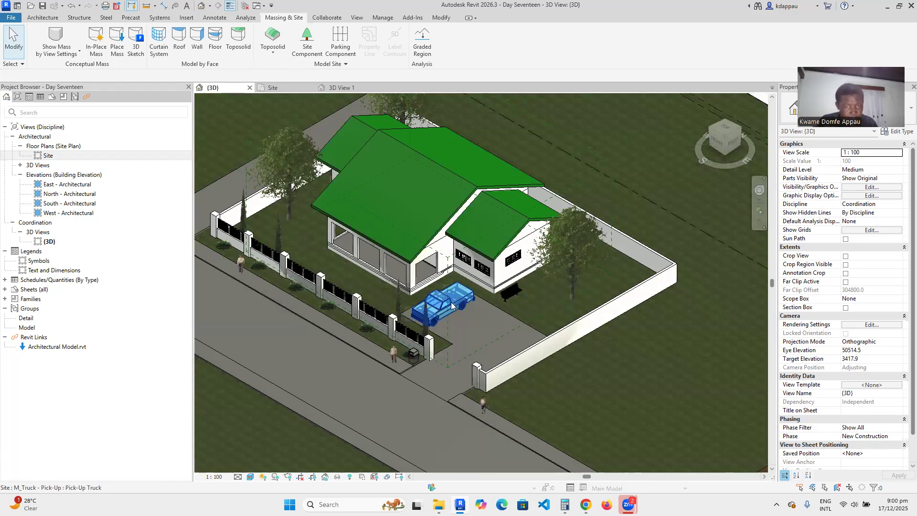
scroll(459, 300, "up", 5)
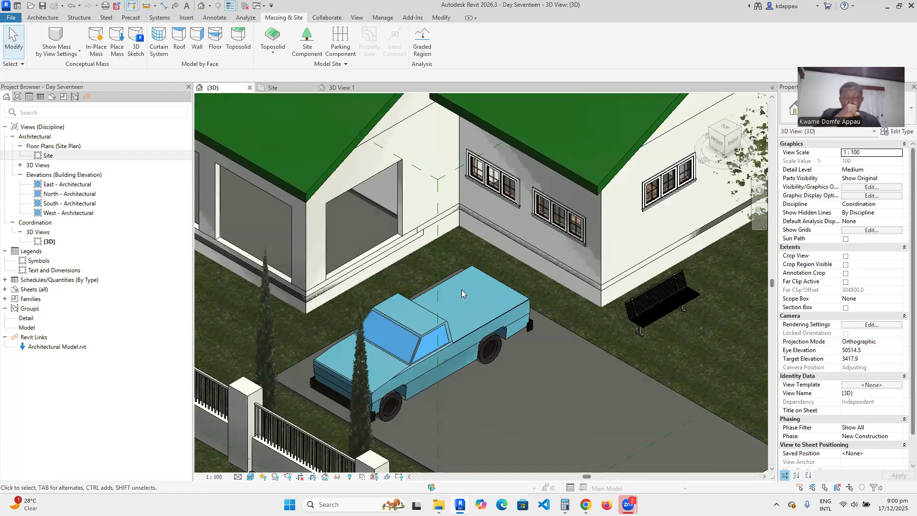
scroll(461, 294, "down", 4)
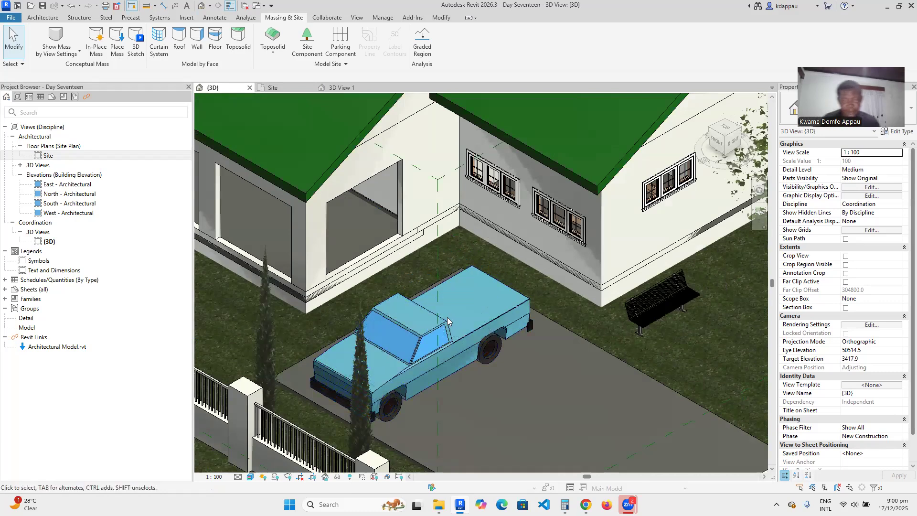
scroll(461, 394, "up", 2)
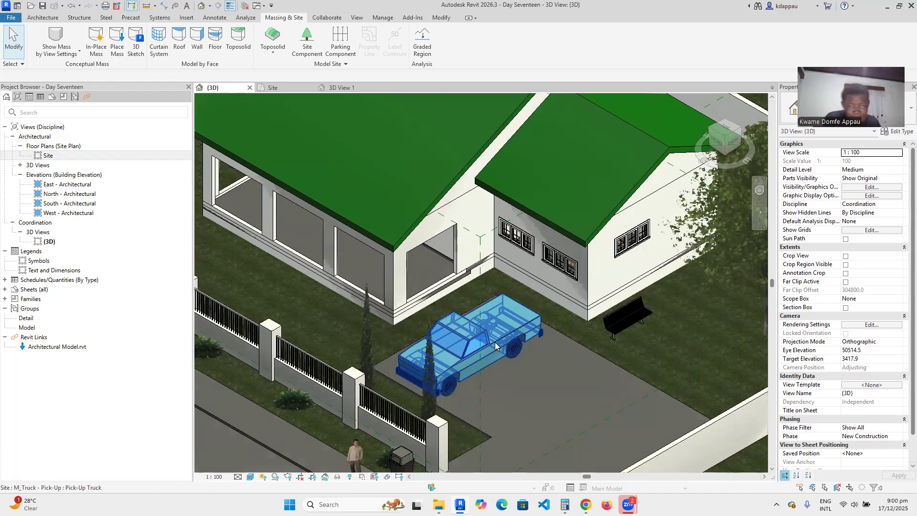
scroll(500, 373, "down", 5)
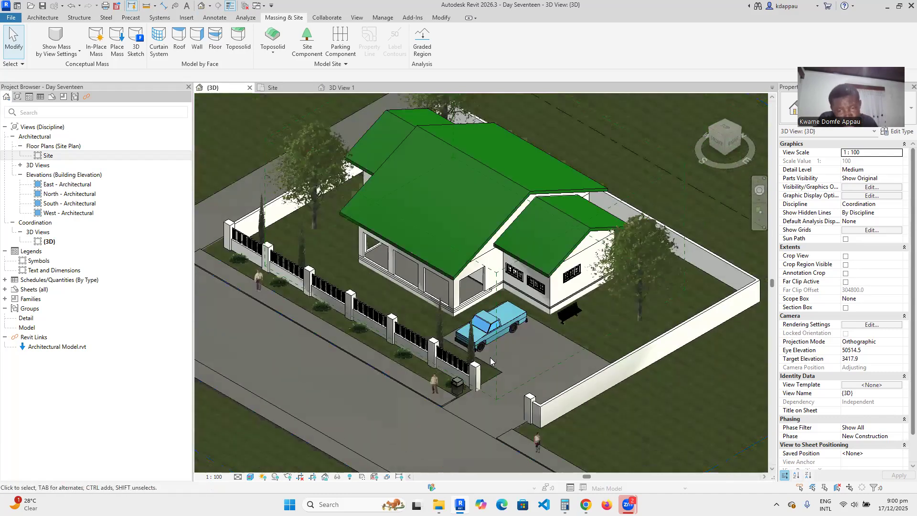
scroll(492, 361, "up", 2)
scroll(491, 361, "up", 2)
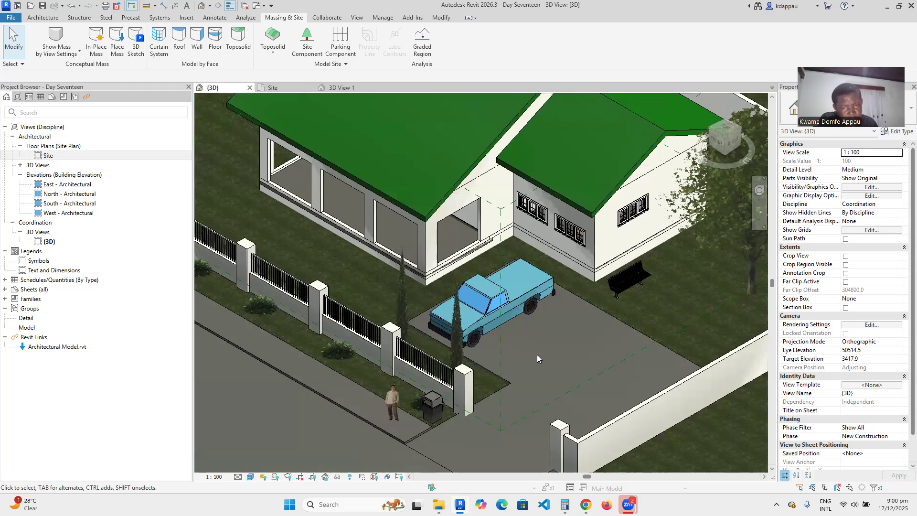
scroll(476, 350, "down", 4)
scroll(470, 405, "up", 2)
scroll(494, 414, "up", 2)
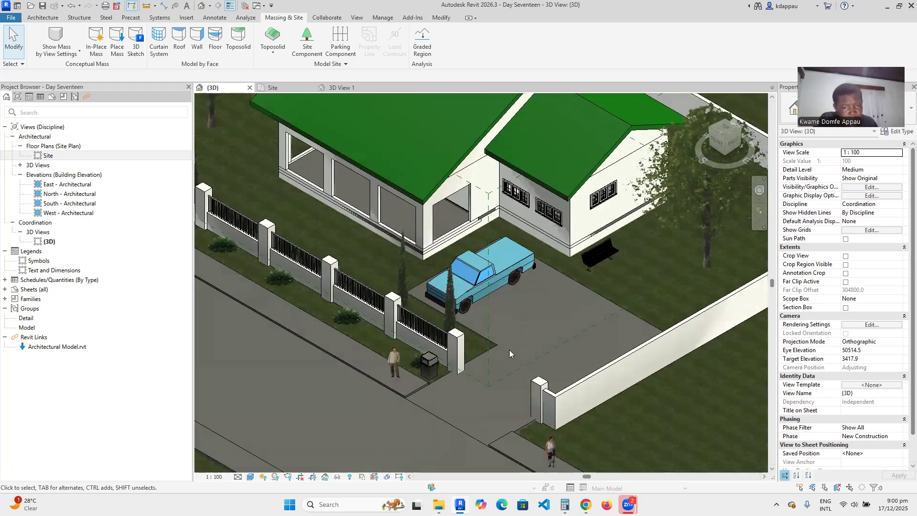
scroll(510, 349, "down", 4)
scroll(509, 347, "up", 2)
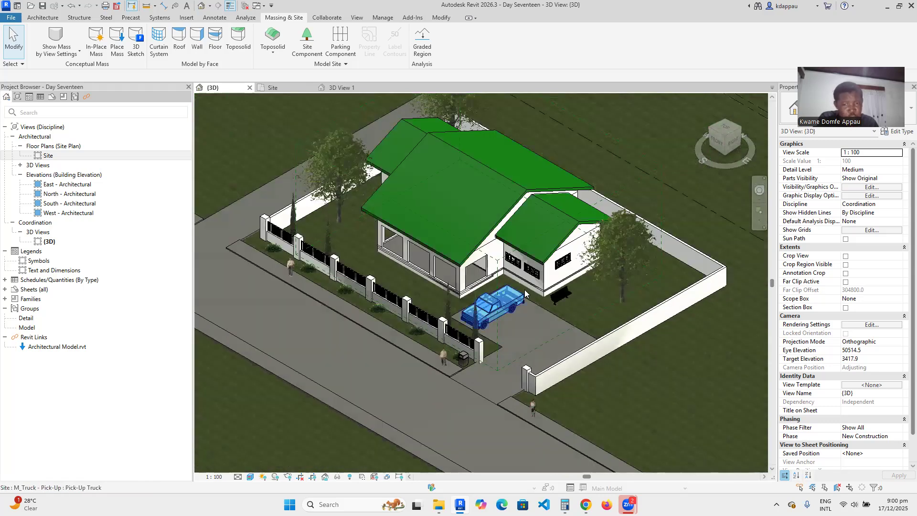
scroll(509, 346, "down", 4)
scroll(389, 330, "up", 2)
scroll(418, 270, "up", 4)
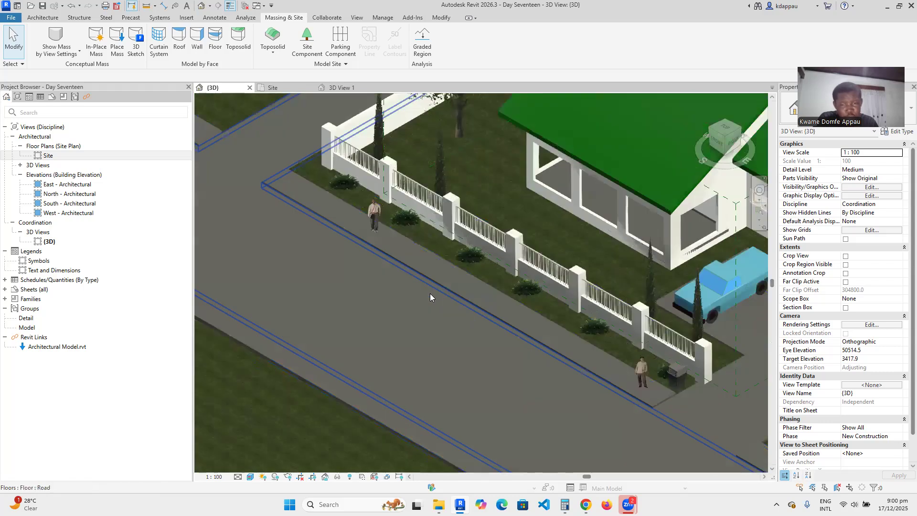
left_click(425, 296)
scroll(332, 244, "down", 4)
scroll(337, 210, "up", 2)
scroll(547, 322, "up", 5)
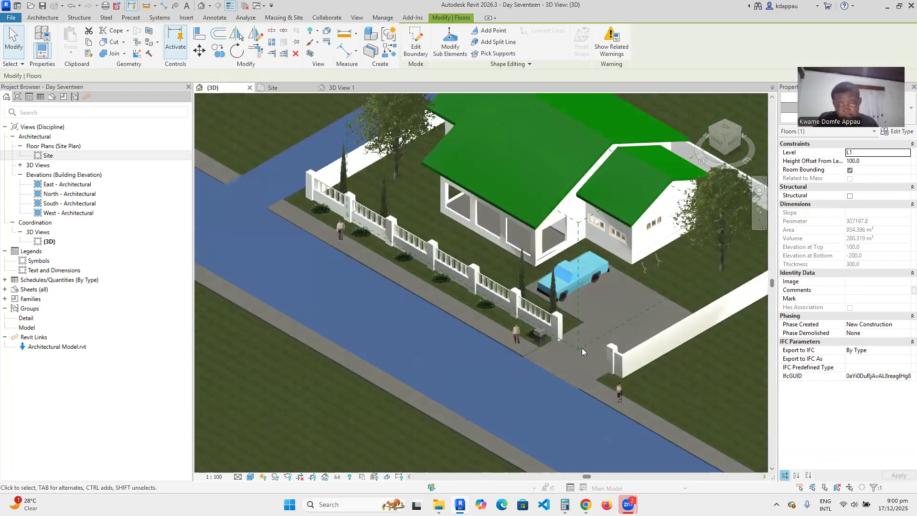
key("Escape")
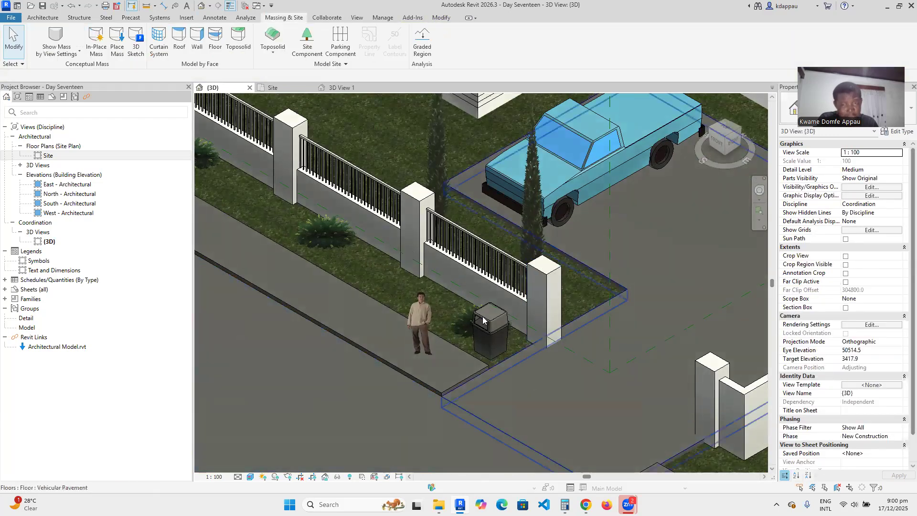
scroll(448, 239, "up", 4)
left_click(451, 261)
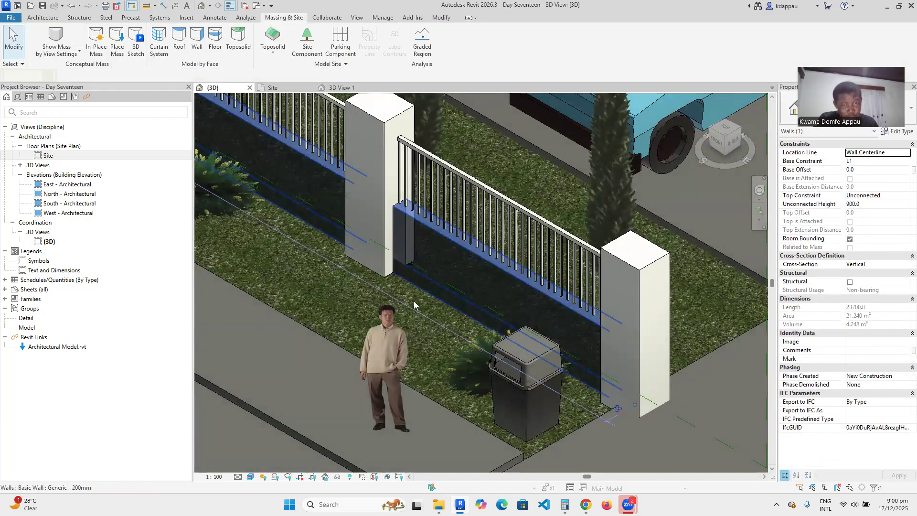
scroll(540, 202, "down", 4)
left_click(539, 234)
scroll(539, 234, "up", 3)
scroll(491, 317, "down", 4)
scroll(577, 232, "up", 3)
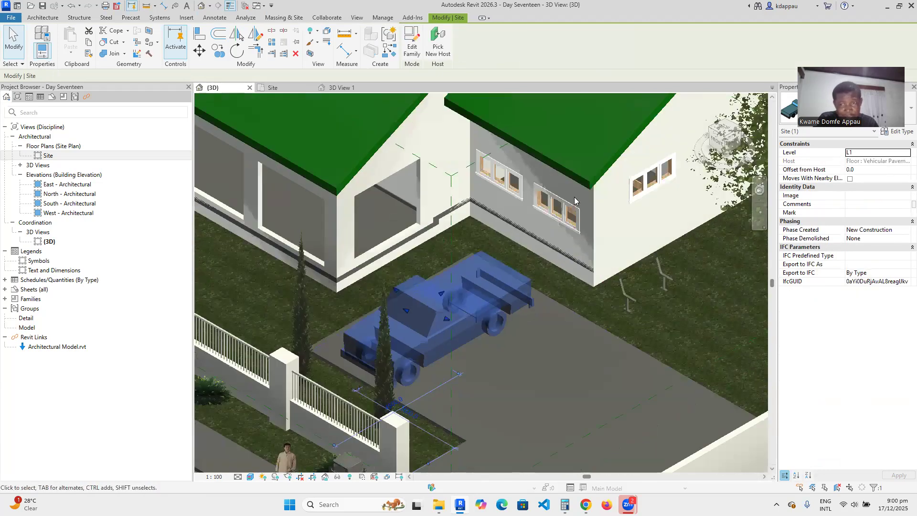
scroll(417, 239, "down", 5)
scroll(416, 238, "up", 5)
scroll(472, 259, "down", 6)
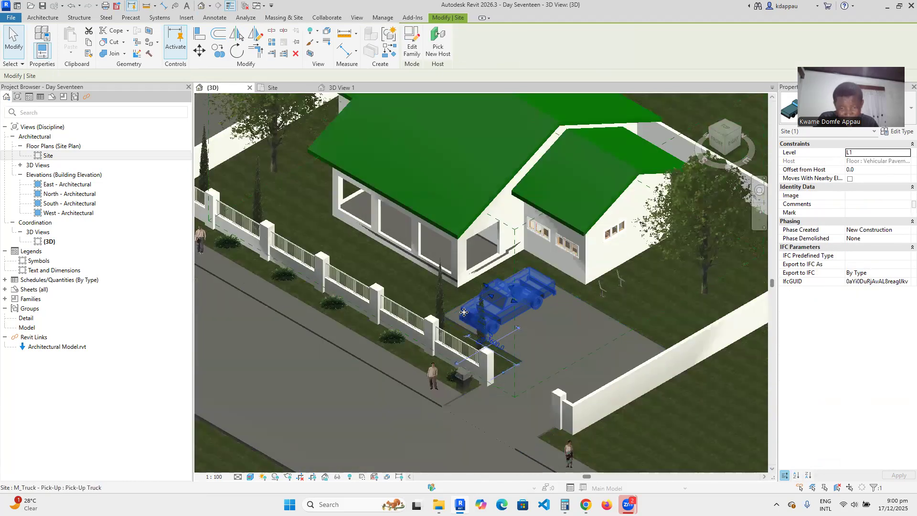
key("Escape")
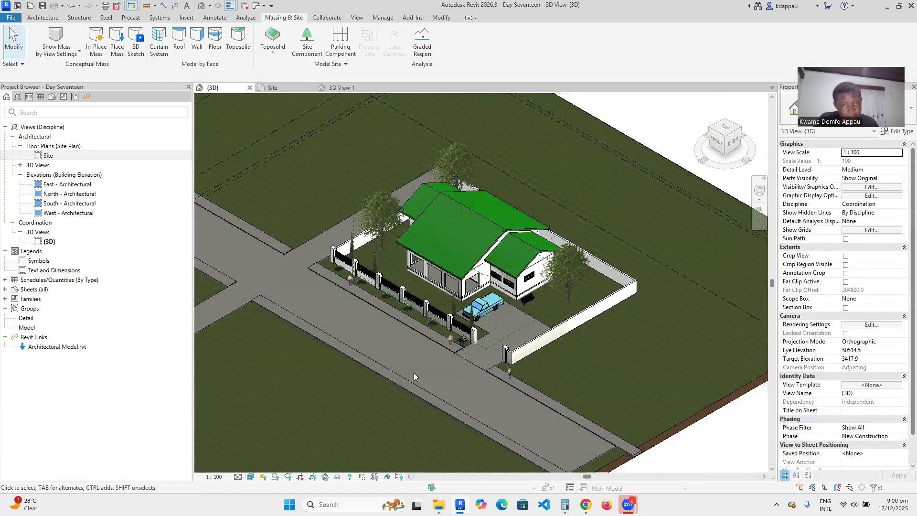
scroll(426, 308, "up", 4)
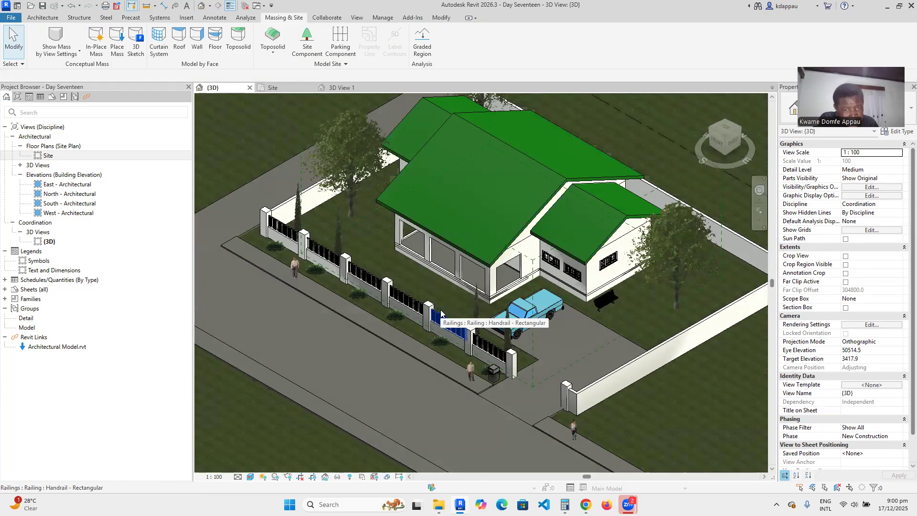
scroll(435, 289, "down", 5)
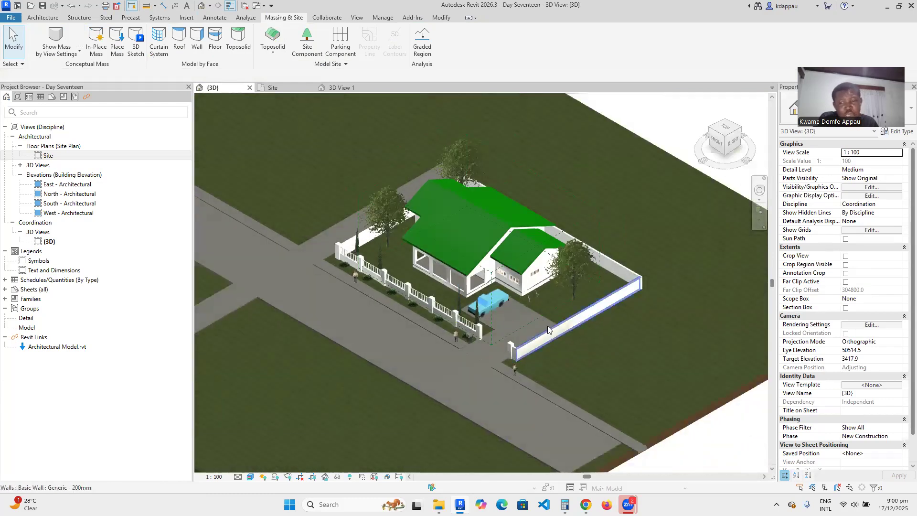
scroll(567, 307, "up", 5)
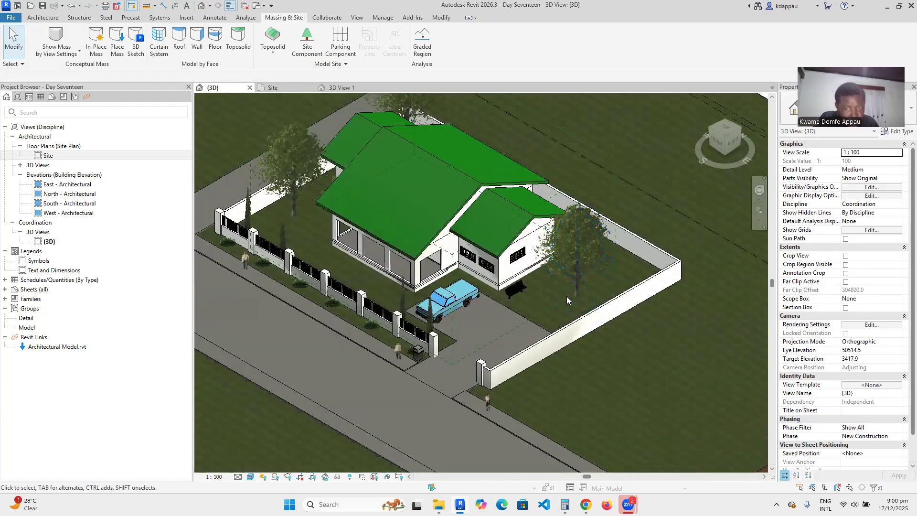
scroll(566, 295, "down", 4)
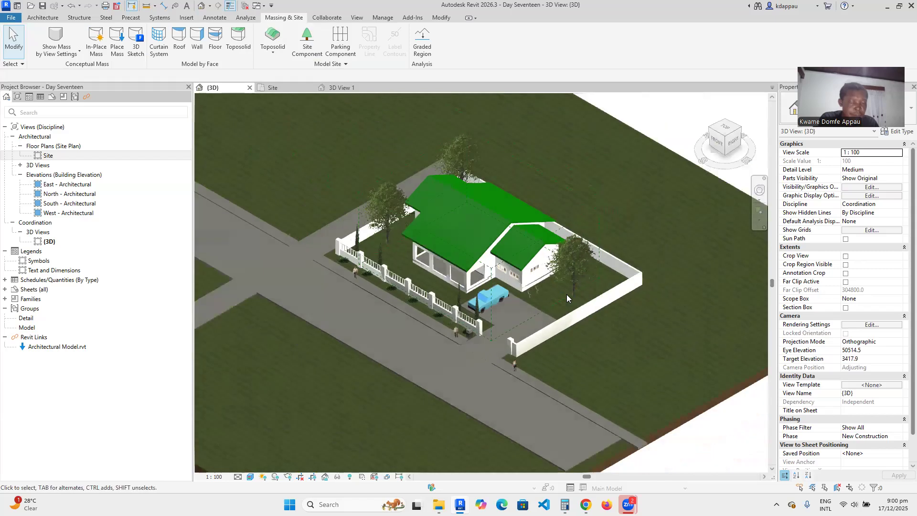
scroll(420, 231, "up", 3)
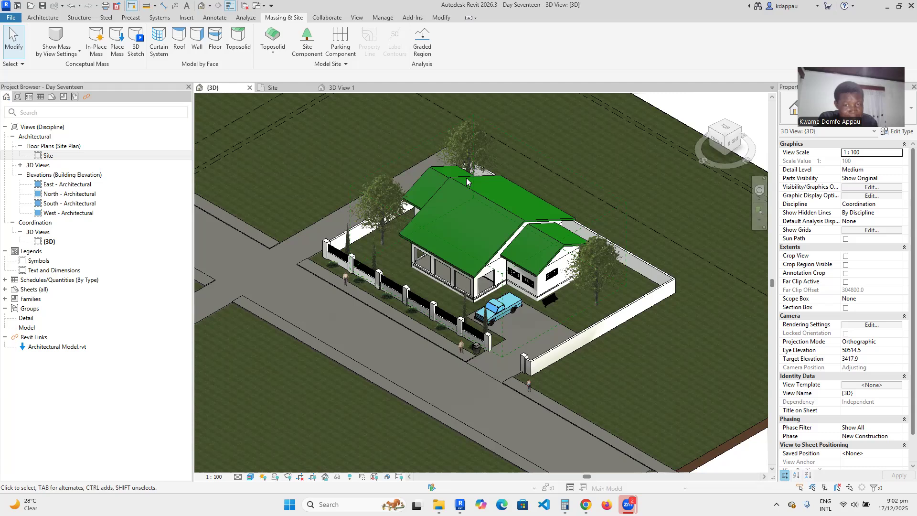
scroll(467, 181, "up", 2)
scroll(434, 229, "down", 2)
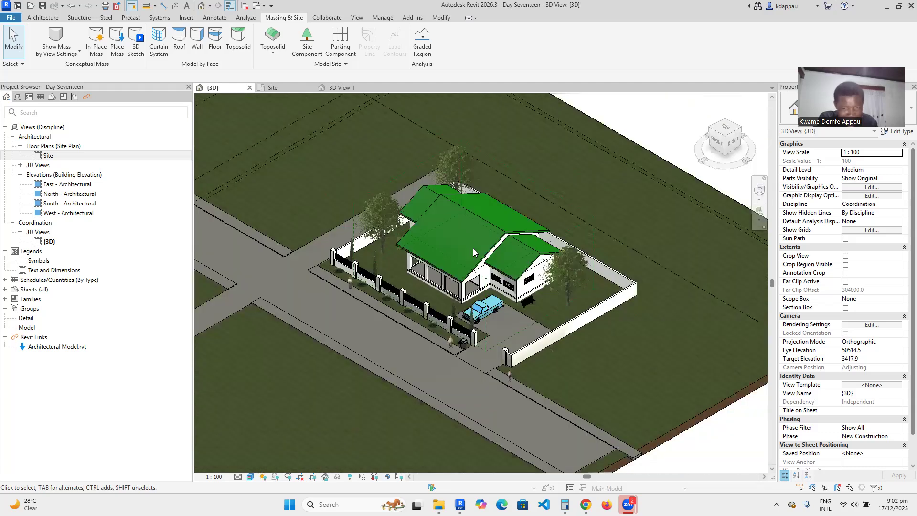
scroll(473, 249, "up", 1)
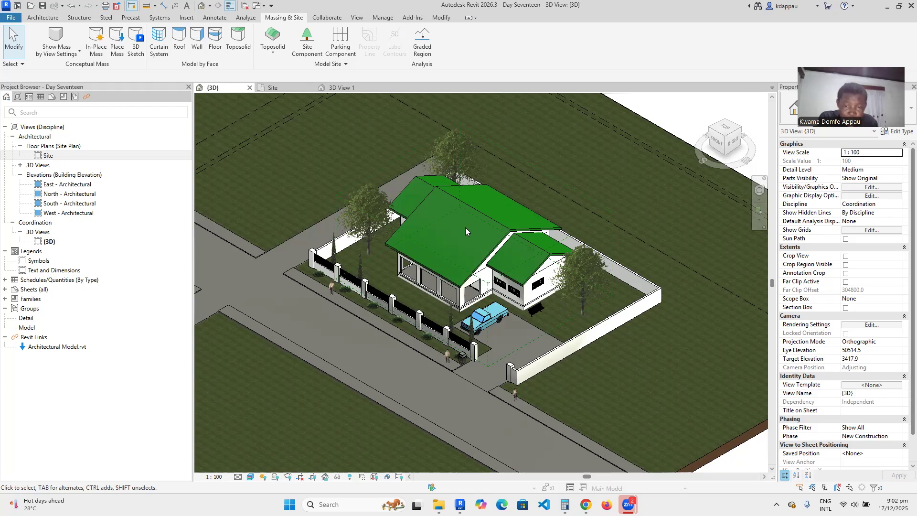
scroll(465, 227, "up", 2)
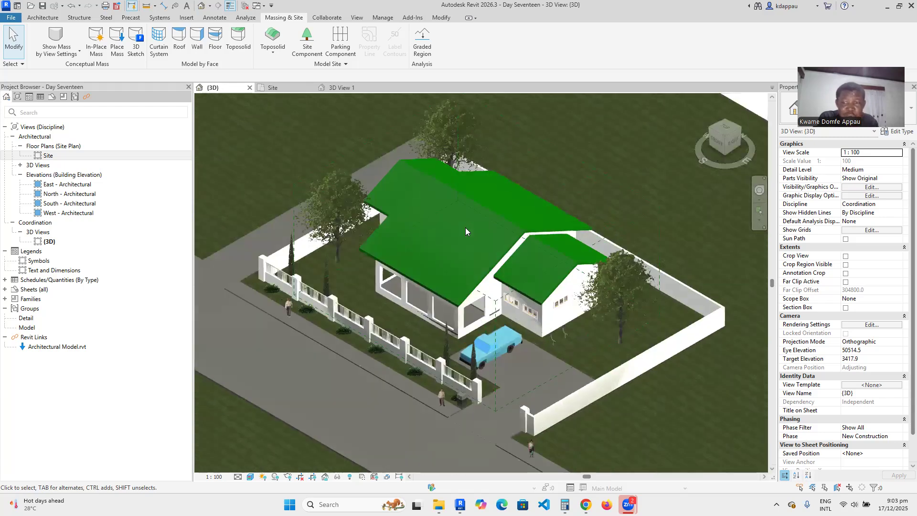
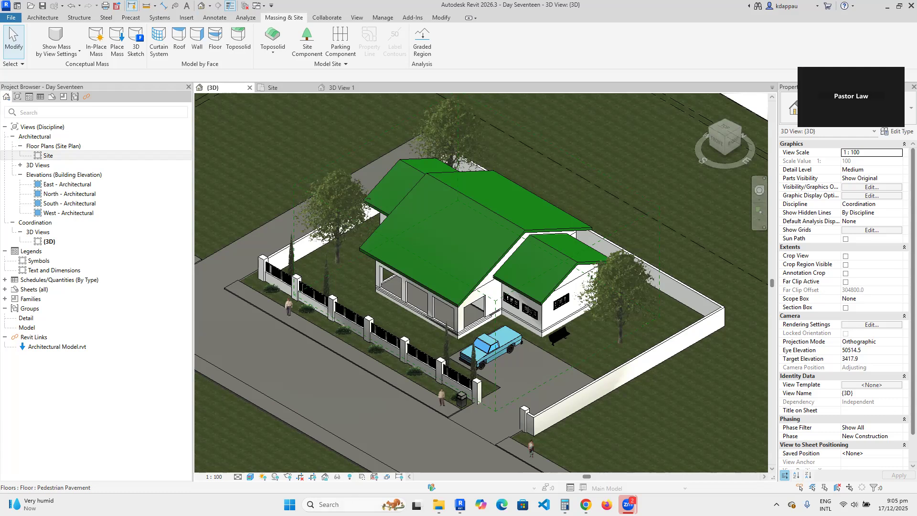
Pan to open ground beside the site and abandon the mistaken import-based toposolid option.
scroll(502, 374, "down", 4)
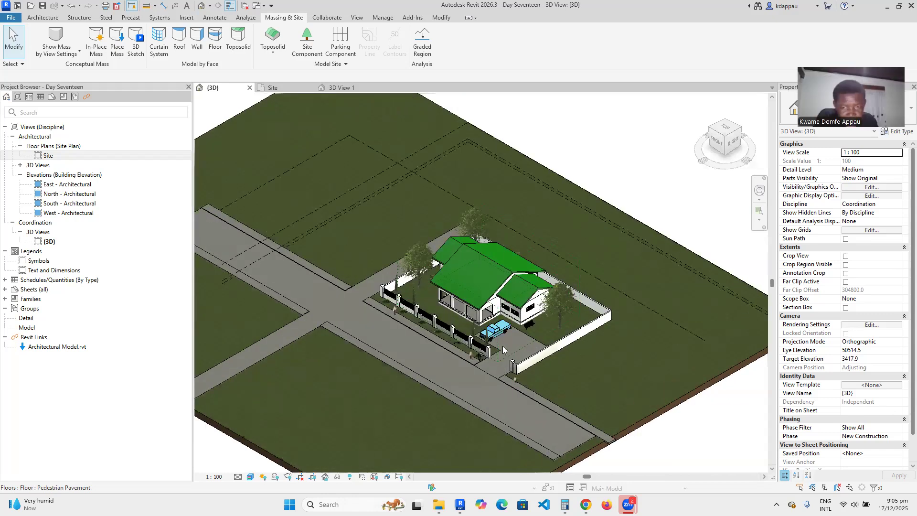
scroll(504, 351, "up", 2)
scroll(477, 345, "up", 2)
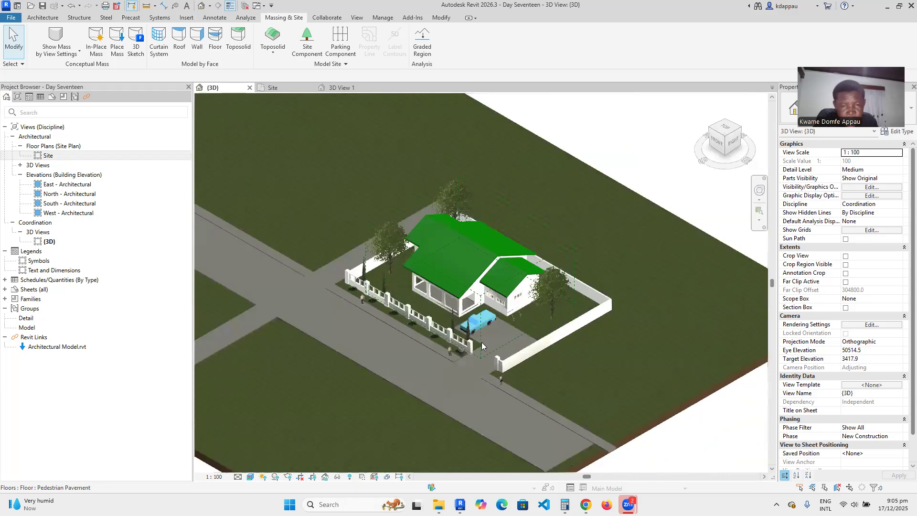
scroll(471, 343, "down", 3)
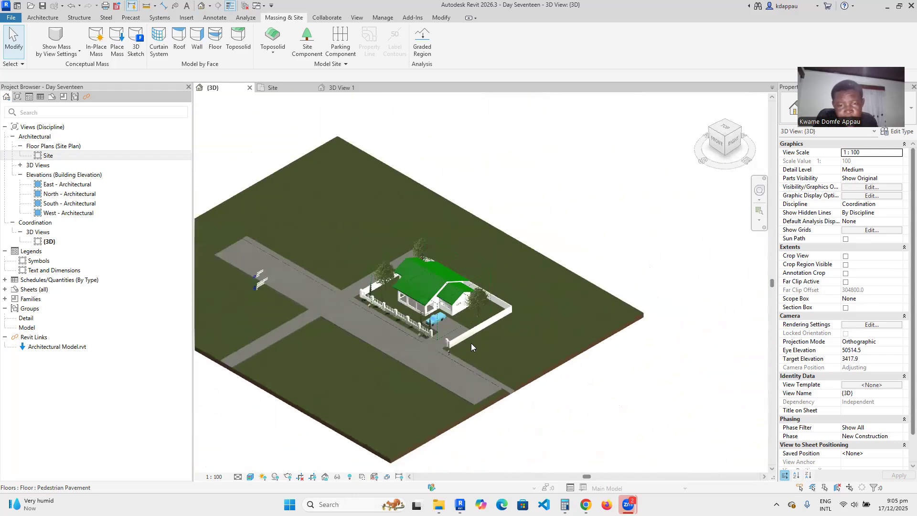
scroll(510, 336, "up", 2)
scroll(510, 335, "down", 3)
scroll(446, 328, "up", 4)
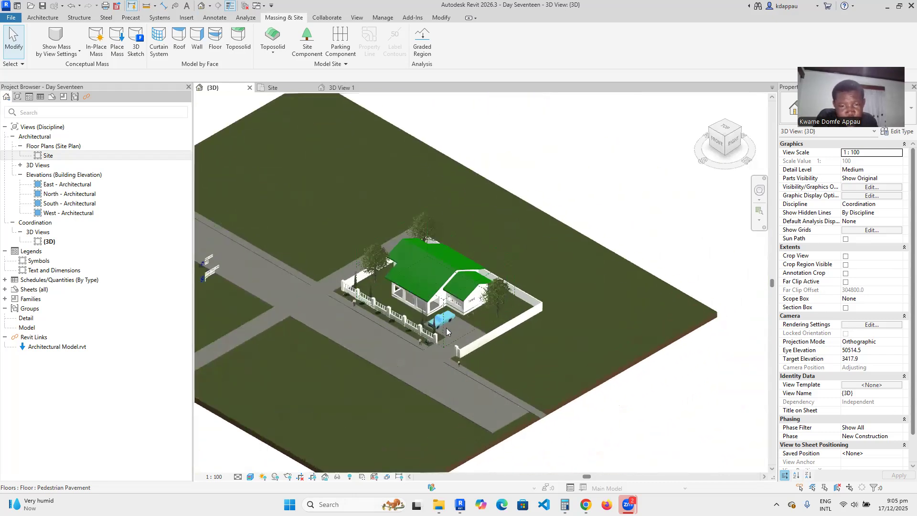
scroll(443, 338, "down", 2)
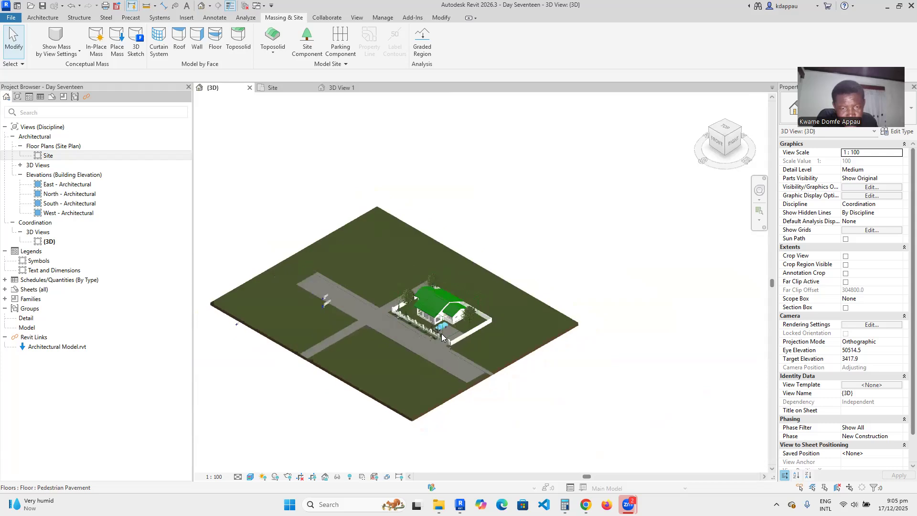
middle_click_drag(580, 360, 437, 326)
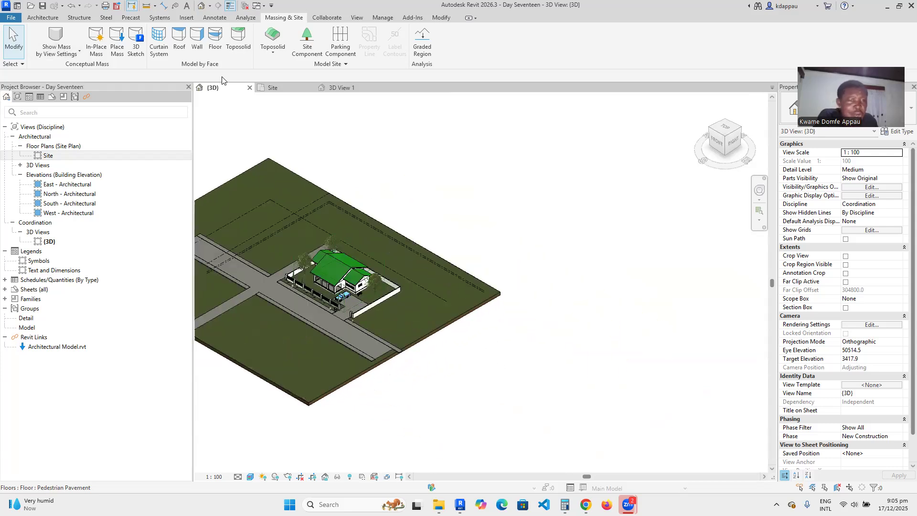
left_click(274, 53)
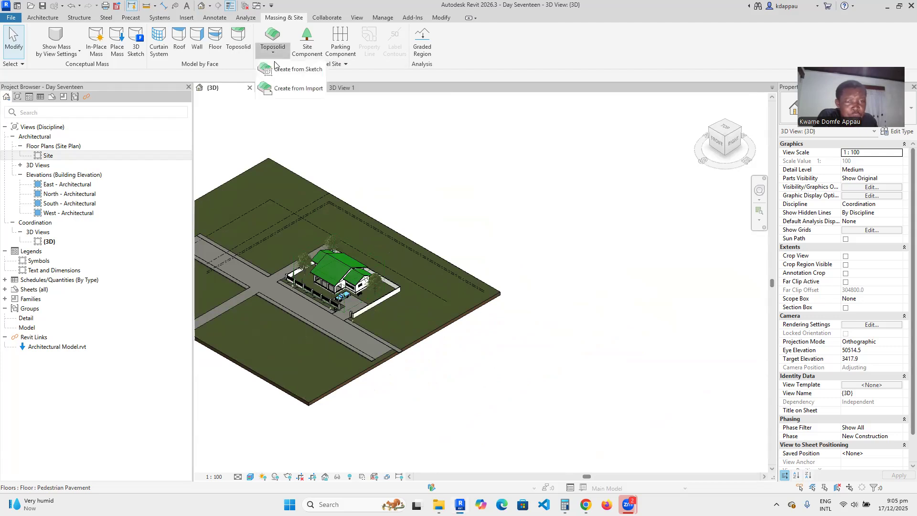
left_click(297, 89)
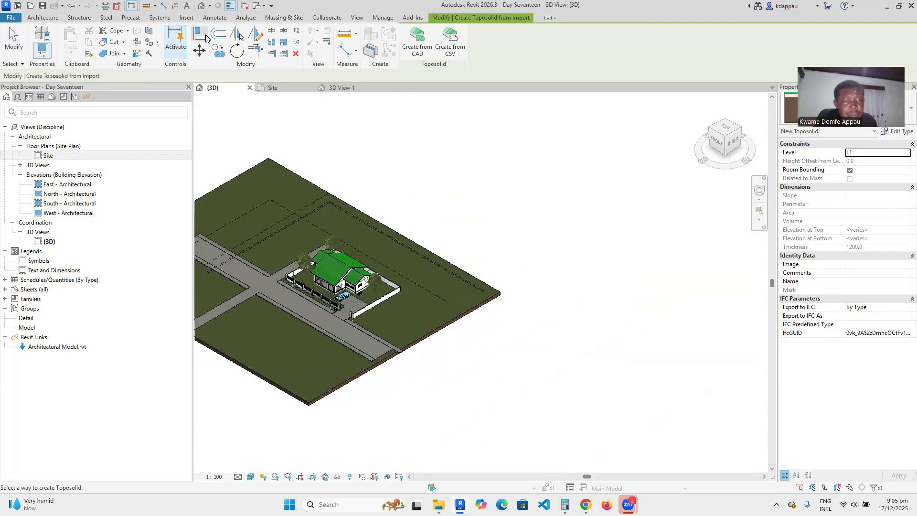
left_click(292, 17)
Sketch a 27000-long rectangular boundary and finish the flat Grassland toposolid.
left_click(267, 55)
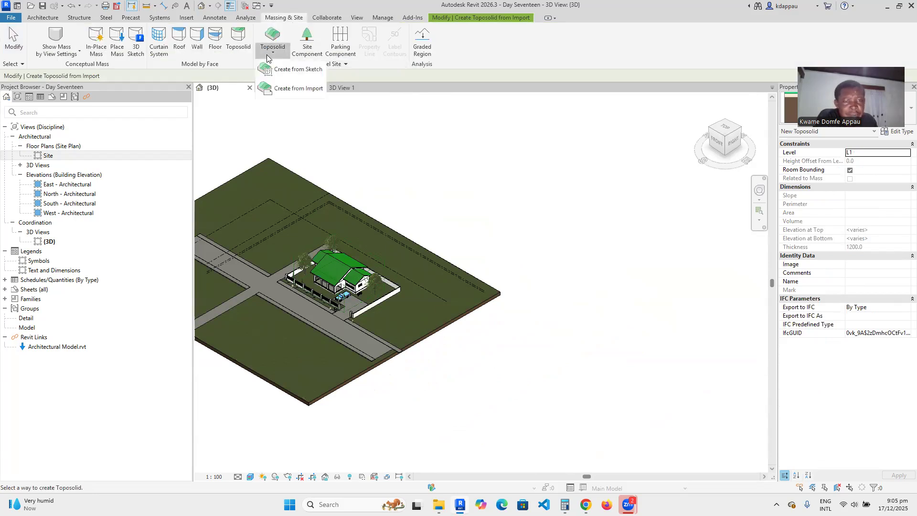
left_click(294, 70)
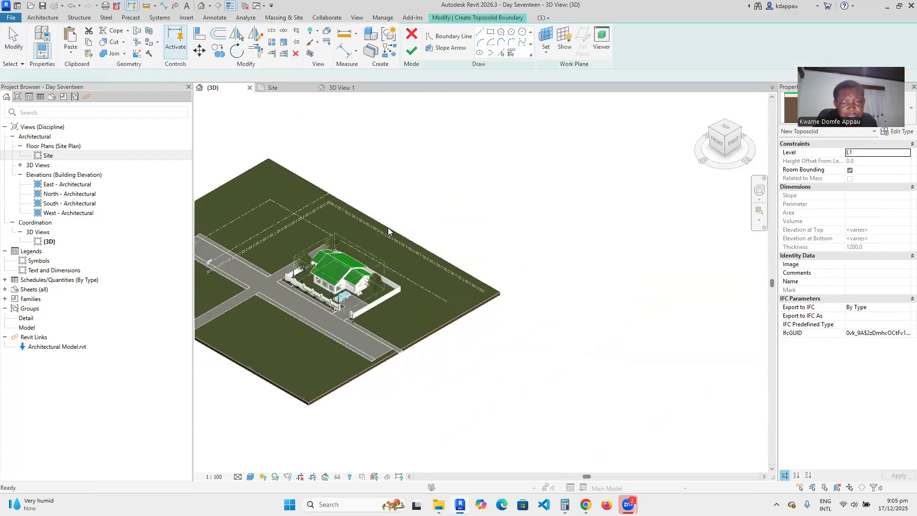
left_click(490, 35)
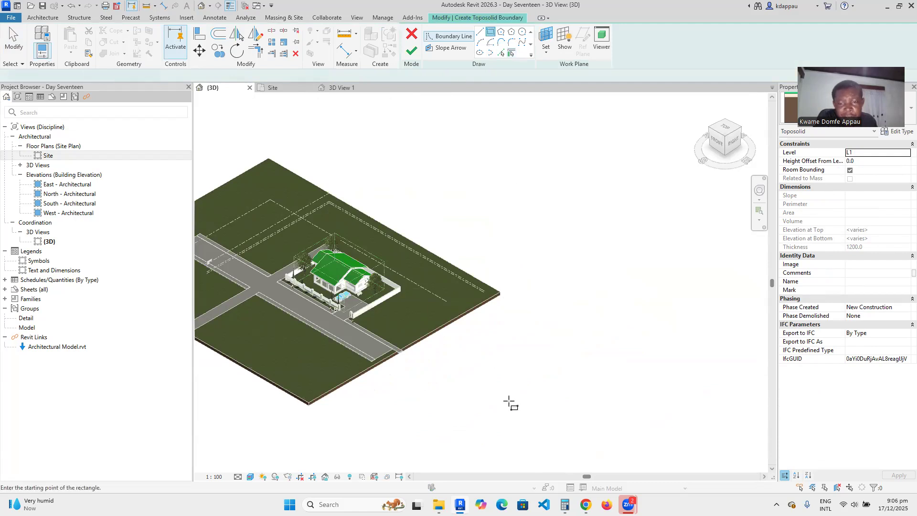
left_click(502, 321)
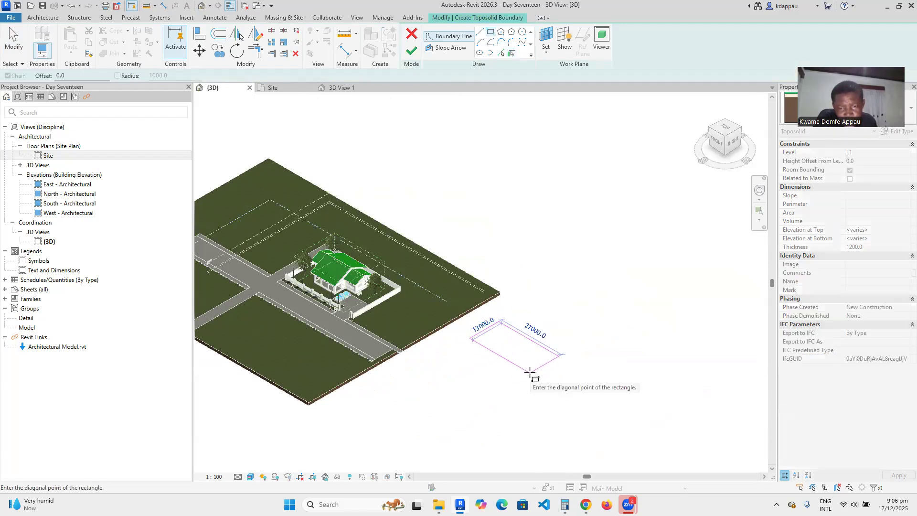
left_click(530, 372)
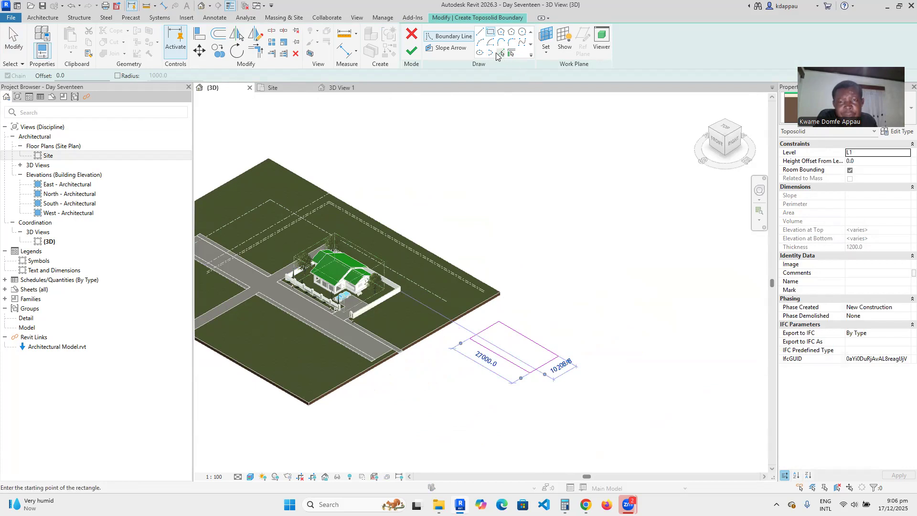
left_click(412, 51)
left_click(552, 303)
scroll(549, 371, "up", 4)
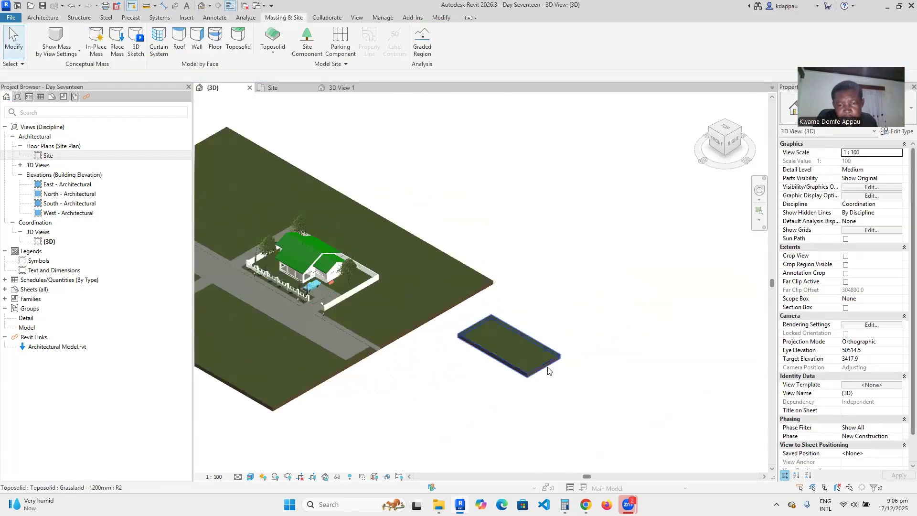
scroll(493, 367, "up", 5)
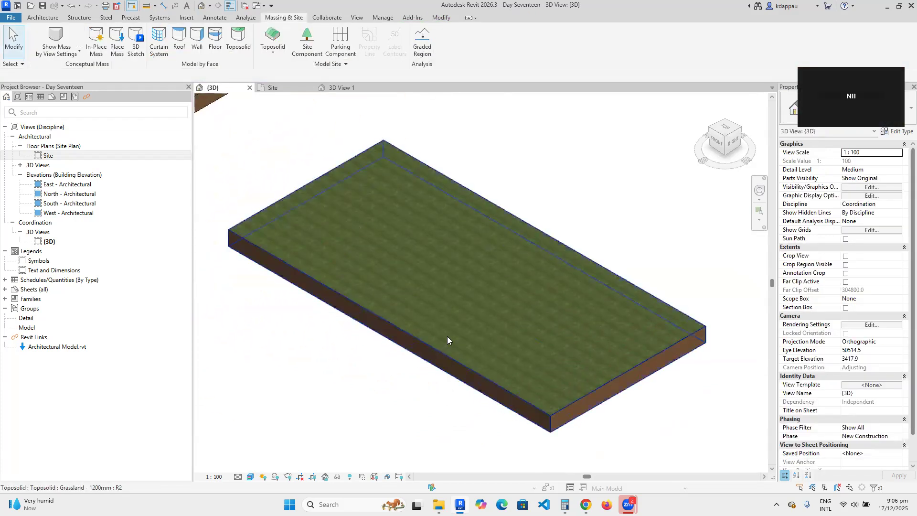
scroll(447, 337, "down", 5)
scroll(450, 376, "up", 5)
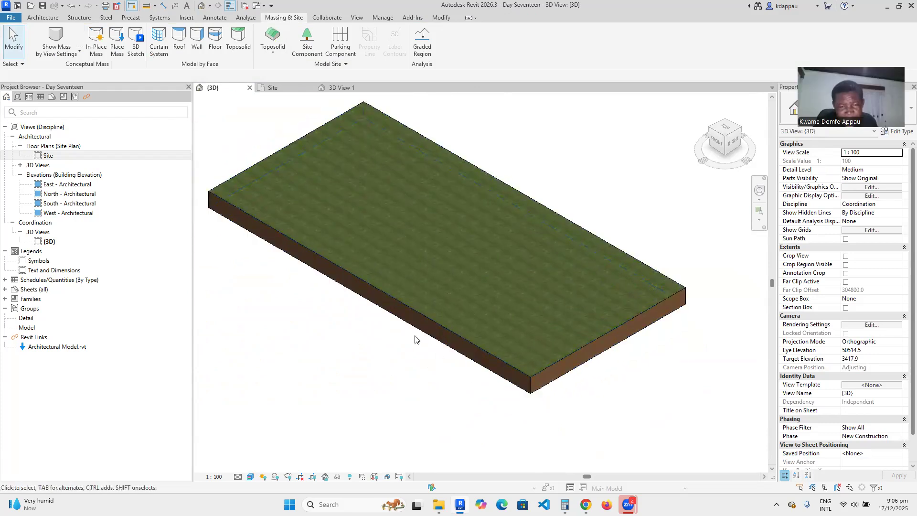
scroll(454, 344, "down", 2)
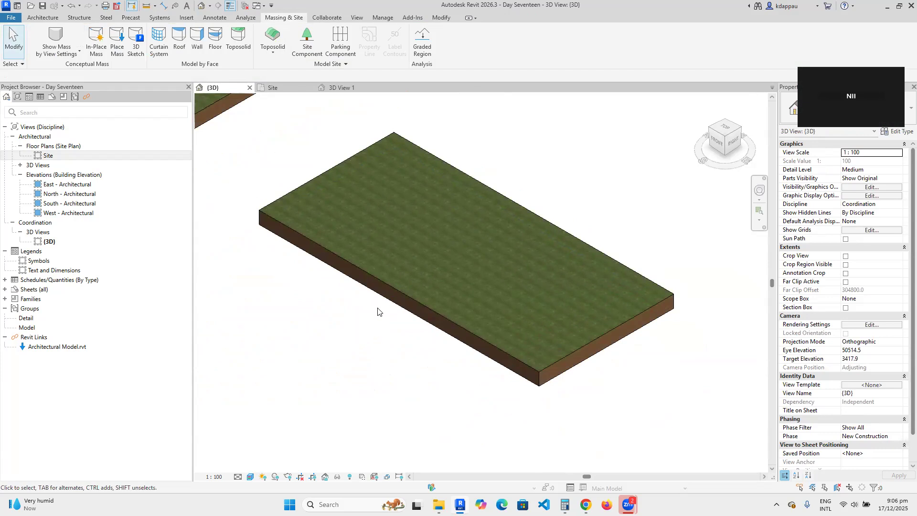
scroll(333, 203, "up", 1)
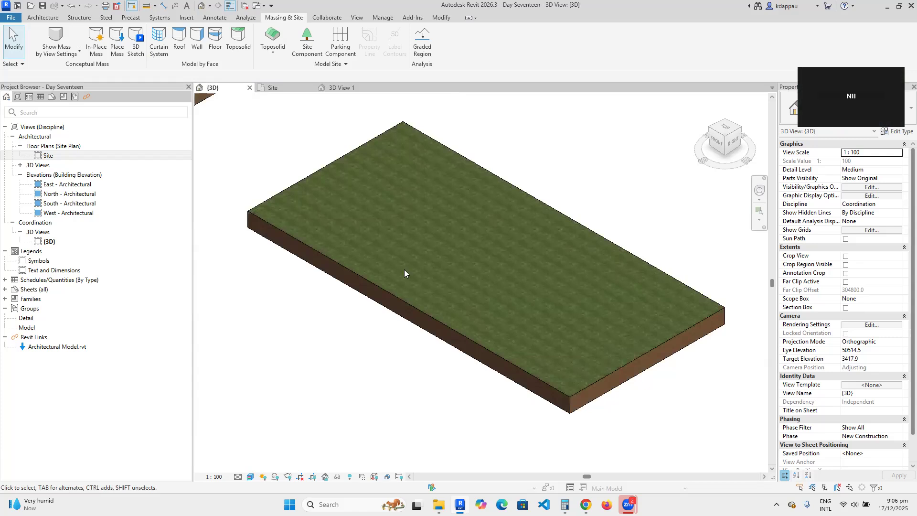
scroll(404, 272, "down", 4)
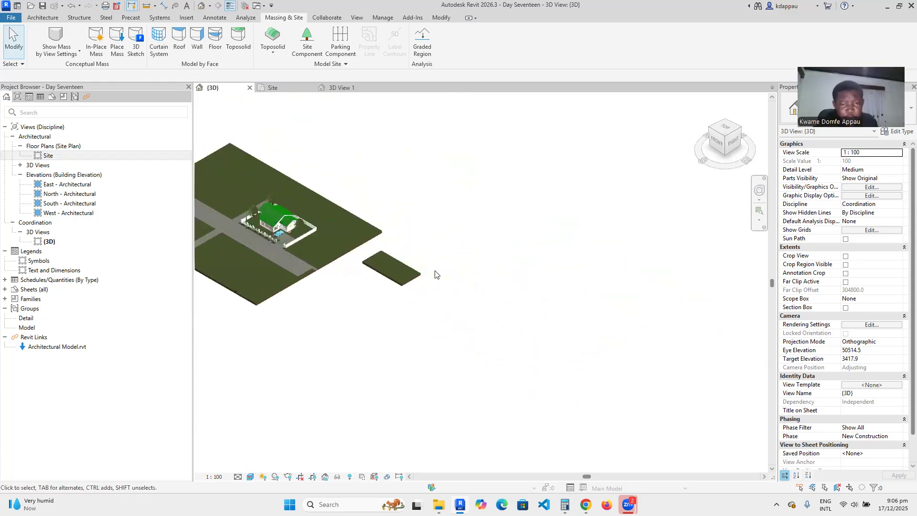
scroll(413, 249, "up", 5)
scroll(493, 279, "up", 3)
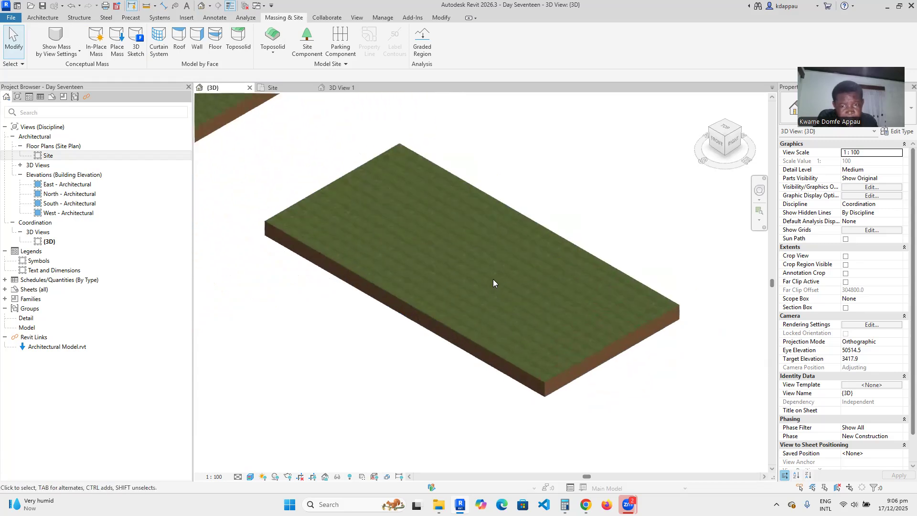
scroll(493, 279, "up", 1)
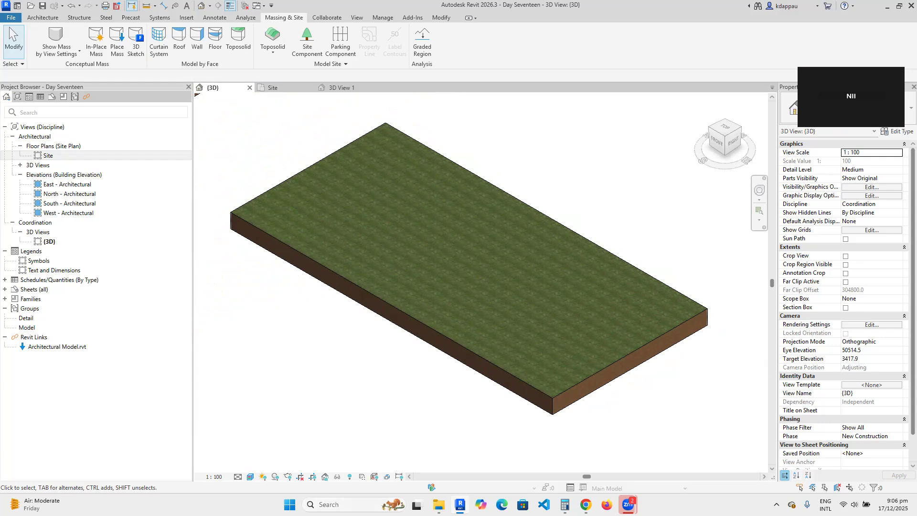
Magnify the screen to 200% with Windows Magnifier and start a Toposolid Create from Sketch.
key("super")
type("magnifier")
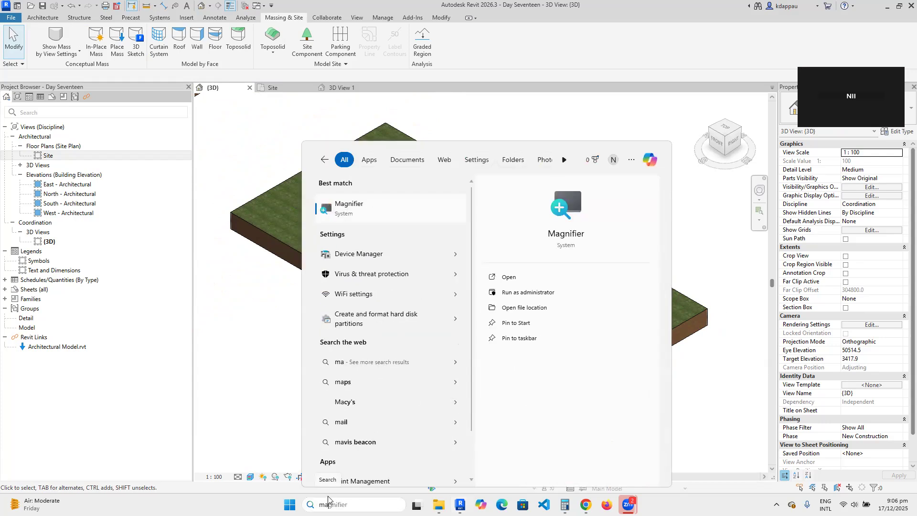
left_click(343, 213)
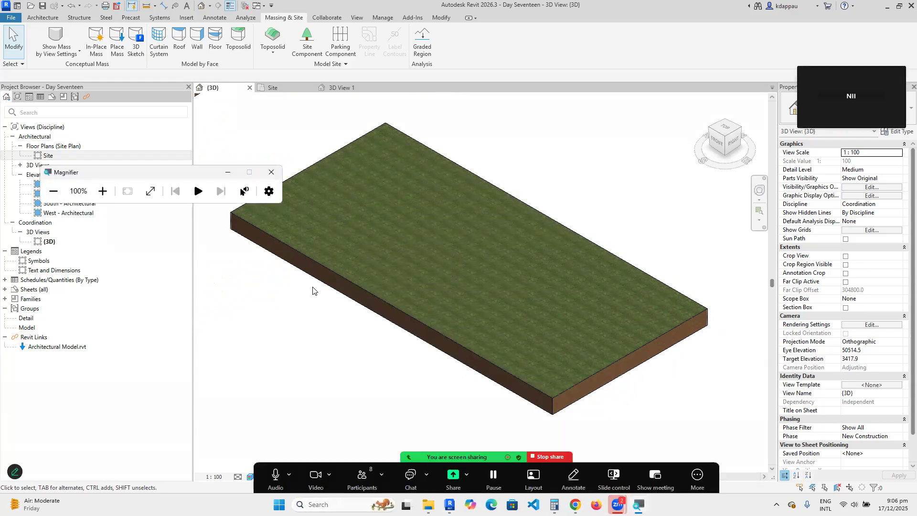
left_click(103, 191)
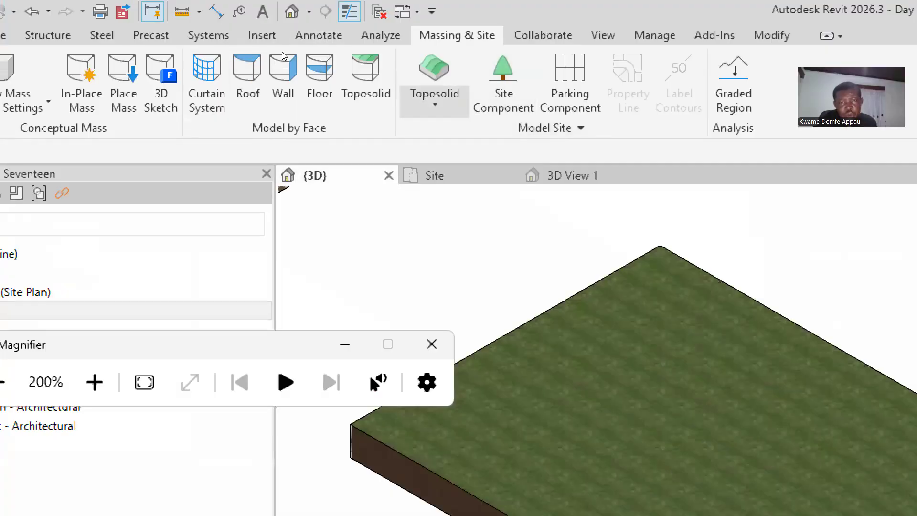
left_click(435, 98)
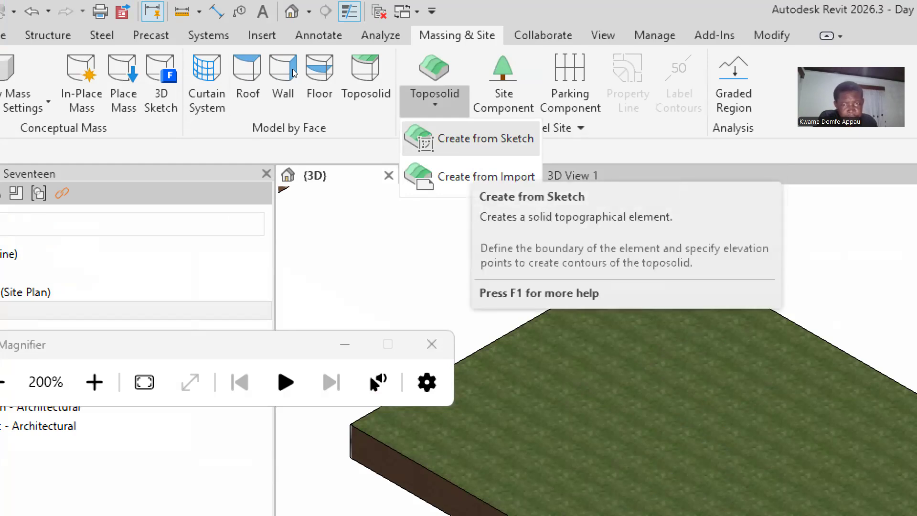
left_click(460, 139)
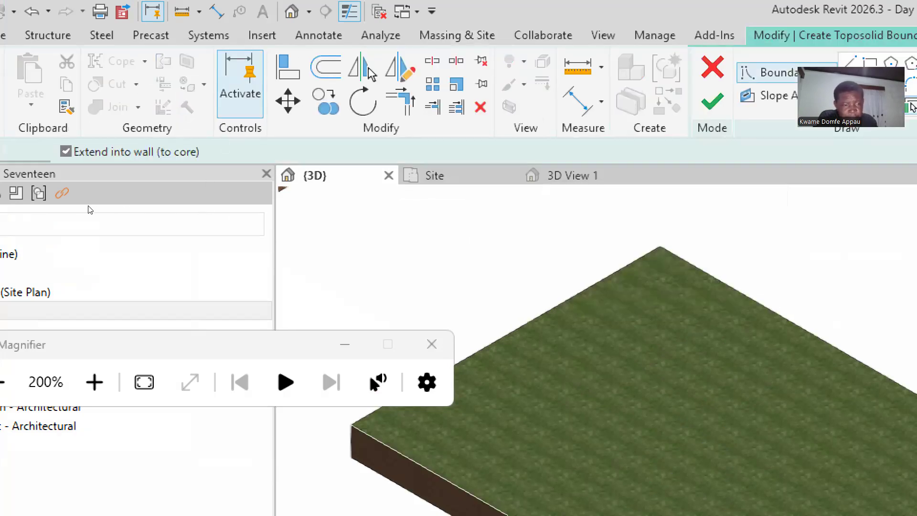
Reset magnification to 100% and sketch a 31000-long rectangle to finish the second 1200mm grassland slab.
key("super+minus")
scroll(416, 163, "down", 5)
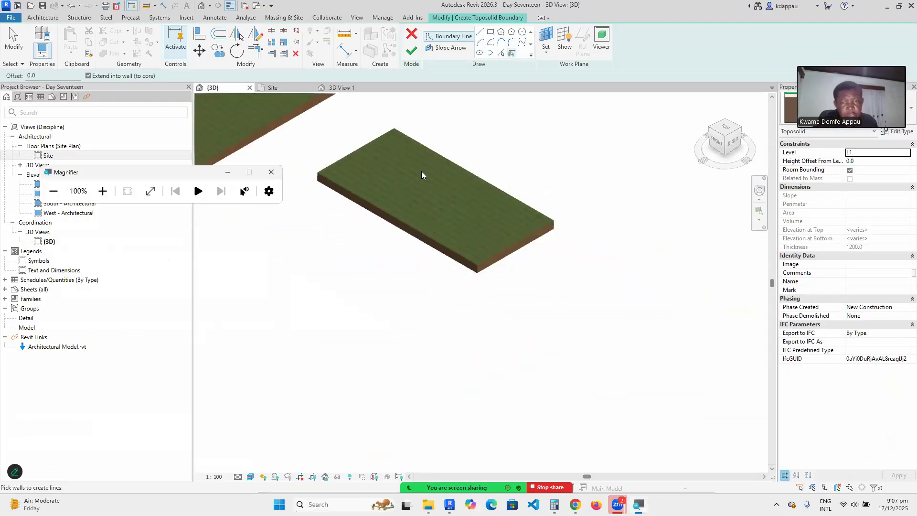
left_click(489, 33)
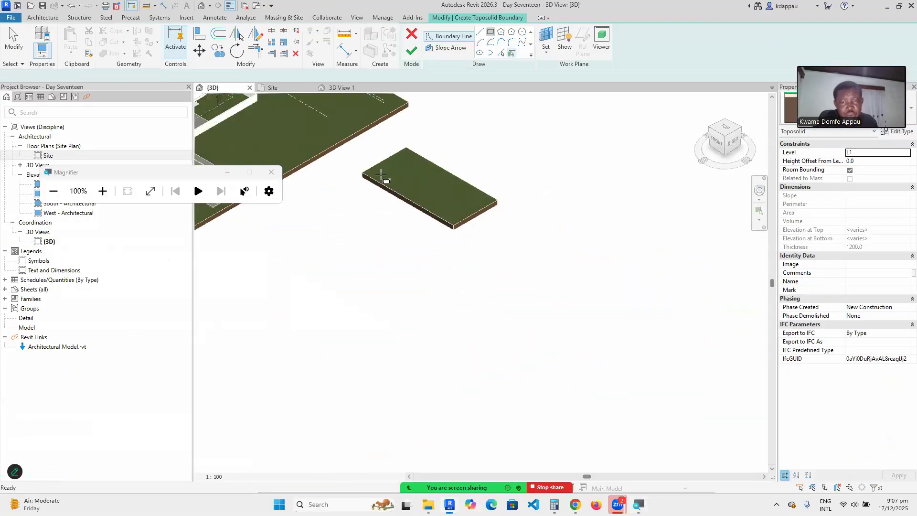
left_click(331, 194)
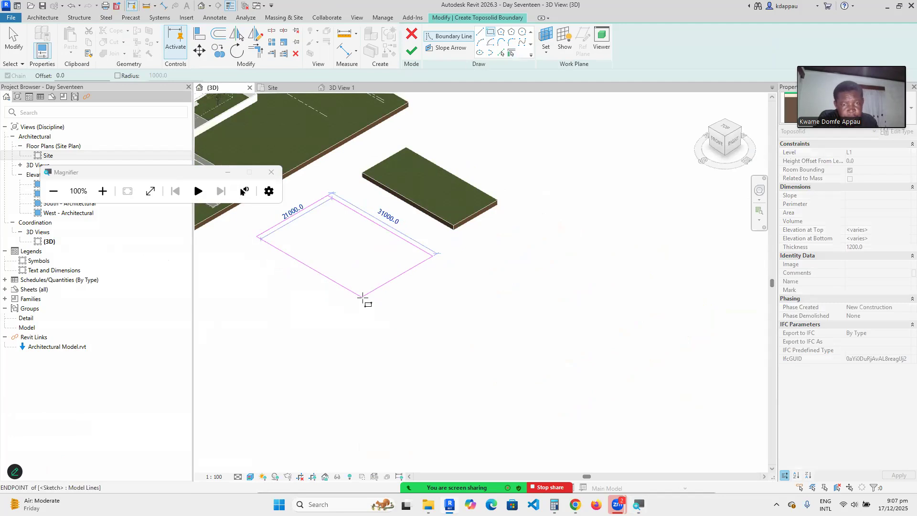
left_click(361, 297)
left_click(412, 50)
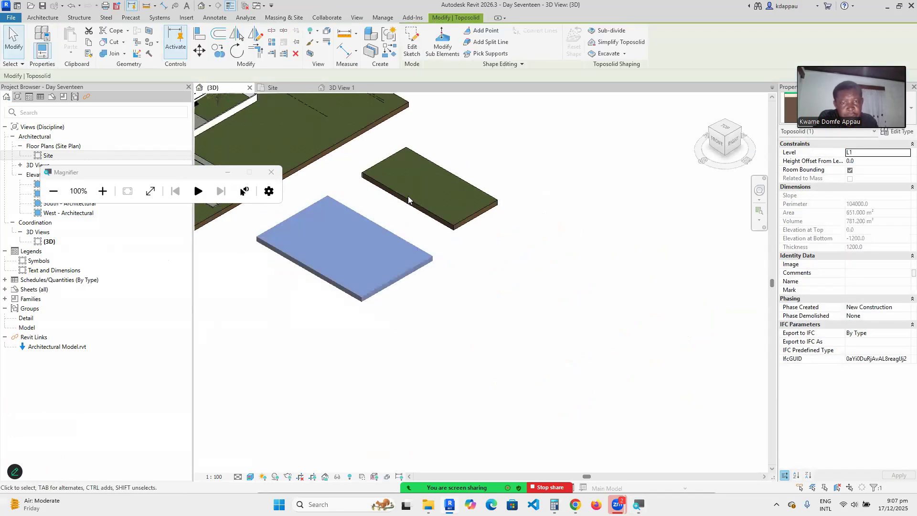
key("Escape")
scroll(314, 227, "up", 5)
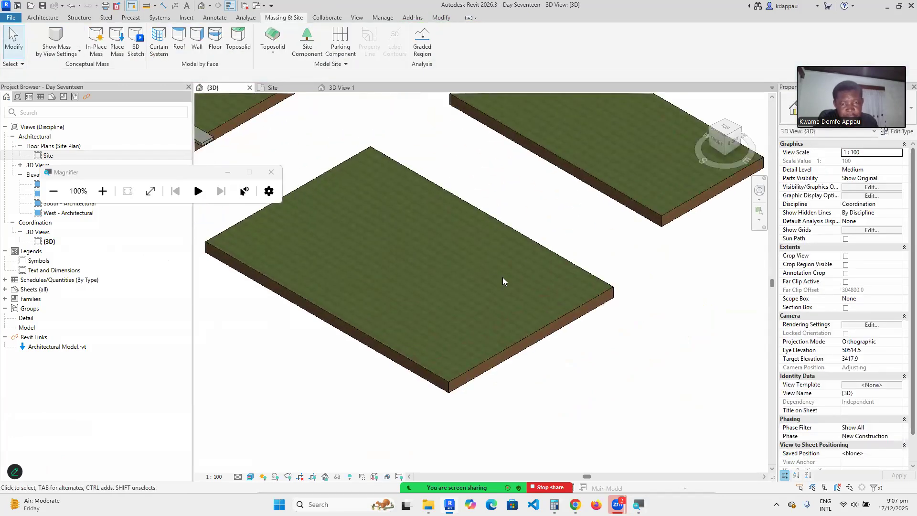
scroll(502, 277, "down", 3)
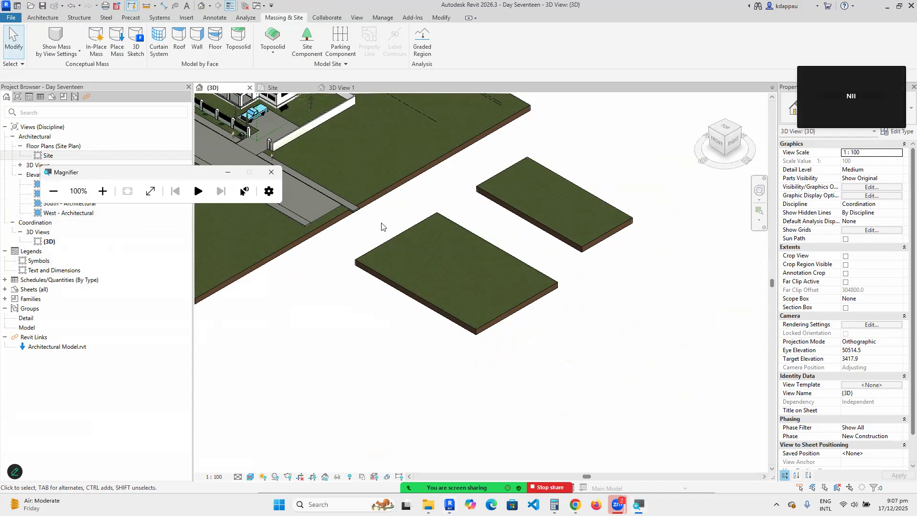
scroll(562, 205, "down", 3)
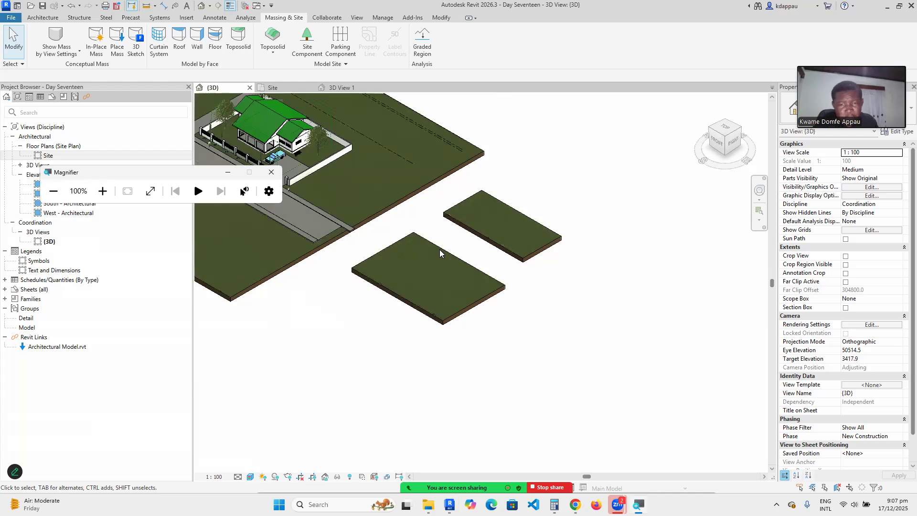
scroll(532, 211, "up", 2)
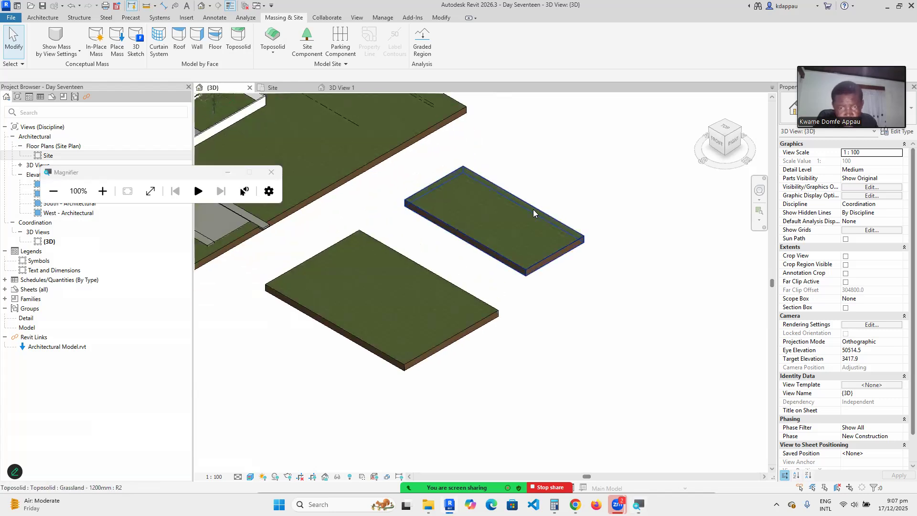
Select the new flat toposolid, magnify to 200%, and activate Add Point under Shape Editing.
scroll(533, 209, "up", 3)
scroll(529, 203, "up", 1)
left_click(509, 200)
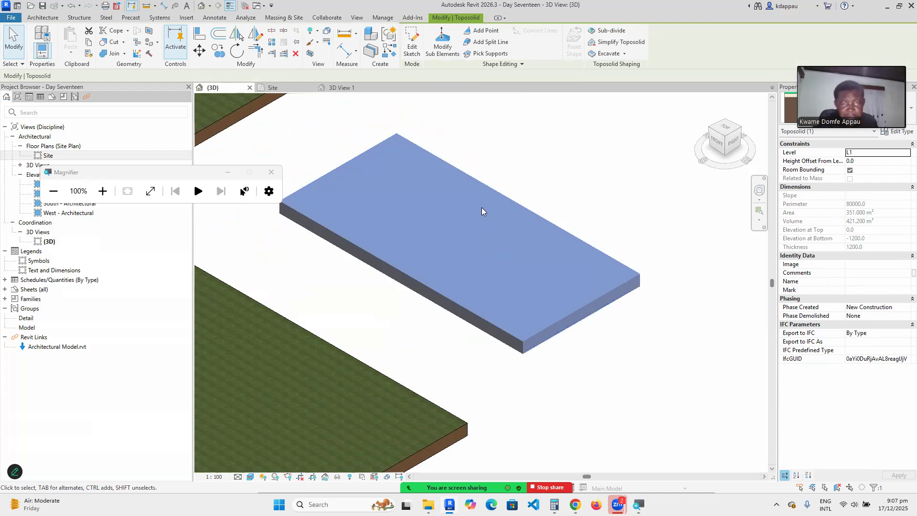
left_click(103, 190)
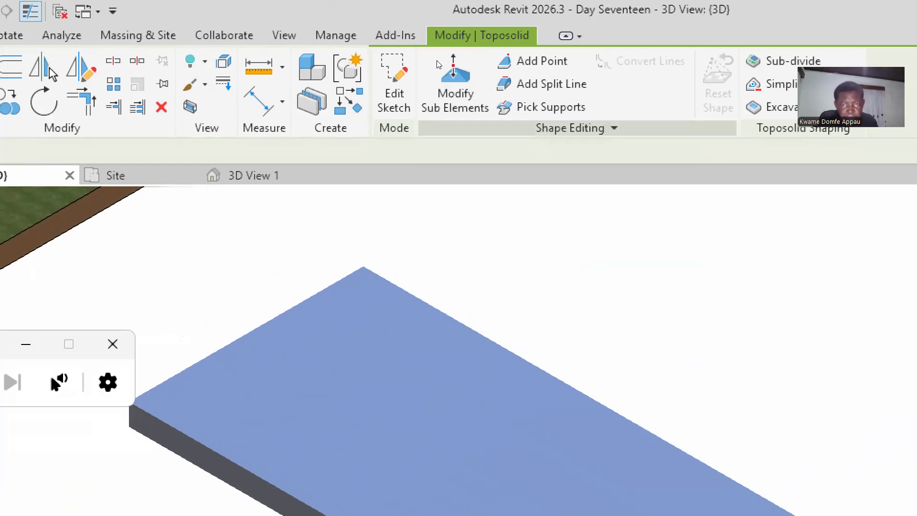
left_click(502, 65)
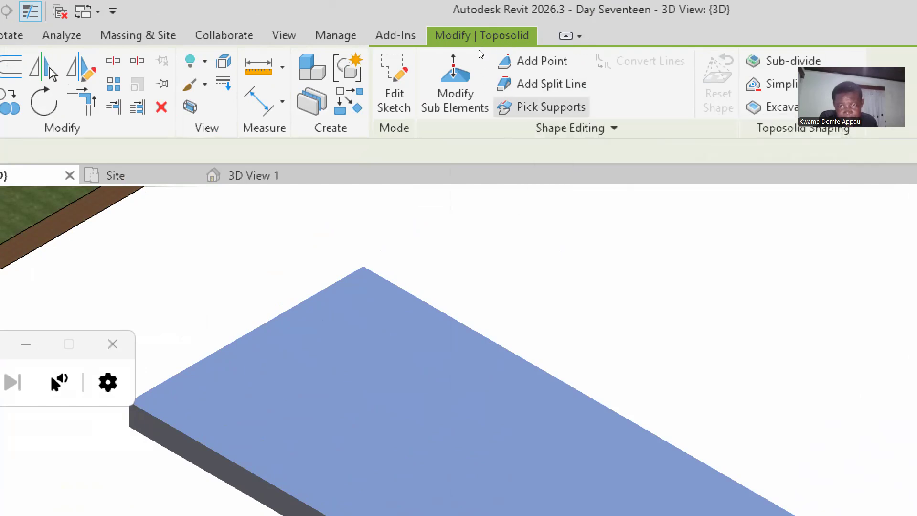
scroll(421, 145, "down", 5)
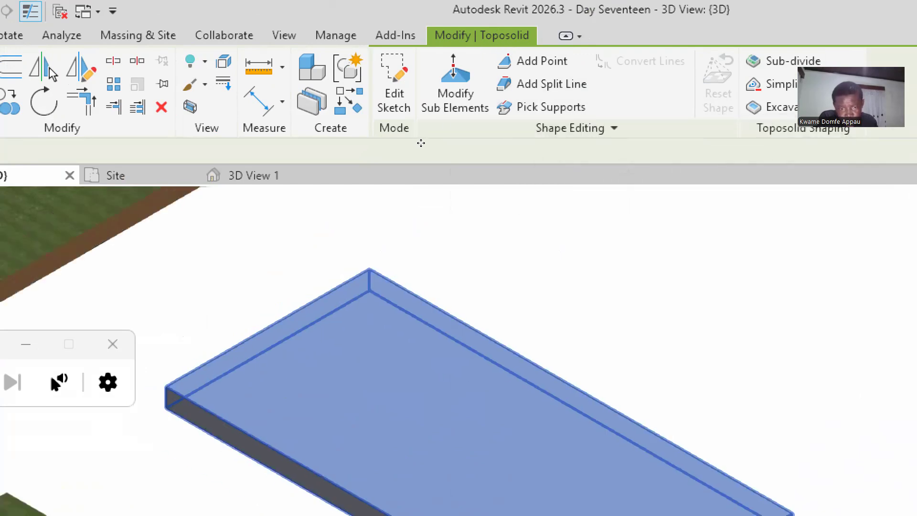
scroll(410, 134, "up", 2)
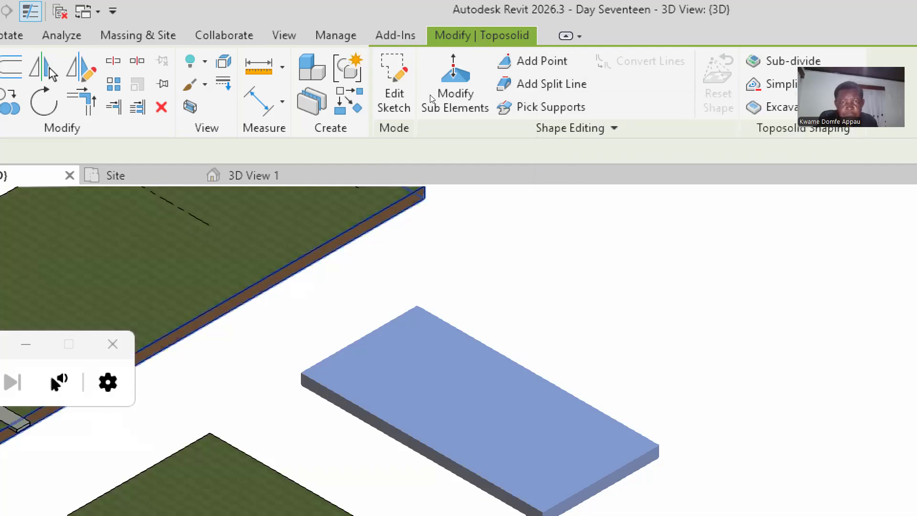
scroll(446, 123, "down", 2)
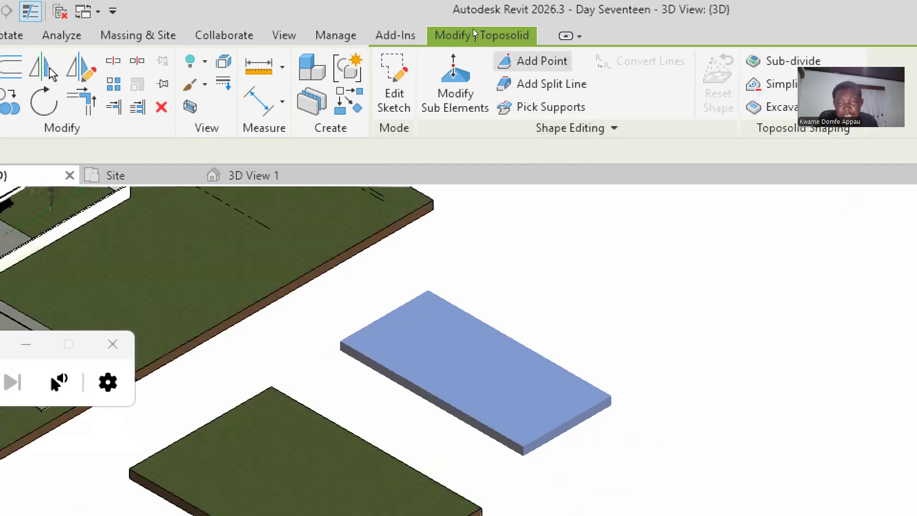
left_click(517, 61)
Place two shape points along the slab's upper edge, then cancel to Modify Sub Elements.
scroll(451, 193, "down", 3)
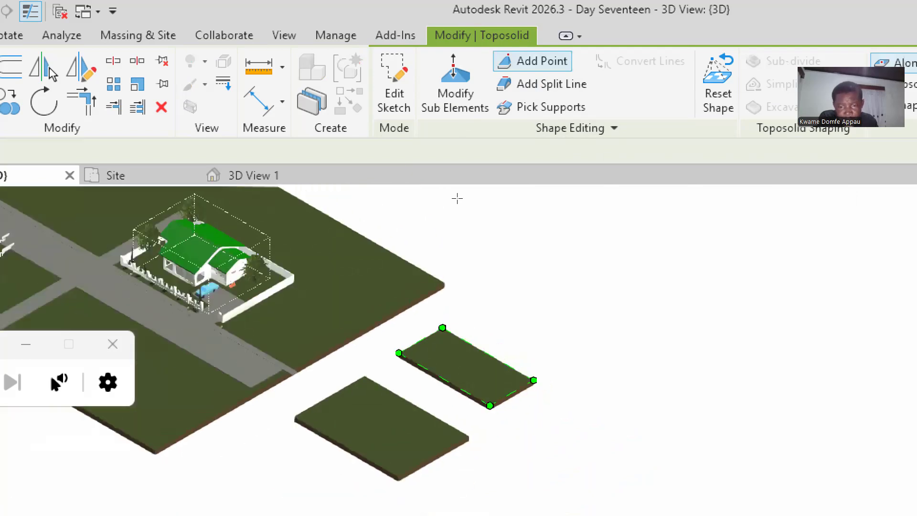
scroll(466, 207, "up", 3)
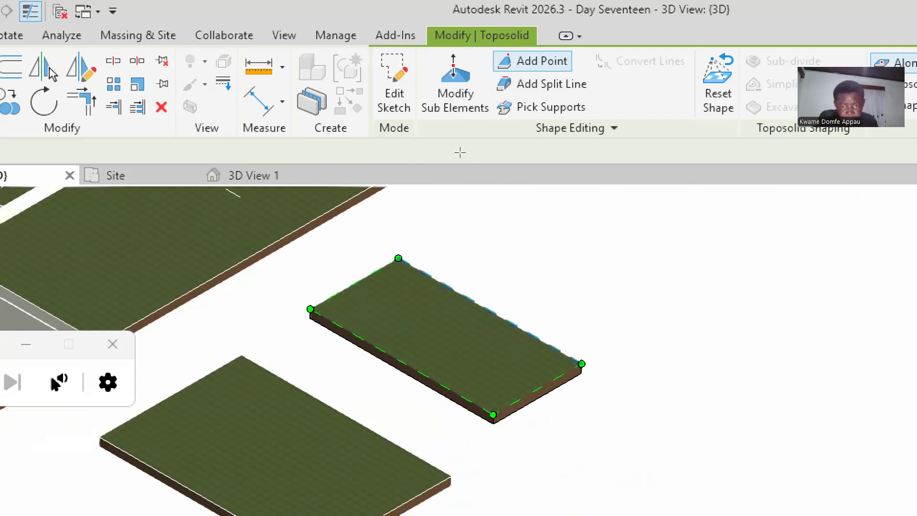
scroll(481, 310, "up", 3)
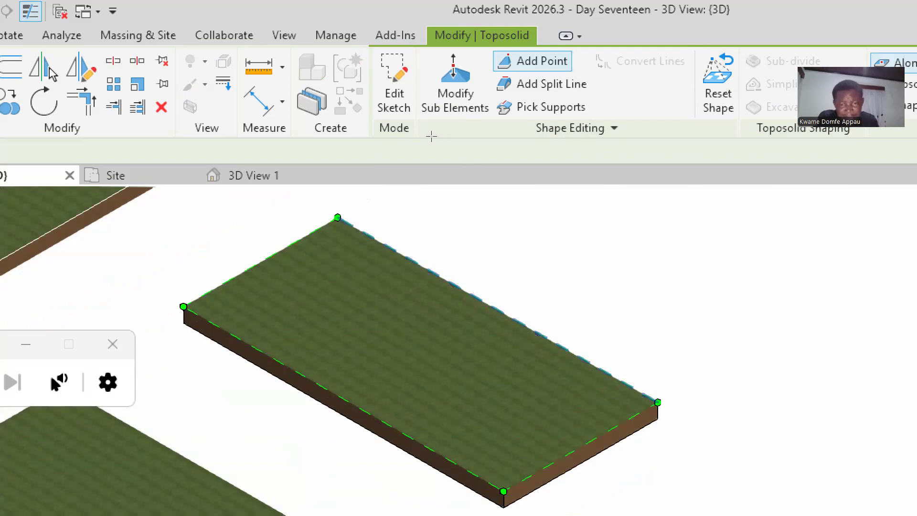
left_click(430, 270)
scroll(443, 138, "down", 2)
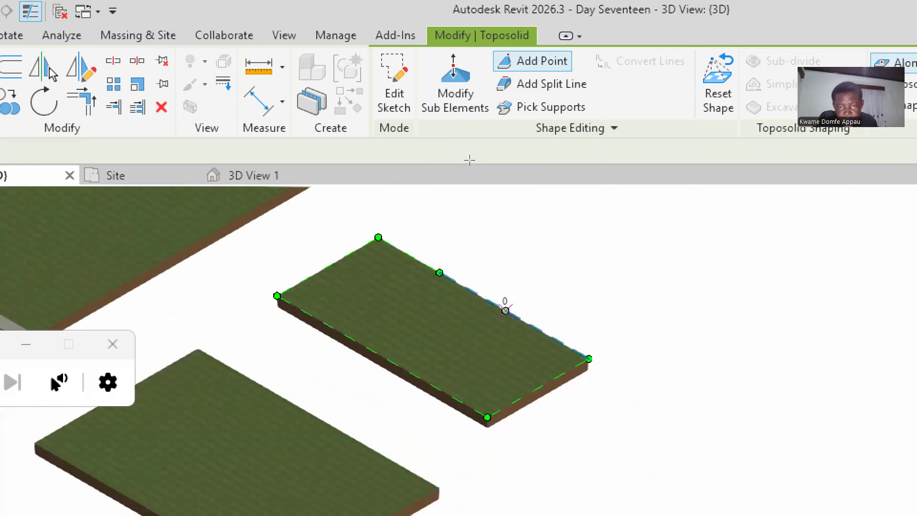
left_click(514, 316)
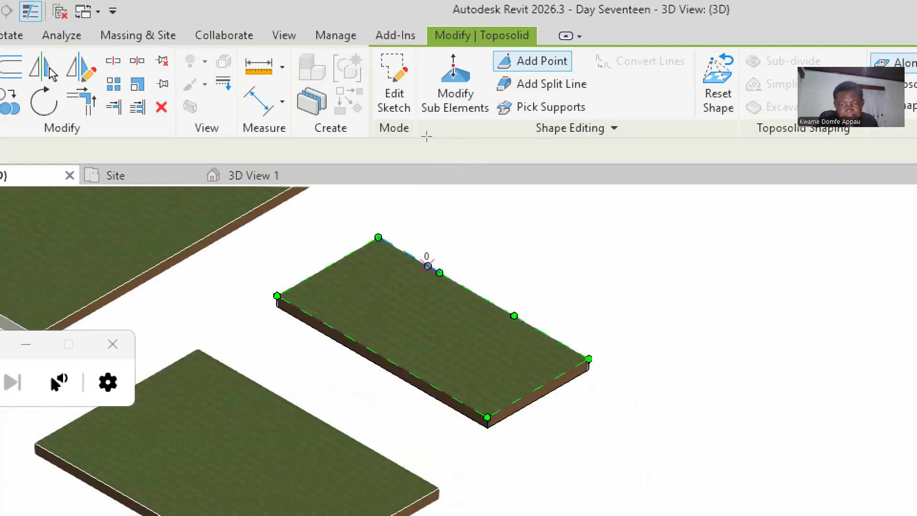
right_click(452, 229)
left_click(484, 240)
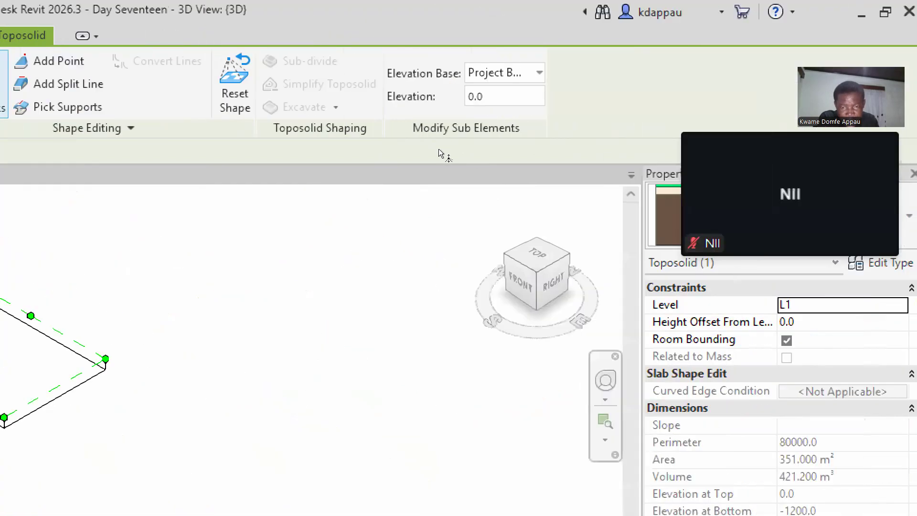
Drag an edge point up to 1000, reset magnification to 100%, then change its elevation to 100.
scroll(375, 128, "up", 2)
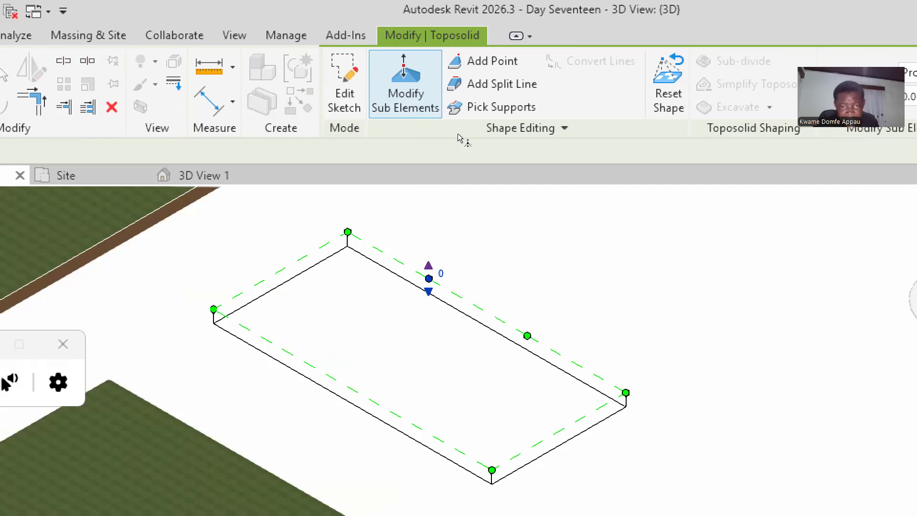
left_click_drag(429, 265, 429, 255)
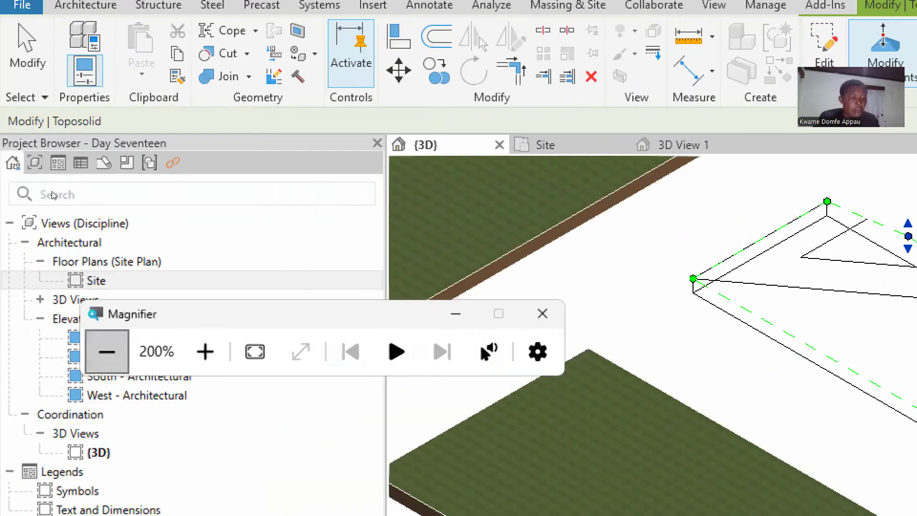
left_click(107, 352)
scroll(418, 146, "up", 4)
scroll(411, 330, "down", 3)
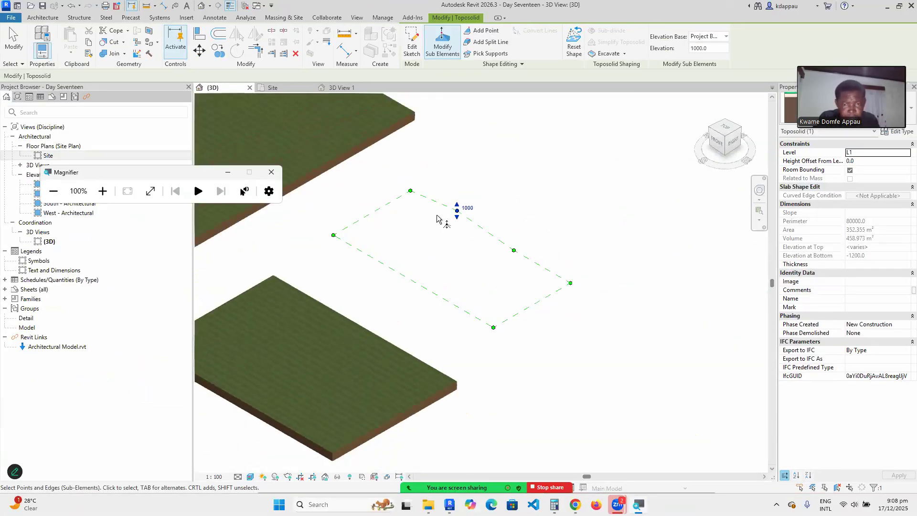
scroll(459, 221, "up", 5)
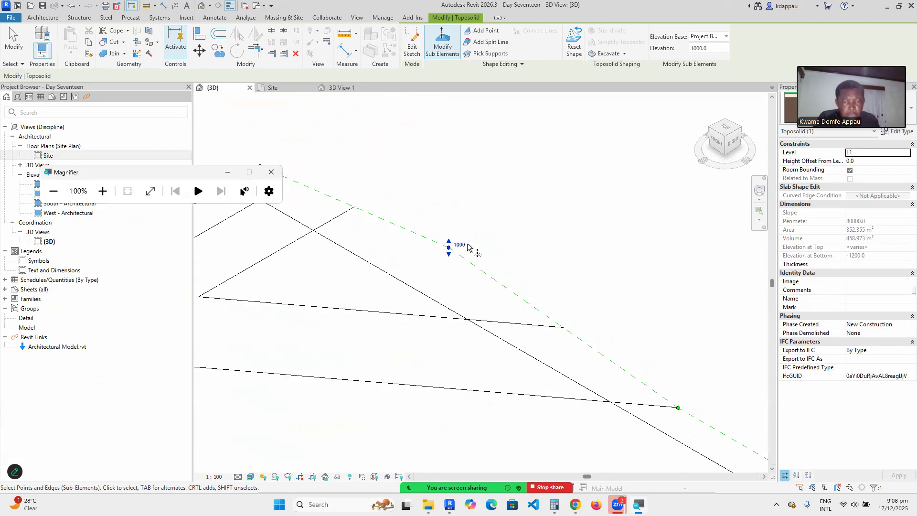
left_click(459, 244)
left_click(459, 245)
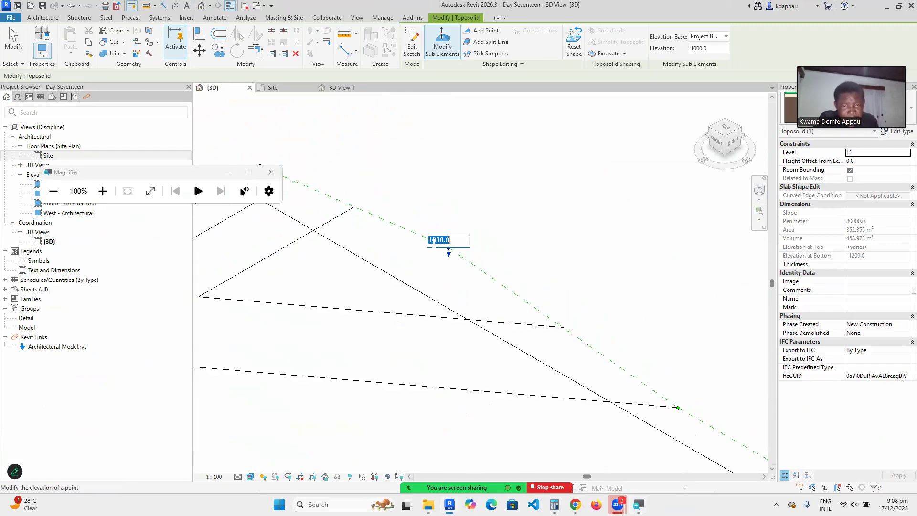
type("1")
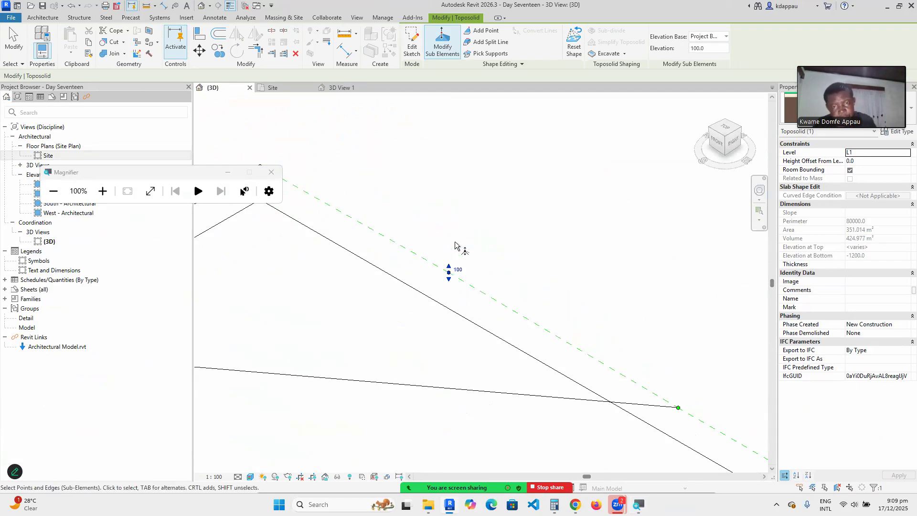
left_click(549, 310)
Set that edge point's elevation to -50 and deselect it.
scroll(523, 300, "up", 5)
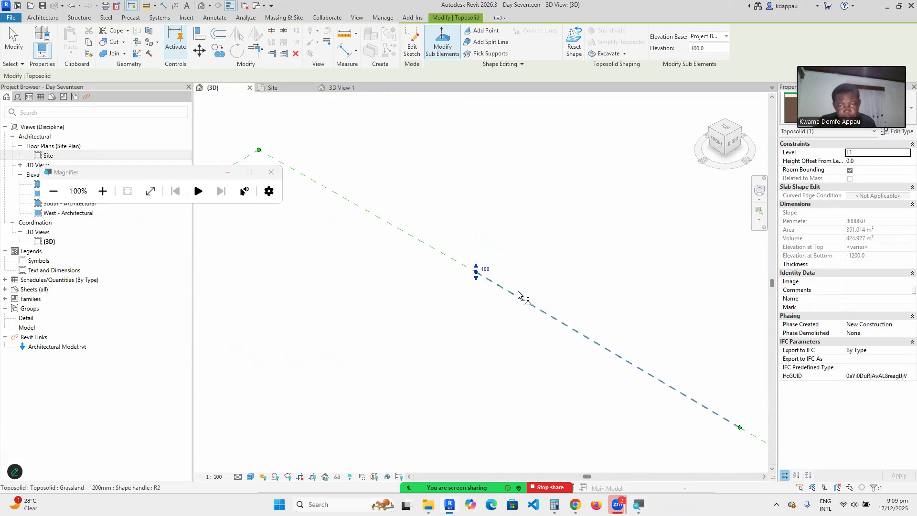
left_click(486, 268)
type("-50")
key("Return")
scroll(520, 260, "down", 4)
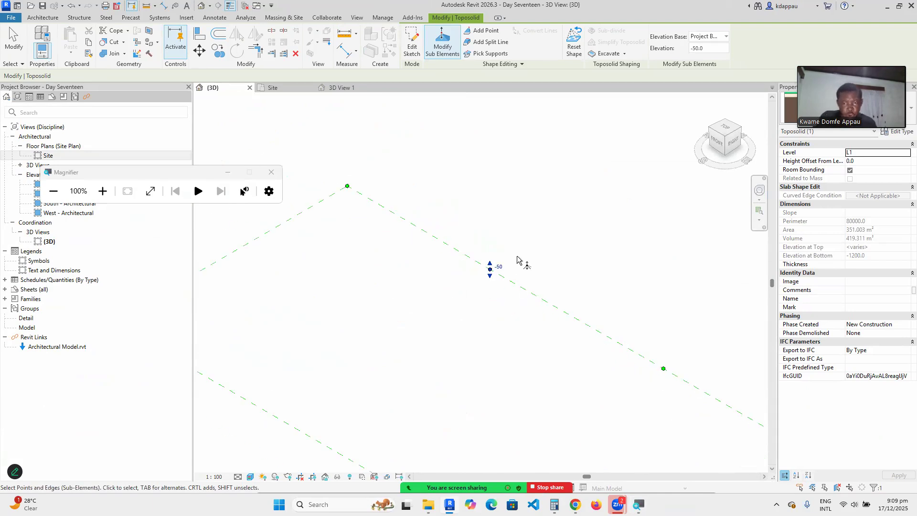
left_click(548, 170)
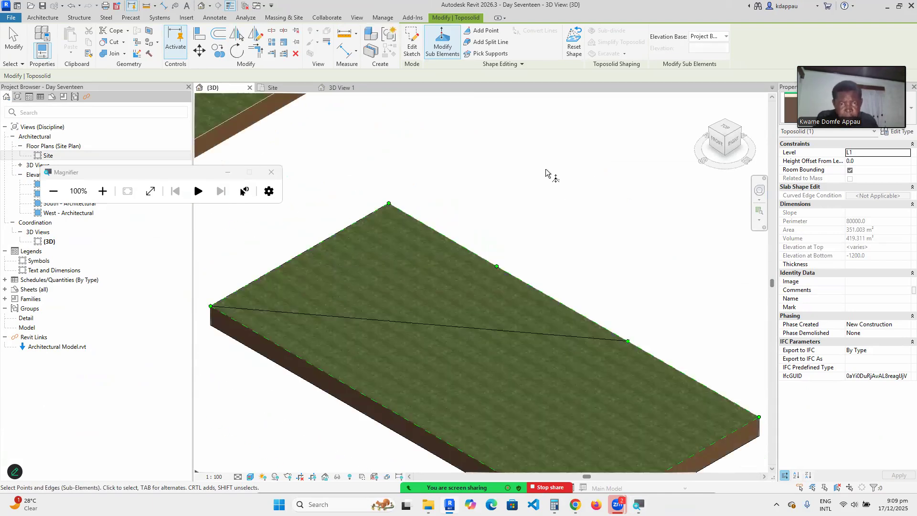
right_click(498, 165)
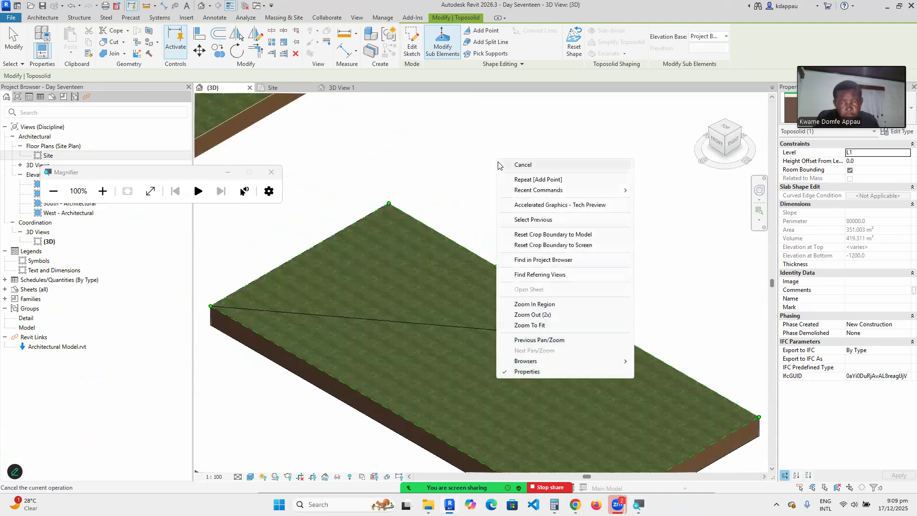
Reselect the toposolid's sub-elements and raise the right diagonal-end edge point to 50.
left_click(522, 165)
scroll(501, 251, "up", 3)
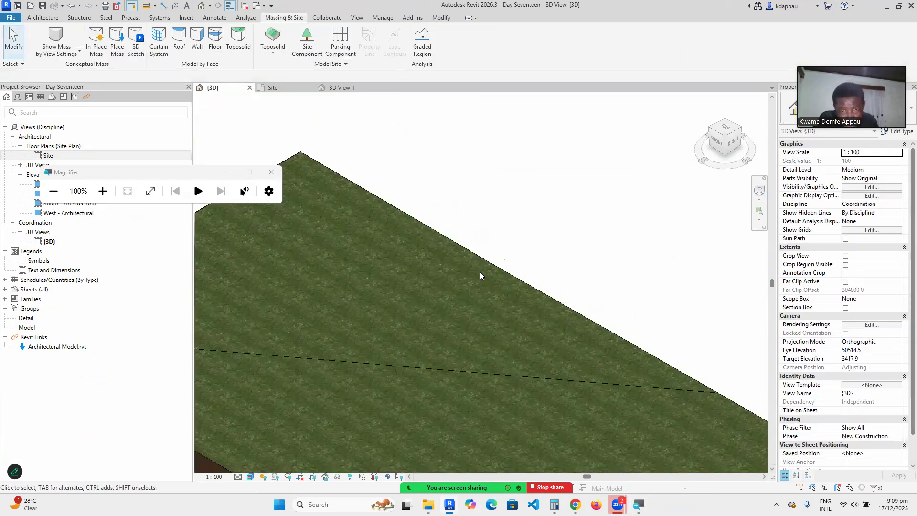
scroll(488, 261, "down", 2)
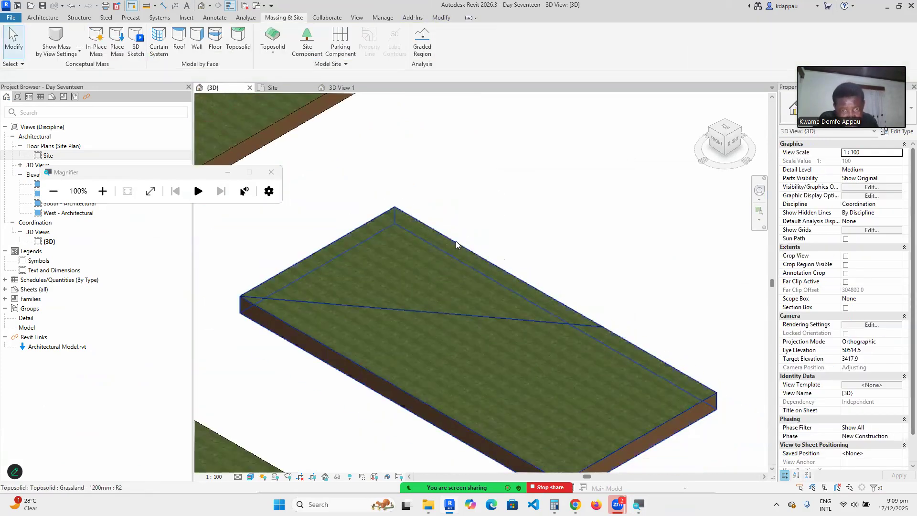
left_click(453, 238)
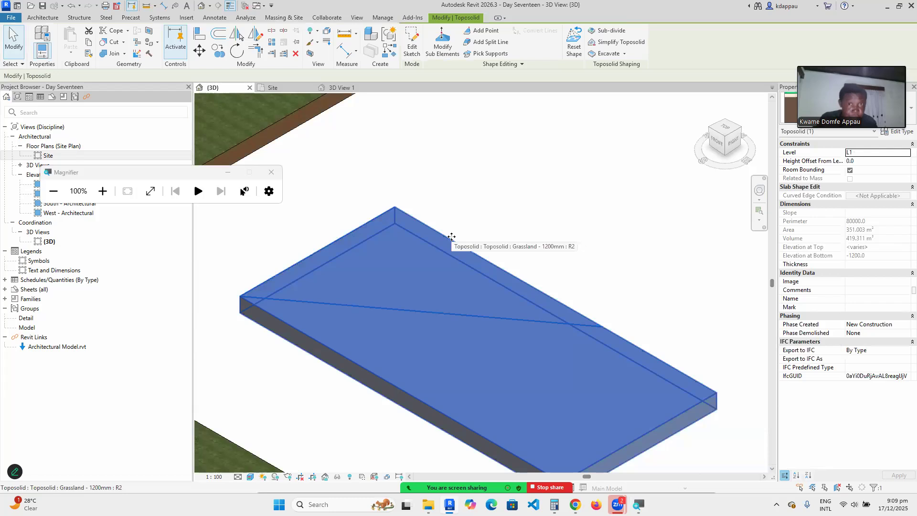
left_click(438, 47)
left_click(603, 327)
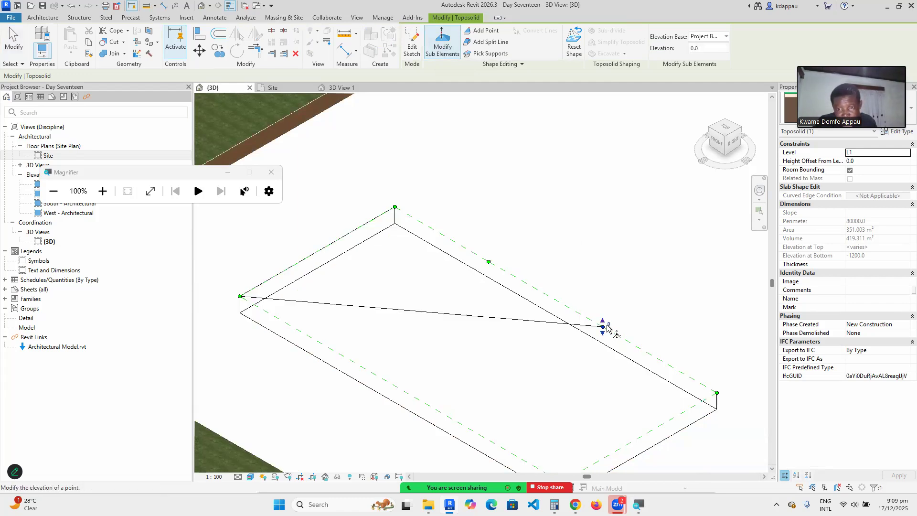
left_click(610, 324)
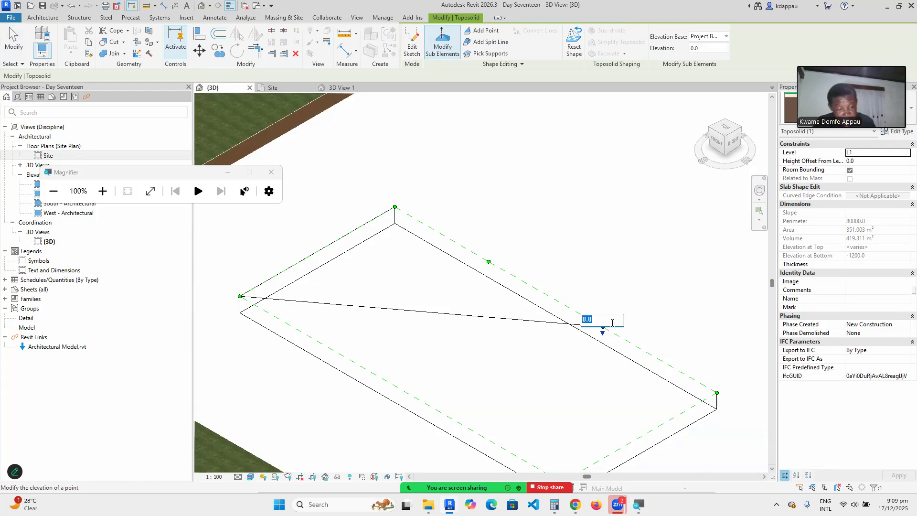
type("50")
key("Return")
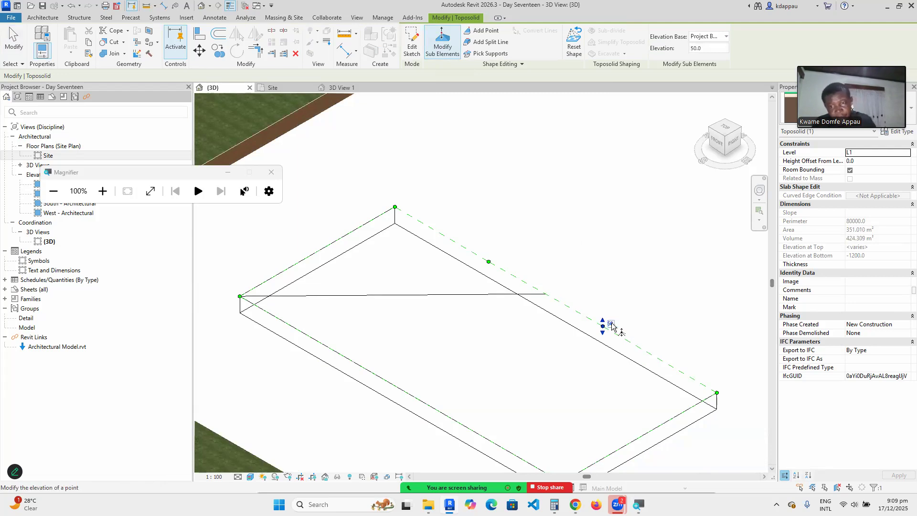
key("Escape")
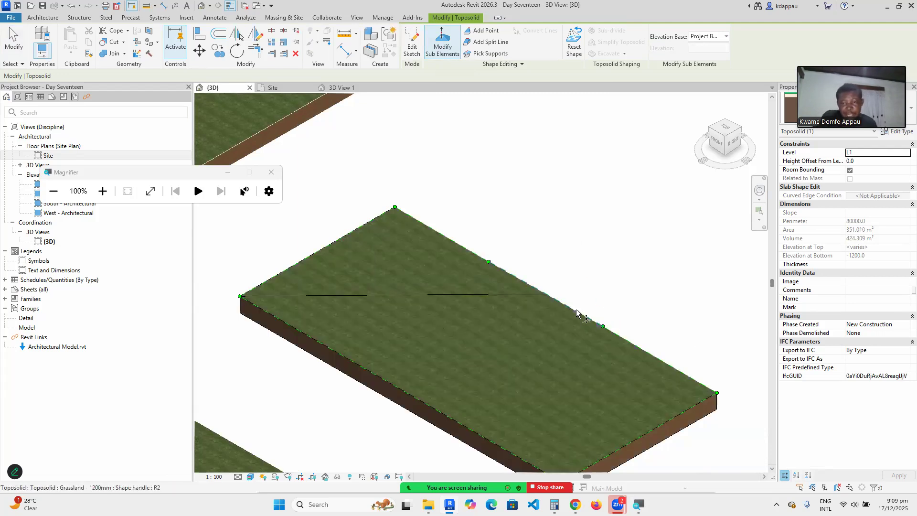
Raise that edge point's elevation to 500, then to 1000.
scroll(606, 332, "up", 2)
left_click(611, 327)
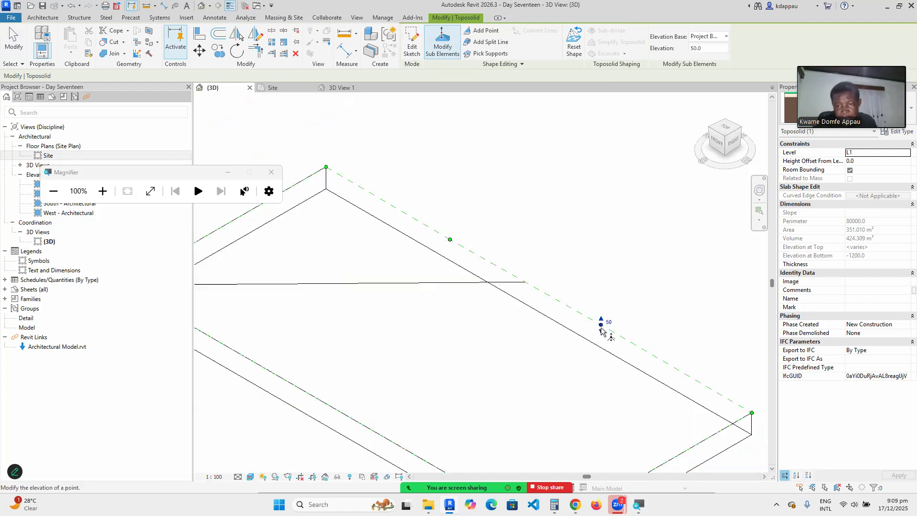
left_click(609, 323)
left_click(588, 317)
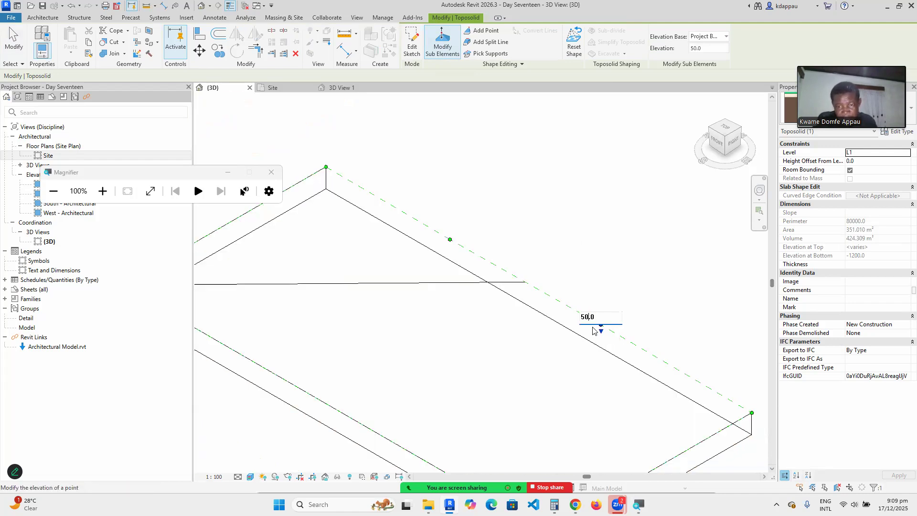
type("0")
key("Return")
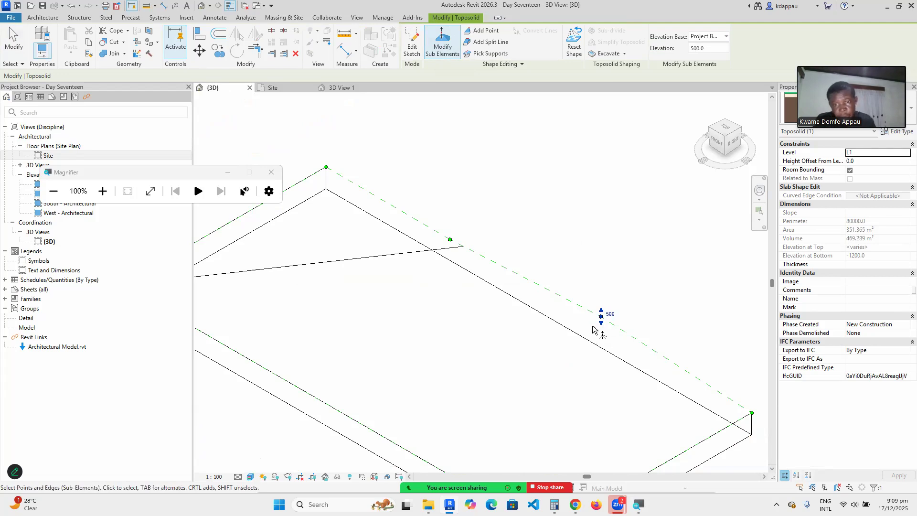
left_click(610, 315)
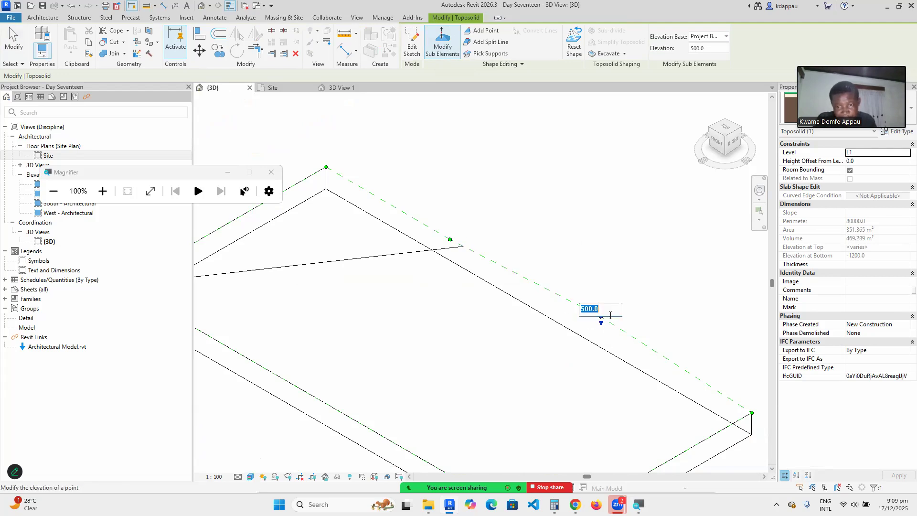
type("12")
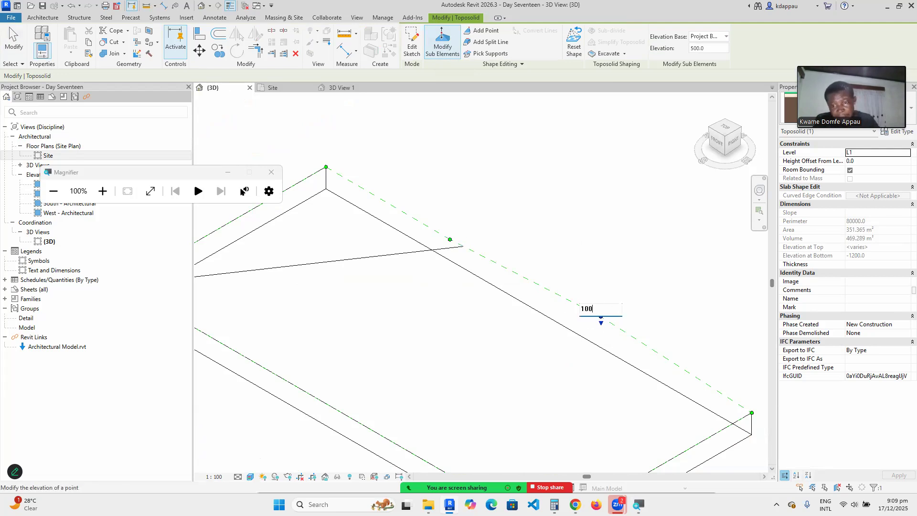
type("00.0")
key("Return")
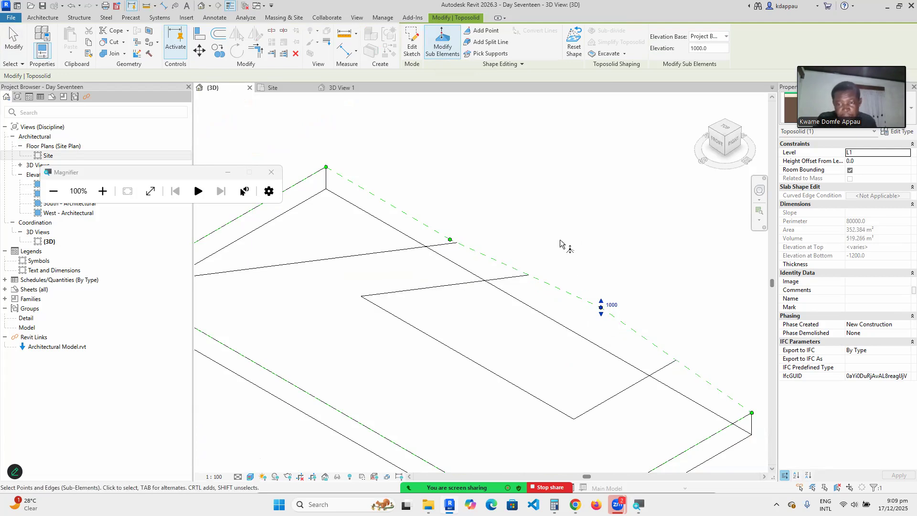
left_click(554, 258)
scroll(493, 317, "down", 5)
scroll(566, 299, "up", 4)
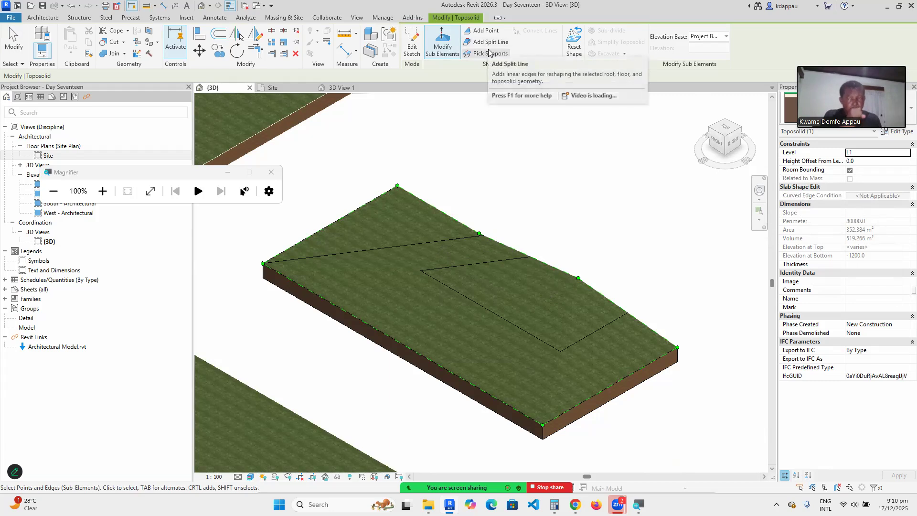
Add seven shape points across the toposolid's top surface, then return to Modify Sub Elements.
left_click(485, 30)
left_click(405, 230)
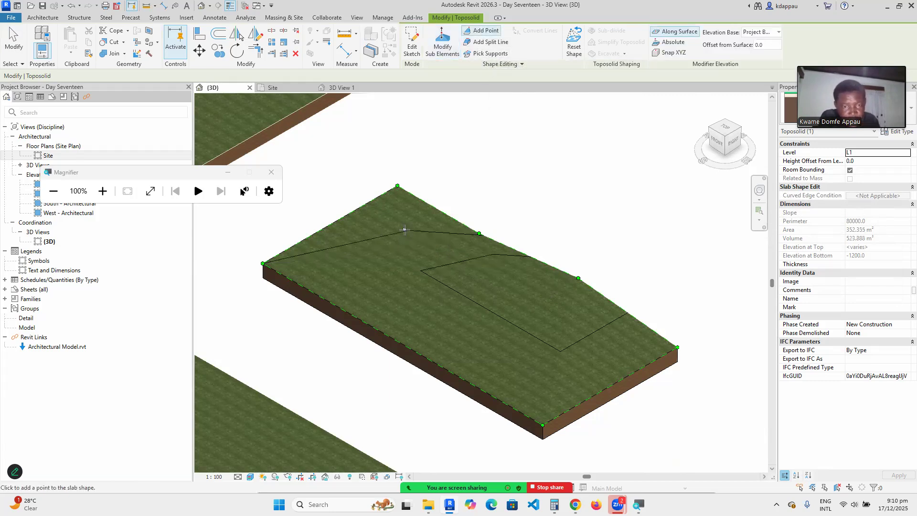
left_click(336, 269)
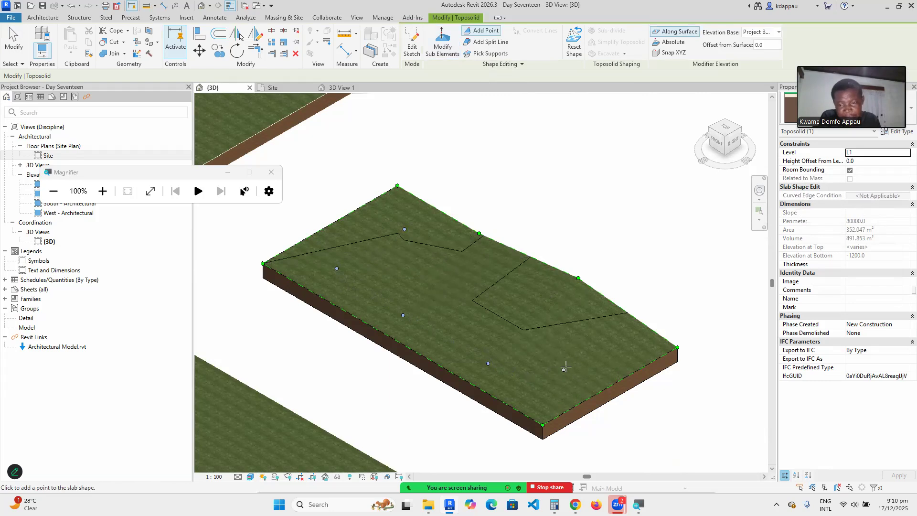
left_click(587, 365)
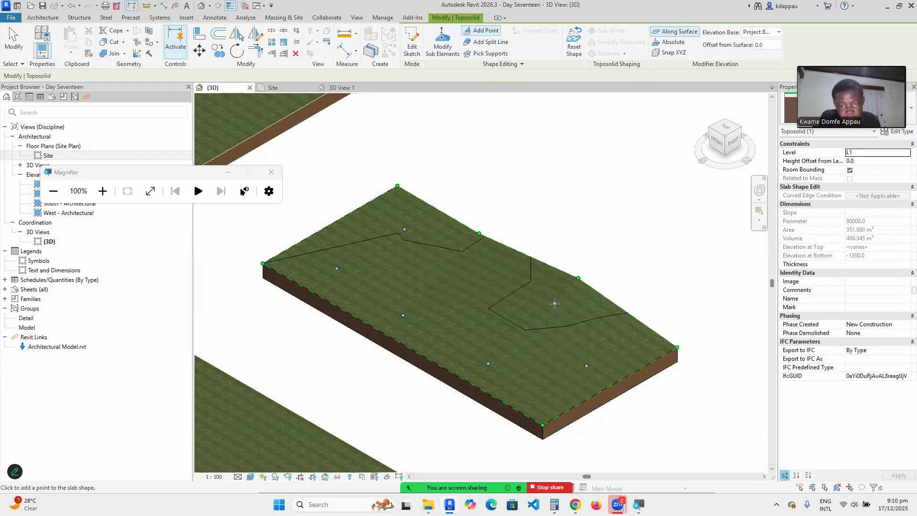
left_click(464, 269)
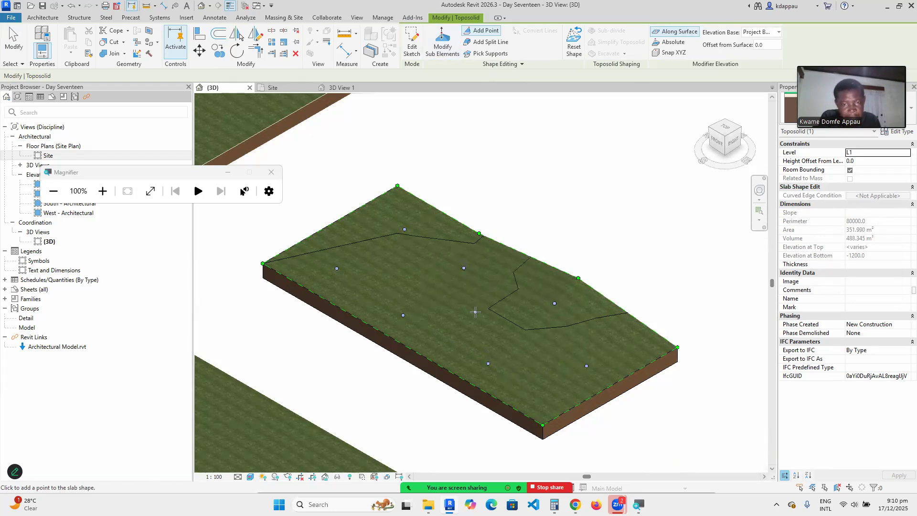
left_click(483, 319)
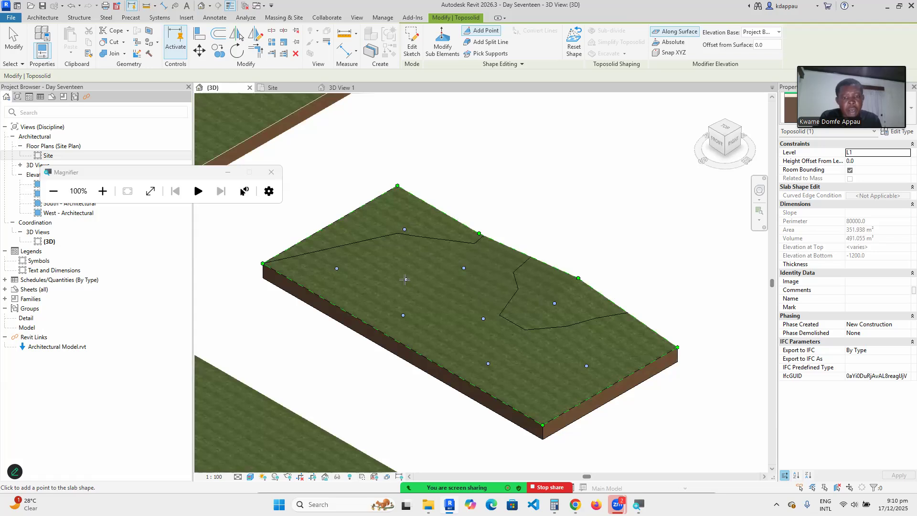
left_click(403, 272)
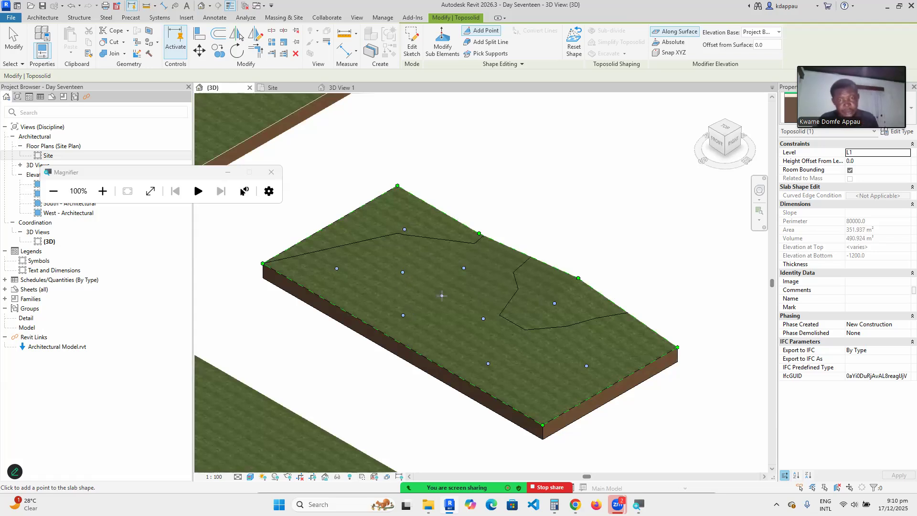
left_click(425, 285)
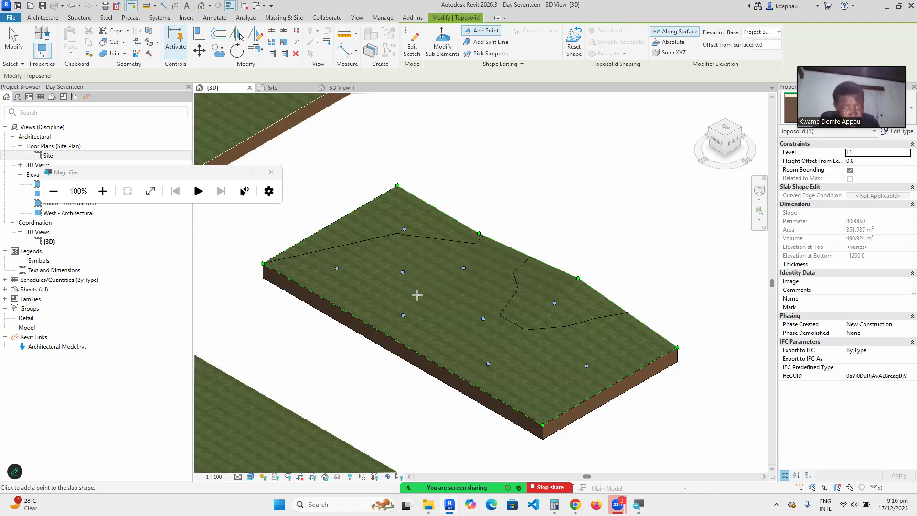
left_click(442, 45)
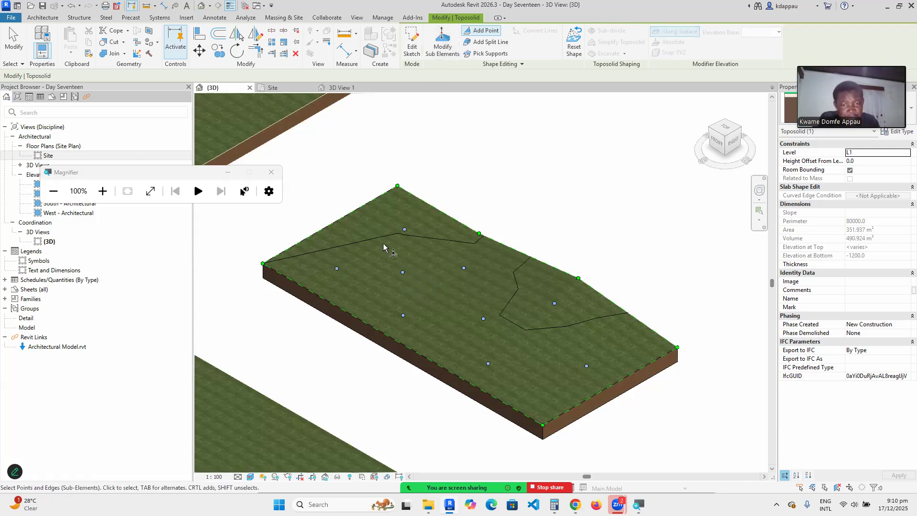
Switch the view's visual style to Shaded and dismiss the save reminder.
left_click(402, 273)
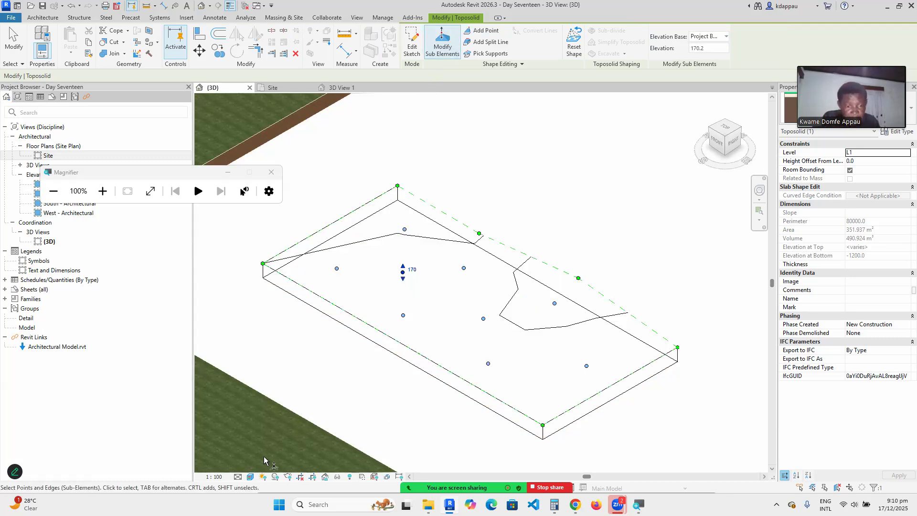
left_click(250, 477)
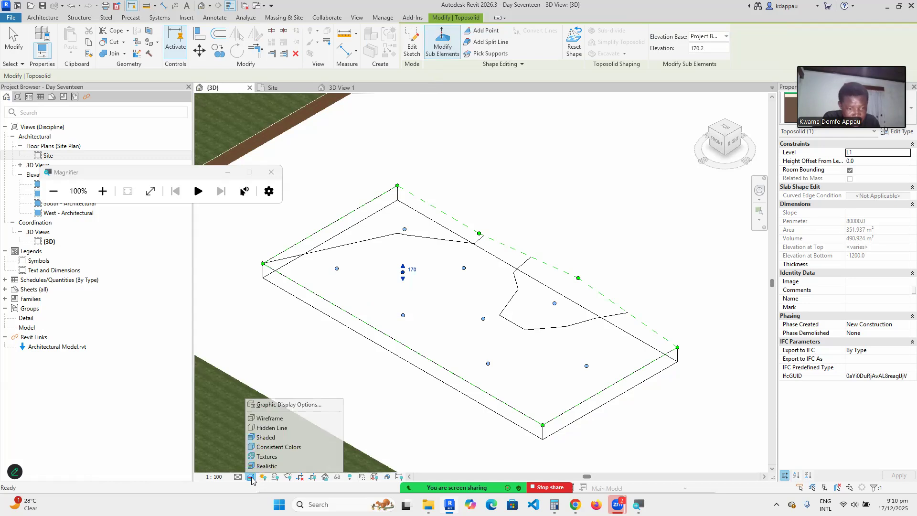
left_click(263, 439)
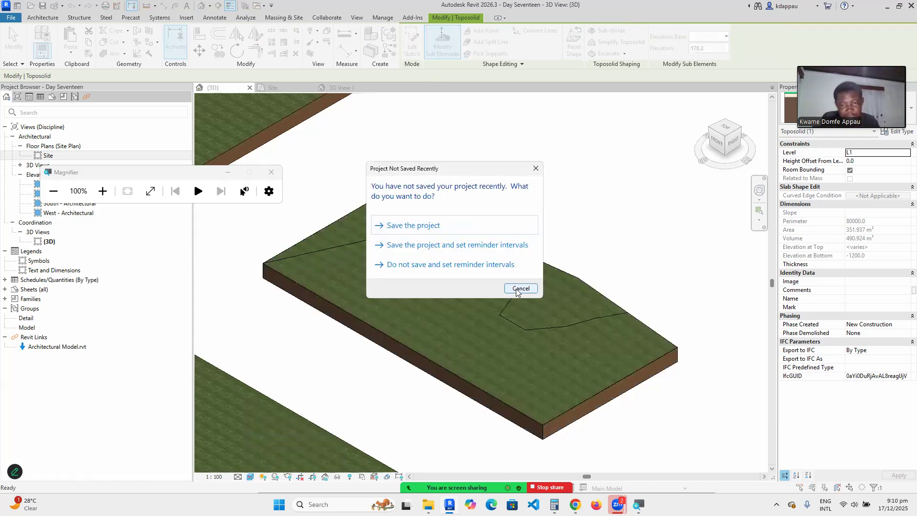
left_click(521, 288)
scroll(409, 296, "up", 1)
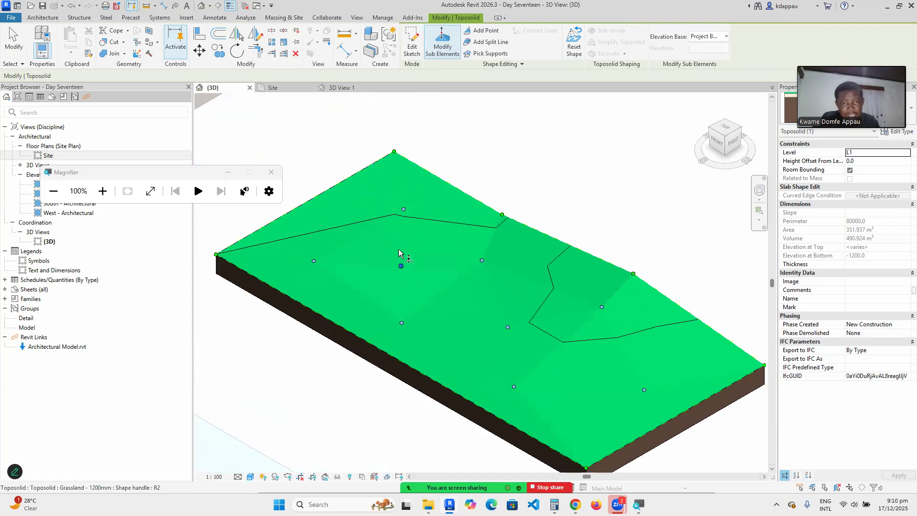
Raise a back interior point to 600 and lower a front interior point to -300.
left_click(403, 209)
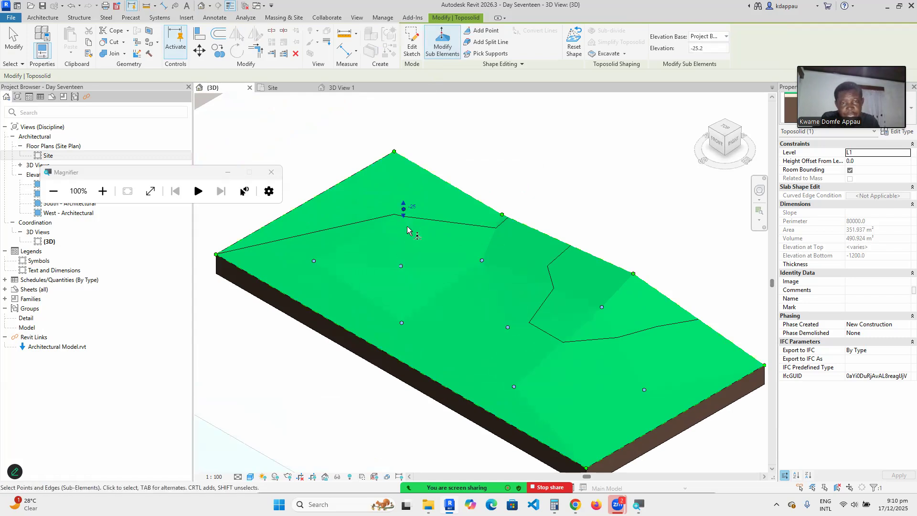
left_click(412, 207)
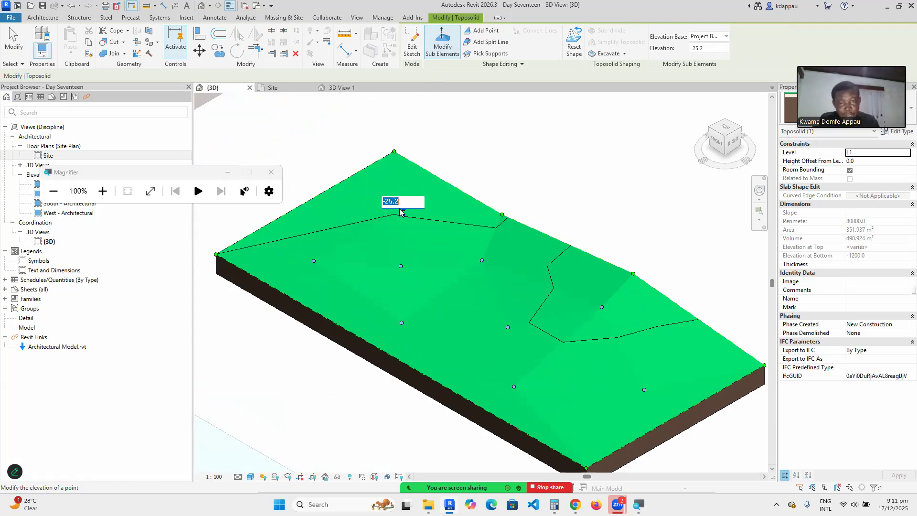
type("60")
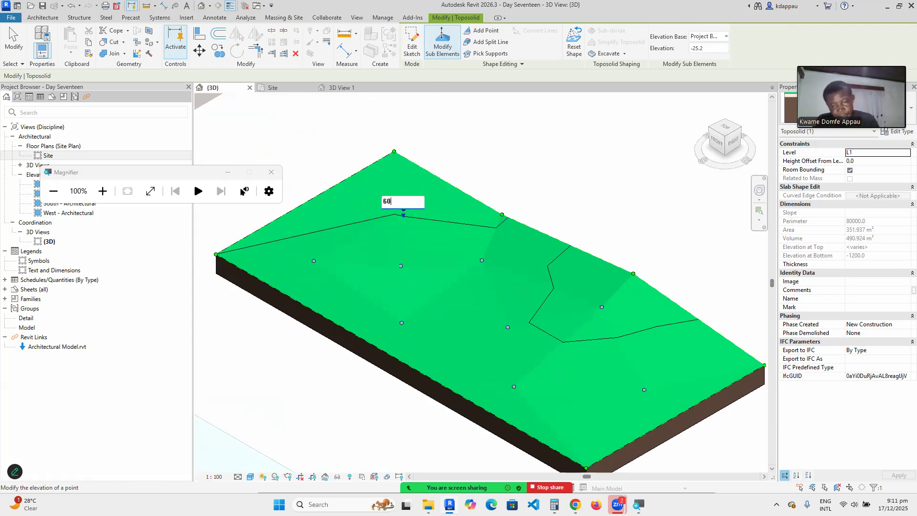
type("0")
key("Return")
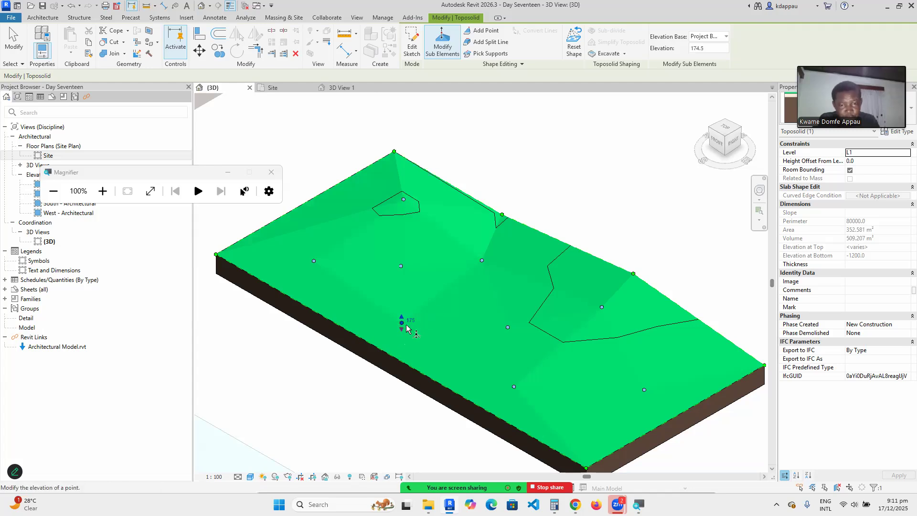
left_click(411, 320)
type("-")
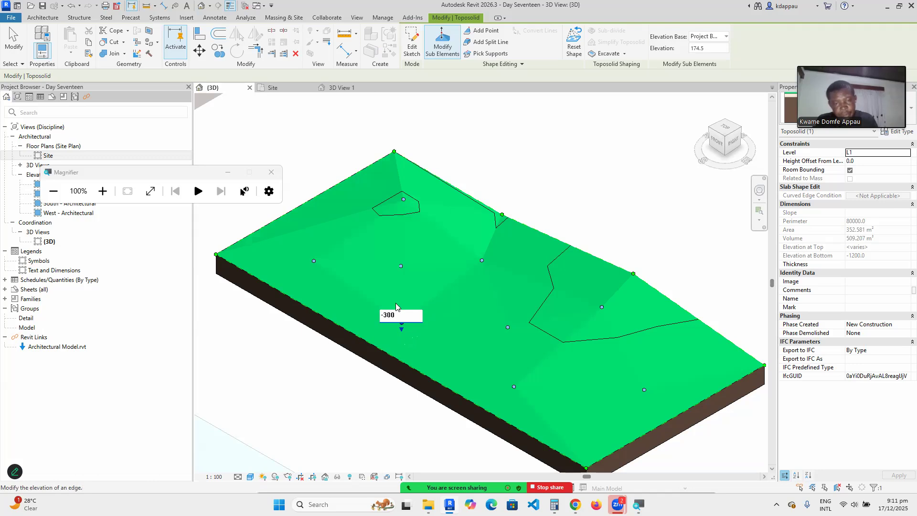
type("300")
key("Return")
scroll(330, 356, "down", 2)
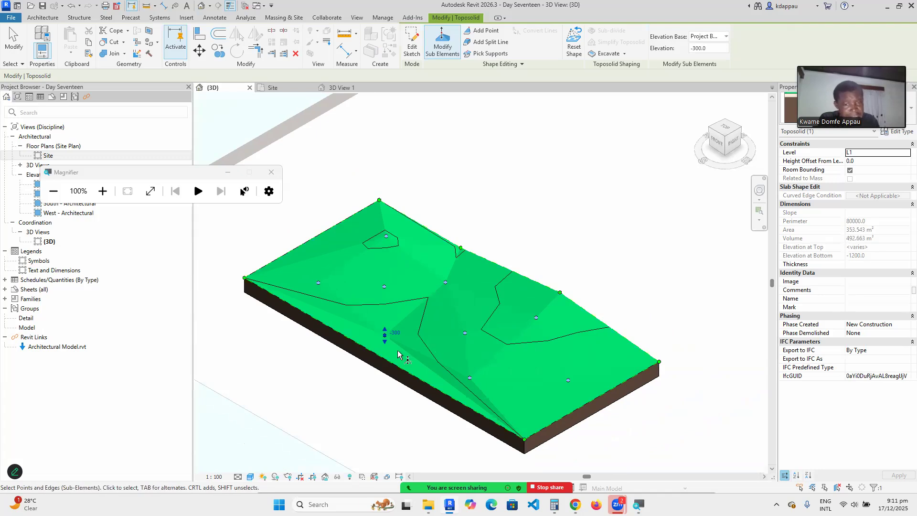
scroll(469, 325, "down", 1)
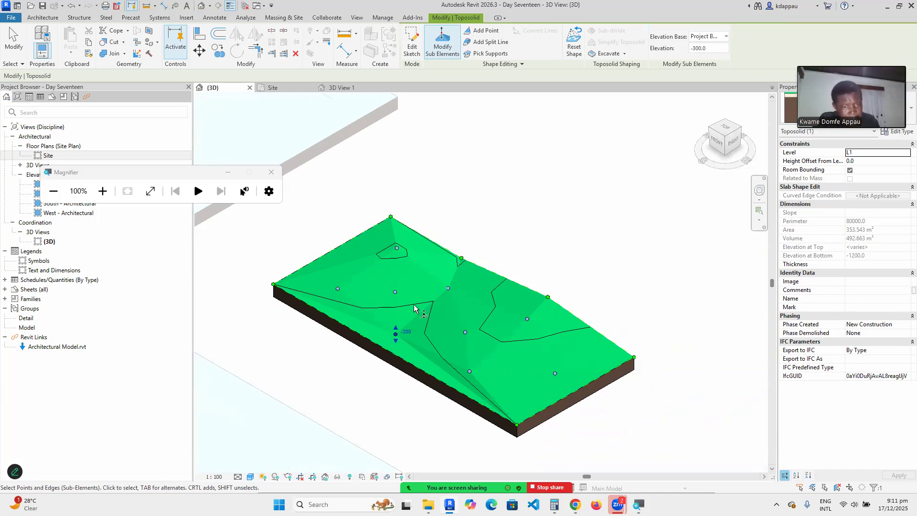
scroll(301, 300, "up", 1)
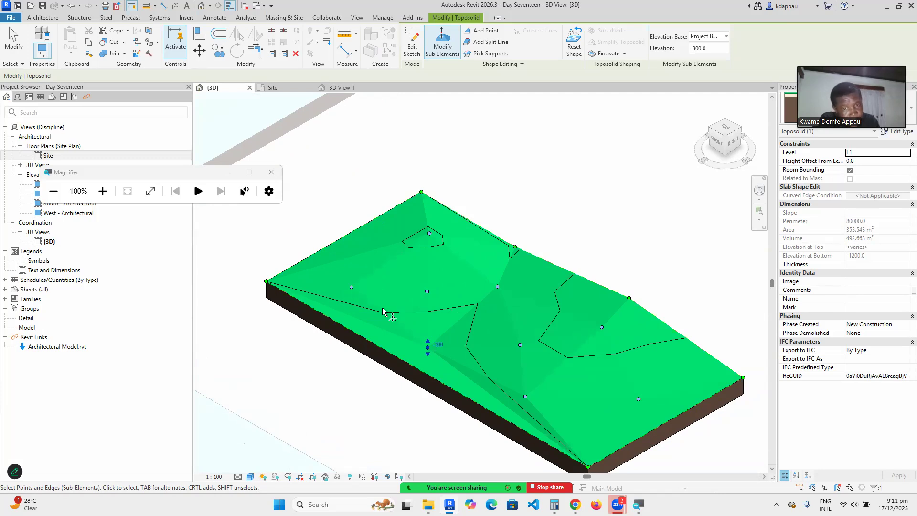
scroll(385, 311, "down", 3)
scroll(417, 336, "up", 3)
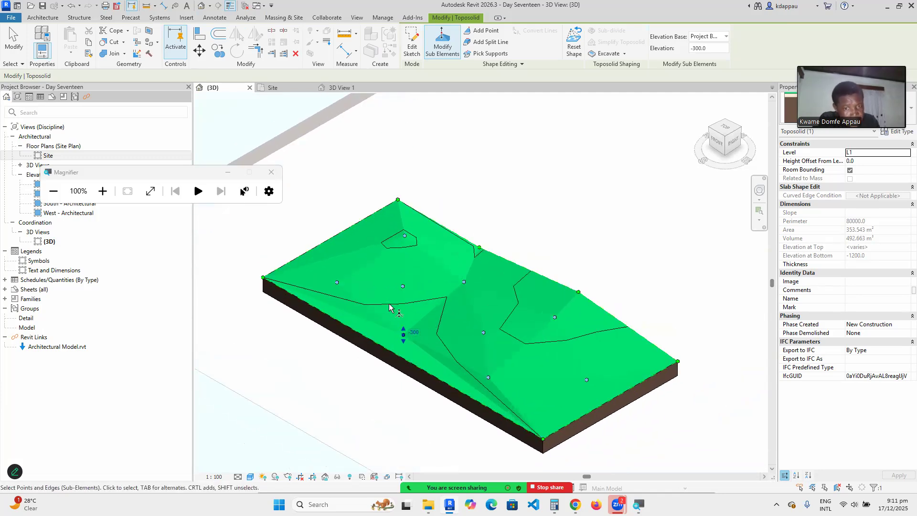
scroll(400, 333, "down", 2)
scroll(362, 328, "up", 1)
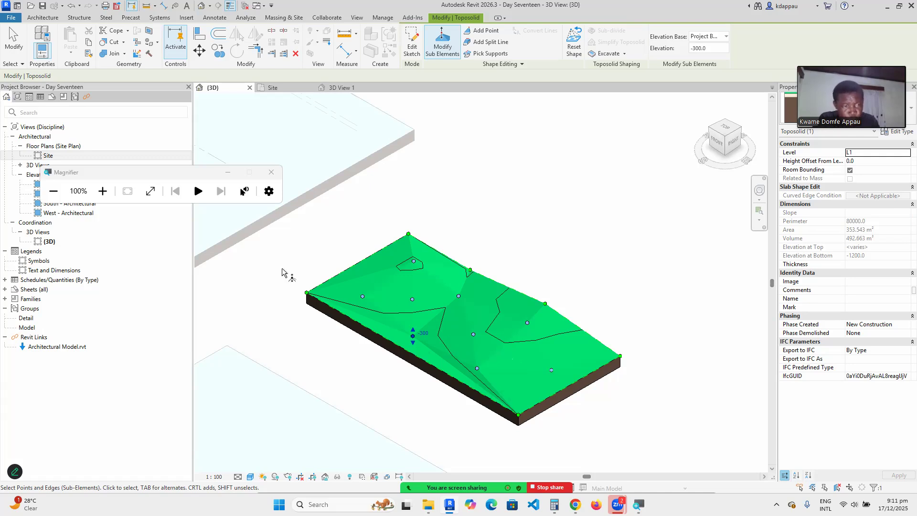
Open the Site plan, widen its crop region rightward, and enter Modify Sub Elements on the grassland toposolid.
double_click(48, 155)
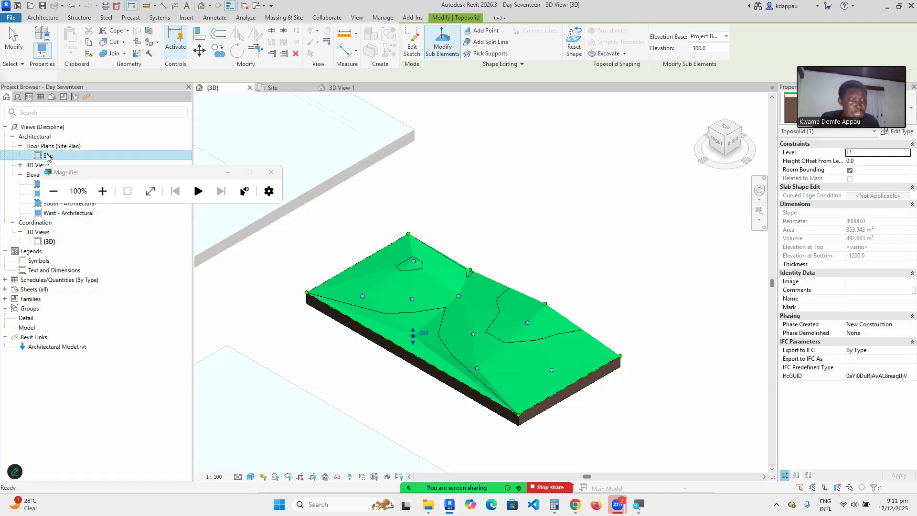
scroll(400, 293, "down", 4)
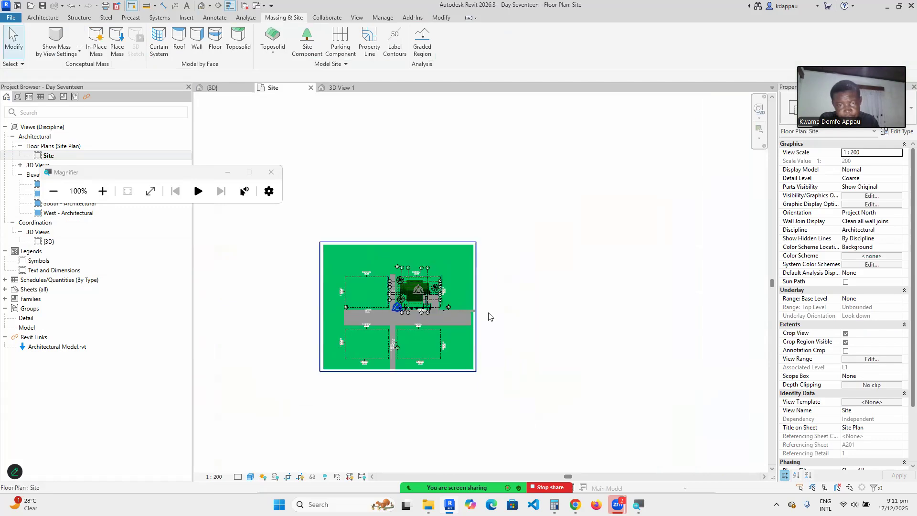
scroll(482, 305, "up", 2)
left_click(468, 304)
left_click_drag(468, 305, 604, 307)
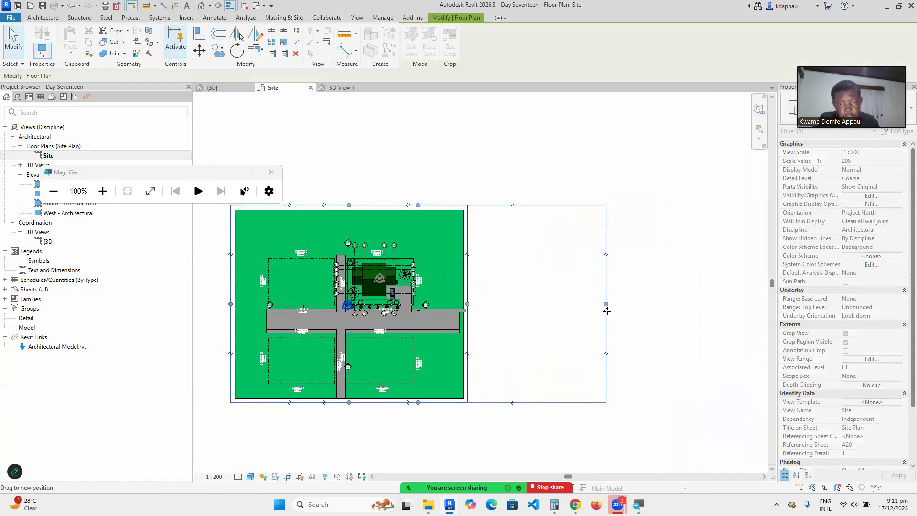
scroll(524, 262, "up", 5)
scroll(494, 151, "up", 2)
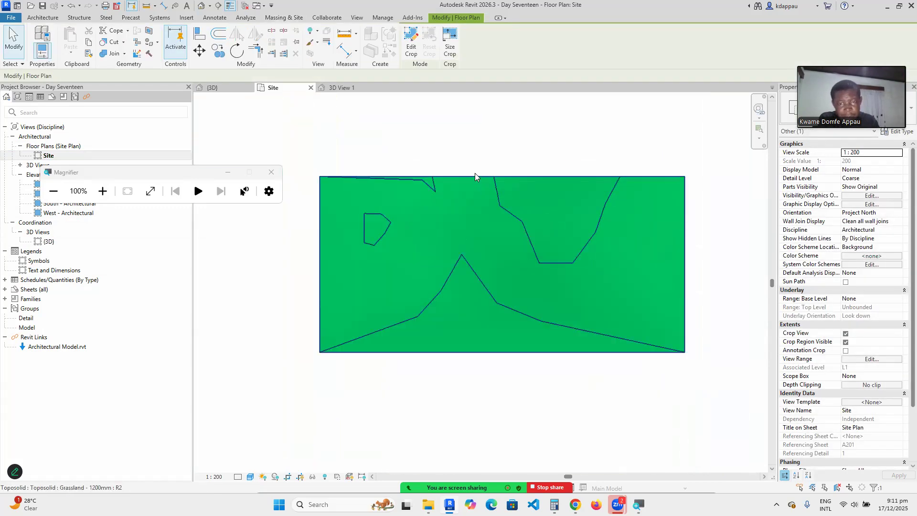
left_click(475, 173)
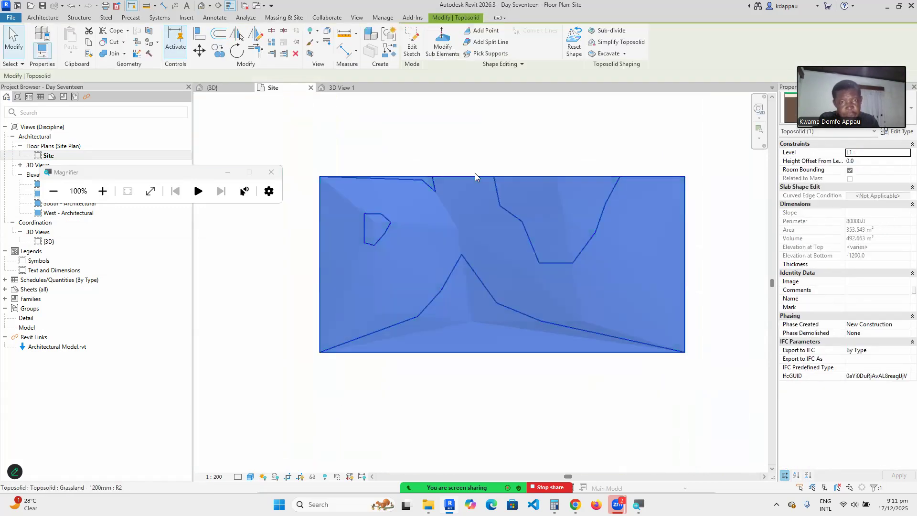
left_click(439, 42)
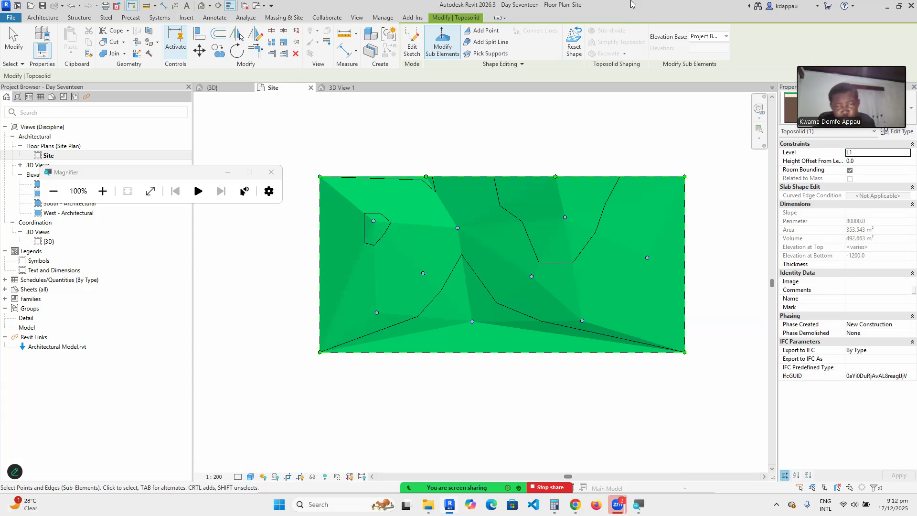
Delete the toposolid's interior and top-edge points, leaving only the four corners.
scroll(506, 286, "up", 2)
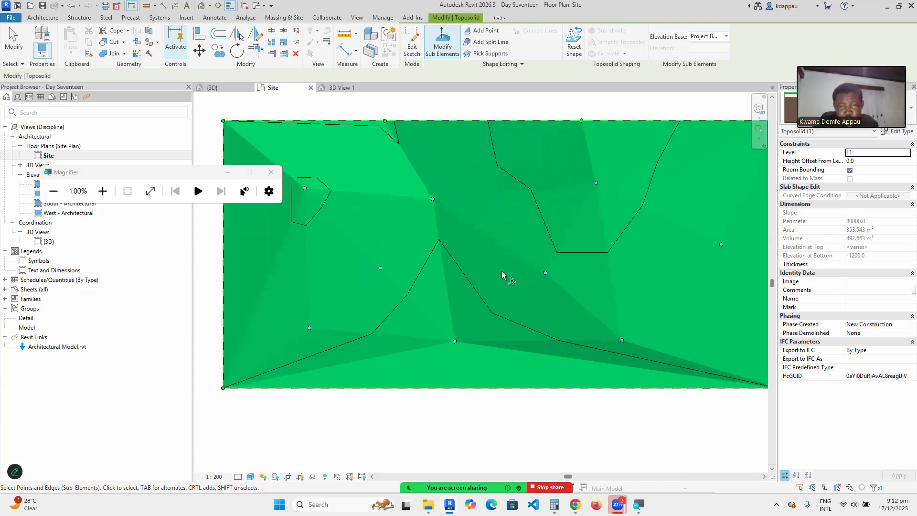
scroll(502, 270, "down", 3)
left_click(394, 234)
left_click_drag(475, 273, 609, 319)
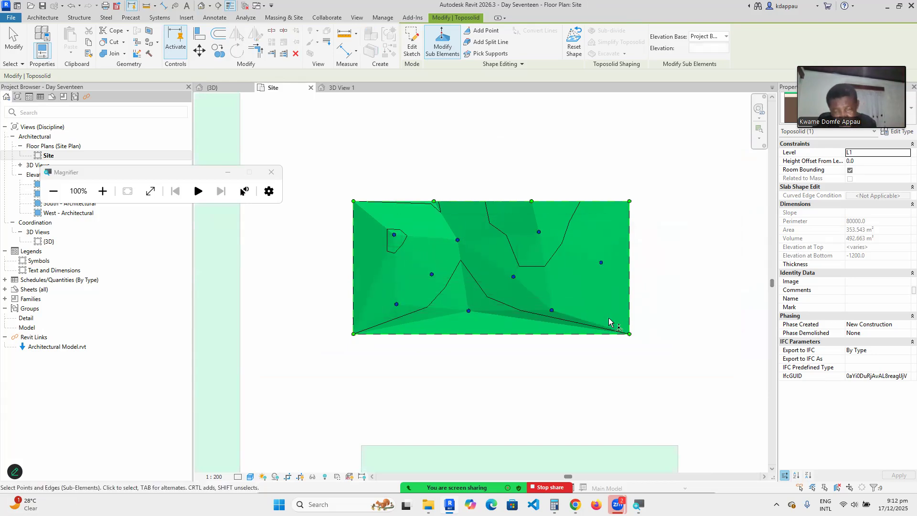
key("Delete")
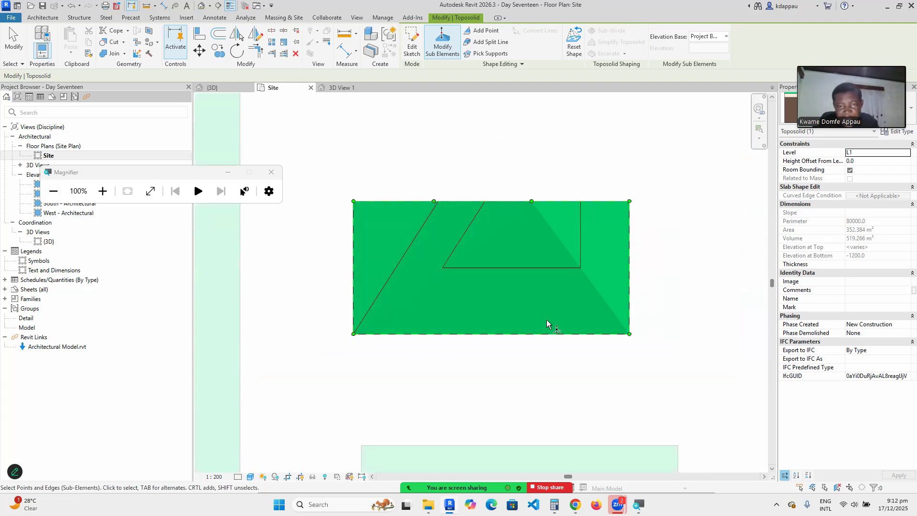
left_click_drag(414, 175, 542, 216)
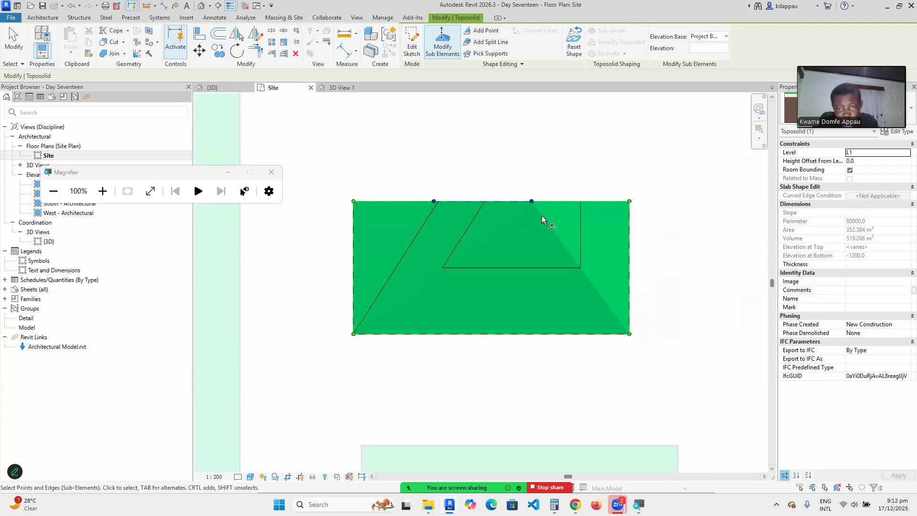
key("Delete")
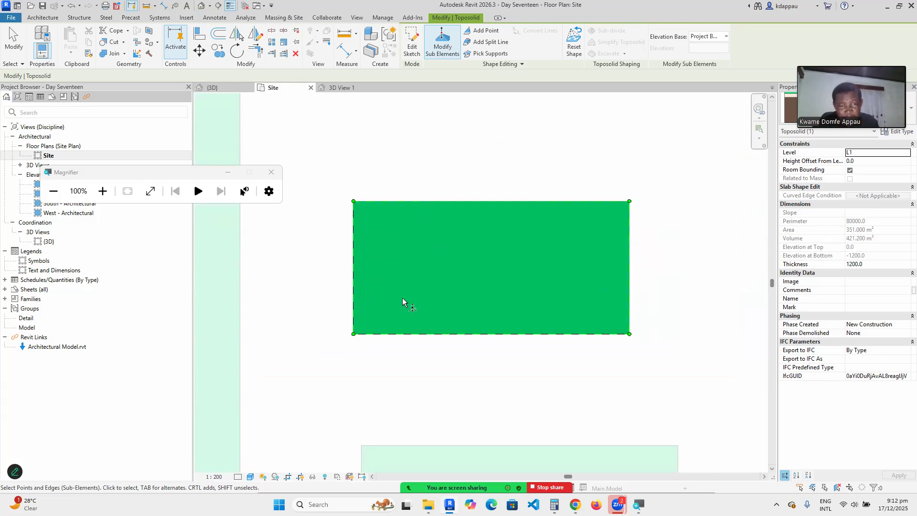
Select the toposolid's top-left and top-right corner points.
left_click_drag(316, 181, 380, 222)
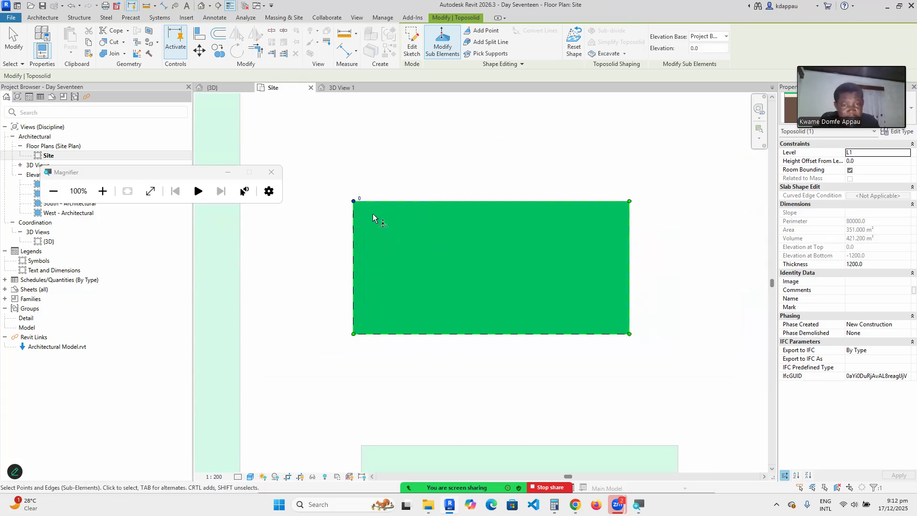
left_click_drag(600, 186, 652, 222)
left_click_drag(318, 308, 380, 366)
left_click_drag(581, 302, 652, 363)
left_click_drag(323, 179, 399, 217)
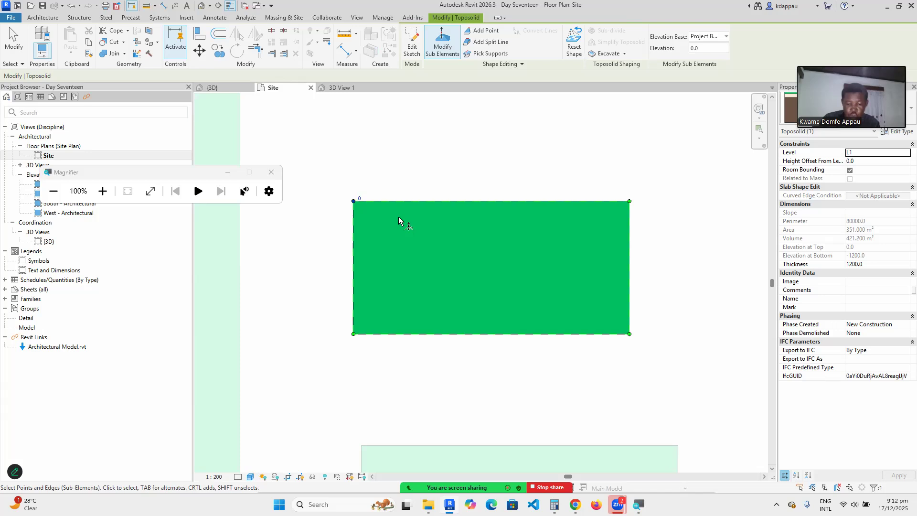
left_click_drag(565, 170, 645, 235, "ctrl")
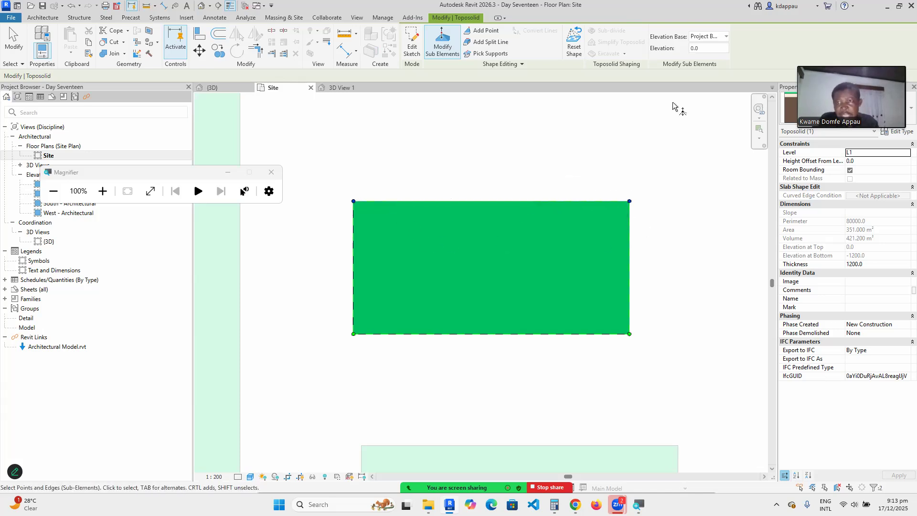
Magnify the screen to 200% and begin entering elevation 3 for the selected corners.
left_click(103, 191)
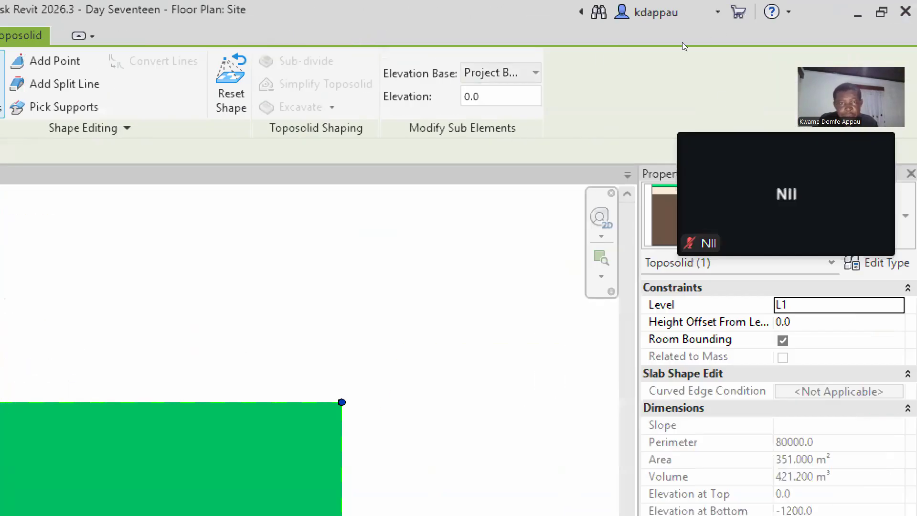
left_click(706, 48)
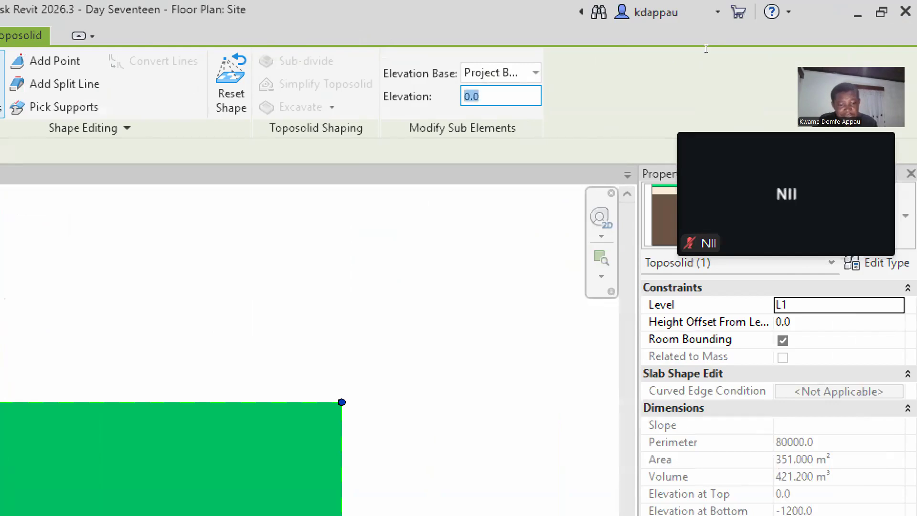
type("3000")
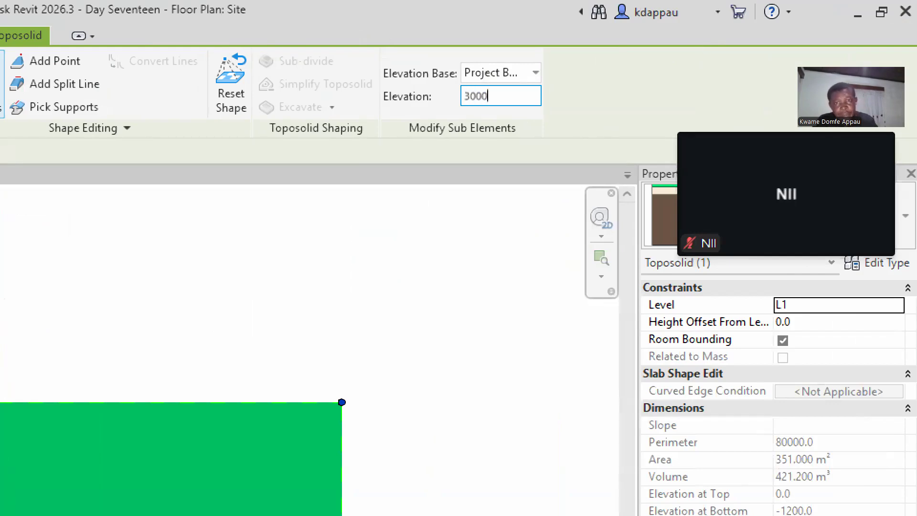
scroll(626, 220, "down", 4)
scroll(595, 220, "up", 2)
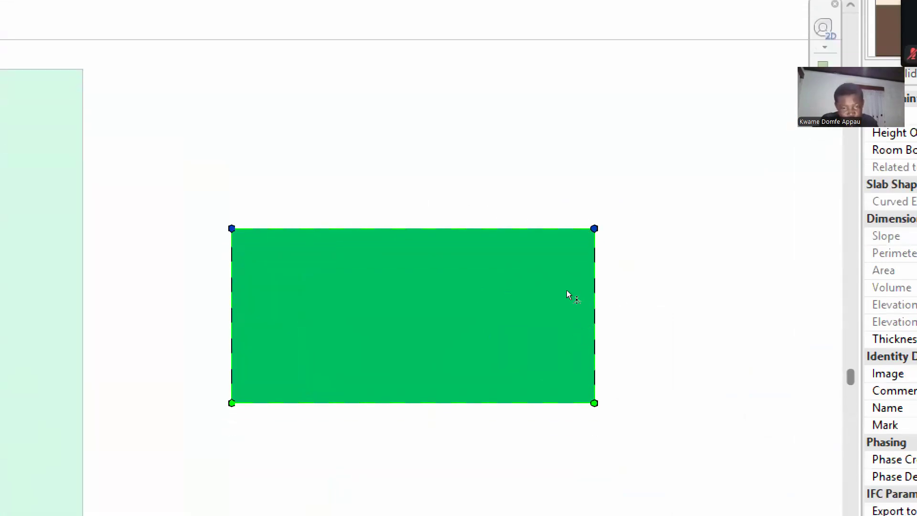
Cancel the elevation edit and reset screen magnification to 100%.
right_click(522, 171)
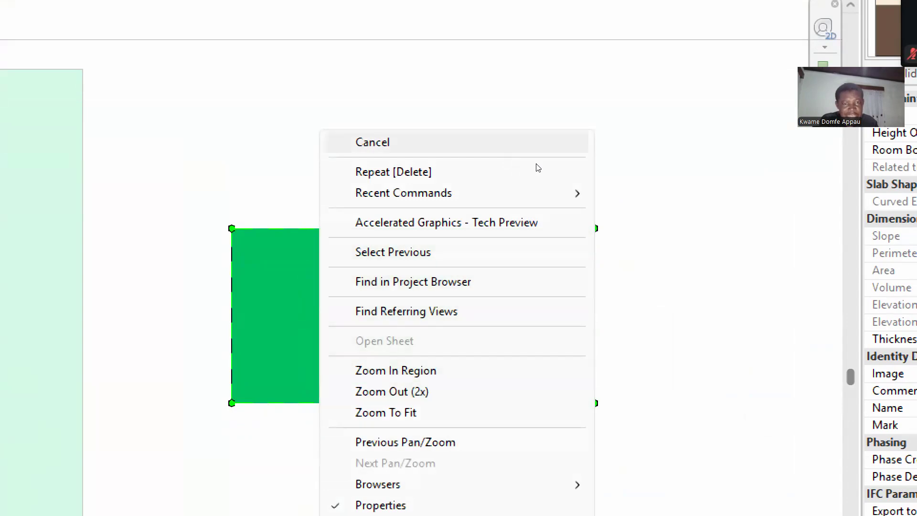
left_click(536, 145)
scroll(624, 280, "down", 3)
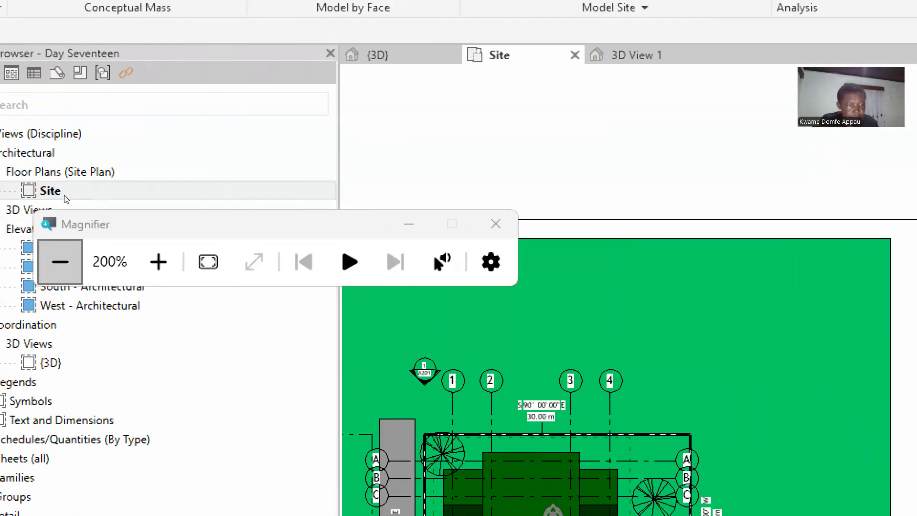
key("super+minus")
In the default 3D view, set the pad's top corner elevation to 3000.
left_click(202, 5)
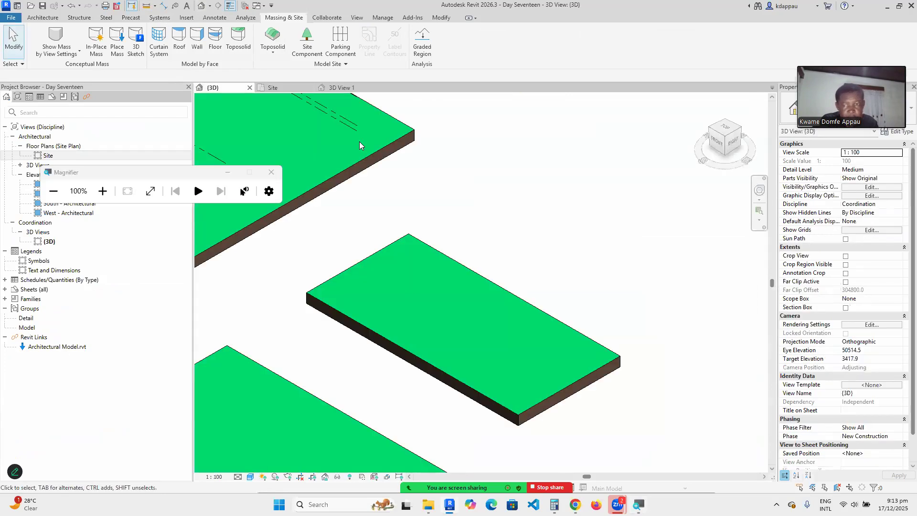
scroll(465, 265, "down", 3)
scroll(449, 335, "up", 4)
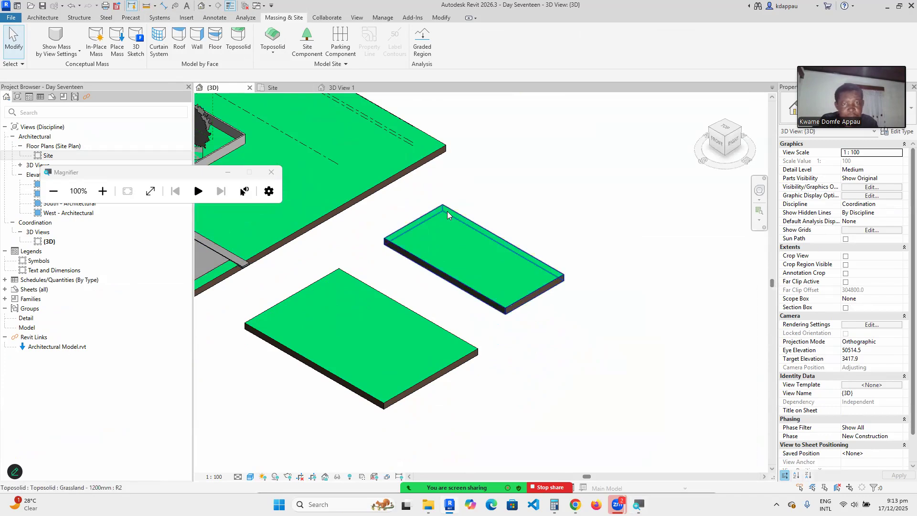
left_click(471, 238)
scroll(471, 238, "up", 3)
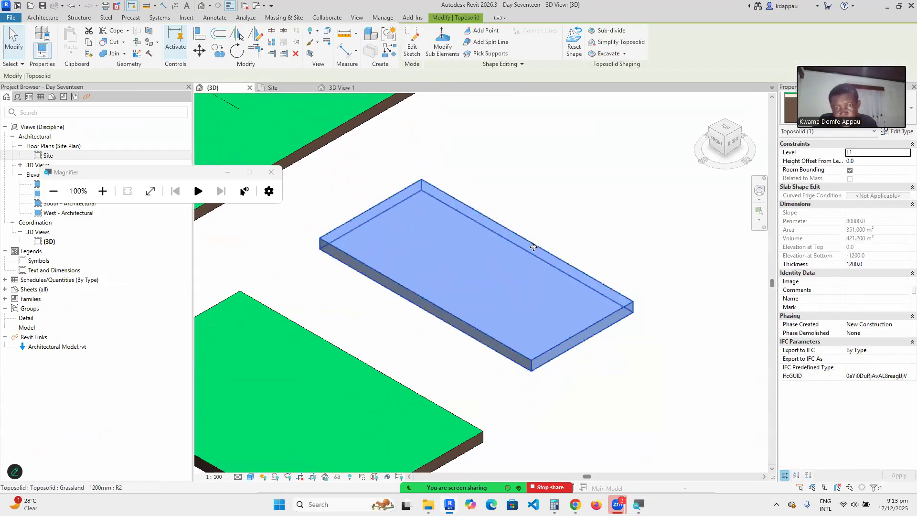
left_click(442, 43)
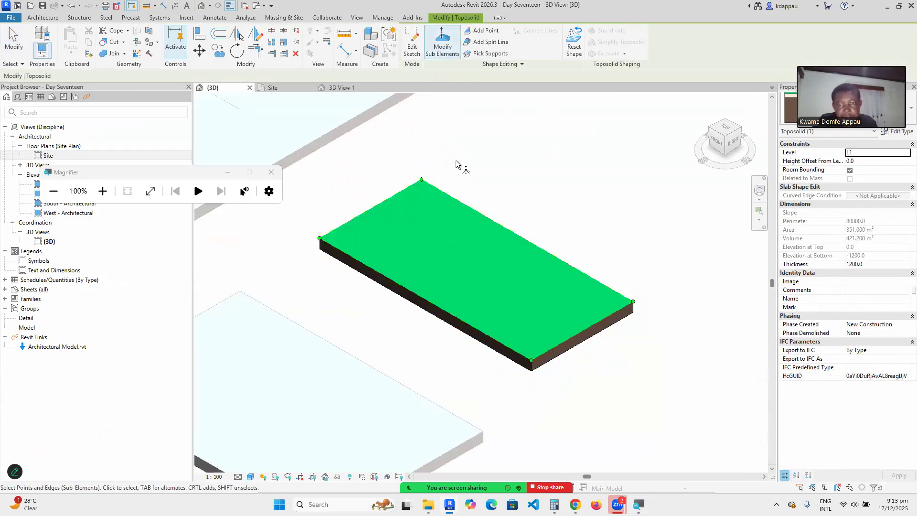
left_click(421, 179)
left_click(429, 176)
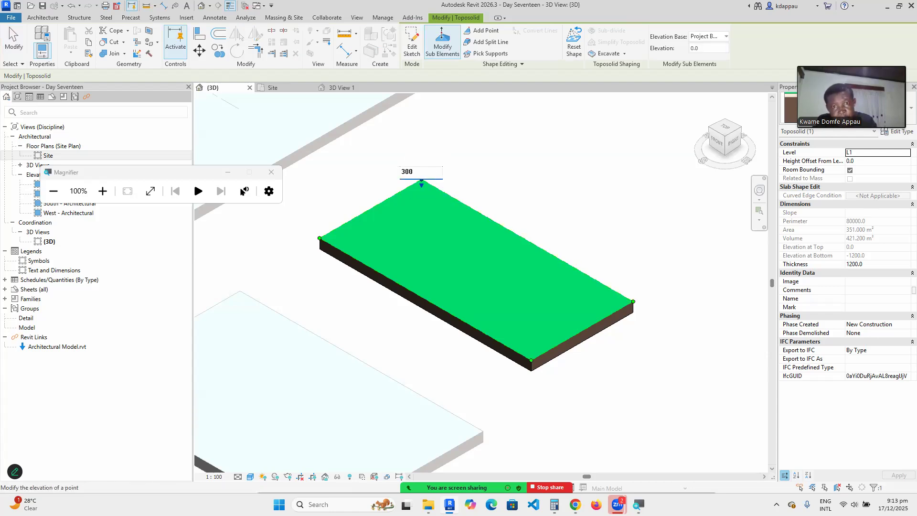
key("Return")
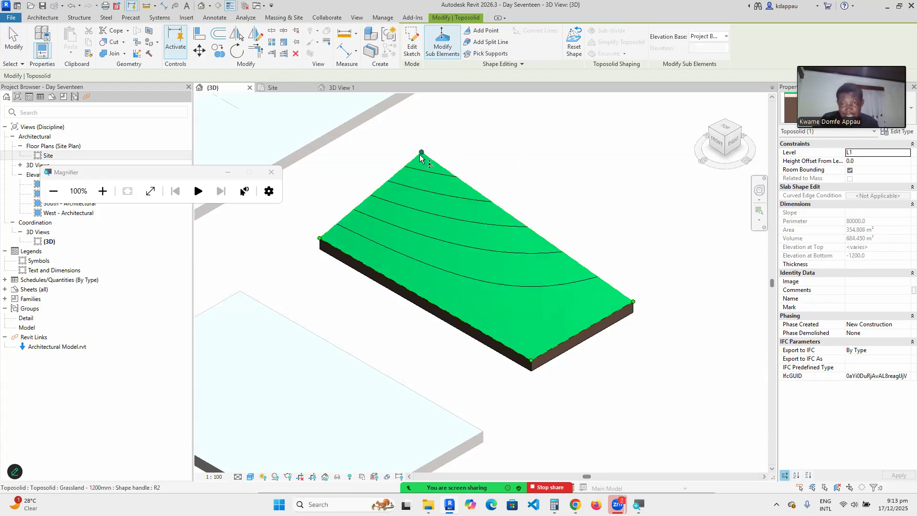
Set the pad's right corner elevation to 3000 as well.
left_click_drag(406, 138, 440, 170)
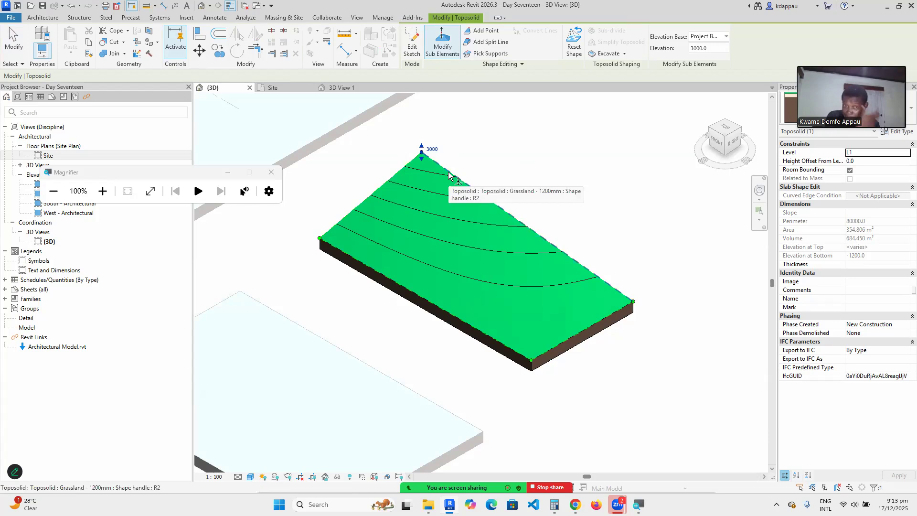
scroll(422, 145, "up", 2)
scroll(430, 188, "down", 2)
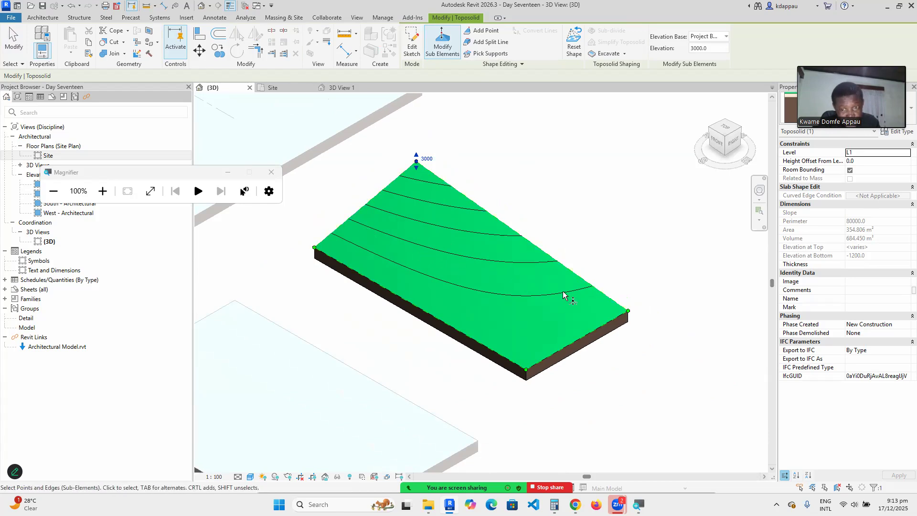
left_click_drag(603, 258, 655, 332)
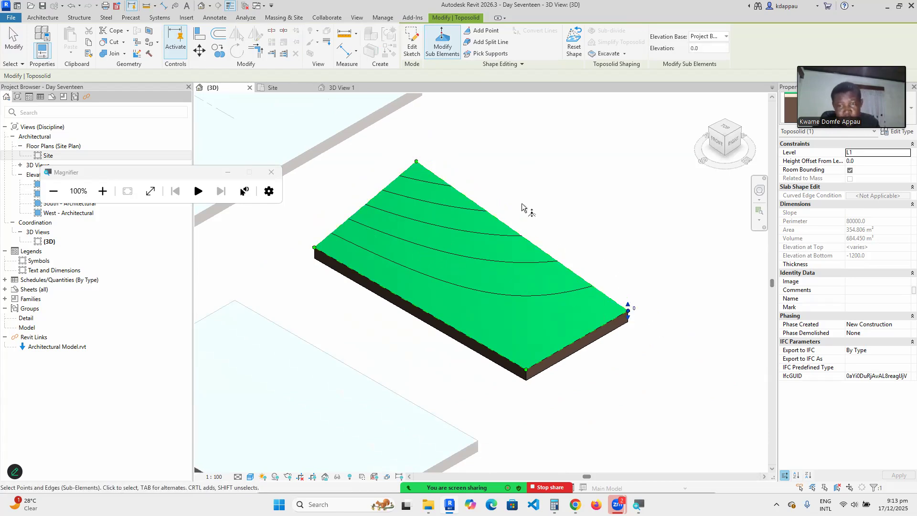
left_click(708, 51)
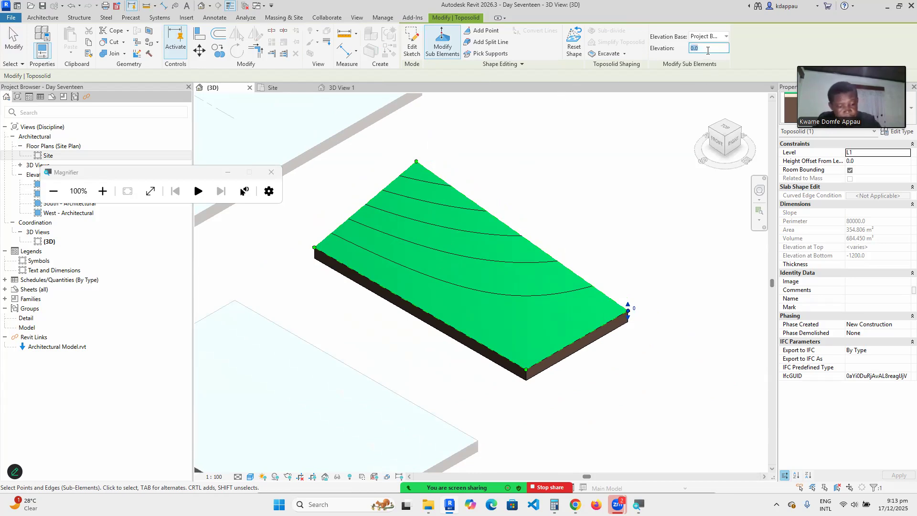
type("3000")
key("Return")
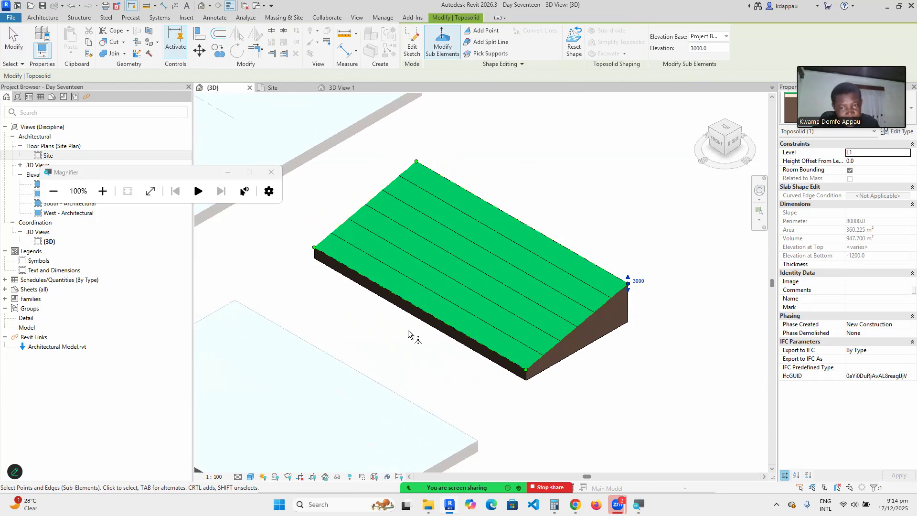
Add a new shape point on the toposolid's raised top edge.
left_click(484, 30)
left_click(522, 222)
right_click(521, 181)
left_click(515, 188)
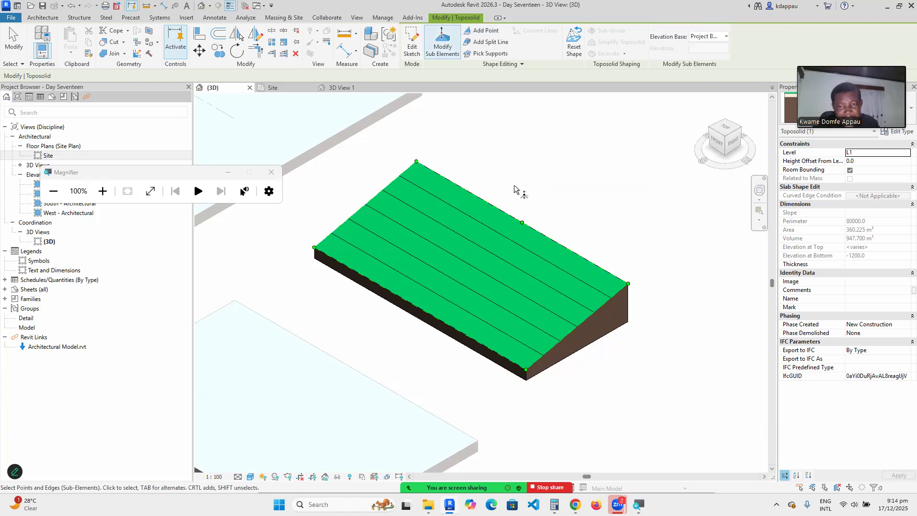
Change the new edge point's elevation from 3000.0 to 0.
left_click(522, 222)
left_click(534, 220)
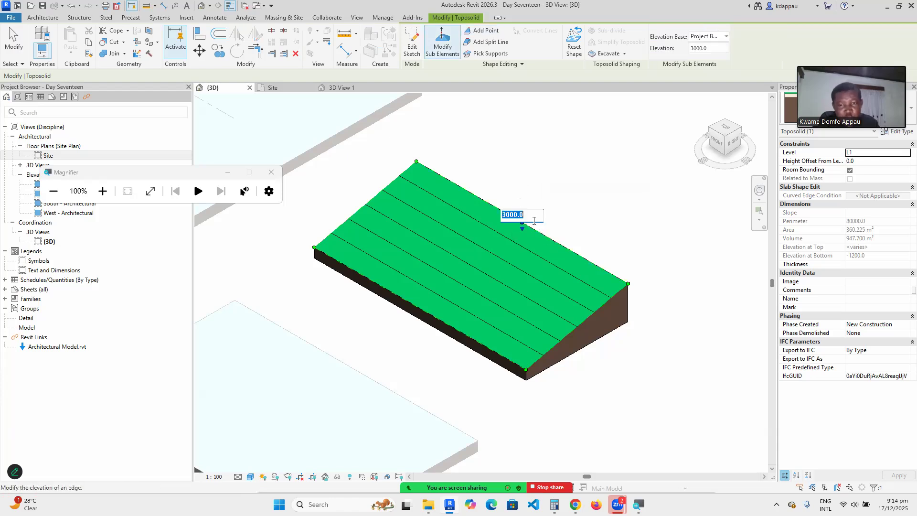
type("0")
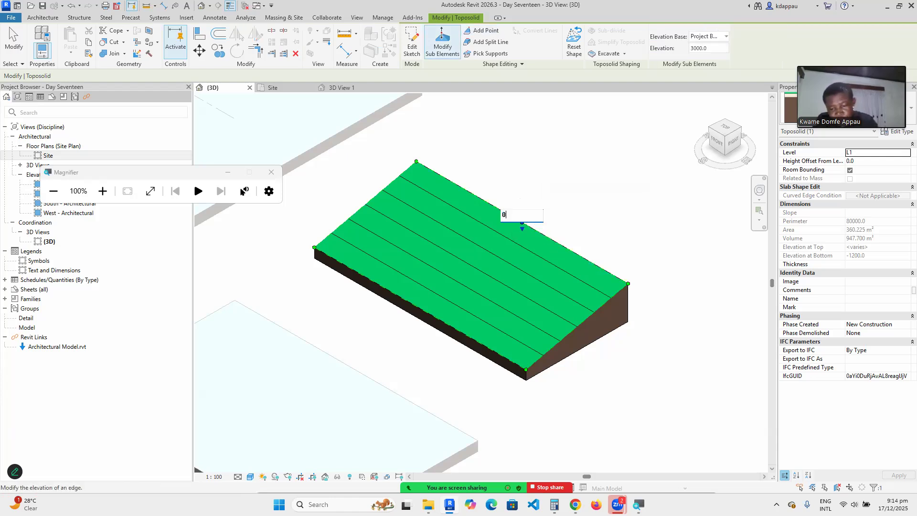
key("Return")
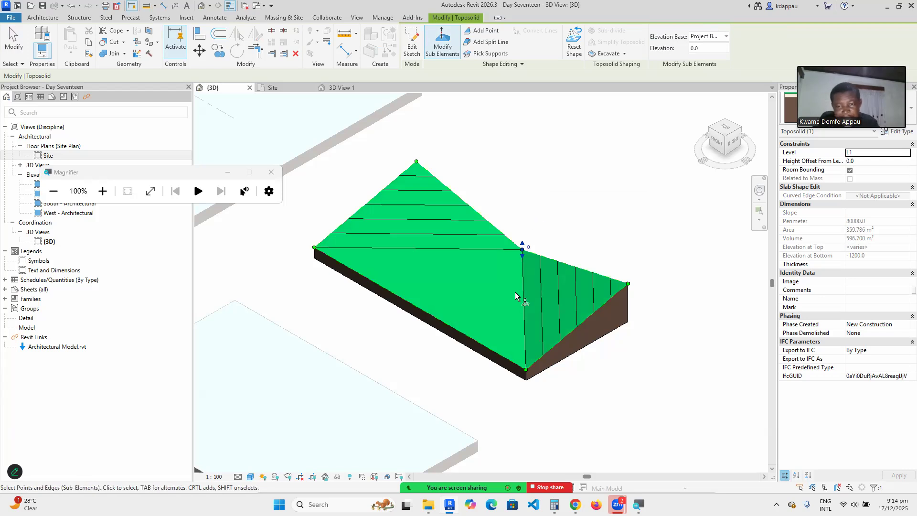
scroll(507, 245, "up", 2)
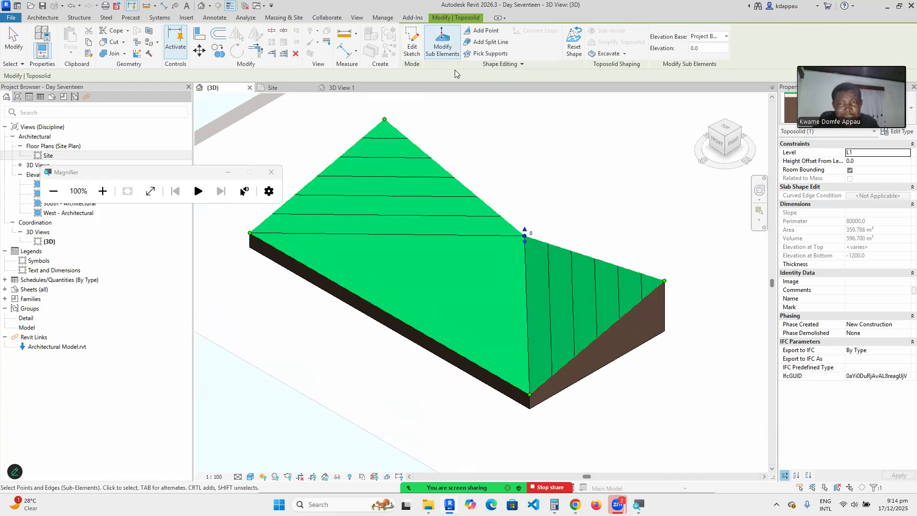
Add five shape points along the lower edge and both ridge edges, then exit editing.
left_click(485, 32)
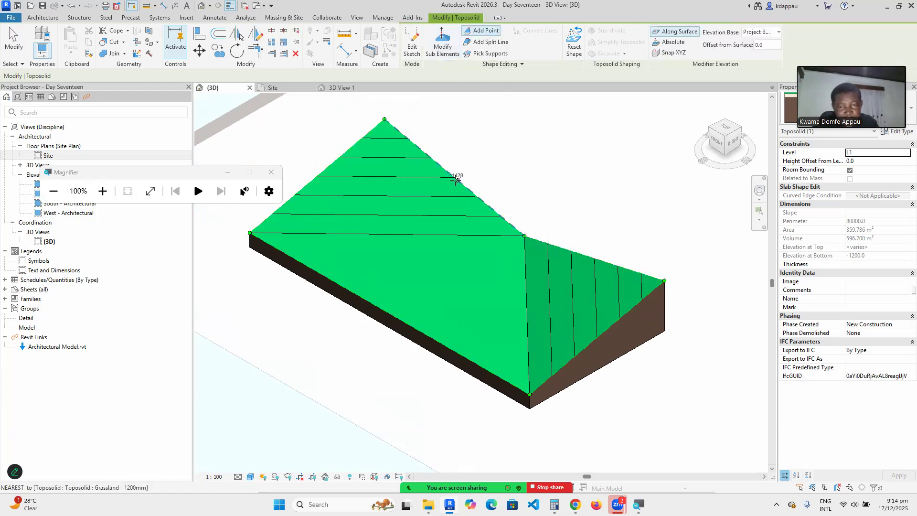
left_click(594, 258)
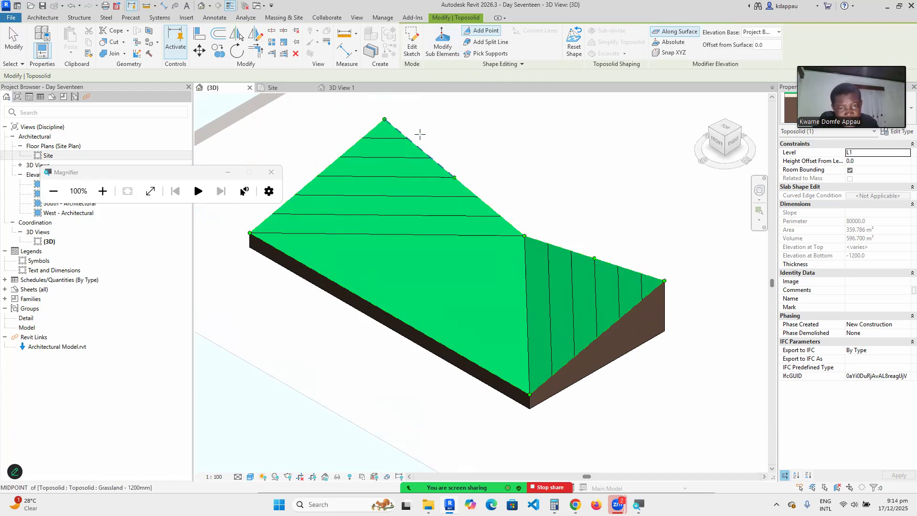
left_click(419, 149)
left_click(489, 206)
left_click(560, 246)
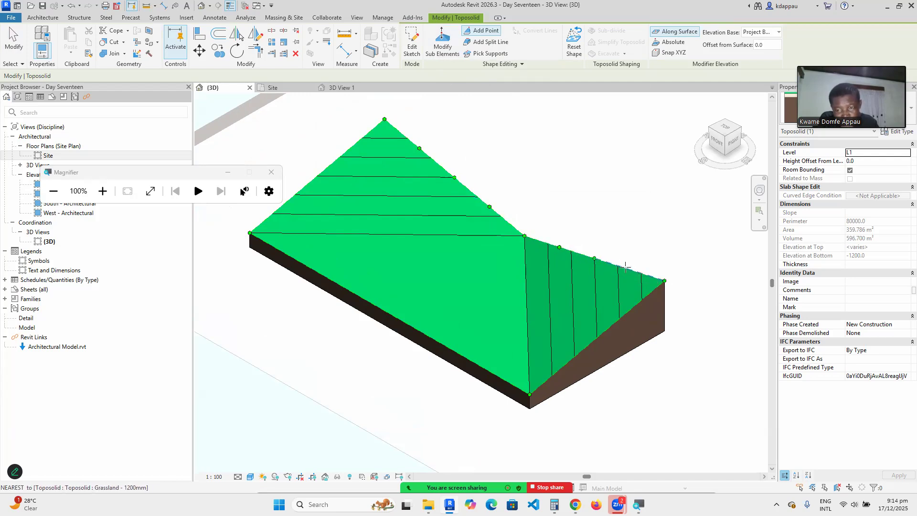
left_click(629, 270)
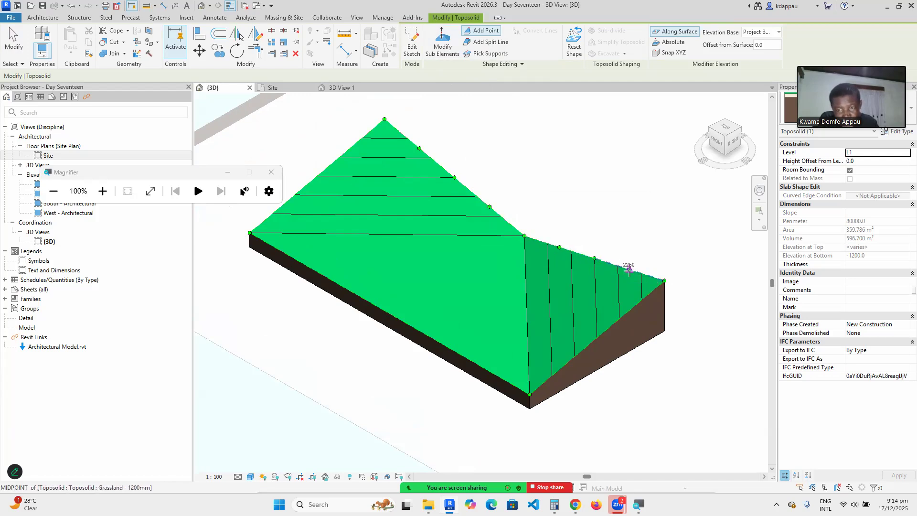
right_click(584, 181)
left_click(596, 183)
right_click(592, 179)
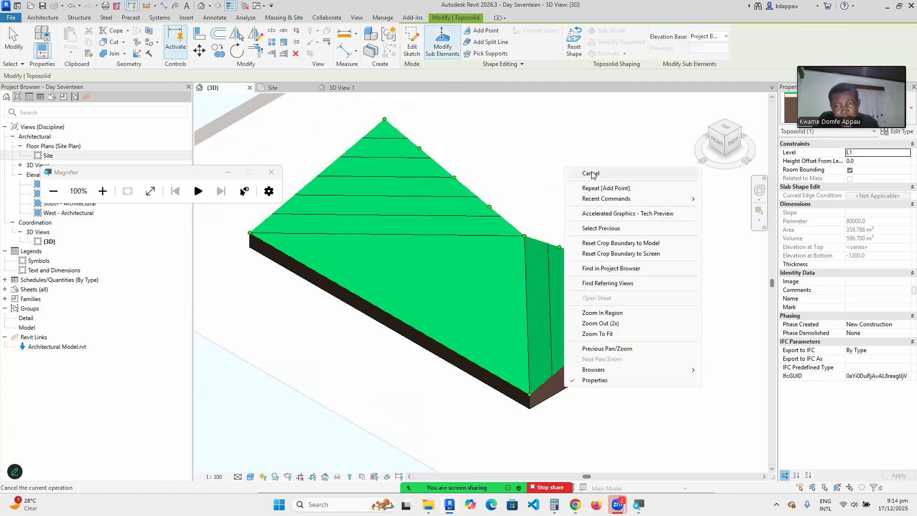
left_click(592, 174)
Reselect the toposolid and add eight more points along the upper and lower ridges.
left_click(471, 192)
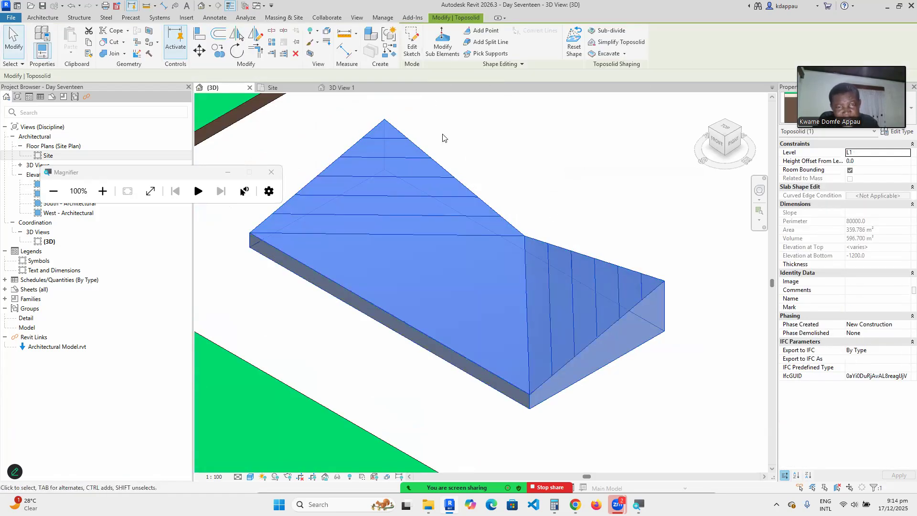
left_click(442, 43)
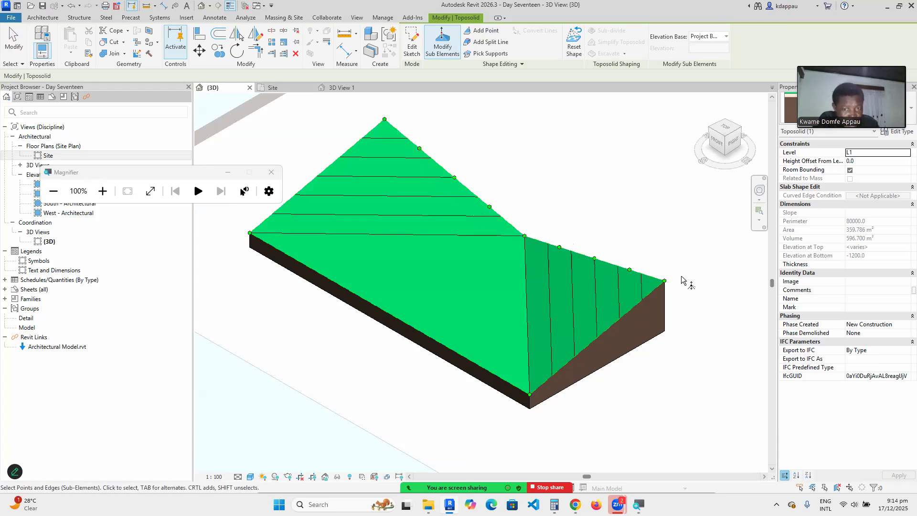
left_click(481, 33)
left_click(507, 221)
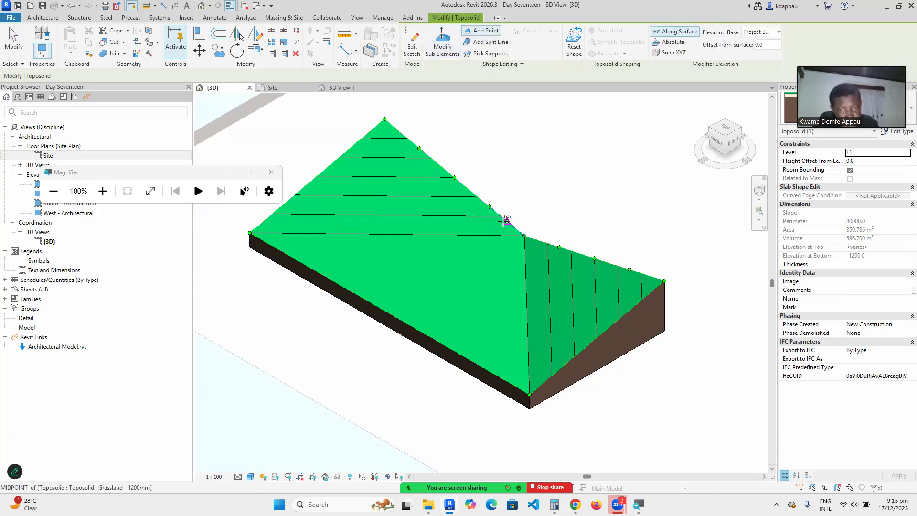
left_click(474, 193)
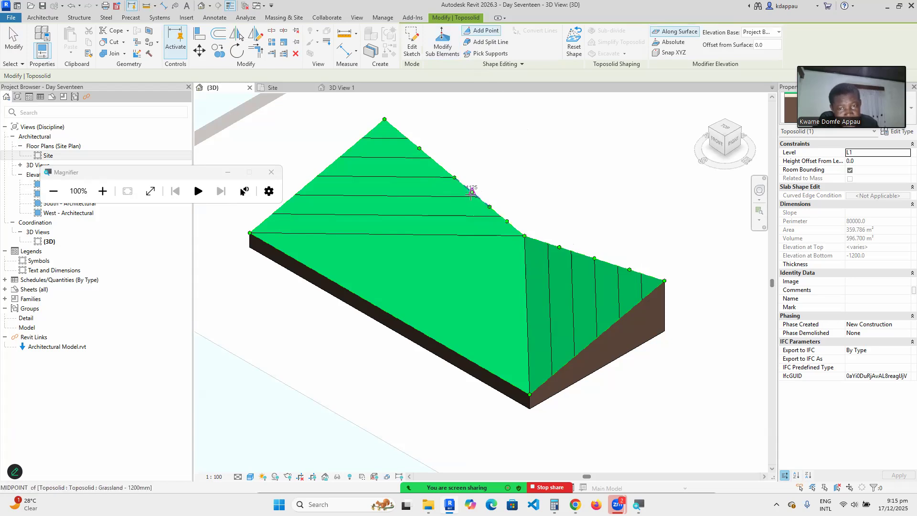
left_click(437, 163)
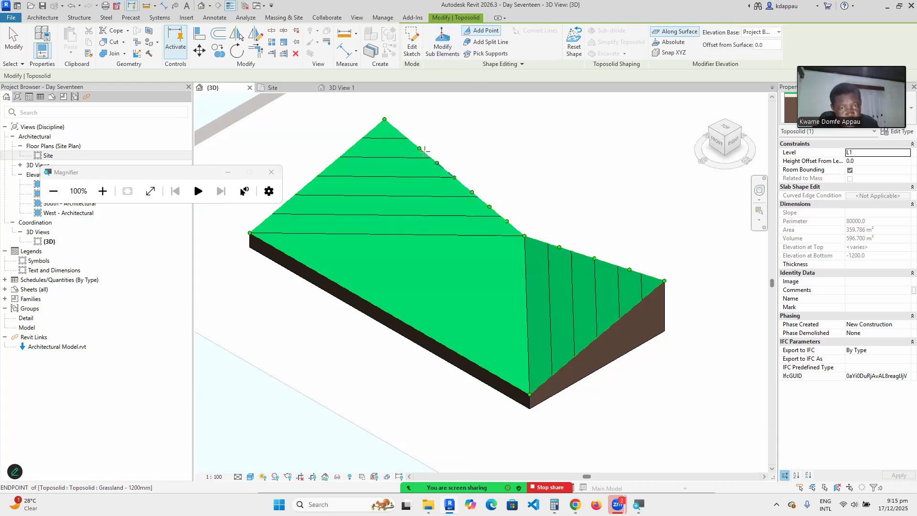
left_click(402, 133)
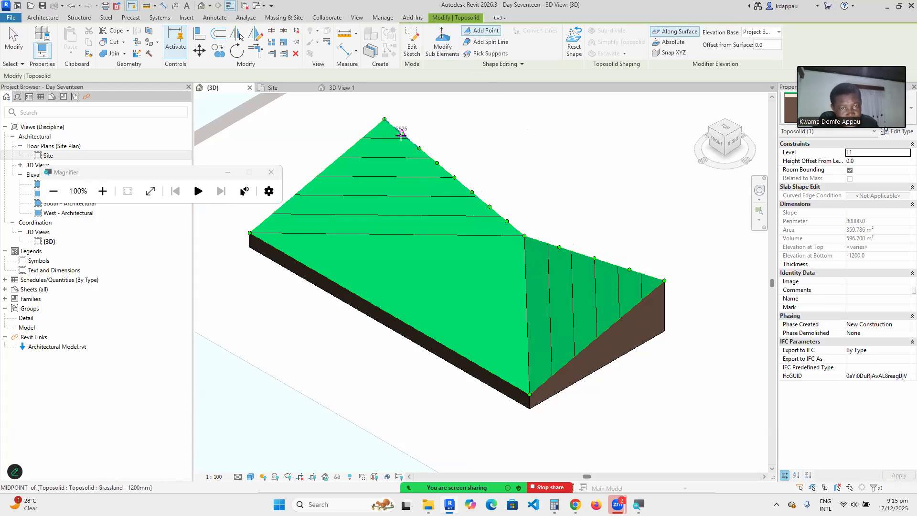
left_click(541, 242)
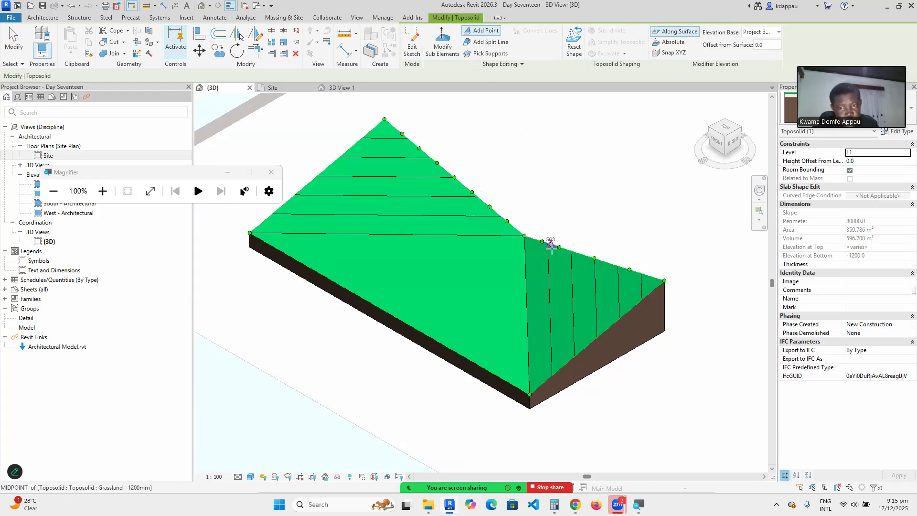
left_click(576, 251)
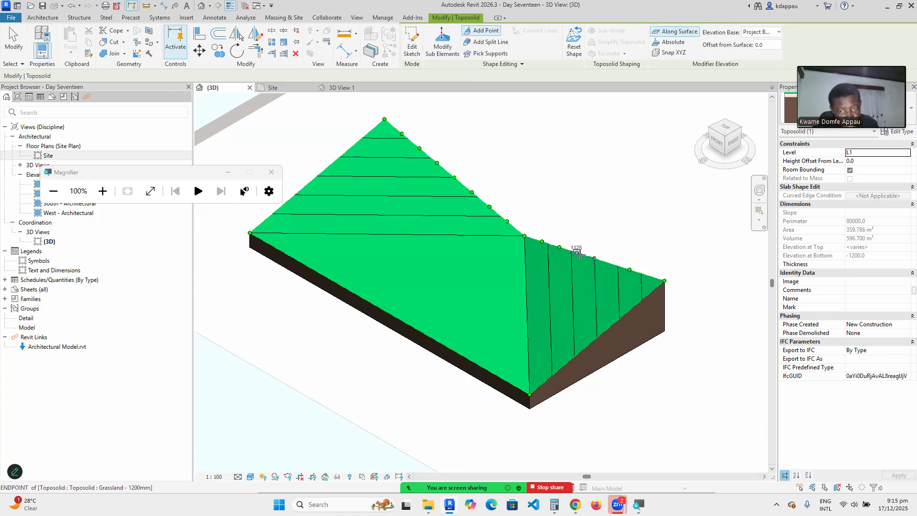
left_click(610, 262)
left_click(646, 275)
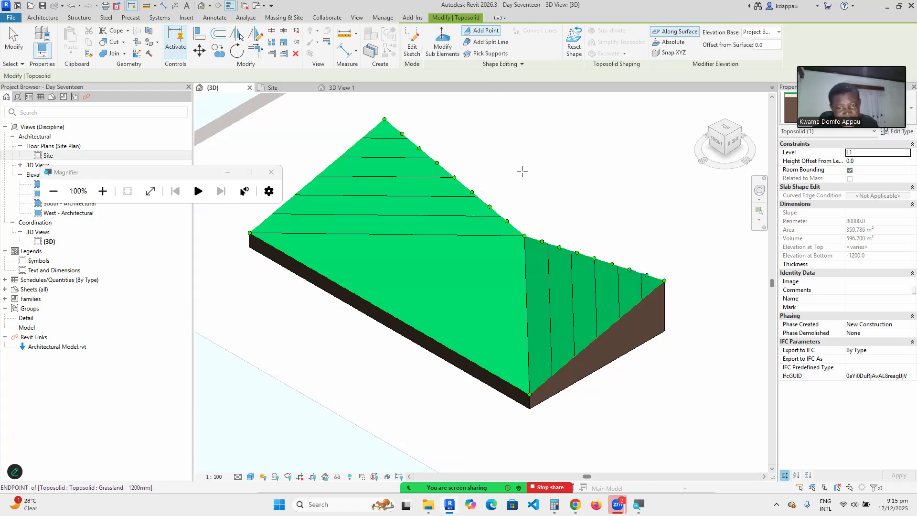
right_click(509, 159)
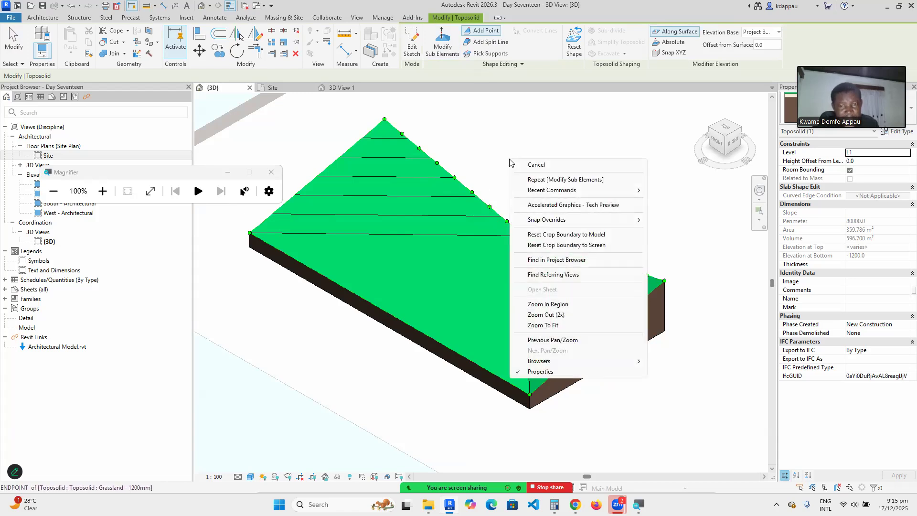
left_click(458, 146)
scroll(471, 223, "up", 2)
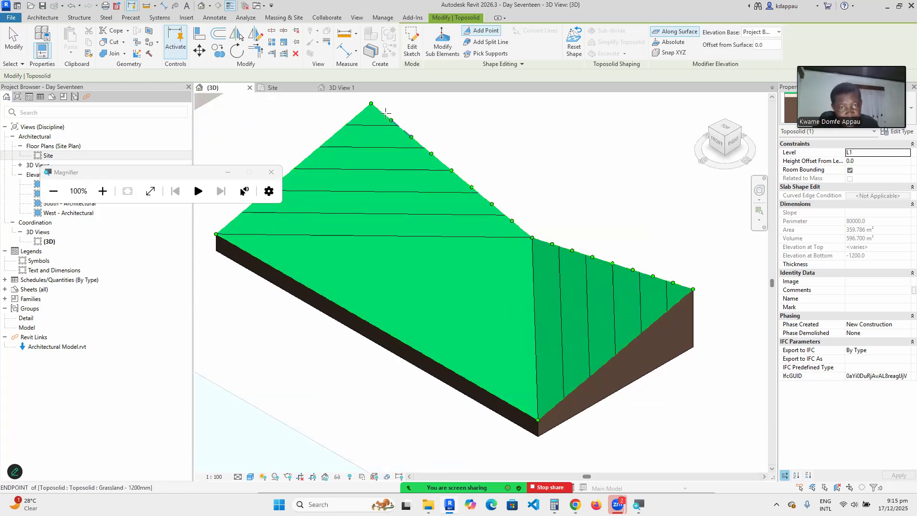
scroll(386, 113, "up", 2)
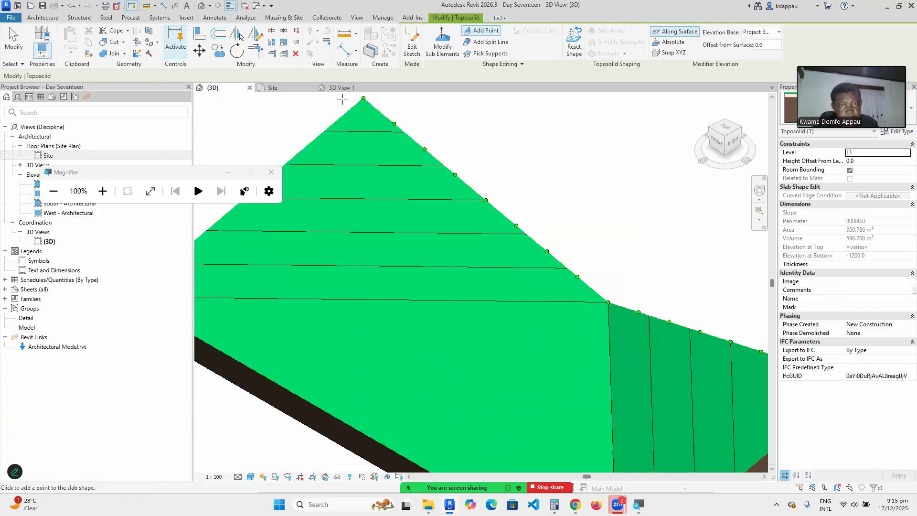
Raise the point near the peak to 3025 and the next ridge point to 2750.
left_click(442, 45)
scroll(396, 158, "down", 2)
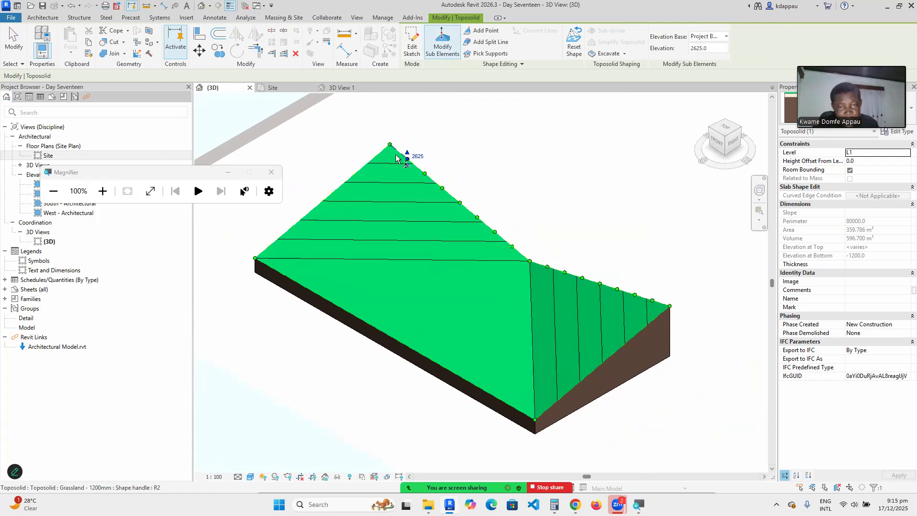
scroll(396, 159, "up", 2)
left_click(416, 162)
left_click_drag(415, 153, 416, 149)
scroll(433, 183, "down", 2)
scroll(454, 199, "up", 2)
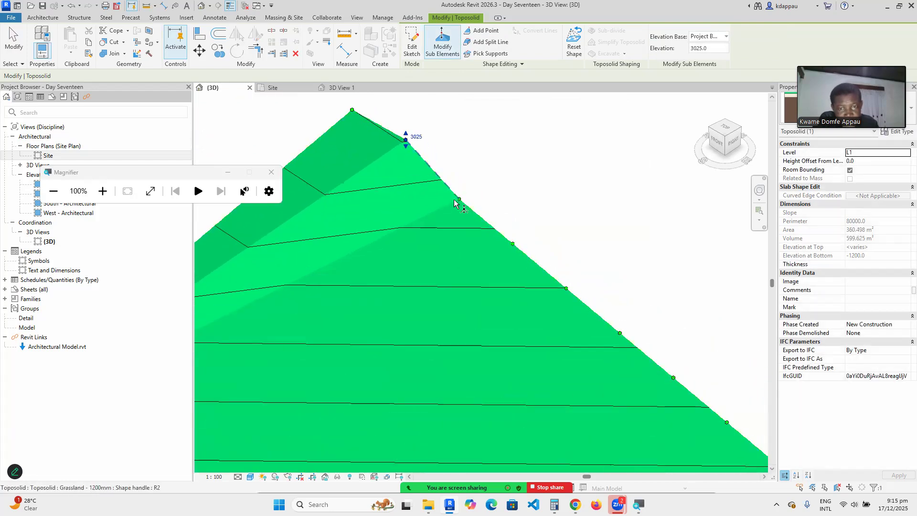
left_click(459, 200)
left_click_drag(459, 199, 462, 180)
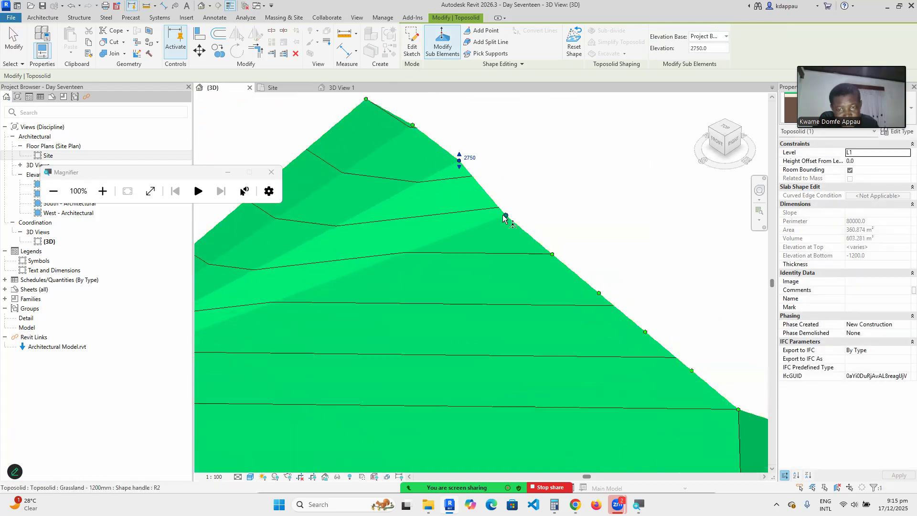
Lower the next ridge points, dropping one from 1125 to 725.
left_click(506, 216)
left_click_drag(508, 223, 508, 228)
scroll(529, 240, "down", 2)
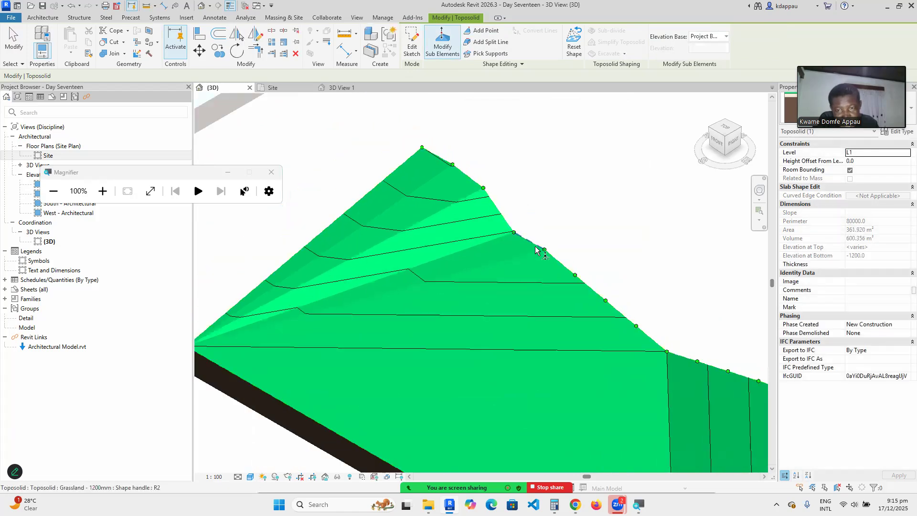
left_click(545, 251)
left_click_drag(545, 251, 545, 259)
scroll(521, 203, "down", 2)
scroll(549, 252, "up", 2)
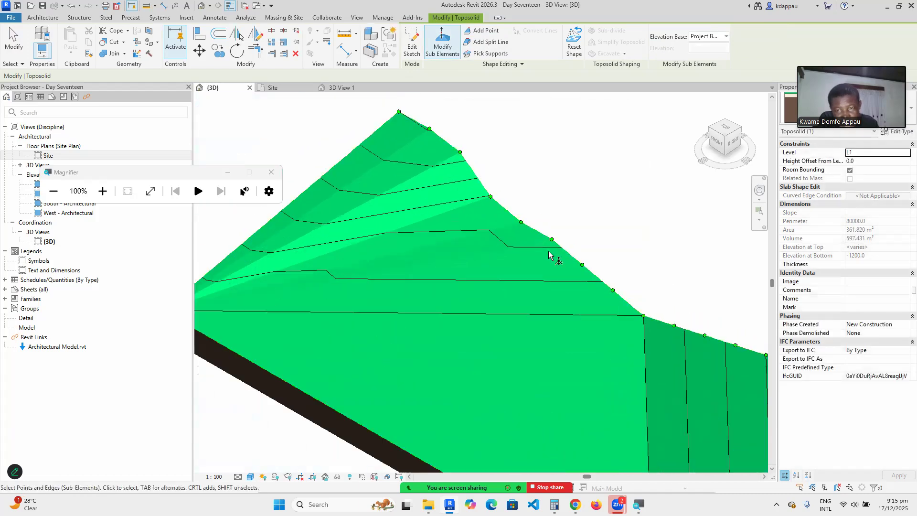
left_click(552, 239)
left_click_drag(555, 248, 554, 249)
scroll(537, 202, "down", 3)
scroll(556, 231, "up", 4)
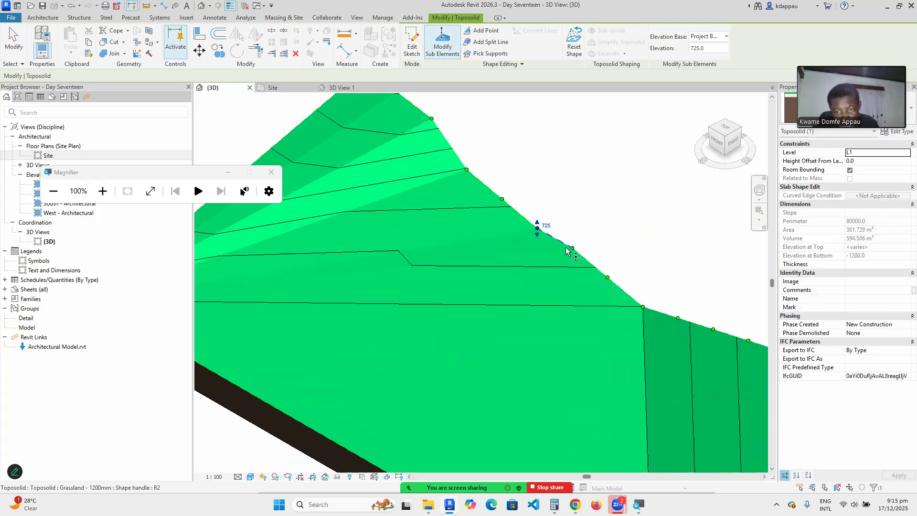
Raise another ridge point to 1450, then deselect to finish reshaping.
left_click_drag(573, 248, 611, 232)
scroll(576, 235, "down", 3)
scroll(591, 259, "up", 3)
left_click(591, 258)
scroll(594, 246, "down", 3)
scroll(603, 247, "up", 3)
left_click(553, 263)
scroll(467, 246, "down", 3)
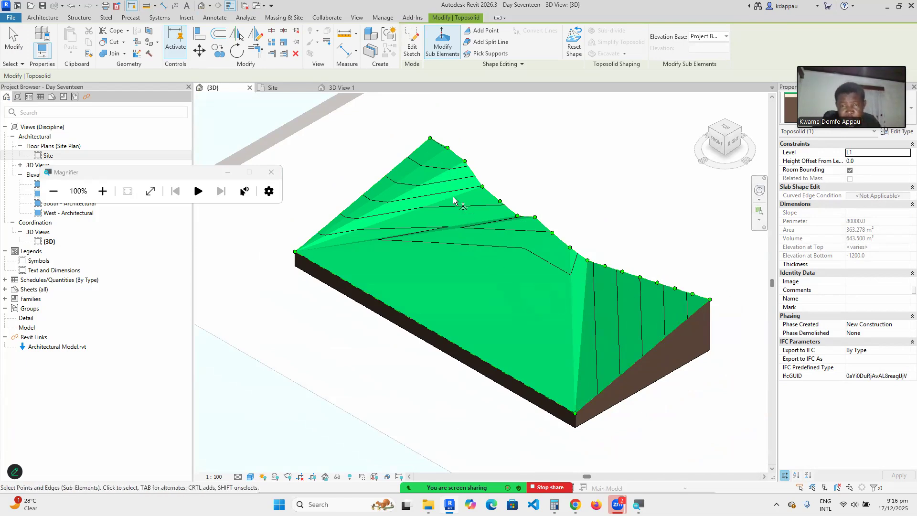
scroll(454, 201, "up", 1)
scroll(452, 199, "down", 1)
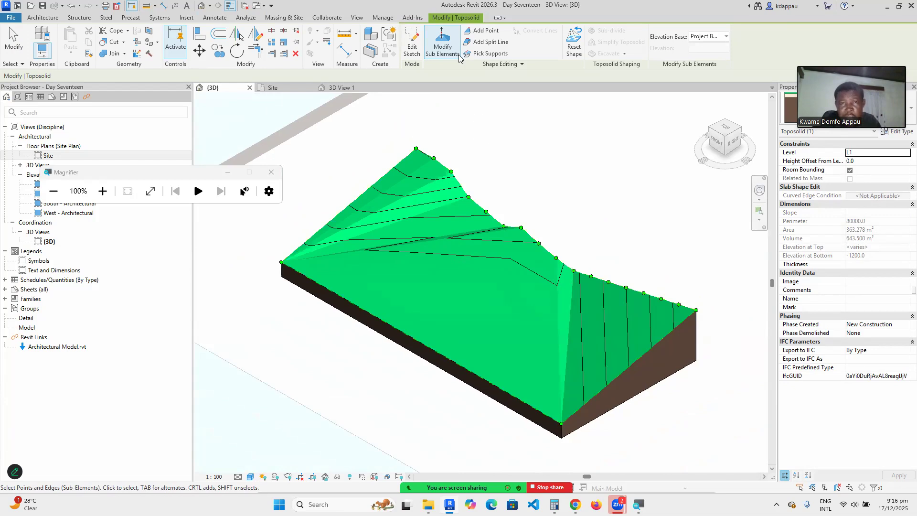
Add eleven shape points across the hilly grassland toposolid's ridge, lower area and front edge.
left_click(486, 30)
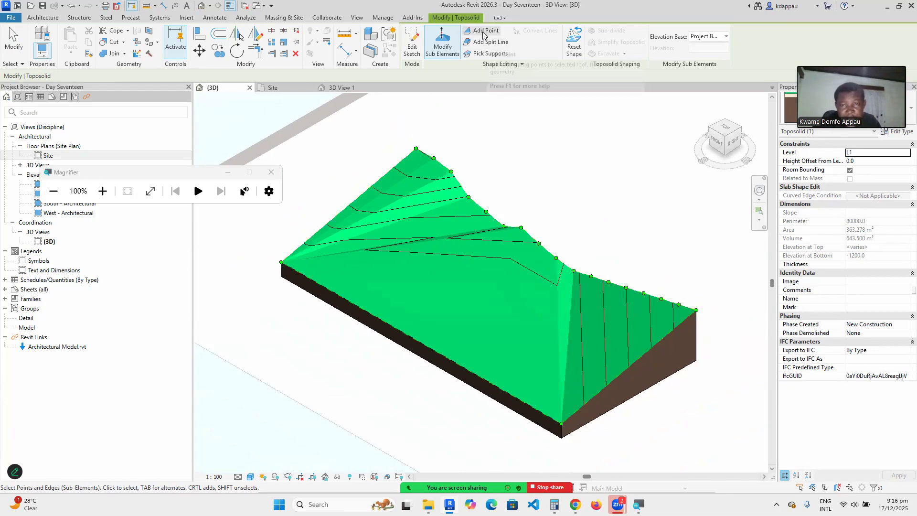
left_click(357, 198)
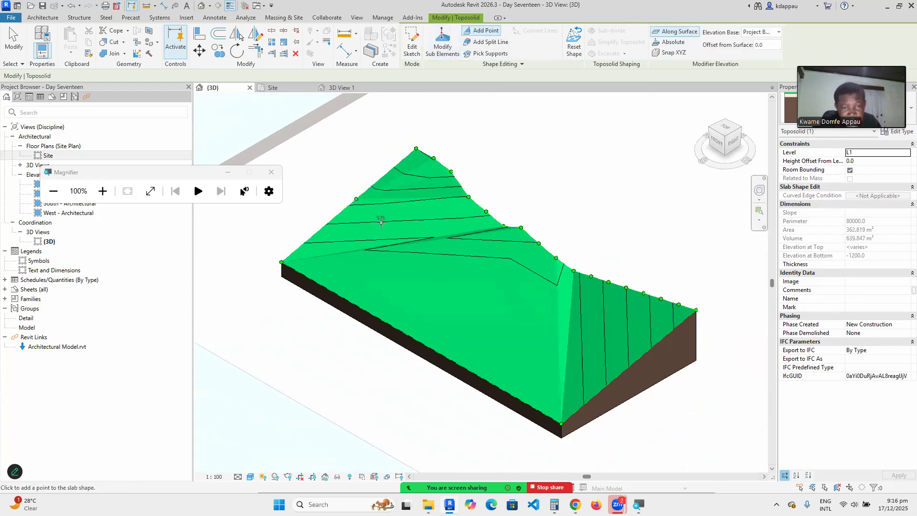
left_click(414, 237)
left_click(476, 271)
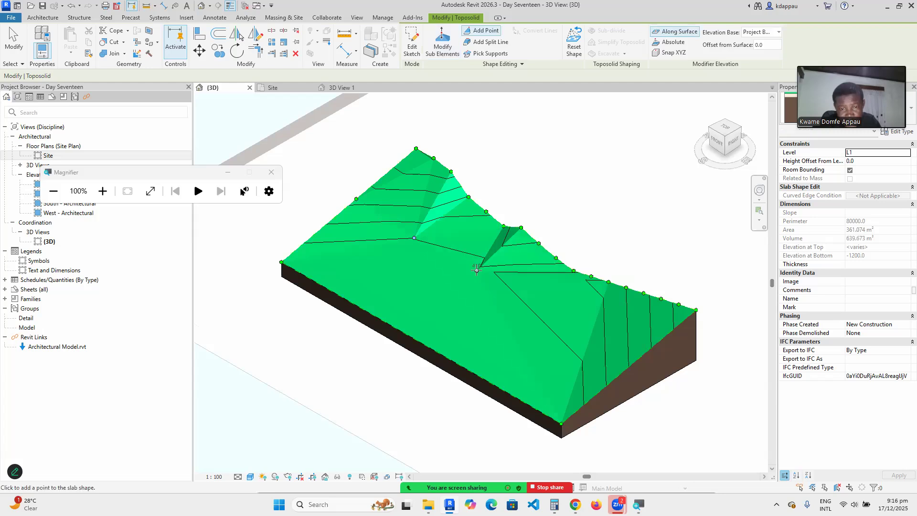
left_click(537, 310)
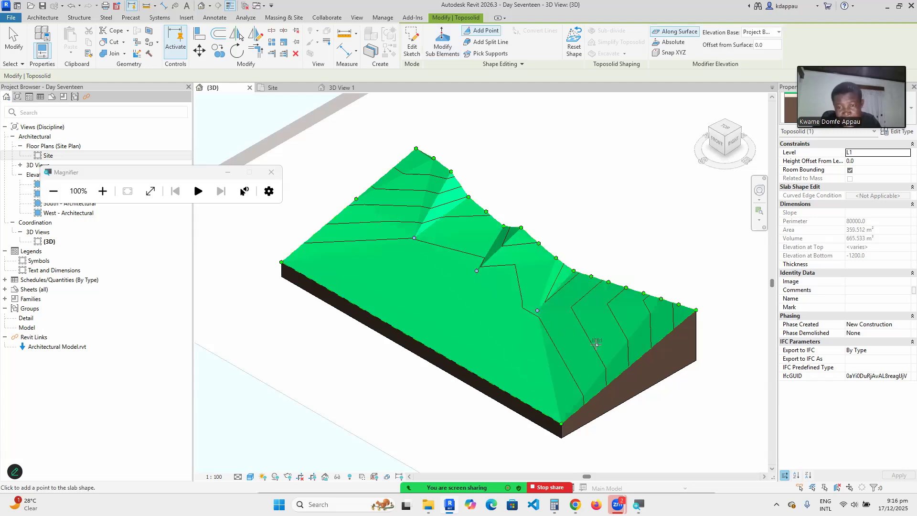
left_click(591, 340)
left_click(324, 245)
left_click(404, 295)
left_click(470, 328)
left_click(523, 365)
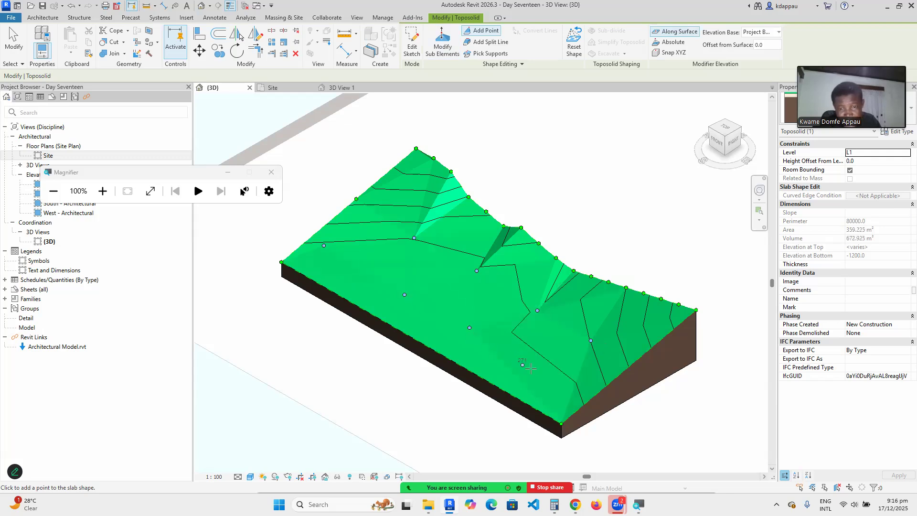
left_click(555, 383)
key("Escape")
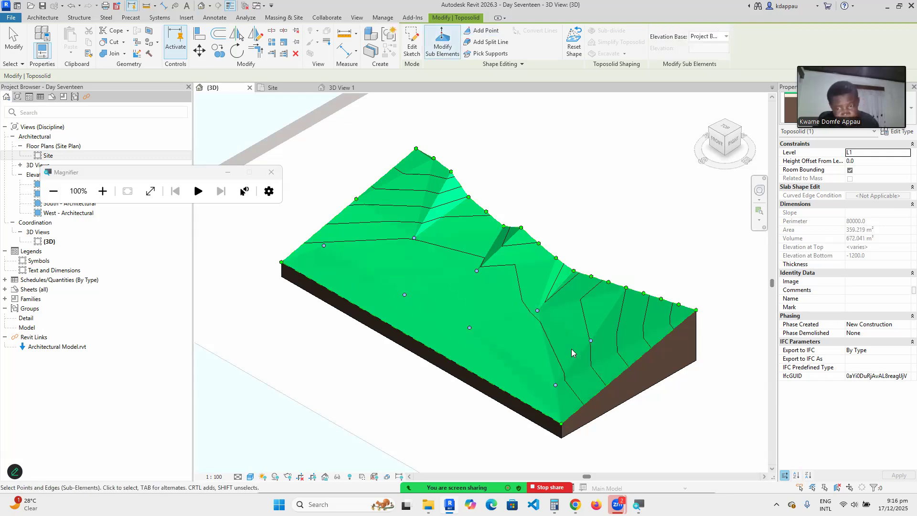
key("Escape")
In Modify Sub Elements, raise one lower-slope point and lower one front-slope point.
scroll(479, 305, "down", 2)
scroll(481, 295, "up", 2)
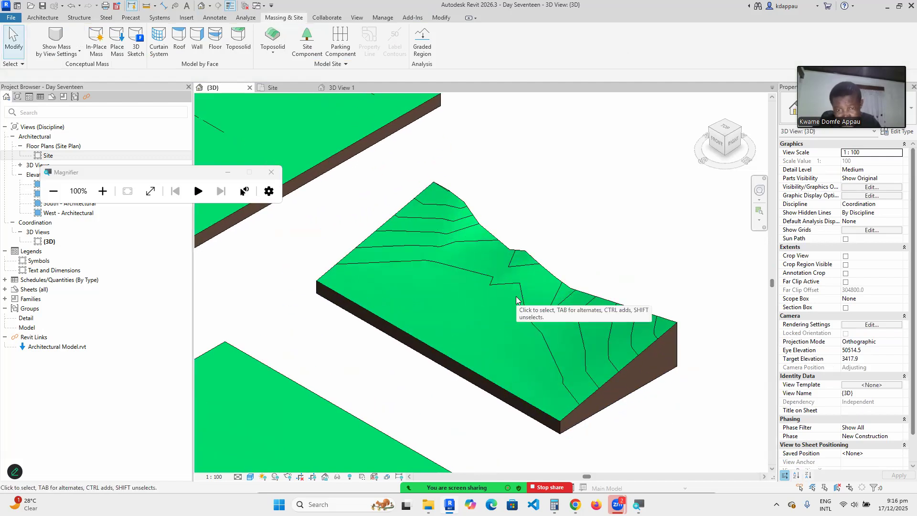
left_click(467, 241)
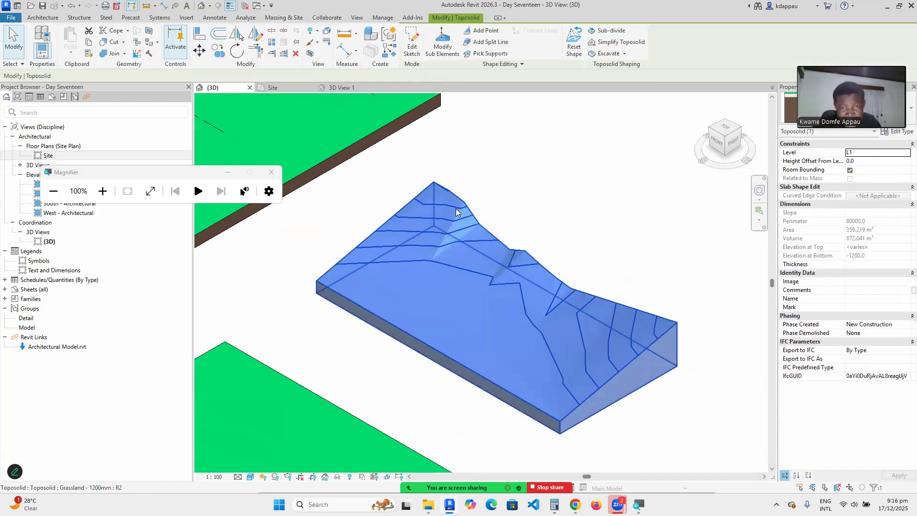
left_click(442, 43)
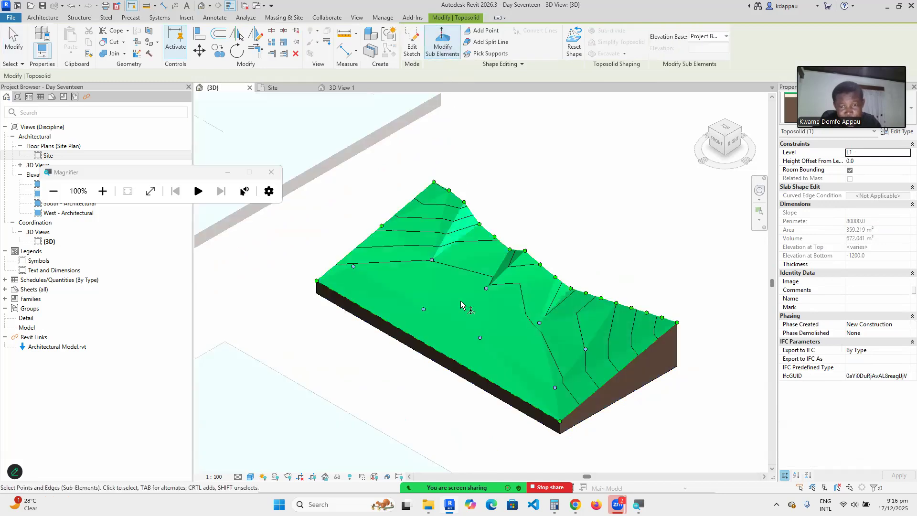
scroll(423, 319, "up", 2)
scroll(422, 319, "up", 1)
left_click(406, 311)
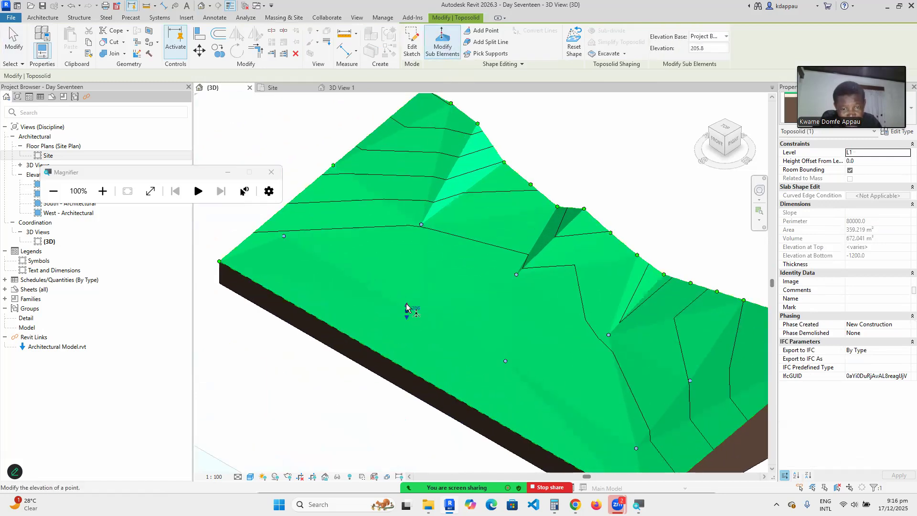
left_click_drag(406, 300, 406, 294)
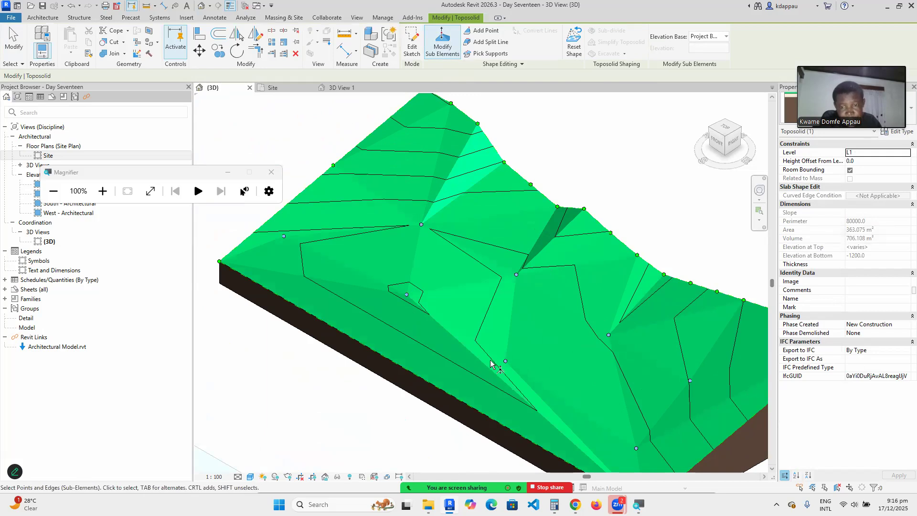
left_click(506, 361)
left_click_drag(506, 358, 509, 370)
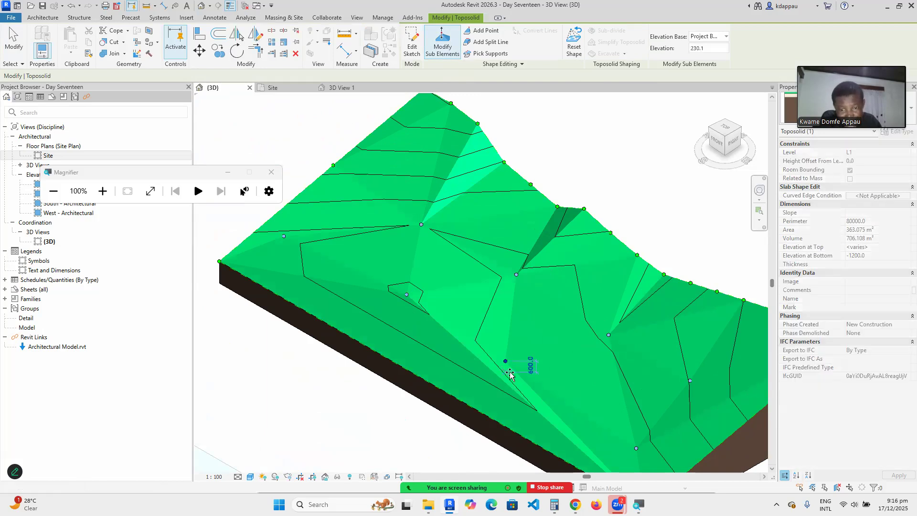
left_click(495, 317)
Lower another front-slope point from 325.2 to -274.8.
scroll(428, 325, "down", 2)
scroll(577, 422, "up", 2)
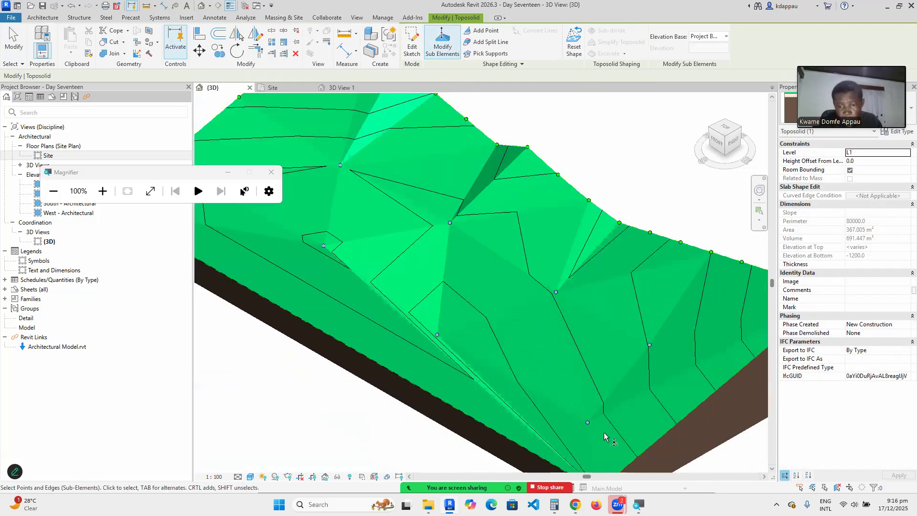
scroll(547, 330, "down", 2)
scroll(550, 363, "up", 3)
left_click(549, 347)
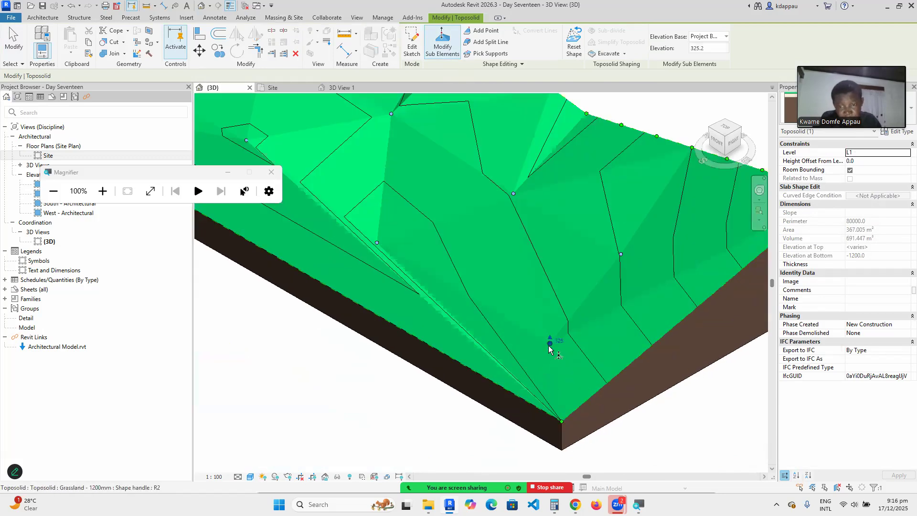
left_click_drag(549, 343, 549, 357)
middle_click_drag(543, 409, 527, 334)
left_click(546, 347)
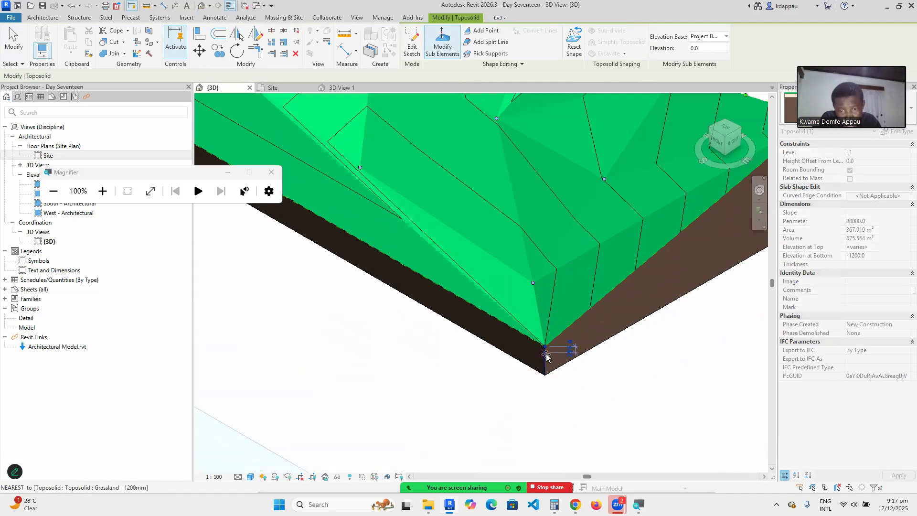
scroll(549, 363, "down", 5)
key("Escape")
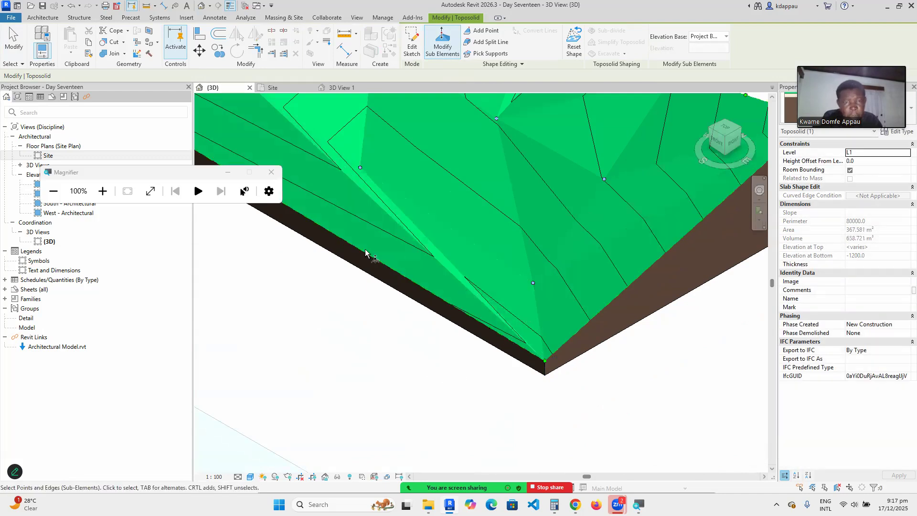
scroll(342, 227, "down", 2)
scroll(342, 227, "up", 3)
scroll(344, 225, "up", 3)
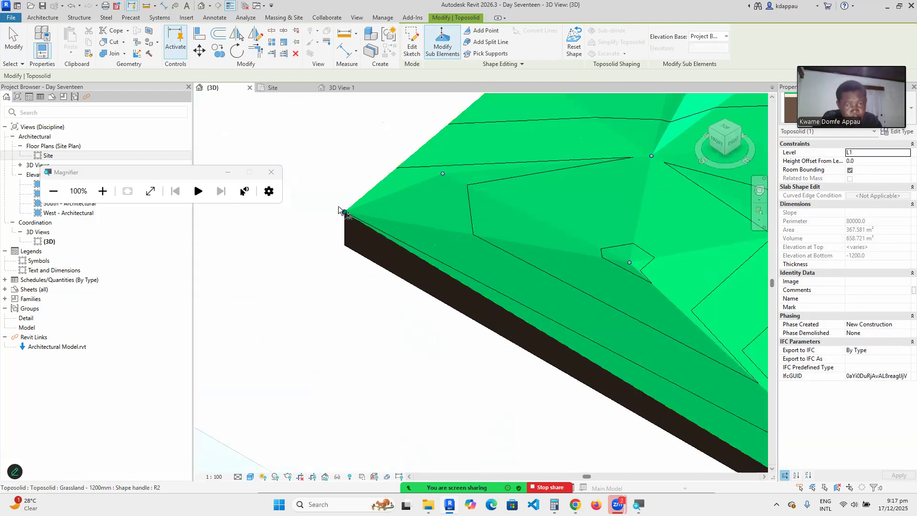
Raise the toposolid's left corner vertex to elevation 1100.
left_click(344, 211)
left_click_drag(342, 205, 345, 182)
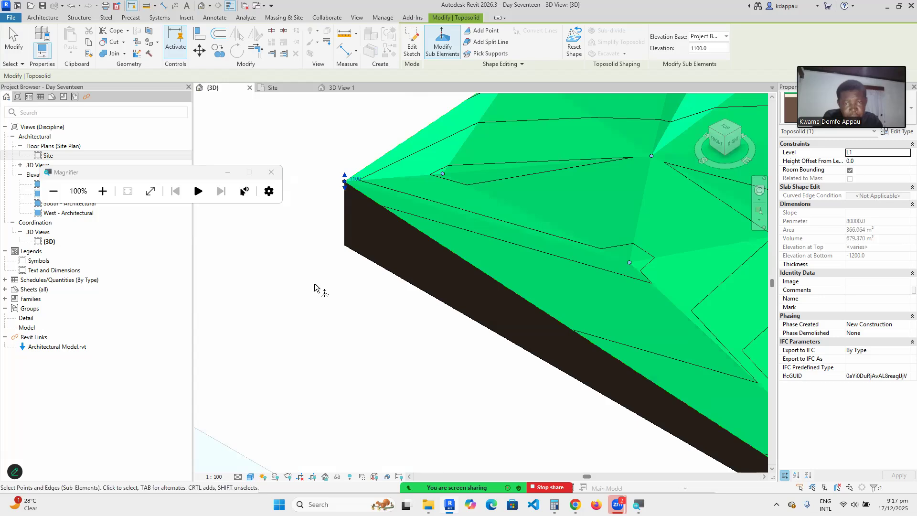
scroll(334, 310, "down", 5)
key("Escape")
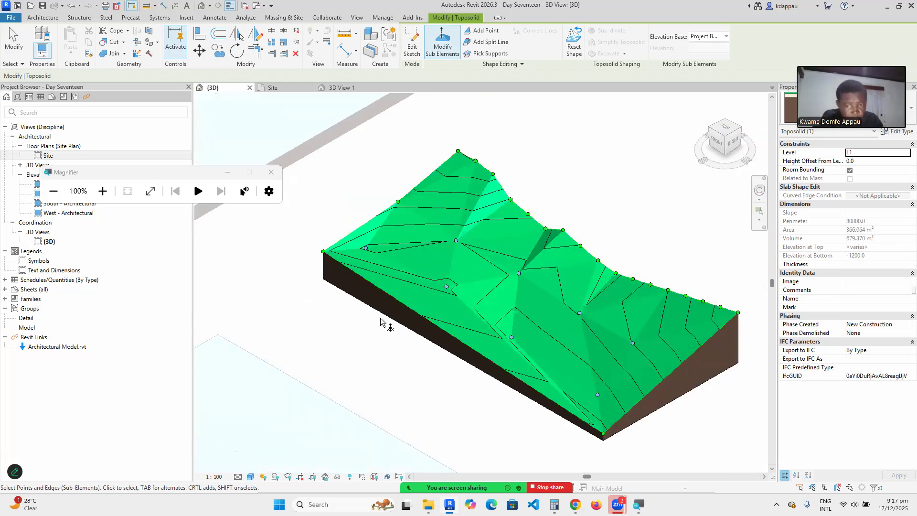
scroll(315, 266, "down", 3)
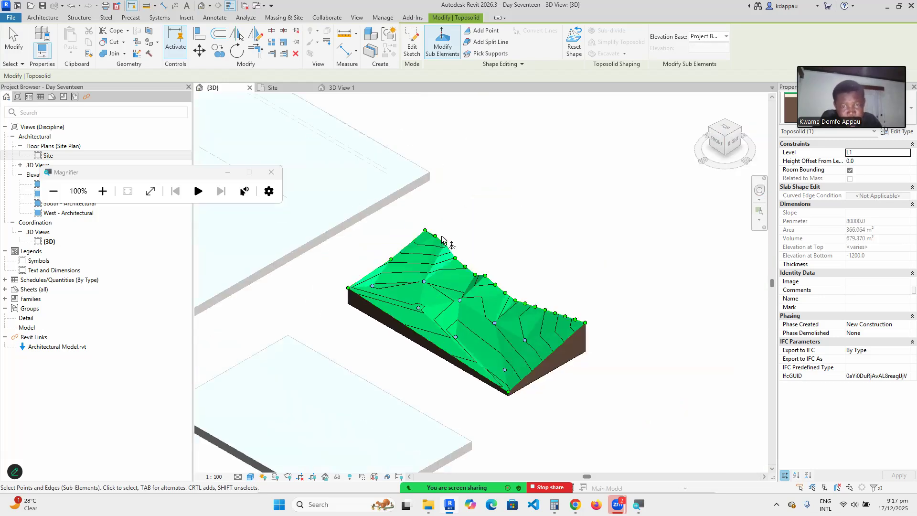
Cancel out of editing the grassland toposolid and close the meeting participants panel.
right_click(473, 196)
left_click(487, 200)
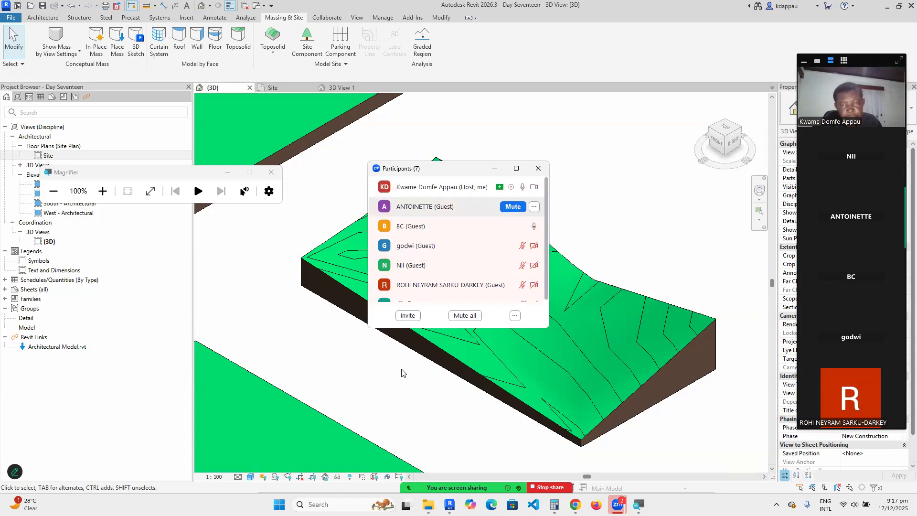
left_click(589, 254)
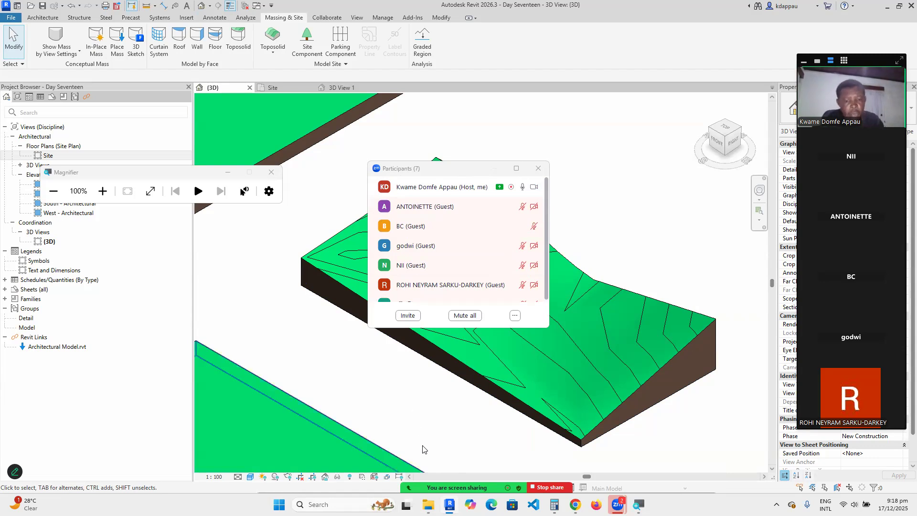
mouse_move(425, 488)
left_click(362, 479)
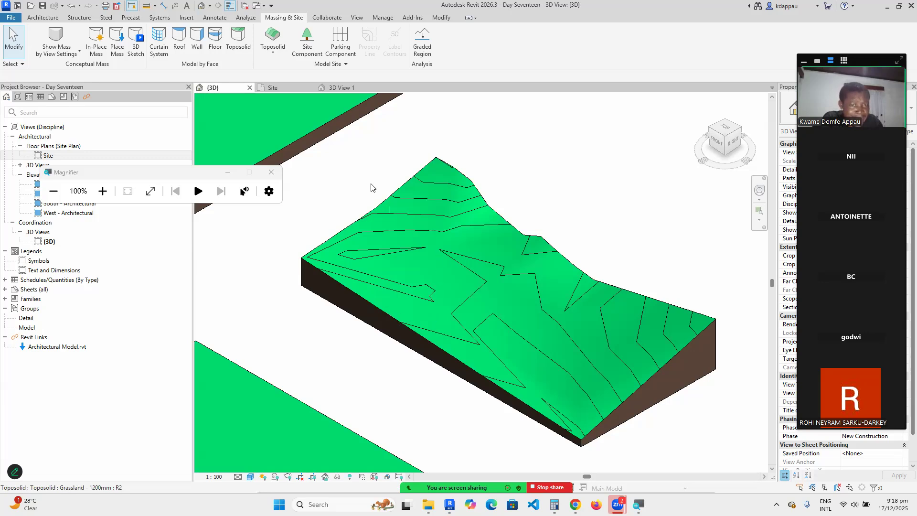
left_click(340, 64)
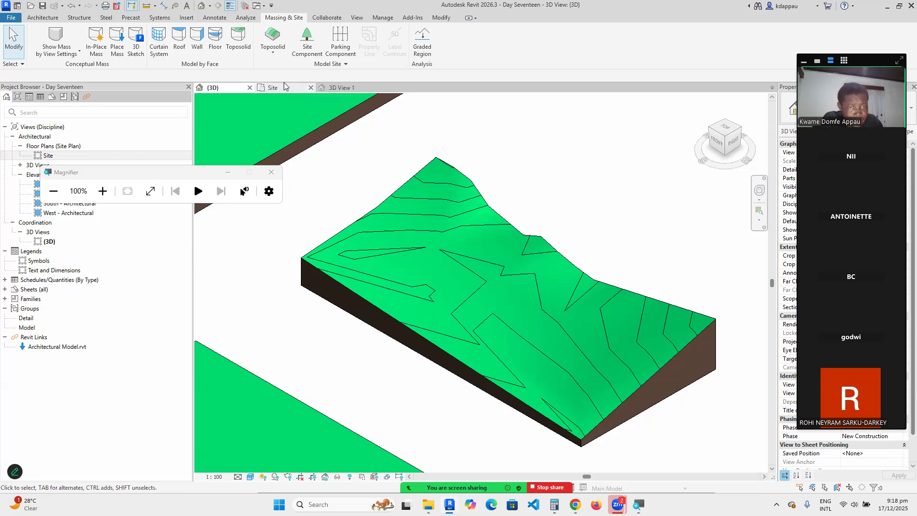
left_click(329, 64)
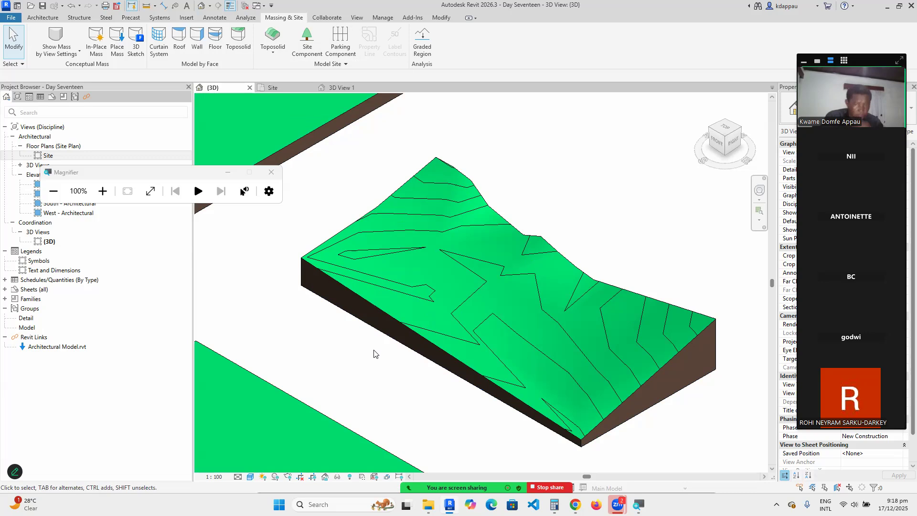
scroll(370, 360, "down", 4)
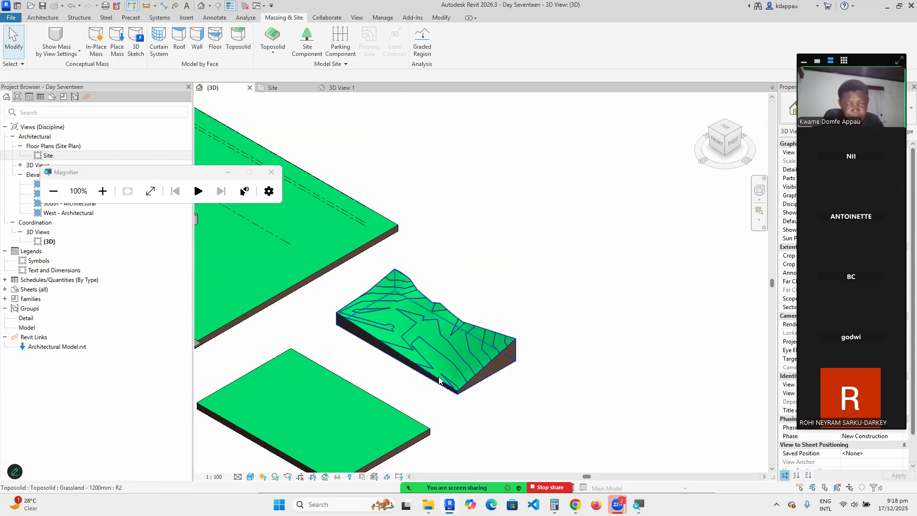
scroll(440, 380, "down", 2)
scroll(386, 406, "up", 2)
scroll(363, 364, "up", 1)
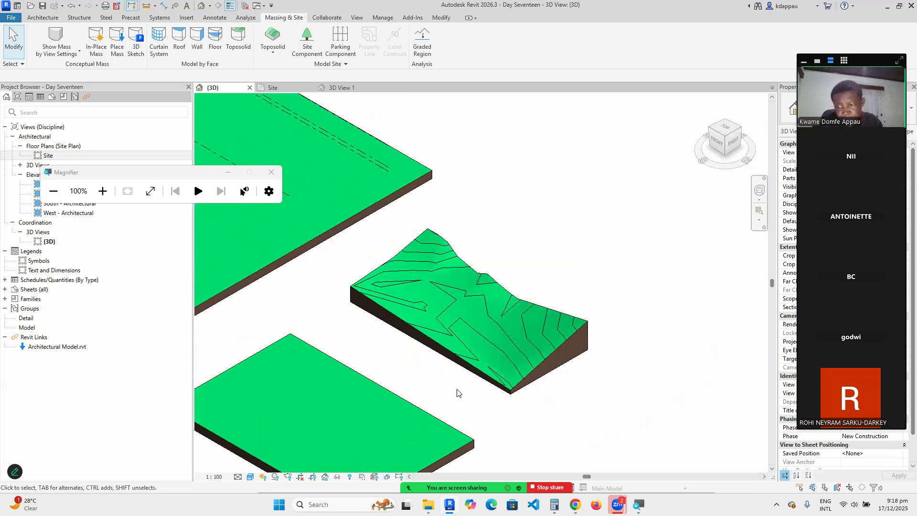
scroll(489, 387, "up", 1)
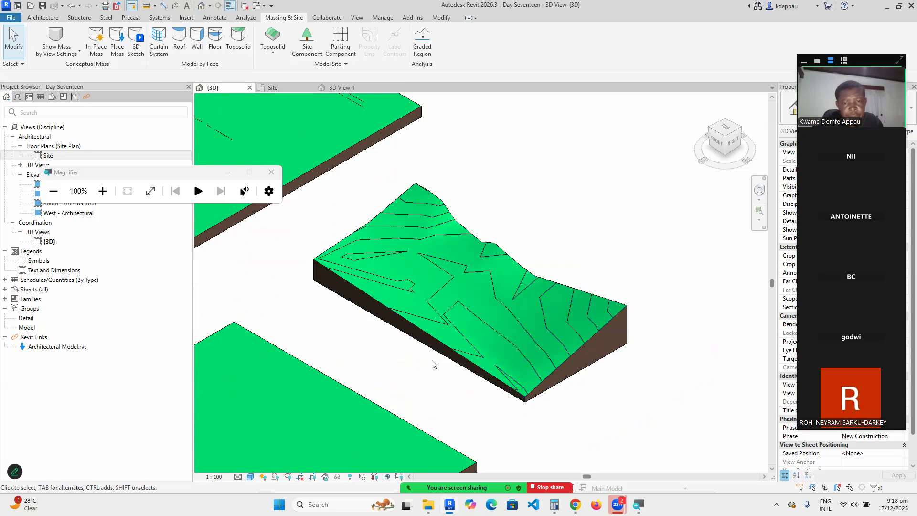
scroll(437, 247, "up", 2)
scroll(403, 258, "down", 3)
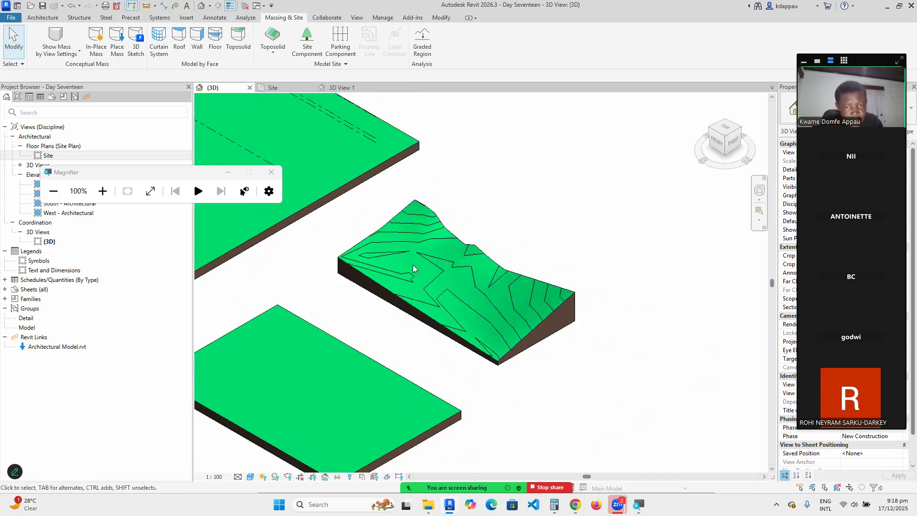
scroll(406, 264, "up", 1)
scroll(406, 263, "down", 3)
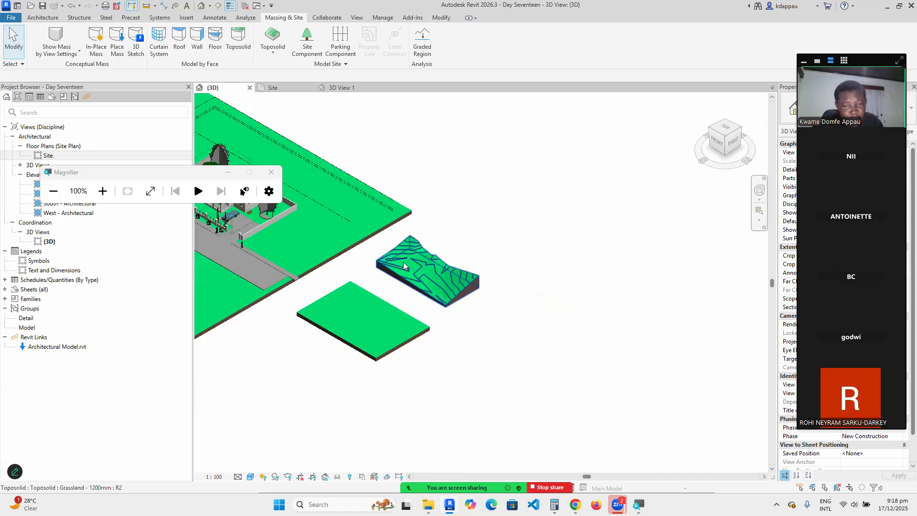
scroll(442, 303, "up", 4)
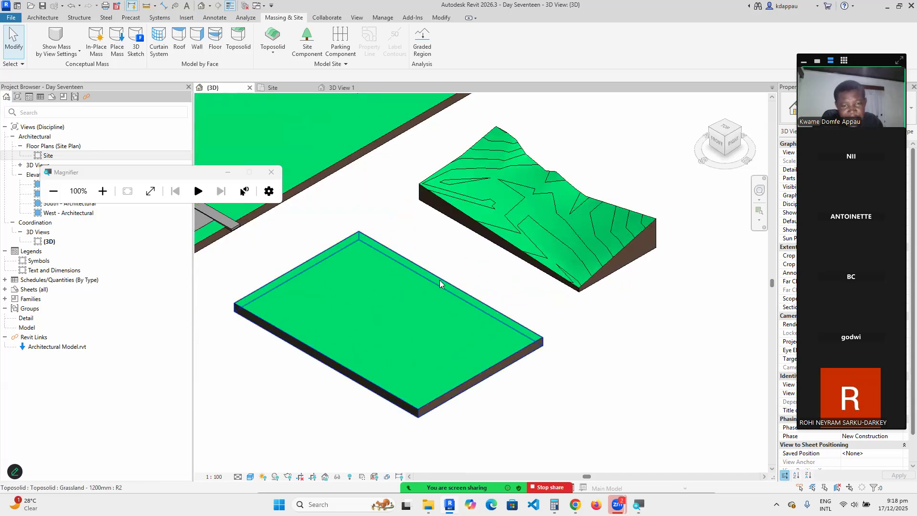
Open the Site floor plan, select the flat grassland pad, and enter Modify Sub Elements.
left_click(440, 280)
scroll(526, 285, "down", 2)
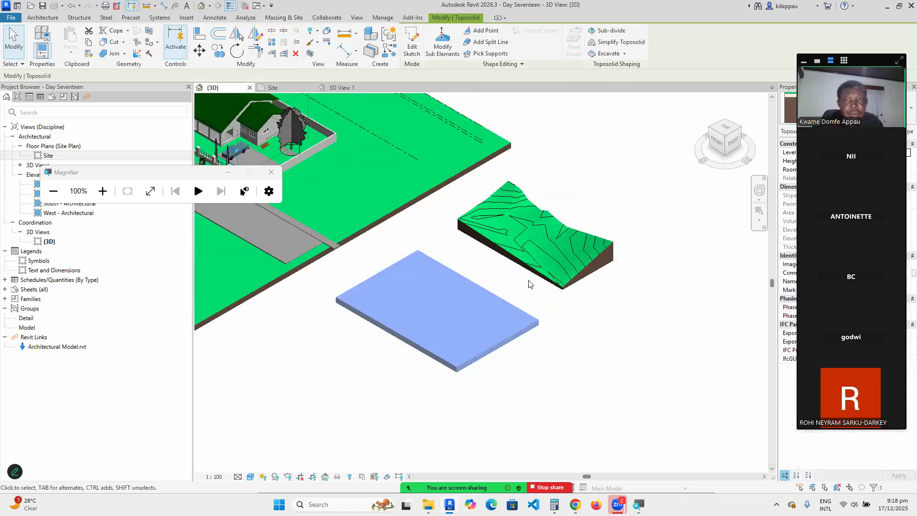
left_click(440, 48)
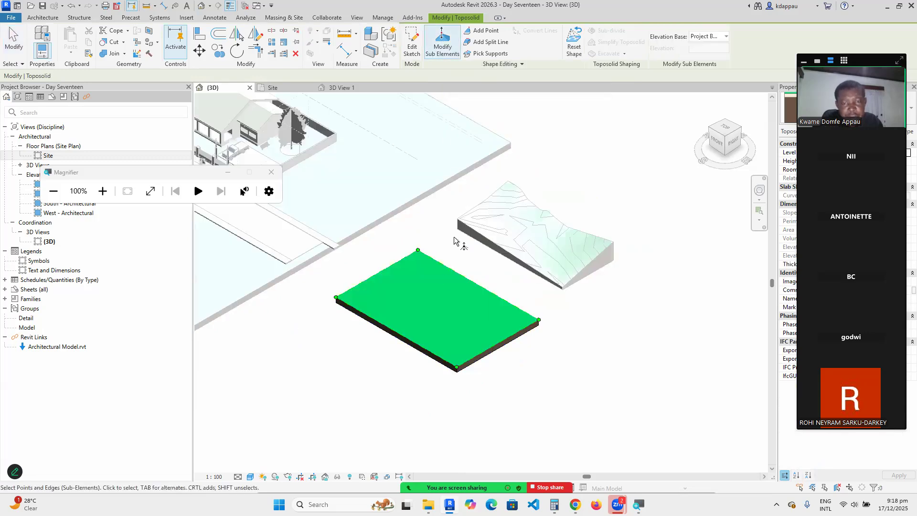
double_click(48, 155)
scroll(483, 349, "down", 3)
scroll(480, 362, "up", 2)
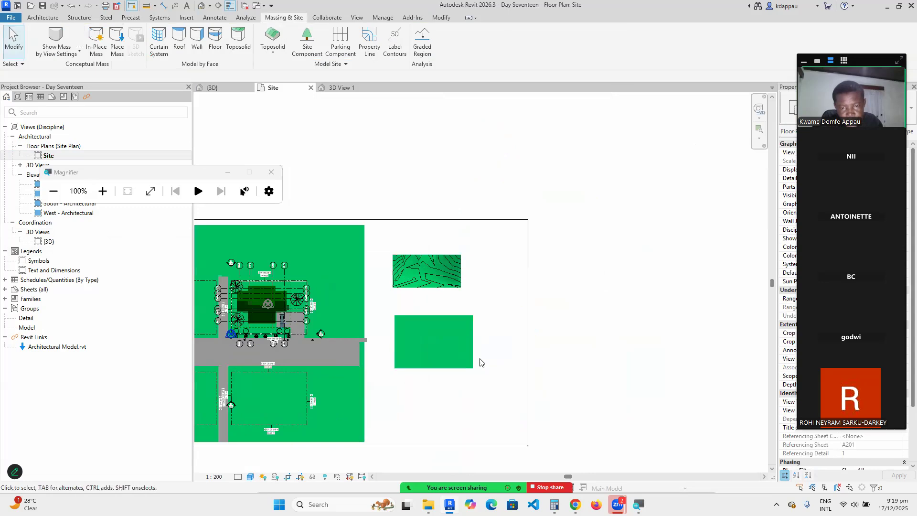
scroll(427, 335, "up", 4)
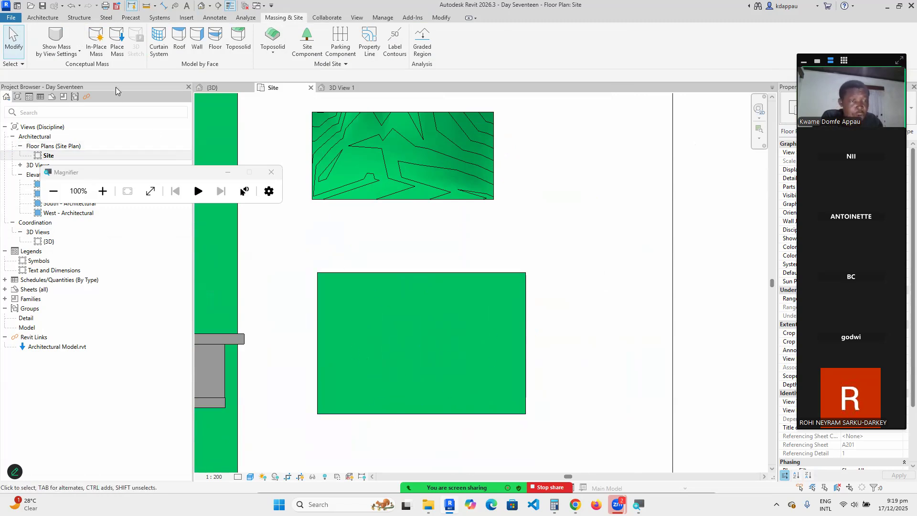
left_click(414, 272)
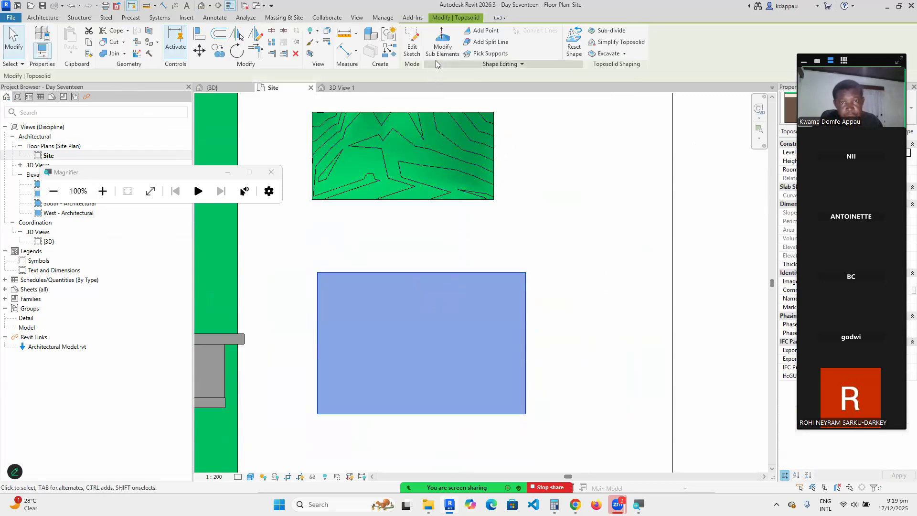
left_click(443, 42)
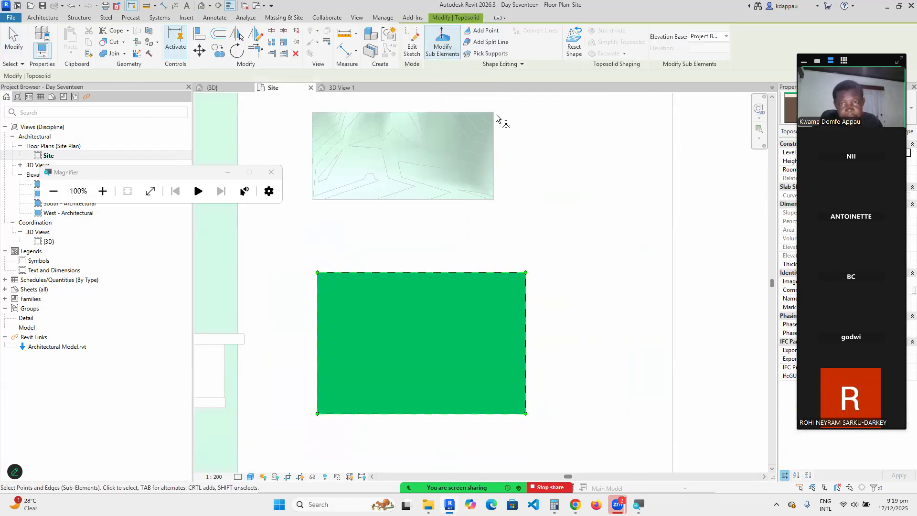
Add shape points at 0.0 offset from surface around the centre of the flat pad.
left_click(482, 32)
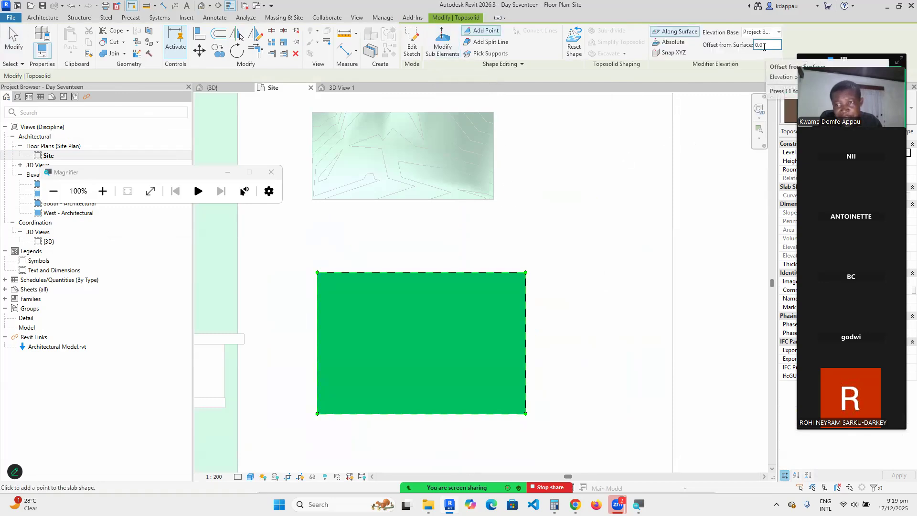
left_click(481, 342)
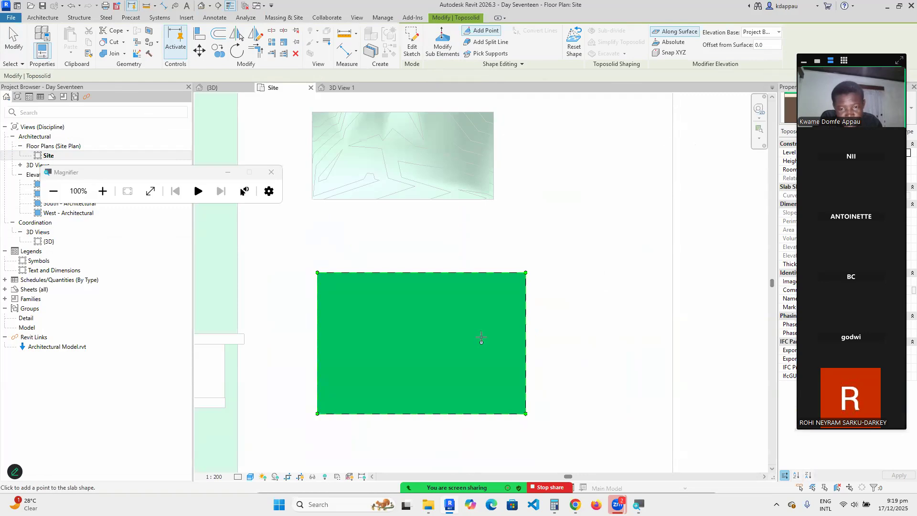
left_click(421, 286)
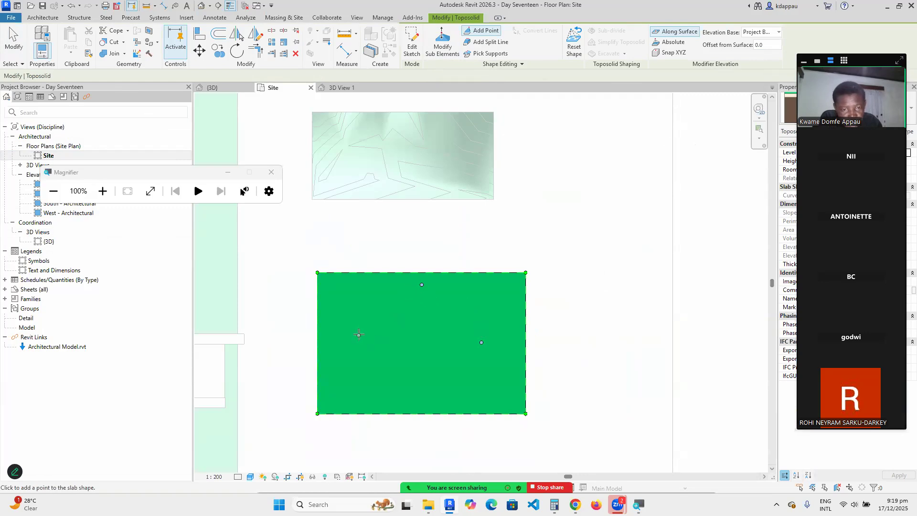
left_click(358, 335)
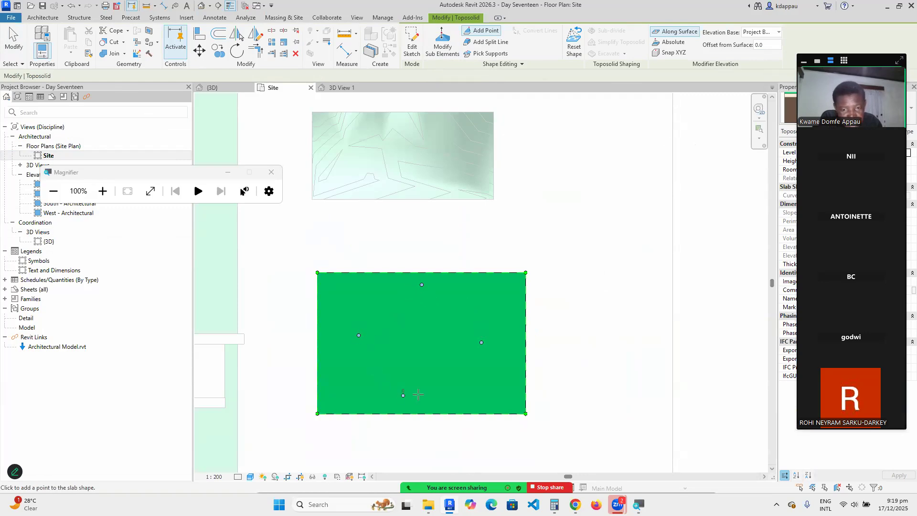
left_click(460, 376)
left_click(454, 322)
left_click(456, 304)
left_click(388, 306)
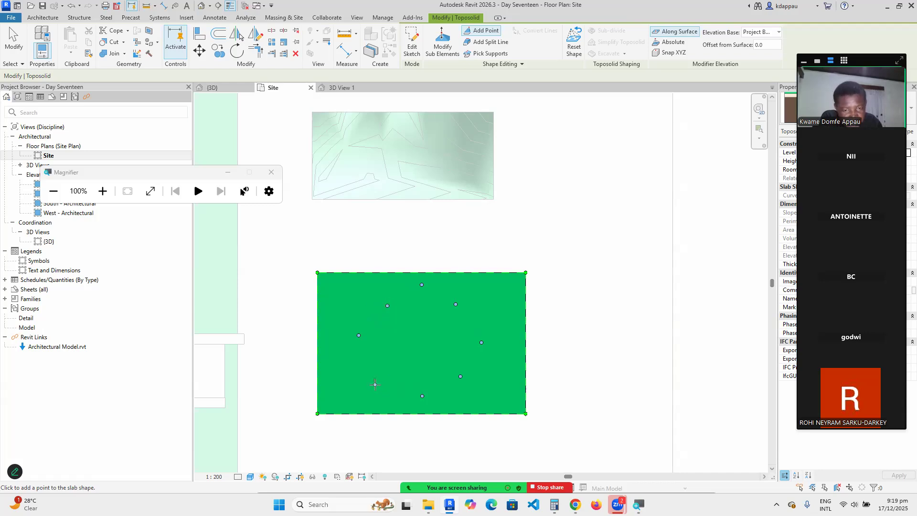
Close the ring with points along its lower, right and upper sides, then cancel Add Point.
left_click(377, 376)
left_click(363, 357)
left_click(397, 389)
left_click(417, 402)
left_click(446, 387)
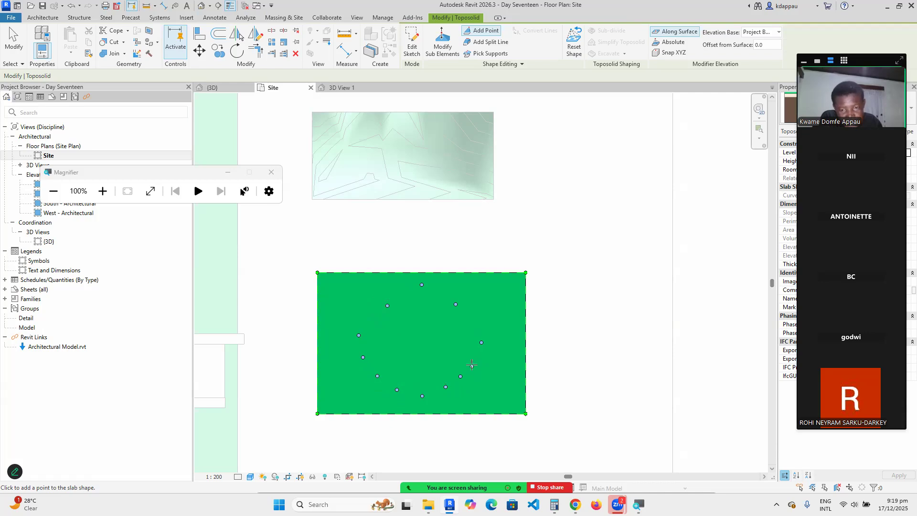
left_click(469, 323)
left_click(439, 294)
left_click(400, 293)
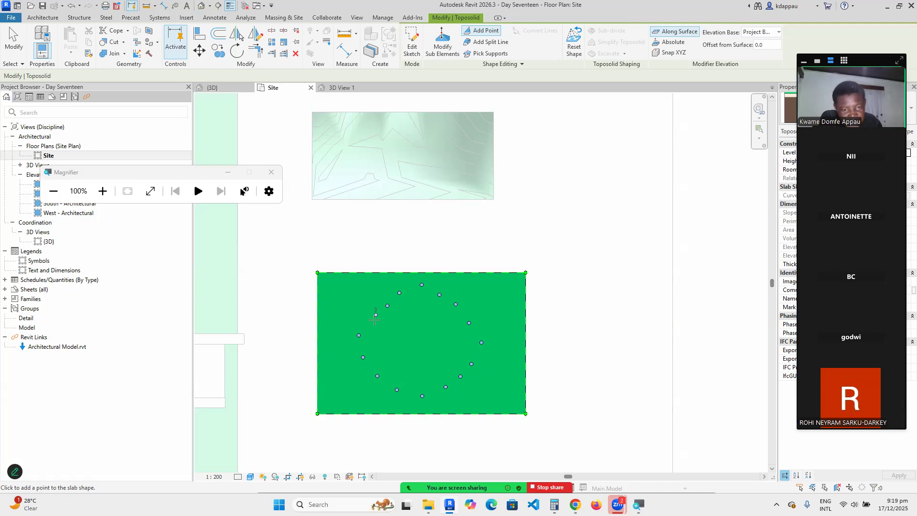
left_click(368, 310)
right_click(369, 300)
left_click(388, 303)
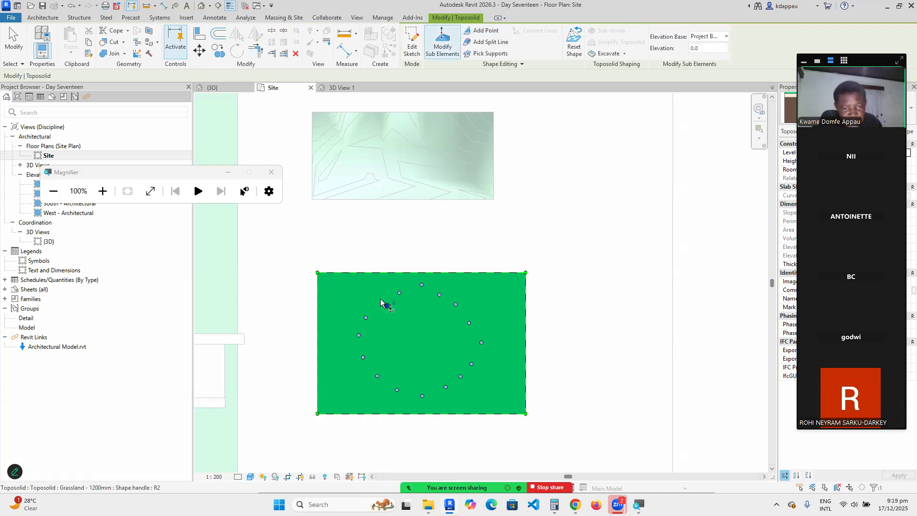
Nudge one ring point slightly into a better position.
left_click_drag(380, 300, 371, 303)
left_click_drag(371, 302, 380, 304)
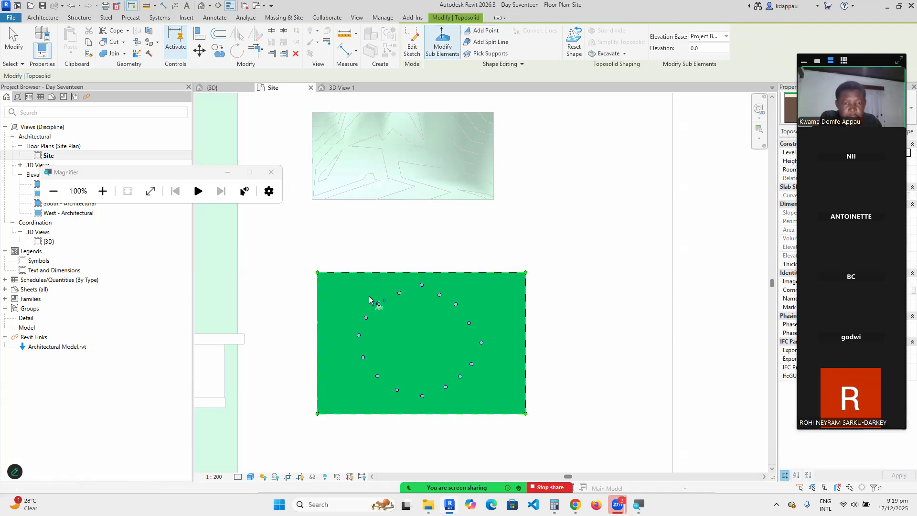
left_click(358, 293)
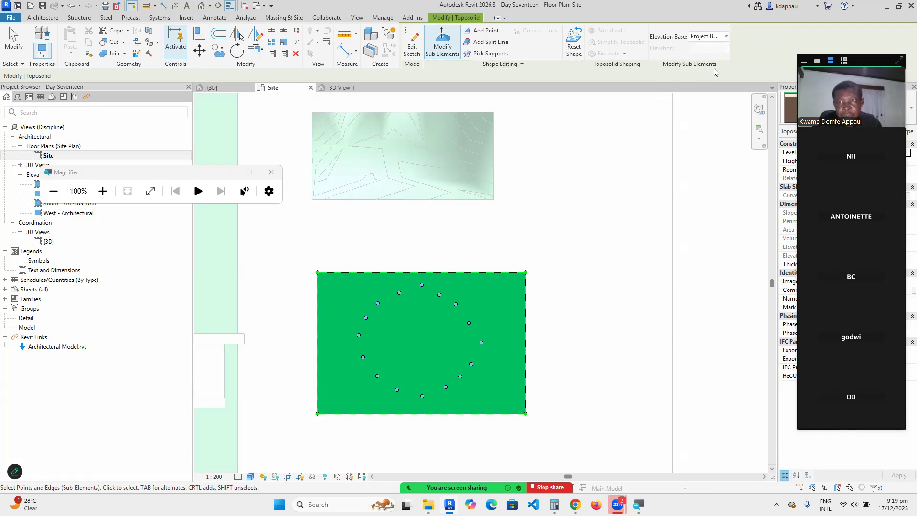
Add an inner ring of nine points 600 above the pad's surface.
left_click(482, 32)
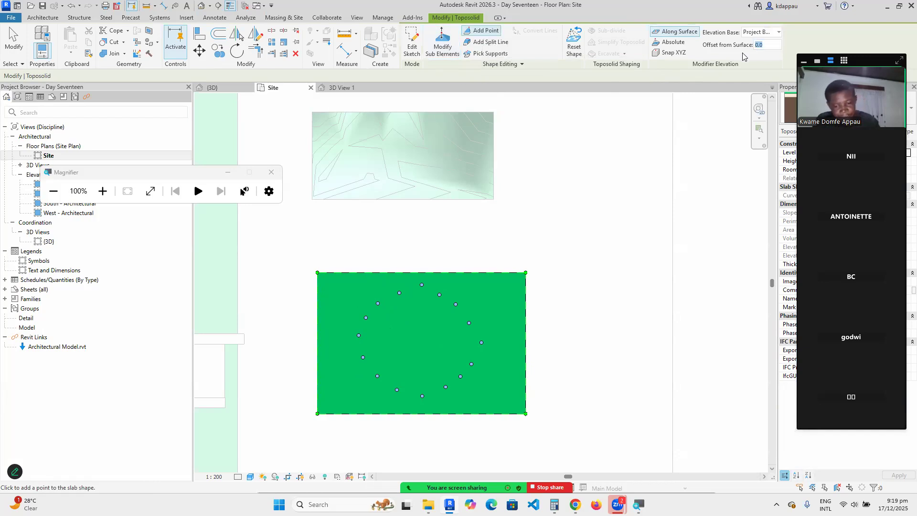
key("BackSpace")
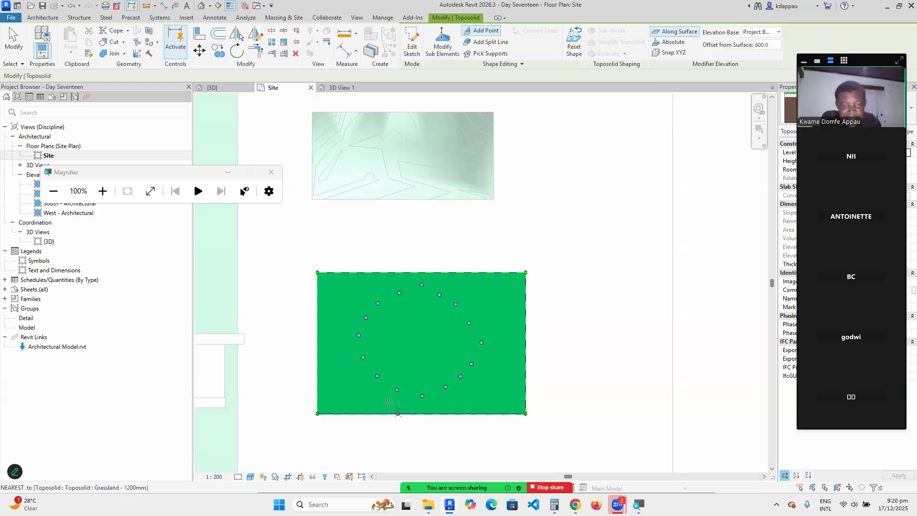
scroll(398, 368, "up", 3)
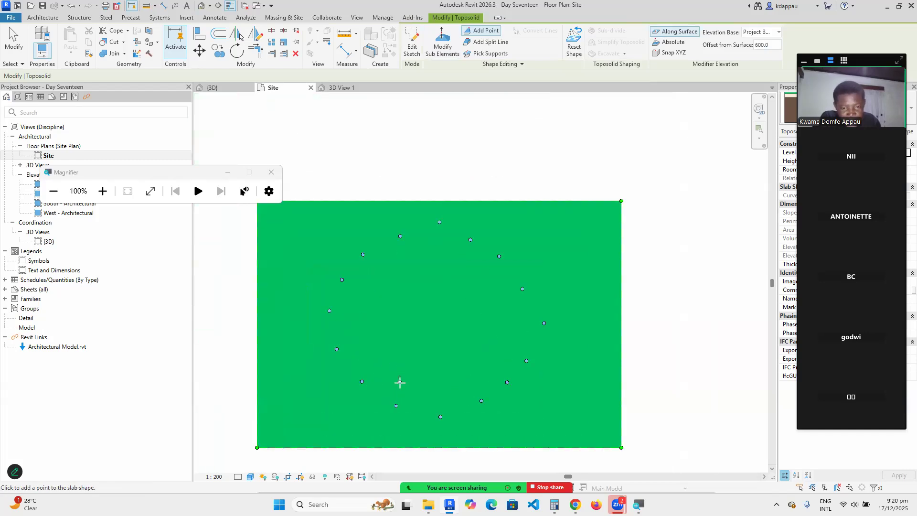
left_click(400, 383)
left_click(461, 386)
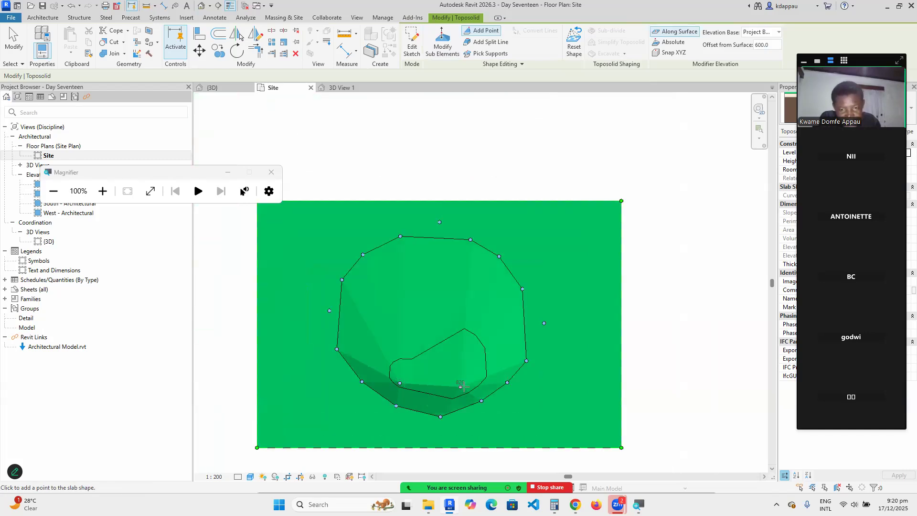
left_click(501, 350)
left_click(499, 297)
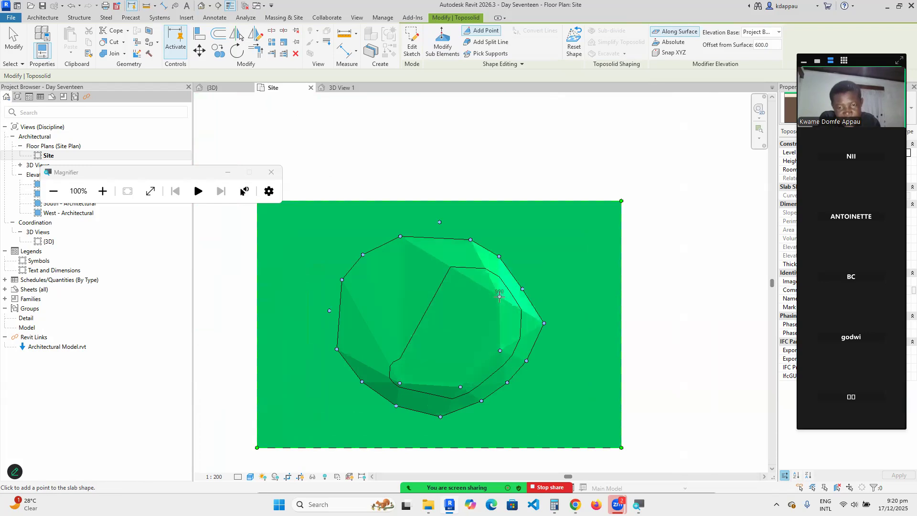
left_click(446, 265)
left_click(390, 273)
left_click(357, 338)
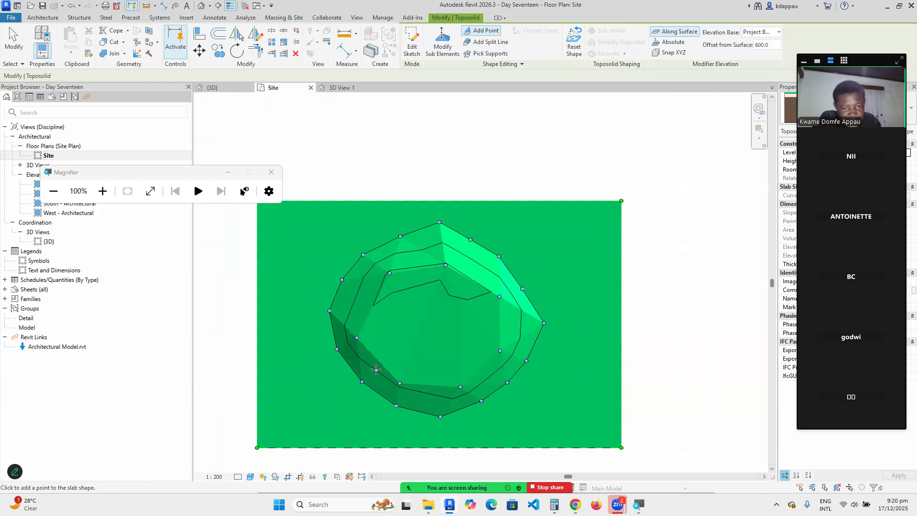
left_click(376, 370)
left_click(432, 395)
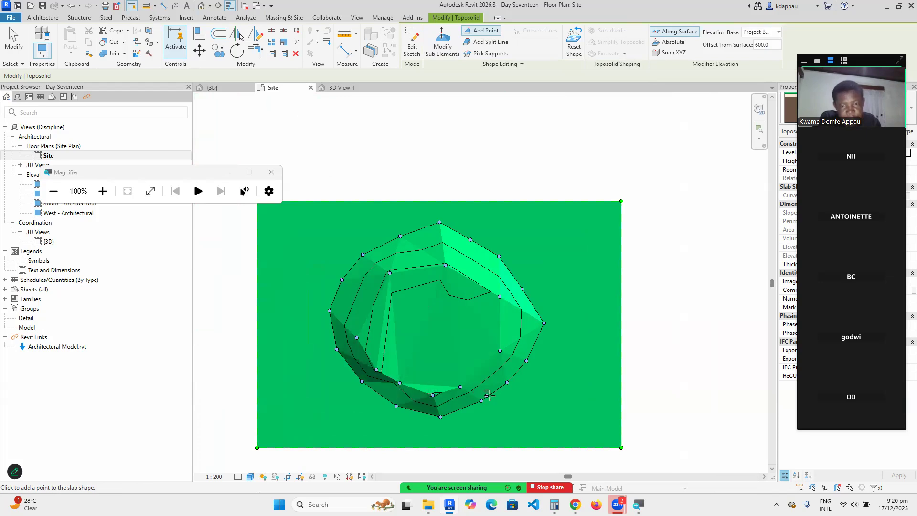
Add seven summit points at 1200 offset, then switch to the default 3D view.
double_click(765, 45)
type("12")
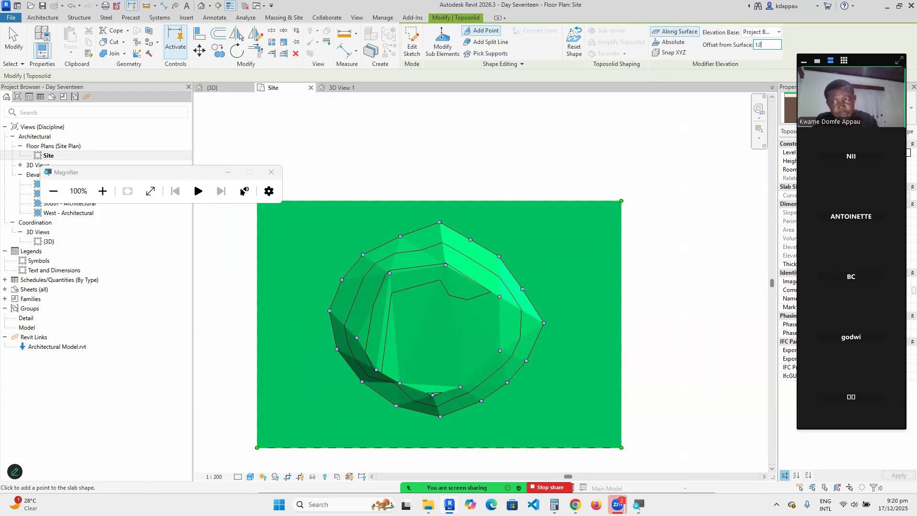
type("00")
key("Return")
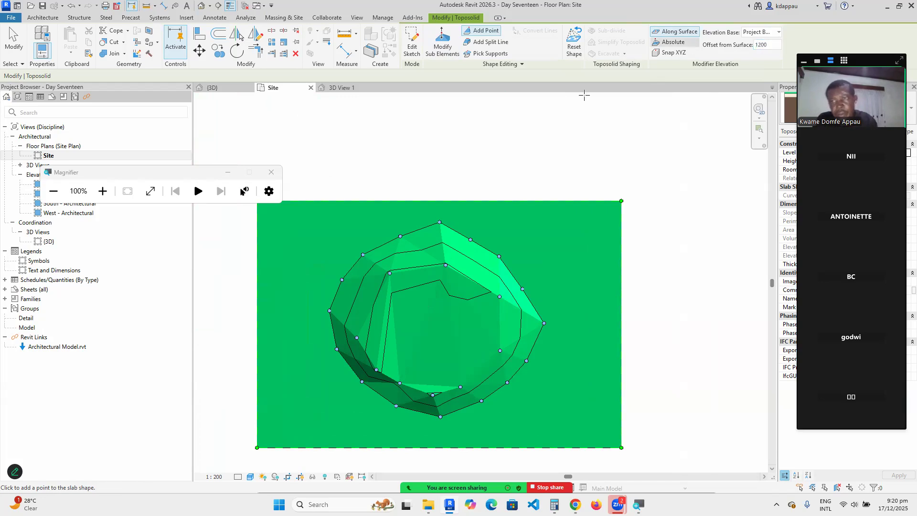
left_click(474, 349)
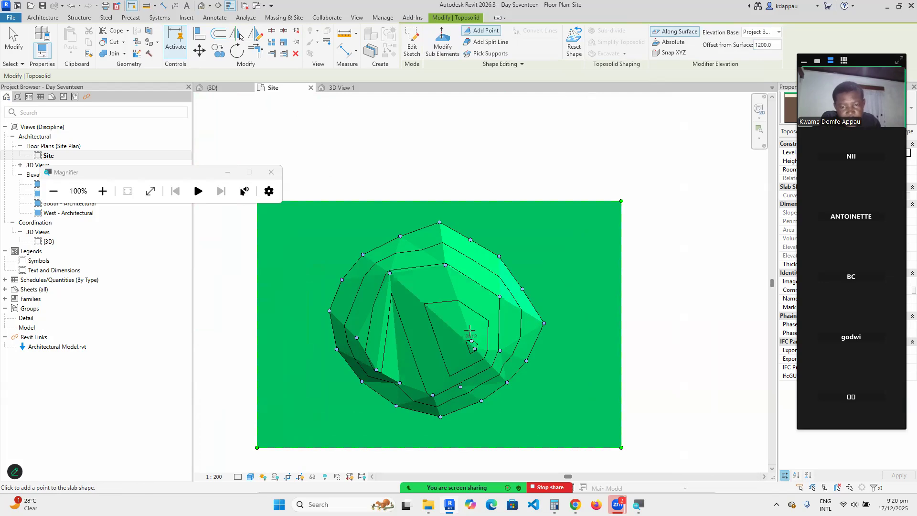
left_click(465, 302)
left_click(397, 300)
left_click(386, 338)
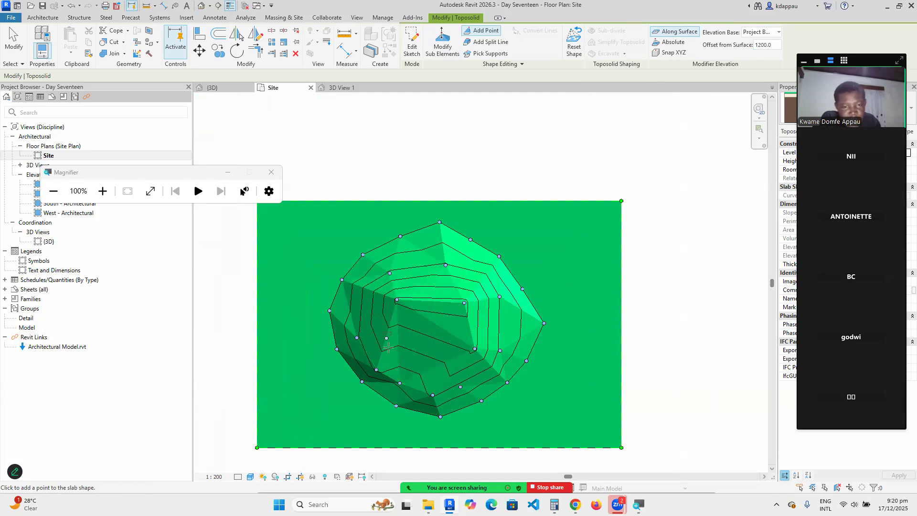
left_click(395, 361)
left_click(451, 378)
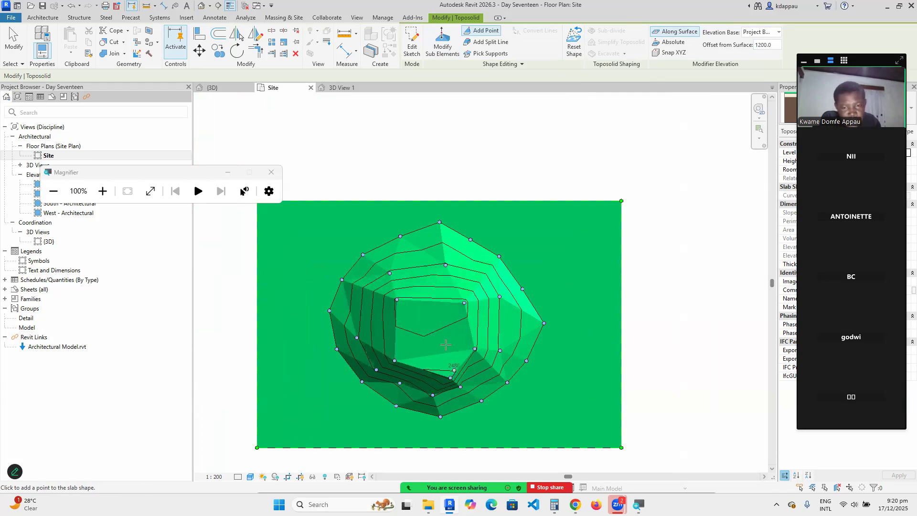
left_click(440, 338)
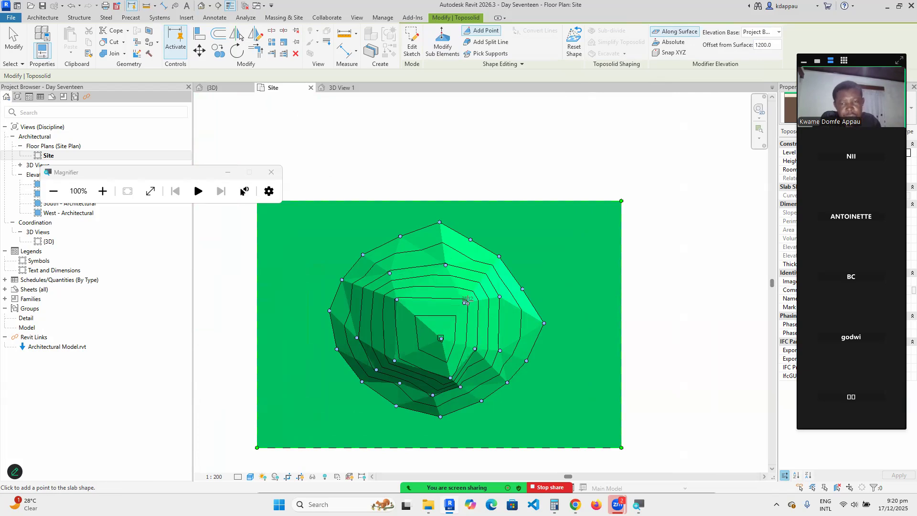
left_click(202, 6)
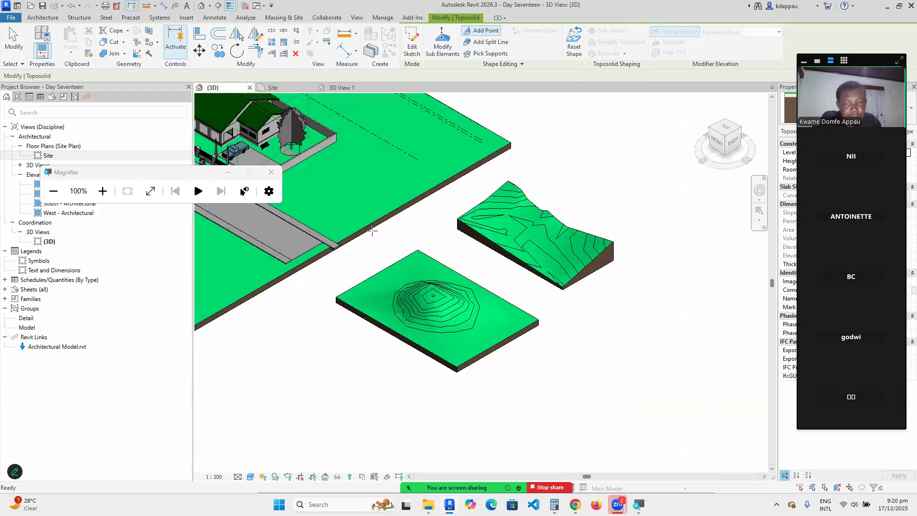
Cancel twice to end point editing and deselect the mounded toposolid.
scroll(438, 324, "up", 5)
right_click(429, 197)
left_click(462, 209)
right_click(448, 154)
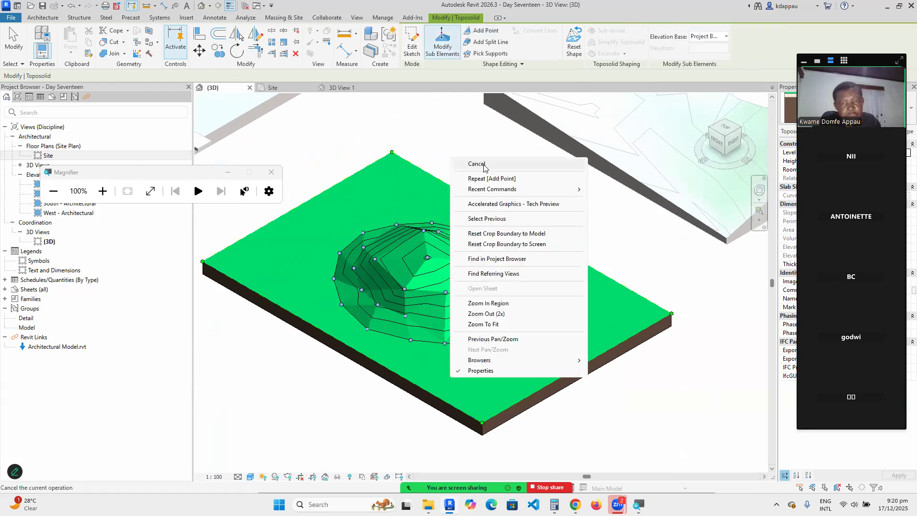
left_click(476, 164)
scroll(444, 292, "down", 2)
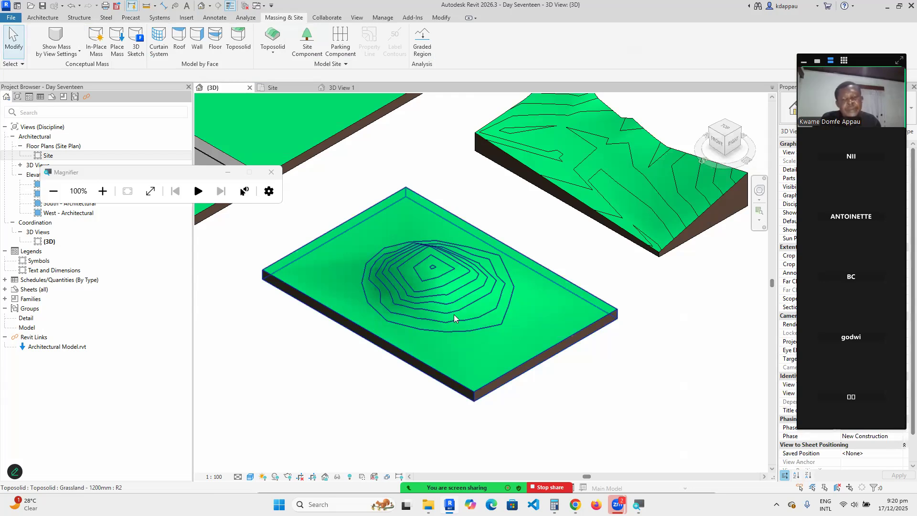
scroll(454, 314, "down", 2)
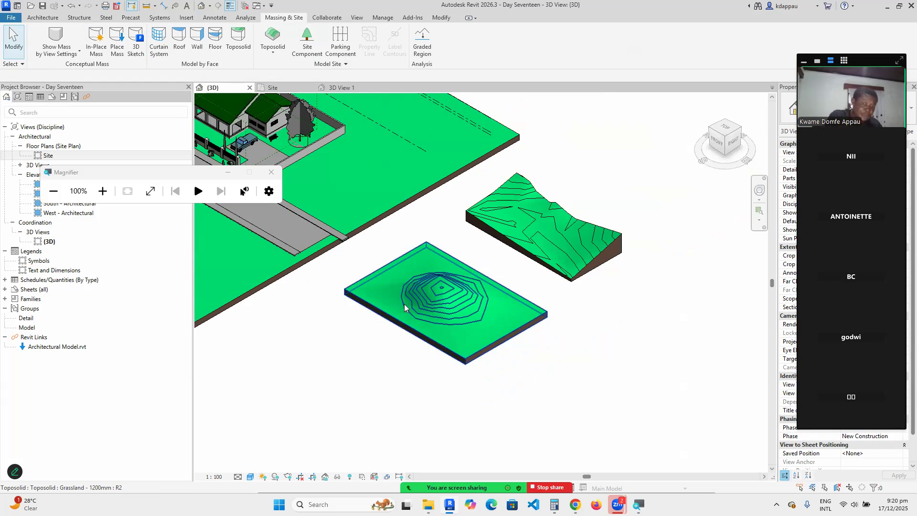
scroll(492, 336, "up", 1)
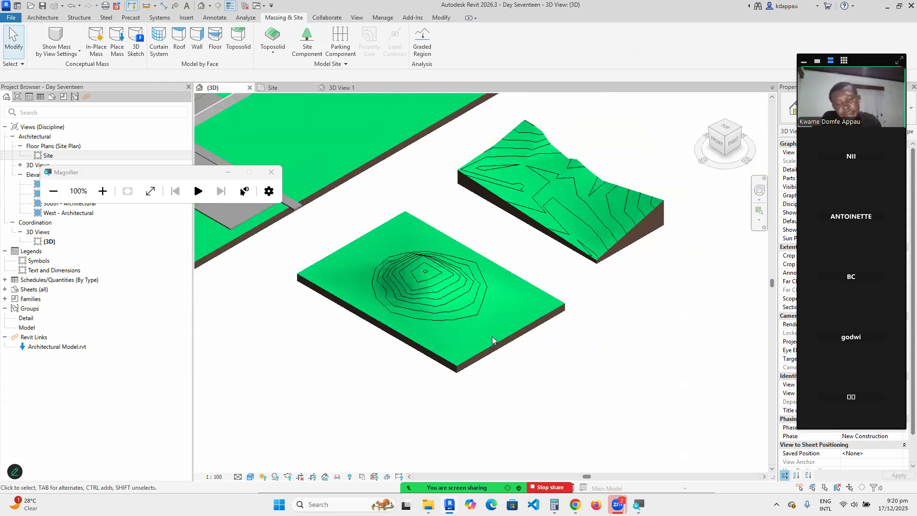
scroll(494, 333, "up", 1)
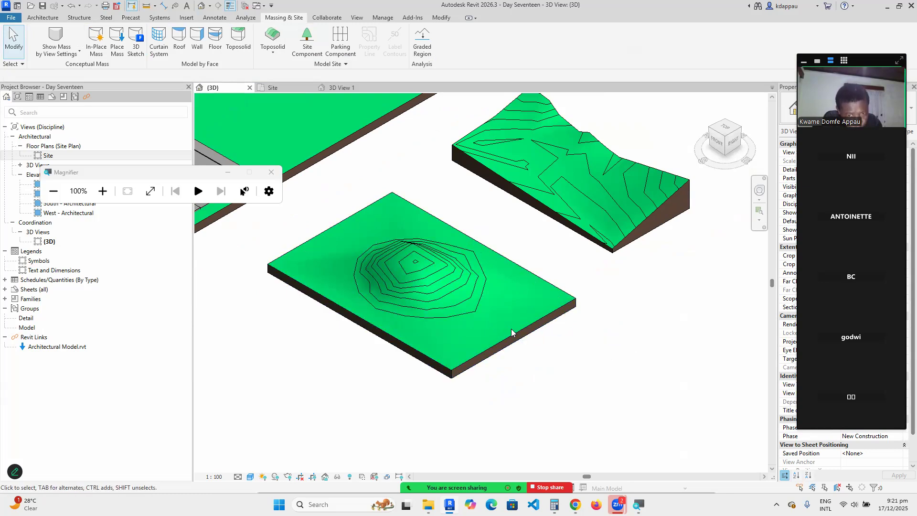
scroll(511, 328, "down", 3)
scroll(432, 309, "up", 4)
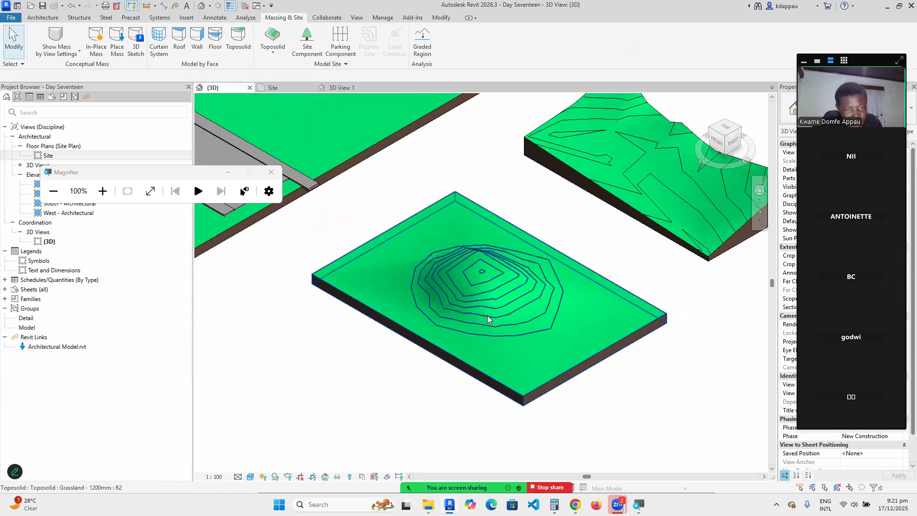
scroll(487, 316, "down", 2)
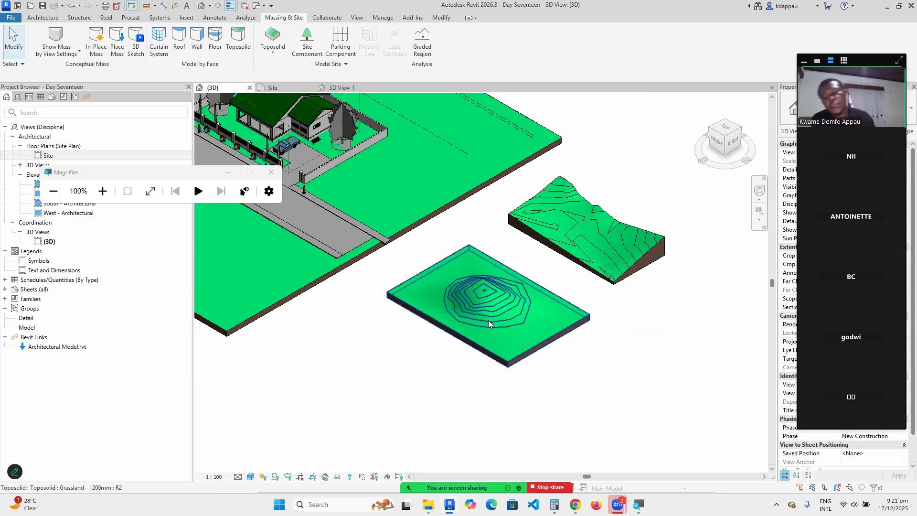
scroll(485, 344, "down", 4)
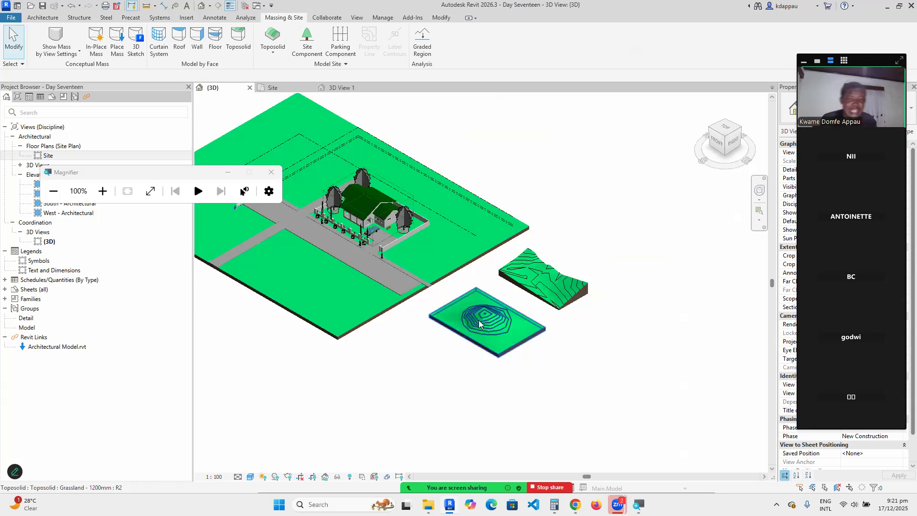
scroll(387, 261, "up", 3)
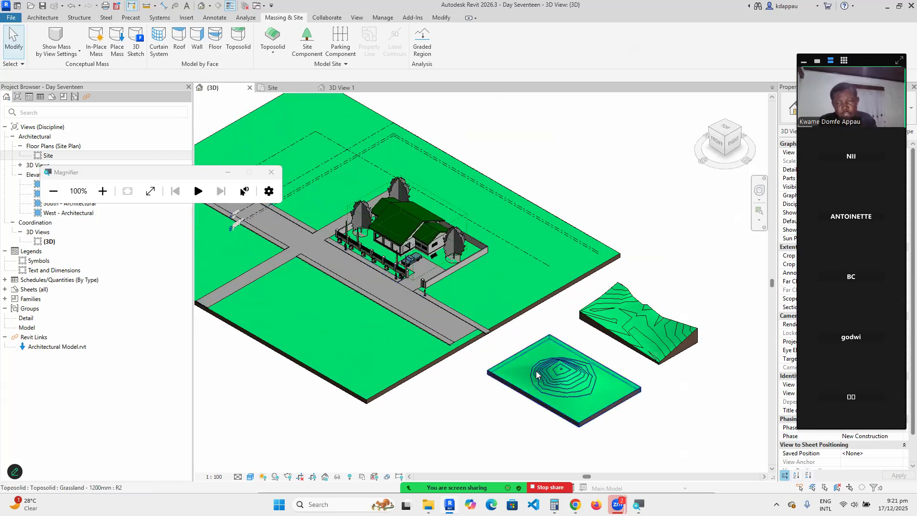
scroll(536, 382, "up", 5)
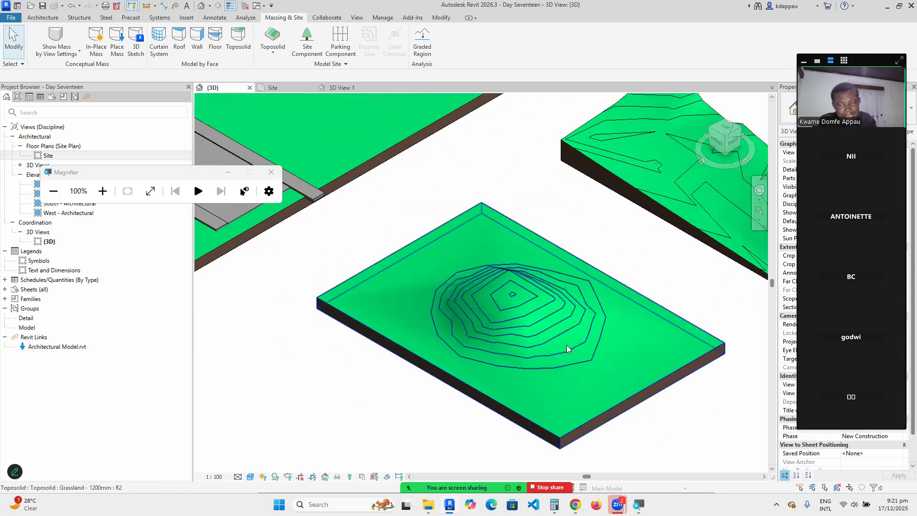
scroll(525, 362, "down", 3)
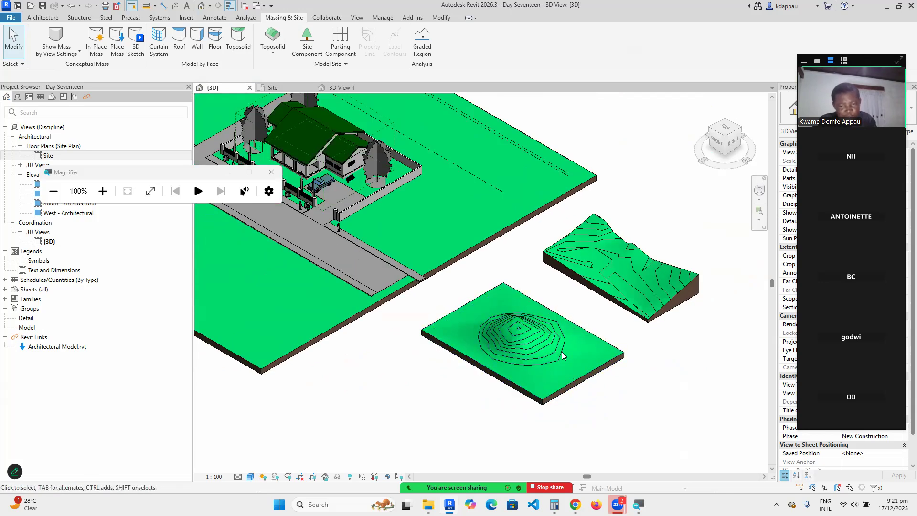
scroll(523, 328, "down", 2)
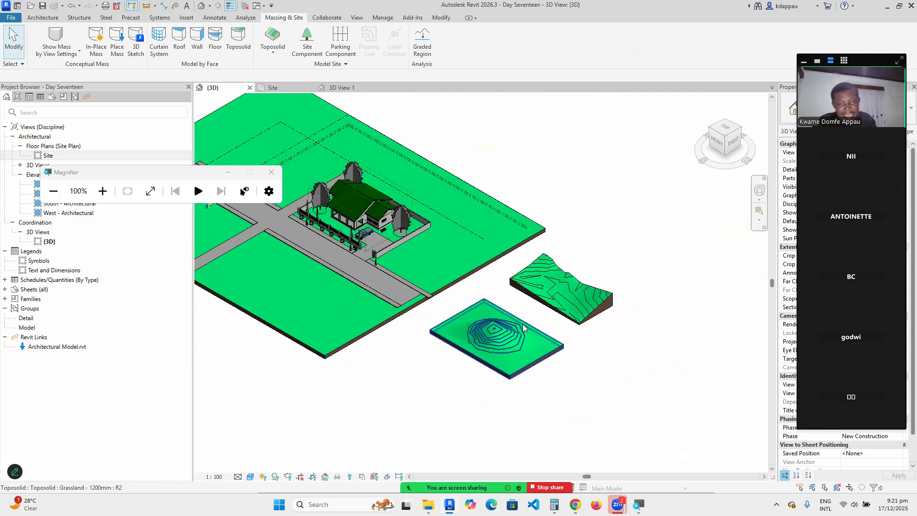
scroll(523, 327, "up", 2)
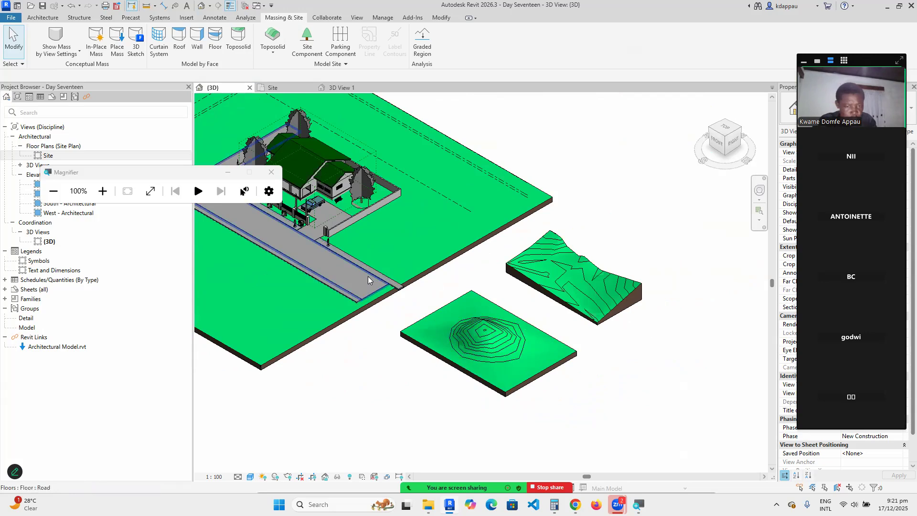
scroll(353, 279, "down", 2)
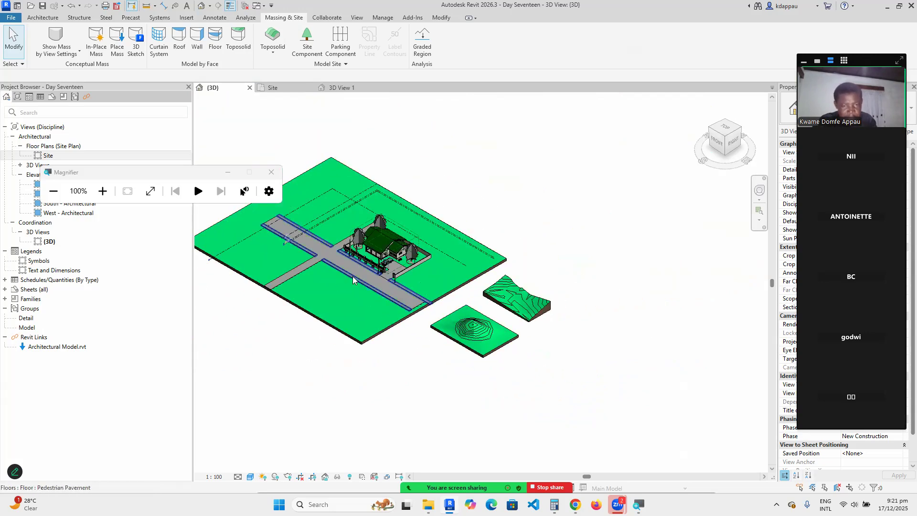
scroll(353, 276, "up", 2)
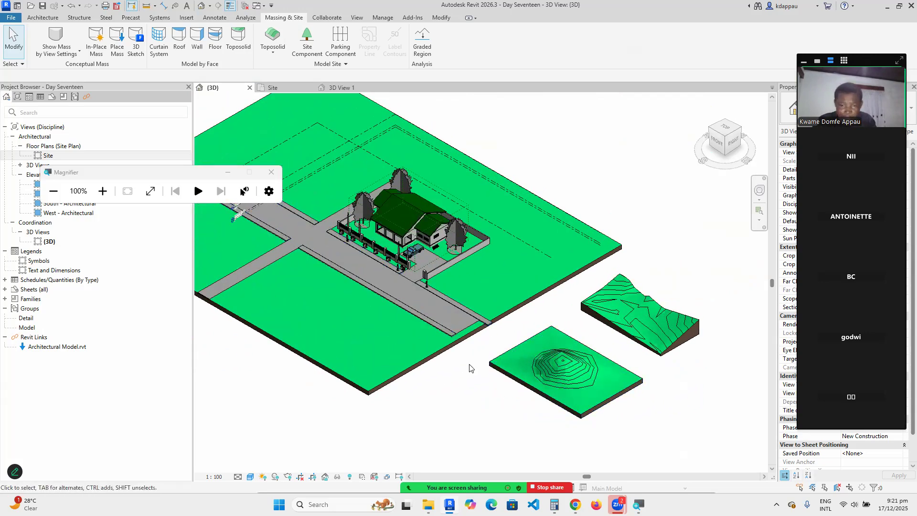
scroll(538, 385, "down", 2)
scroll(576, 389, "up", 1)
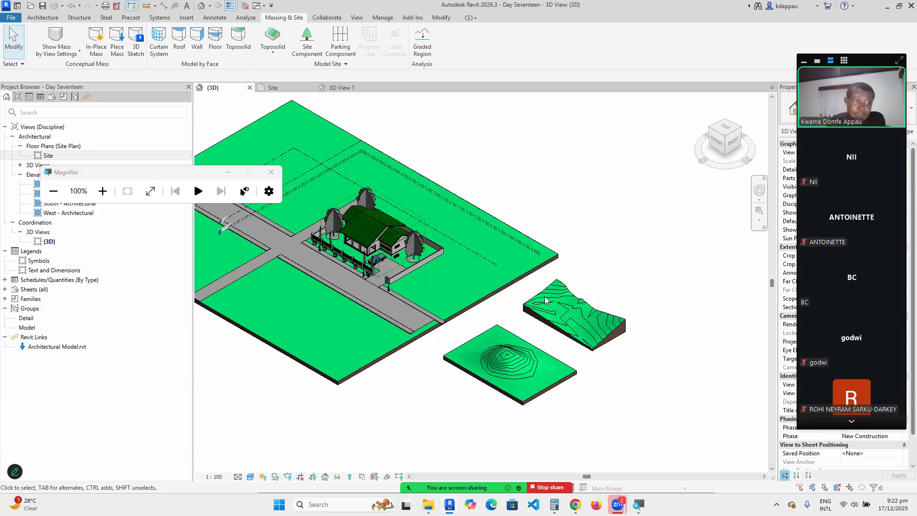
scroll(498, 374, "up", 2)
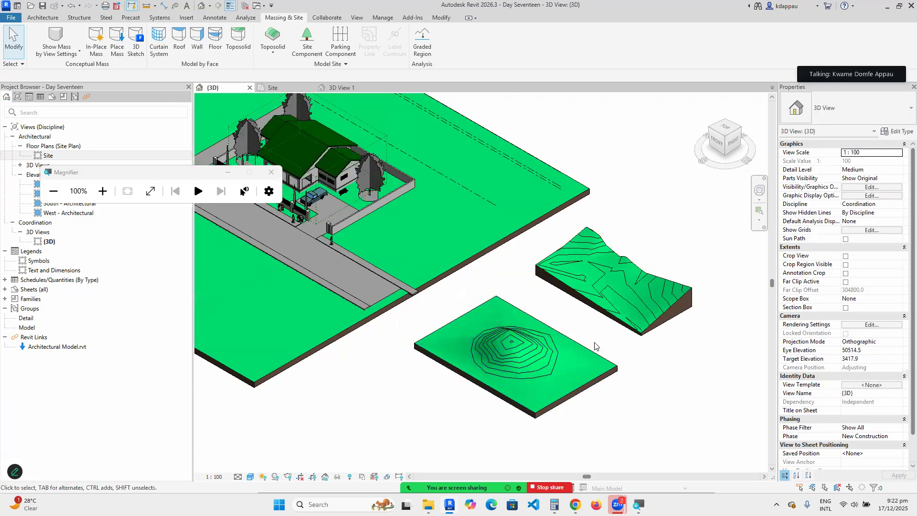
scroll(595, 345, "down", 3)
scroll(358, 182, "up", 4)
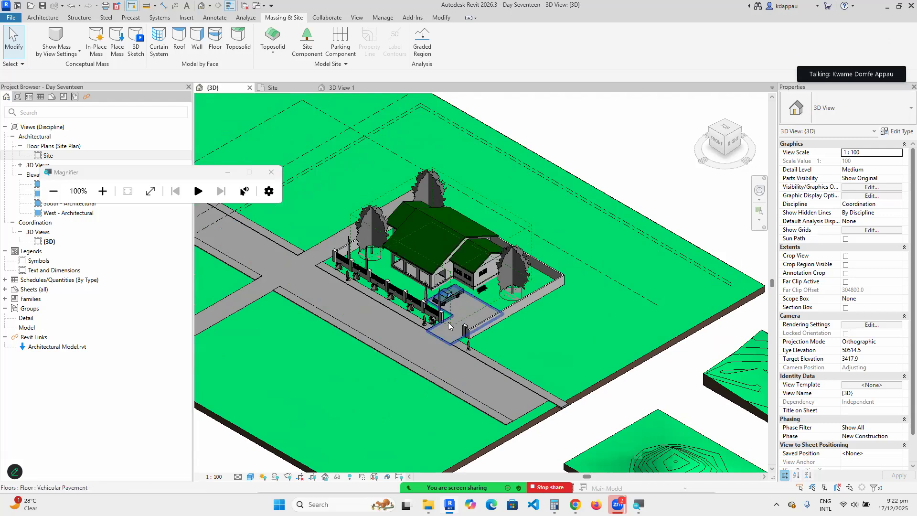
scroll(448, 326, "down", 2)
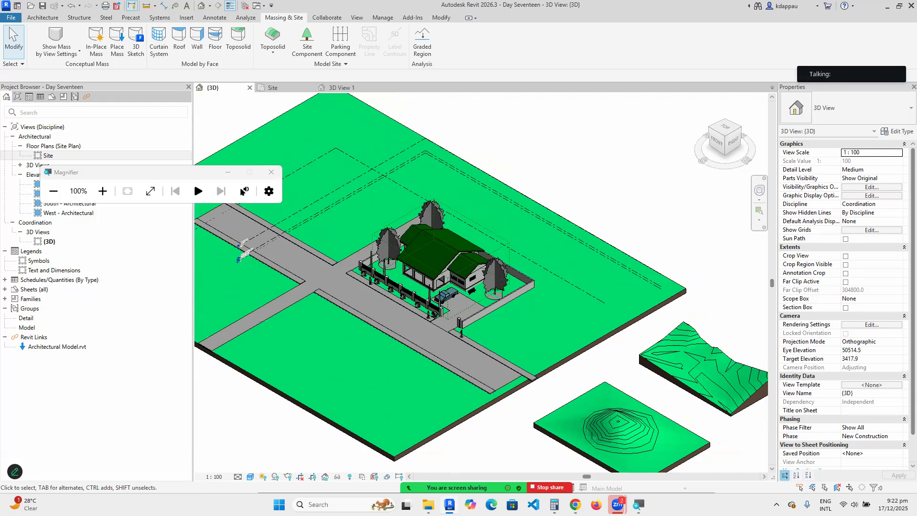
left_click(361, 476)
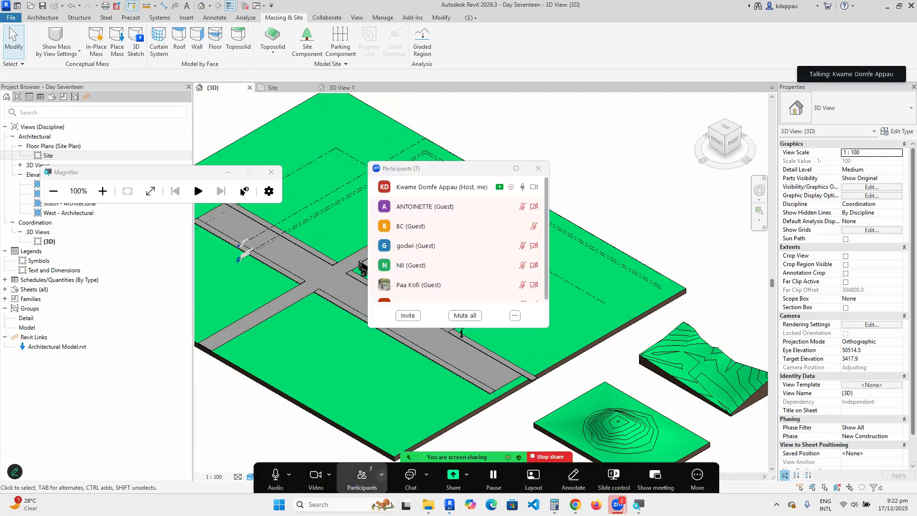
left_click(460, 351)
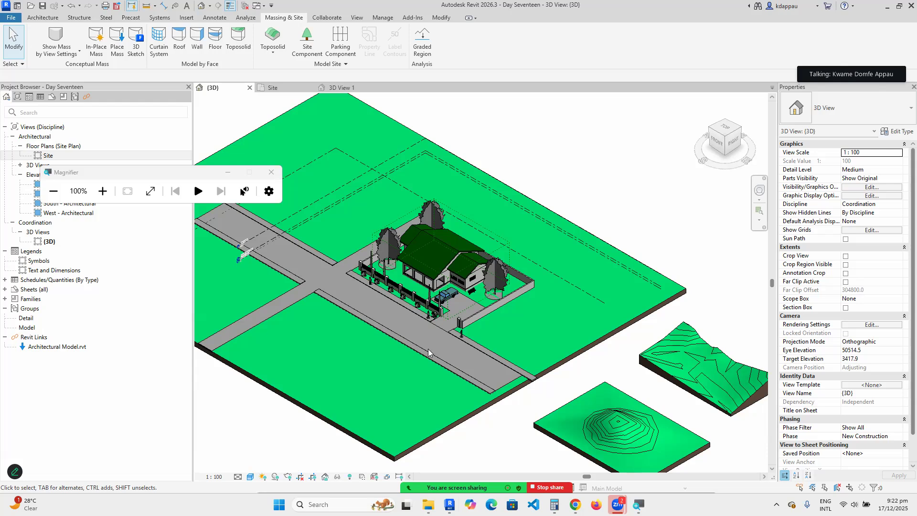
scroll(506, 361, "down", 2)
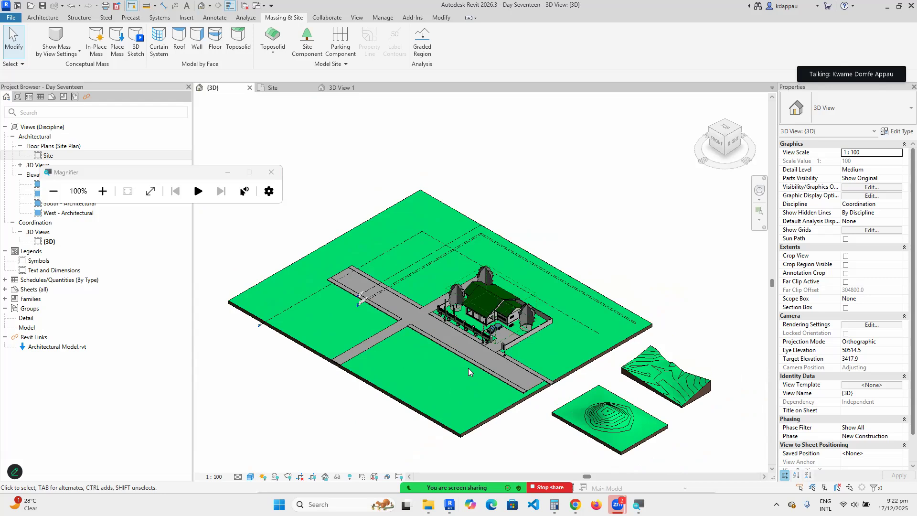
scroll(469, 368, "up", 2)
scroll(442, 375, "down", 2)
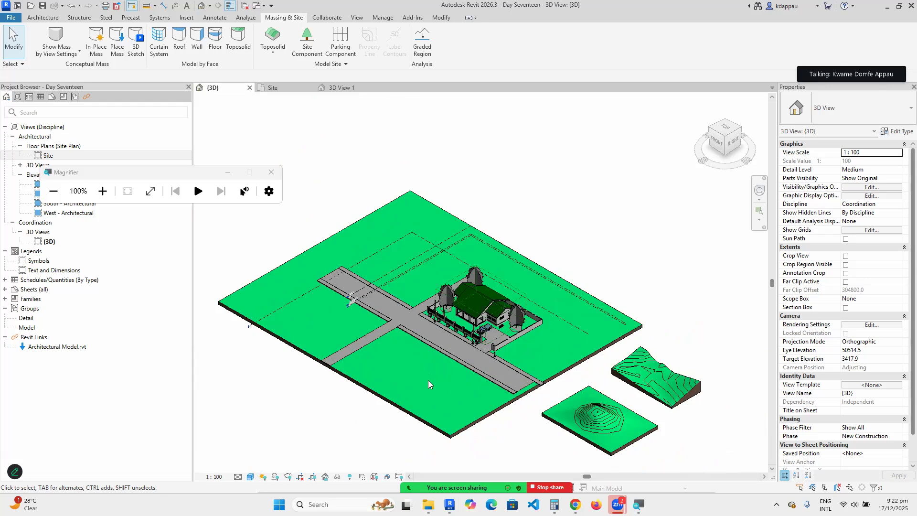
scroll(511, 345, "up", 1)
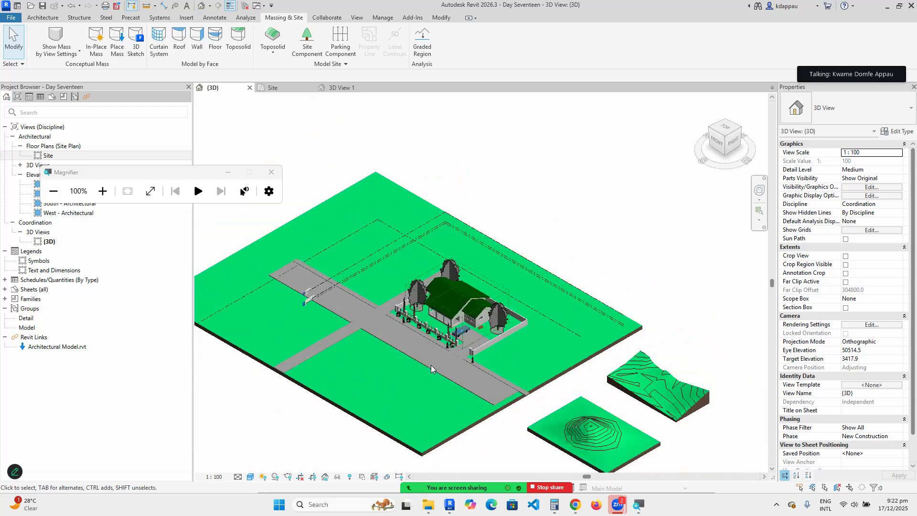
scroll(409, 375, "down", 1)
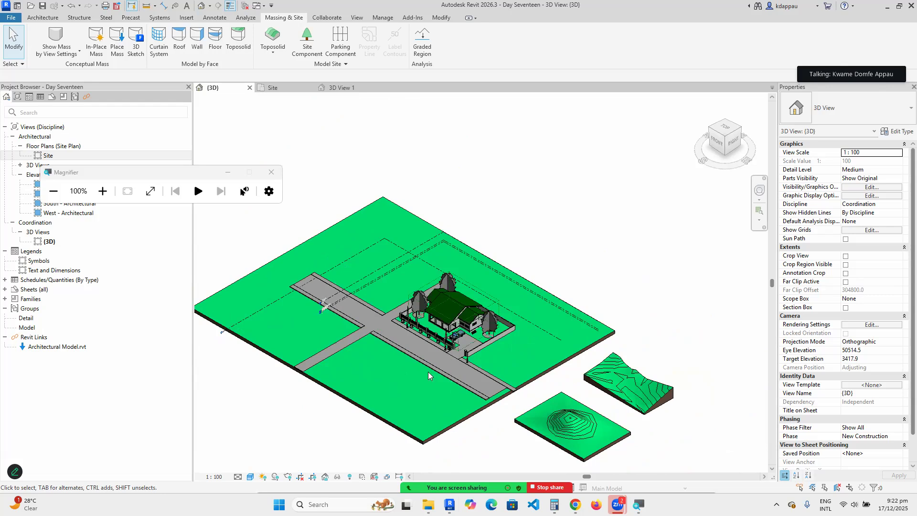
scroll(425, 367, "up", 2)
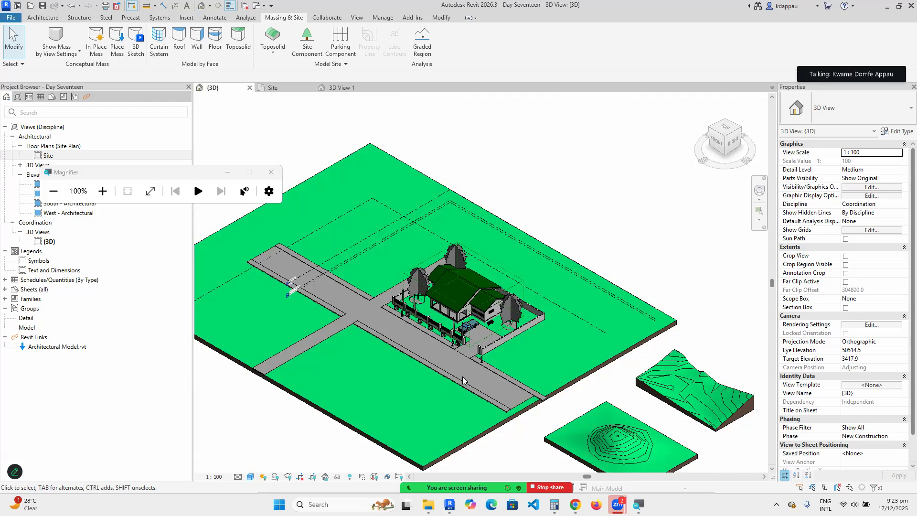
scroll(432, 356, "up", 3)
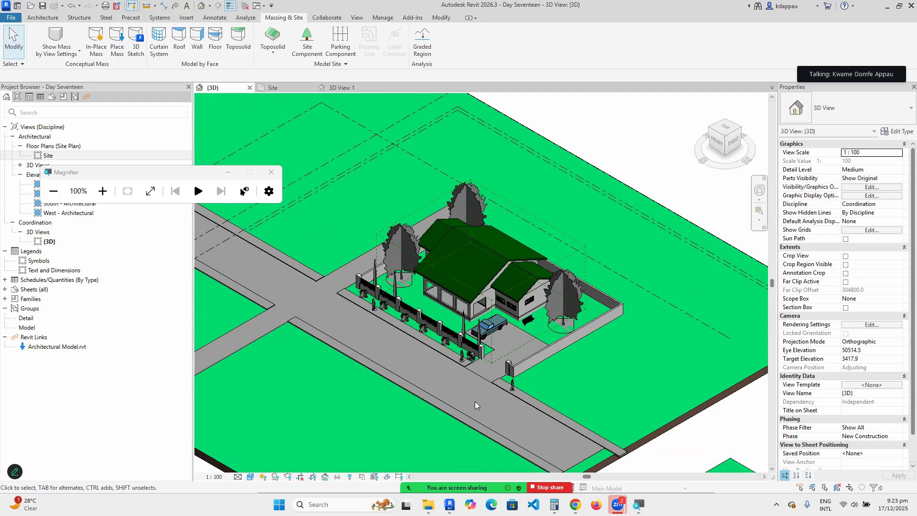
scroll(483, 384, "up", 3)
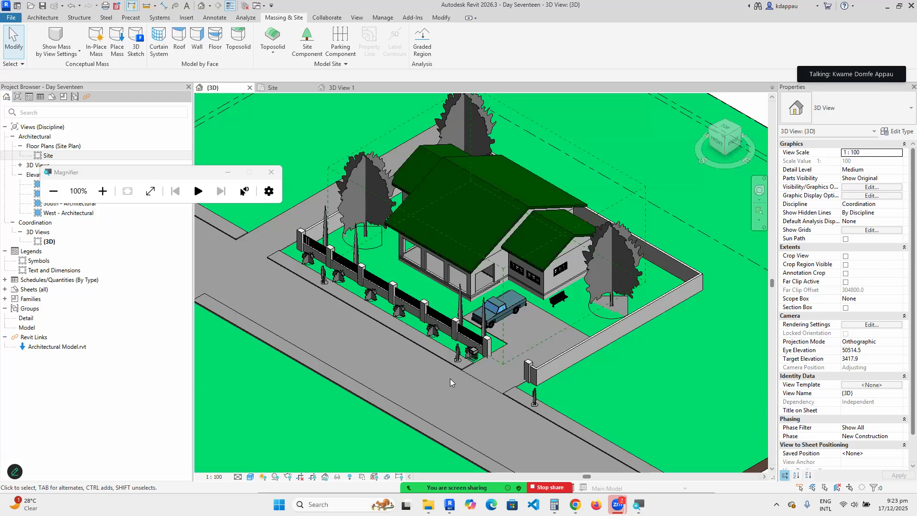
scroll(450, 379, "down", 3)
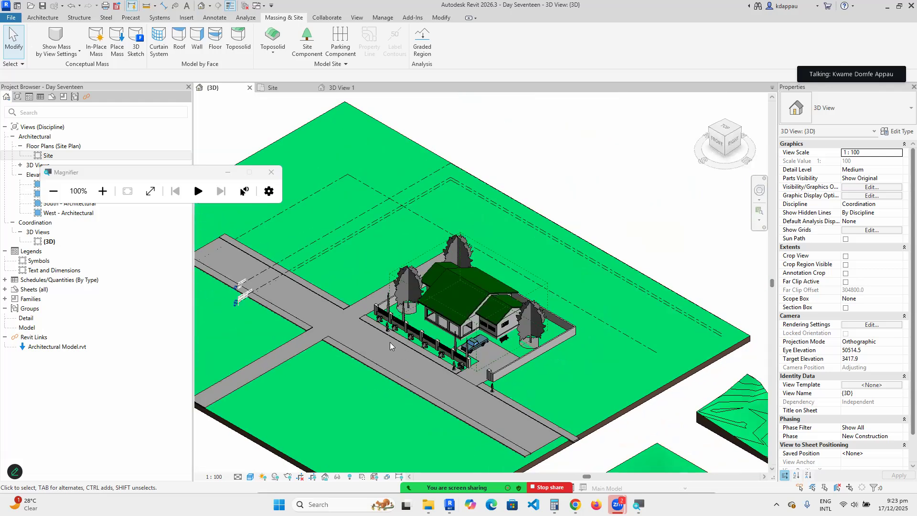
scroll(391, 348, "down", 2)
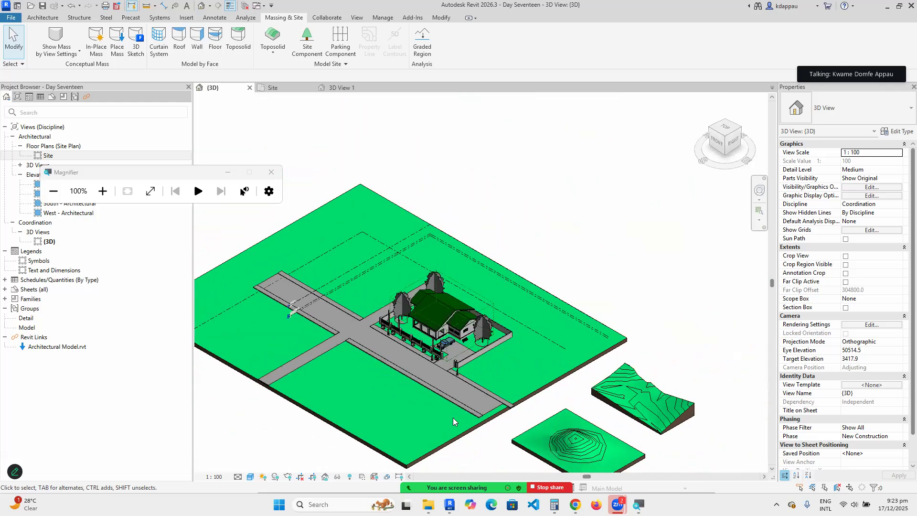
scroll(500, 428, "up", 2)
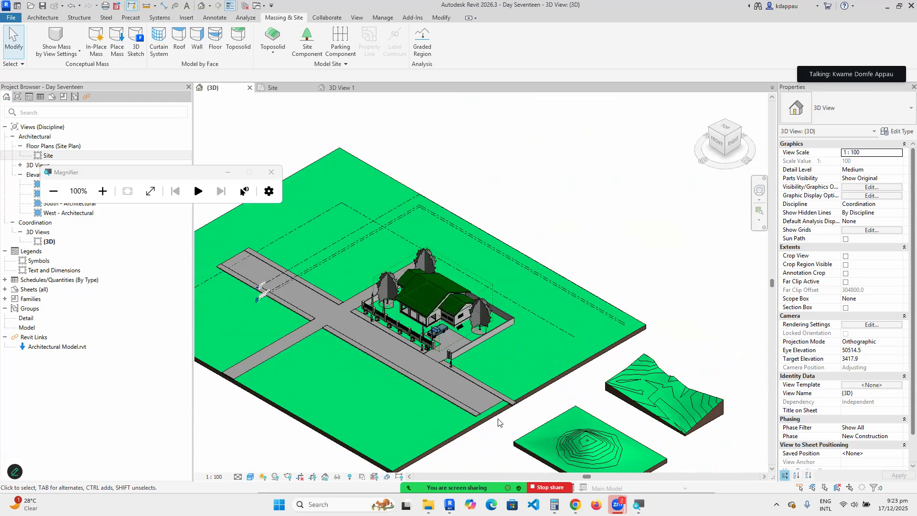
scroll(492, 407, "down", 1)
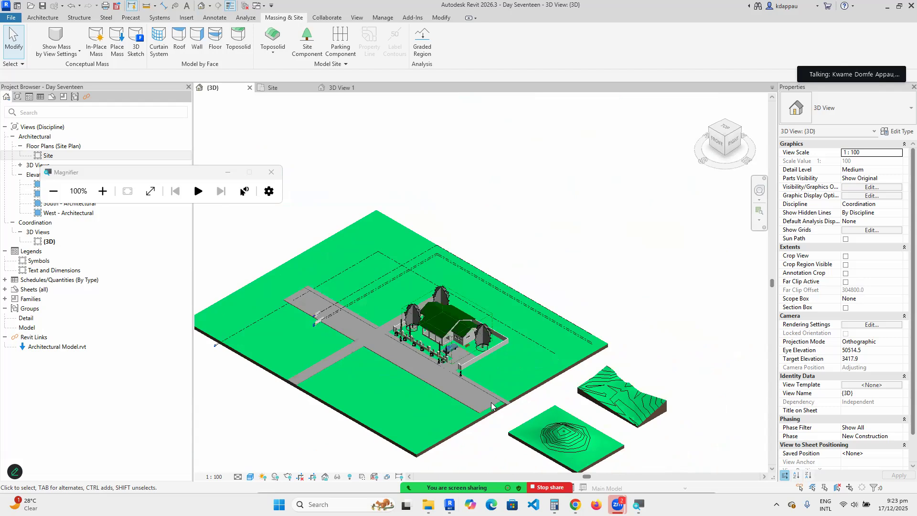
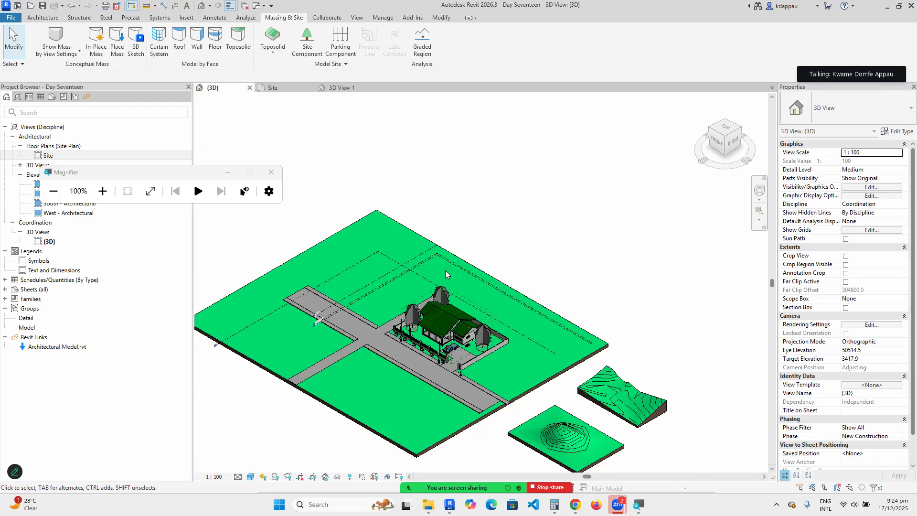
Zoom around the site model, then close inactive views so only {3D} stays open.
scroll(459, 276, "down", 5)
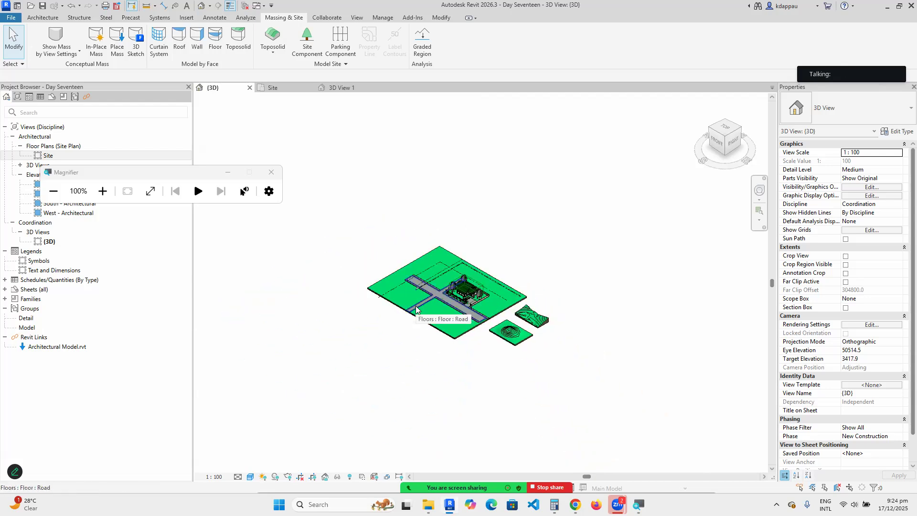
scroll(446, 308, "up", 2)
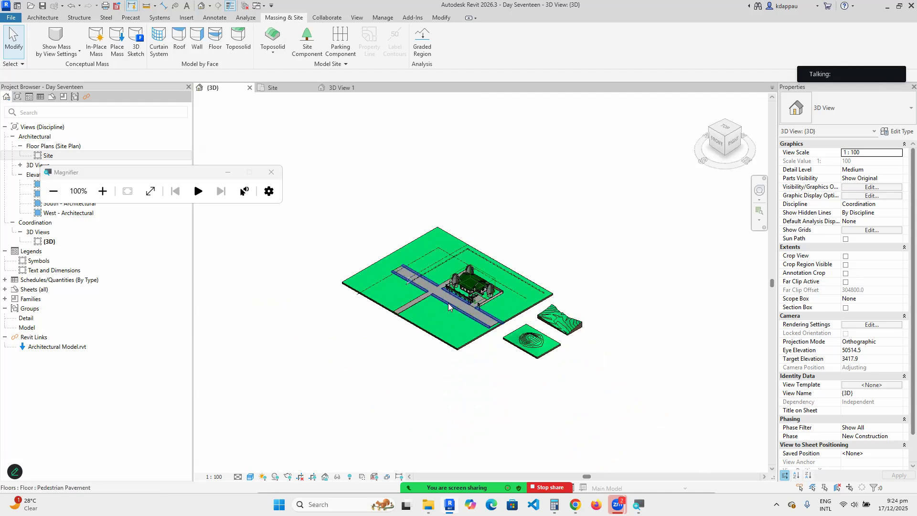
scroll(502, 332, "up", 2)
scroll(560, 336, "up", 2)
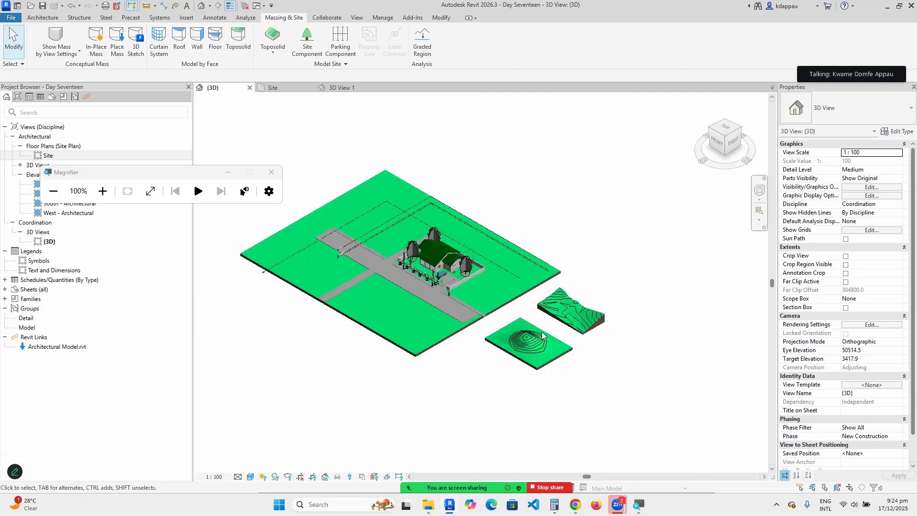
scroll(469, 354, "down", 3)
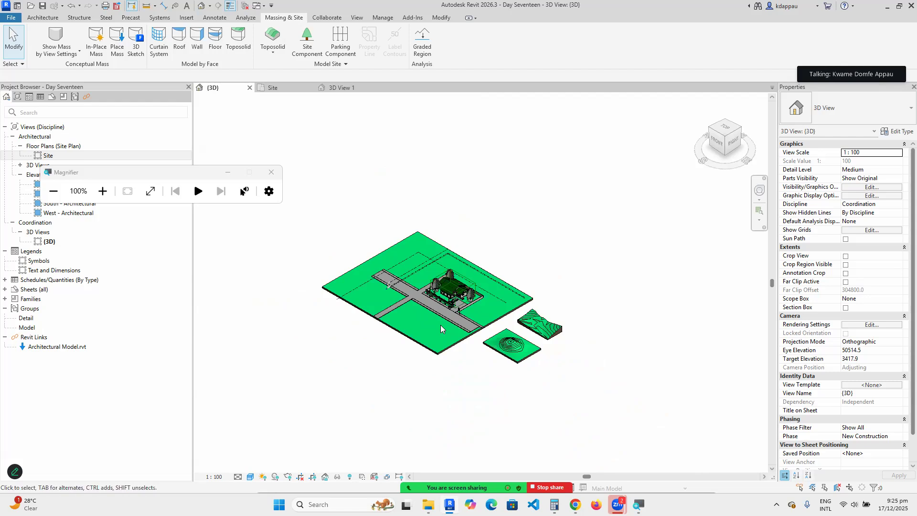
scroll(440, 325, "up", 3)
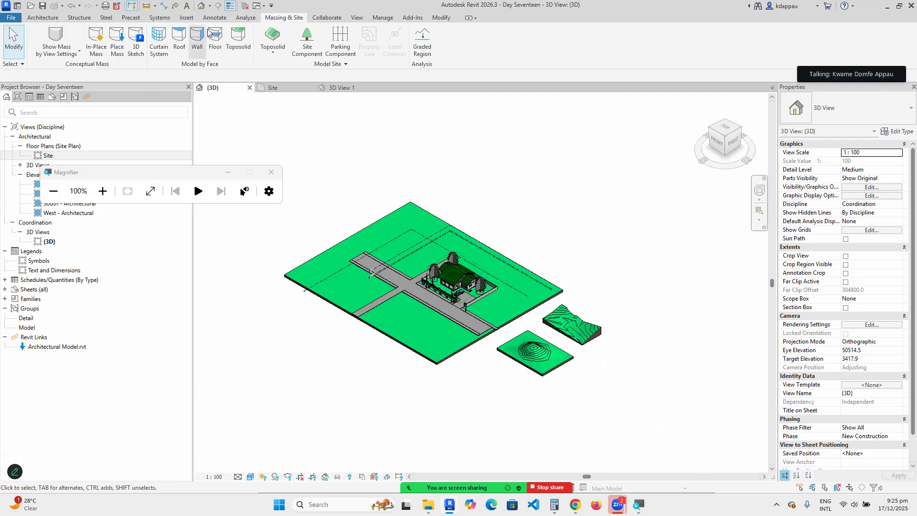
left_click(244, 5)
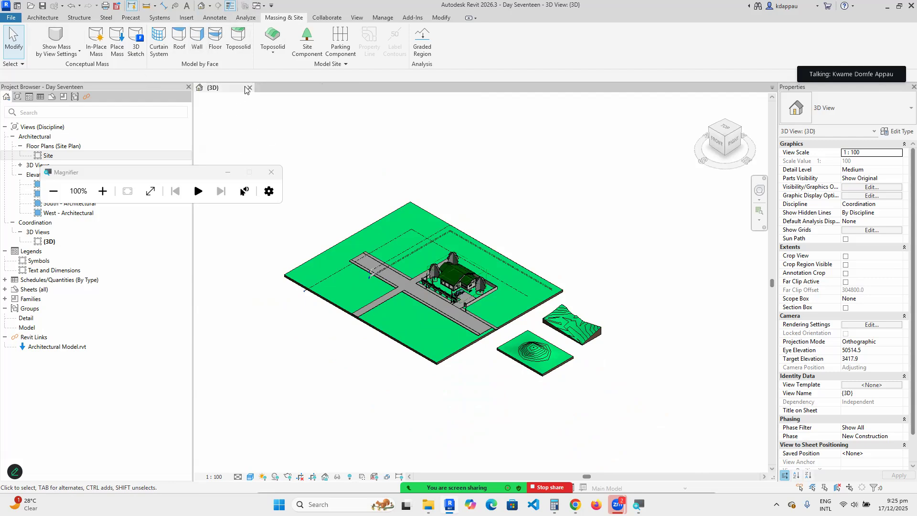
Cancel closing the project and Save As a new project named Day Eighteen-site.rvt.
left_click(249, 88)
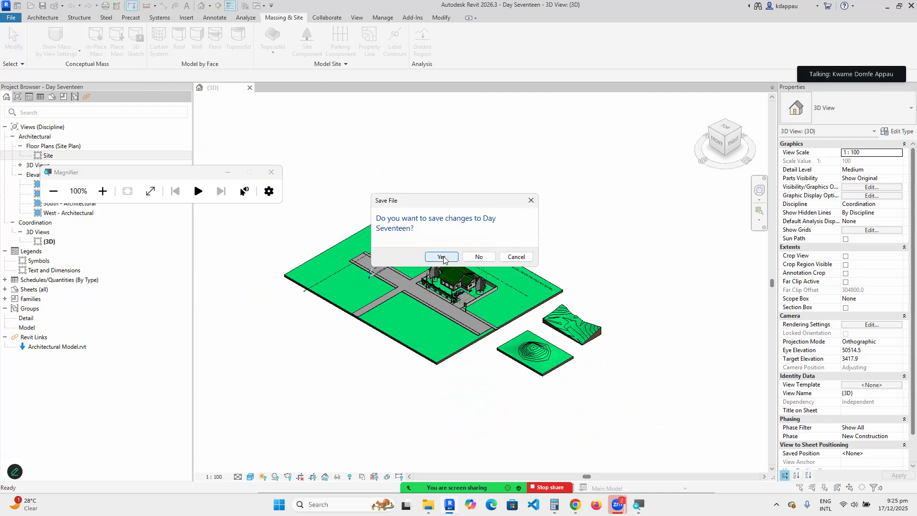
left_click(517, 258)
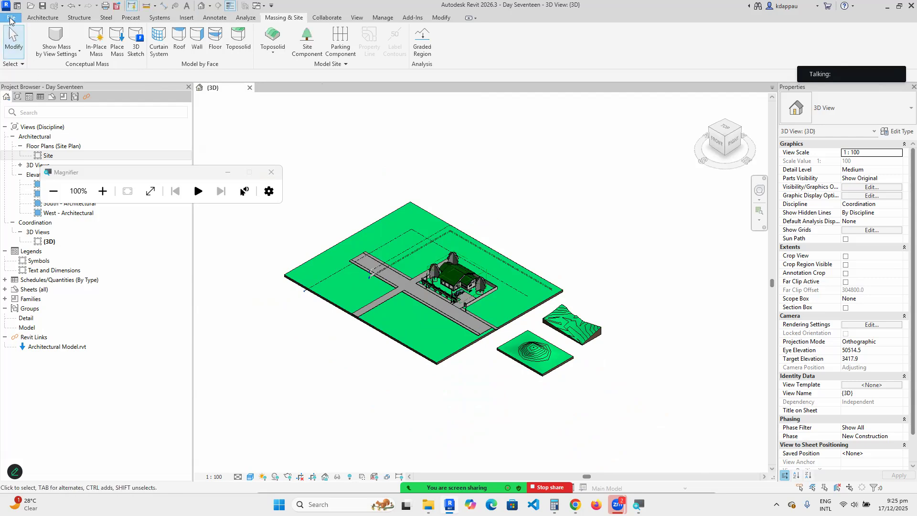
left_click(11, 18)
mouse_move(38, 126)
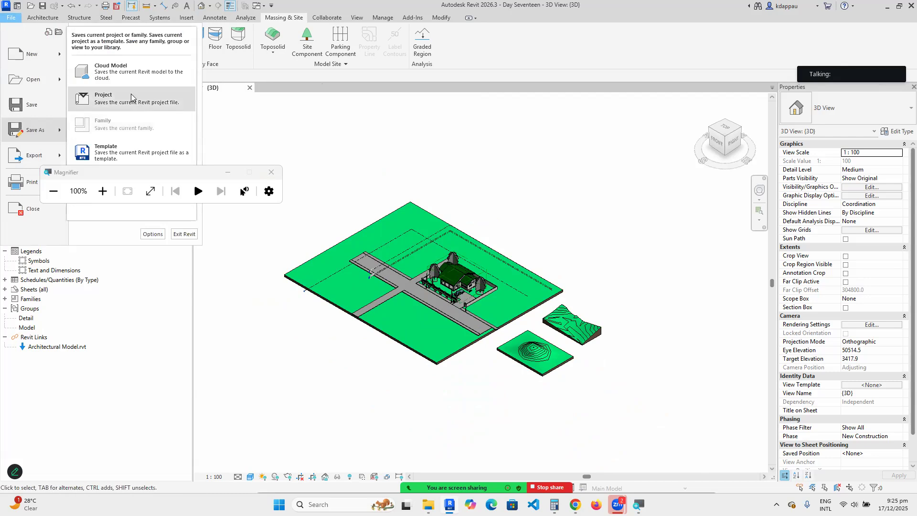
left_click(110, 98)
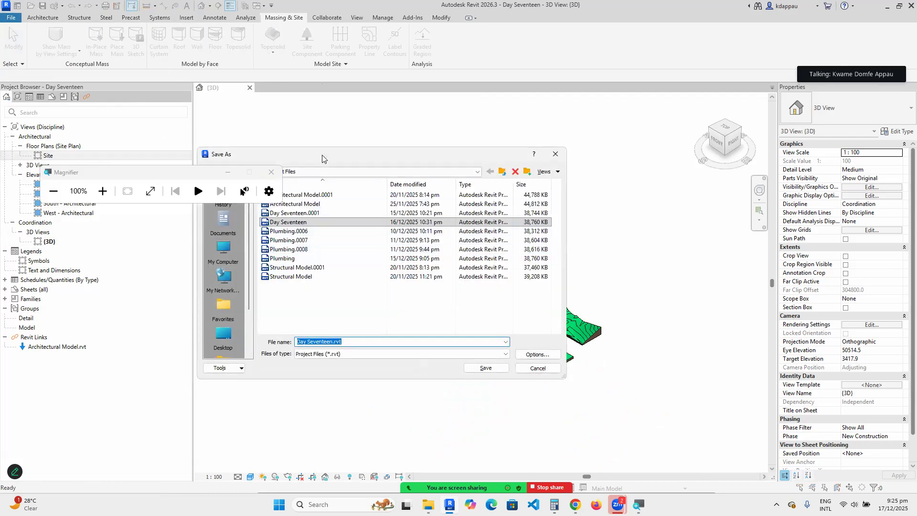
left_click_drag(325, 155, 380, 179)
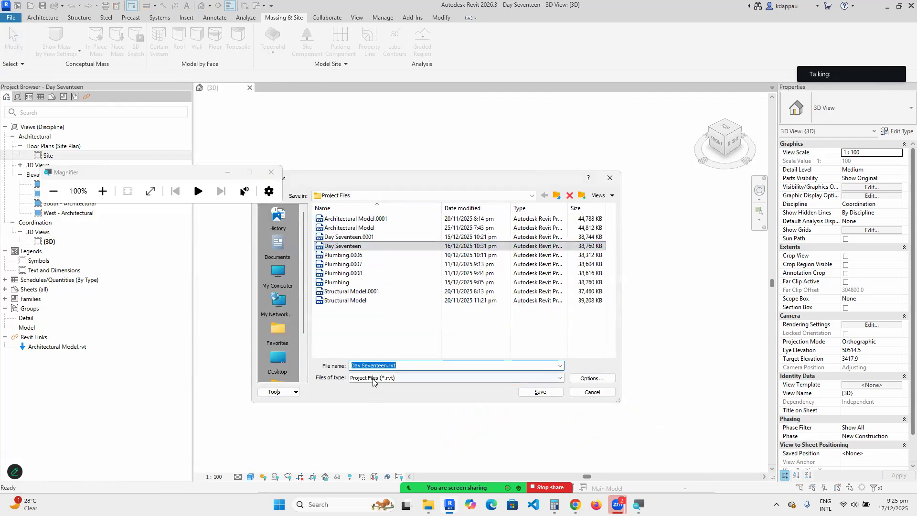
double_click(420, 368)
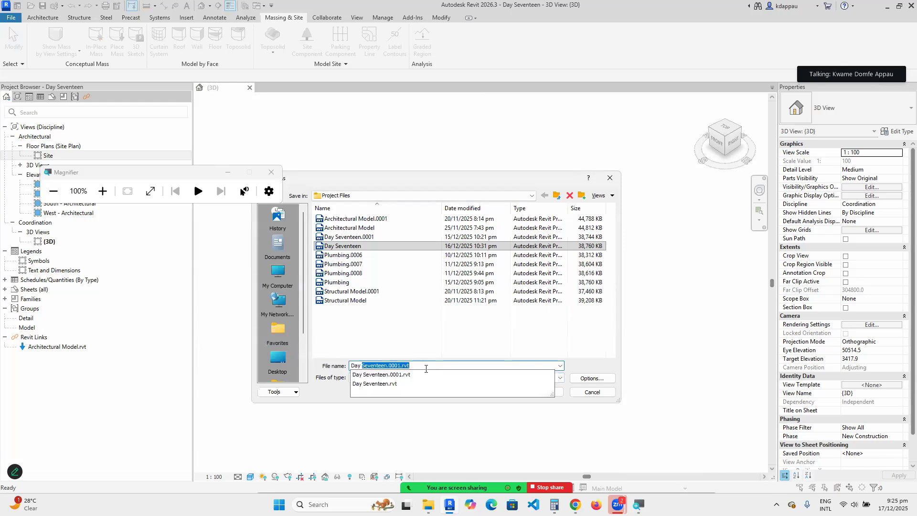
type("Eighteen-site")
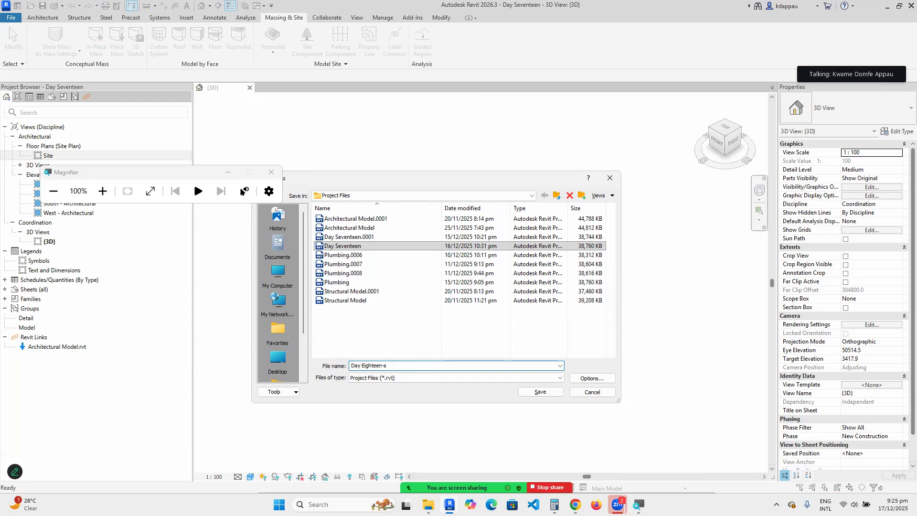
left_click(533, 391)
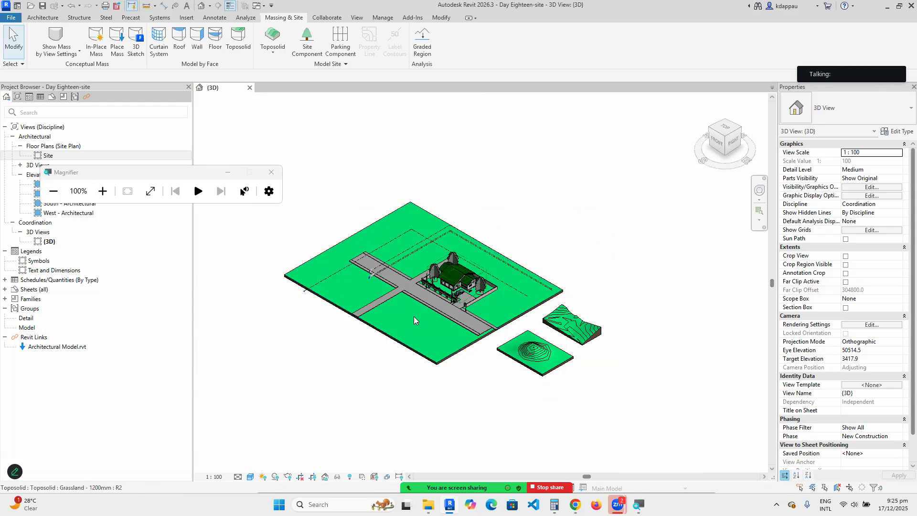
Close the 3D view and create a new project from the Metric Multi-discipline template.
left_click(249, 88)
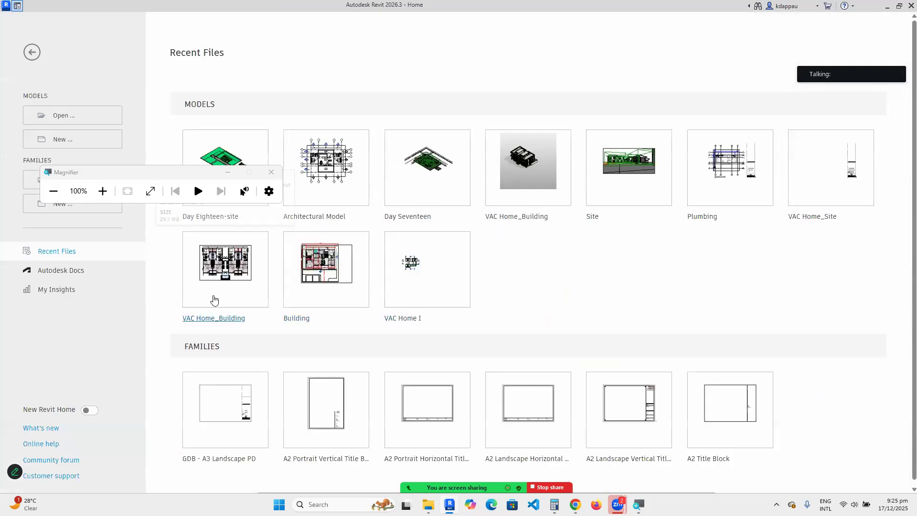
left_click(55, 137)
left_click(448, 232)
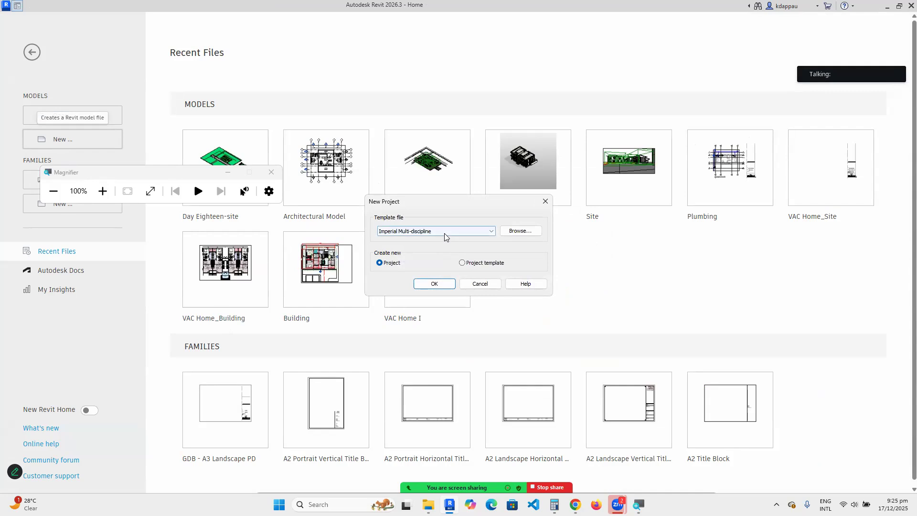
left_click(412, 246)
left_click(412, 231)
left_click(409, 253)
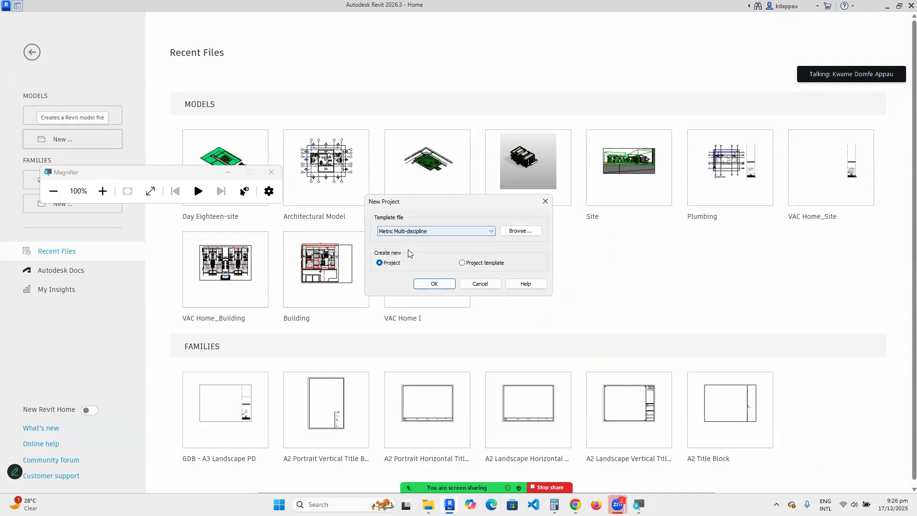
left_click(441, 284)
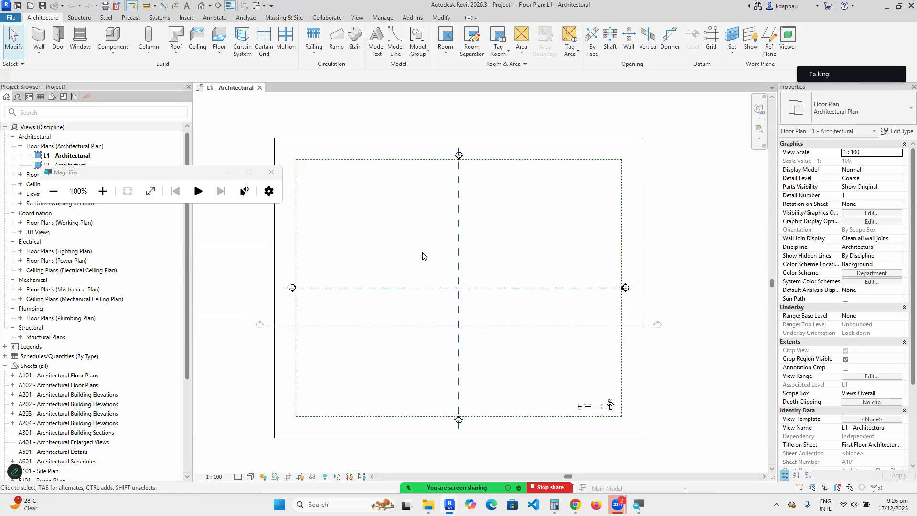
Delete the section, scope box, scale bar and north arrow from the plan.
left_click_drag(422, 253, 321, 102)
left_click(296, 54)
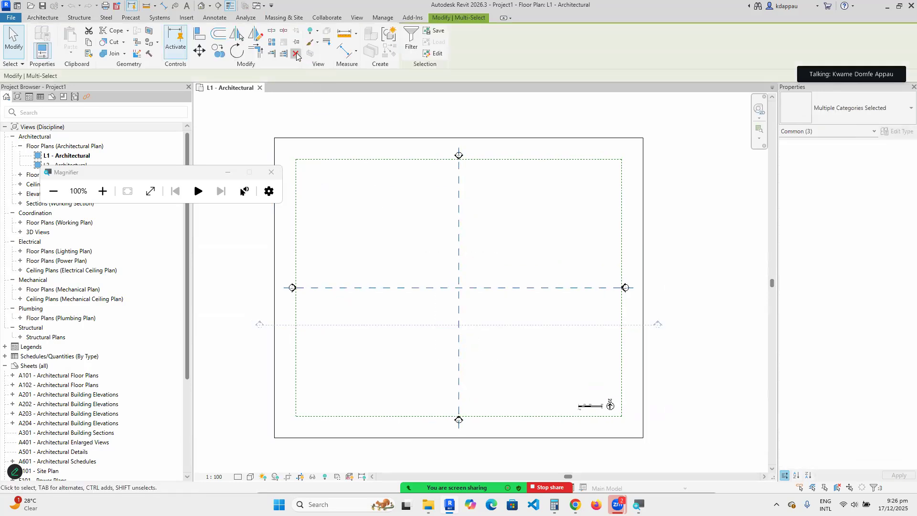
left_click(488, 285)
scroll(468, 326, "down", 3)
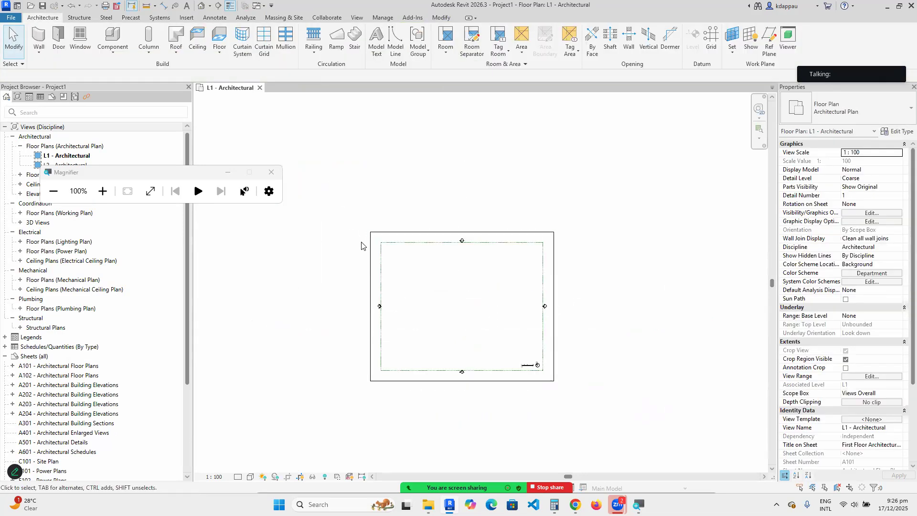
left_click(381, 245)
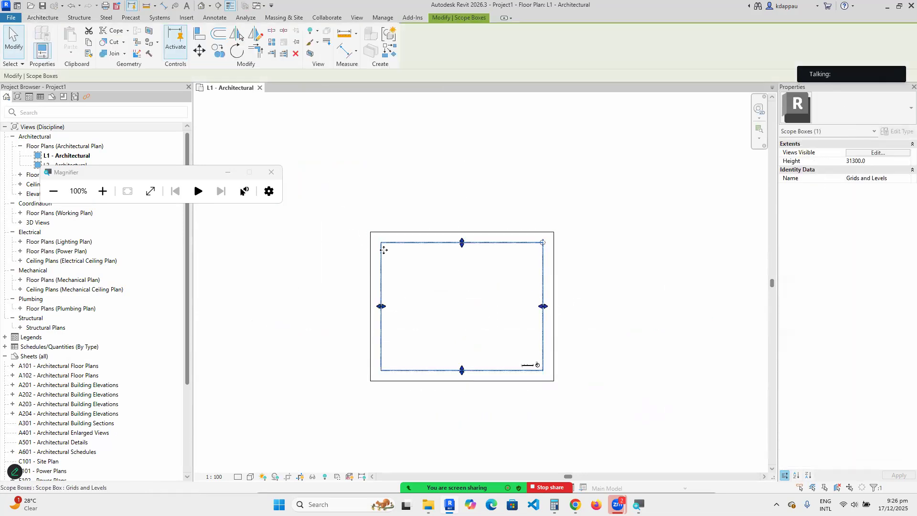
left_click(295, 54)
scroll(527, 350, "up", 3)
scroll(527, 350, "down", 5)
scroll(481, 272, "up", 5)
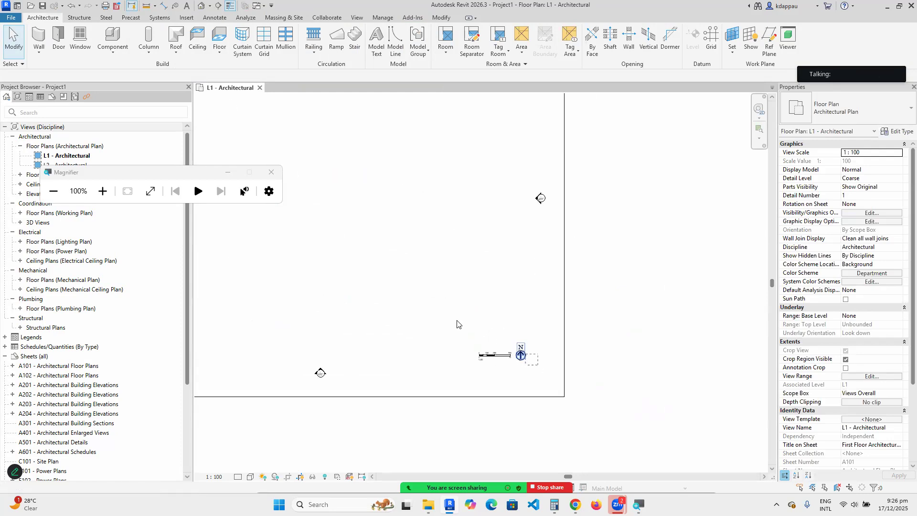
left_click_drag(457, 324, 542, 368)
left_click(296, 54)
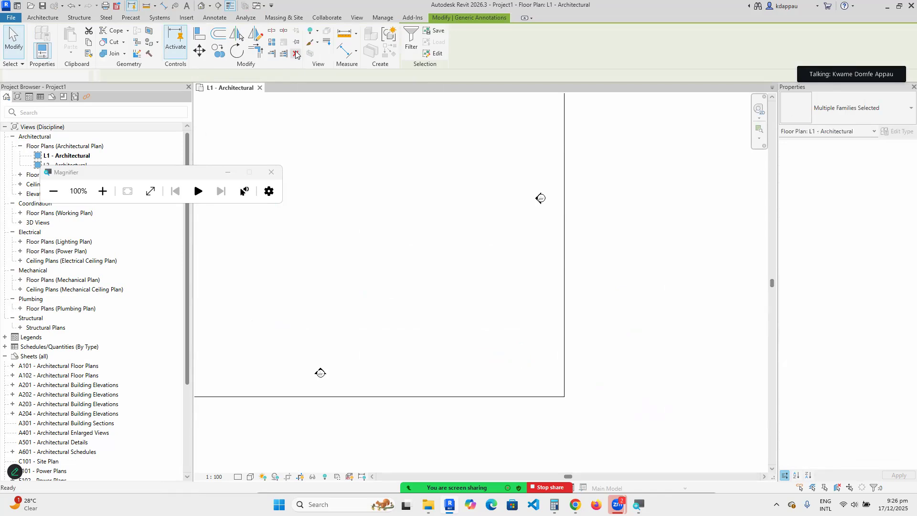
scroll(457, 285, "down", 2)
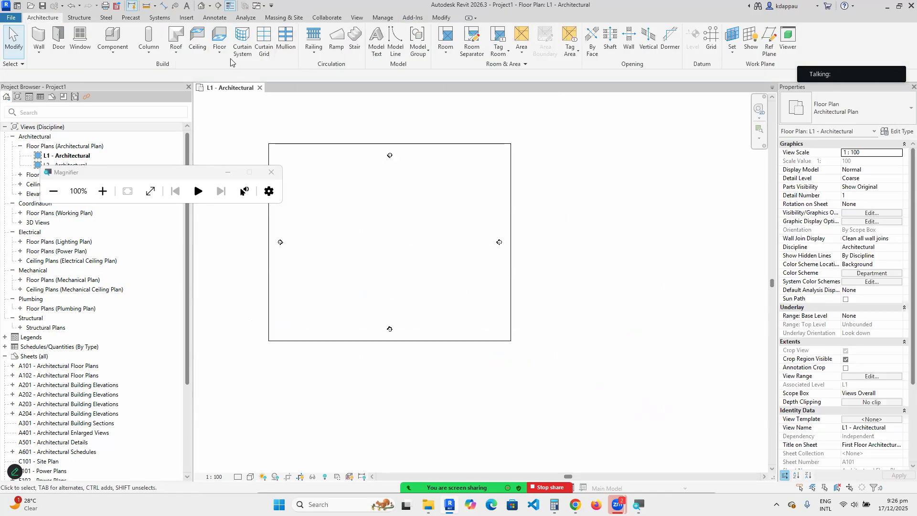
Open the default 3D view and delete its Views Overall scope box.
left_click(202, 6)
scroll(389, 284, "up", 3)
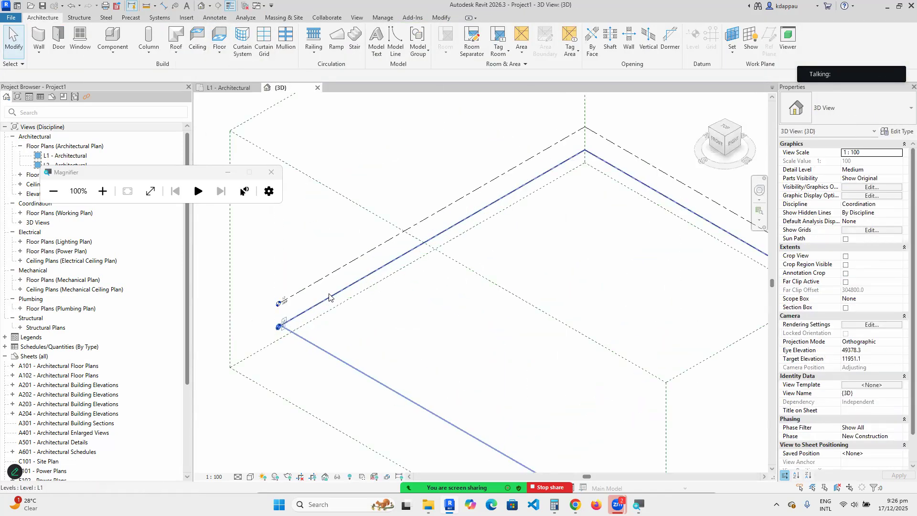
scroll(400, 295, "down", 3)
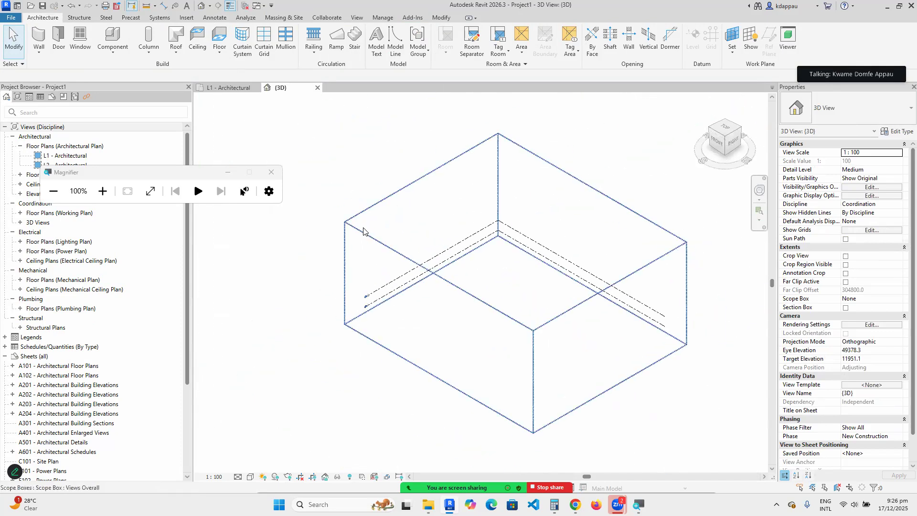
left_click(344, 251)
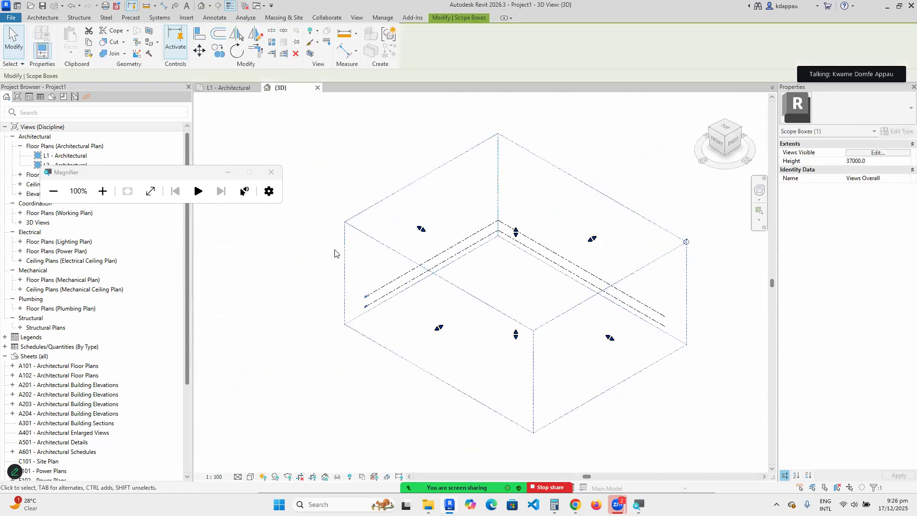
left_click(296, 54)
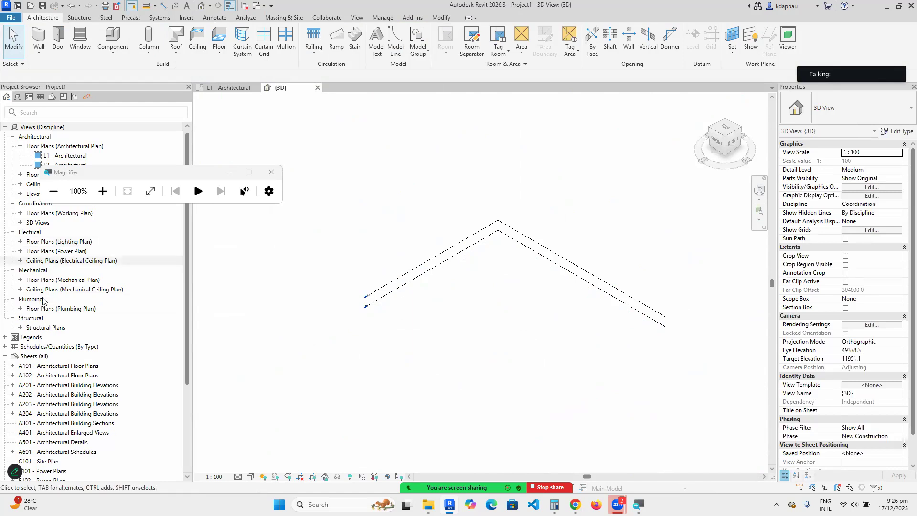
Organise the Project Browser to list all views and expand every group.
left_click(36, 128)
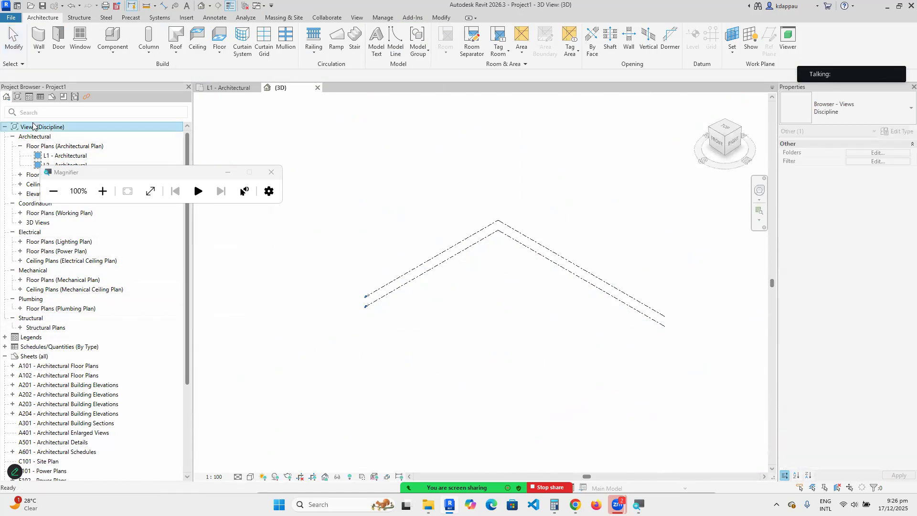
left_click(822, 111)
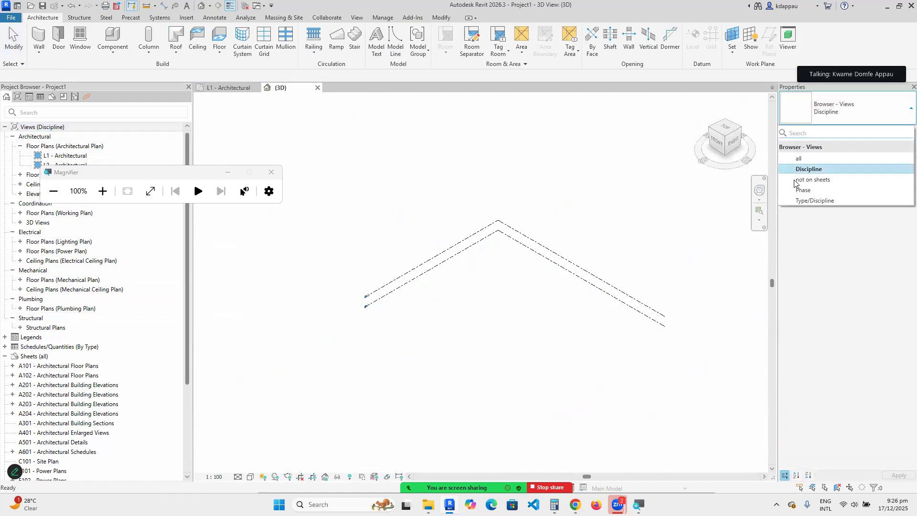
left_click(808, 158)
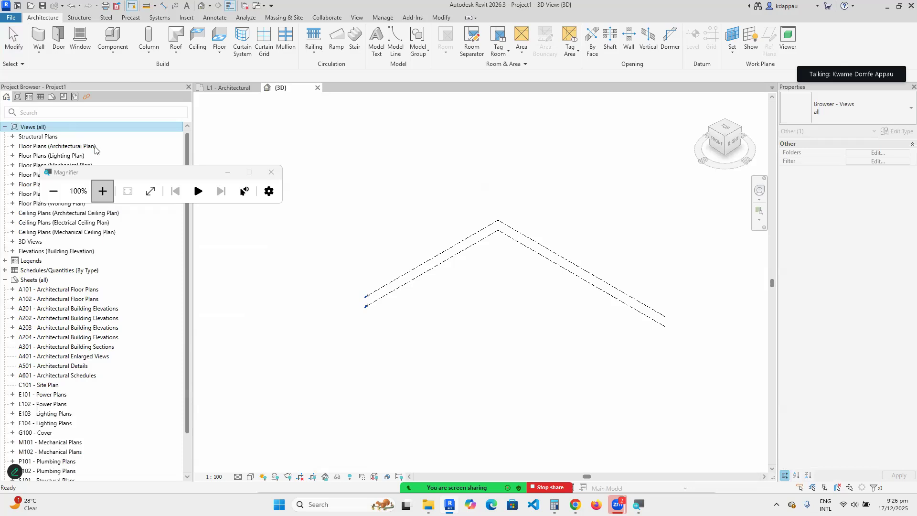
right_click(43, 128)
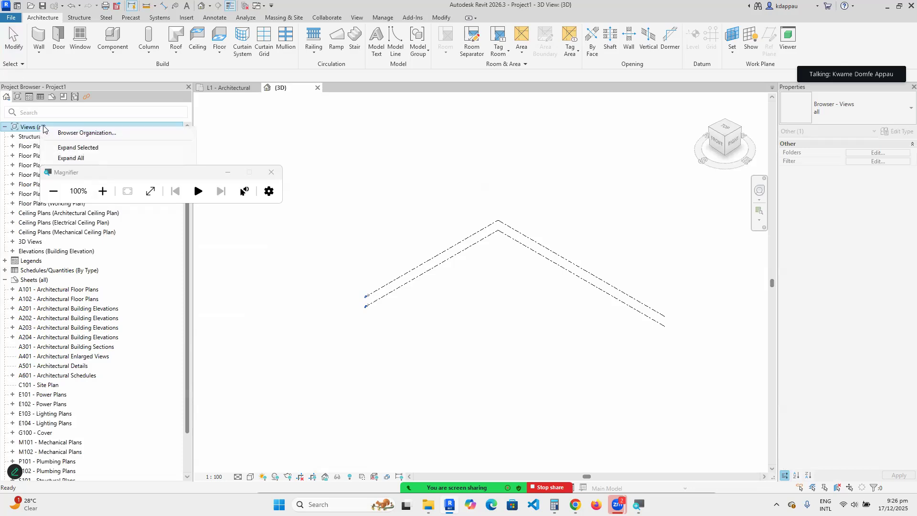
left_click(72, 158)
Delete the ceiling plans, {3D} view and L2 - Architectural plan, dismissing the warning.
scroll(85, 376, "down", 3)
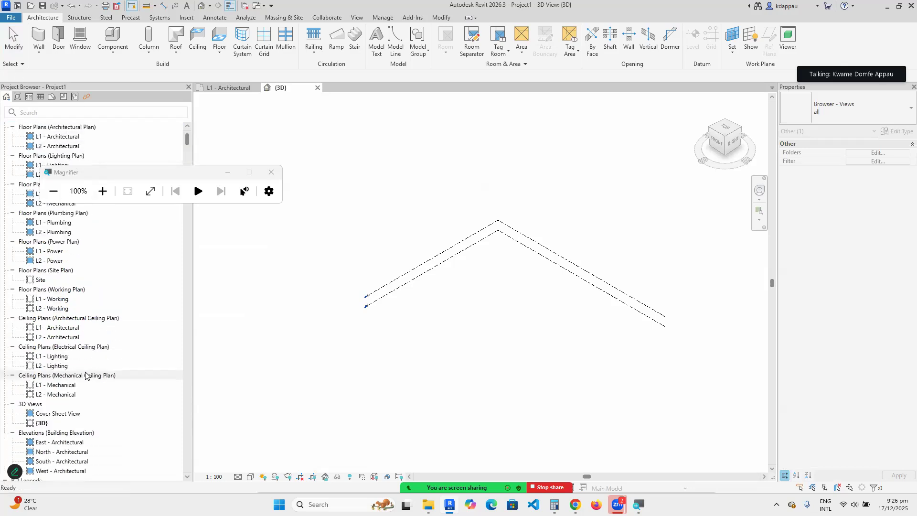
left_click(54, 356)
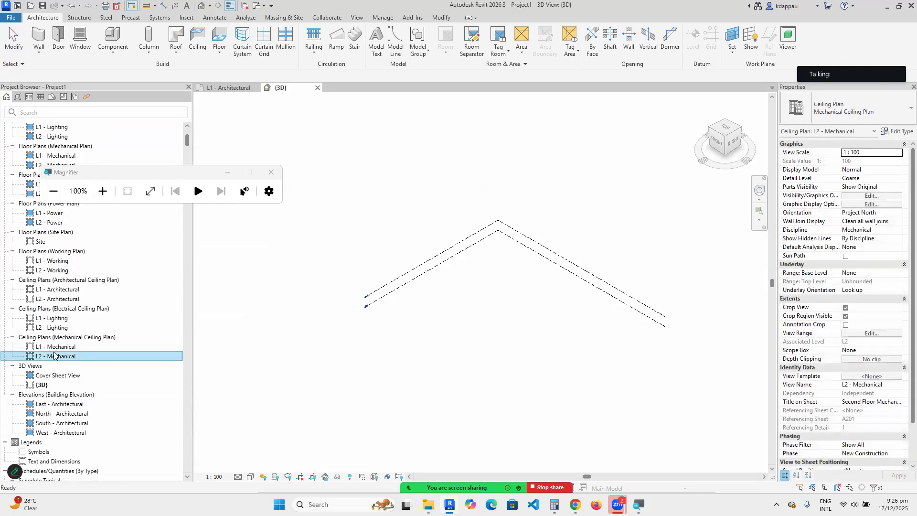
scroll(45, 363, "down", 1)
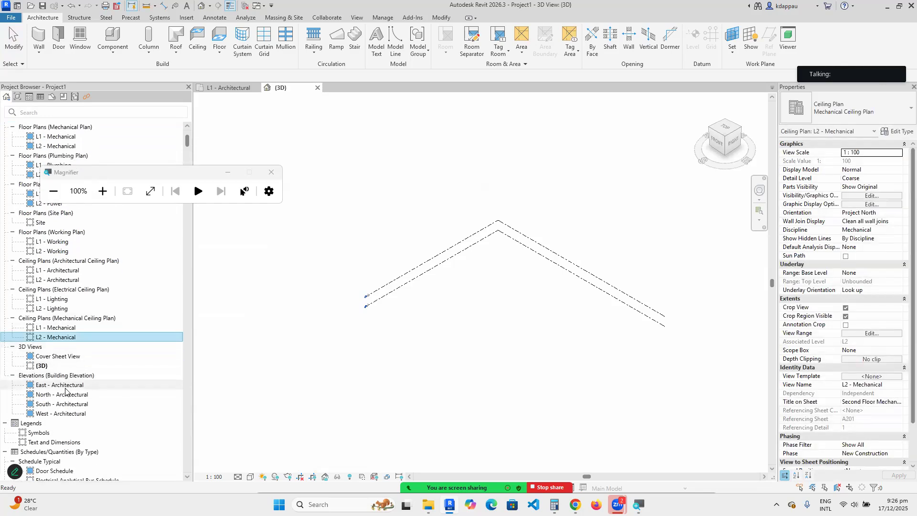
left_click(42, 367)
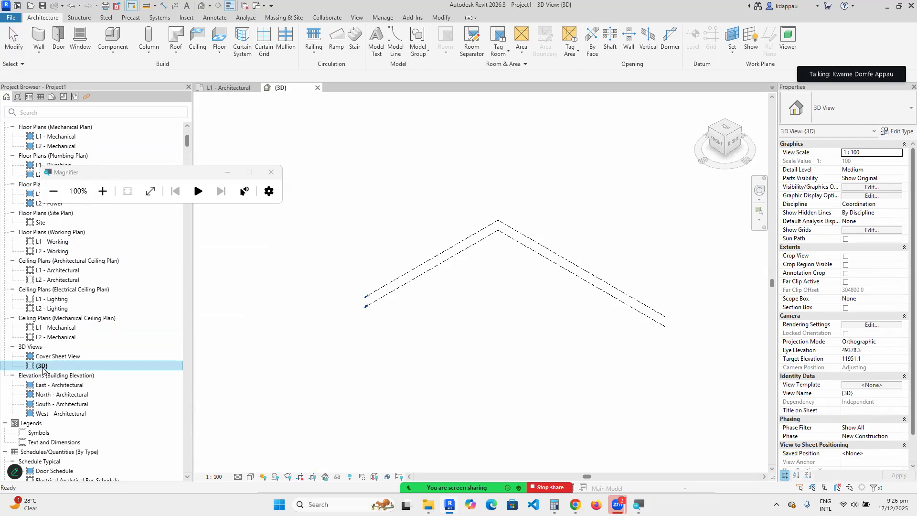
key("Delete")
key("Delete")
key("Delete")
key("Delete")
key("Delete")
key("Delete")
key("Delete")
key("Delete")
key("Delete")
key("Delete")
key("Delete")
key("Delete")
key("Delete")
key("Delete")
key("Delete")
key("Delete")
key("Delete")
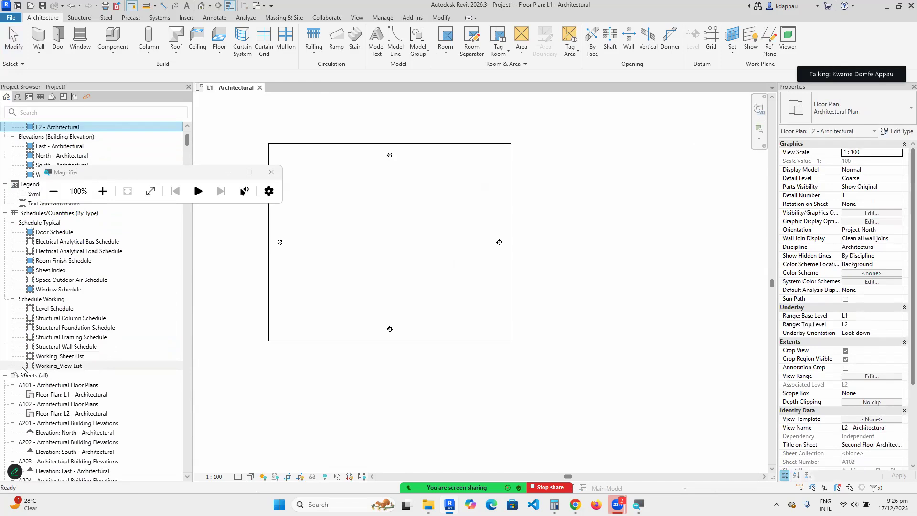
key("Delete")
key("Delete")
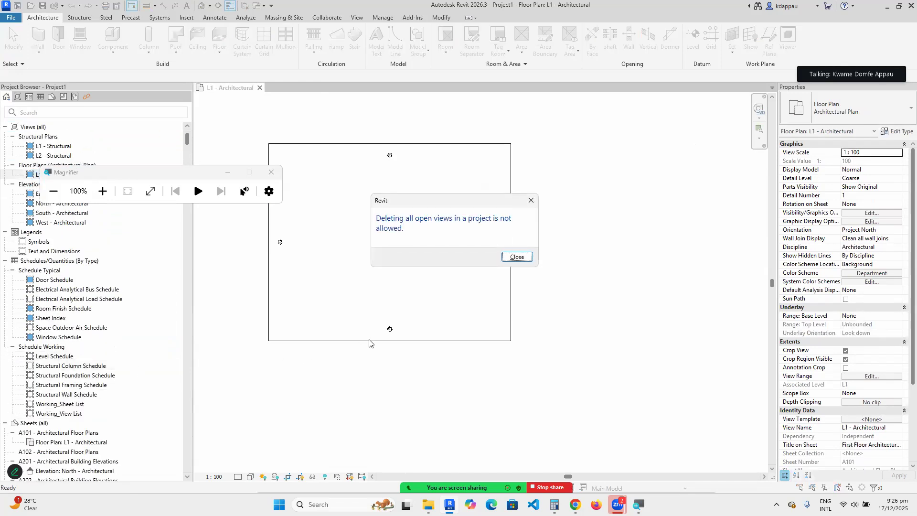
left_click(508, 258)
Delete the L2 - Structural plan view, leaving L1 - Architectural and the elevations.
left_click(53, 156)
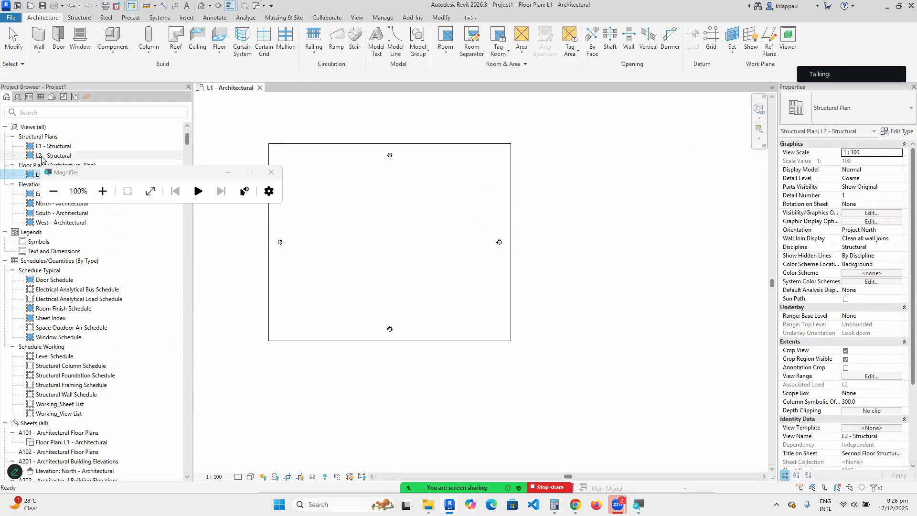
key("Delete")
key("Delete")
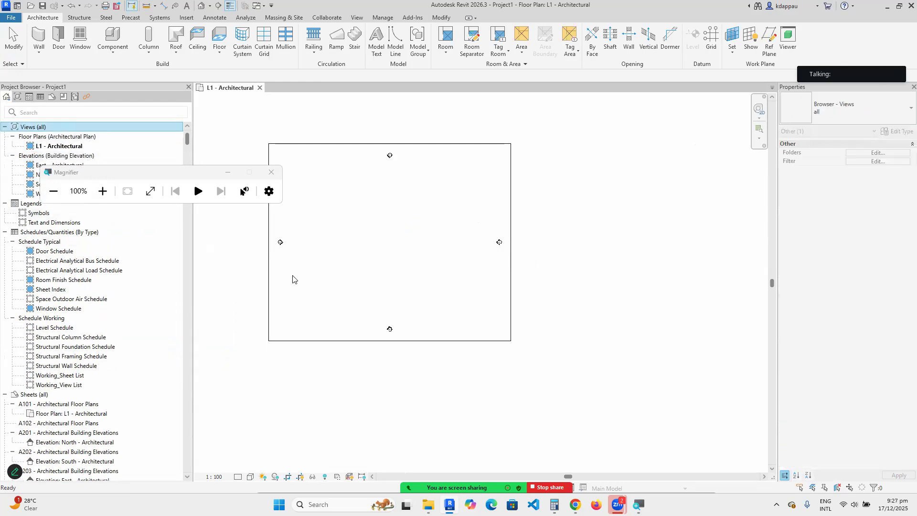
left_click(370, 277)
scroll(390, 279, "down", 2)
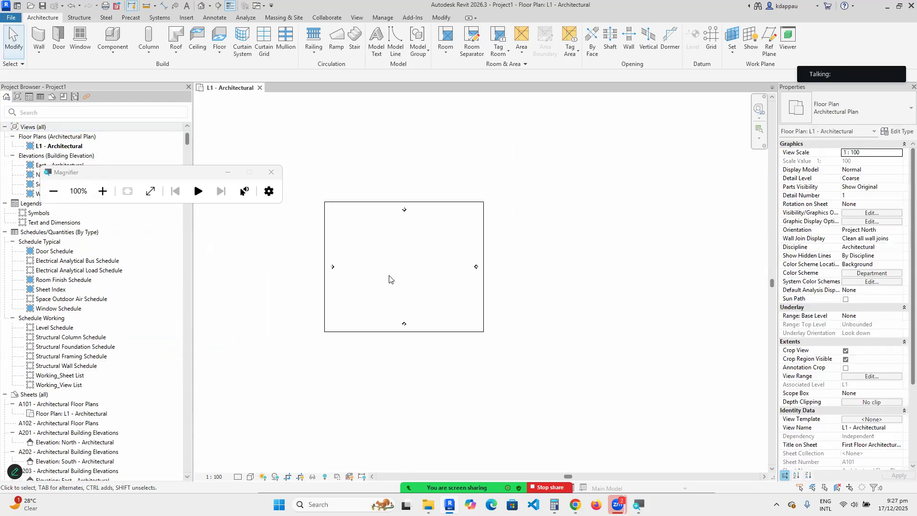
left_click(228, 172)
scroll(289, 200, "up", 2)
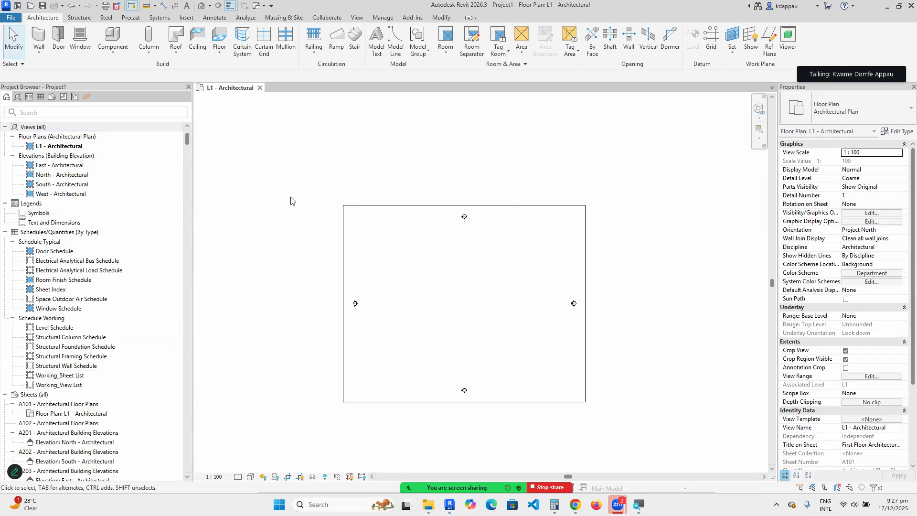
scroll(484, 310, "up", 1)
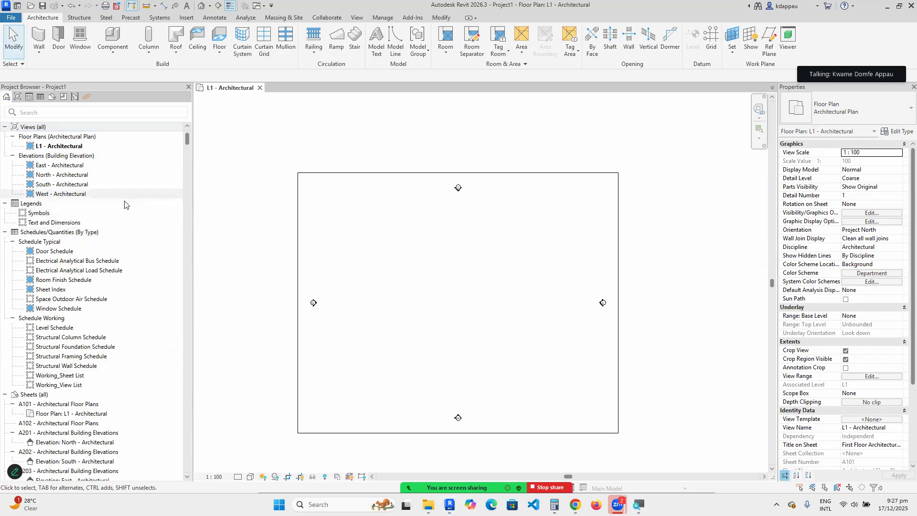
Shorten the L1 - Architectural view name to L1 using Rename in the Project Browser.
left_click(61, 146)
right_click(61, 146)
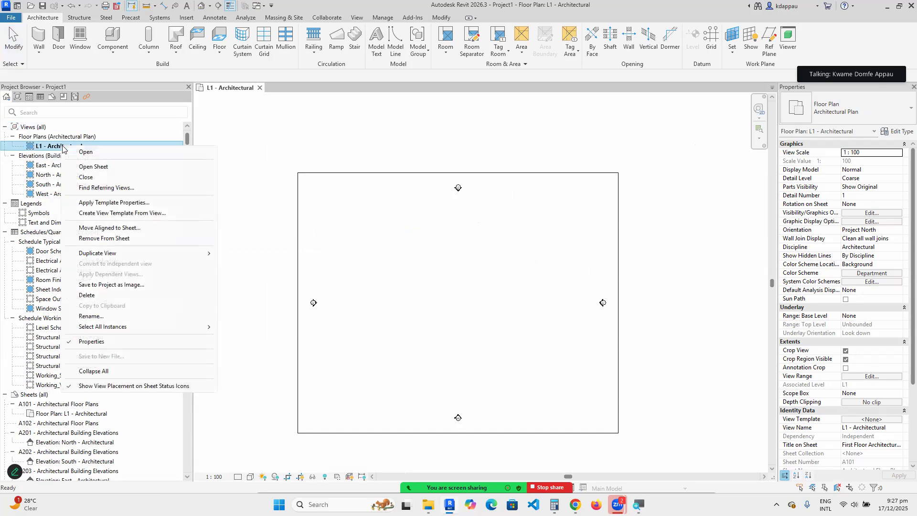
left_click(90, 316)
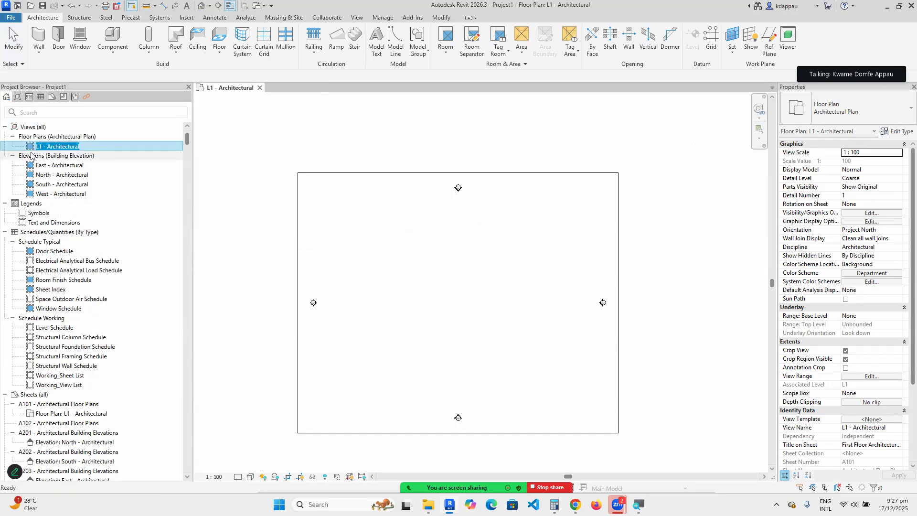
left_click(80, 149)
key("BackSpace")
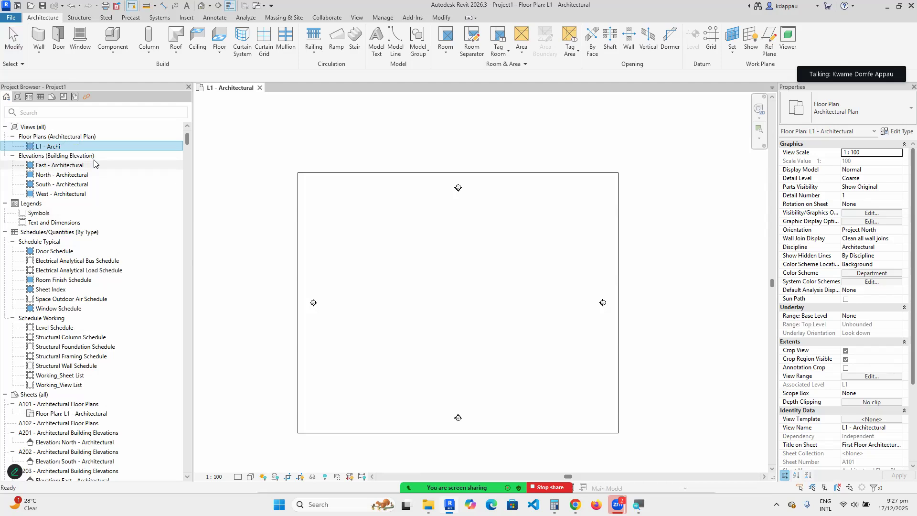
key("BackSpace")
key("Return")
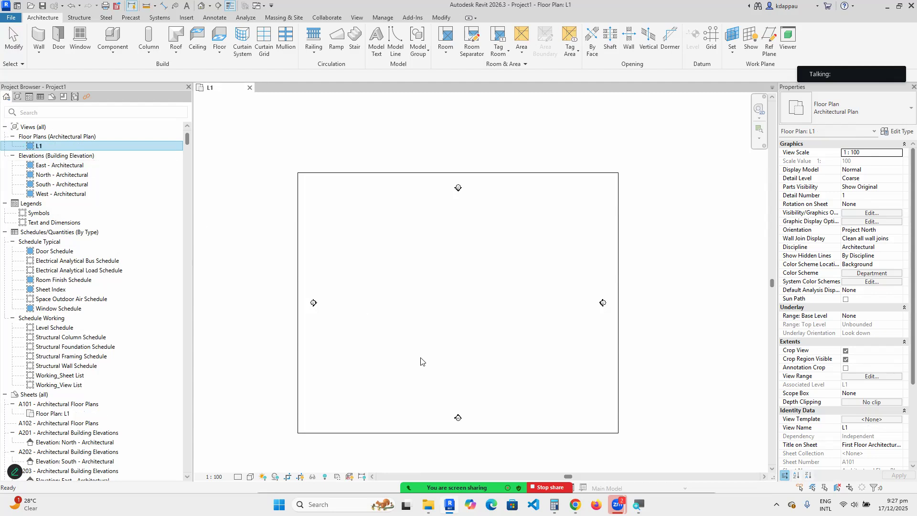
left_click(428, 309)
scroll(401, 285, "down", 2)
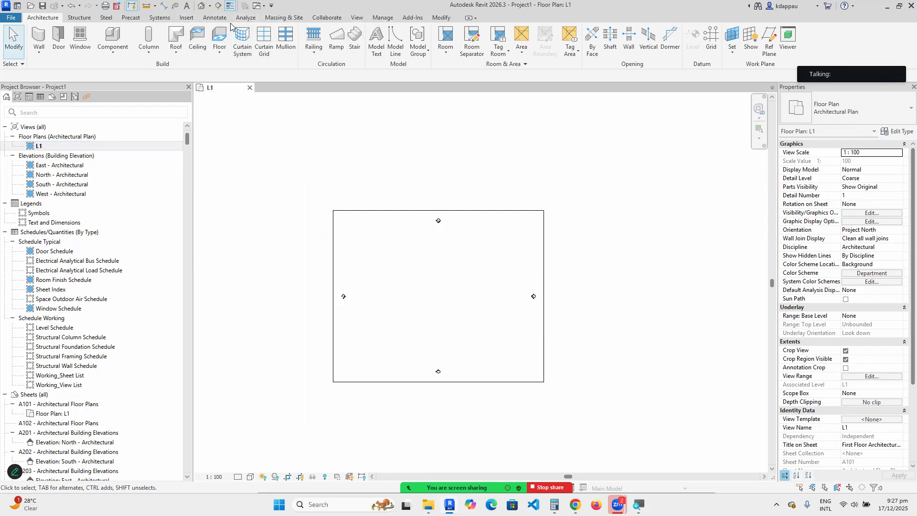
Start the Duct tool and keep the Rectangular Duct Radius Elbows / Tees type, 300 × 300 mm.
left_click(160, 18)
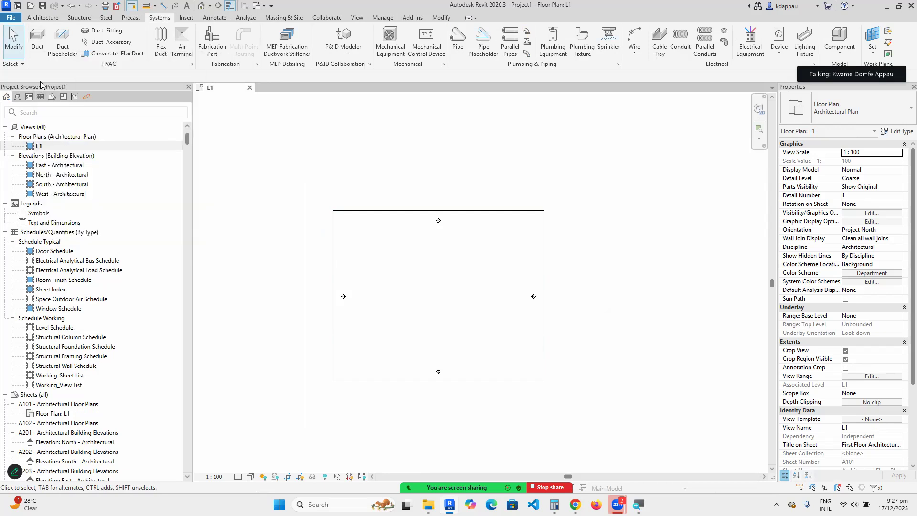
left_click(35, 46)
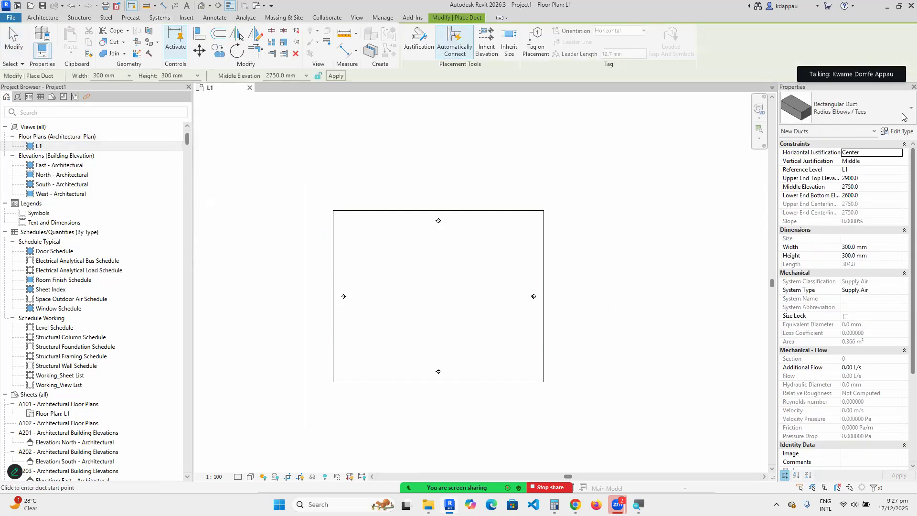
left_click(836, 109)
scroll(828, 281, "up", 1)
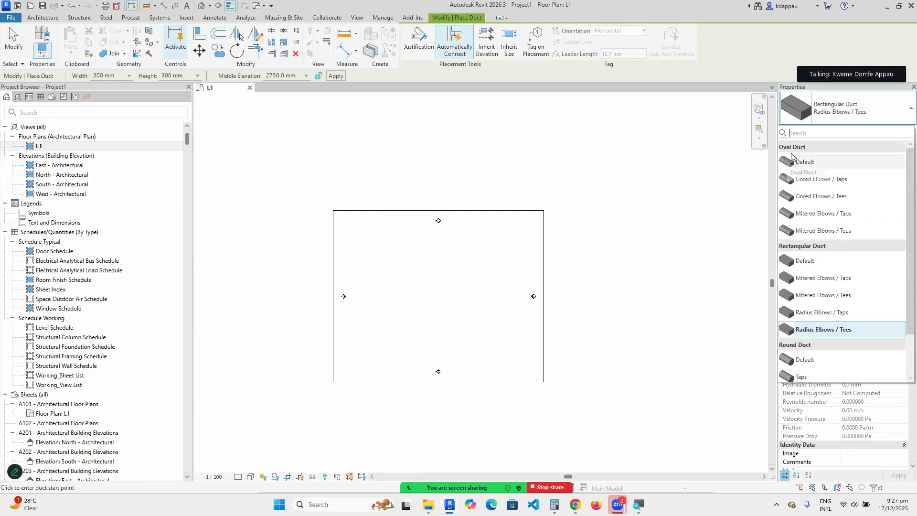
scroll(815, 249, "down", 1)
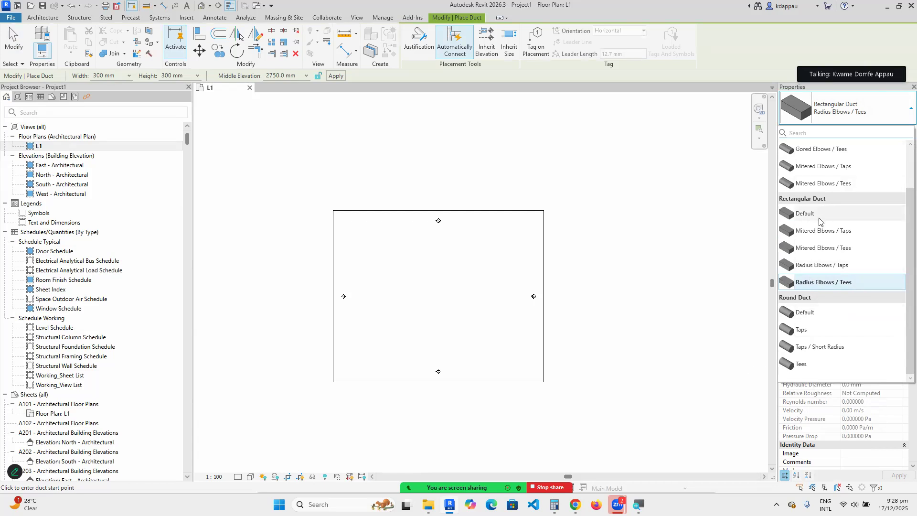
left_click(838, 116)
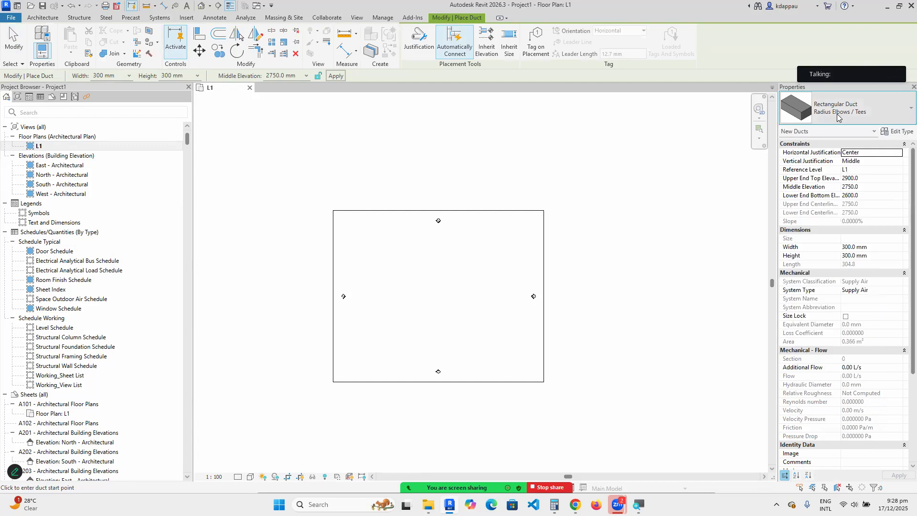
In Edit Type, browse the duct families and types, ending on Round Duct Default.
left_click(901, 132)
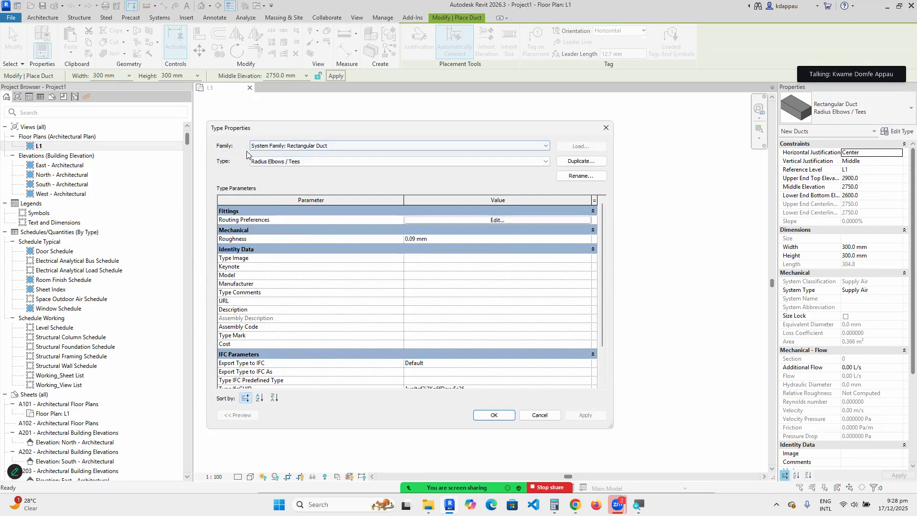
left_click(321, 150)
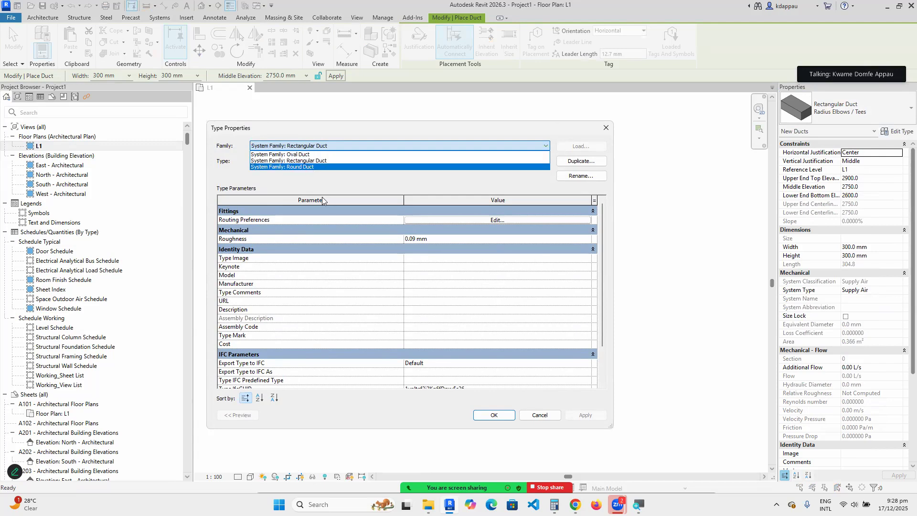
left_click(303, 160)
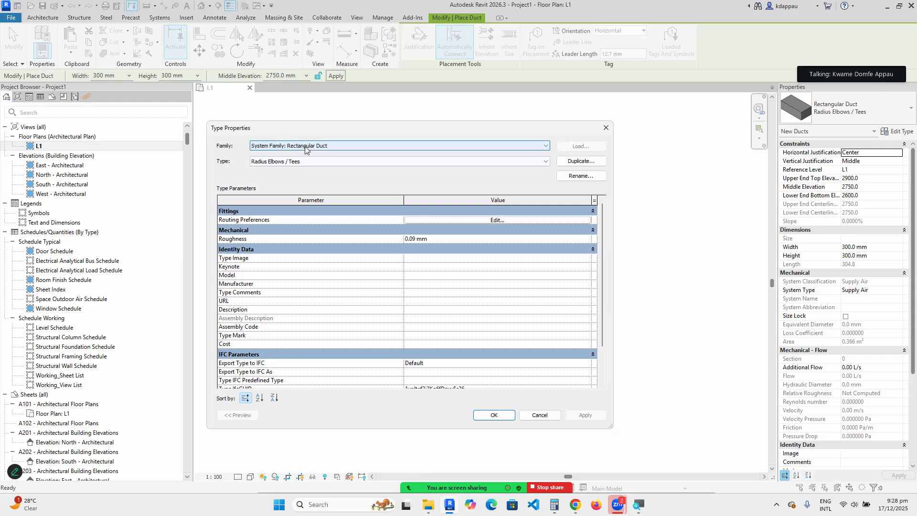
left_click(300, 162)
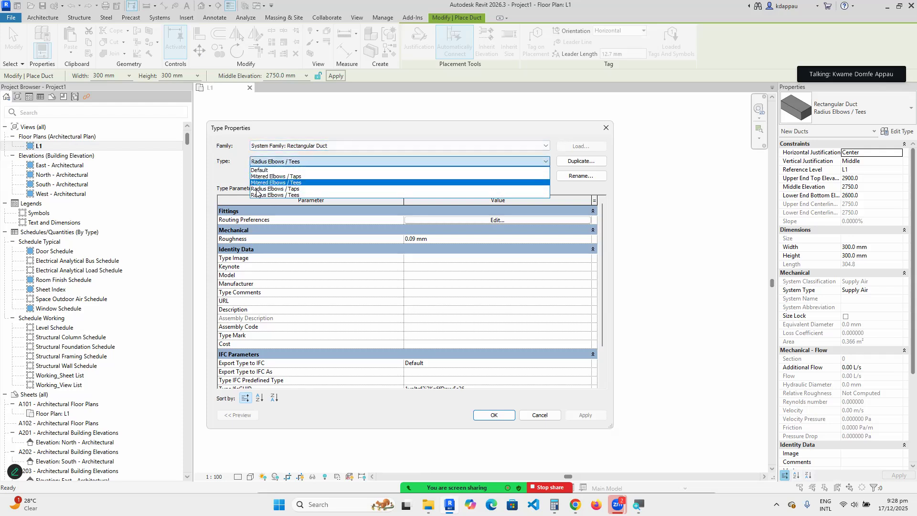
left_click(292, 147)
left_click(293, 147)
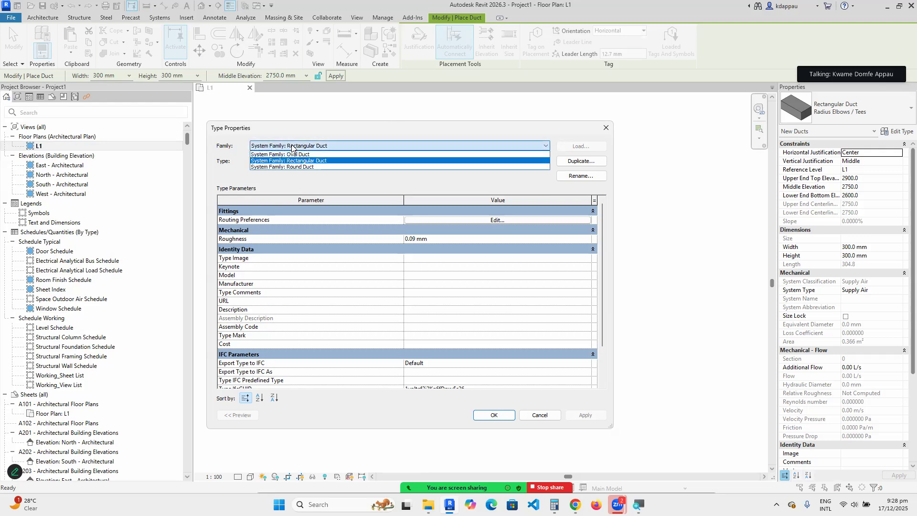
left_click(290, 154)
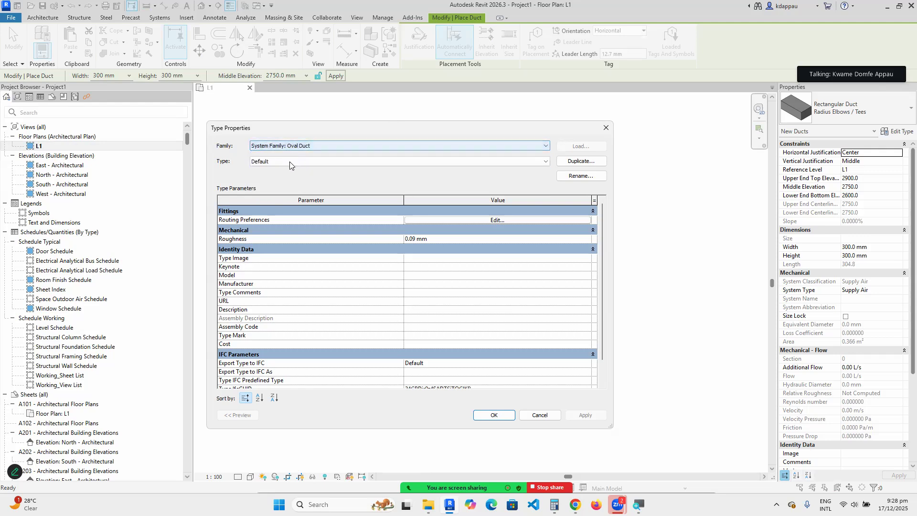
left_click(266, 162)
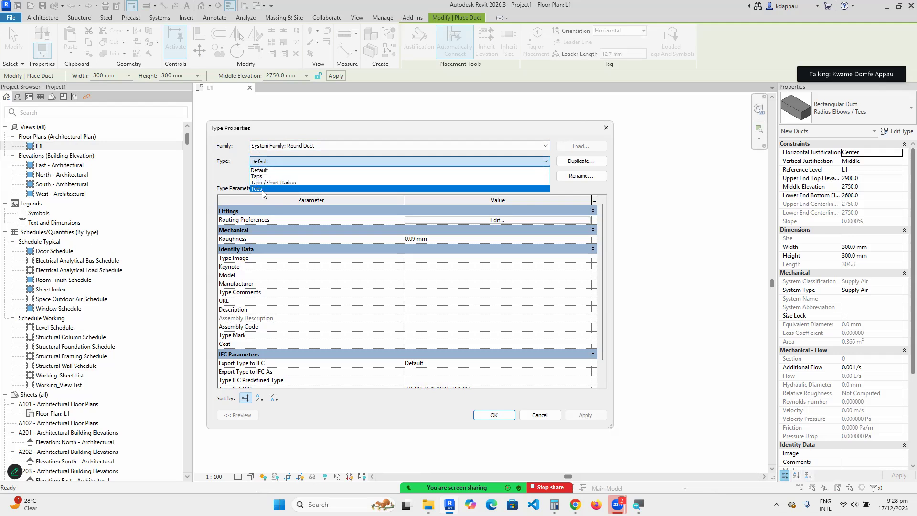
left_click(370, 170)
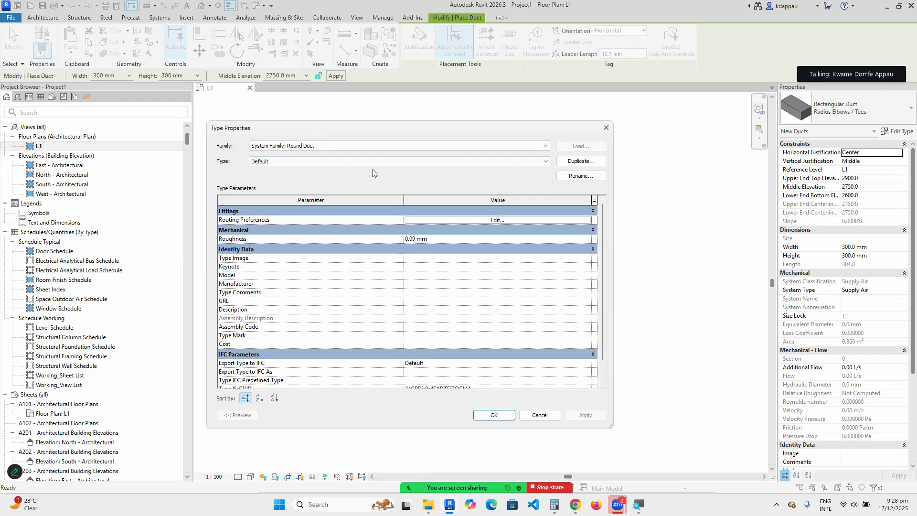
left_click_drag(381, 132, 419, 145)
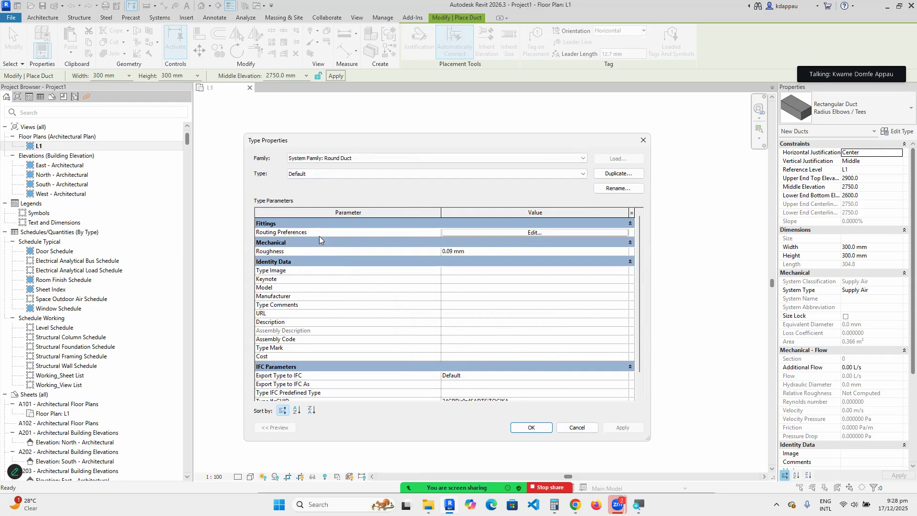
Magnify the screen and check the type list, keeping Default for the routing preferences.
key("super+plus")
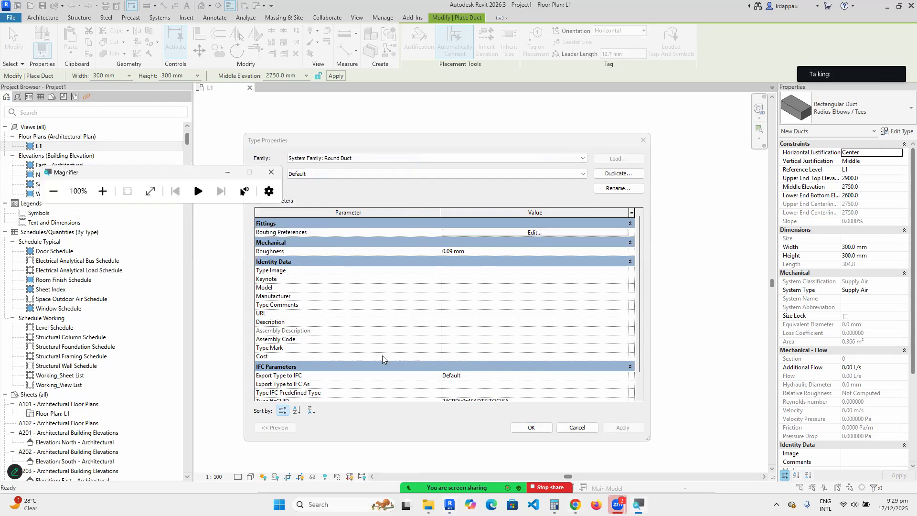
left_click(103, 191)
left_click(102, 191)
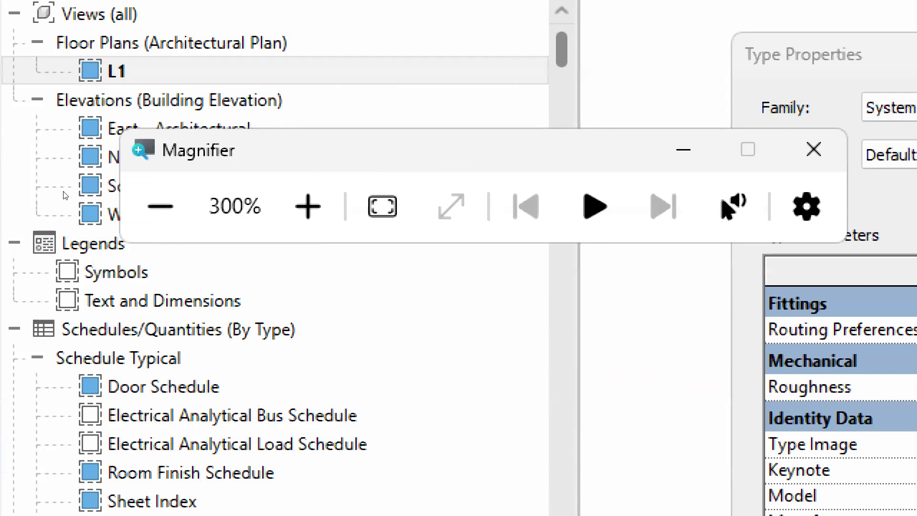
left_click(160, 206)
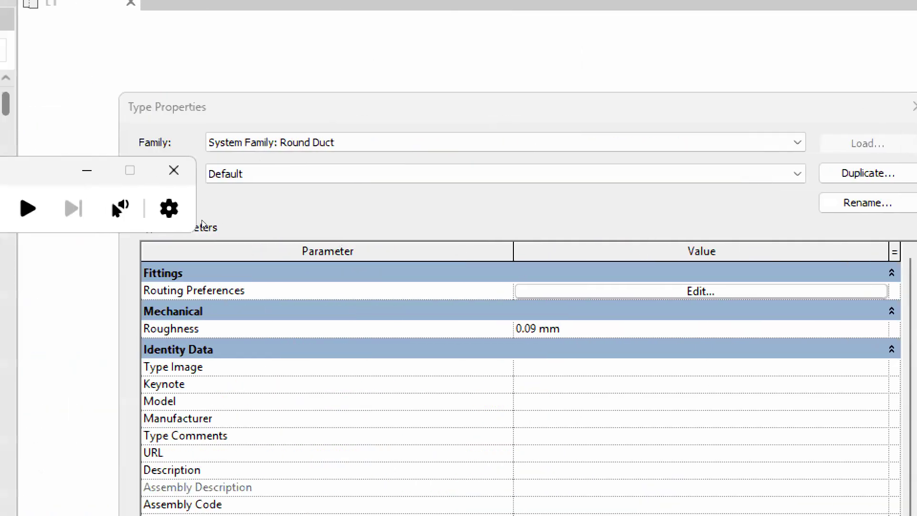
left_click(272, 234)
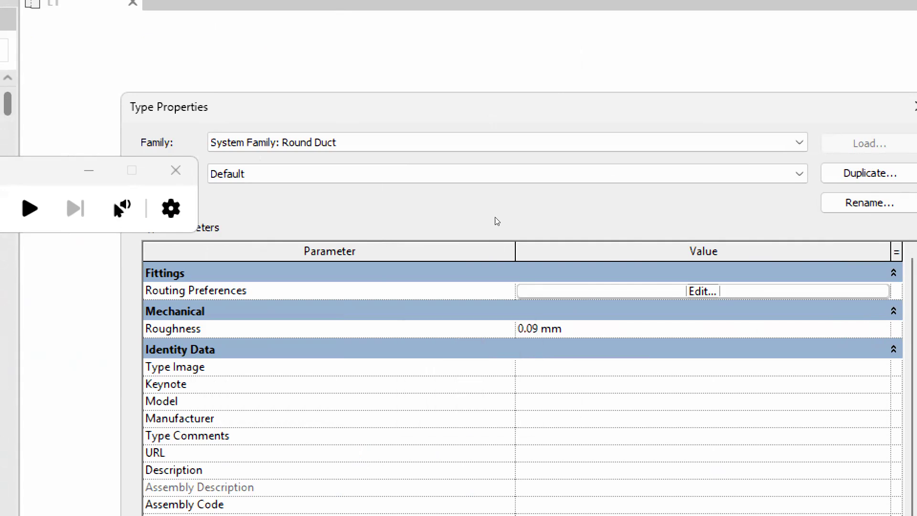
left_click(337, 177)
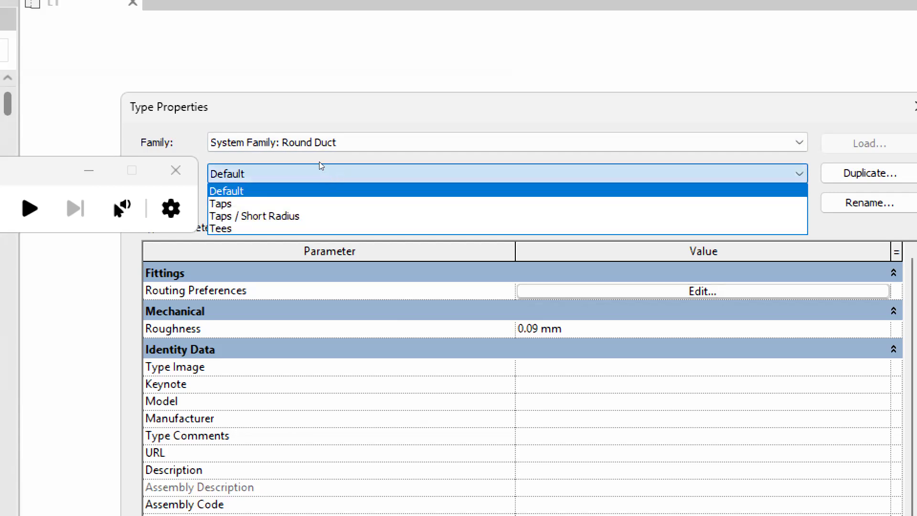
left_click(331, 173)
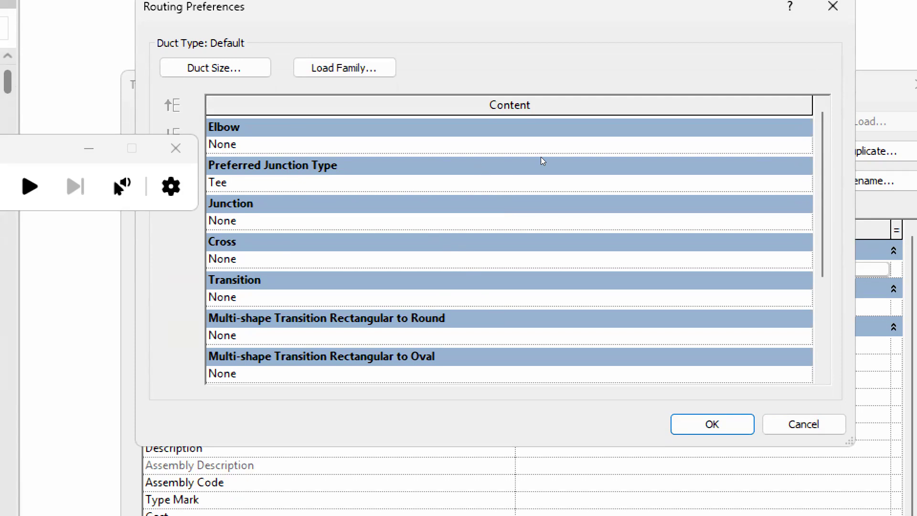
Widen the dialog and inspect the Elbow, Tee junction, Junction, Cross and Transition rows.
left_click_drag(588, 149, 422, 147)
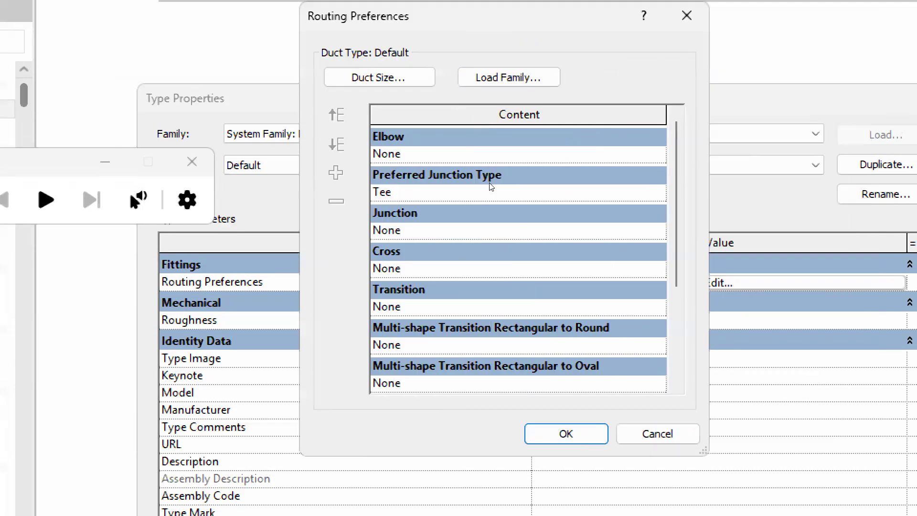
left_click_drag(709, 193, 834, 195)
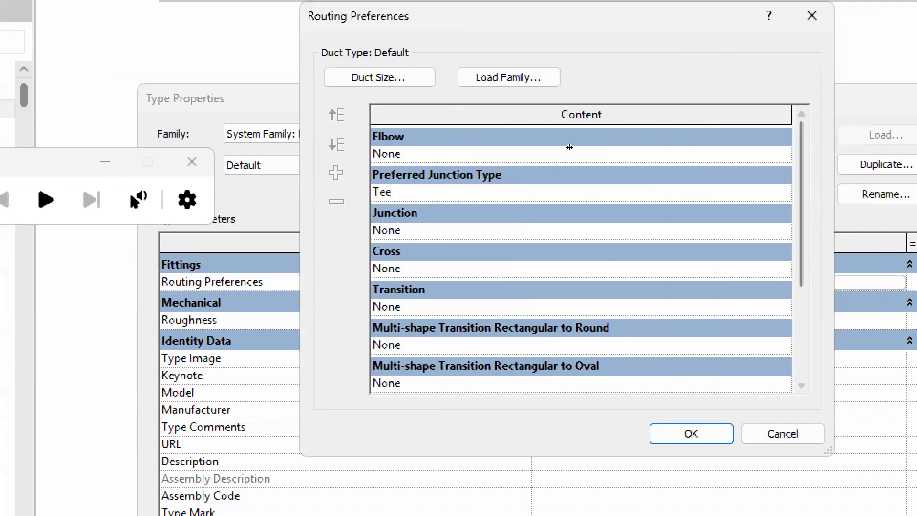
left_click_drag(570, 147, 427, 146)
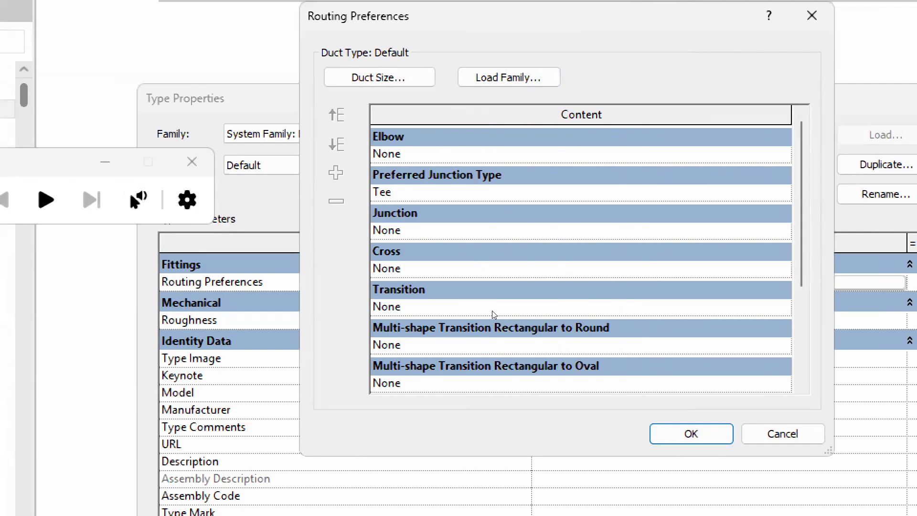
left_click(385, 154)
left_click(371, 191)
left_click(368, 214)
left_click(373, 245)
left_click(371, 290)
Scroll to the remaining transitions and stretch the Routing Preferences dialog wider on both sides.
key("Tab")
key("Tab")
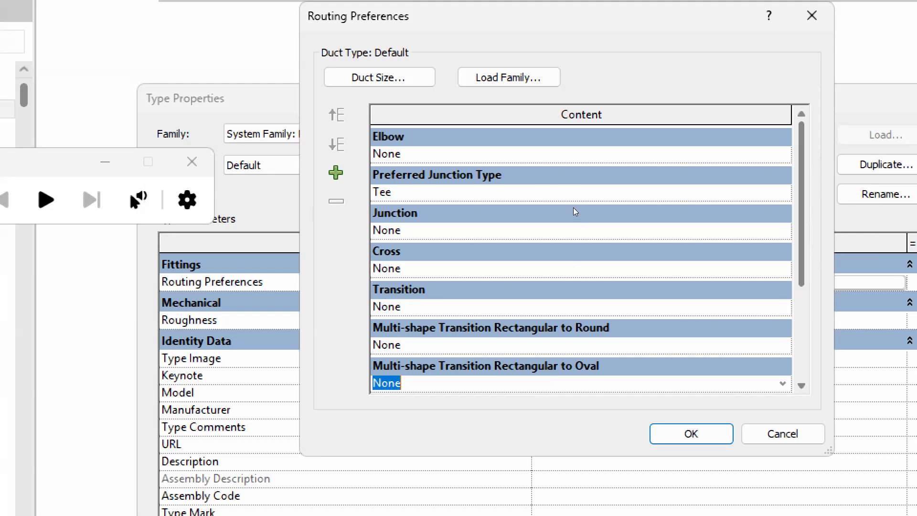
scroll(577, 213, "down", 3)
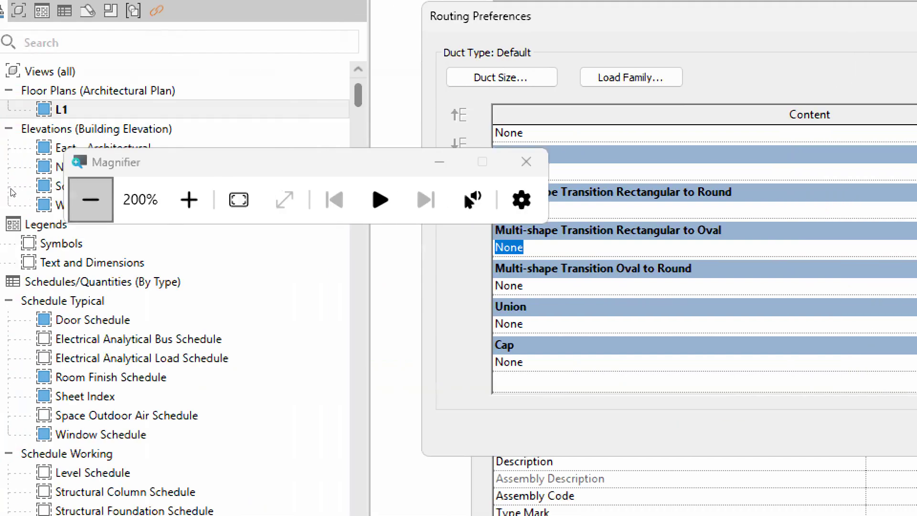
key("super+minus")
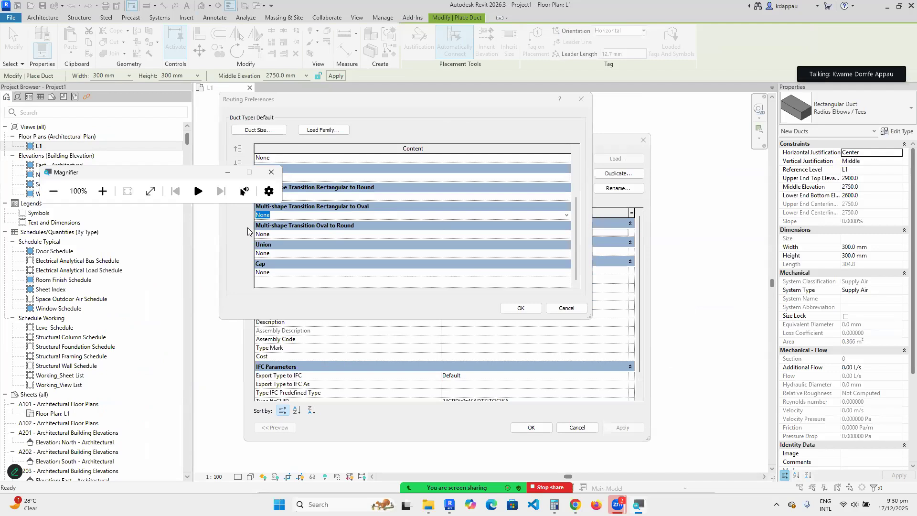
left_click(217, 232)
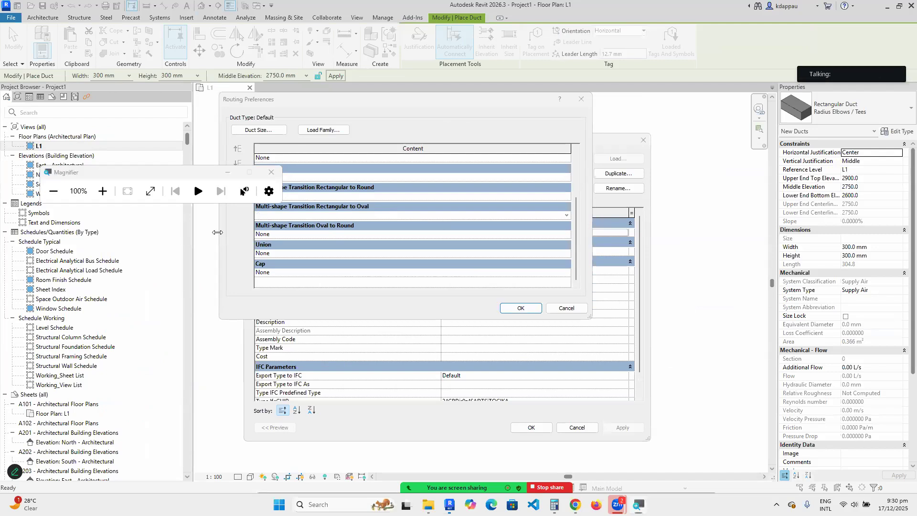
left_click_drag(217, 232, 65, 232)
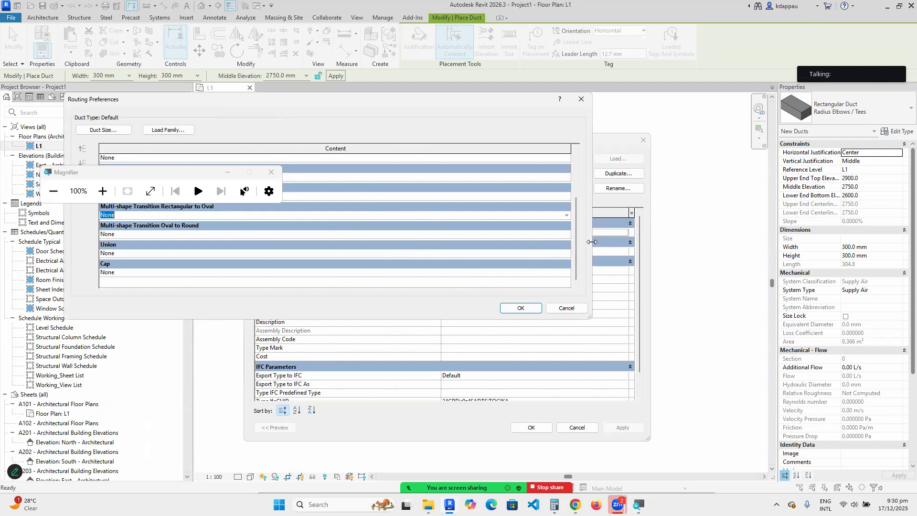
left_click_drag(593, 242, 770, 162)
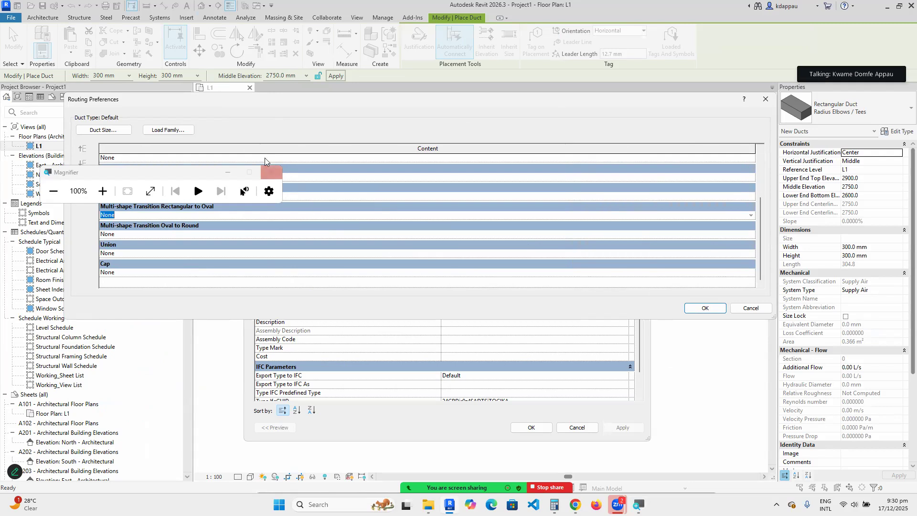
Discard the current routing preferences and switch the round duct type to Taps.
left_click(751, 308)
left_click(309, 174)
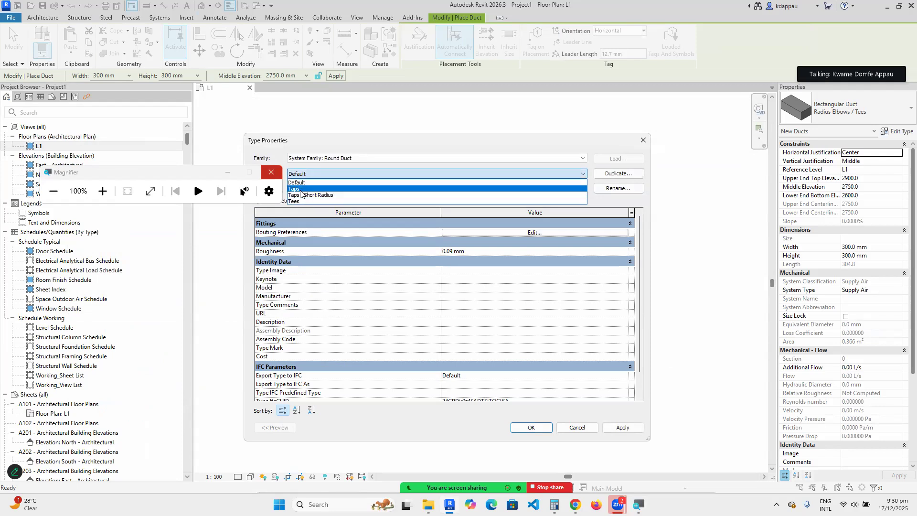
left_click(301, 190)
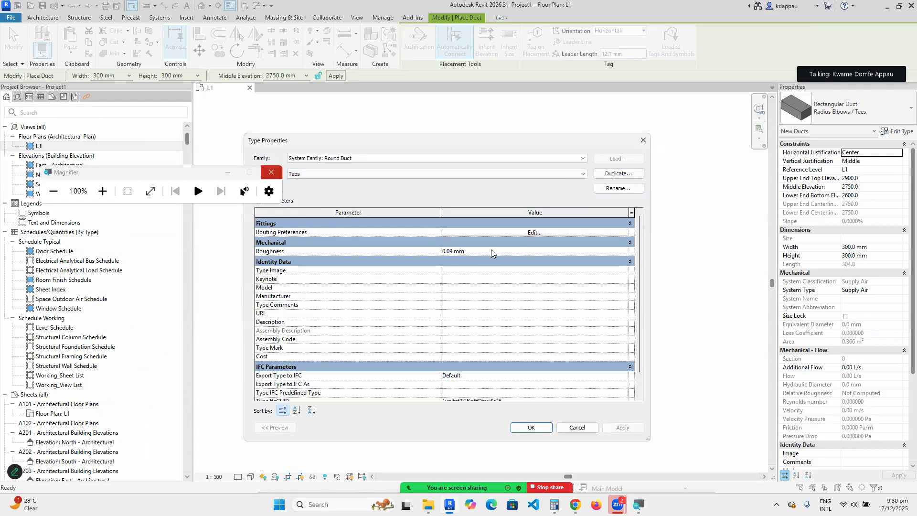
left_click(533, 232)
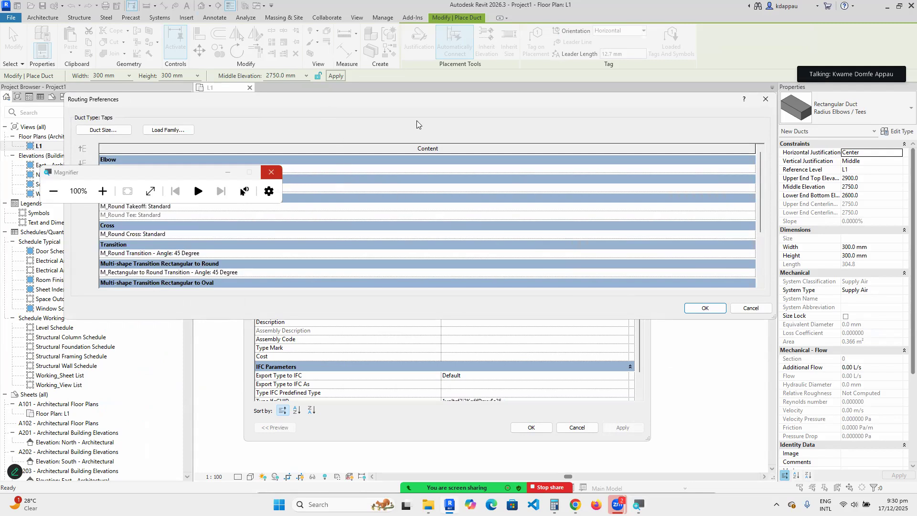
Review the Taps M_Round Elbow: 1.5 D and Tap junction entries in a narrower Routing Preferences window.
left_click(227, 172)
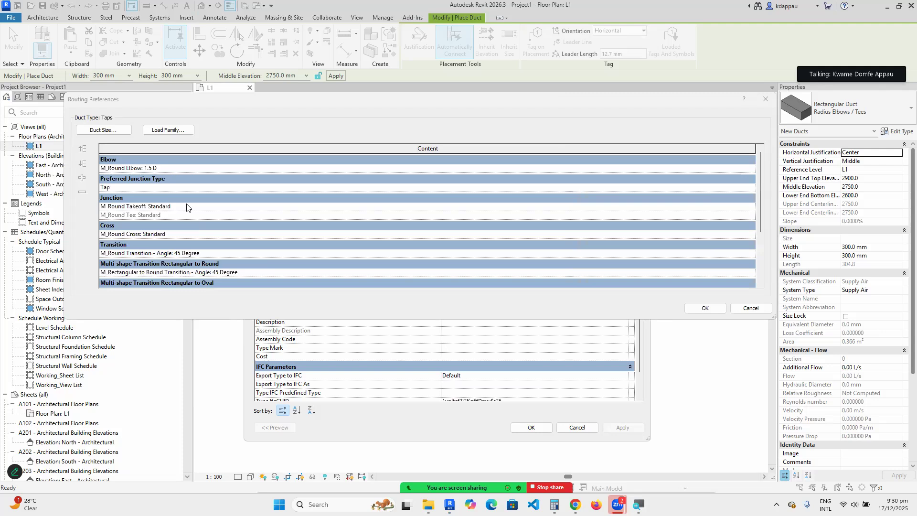
left_click(131, 170)
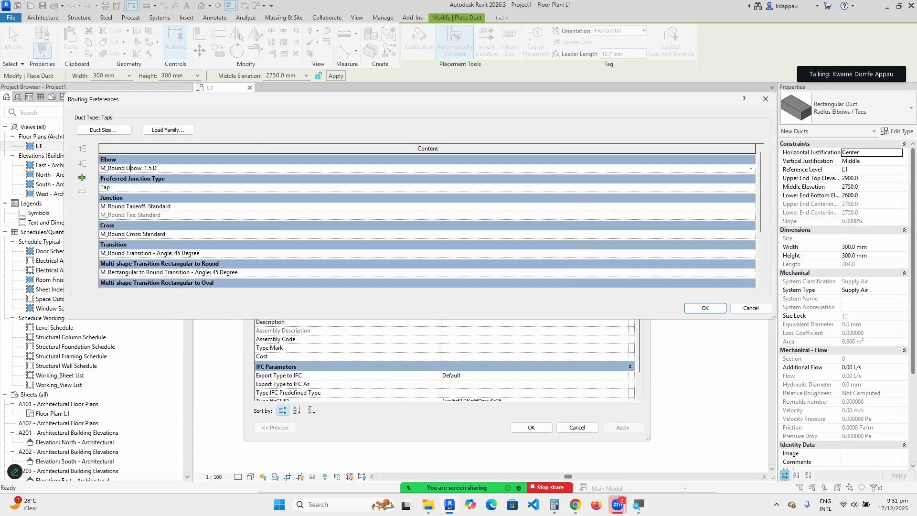
key("super+plus")
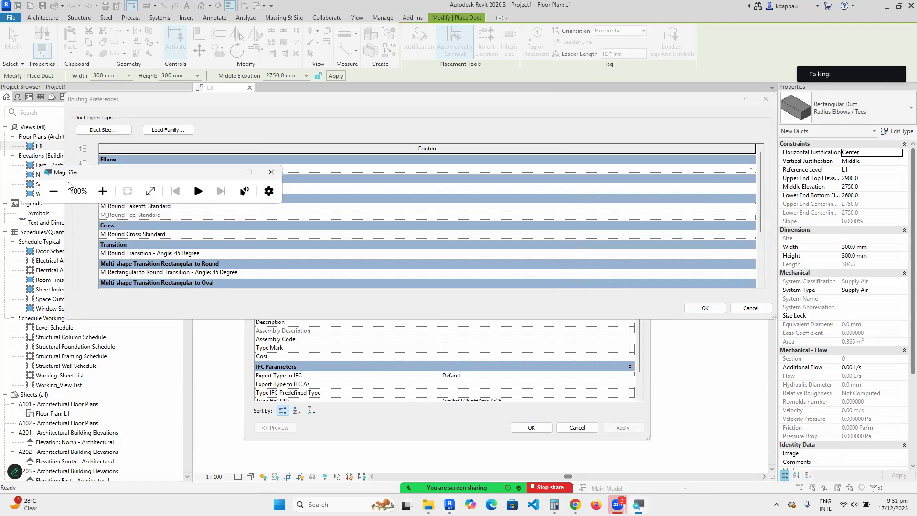
left_click(101, 191)
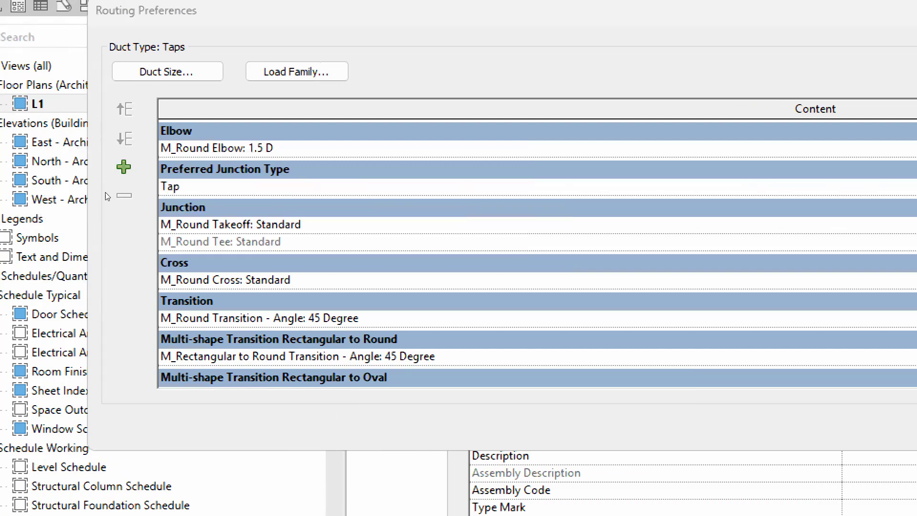
left_click(170, 187)
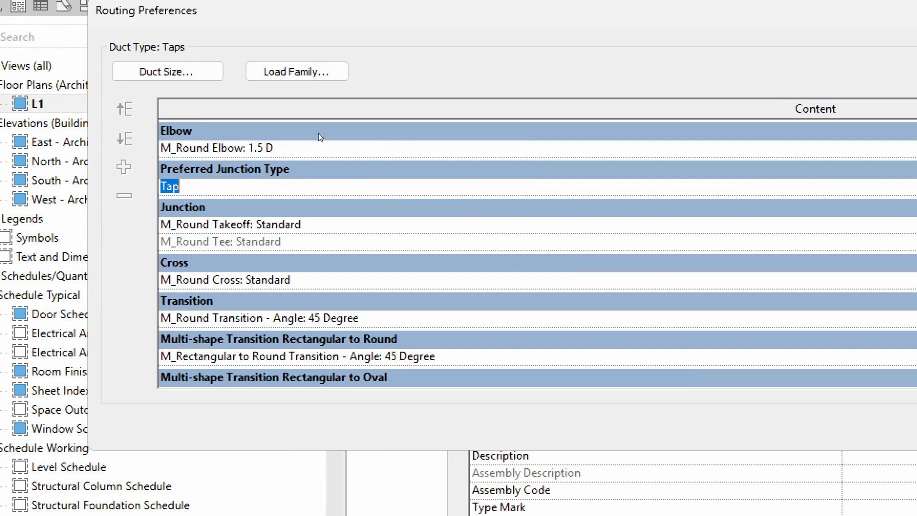
left_click_drag(63, 217, 244, 217)
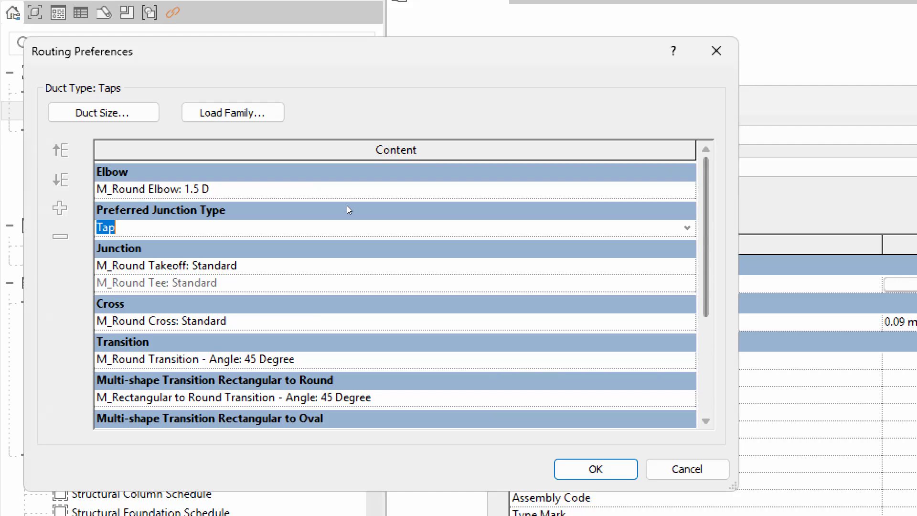
left_click(224, 299)
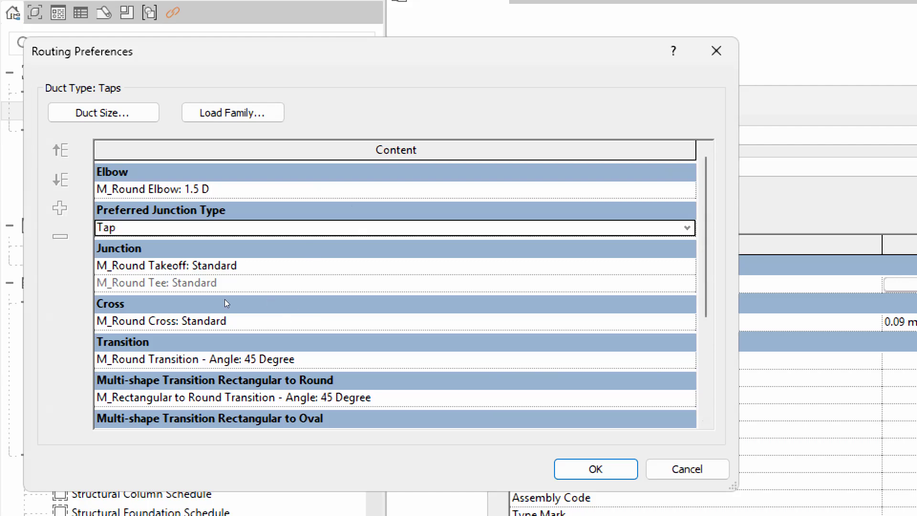
Check the 45 Degree transition, Takeoff and Cross entries, then close without saving changes.
scroll(349, 290, "down", 3)
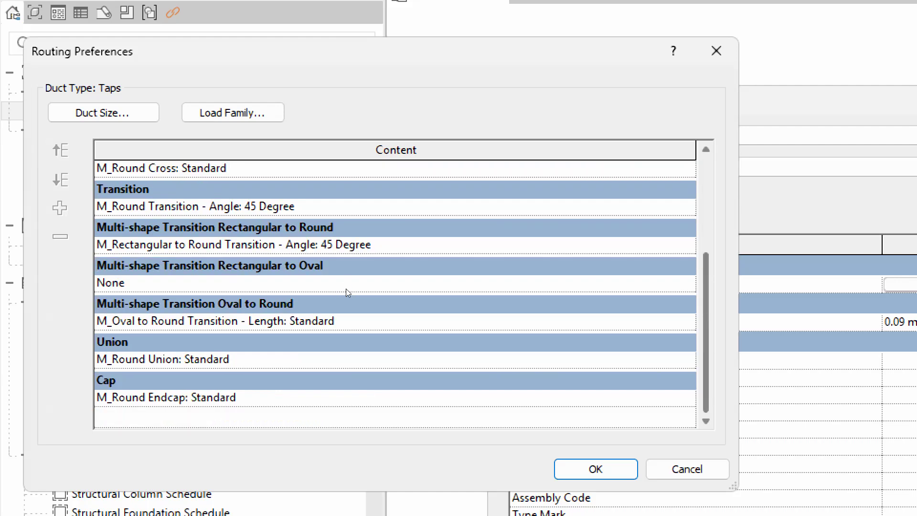
left_click(346, 199)
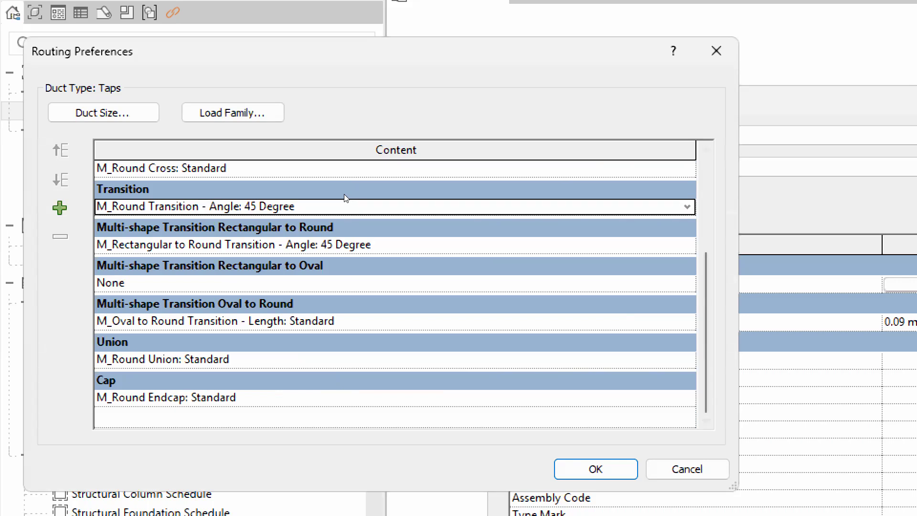
left_click(347, 167)
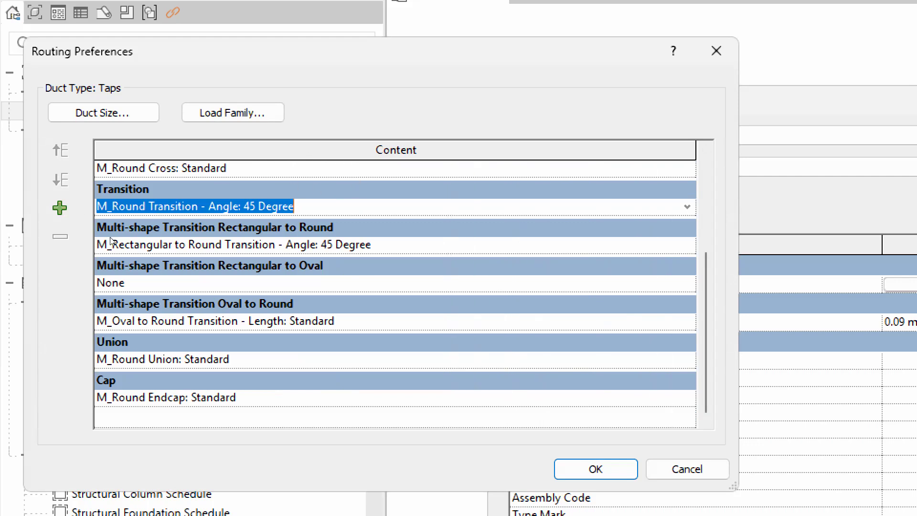
scroll(88, 209, "up", 3)
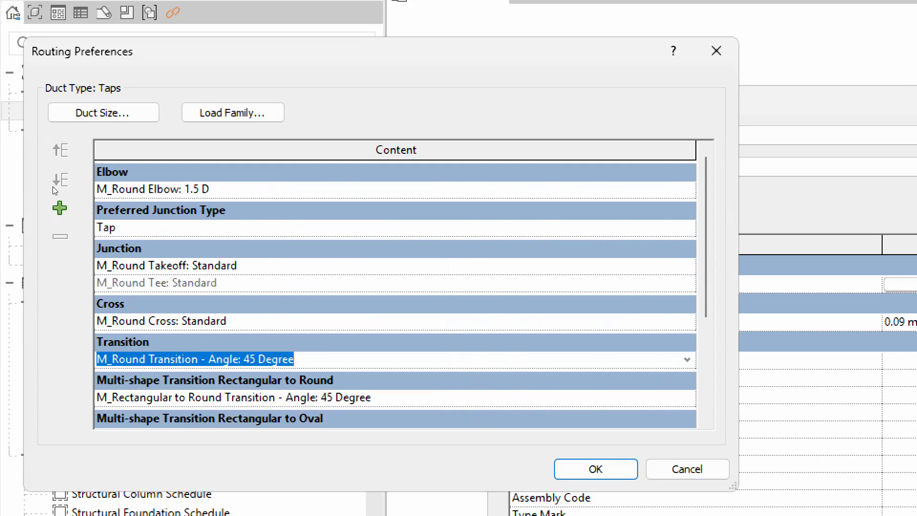
left_click(112, 266)
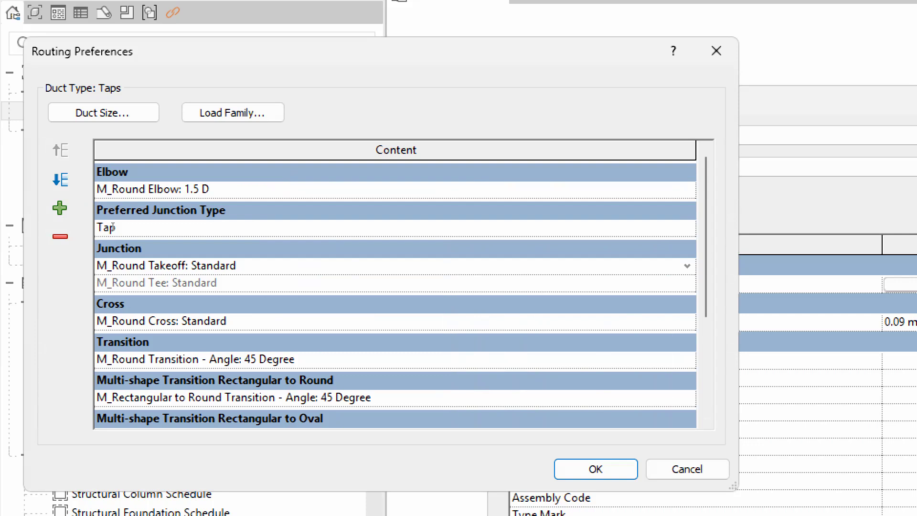
key("Tab")
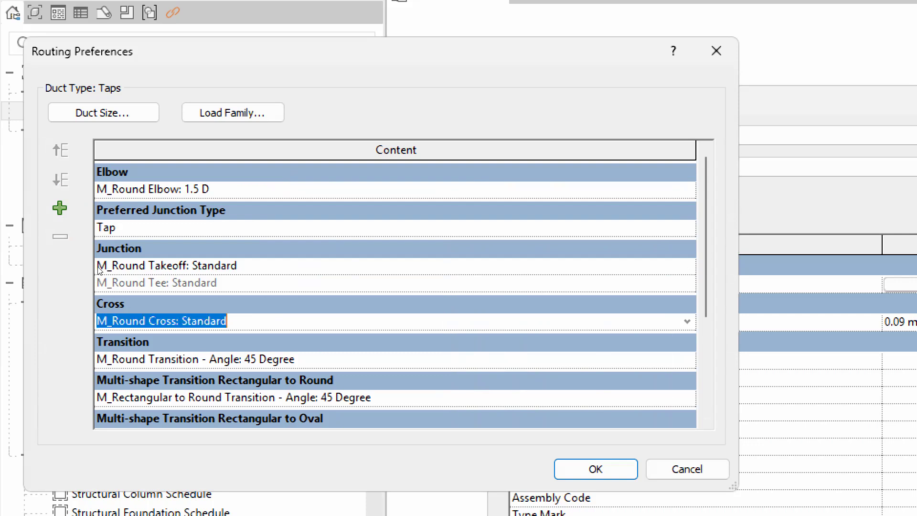
scroll(101, 281, "down", 3)
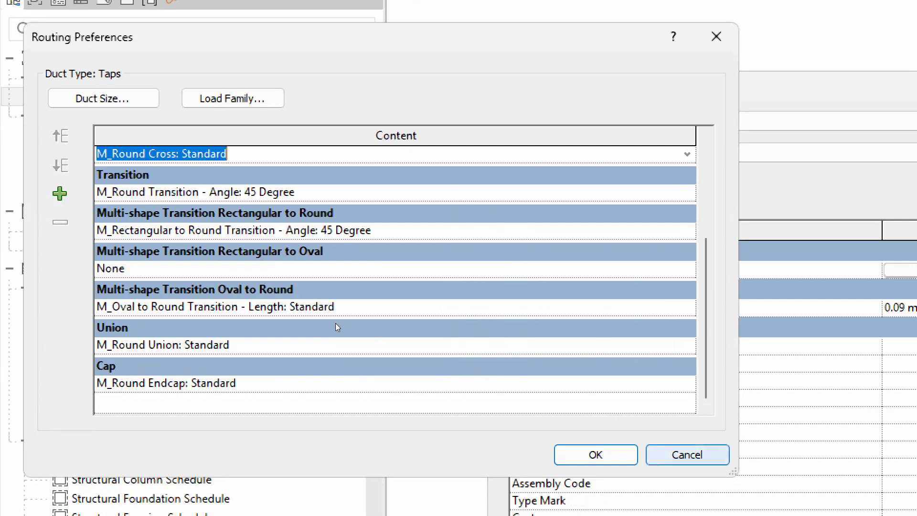
key("Escape")
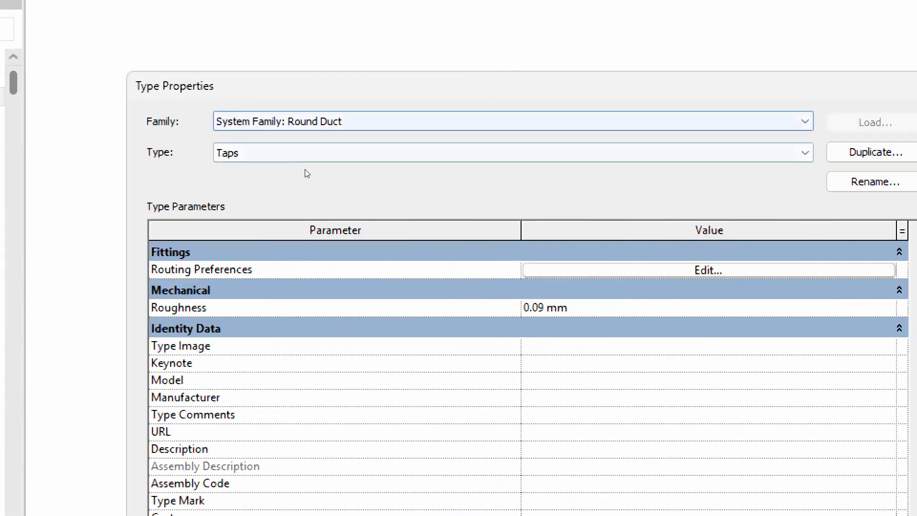
Select the Taps / Short Radius round duct type and scroll through its routing preferences before closing them.
left_click(687, 155)
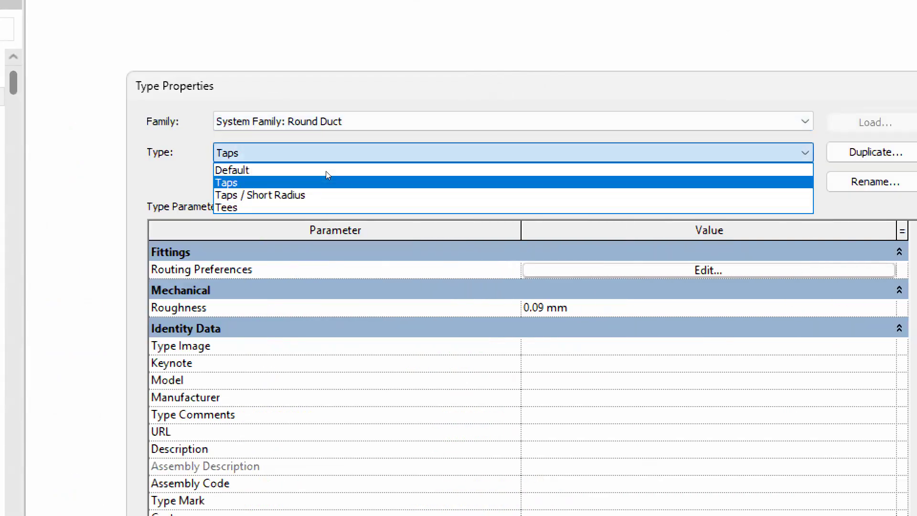
left_click(295, 195)
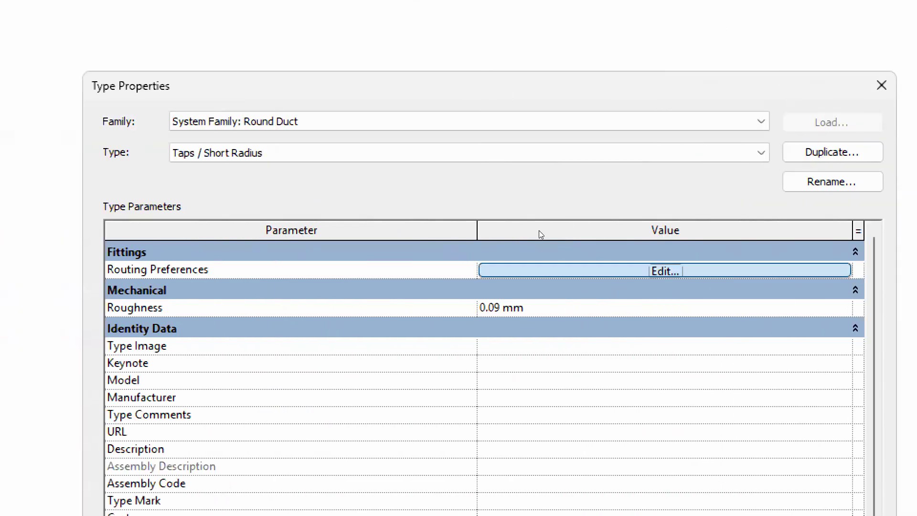
left_click(540, 270)
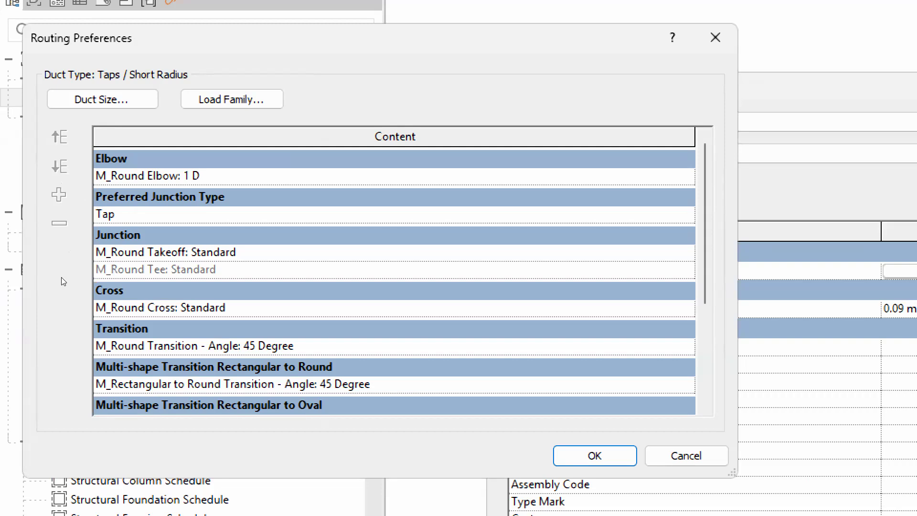
scroll(150, 278, "down", 4)
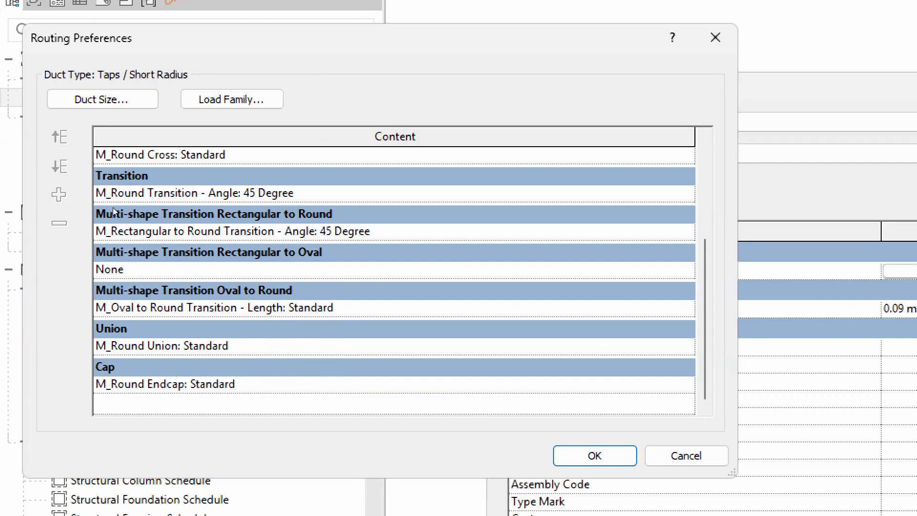
scroll(154, 206, "up", 5)
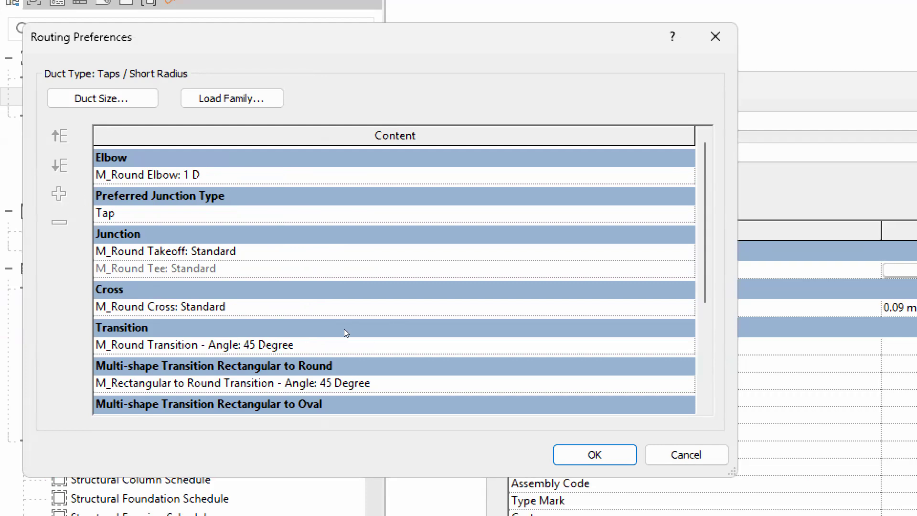
key("Return")
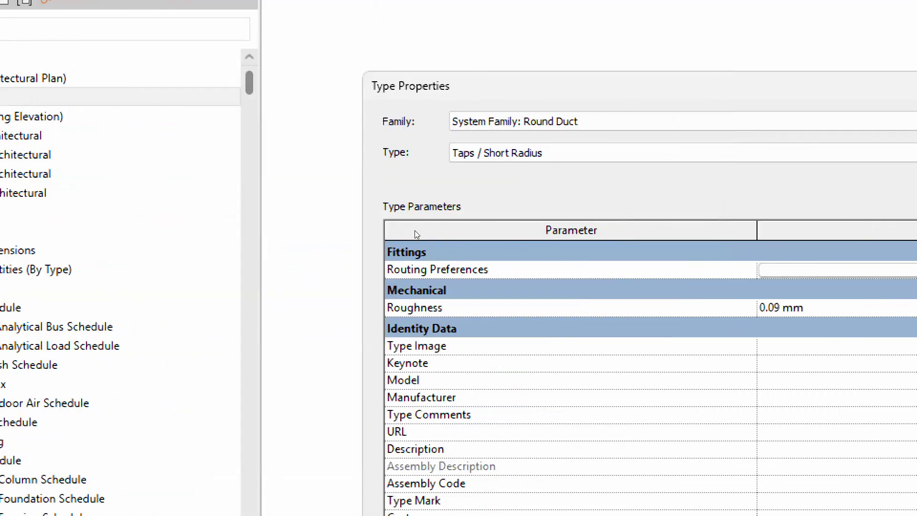
Switch to the Rectangular Duct family and scroll through its Default routing preferences.
left_click(470, 123)
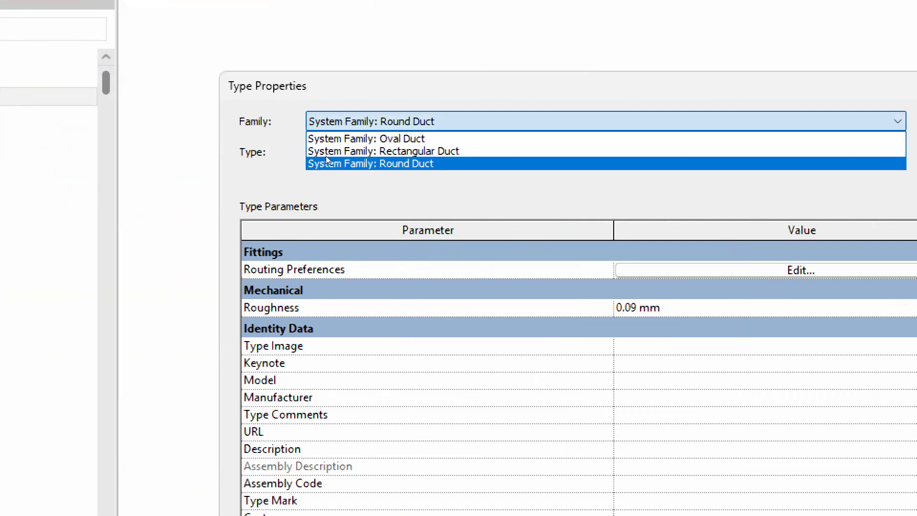
left_click(323, 153)
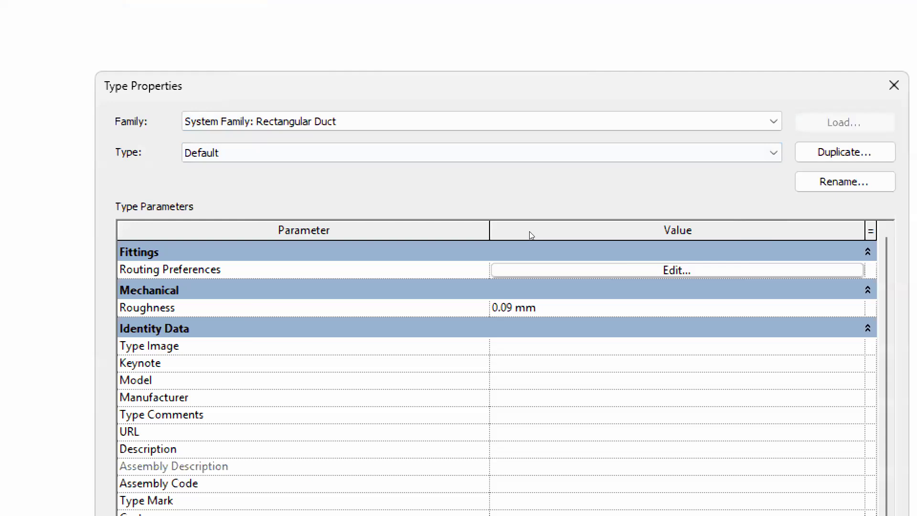
left_click(530, 270)
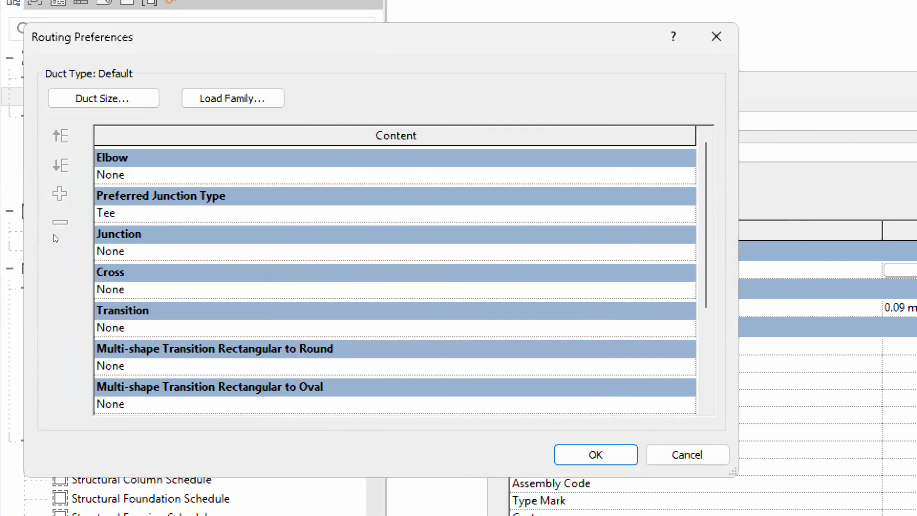
scroll(54, 301, "down", 4)
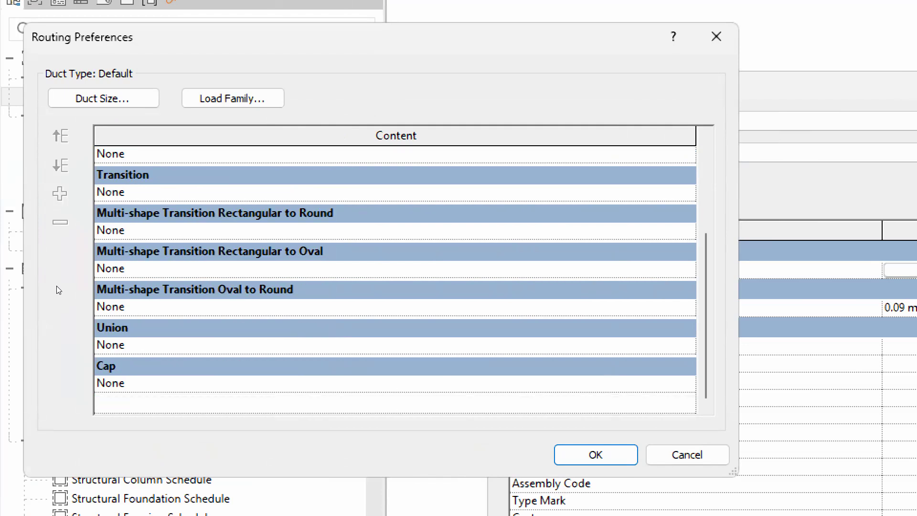
scroll(56, 287, "up", 5)
scroll(59, 201, "down", 4)
scroll(61, 210, "up", 4)
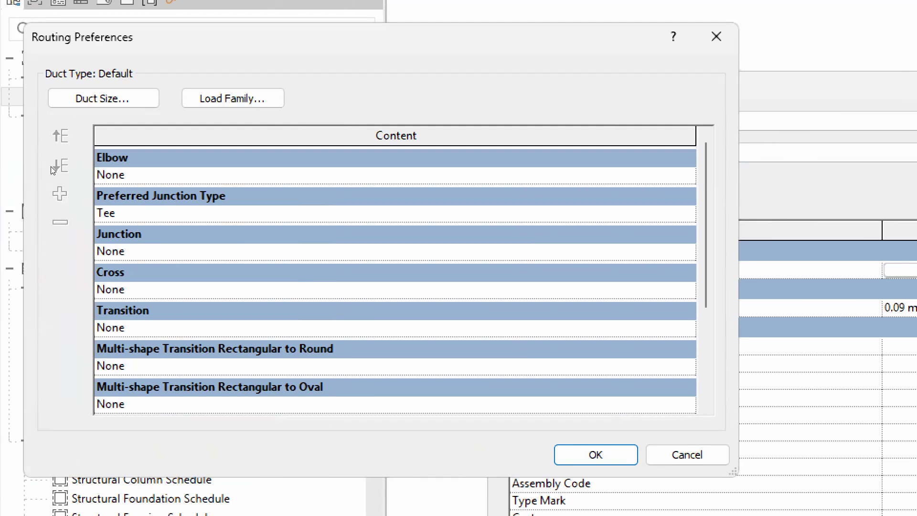
Check the available rectangular duct sizes, then leave routing preferences without saving changes.
left_click(96, 98)
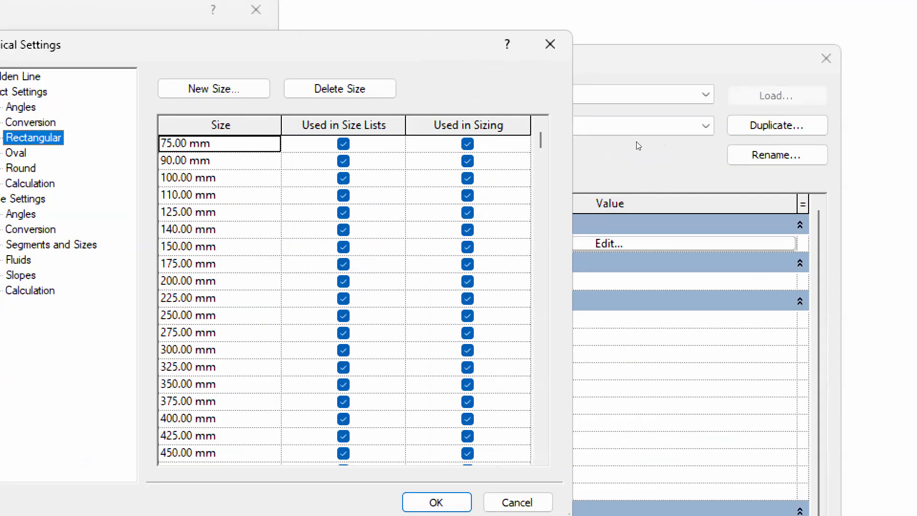
left_click(550, 44)
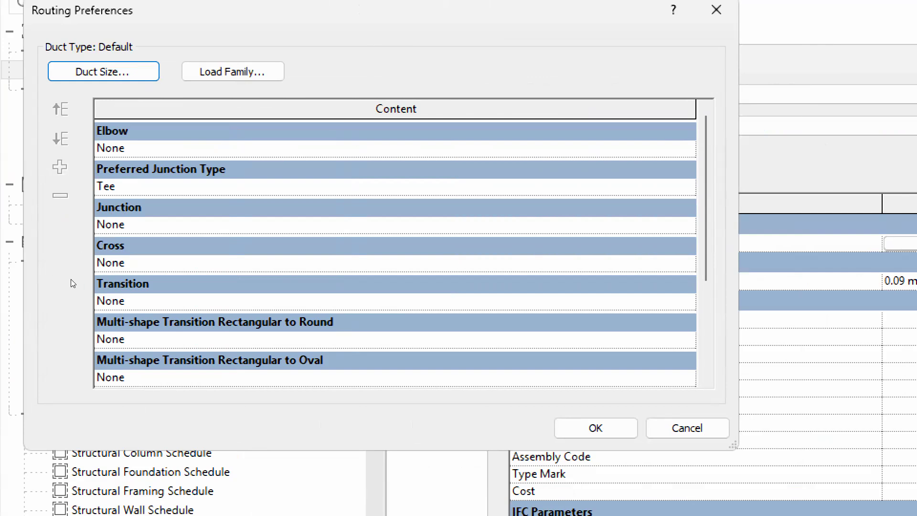
scroll(54, 276, "down", 2)
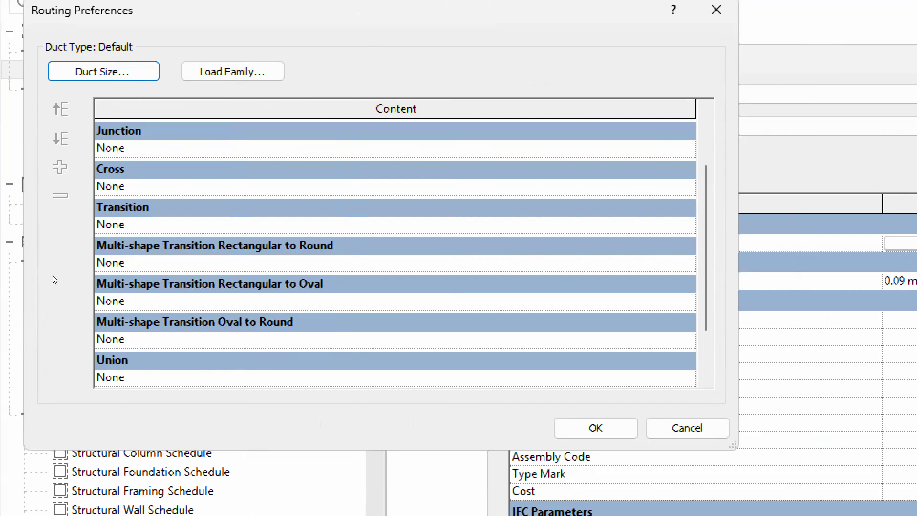
scroll(52, 275, "down", 2)
scroll(57, 263, "up", 4)
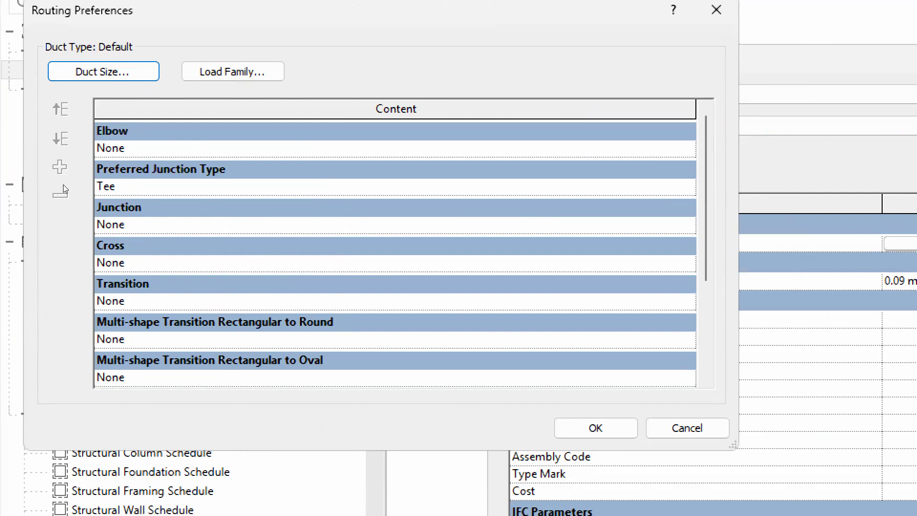
scroll(64, 296, "down", 3)
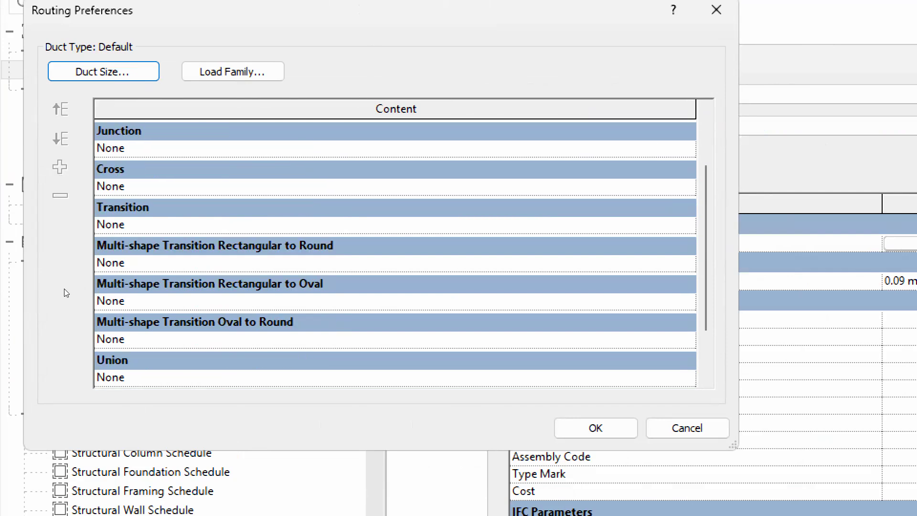
scroll(64, 289, "up", 3)
key("Escape")
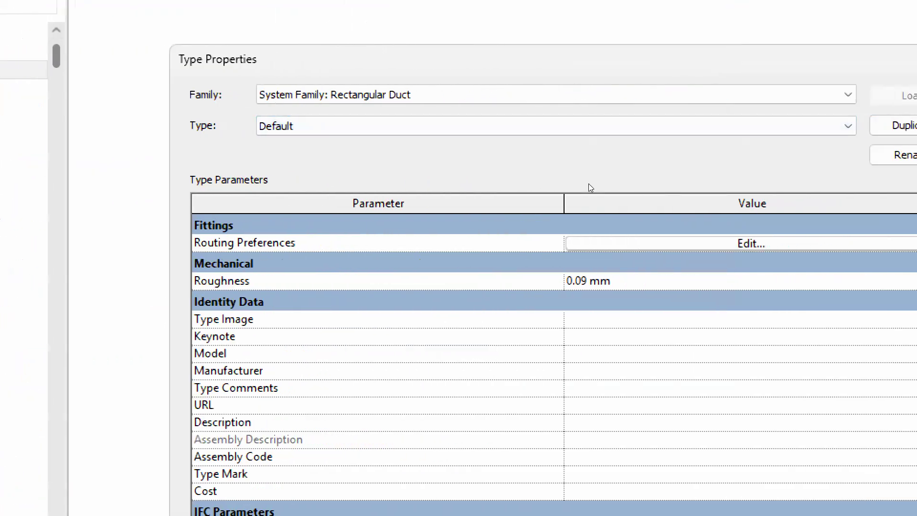
Narrow the rectangular duct Type Properties window, review it, and close it.
left_click_drag(243, 199, 445, 188)
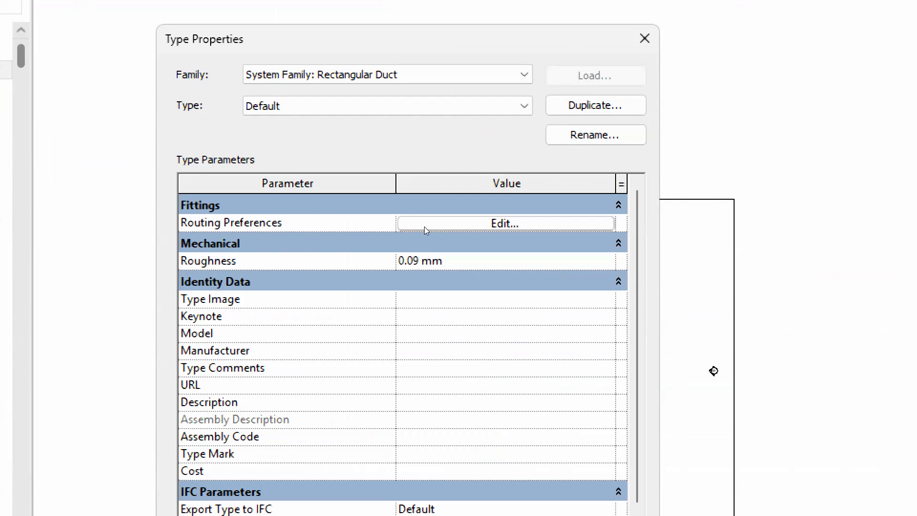
scroll(423, 235, "down", 2)
scroll(424, 234, "up", 2)
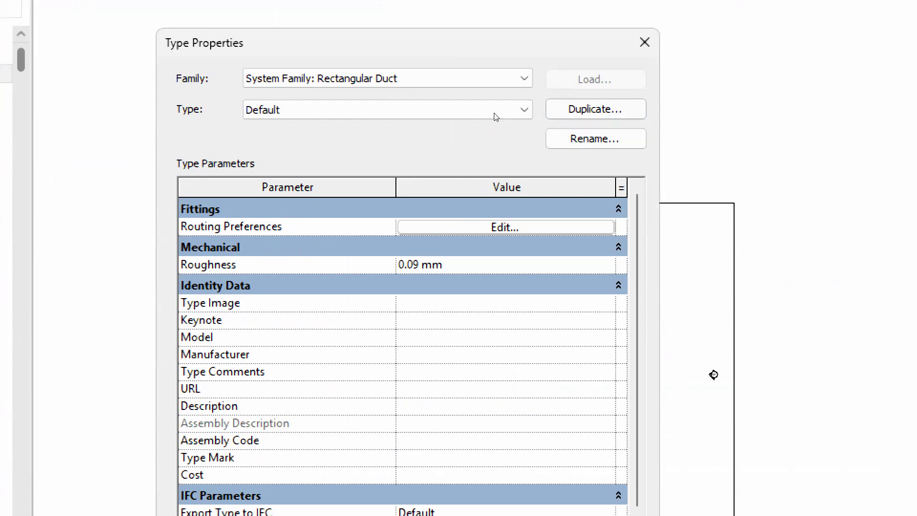
left_click(644, 55)
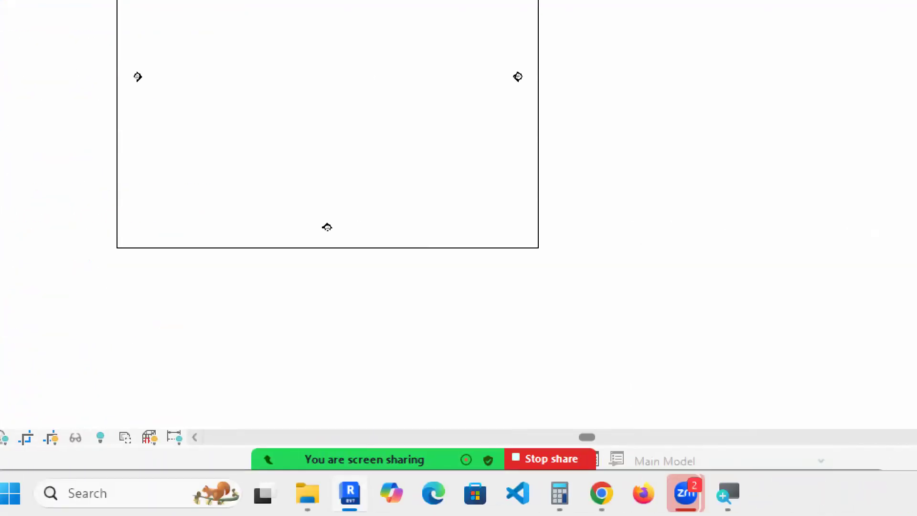
left_click(728, 493)
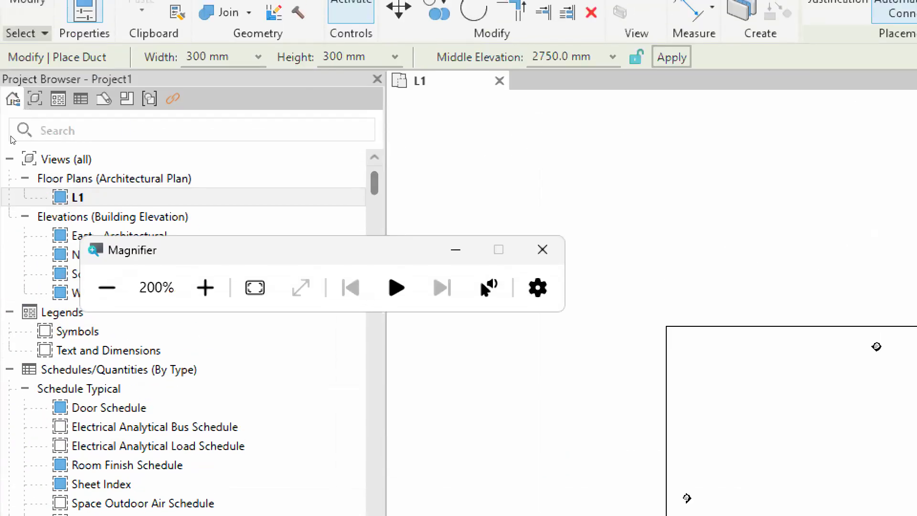
Set new ducts to Oval Duct: Default and cancel a trial duct started in the L1 plan.
left_click(107, 288)
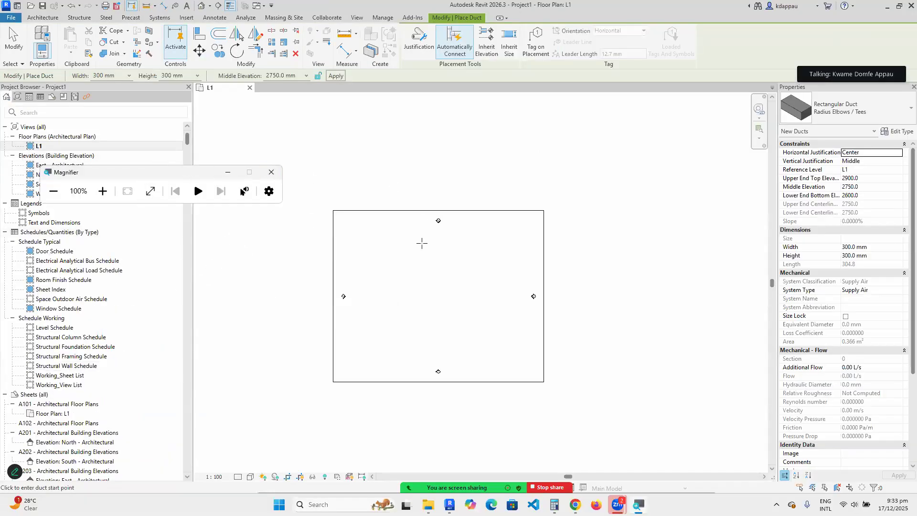
left_click(840, 109)
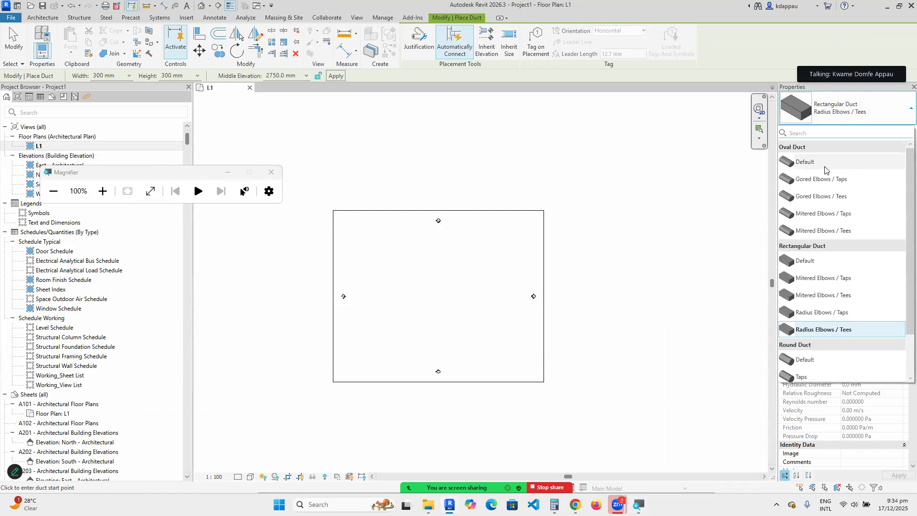
left_click(807, 162)
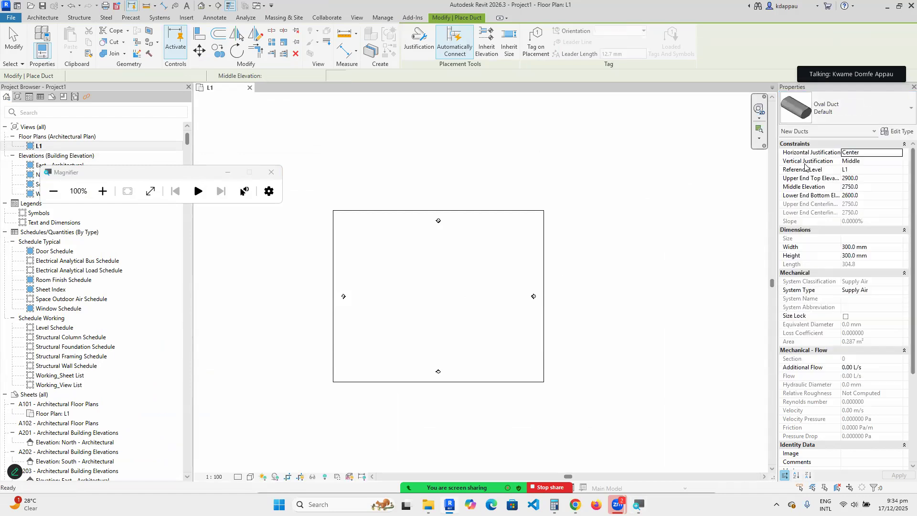
scroll(399, 272, "up", 3)
left_click(375, 263)
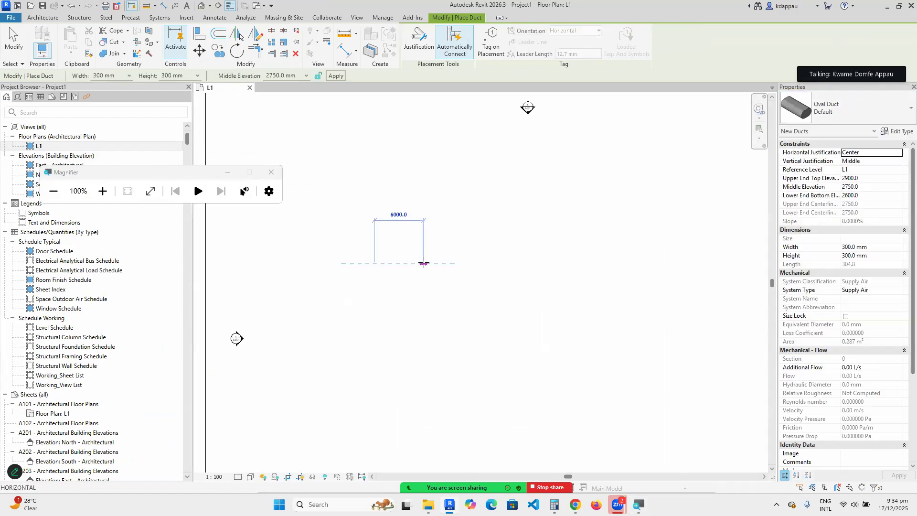
right_click(419, 232)
left_click(447, 240)
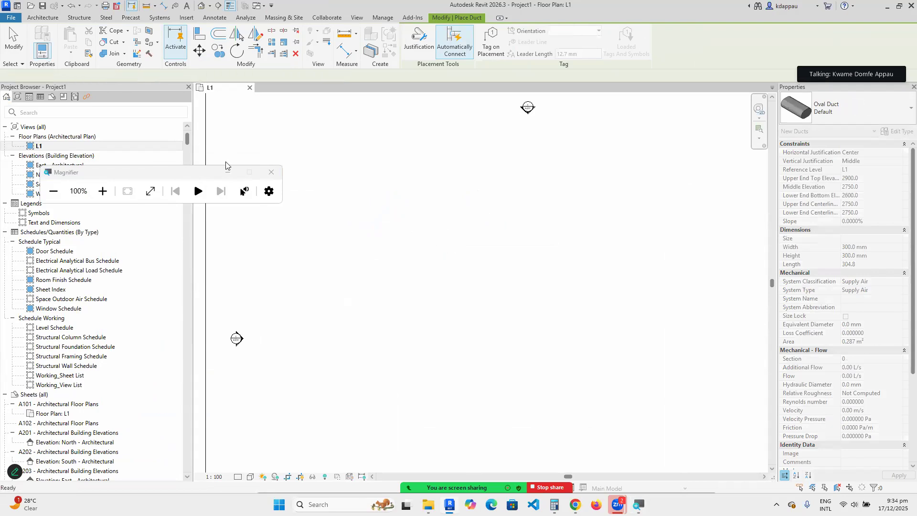
In the default 3D view, draw a single straight oval duct.
left_click(201, 6)
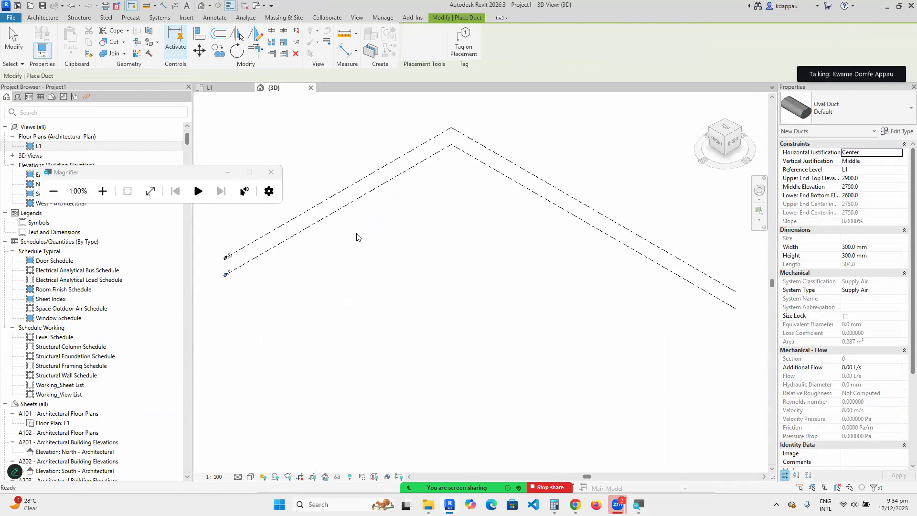
left_click(410, 223)
scroll(427, 232, "up", 4)
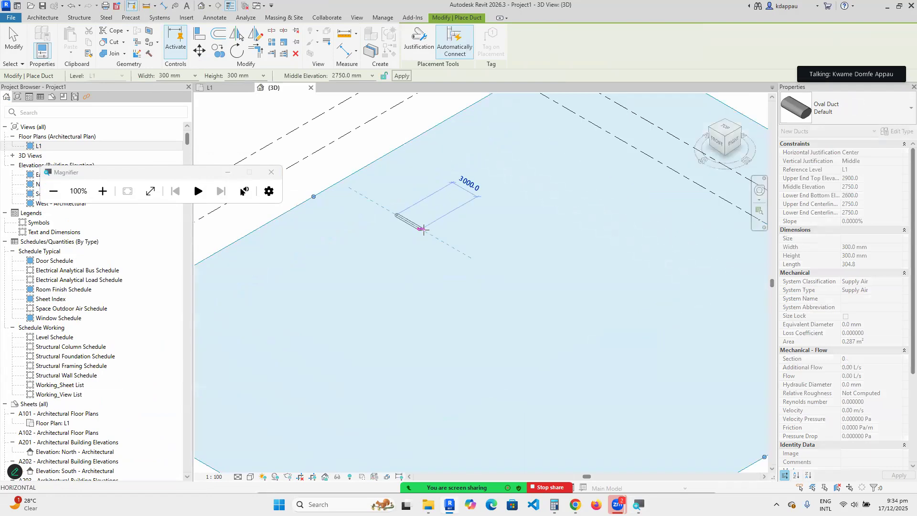
right_click(444, 197)
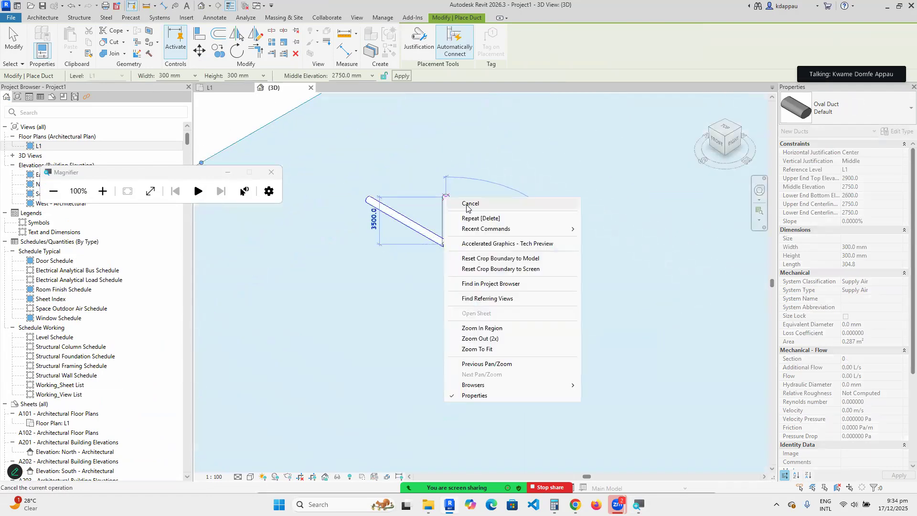
left_click(477, 205)
Try a right-angled second duct from its end and cancel the failed-routing warning.
scroll(444, 245, "up", 2)
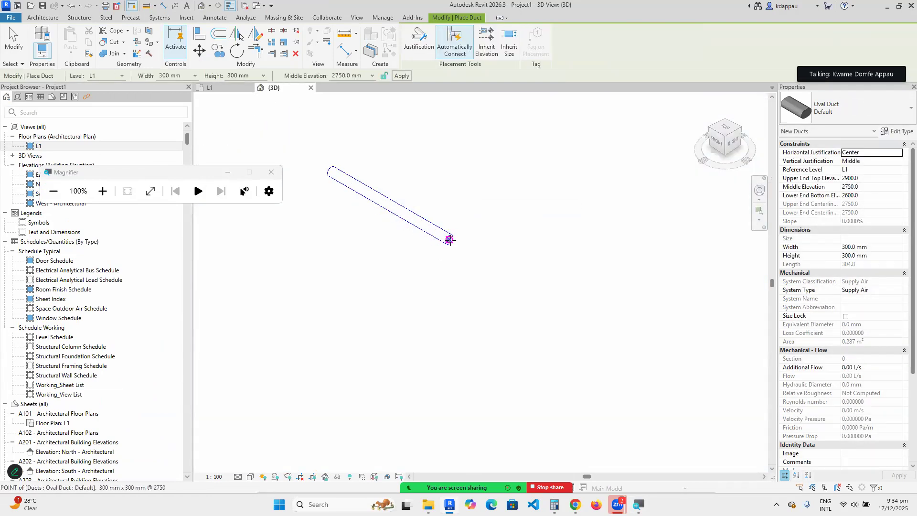
left_click(447, 241)
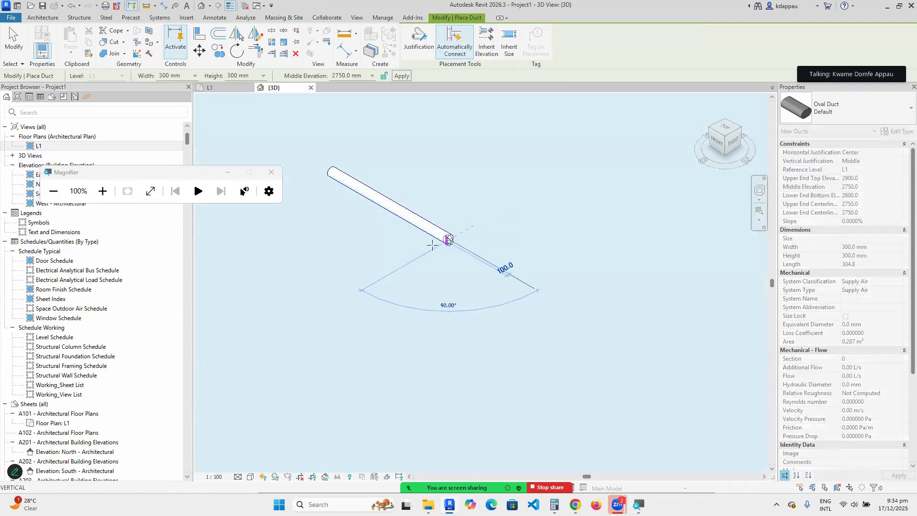
left_click(405, 264)
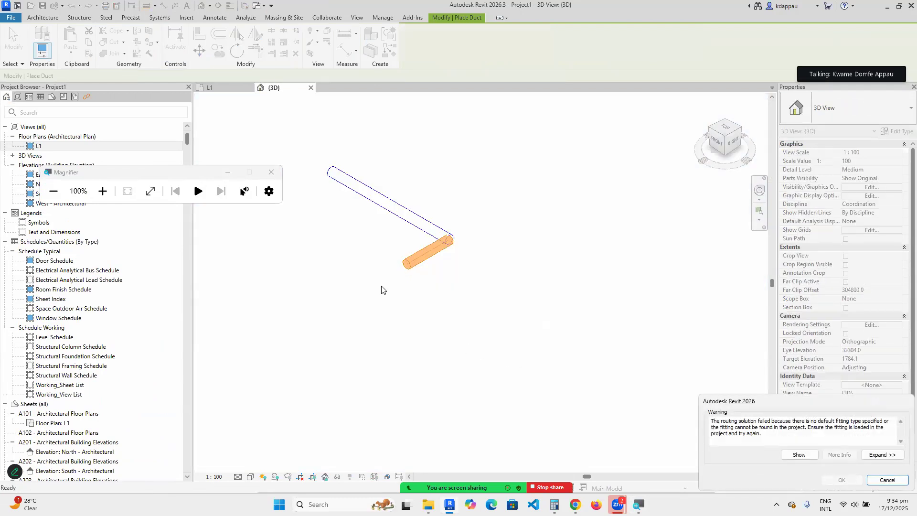
left_click(103, 191)
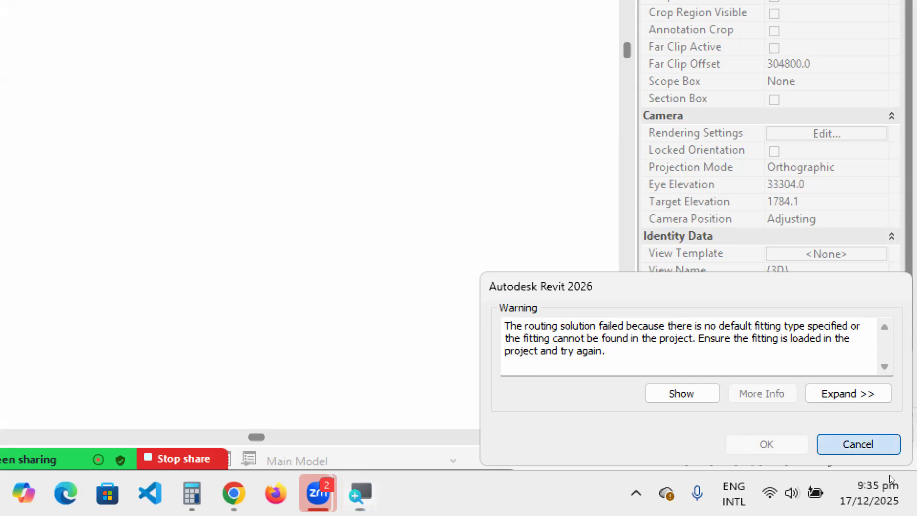
left_click(859, 444)
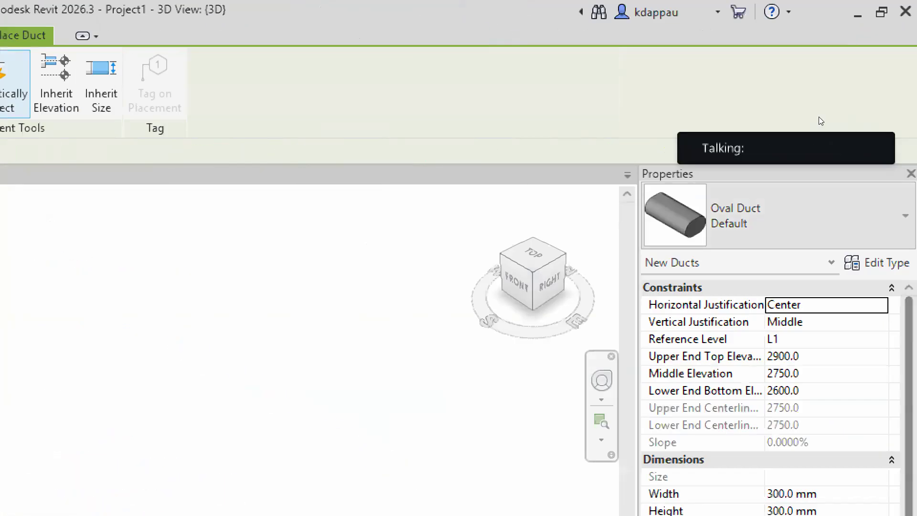
Draw an L-shaped oval duct run of type Gored Elbows / Taps beside the existing duct.
left_click(820, 217)
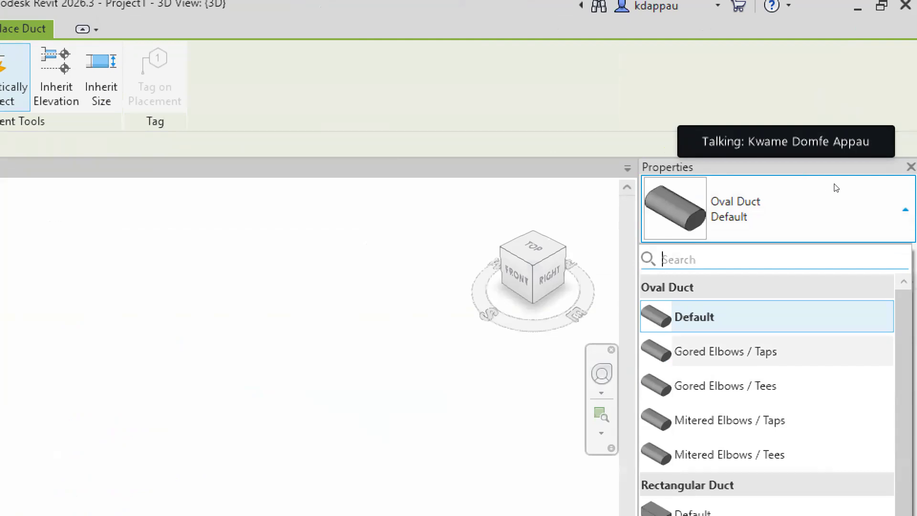
key("Return")
scroll(350, 345, "down", 7)
scroll(321, 346, "up", 4)
scroll(321, 346, "down", 1)
middle_click_drag(321, 345, 330, 336)
scroll(315, 346, "up", 2)
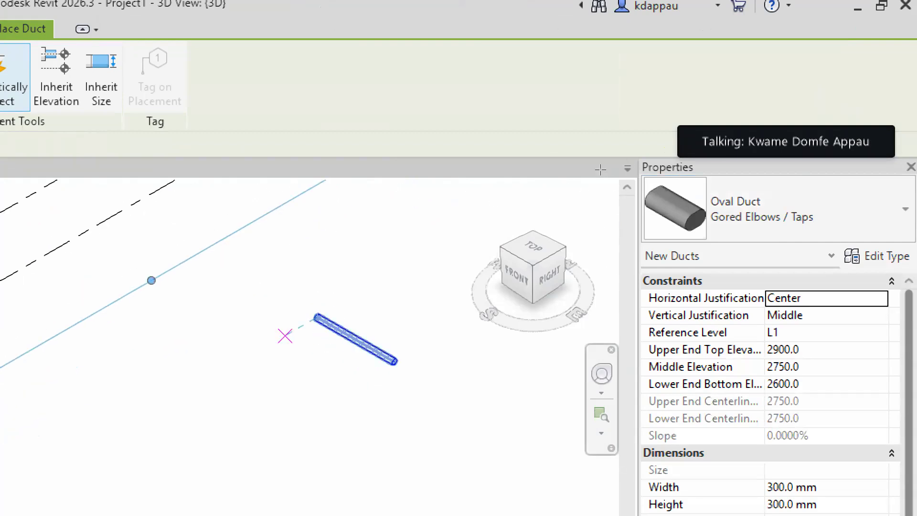
left_click(286, 334)
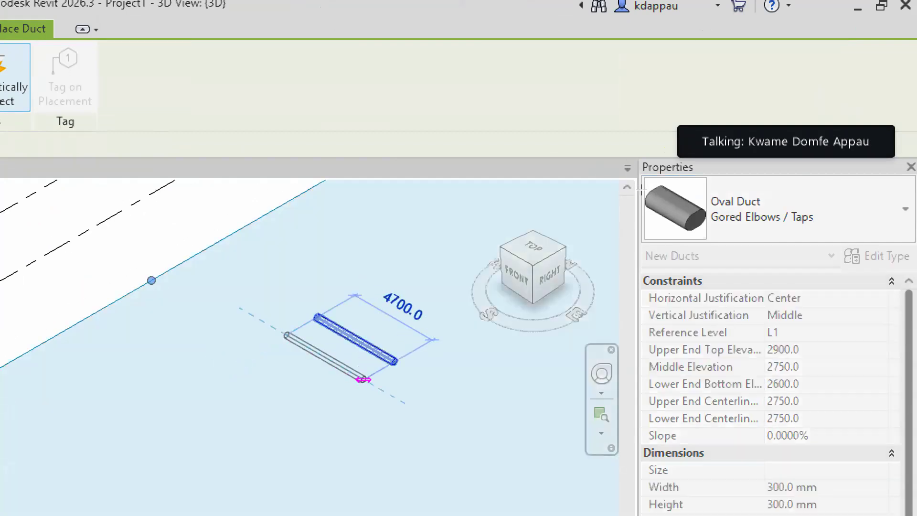
left_click(361, 378)
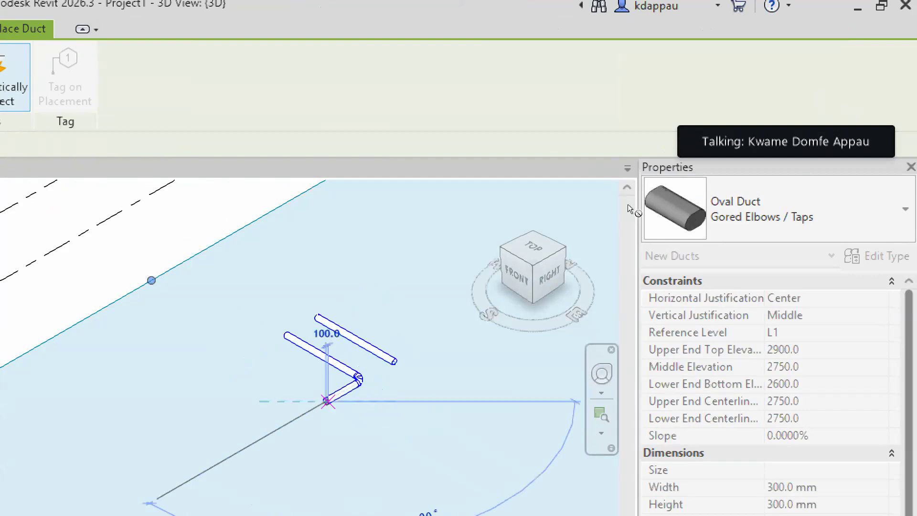
scroll(337, 400, "up", 6)
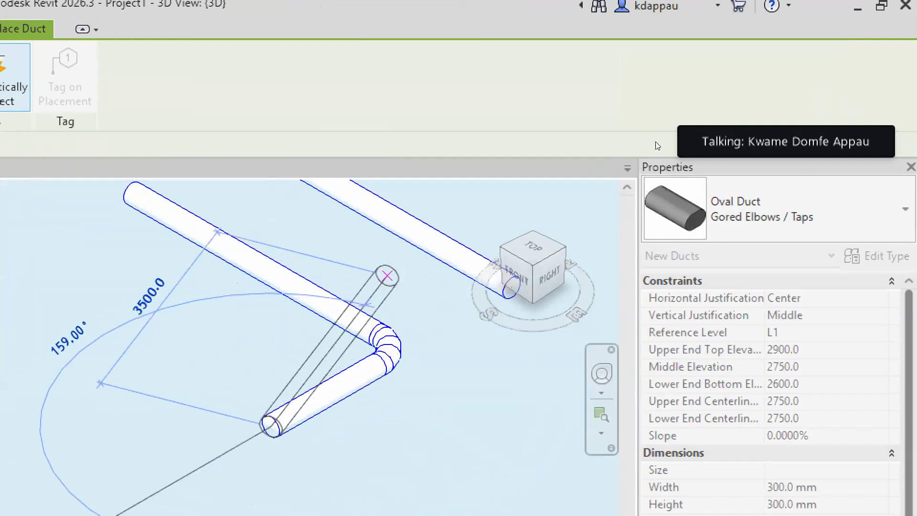
right_click(387, 276)
left_click(437, 287)
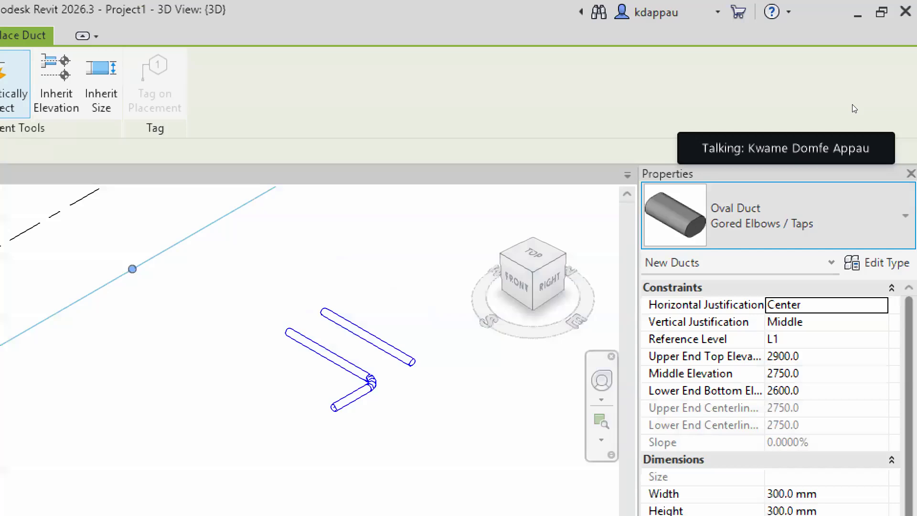
Draw a second L-shaped oval duct run using the Gored Elbows / Tees type.
left_click(787, 209)
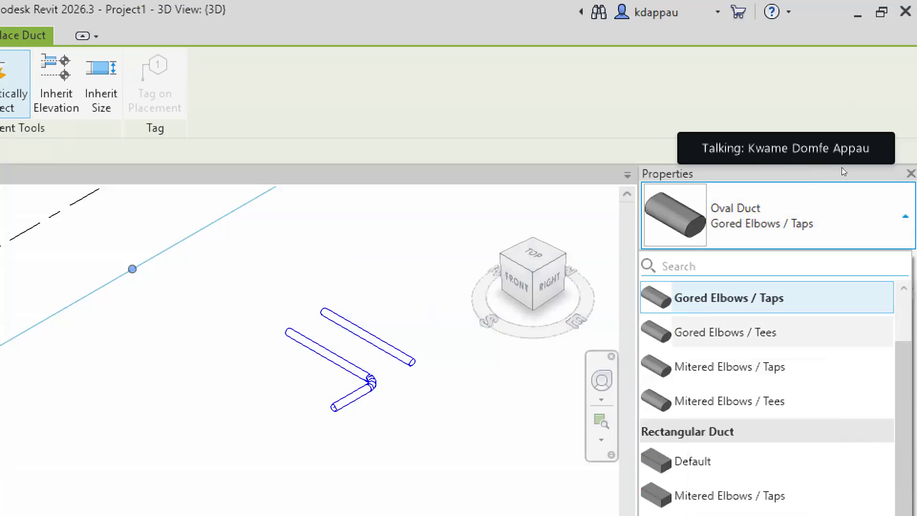
left_click(766, 333)
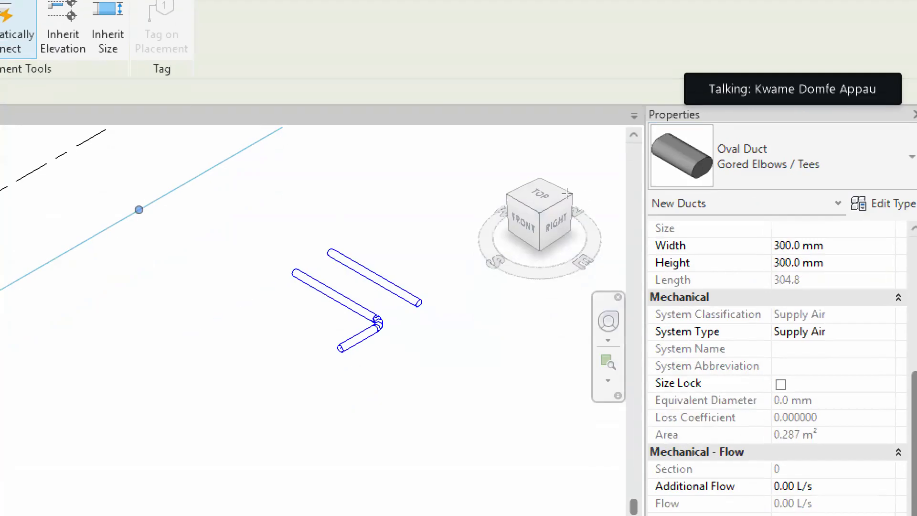
left_click(239, 304)
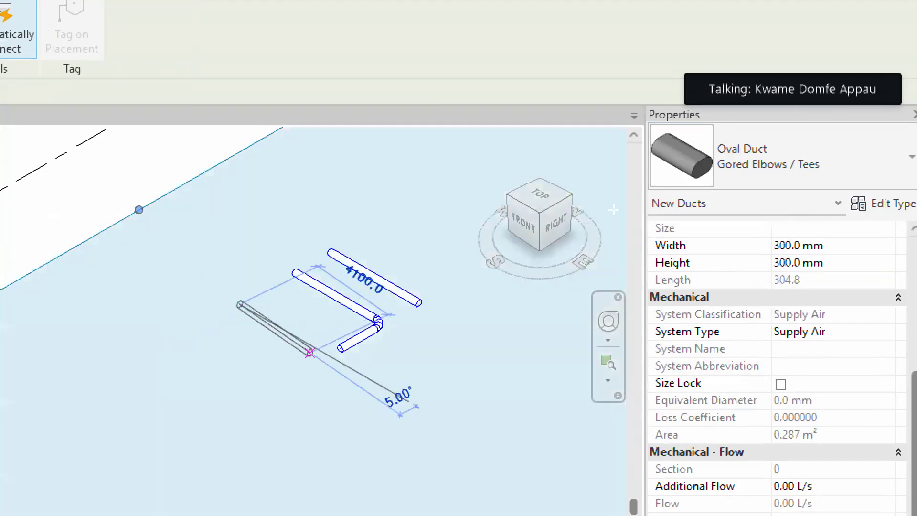
left_click(329, 356)
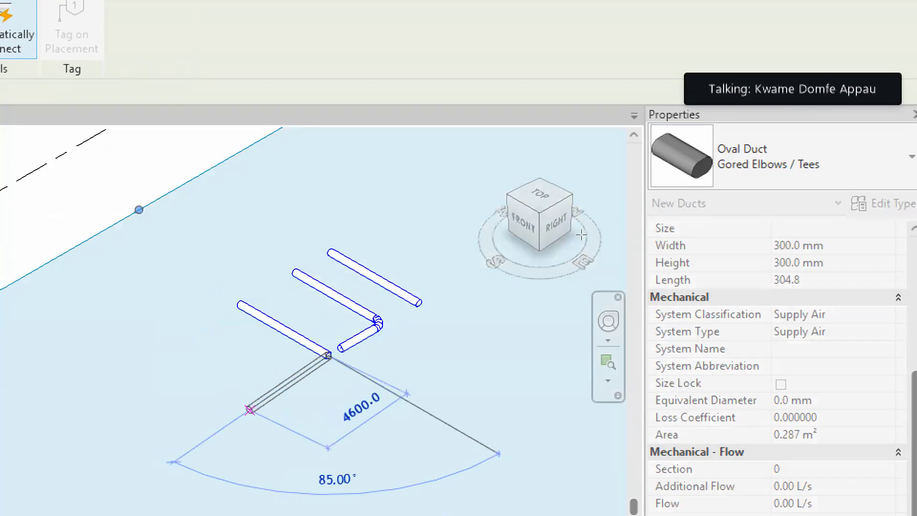
left_click(287, 380)
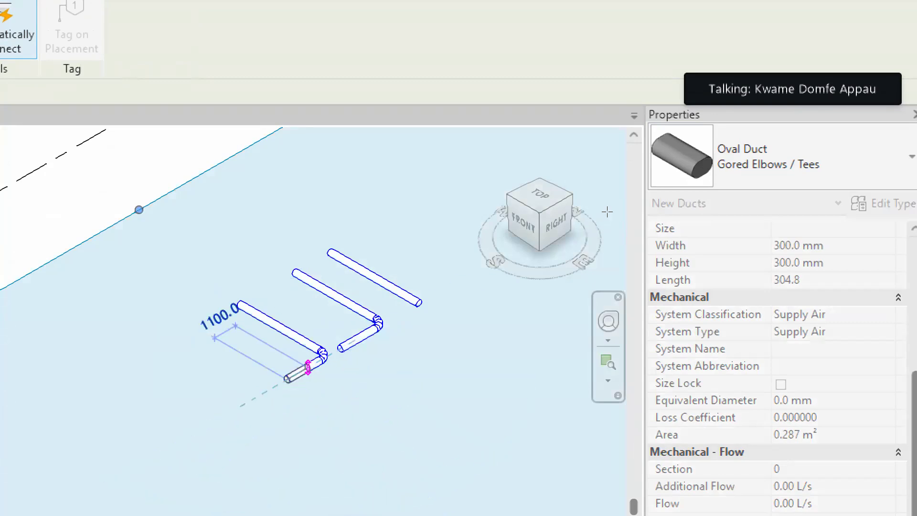
scroll(309, 368, "up", 1)
right_click(317, 264)
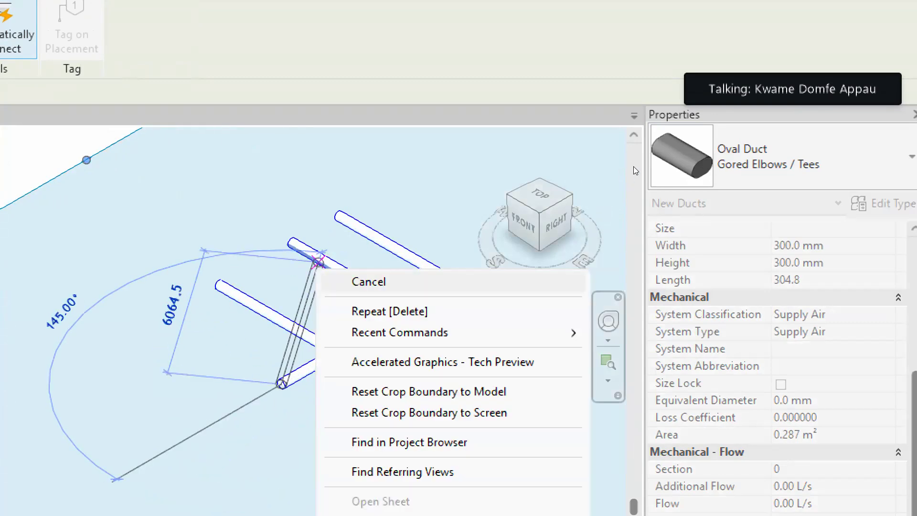
key("Escape")
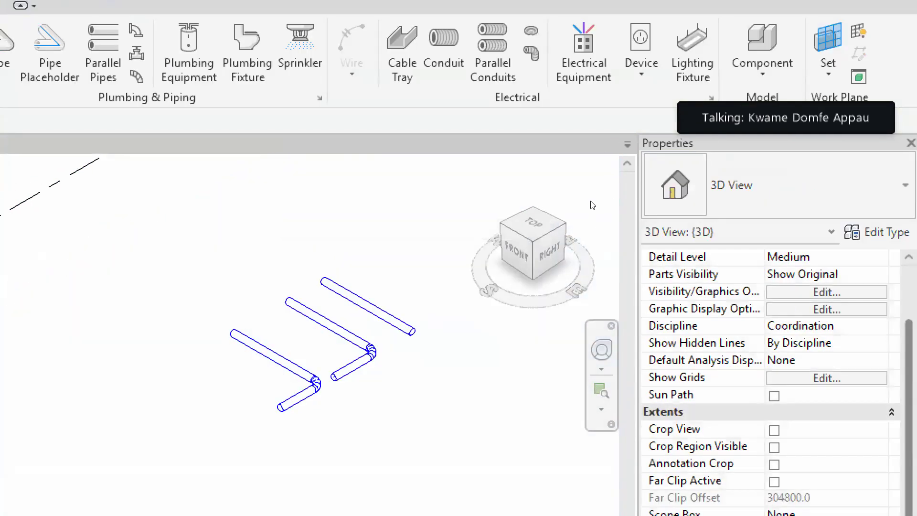
Select the middle oval duct and start a similar duct matching it.
scroll(288, 353, "up", 2)
left_click(352, 313)
right_click(353, 316)
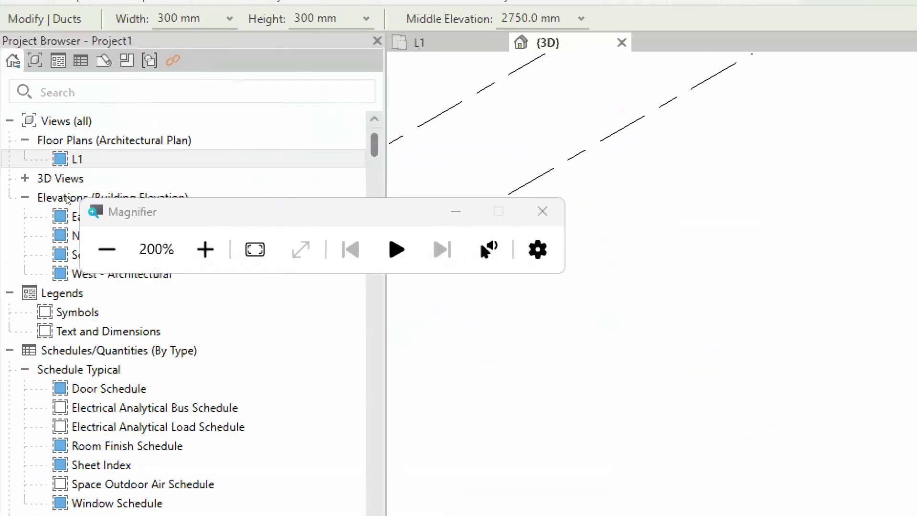
left_click(107, 249)
middle_click_drag(616, 175, 520, 206)
scroll(518, 205, "up", 5)
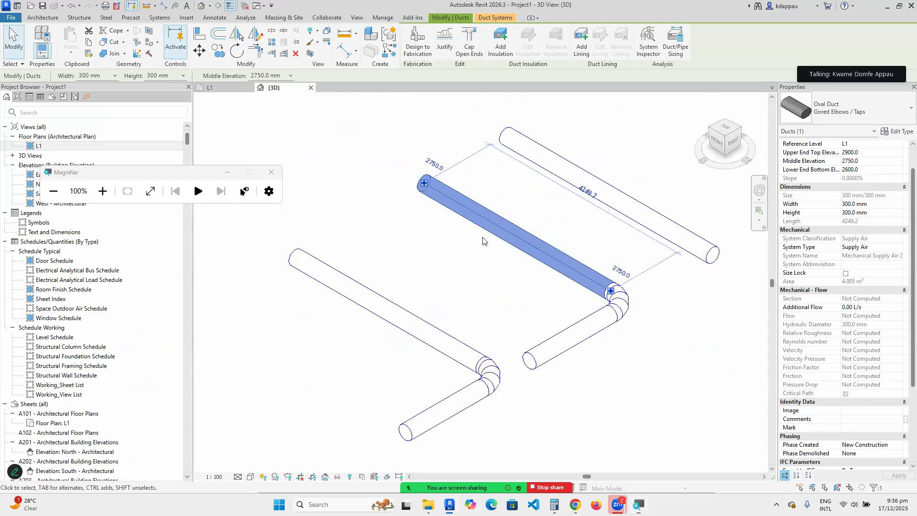
right_click(484, 240)
left_click(520, 292)
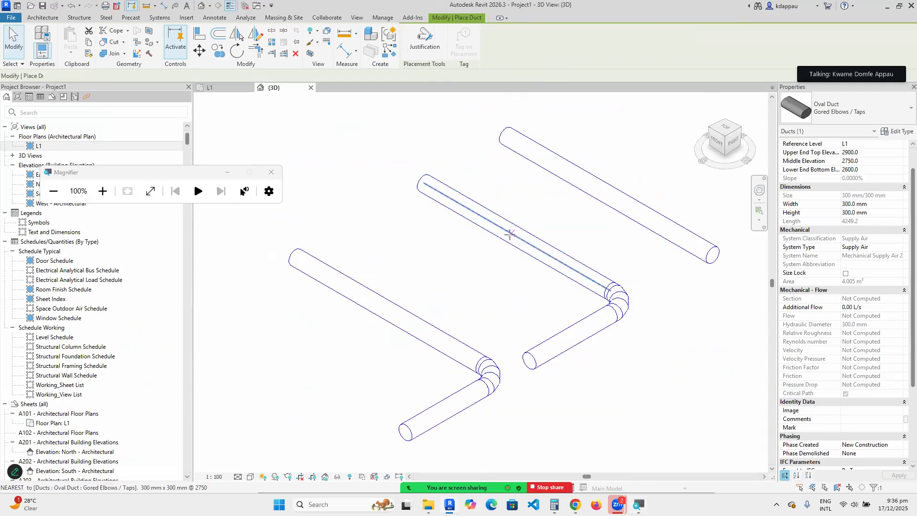
Draw a short oval branch off the main duct, forming a tap, and inspect the tap fitting.
left_click(509, 234)
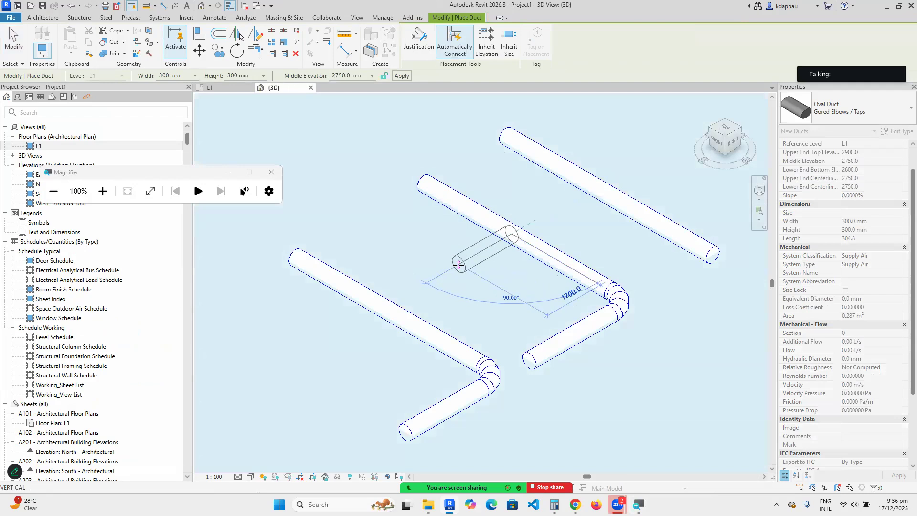
left_click(451, 270)
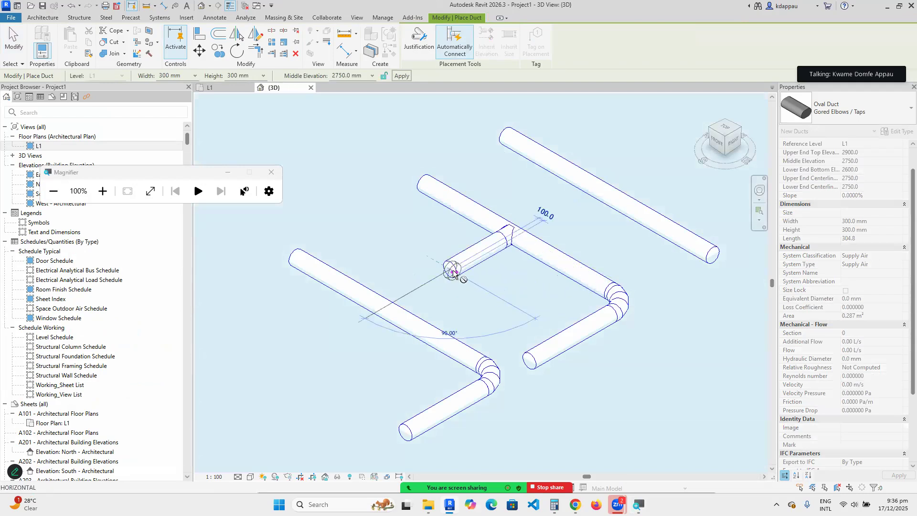
right_click(483, 189)
left_click(503, 195)
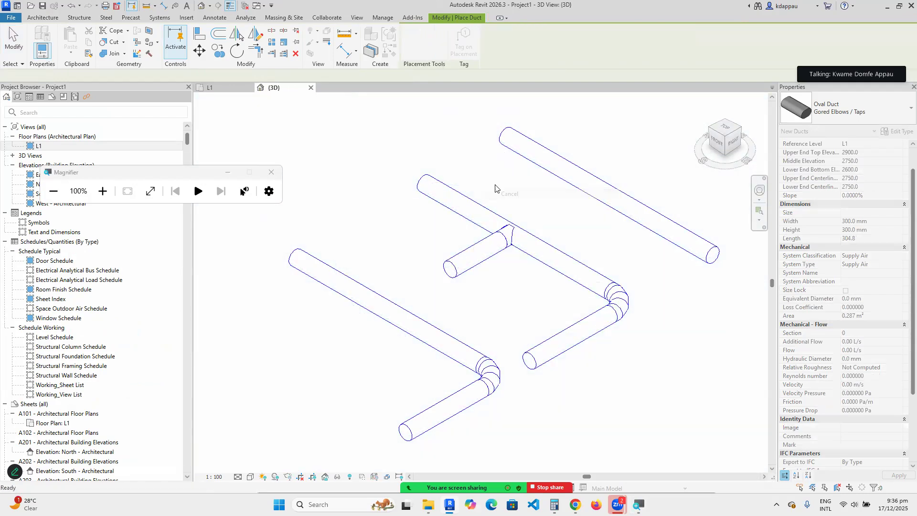
right_click(498, 187)
left_click(512, 191)
scroll(506, 238, "up", 5)
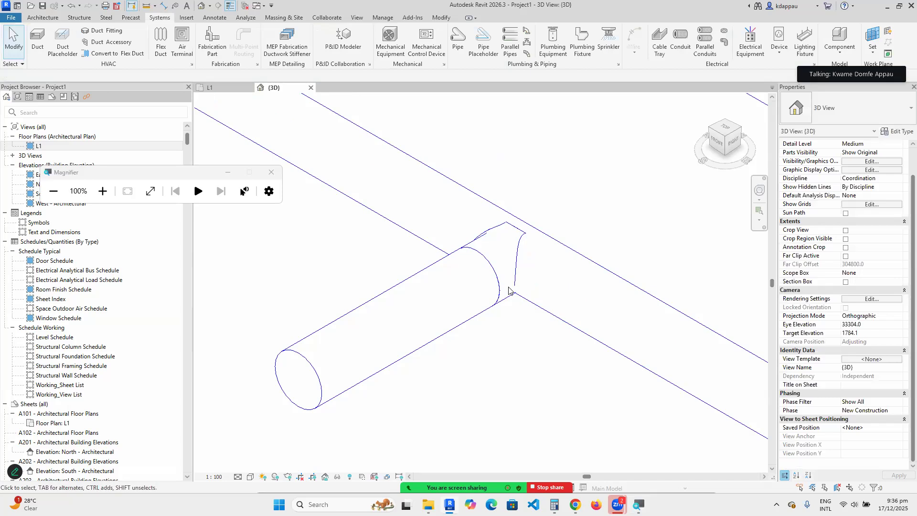
left_click(511, 301)
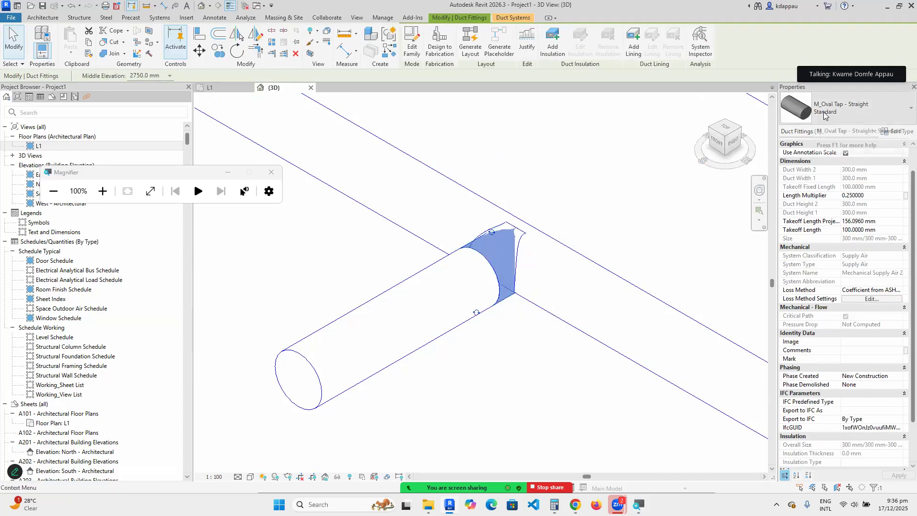
left_click(632, 172)
Draw a short branch off the lower-left Gored Elbows / Tees duct, forming a tee.
scroll(621, 177, "down", 5)
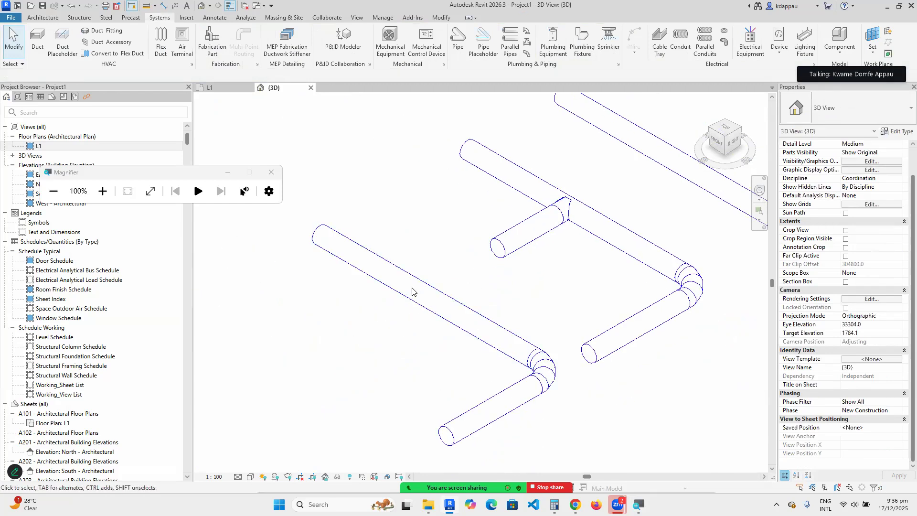
left_click(412, 292)
right_click(413, 291)
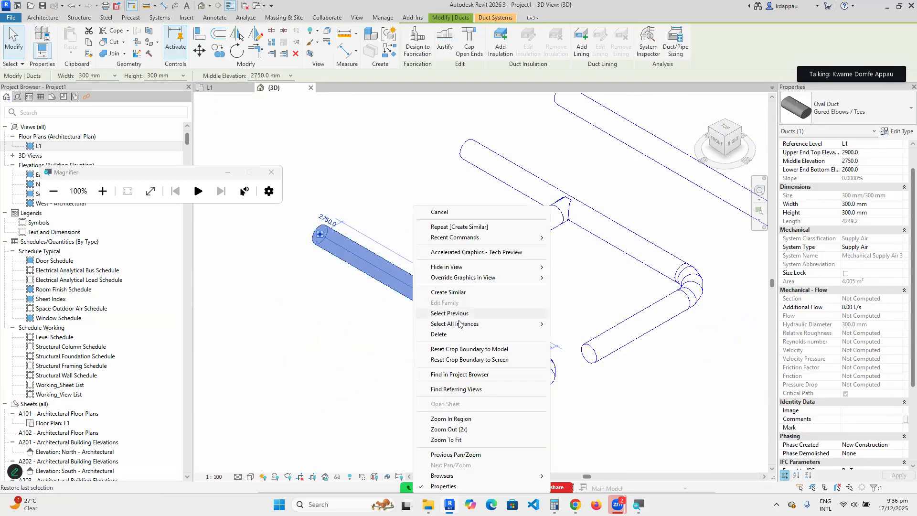
left_click(453, 293)
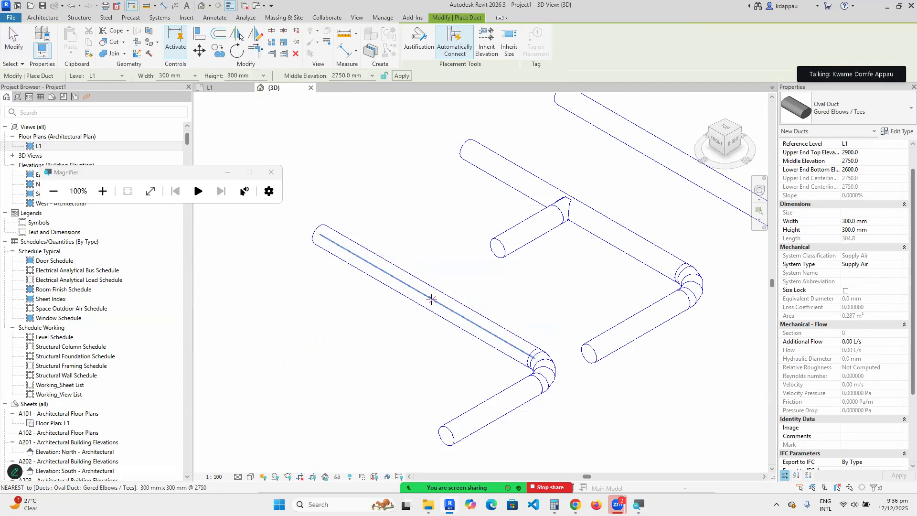
left_click(433, 299)
left_click(387, 326)
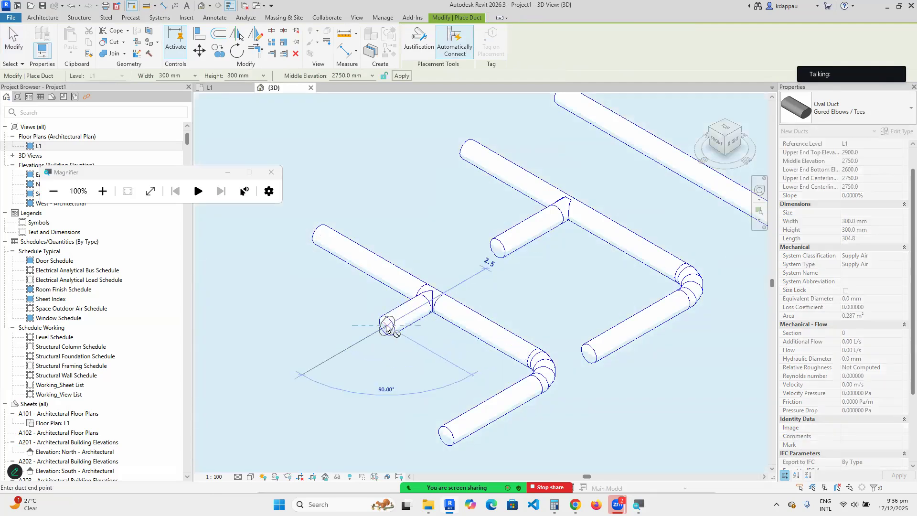
right_click(421, 233)
left_click(437, 243)
right_click(424, 216)
left_click(435, 221)
Inspect the new tee and tap fittings, then select the gored-elbow oval duct.
scroll(426, 316, "up", 5)
left_click(426, 321)
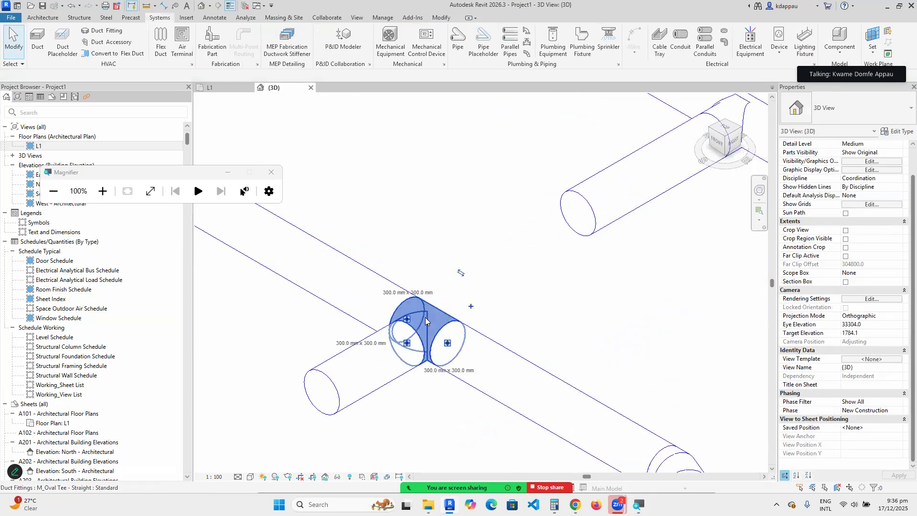
left_click(461, 271)
scroll(461, 258, "down", 5)
scroll(511, 218, "up", 5)
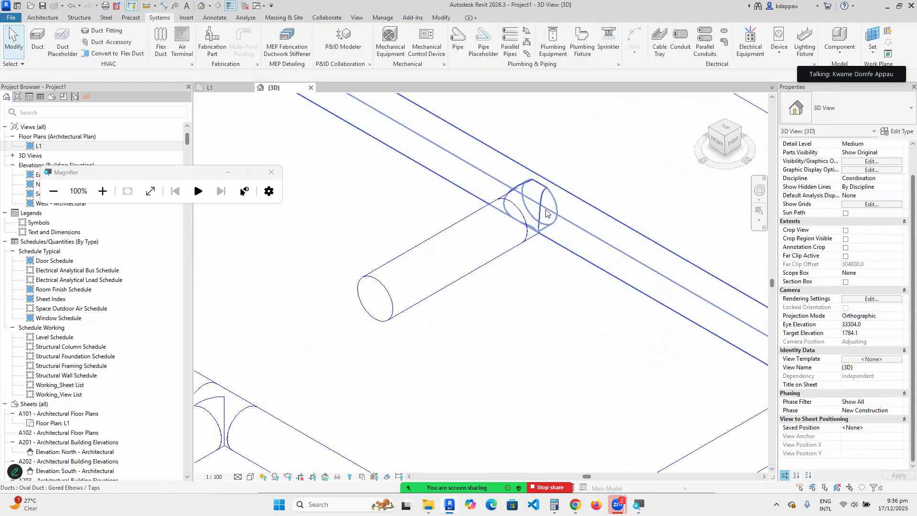
left_click(531, 247)
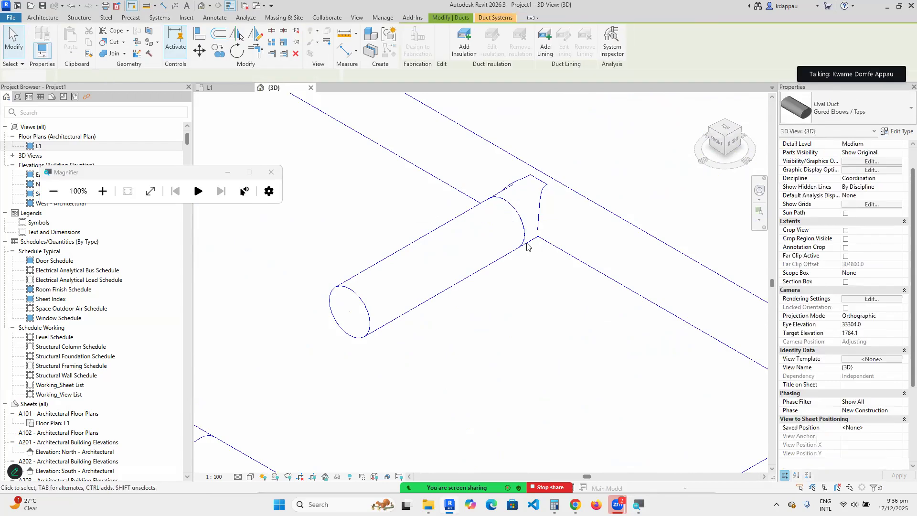
left_click(529, 244)
scroll(535, 260, "down", 1)
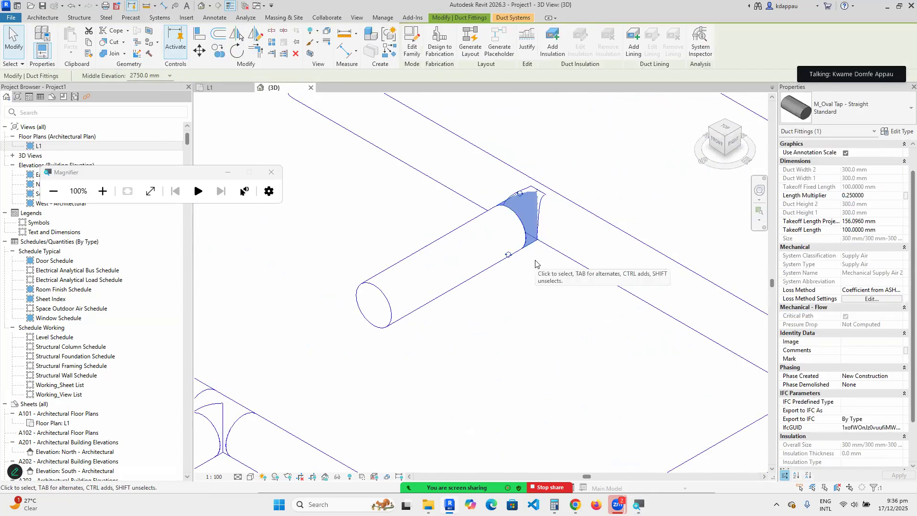
scroll(535, 260, "down", 4)
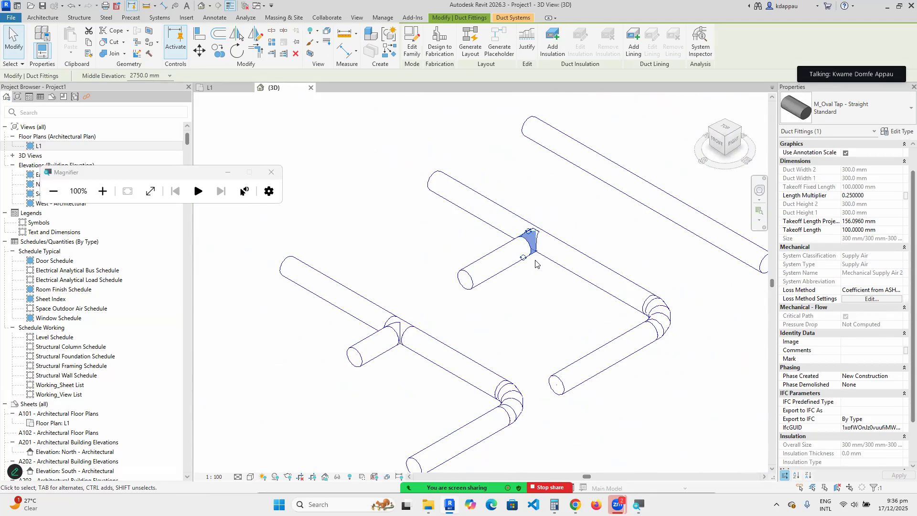
scroll(536, 265, "down", 3)
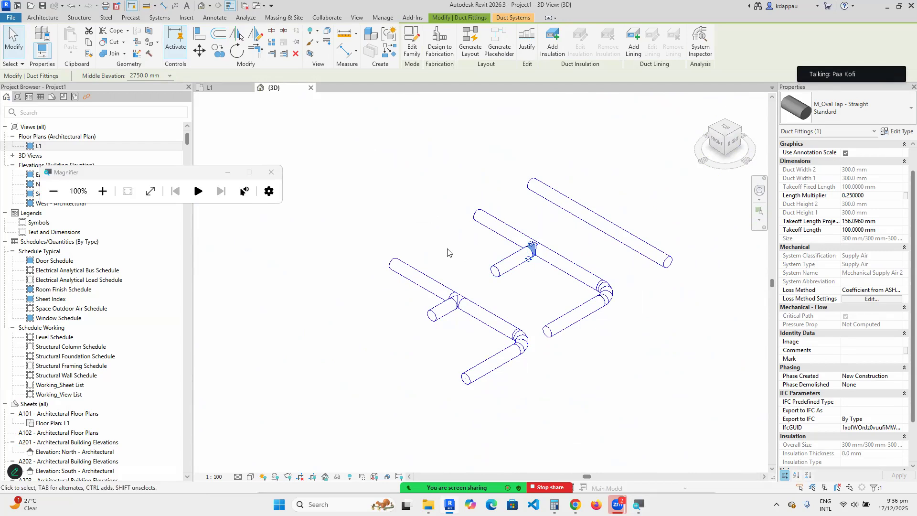
left_click(447, 194)
left_click(415, 279)
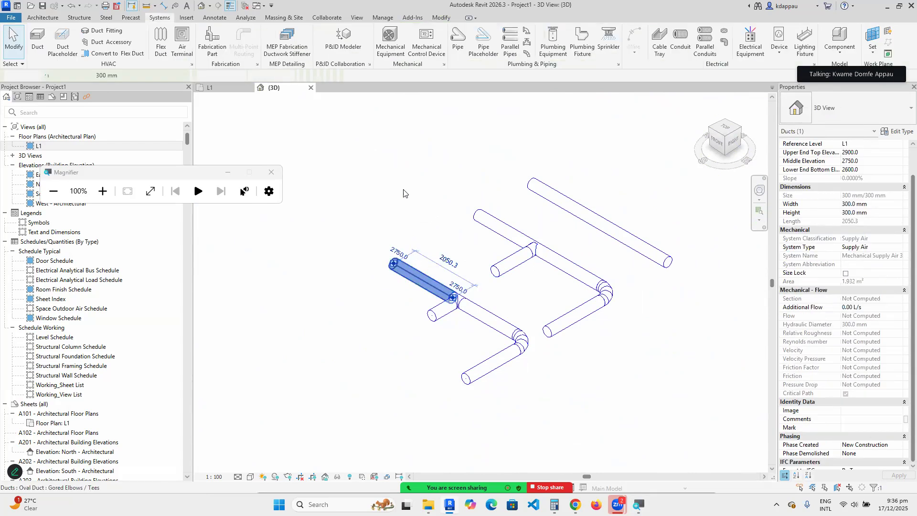
Draw an L-shaped oval duct run like the picked one, typed Oval Duct Mitered Elbows / Taps.
right_click(405, 189)
left_click(437, 273)
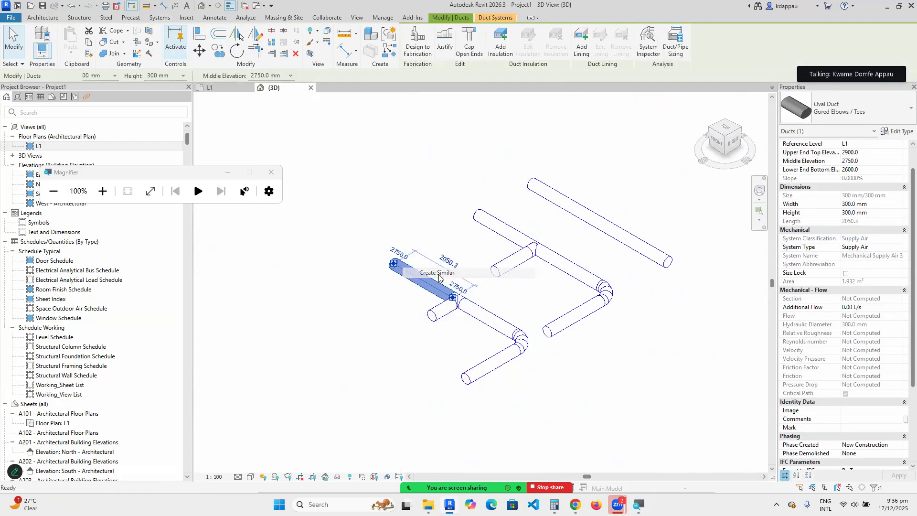
left_click(847, 109)
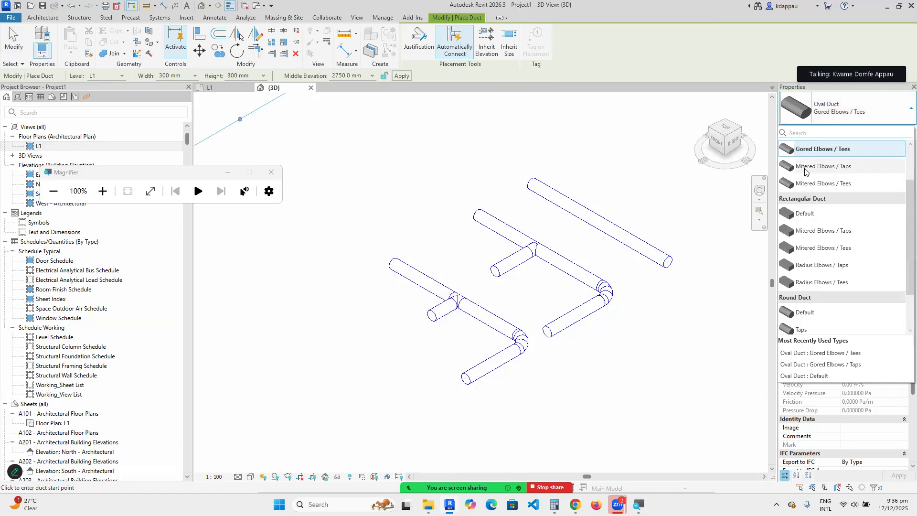
left_click(830, 167)
scroll(421, 319, "down", 2)
scroll(382, 322, "up", 2)
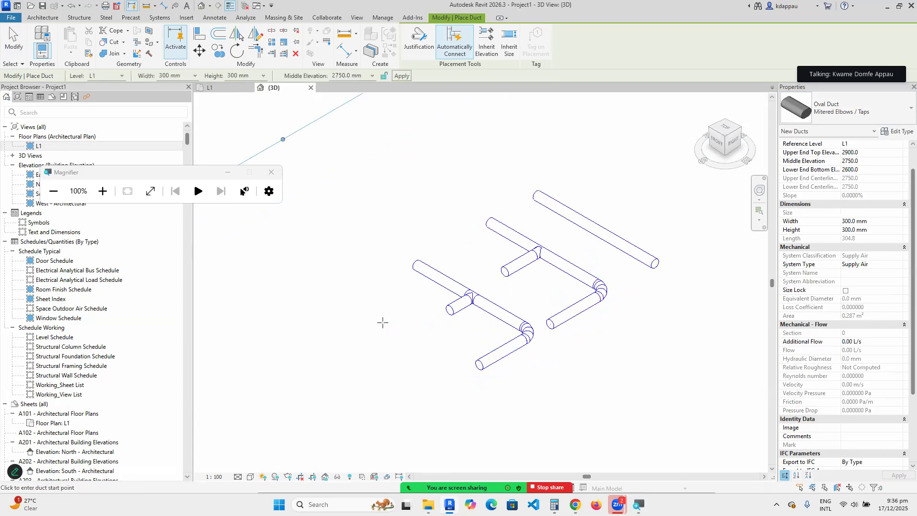
left_click(348, 304)
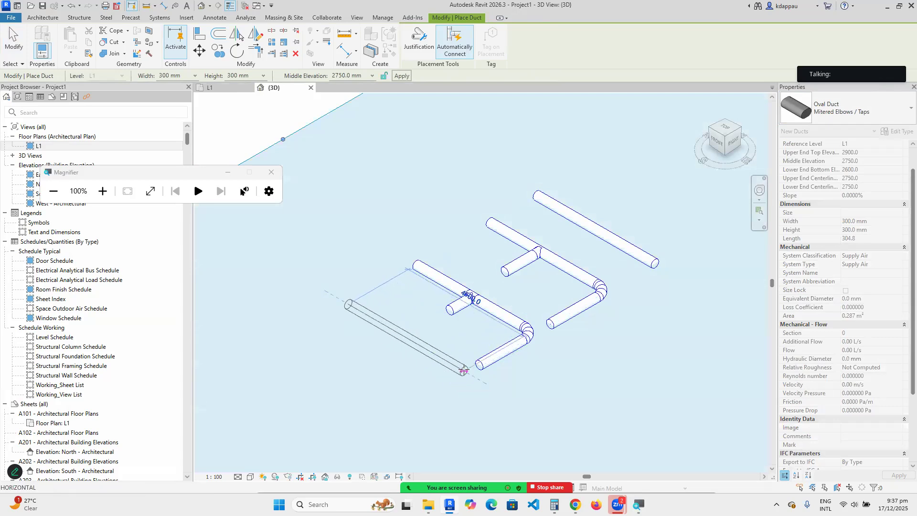
left_click(464, 372)
left_click(417, 398)
Stop drawing, leave the duct tool, and zoom around to inspect the new run.
right_click(407, 289)
left_click(423, 293)
right_click(405, 280)
left_click(429, 289)
right_click(421, 294)
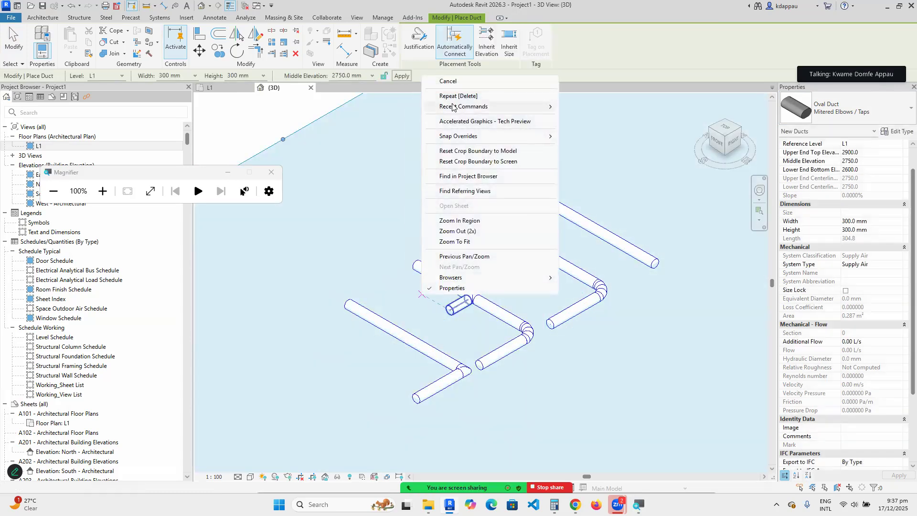
left_click(449, 82)
scroll(473, 401, "up", 5)
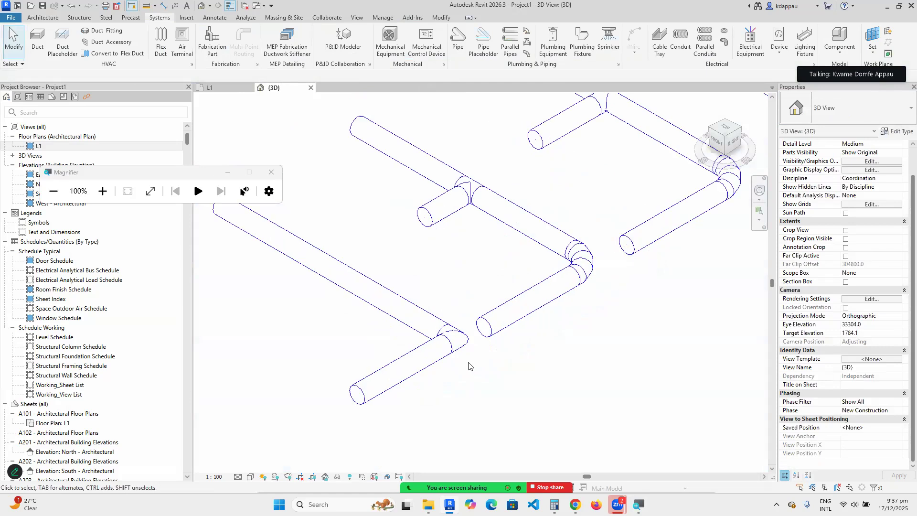
scroll(543, 330, "down", 3)
scroll(601, 258, "up", 5)
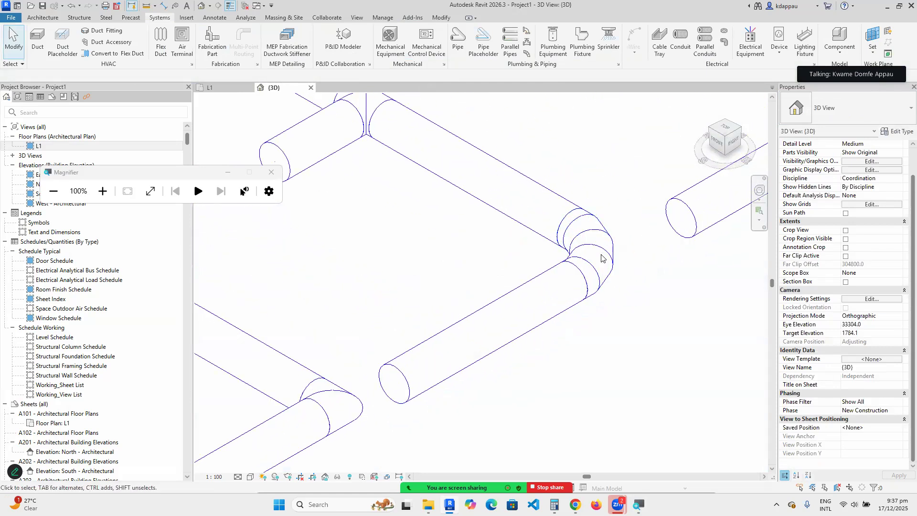
scroll(601, 253, "down", 2)
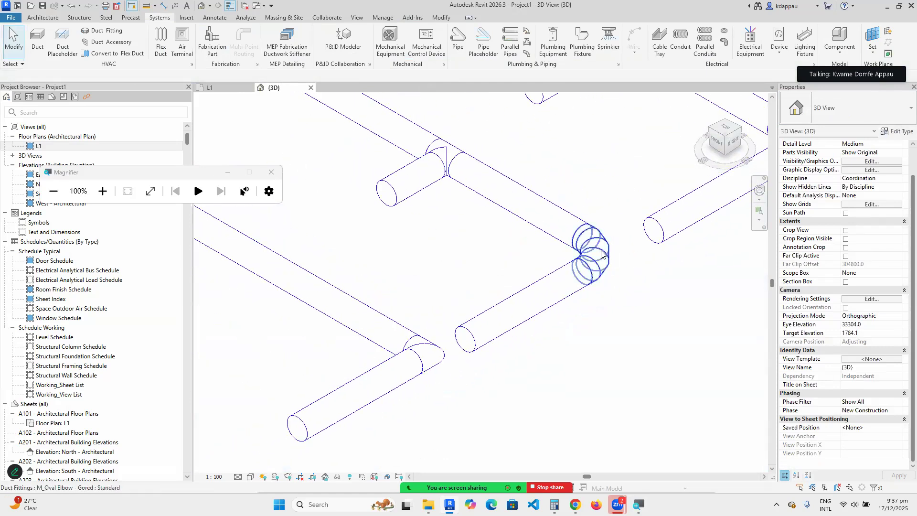
scroll(601, 253, "down", 3)
scroll(490, 298, "up", 4)
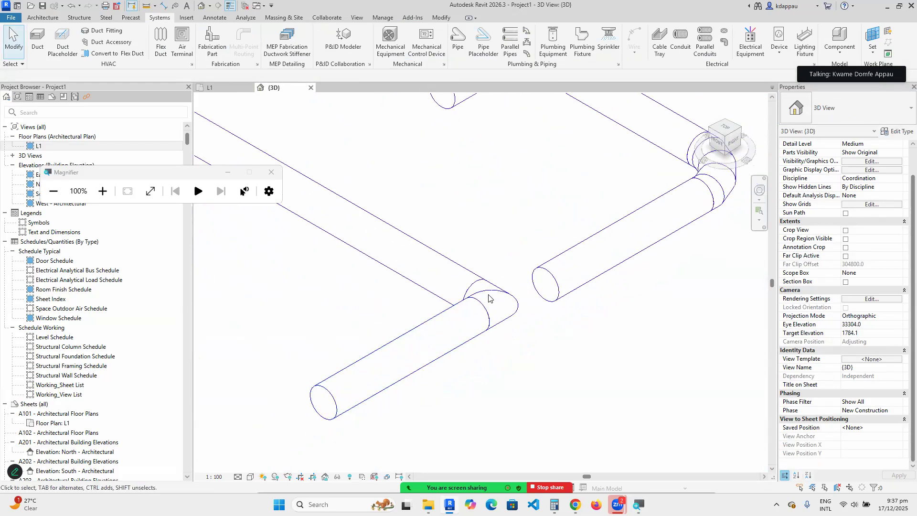
scroll(489, 298, "down", 3)
scroll(487, 298, "up", 2)
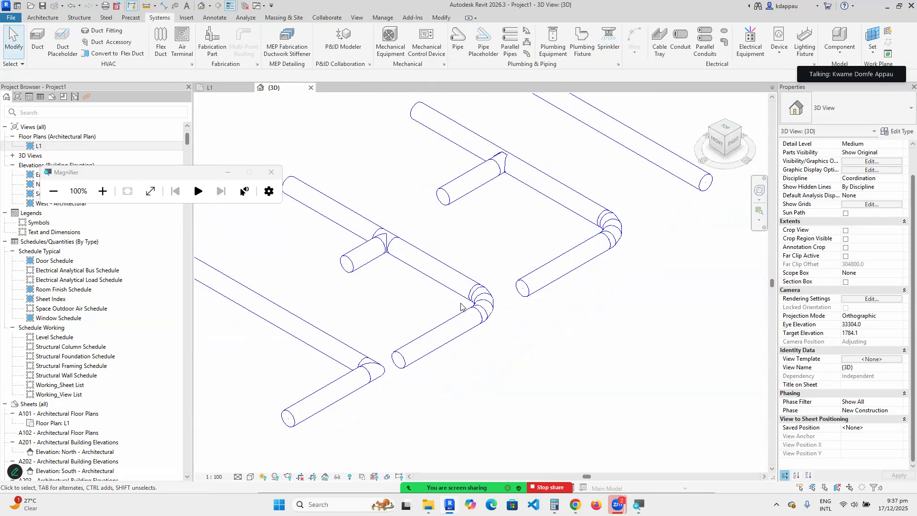
scroll(378, 247, "up", 3)
scroll(392, 243, "down", 4)
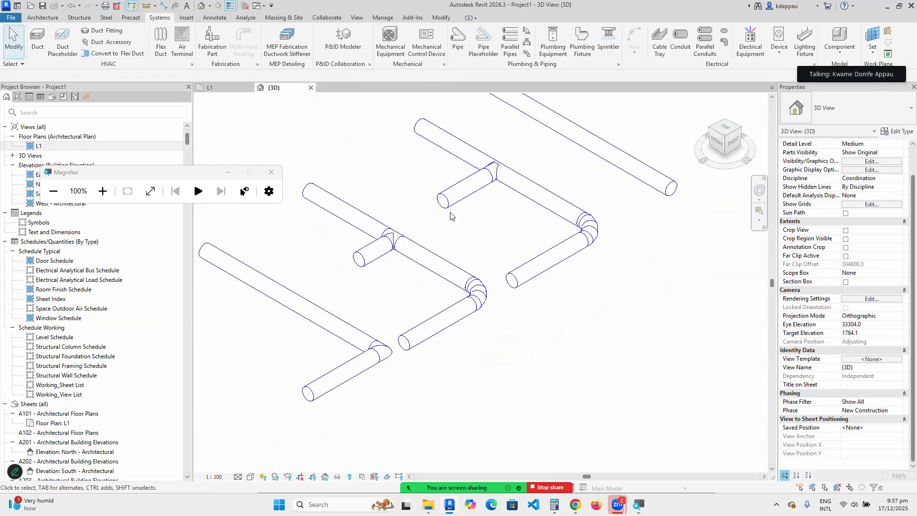
scroll(450, 216, "down", 3)
Try a branch duct from the lower-left oval duct via Create Similar, then abandon it.
right_click(354, 226)
left_click(377, 233)
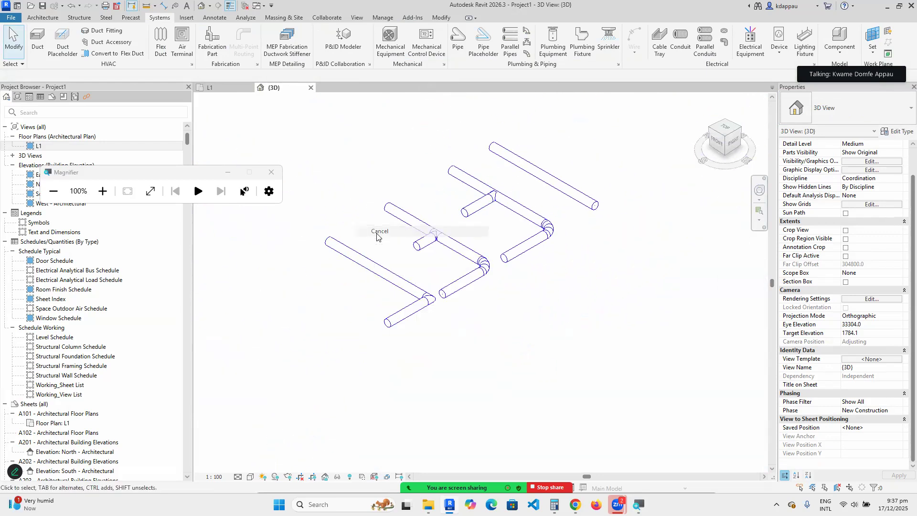
scroll(376, 236, "up", 2)
left_click(400, 285)
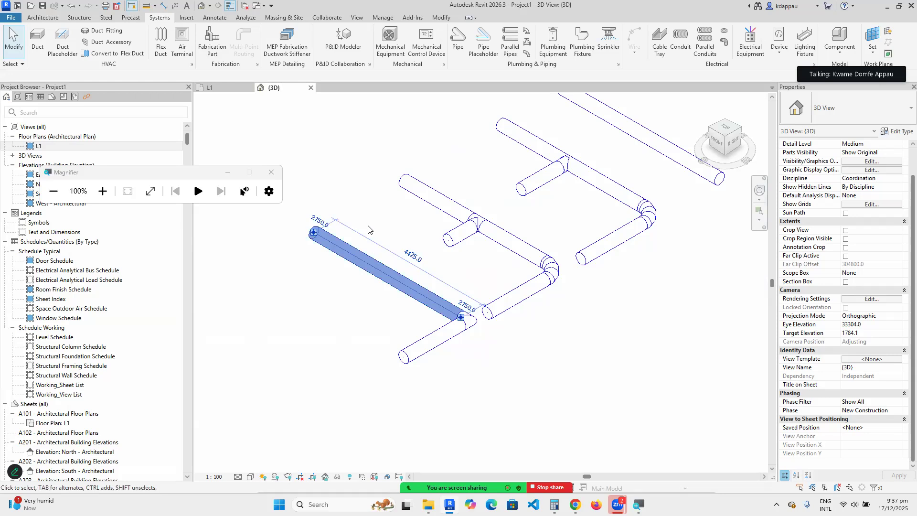
right_click(369, 224)
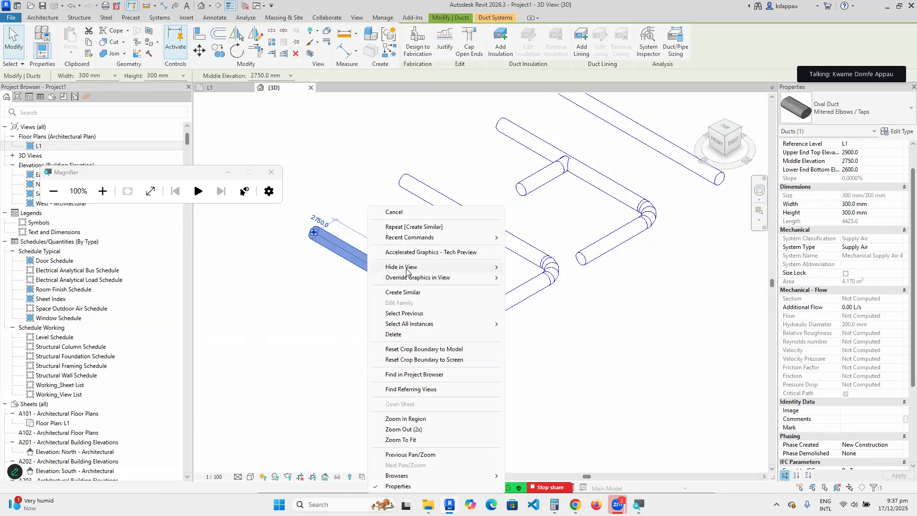
left_click(412, 293)
scroll(395, 282, "up", 2)
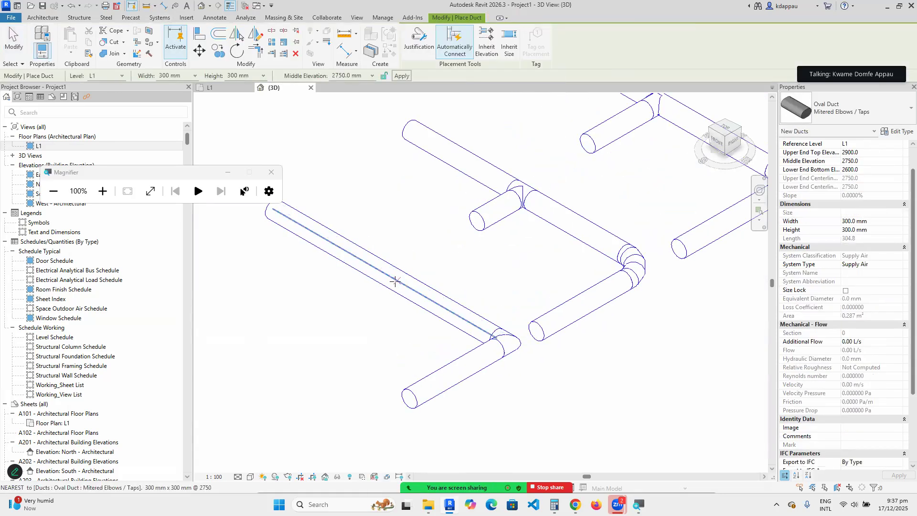
left_click(395, 282)
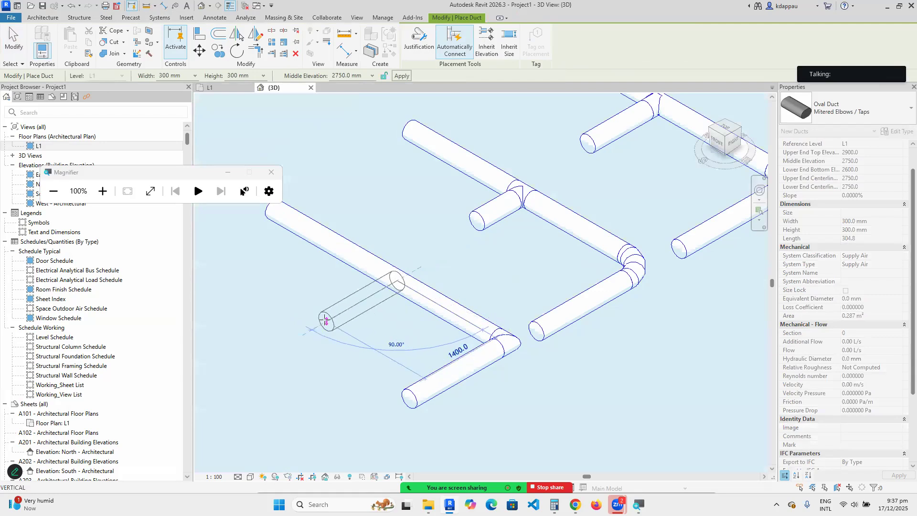
right_click(380, 215)
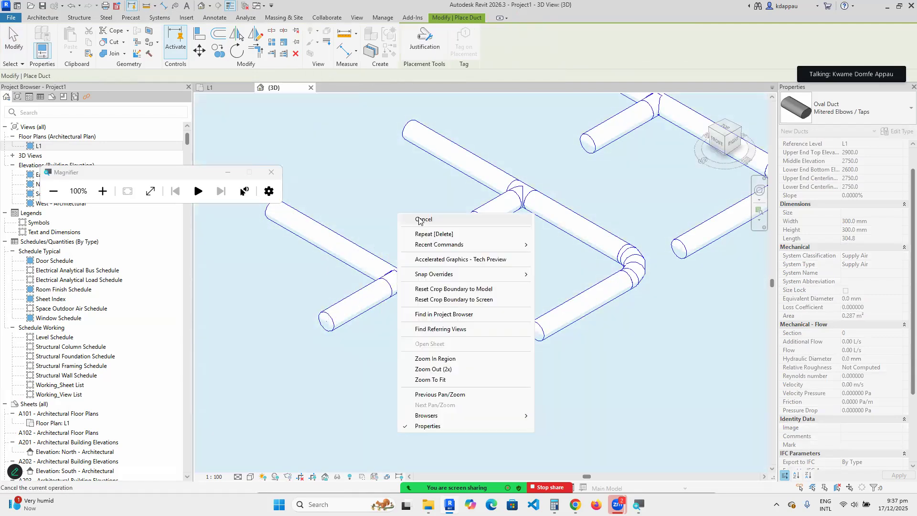
left_click(407, 222)
scroll(412, 286, "up", 2)
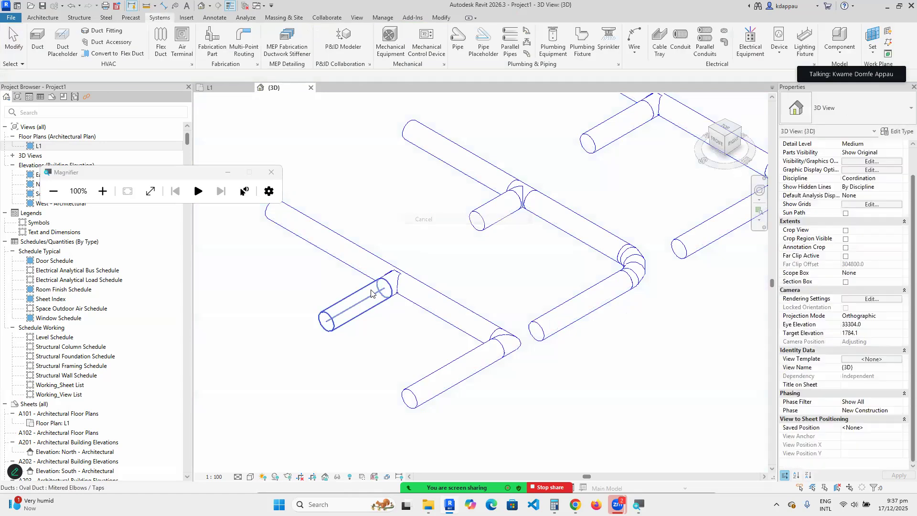
scroll(412, 285, "down", 3)
scroll(544, 208, "up", 4)
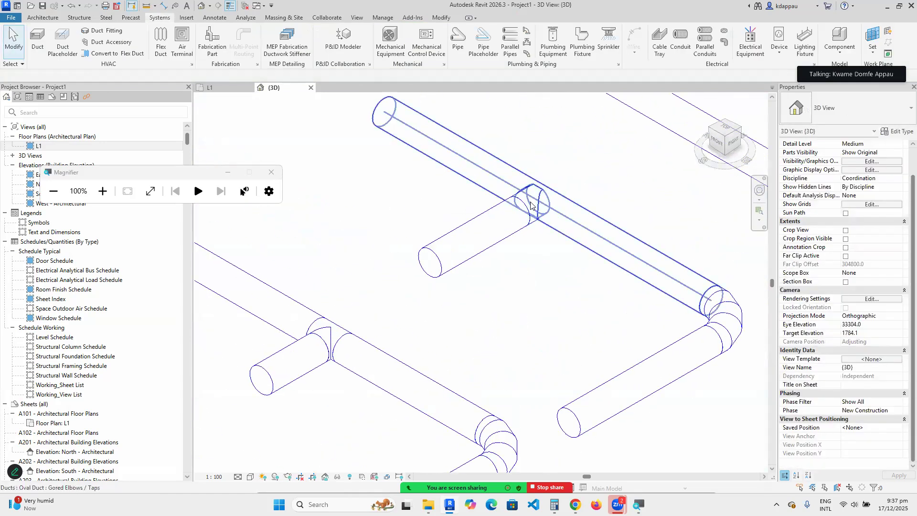
scroll(524, 318, "down", 5)
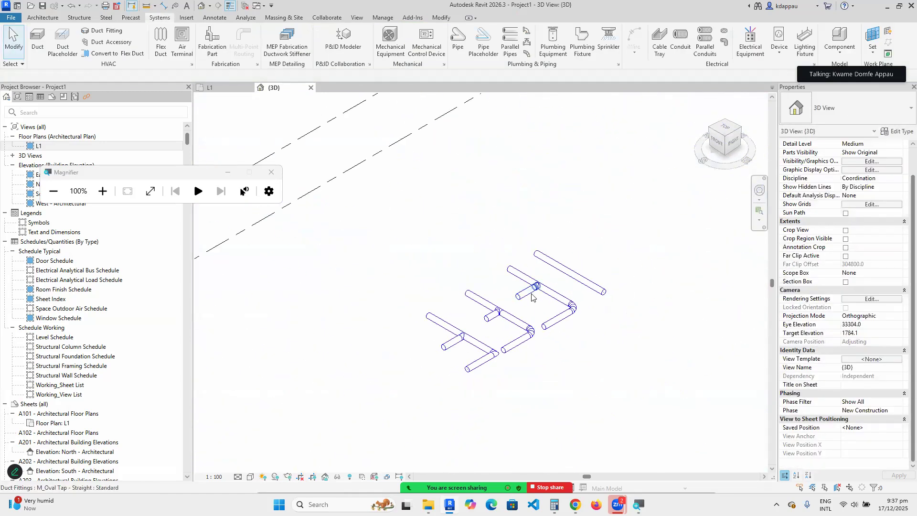
scroll(440, 337, "up", 2)
Start a new duct like the lower-left oval duct and bring up the duct type list.
left_click(439, 314)
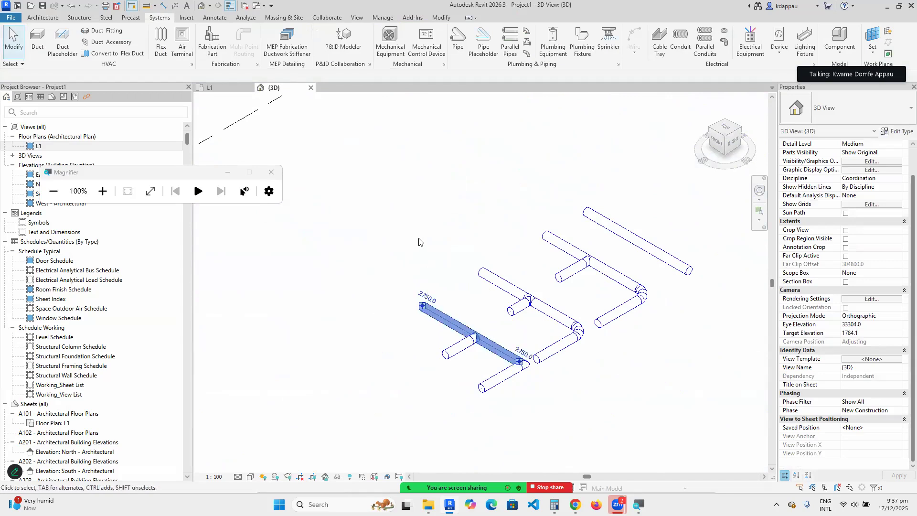
right_click(420, 306)
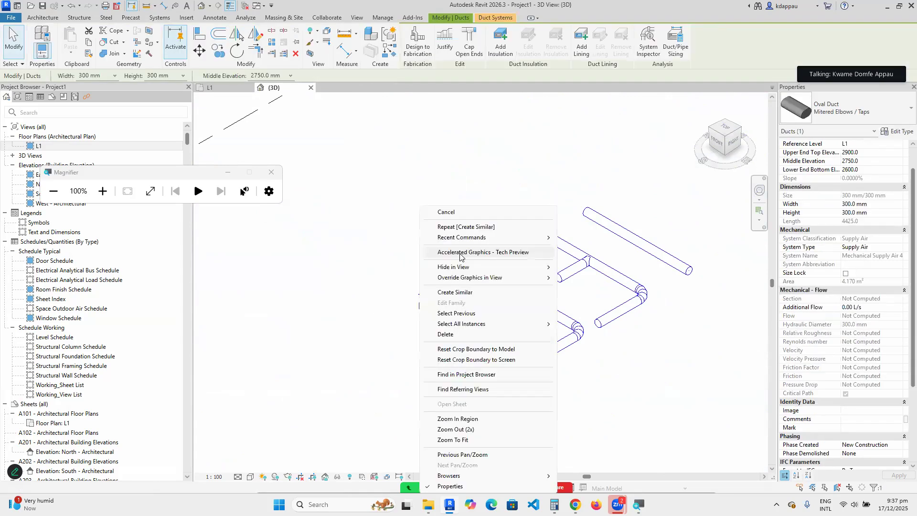
left_click(465, 291)
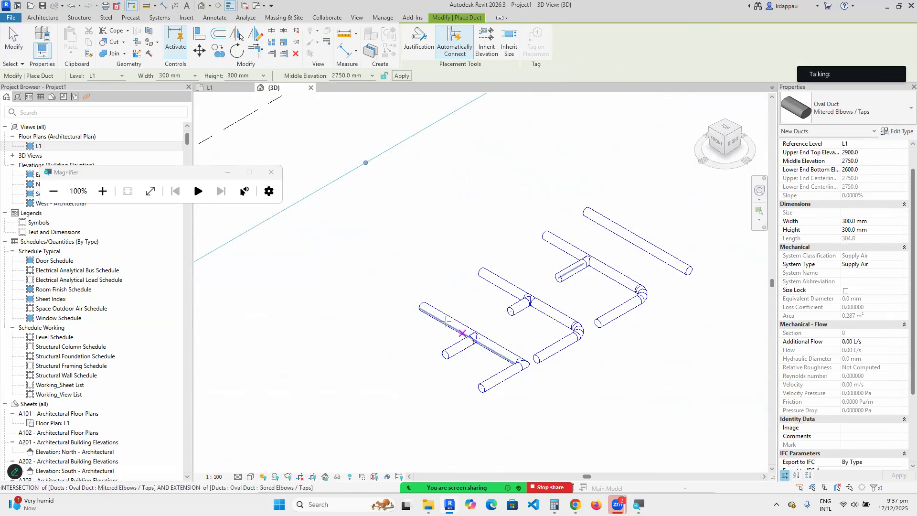
scroll(461, 310, "down", 2)
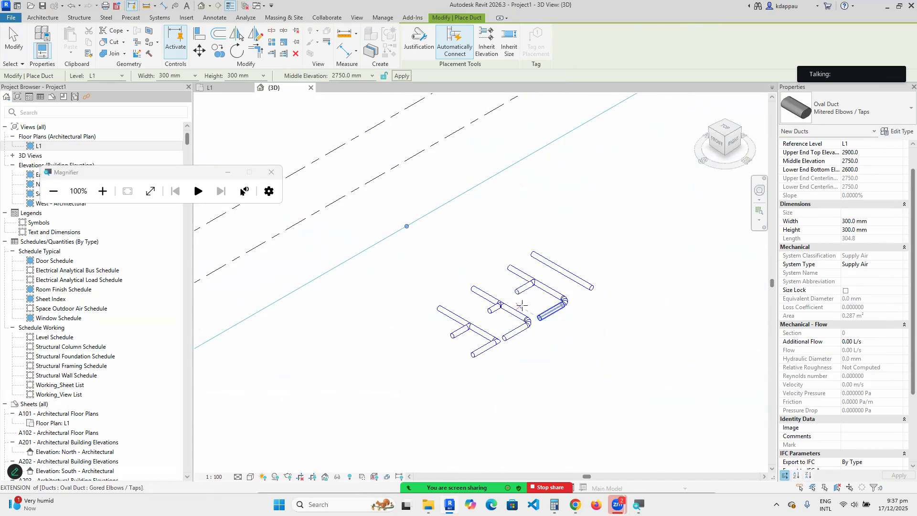
left_click(841, 114)
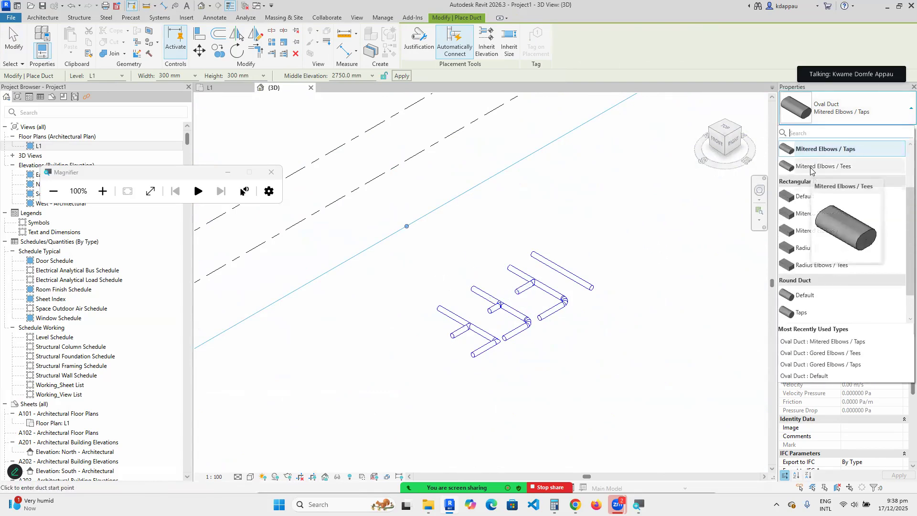
Draw an L-shaped run of type Oval Duct Mitered Elbows / Tees.
left_click(831, 167)
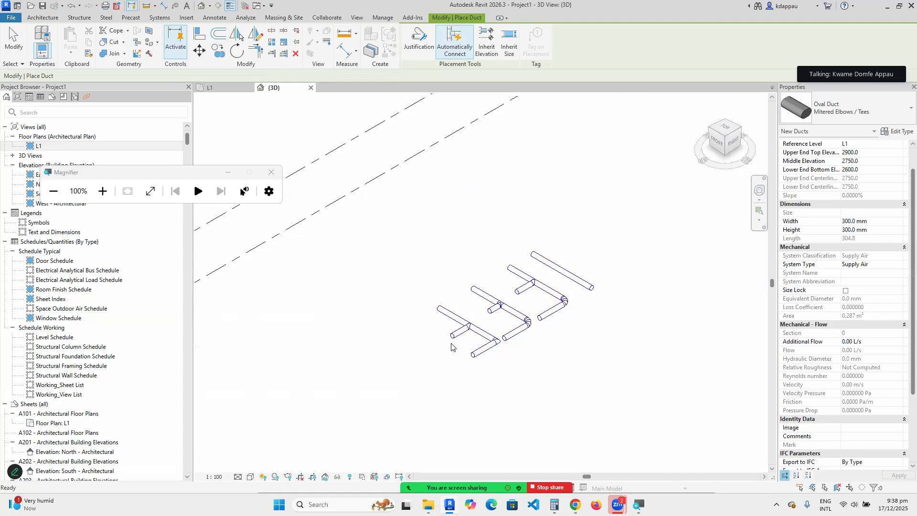
scroll(442, 361, "up", 2)
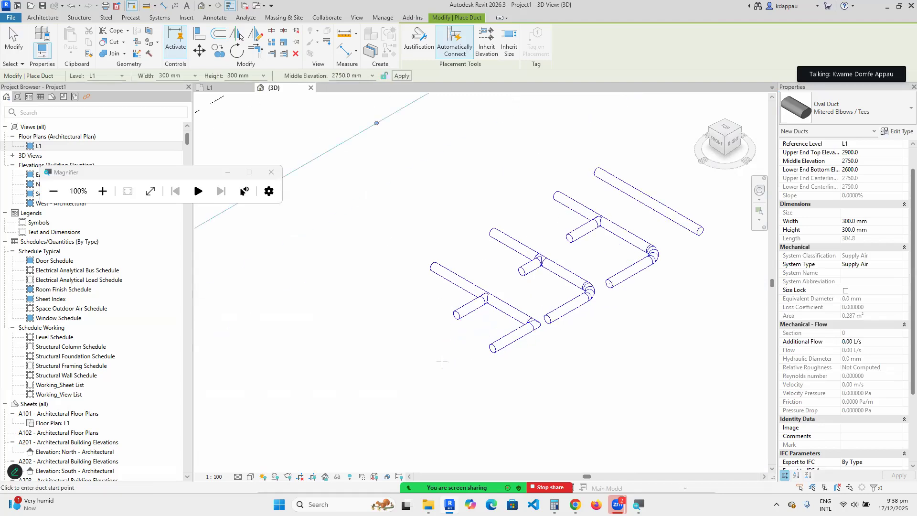
left_click(371, 314)
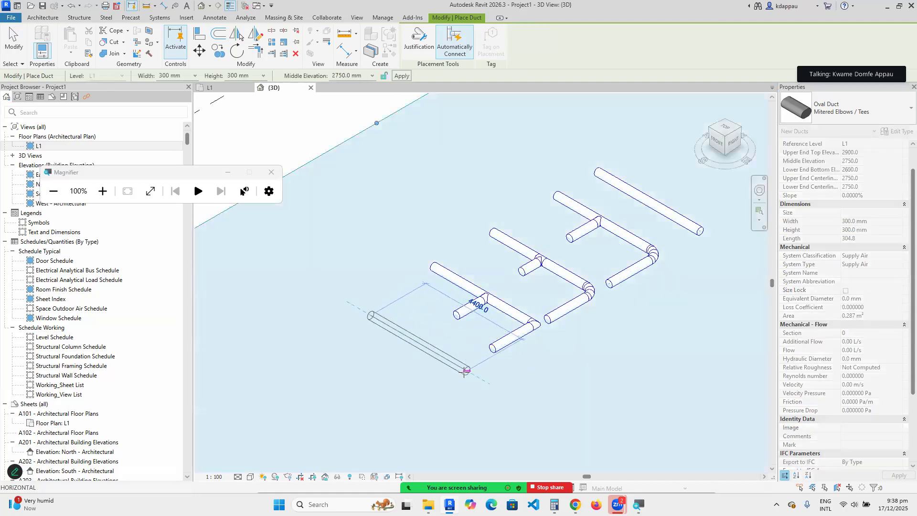
left_click(466, 372)
left_click(401, 410)
right_click(390, 292)
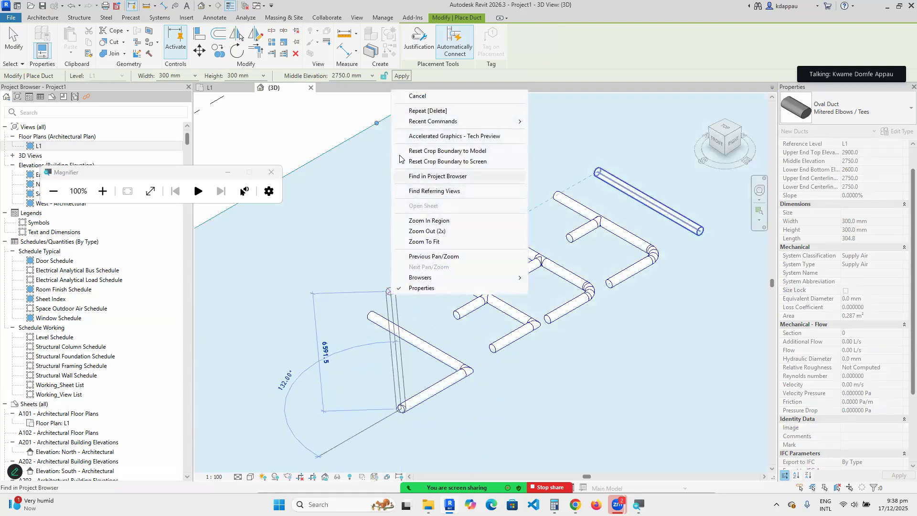
left_click(420, 96)
Add a branch from the lower duct's midpoint, then exit duct placement.
scroll(411, 337, "up", 3)
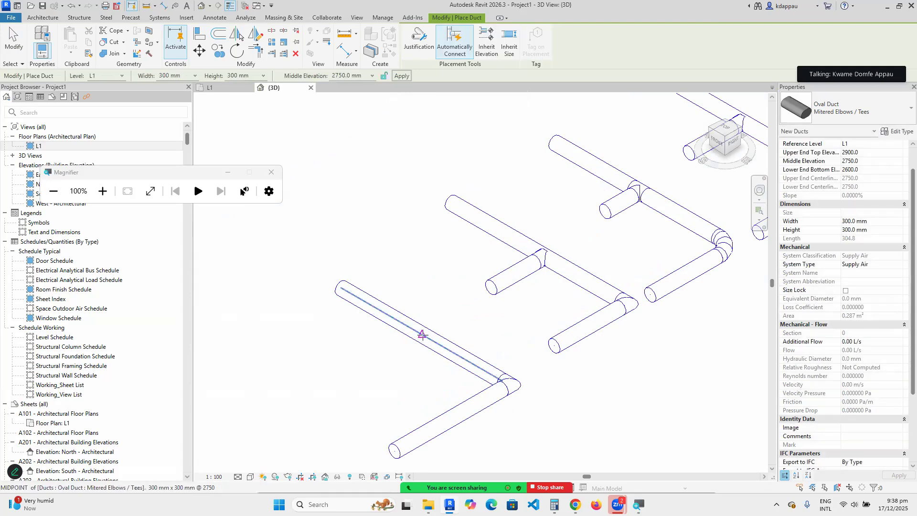
left_click(420, 334)
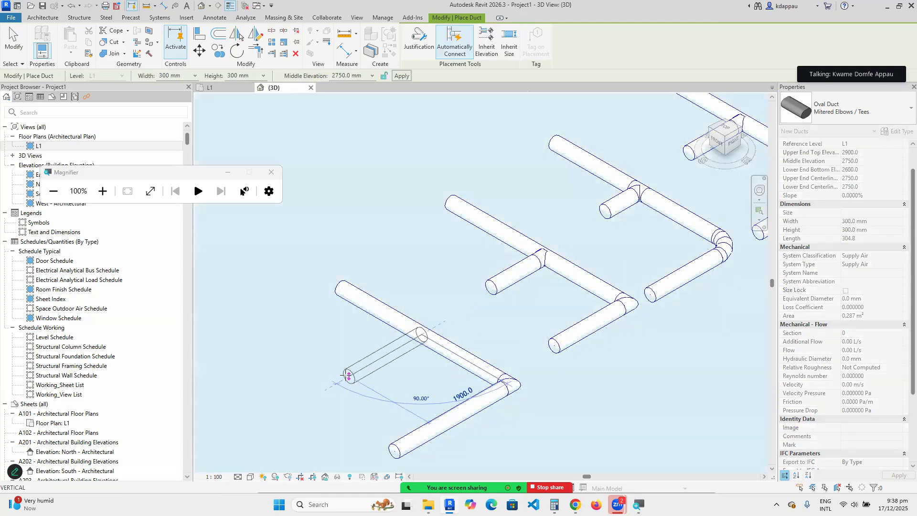
left_click(347, 376)
right_click(390, 266)
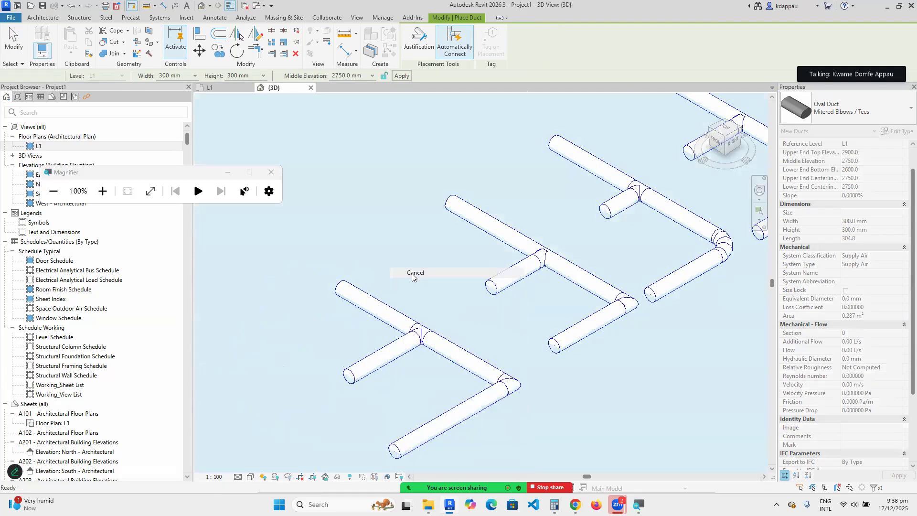
left_click(413, 277)
right_click(396, 255)
left_click(422, 263)
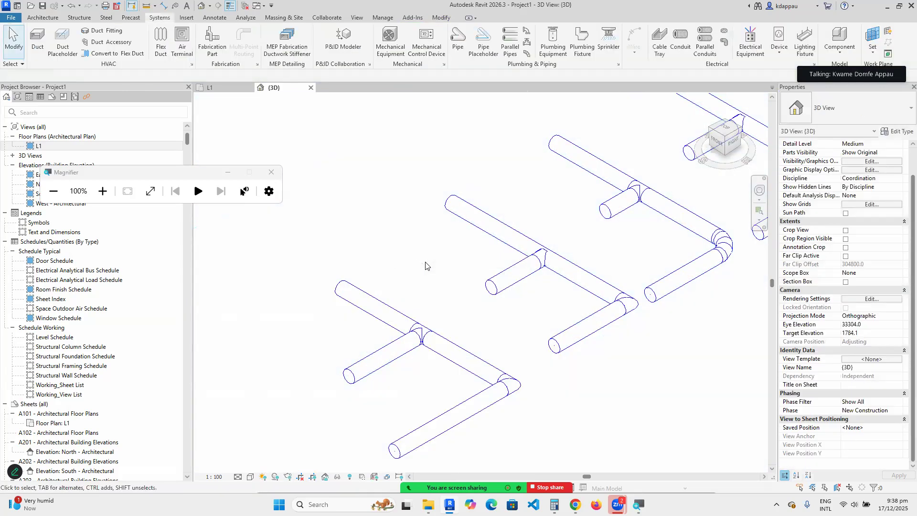
Remove the isolated Oval Duct : Default segment and zoom to review the four duct runs.
scroll(425, 266, "down", 3)
scroll(553, 288, "up", 1)
scroll(540, 277, "down", 2)
scroll(556, 241, "up", 2)
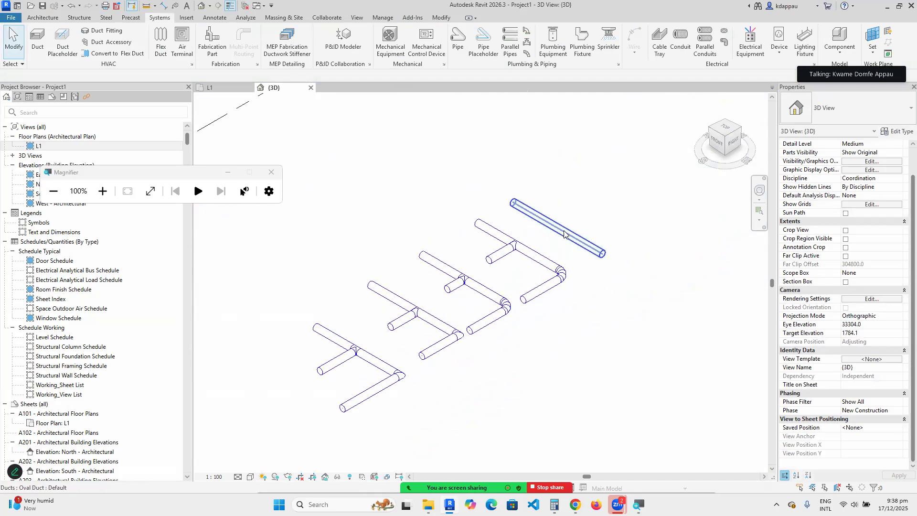
left_click(571, 241)
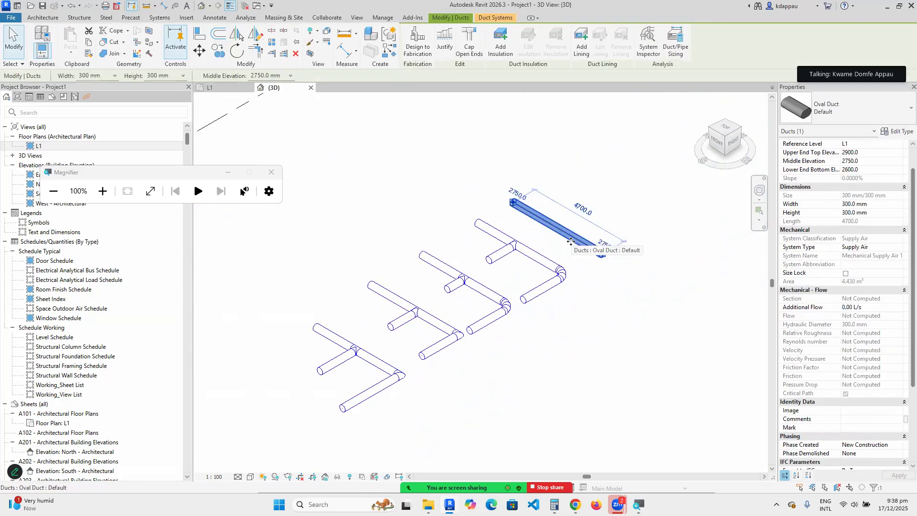
key("Delete")
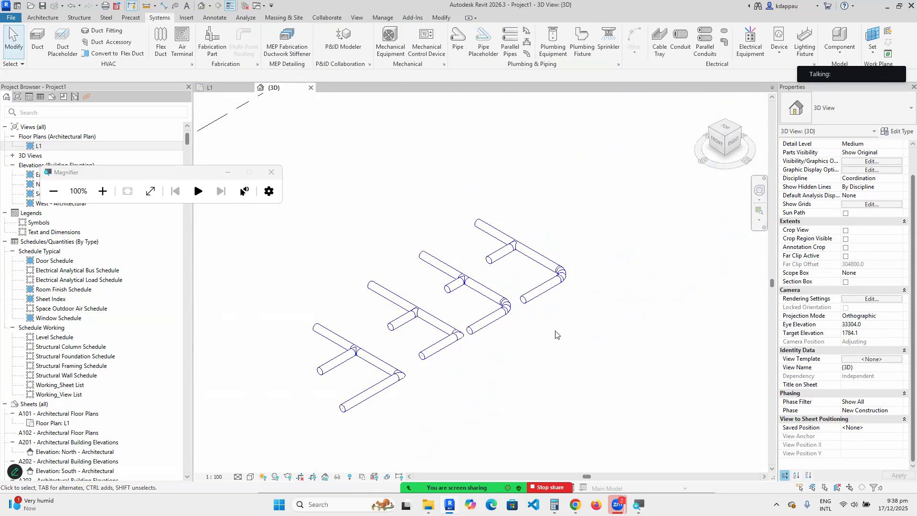
scroll(459, 293, "up", 2)
scroll(575, 251, "down", 2)
scroll(578, 252, "up", 1)
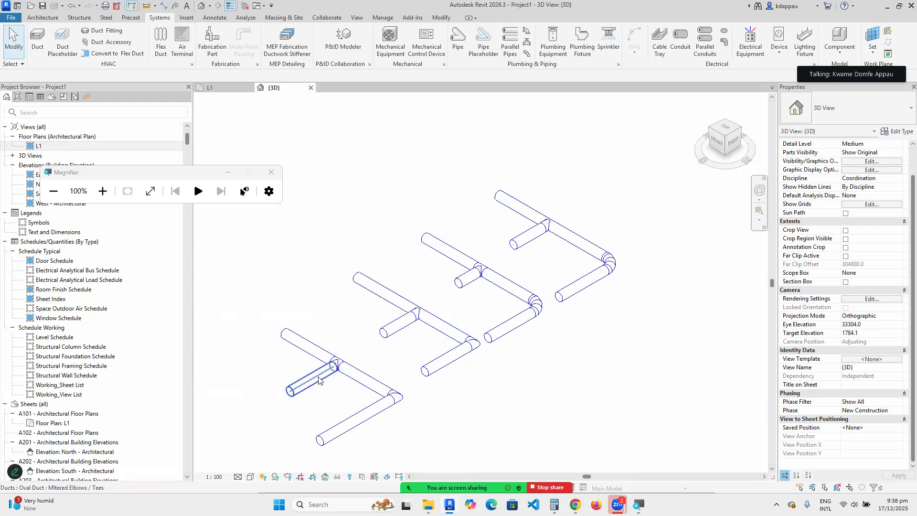
scroll(273, 405, "up", 2)
scroll(389, 366, "down", 2)
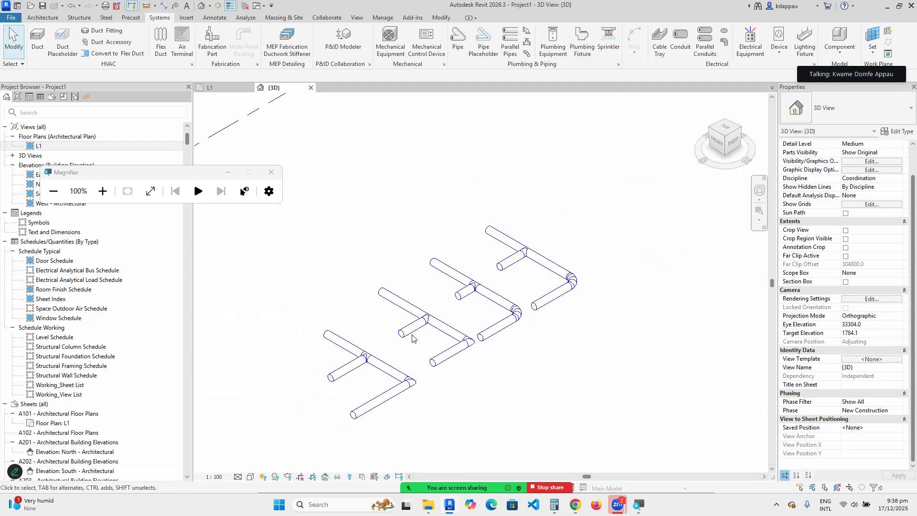
scroll(348, 354, "up", 3)
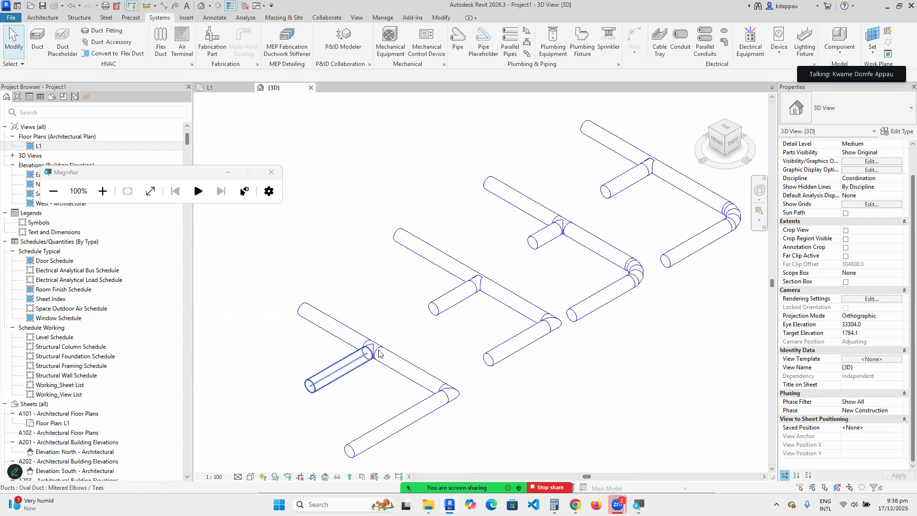
scroll(332, 368, "down", 3)
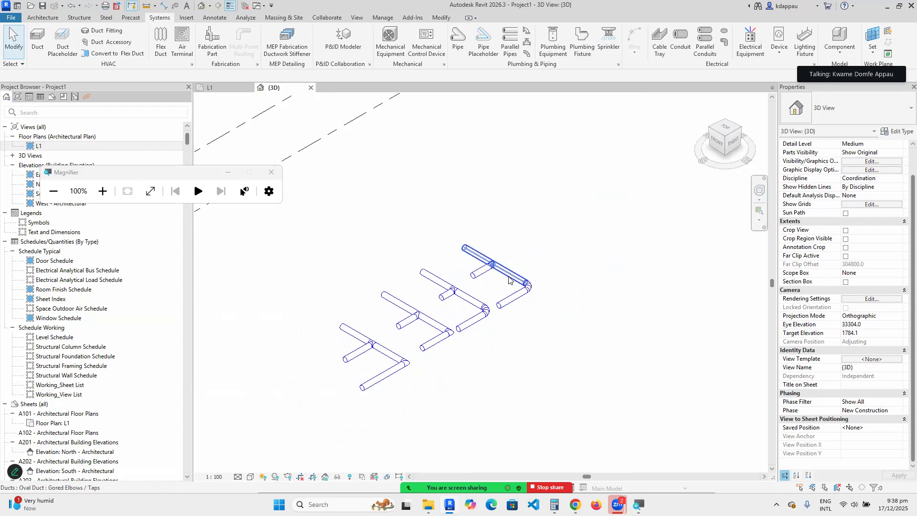
scroll(478, 298, "down", 2)
scroll(449, 287, "up", 5)
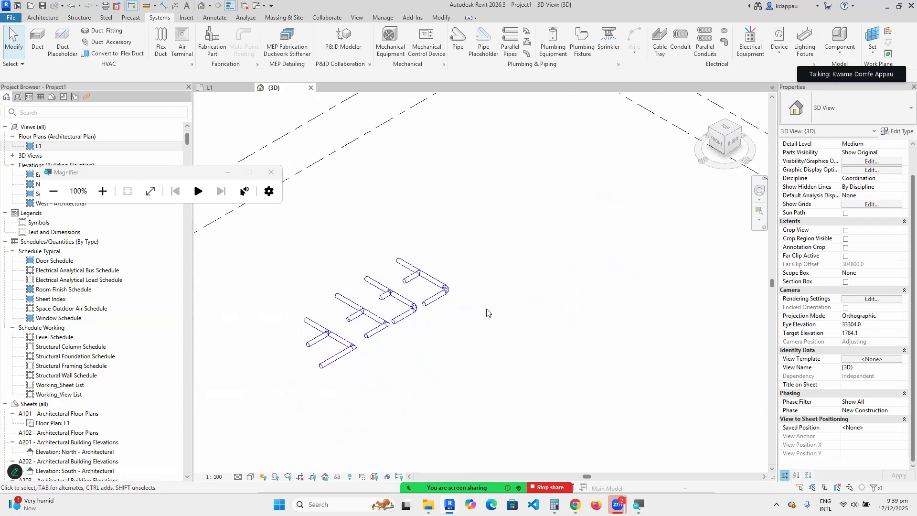
Draw a single duct segment like the gored-elbow oval duct.
left_click(411, 276)
right_click(407, 274)
left_click(453, 294)
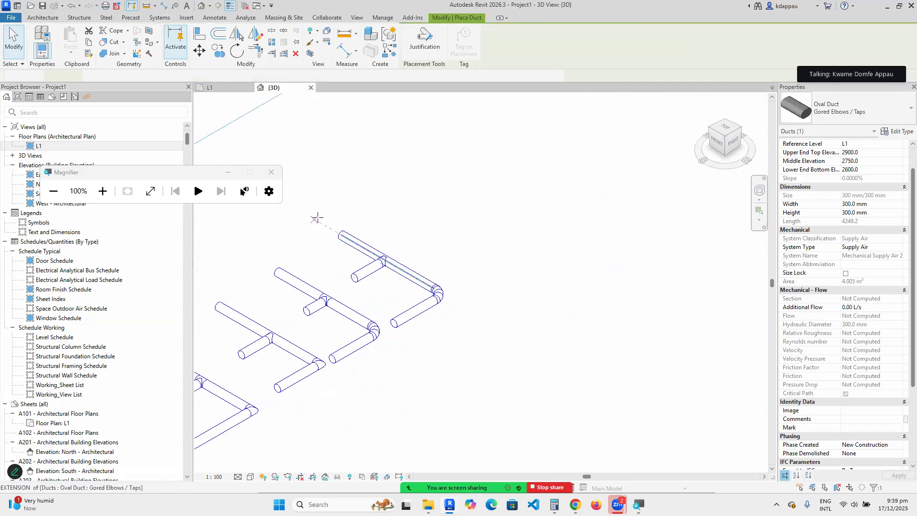
scroll(338, 215, "down", 2)
scroll(430, 266, "up", 3)
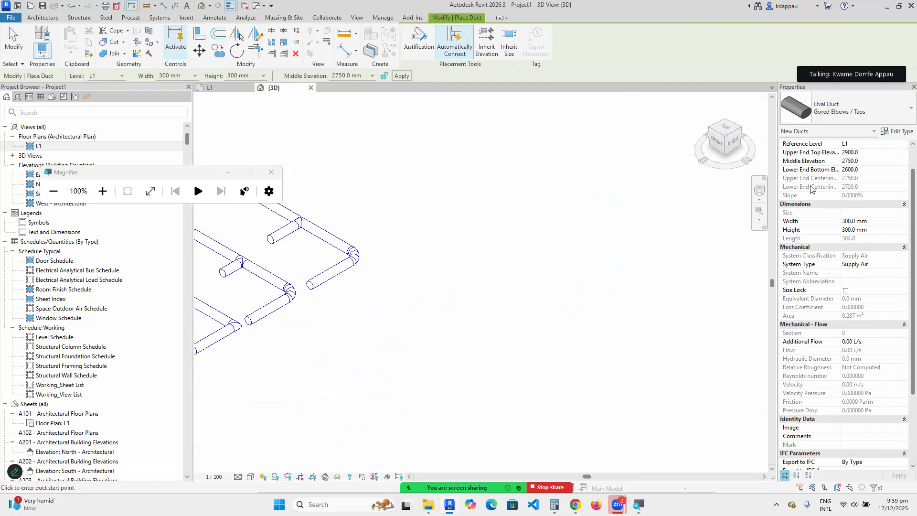
left_click(469, 247)
scroll(516, 274, "up", 2)
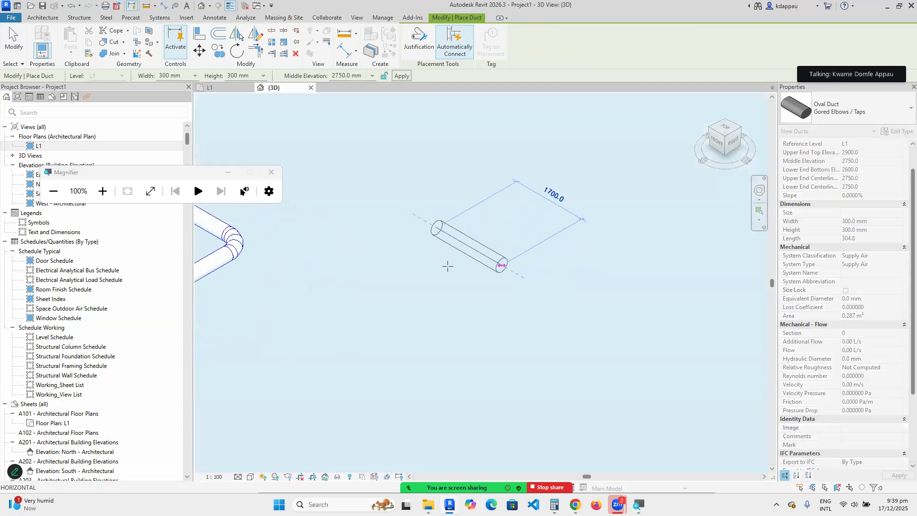
scroll(494, 272, "down", 3)
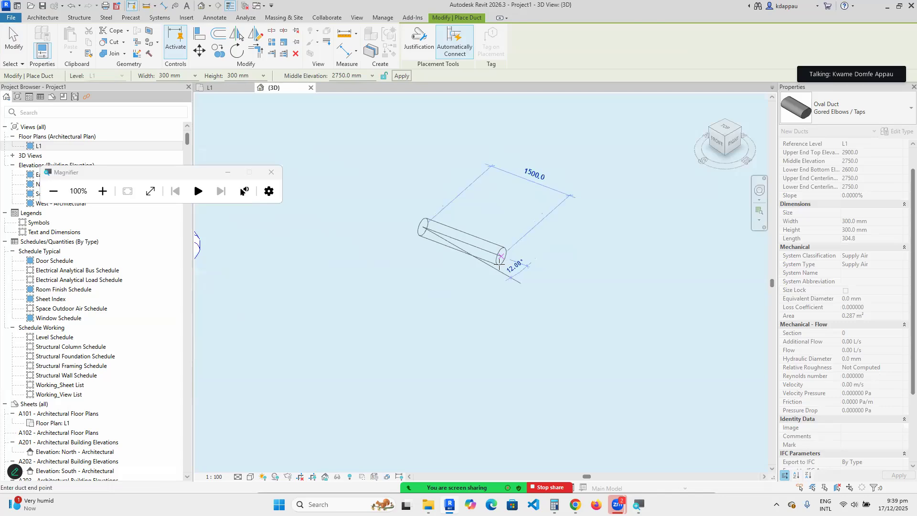
left_click(497, 271)
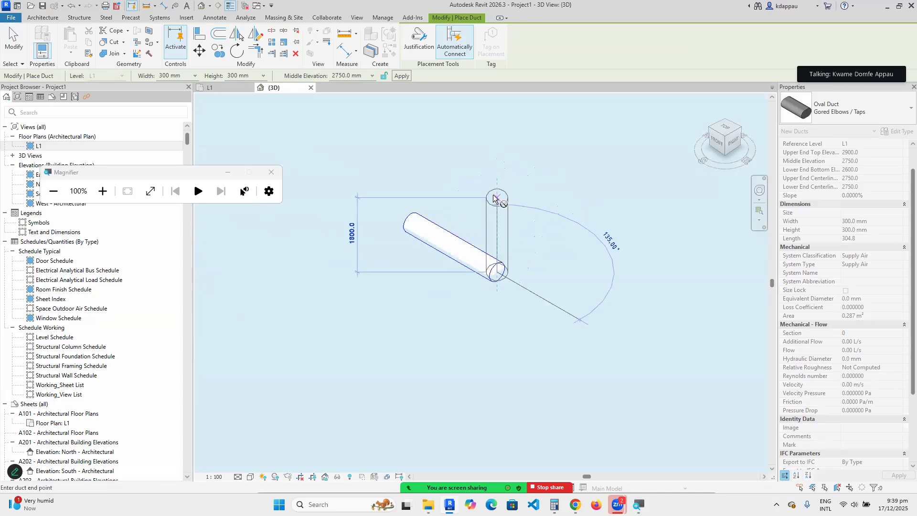
right_click(492, 196)
left_click(520, 203)
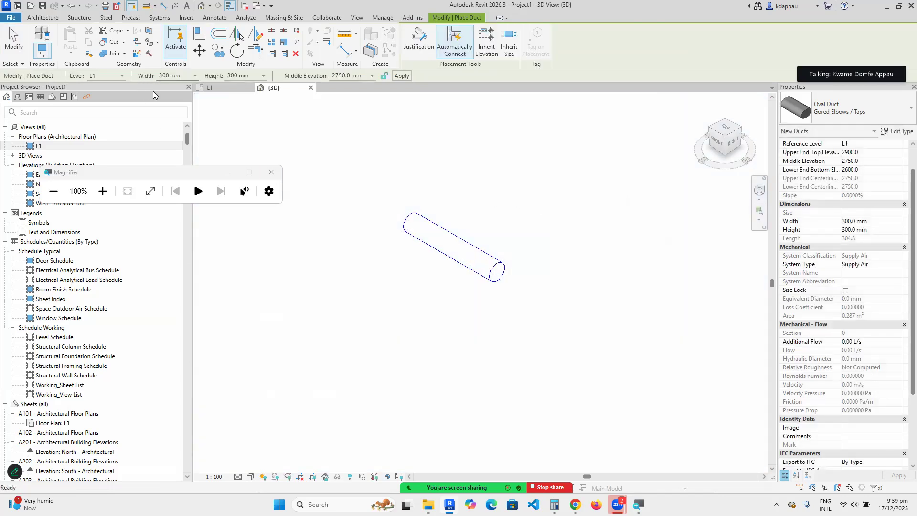
Continue from that segment's end with a narrower 200 mm wide duct.
left_click(195, 76)
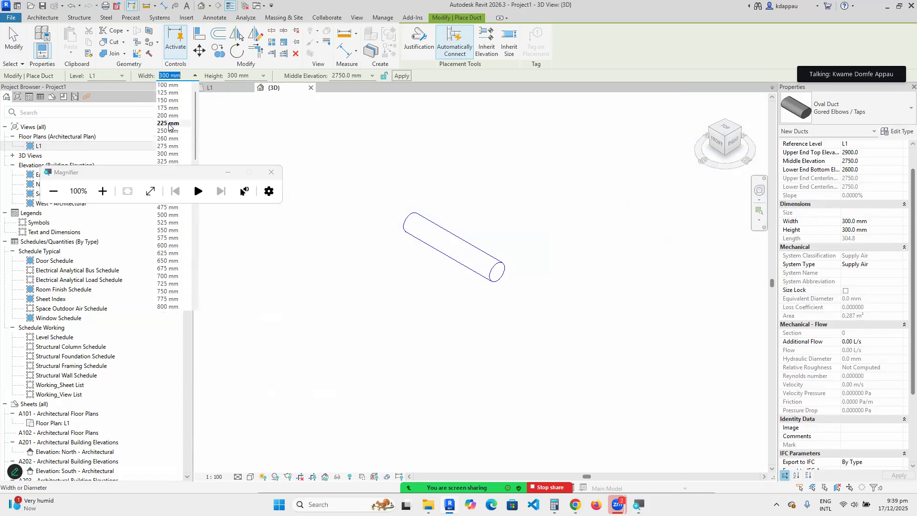
left_click(167, 93)
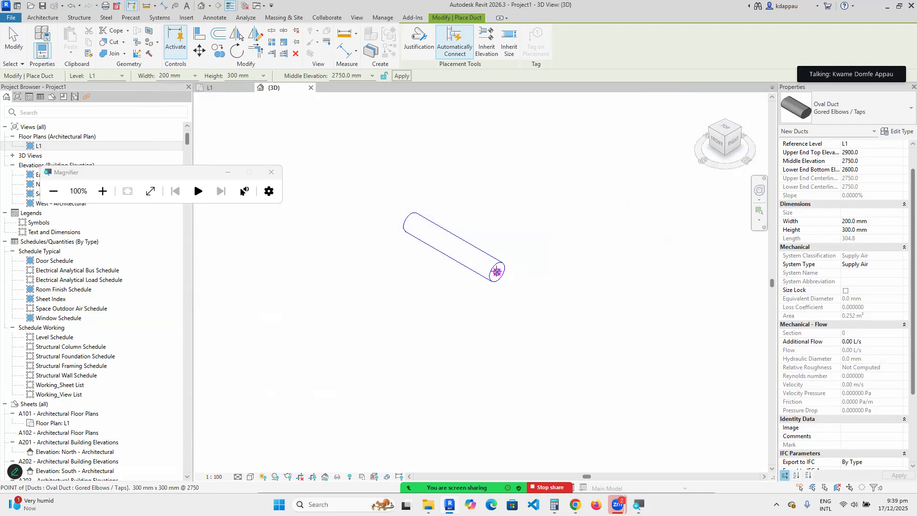
left_click(497, 272)
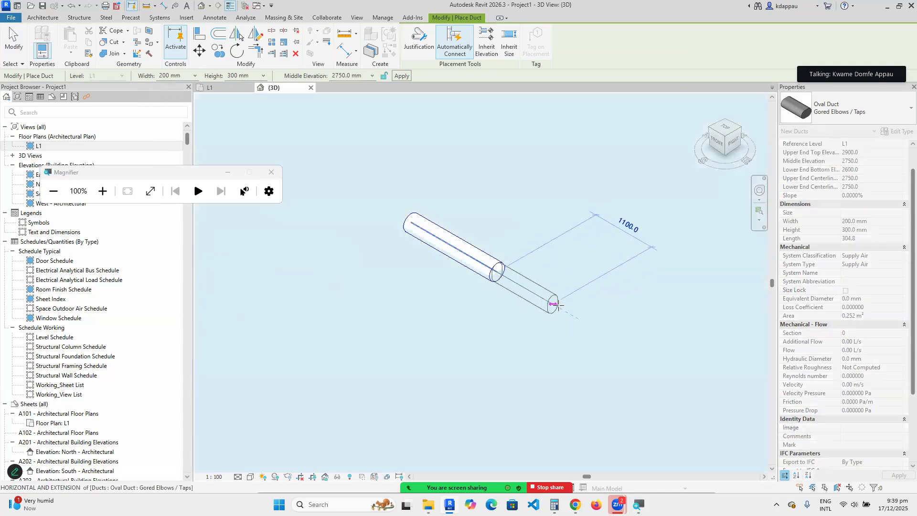
left_click(564, 309)
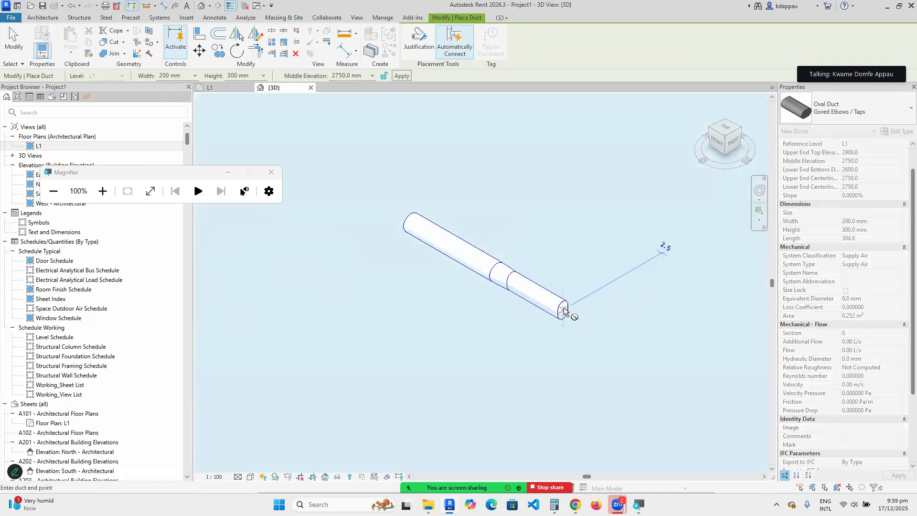
scroll(564, 309, "up", 2)
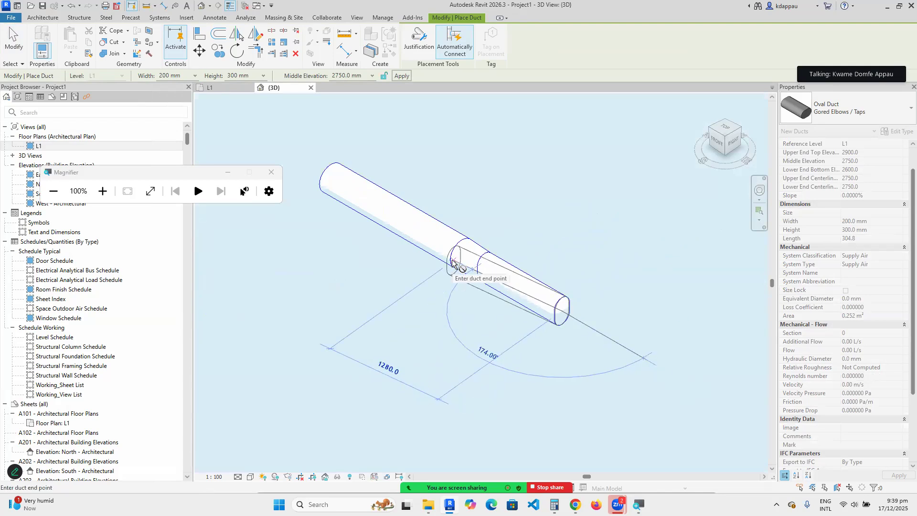
scroll(452, 262, "down", 2)
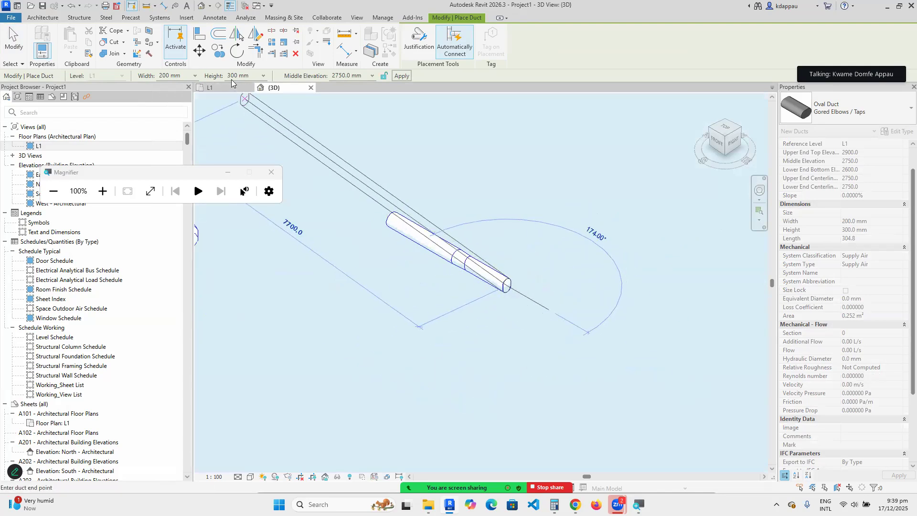
Set the middle elevation to 1200 mm, place the lowered segment, then cancel drawing.
left_click(342, 76)
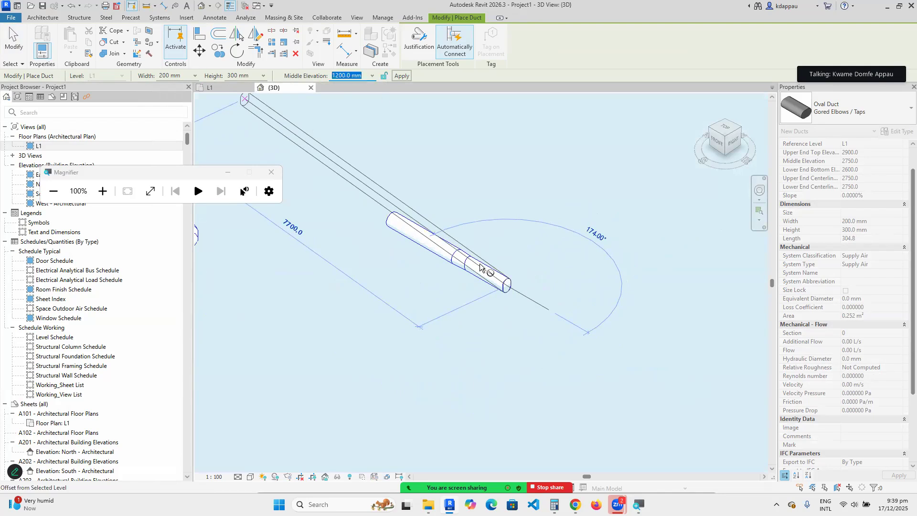
type("1200")
key("Return")
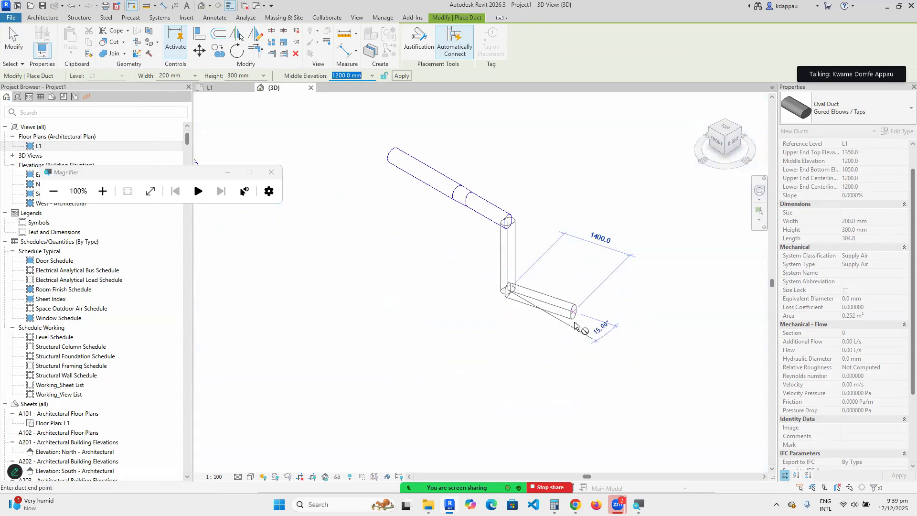
left_click(583, 330)
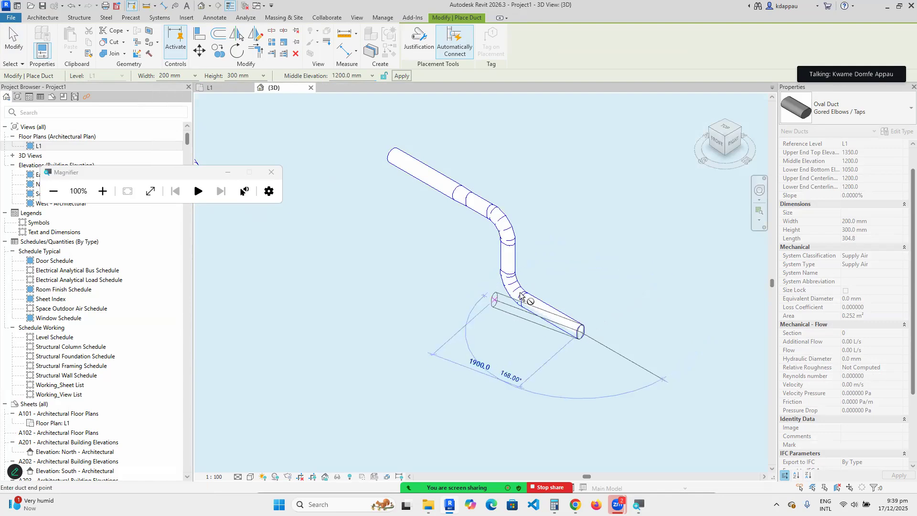
scroll(545, 290, "up", 1)
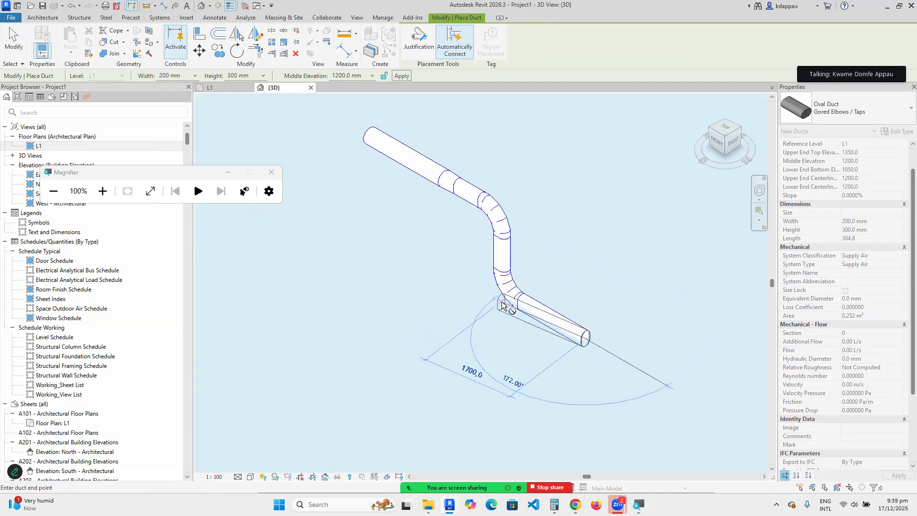
scroll(500, 253, "up", 2)
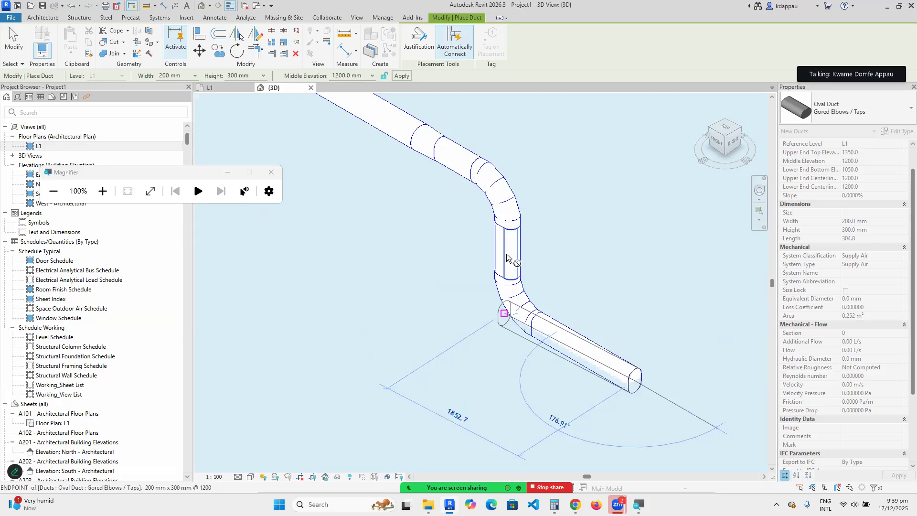
scroll(507, 256, "down", 5)
scroll(503, 230, "up", 4)
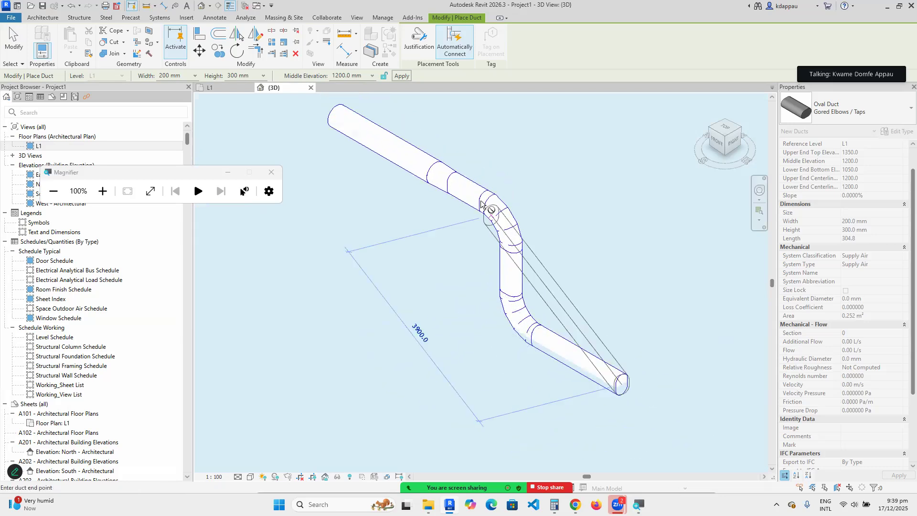
right_click(561, 183)
left_click(602, 187)
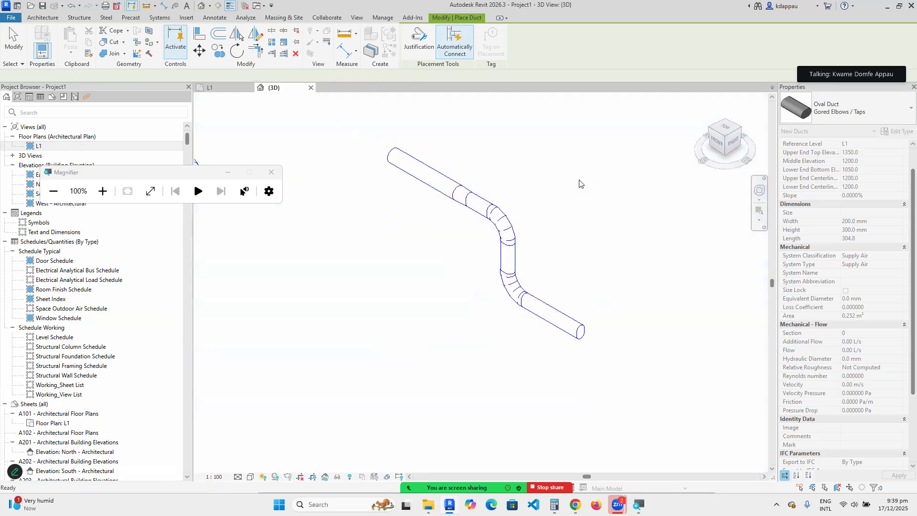
right_click(573, 176)
left_click(597, 179)
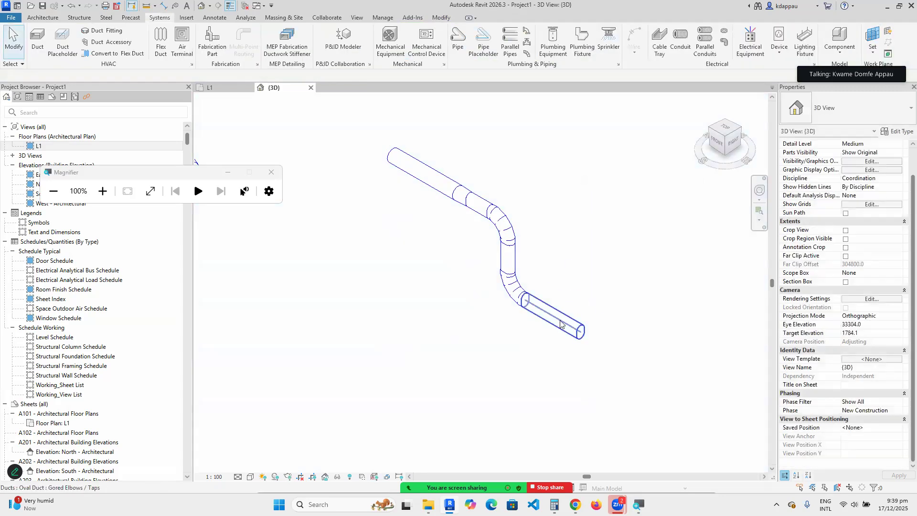
left_click(561, 324)
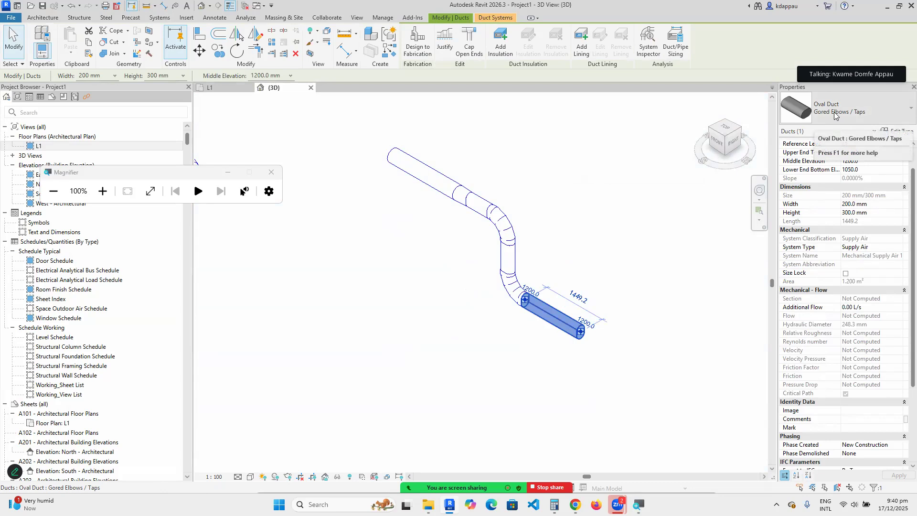
scroll(504, 325, "up", 2)
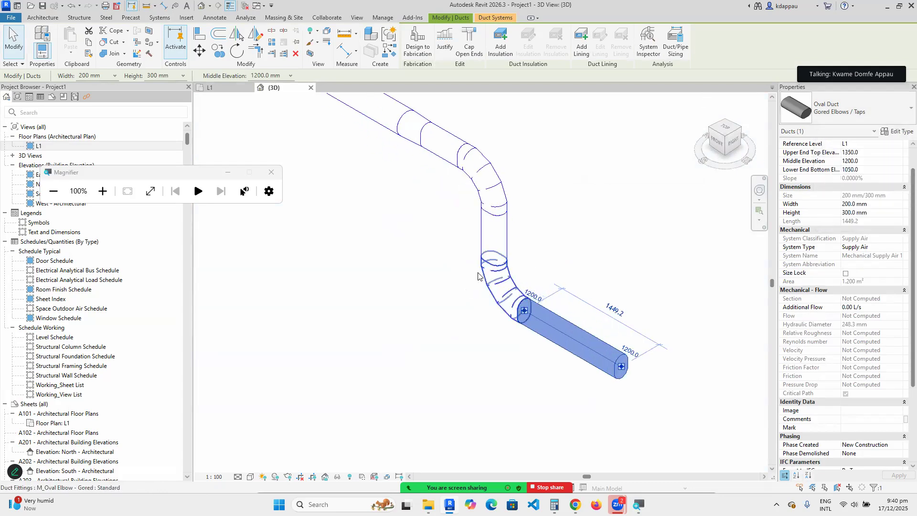
scroll(505, 324, "down", 2)
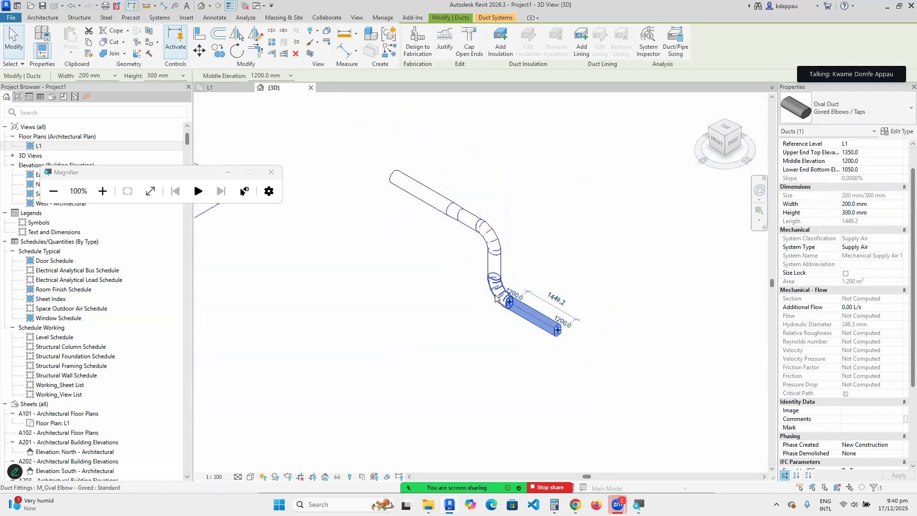
left_click(851, 117)
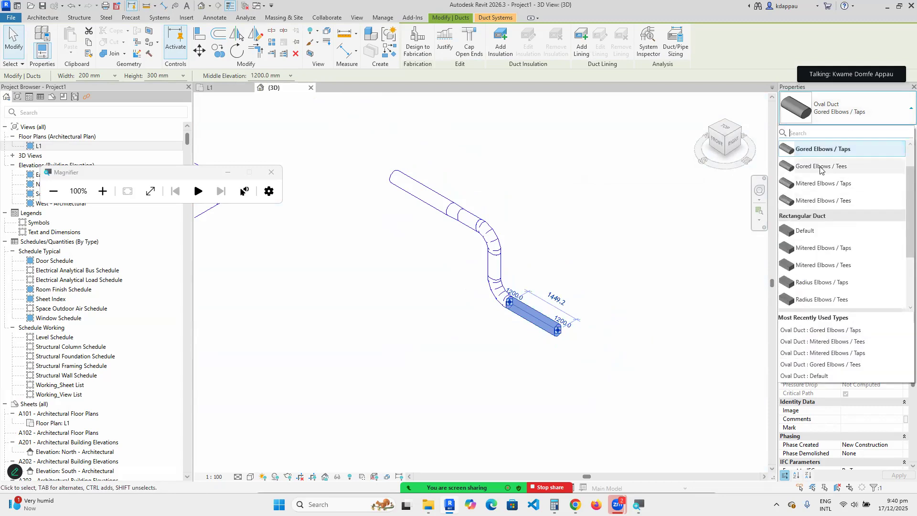
left_click(449, 288)
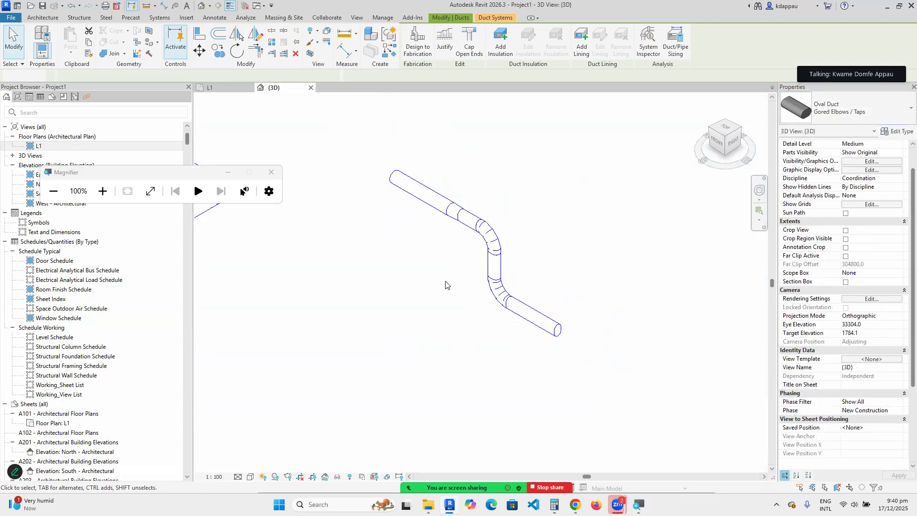
scroll(475, 313, "down", 2)
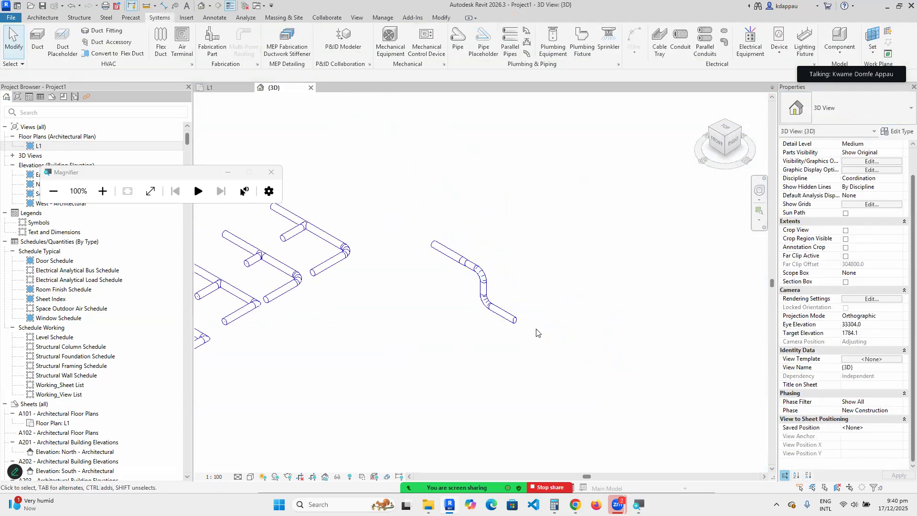
scroll(483, 282, "up", 3)
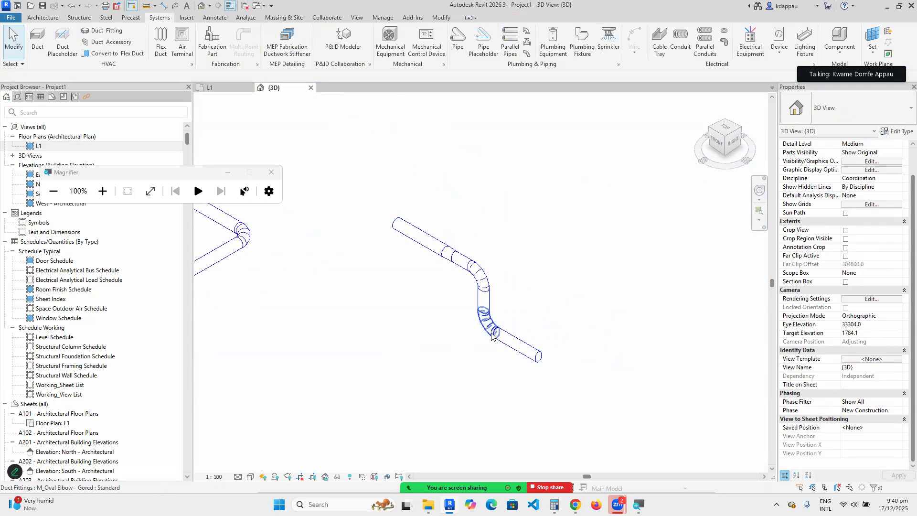
scroll(495, 336, "down", 2)
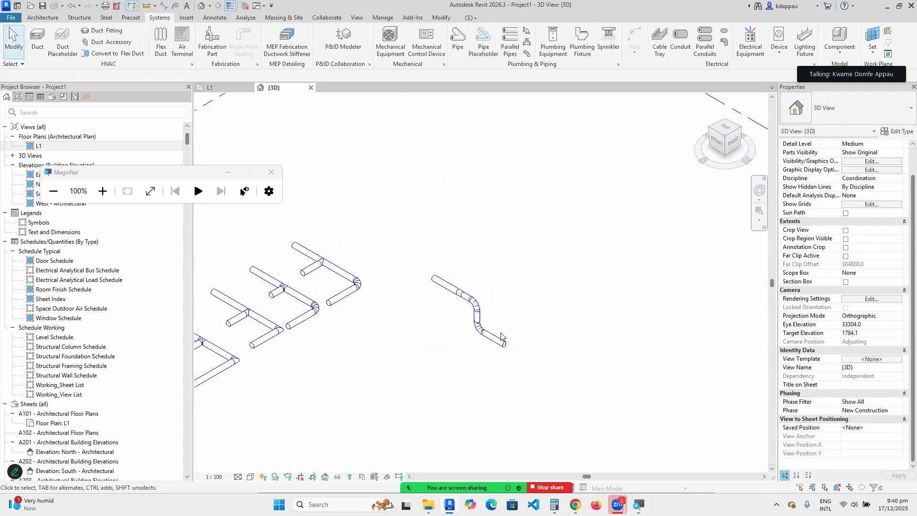
scroll(477, 335, "down", 5)
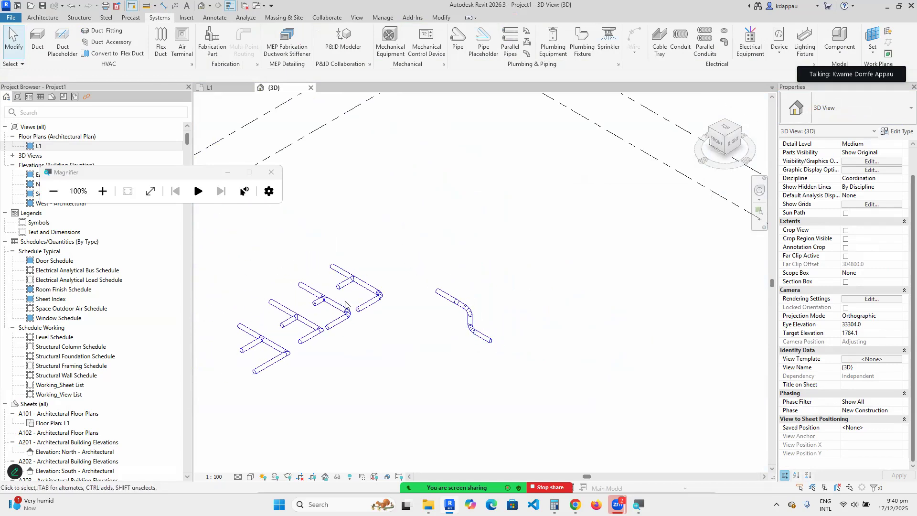
scroll(302, 325, "up", 3)
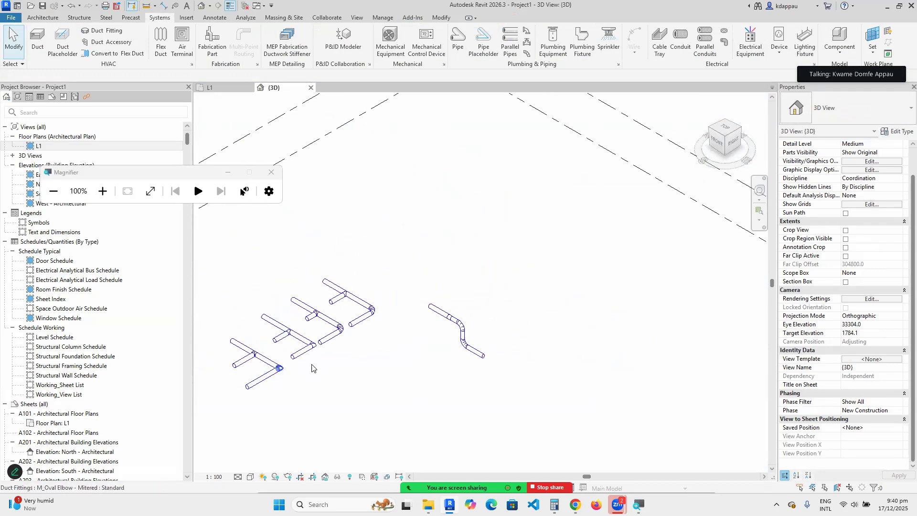
scroll(460, 325, "up", 4)
scroll(460, 325, "down", 5)
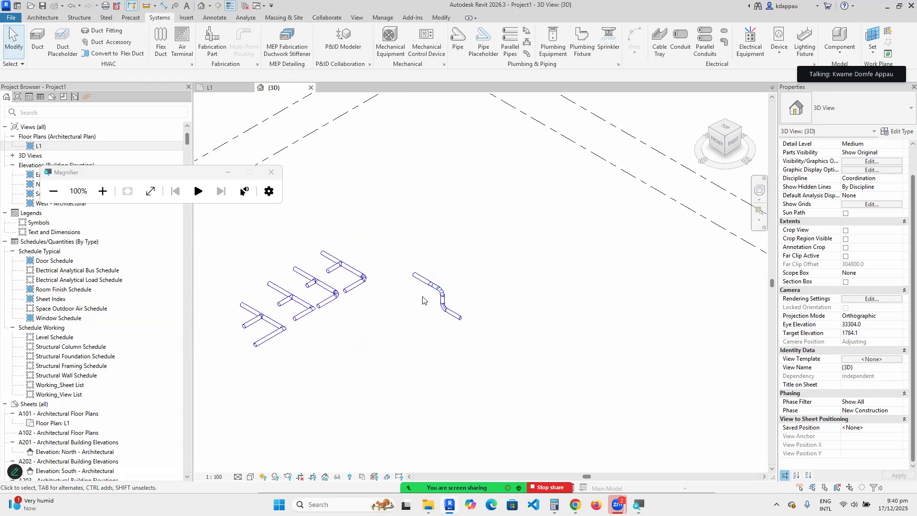
scroll(351, 298, "down", 4)
scroll(252, 319, "up", 3)
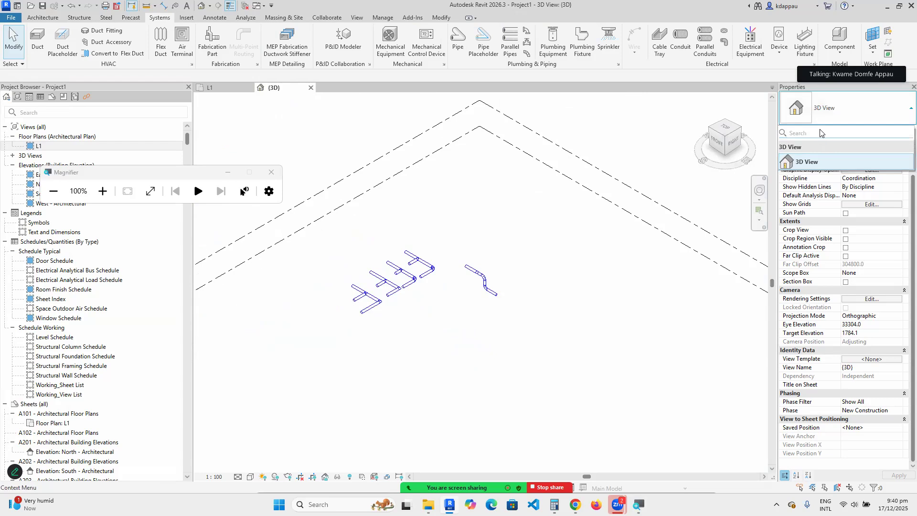
Create a duct similar to the upper duct using the Rectangular Duct: Mitered Elbows / Taps type.
scroll(412, 258, "up", 2)
right_click(446, 273)
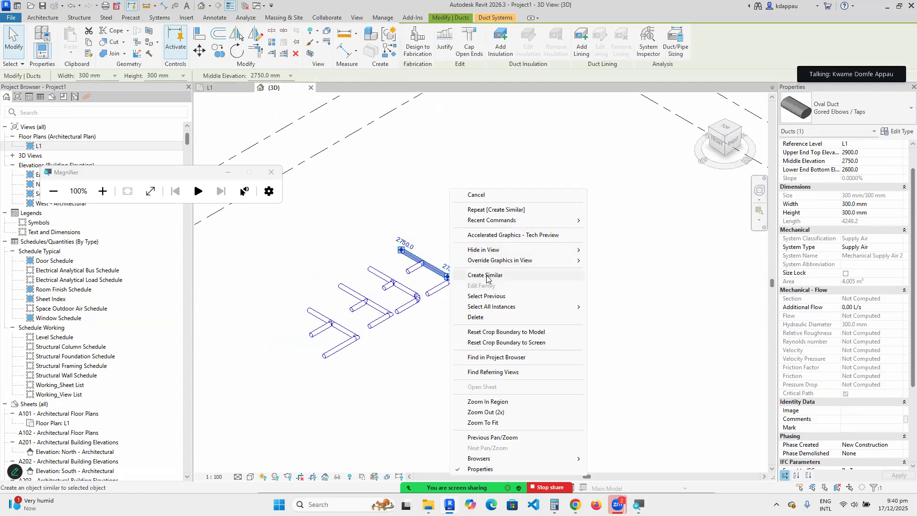
left_click(485, 275)
left_click(827, 106)
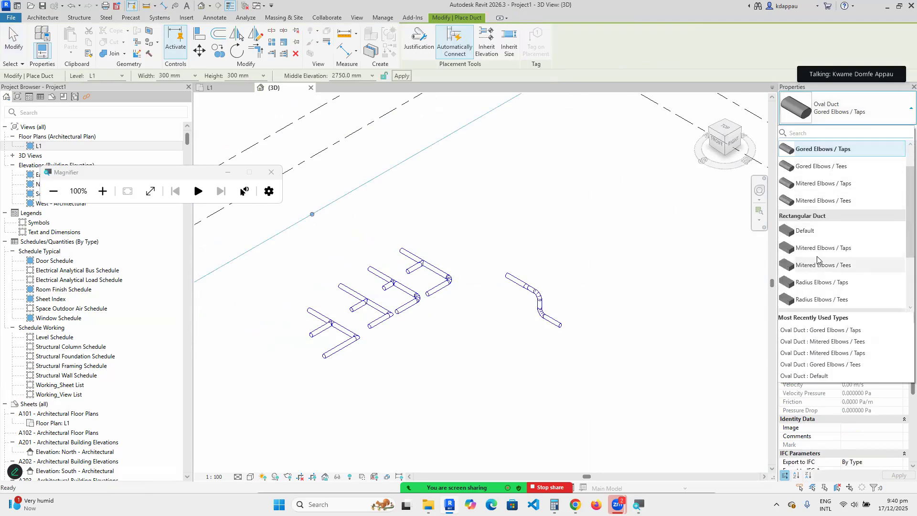
scroll(818, 277, "down", 1)
scroll(814, 286, "down", 1)
scroll(821, 236, "up", 2)
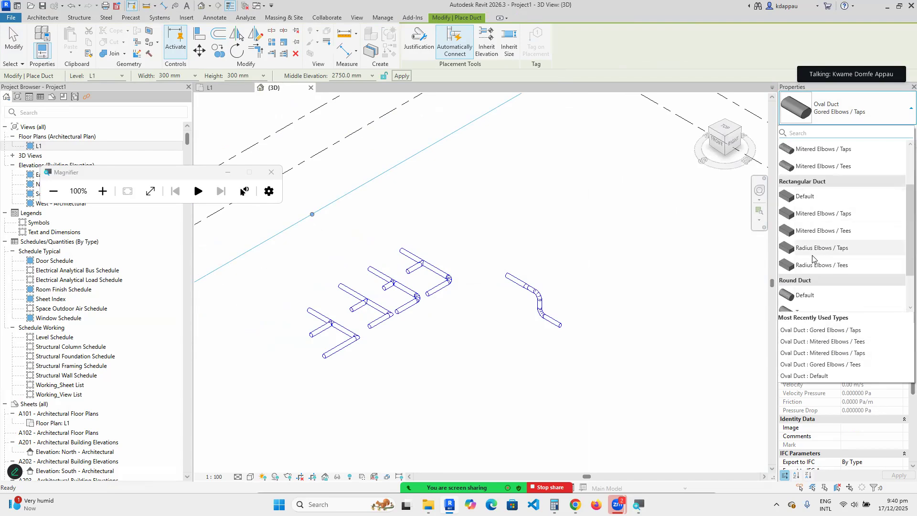
mouse_move(837, 254)
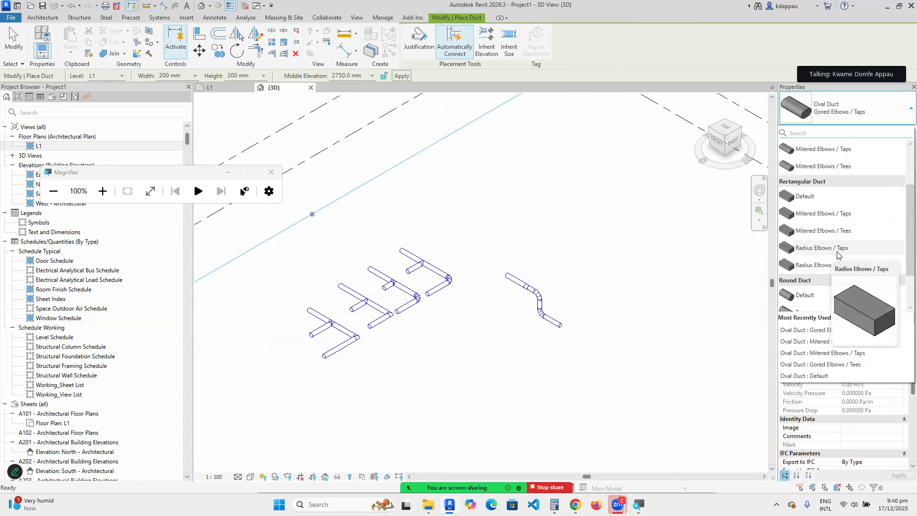
left_click(808, 215)
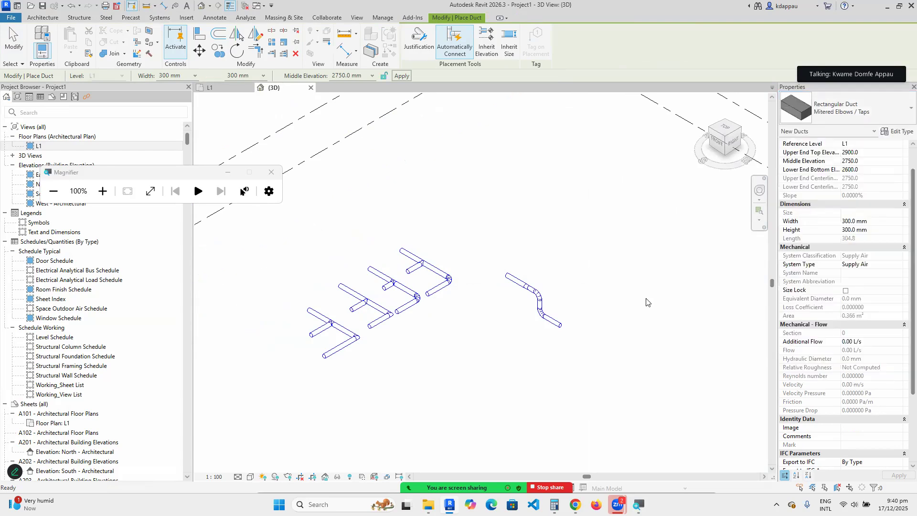
Draw the rectangular duct run dropping from 2750 mm to 1500 mm elevation.
scroll(471, 303, "up", 4)
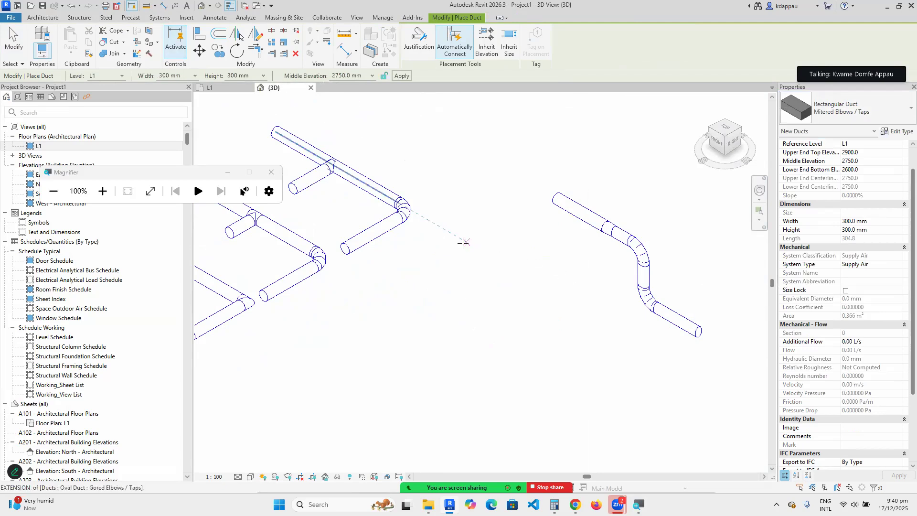
left_click(471, 256)
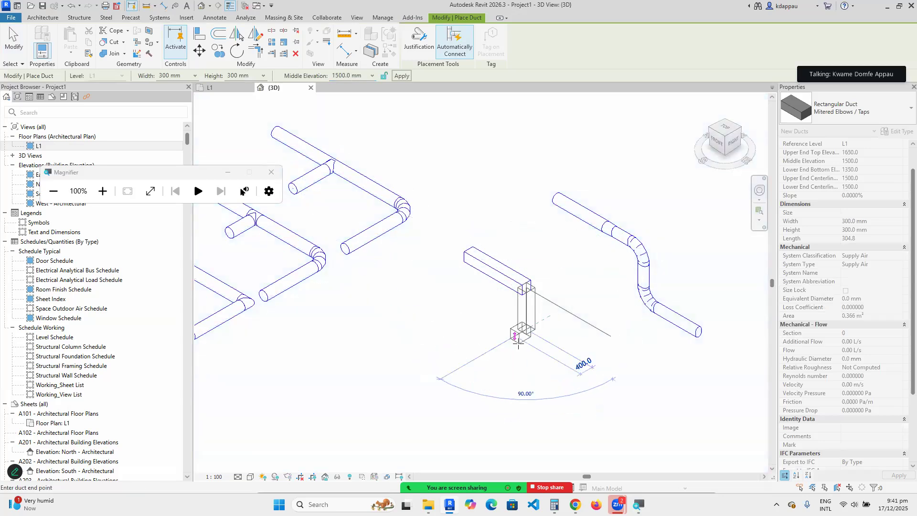
scroll(521, 344, "up", 3)
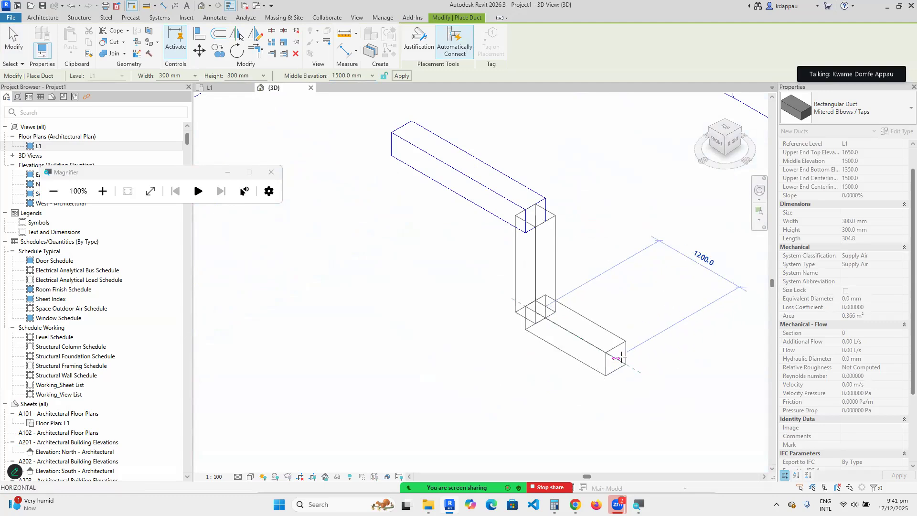
left_click(621, 359)
right_click(603, 187)
left_click(627, 194)
Restart the duct tool with DT, then cancel out of duct placement.
scroll(511, 240, "up", 1)
key("d")
key("t")
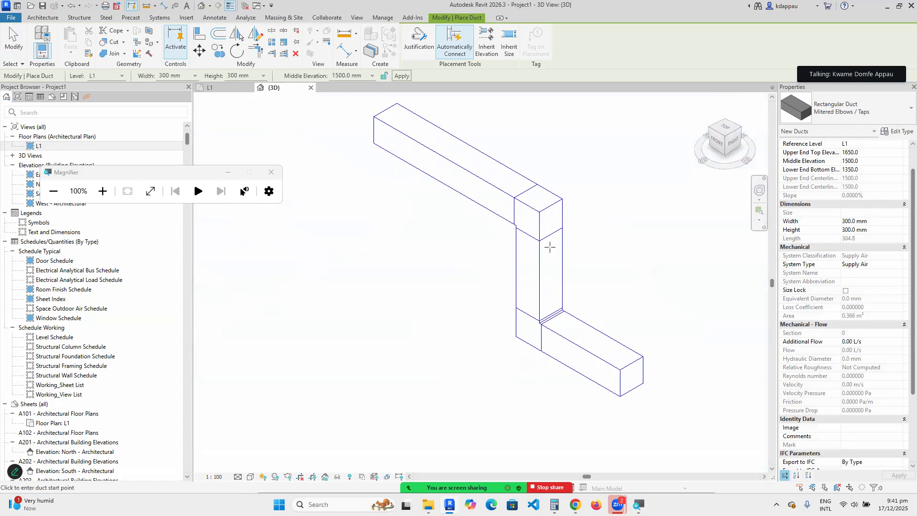
scroll(539, 216, "up", 2)
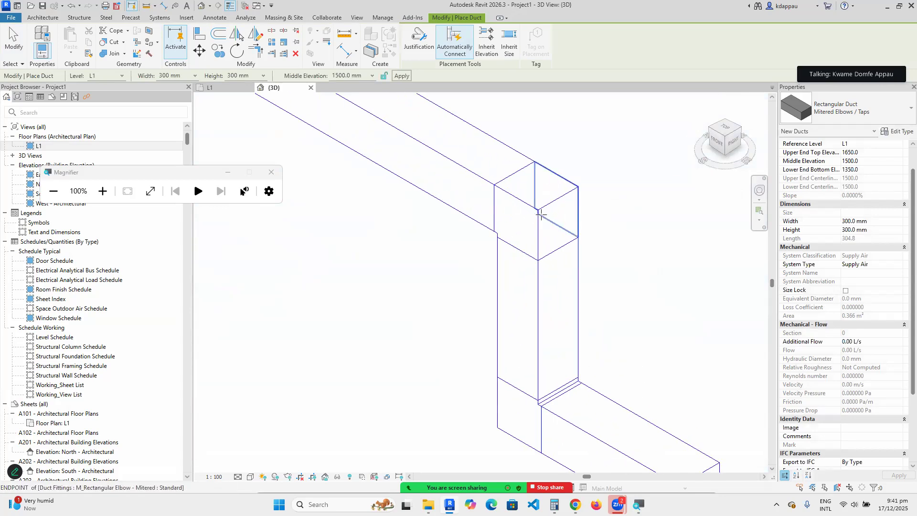
scroll(528, 258, "down", 3)
right_click(587, 194)
left_click(621, 202)
scroll(430, 311, "down", 2)
scroll(451, 262, "up", 2)
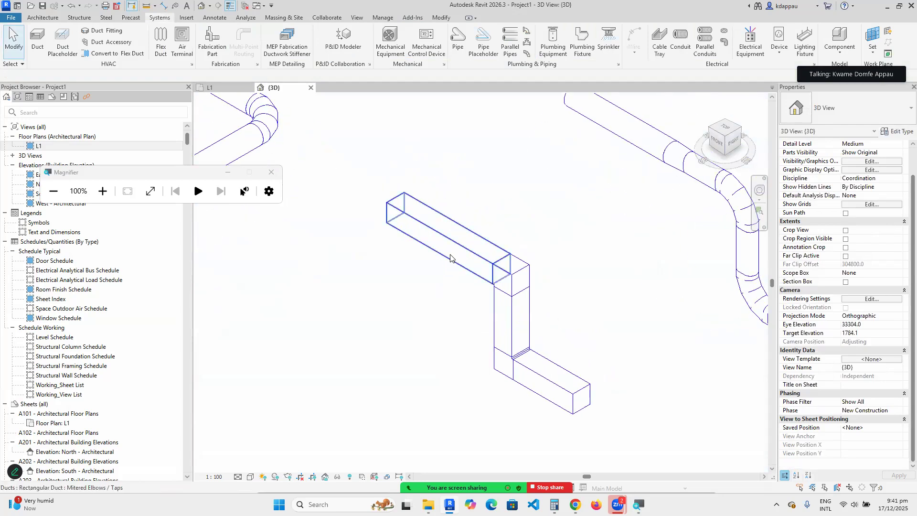
Show the rectangular duct type's Routing Preferences and scroll through its mitered elbow and Tap fittings.
left_click(453, 246)
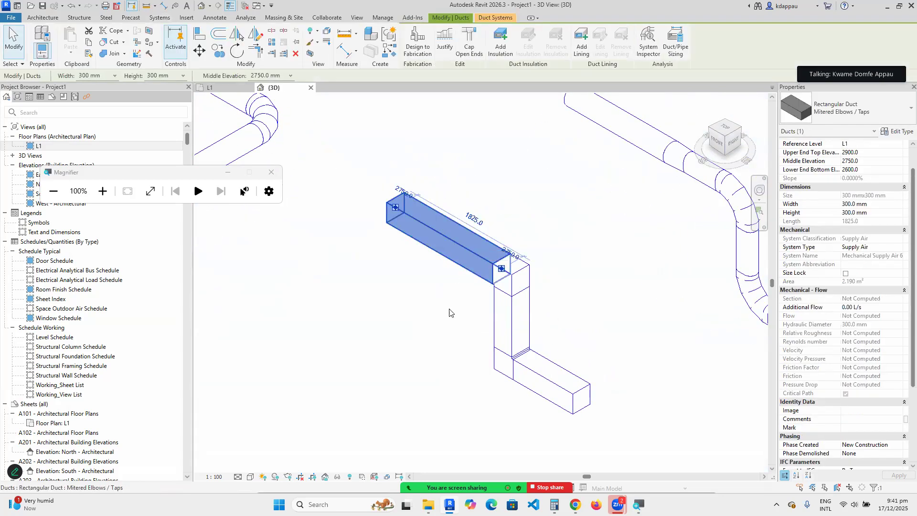
left_click(901, 132)
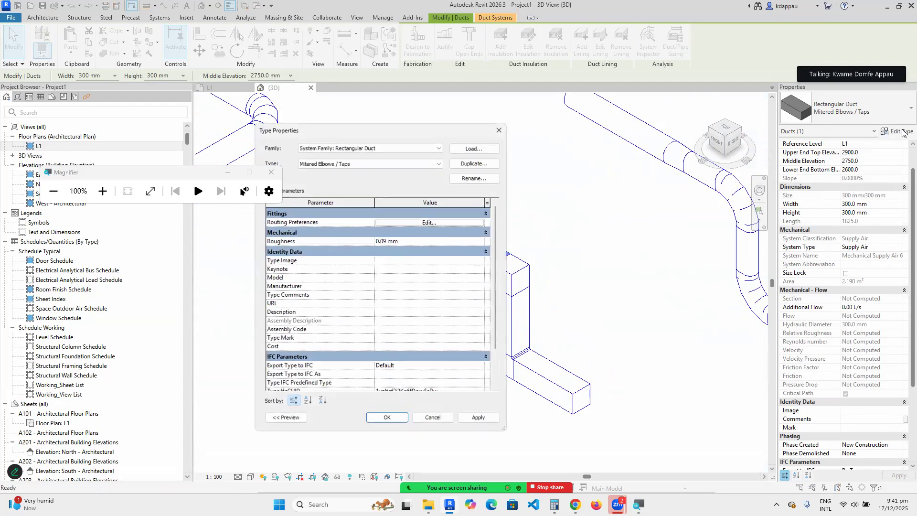
left_click(428, 223)
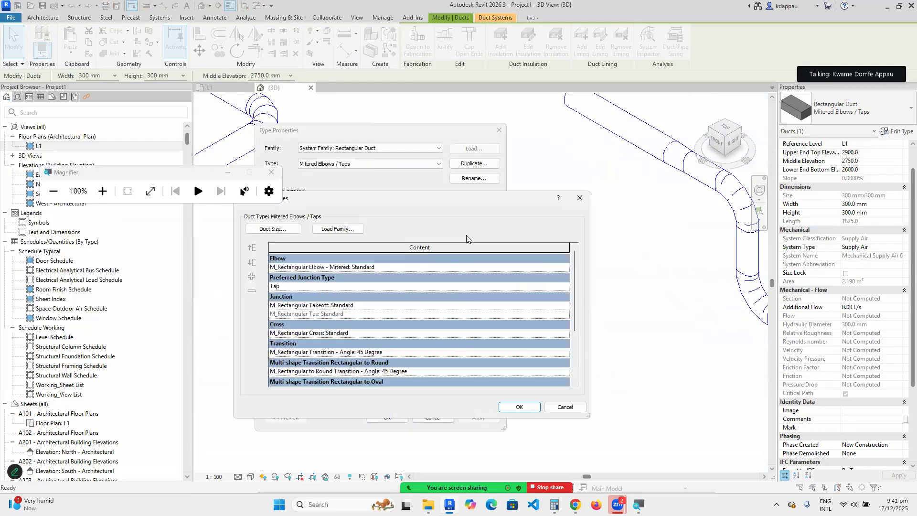
scroll(292, 283, "down", 3)
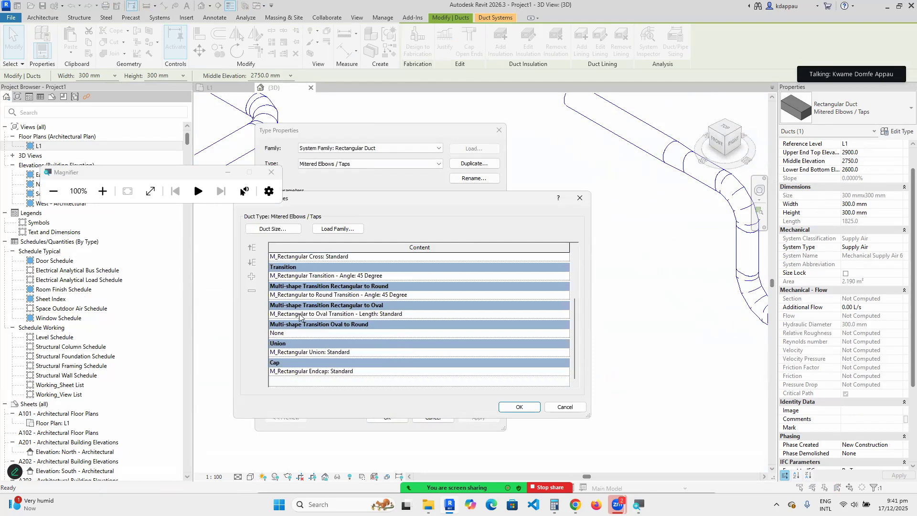
scroll(296, 282, "up", 3)
scroll(296, 356, "down", 3)
scroll(289, 316, "up", 3)
scroll(289, 298, "down", 3)
scroll(289, 294, "up", 3)
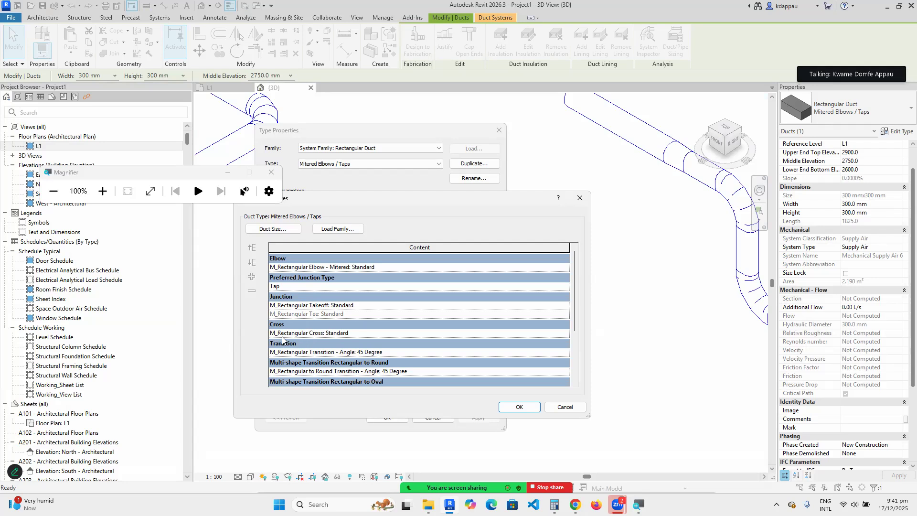
scroll(358, 341, "down", 2)
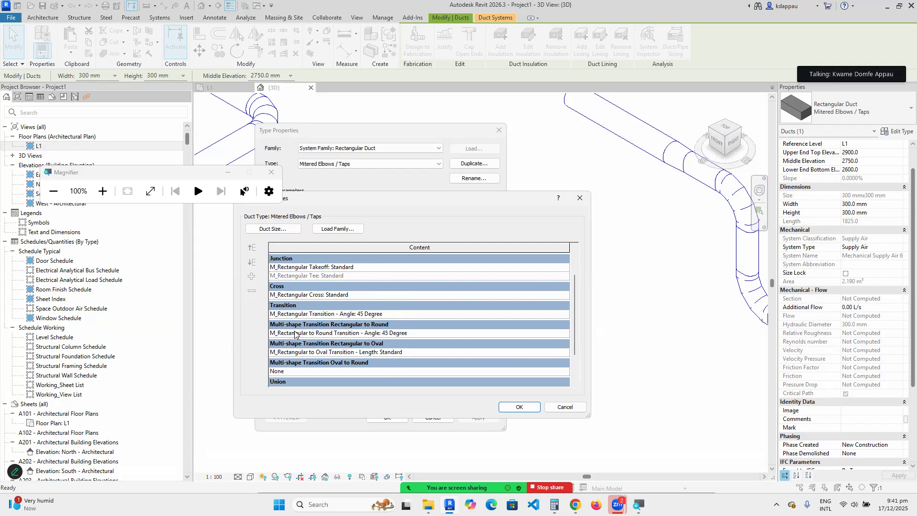
scroll(292, 359, "up", 2)
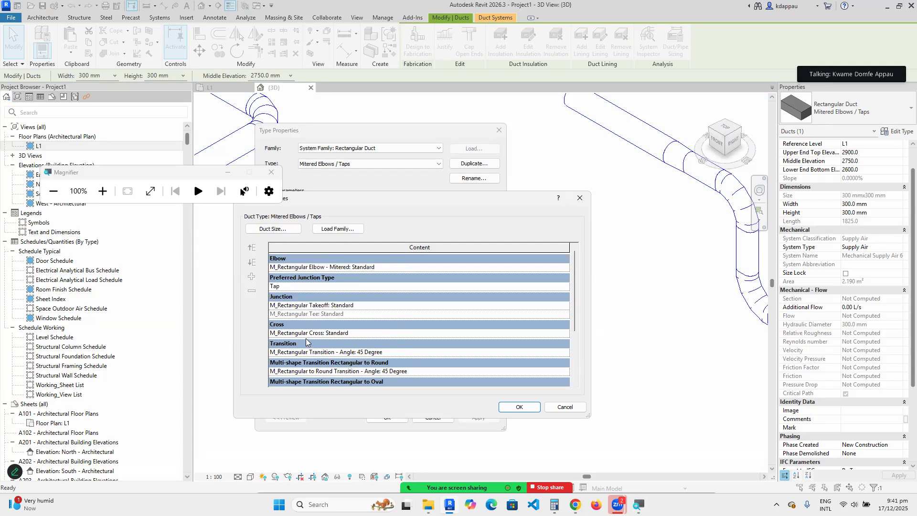
scroll(308, 359, "down", 2)
scroll(309, 337, "up", 2)
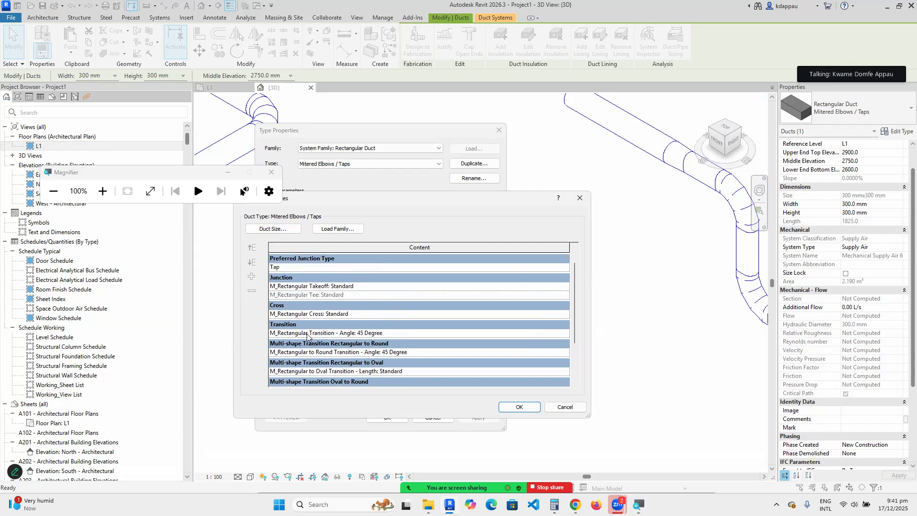
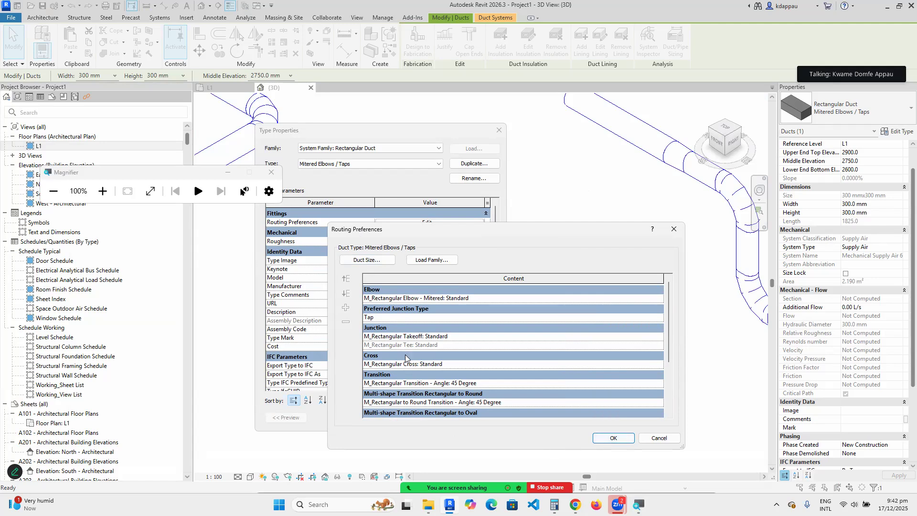
Accept the duct routing preferences and close Type Properties to return to the 3D duct view.
left_click(614, 438)
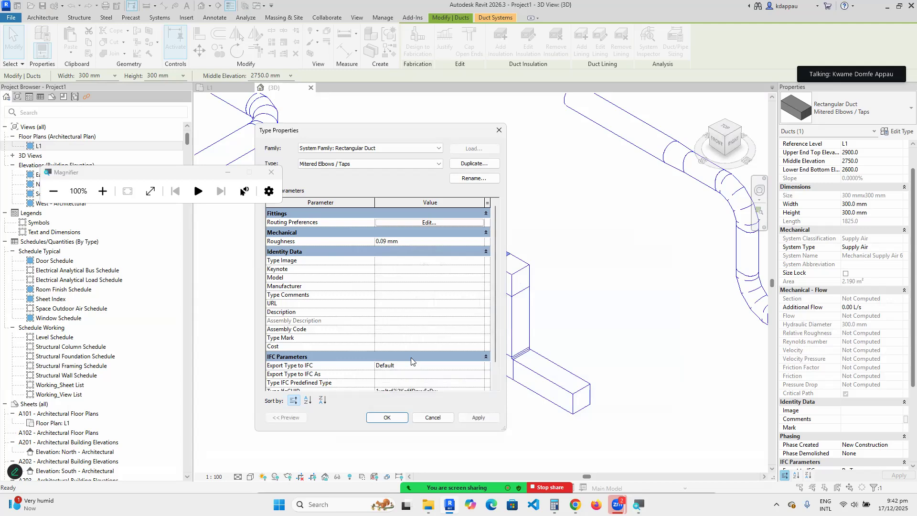
left_click(499, 130)
scroll(418, 271, "down", 2)
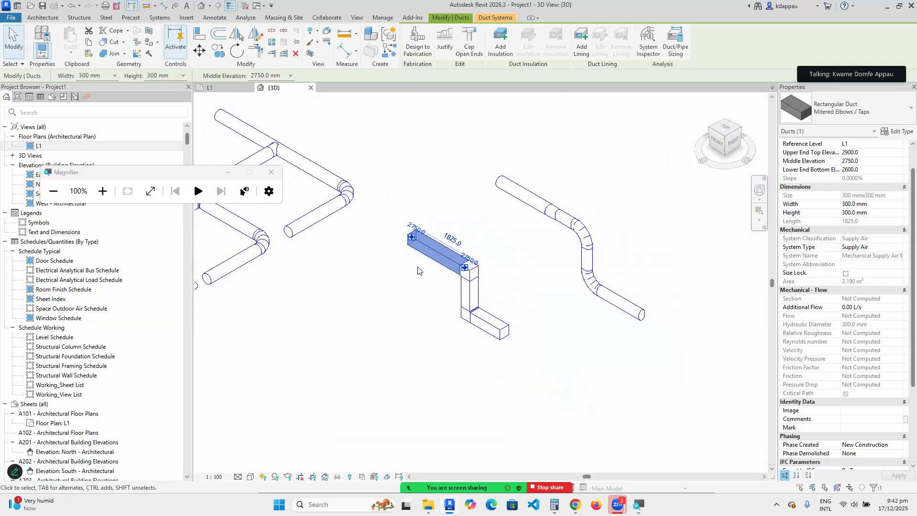
scroll(418, 271, "down", 5)
left_click(432, 221)
scroll(431, 297, "up", 2)
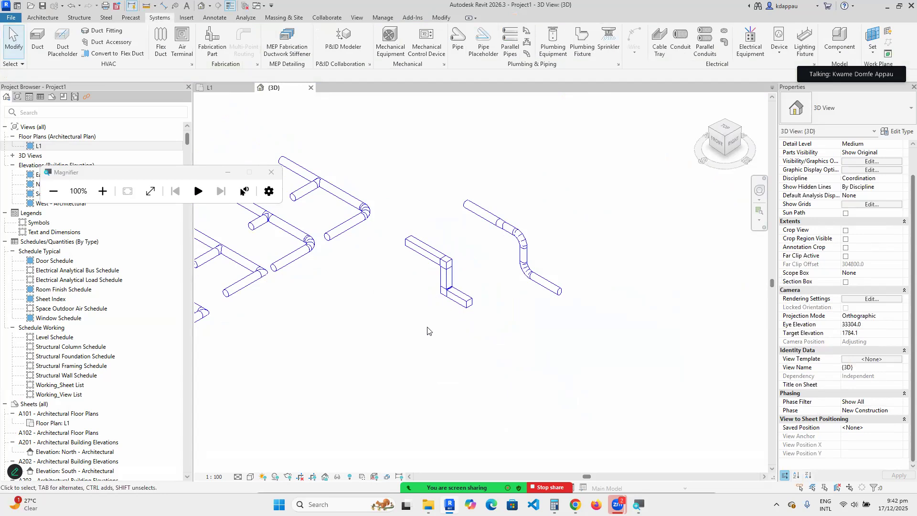
scroll(457, 282, "up", 4)
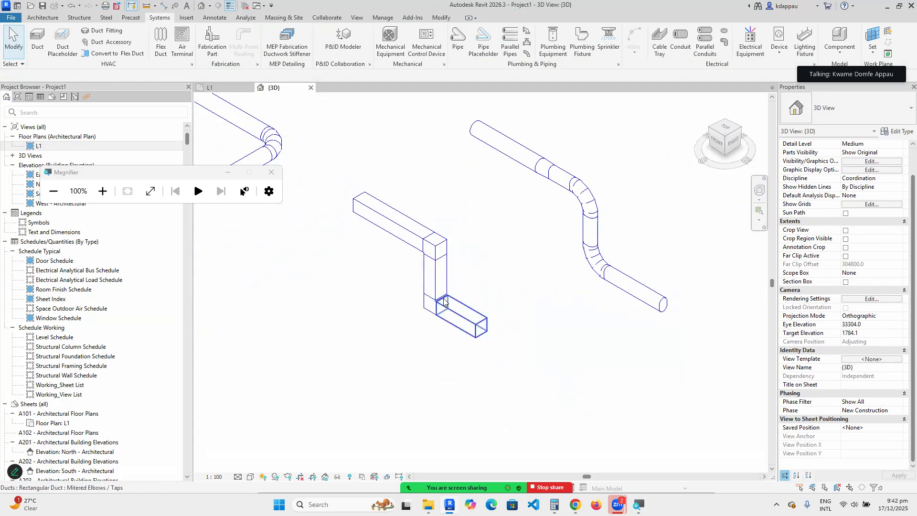
scroll(444, 301, "down", 6)
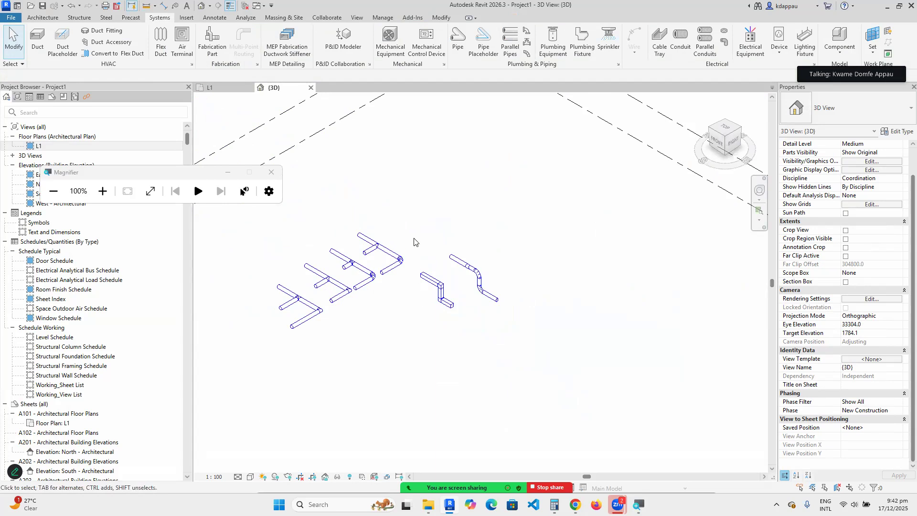
scroll(414, 242, "up", 2)
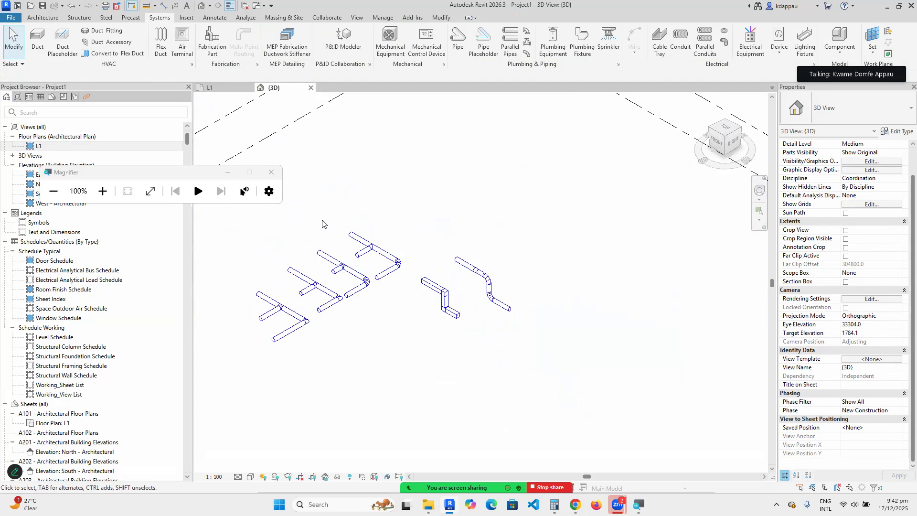
scroll(325, 218, "down", 2)
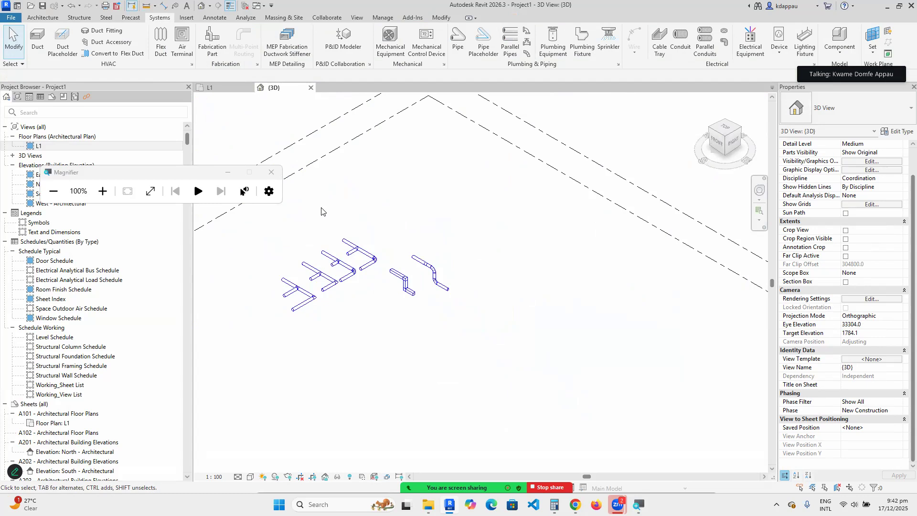
scroll(322, 221, "up", 1)
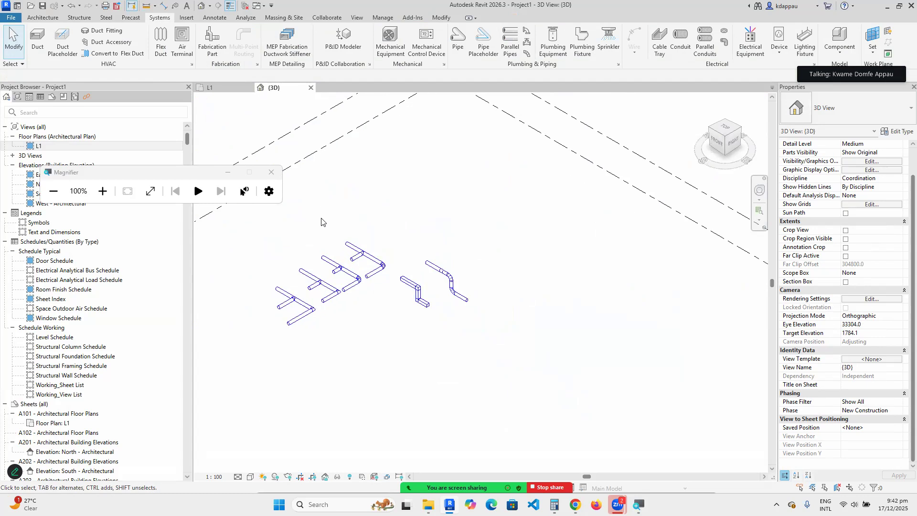
scroll(322, 222, "up", 1)
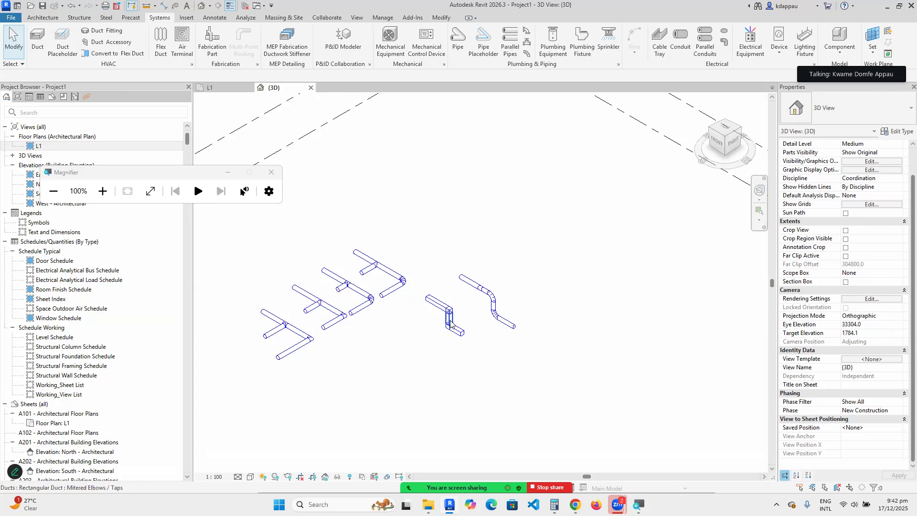
scroll(445, 329, "up", 2)
scroll(437, 334, "up", 2)
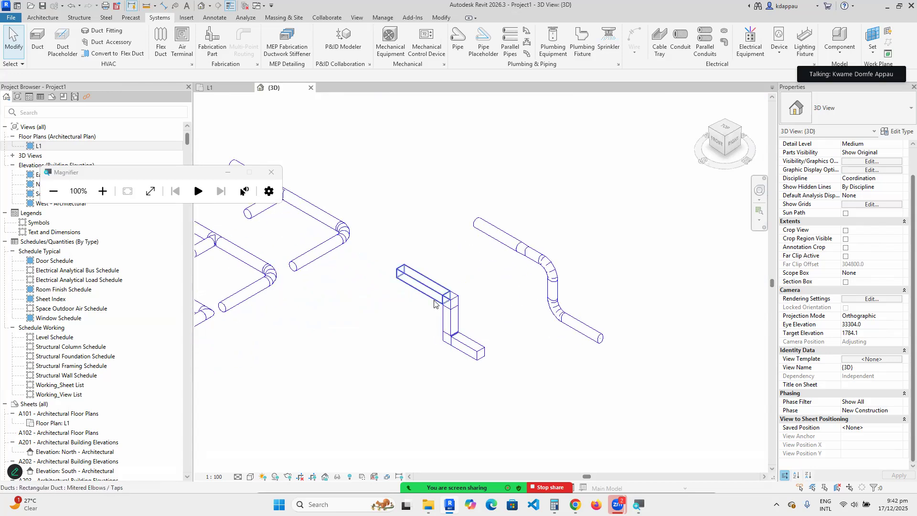
scroll(437, 317, "up", 3)
scroll(437, 311, "down", 3)
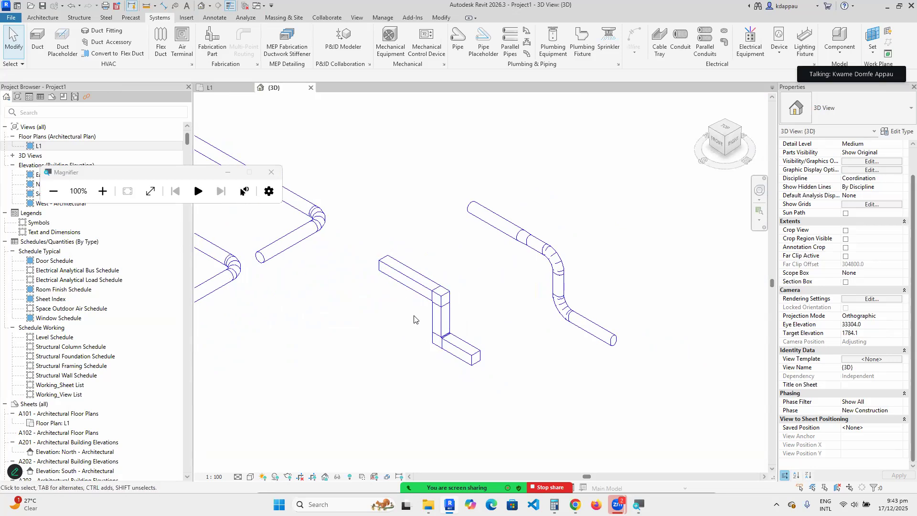
scroll(413, 321, "up", 3)
scroll(398, 342, "down", 2)
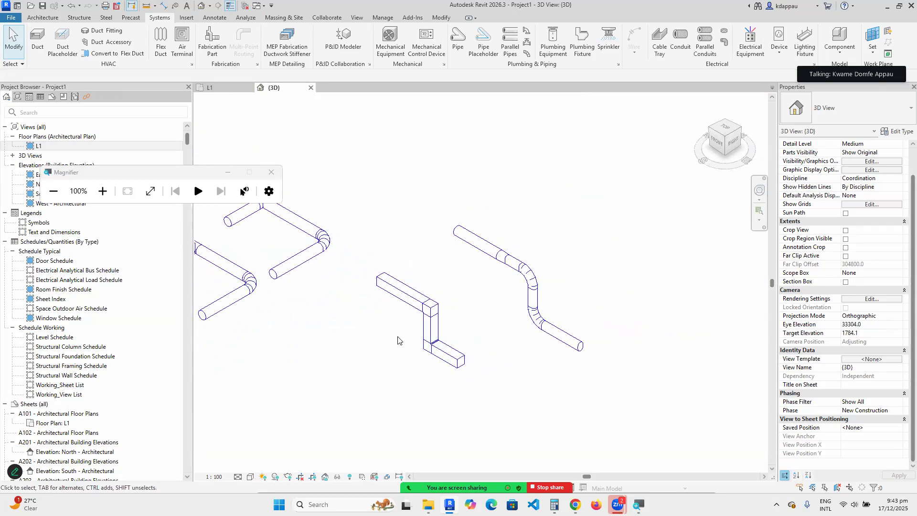
scroll(398, 341, "down", 2)
scroll(395, 313, "up", 3)
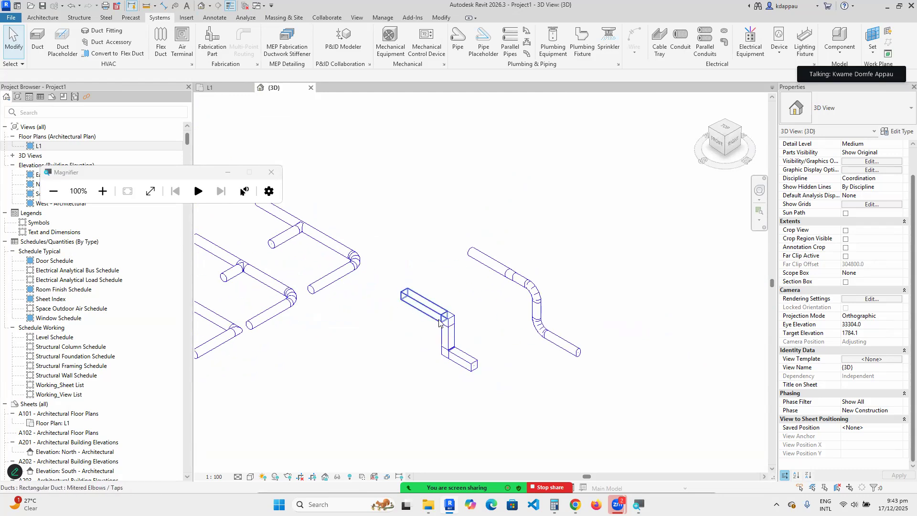
scroll(444, 330, "down", 3)
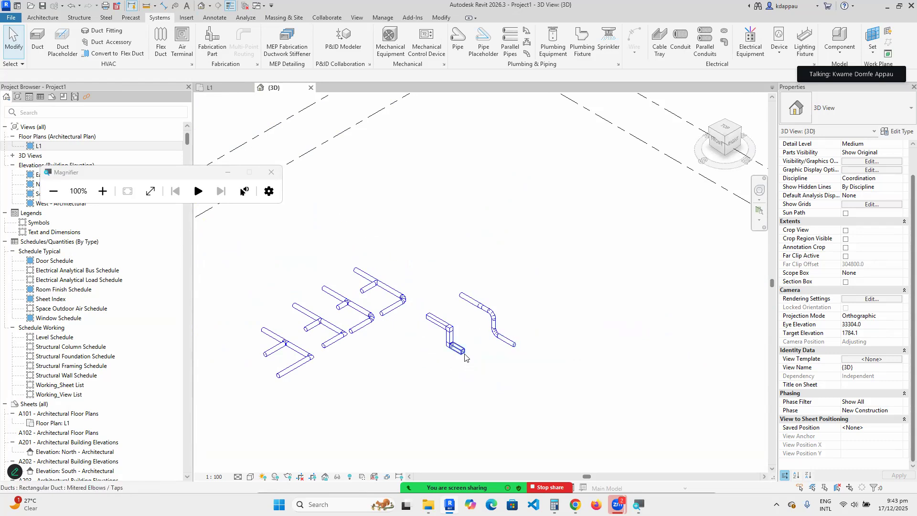
scroll(420, 343, "up", 4)
scroll(421, 343, "up", 1)
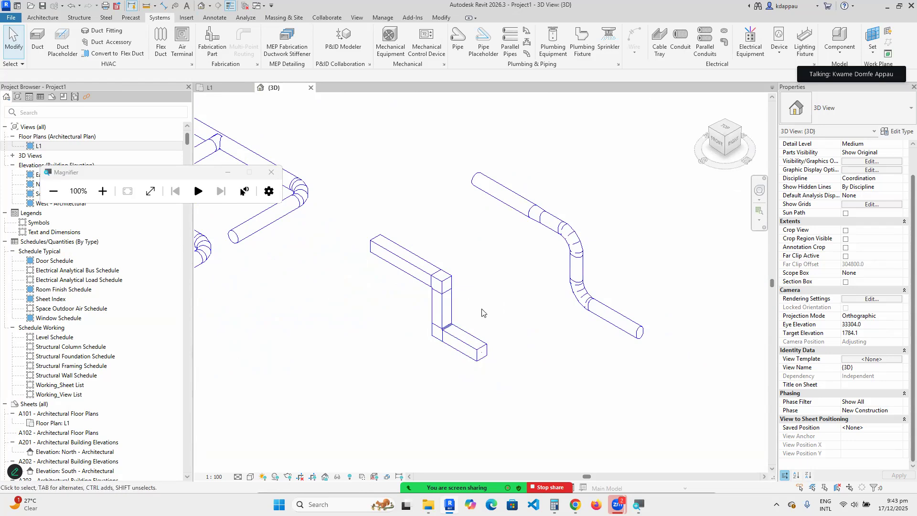
scroll(474, 335, "down", 5)
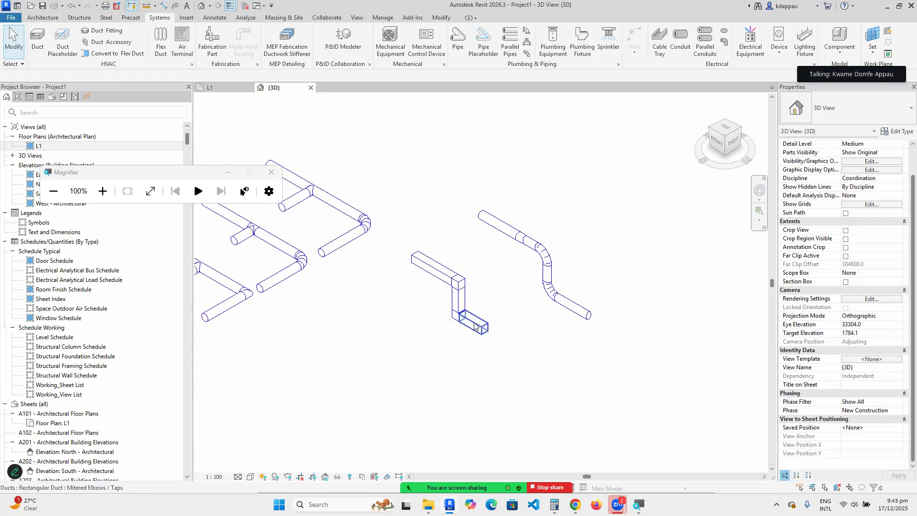
scroll(429, 292, "down", 1)
scroll(453, 308, "up", 3)
scroll(449, 296, "down", 4)
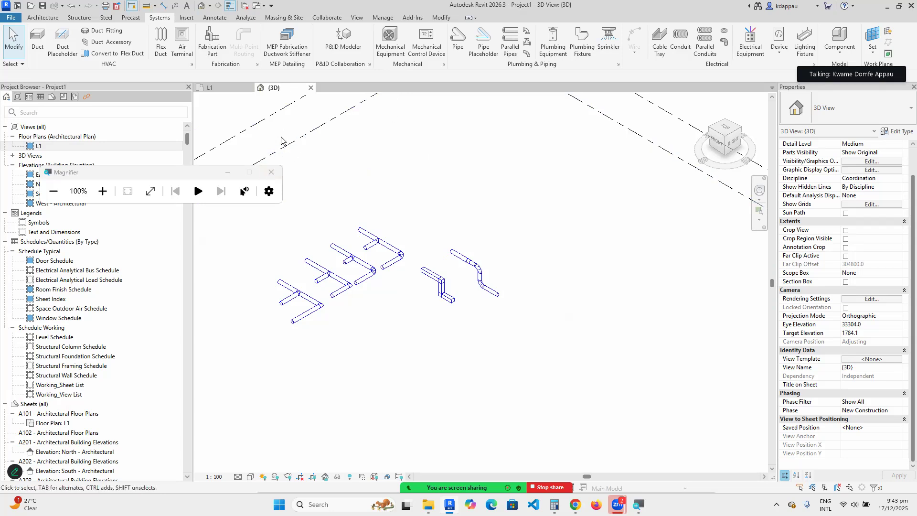
Start the Air Terminal tool and look over the air terminal type list.
left_click(182, 41)
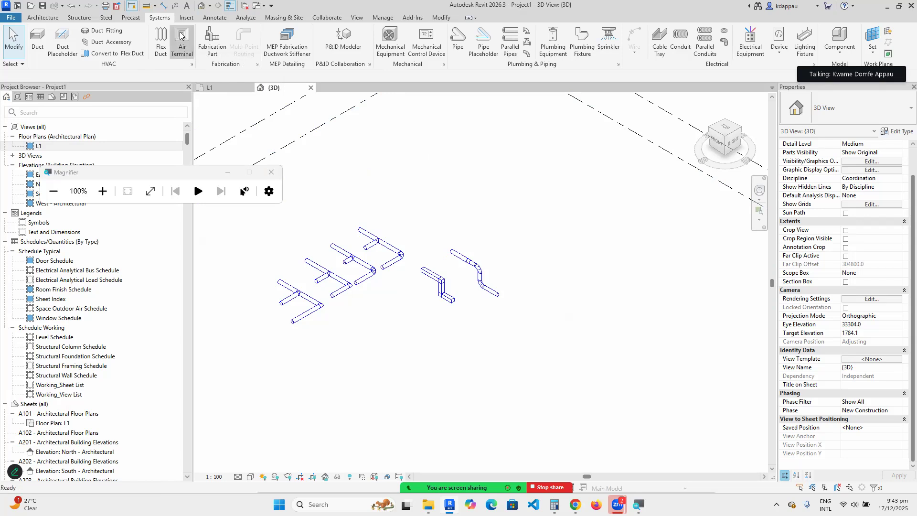
scroll(449, 320, "up", 10)
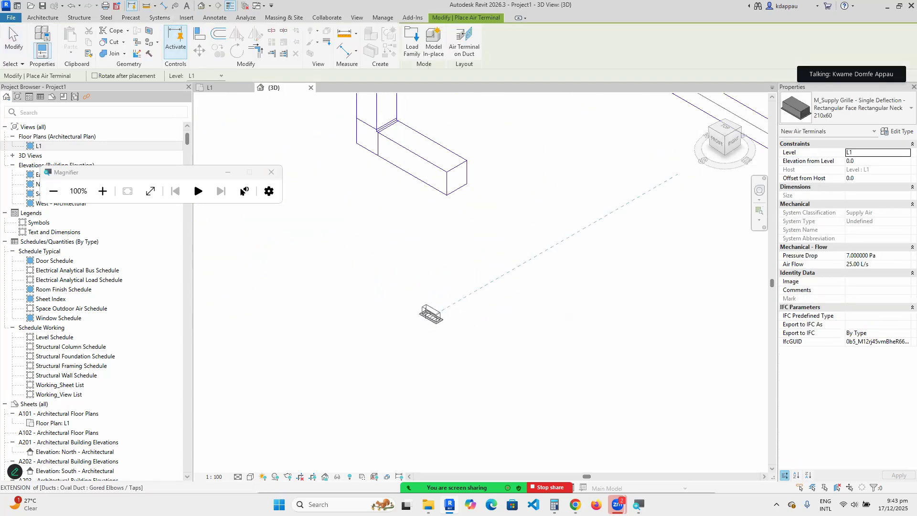
scroll(438, 295, "down", 8)
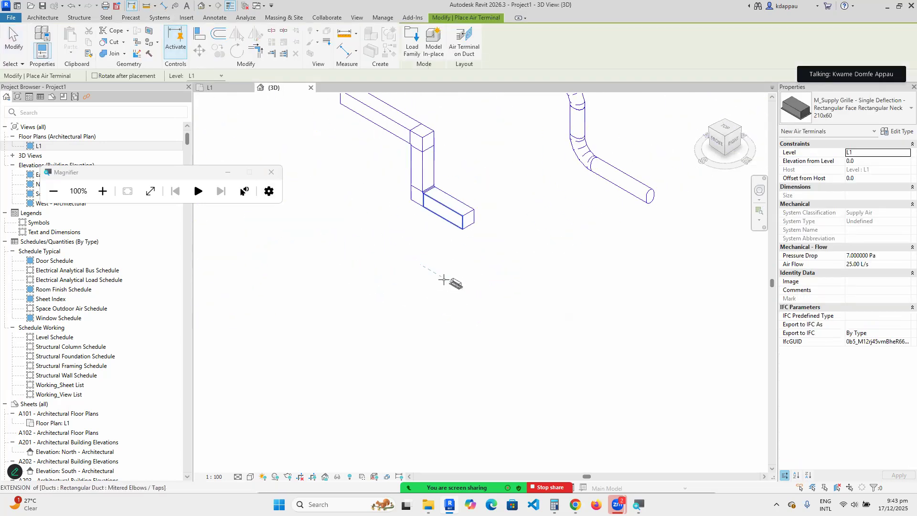
scroll(440, 271, "up", 3)
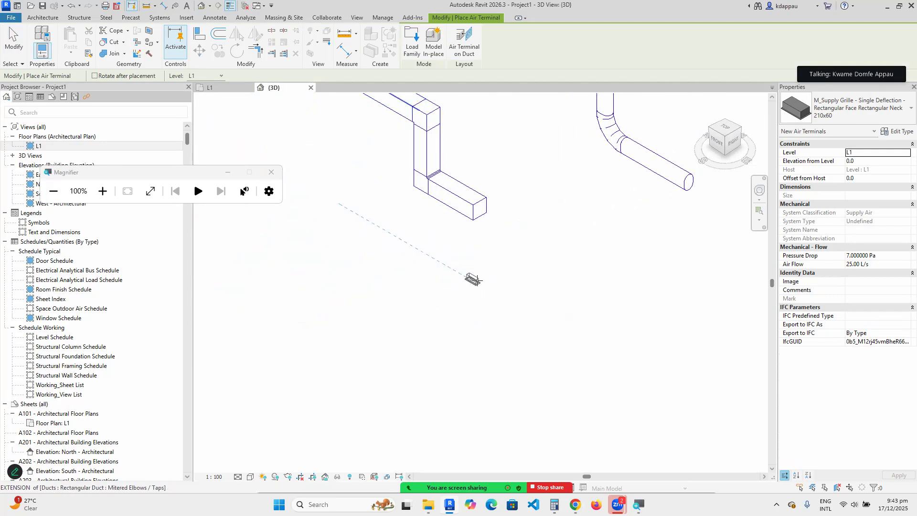
left_click(853, 110)
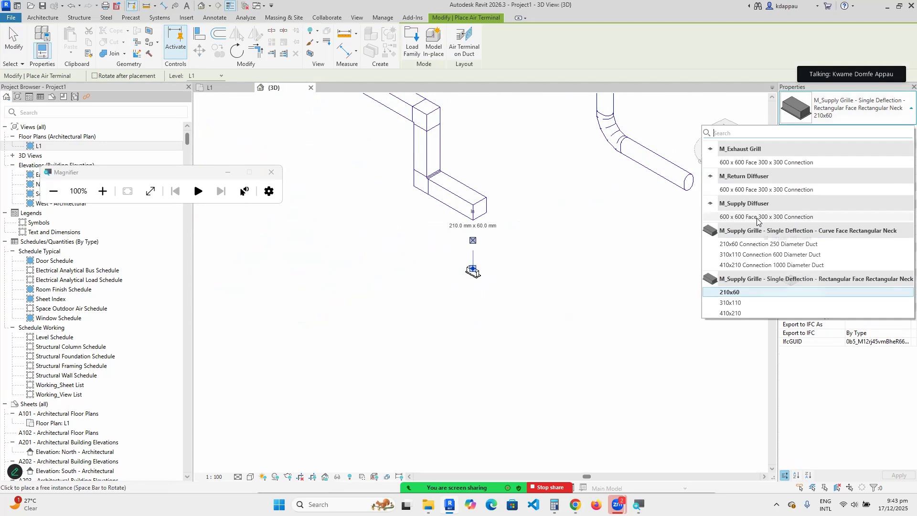
key("Escape")
scroll(508, 300, "up", 1)
scroll(508, 300, "up", 1)
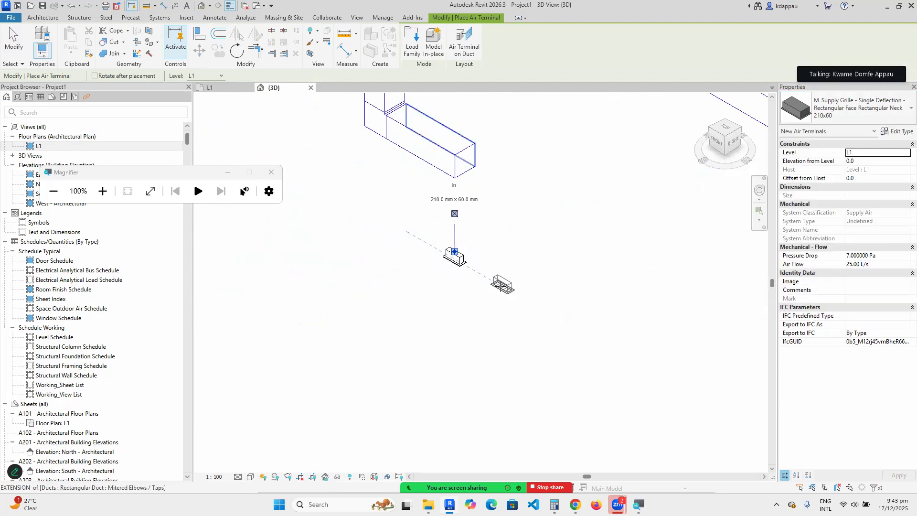
Cycle 600 x 600 return and supply diffusers and 210x60 grille, ending with the 410x210 grille.
left_click(850, 106)
left_click(753, 190)
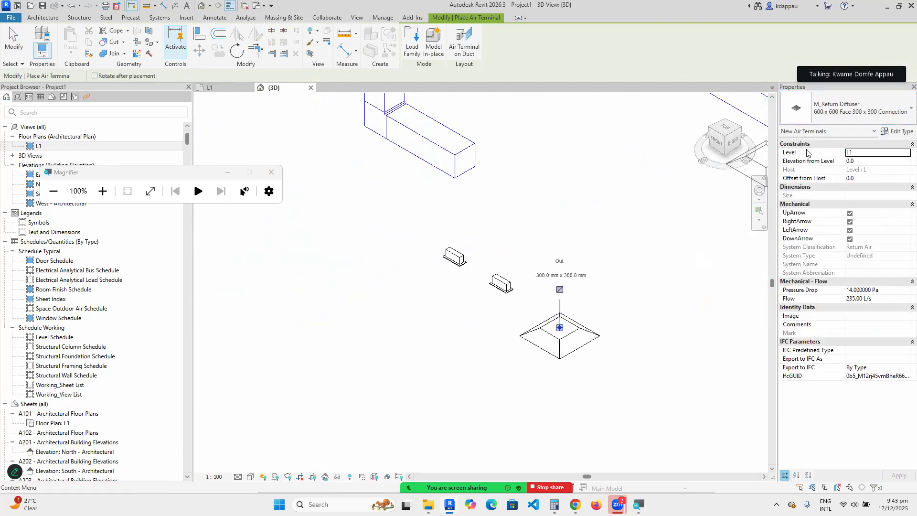
left_click(850, 108)
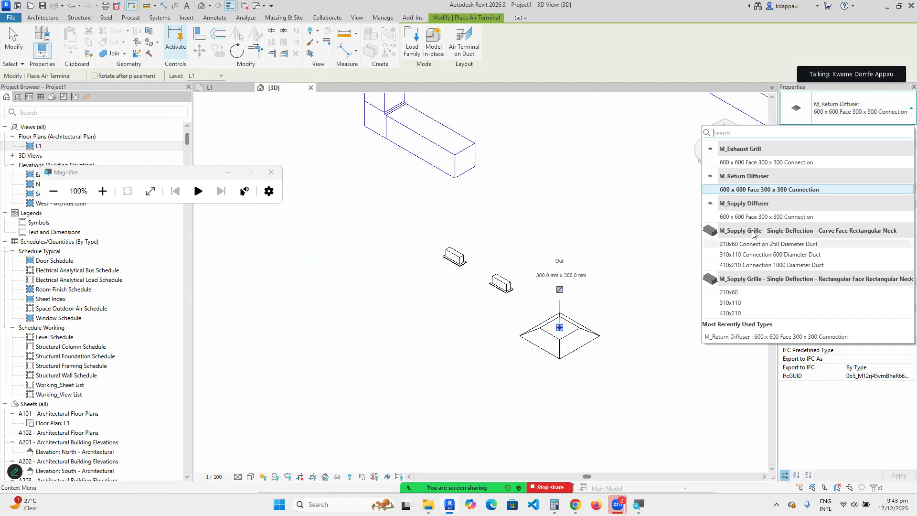
left_click(764, 216)
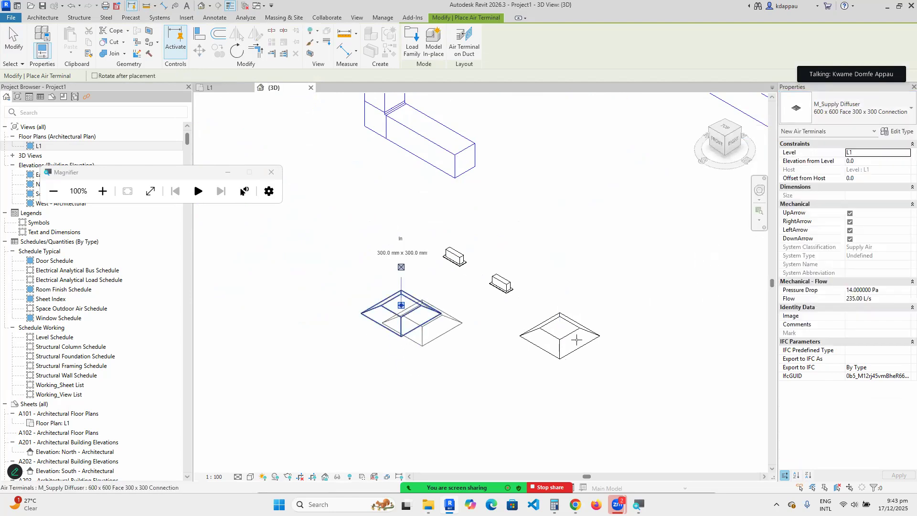
left_click(850, 109)
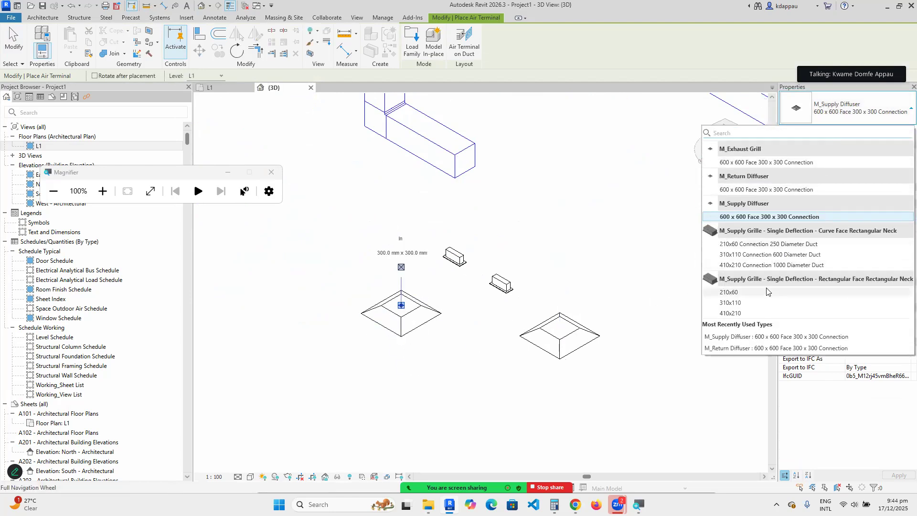
left_click(769, 244)
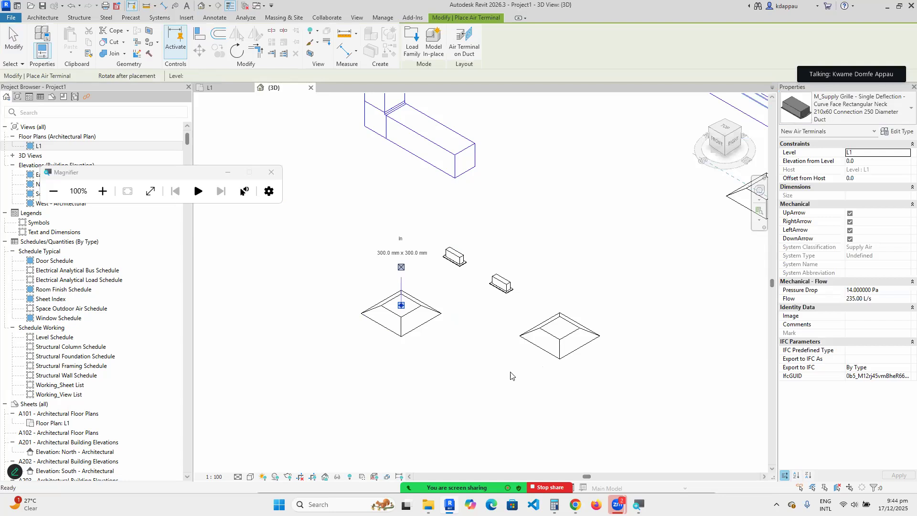
left_click(851, 118)
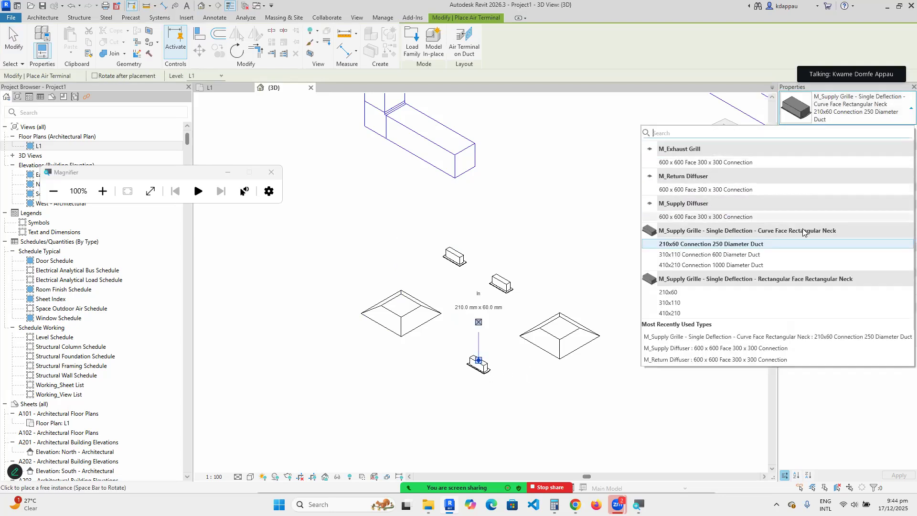
left_click(680, 315)
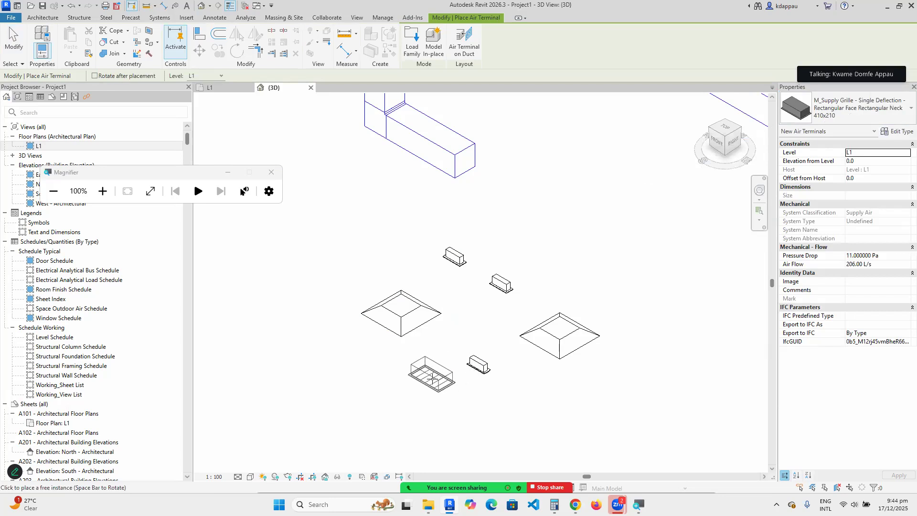
key("Escape")
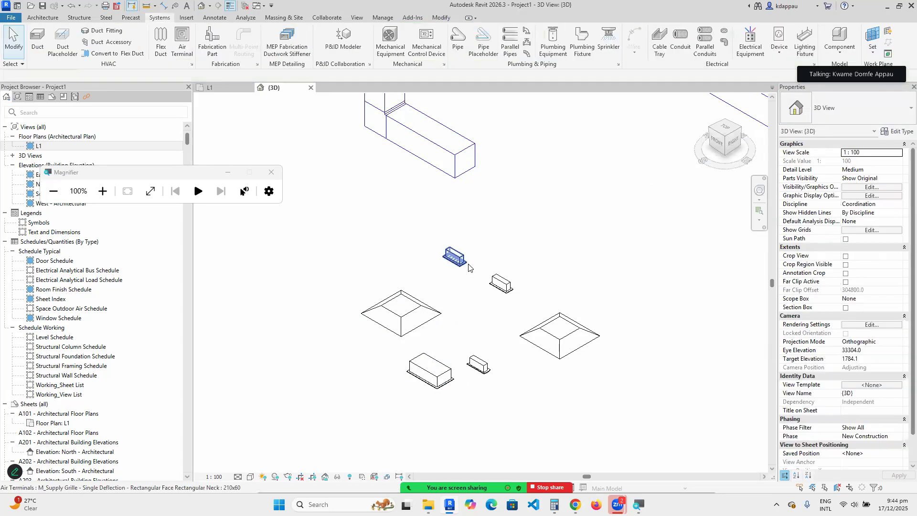
scroll(391, 392, "up", 2)
scroll(478, 252, "down", 2)
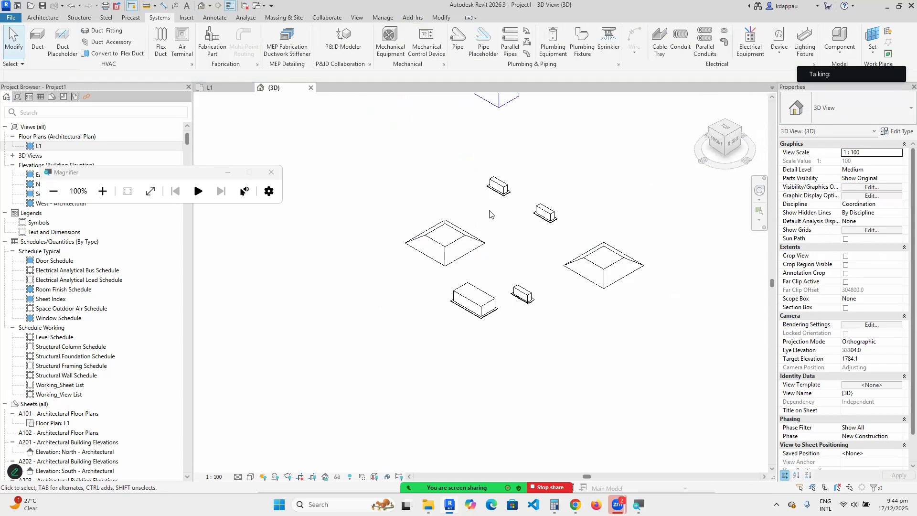
scroll(443, 277, "down", 2)
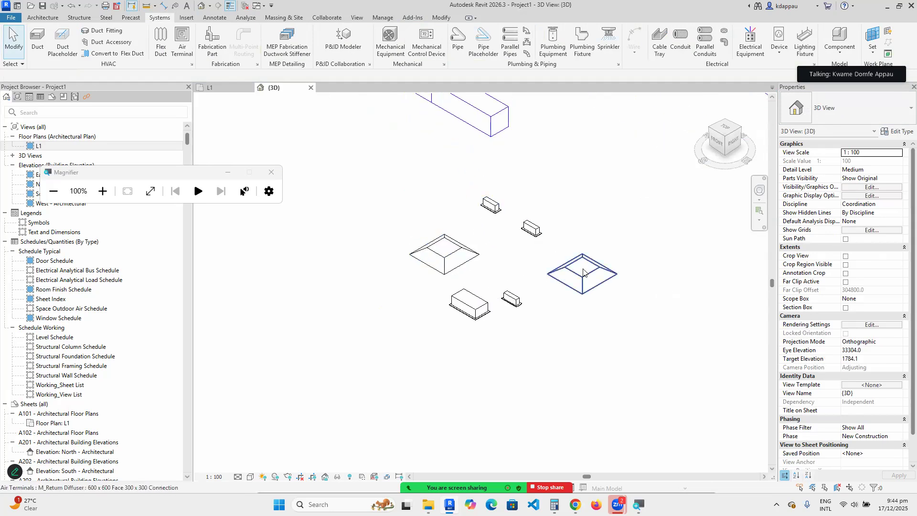
scroll(497, 244, "up", 2)
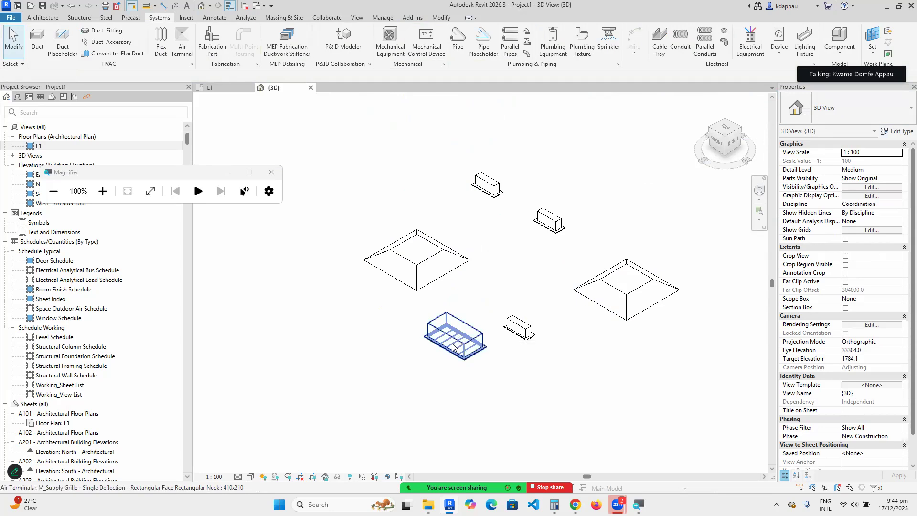
scroll(467, 364, "down", 1)
scroll(467, 365, "up", 2)
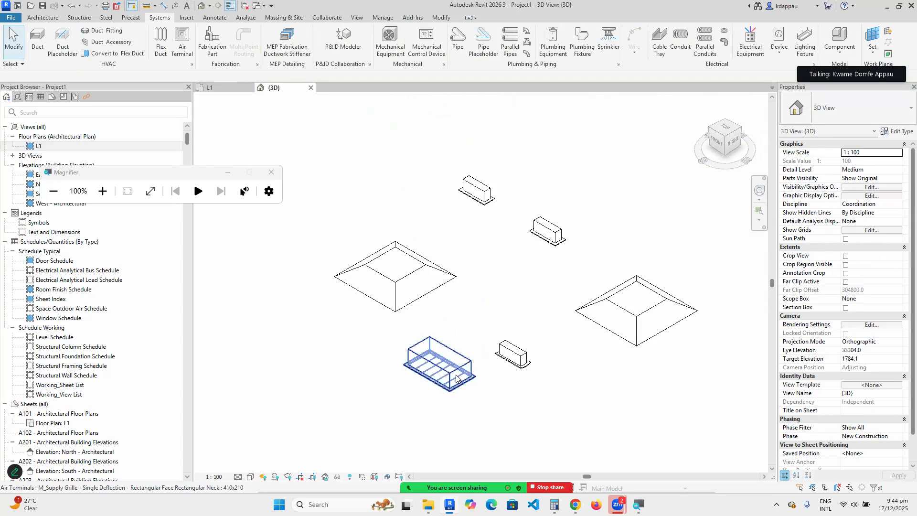
scroll(383, 381, "down", 1)
scroll(381, 407, "down", 2)
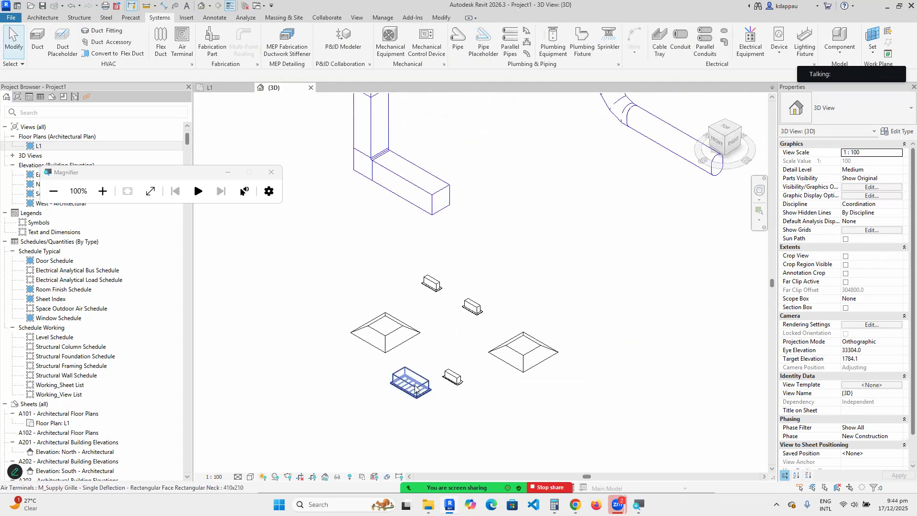
scroll(416, 395, "up", 1)
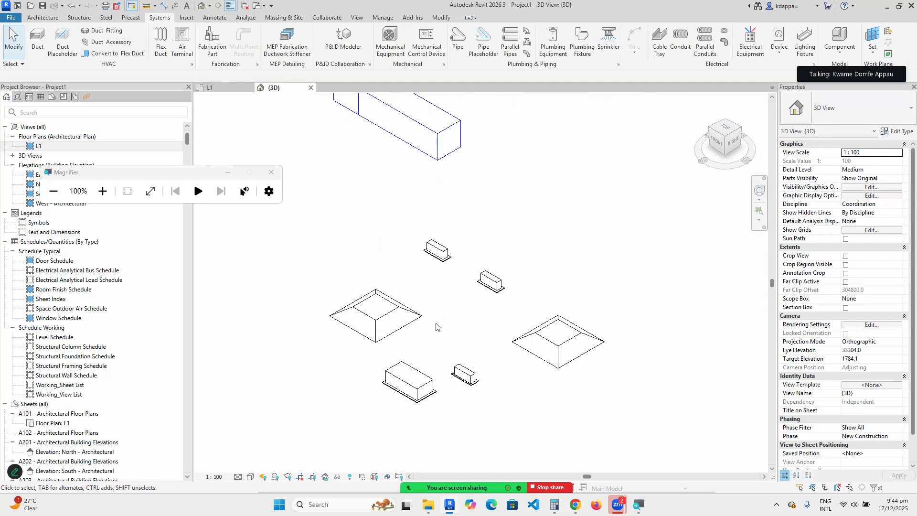
scroll(432, 296, "down", 3)
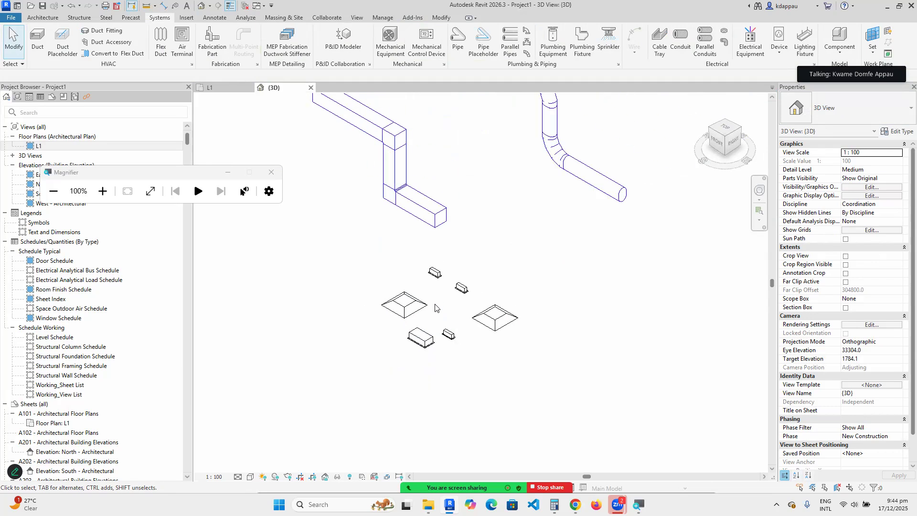
scroll(414, 310, "up", 2)
scroll(417, 320, "down", 2)
scroll(405, 315, "up", 2)
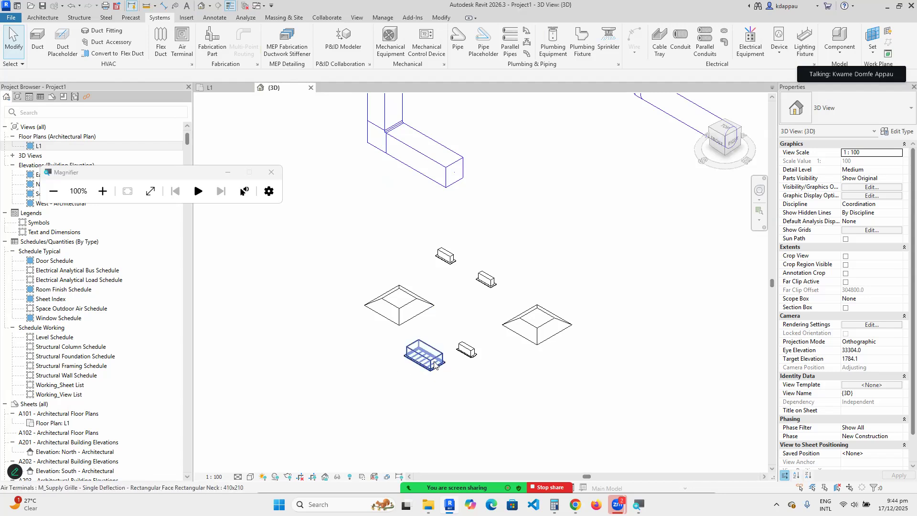
scroll(433, 361, "up", 1)
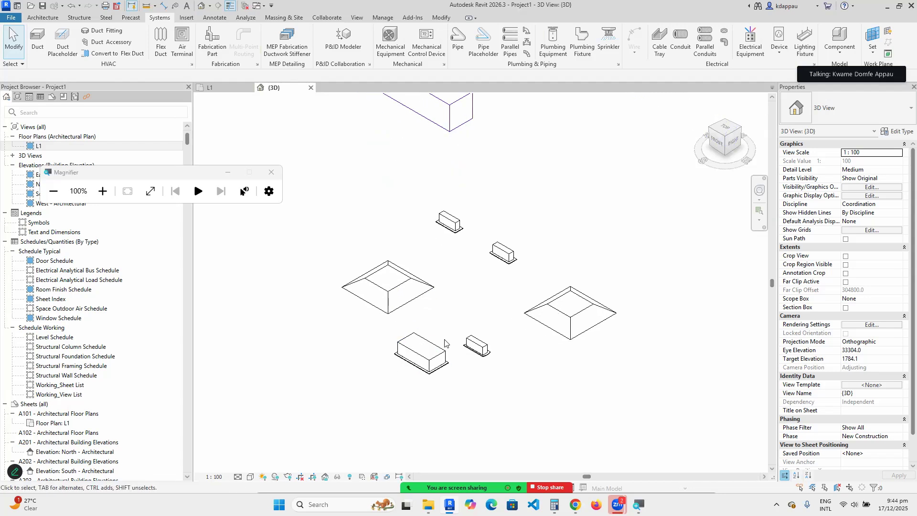
scroll(459, 234, "up", 3)
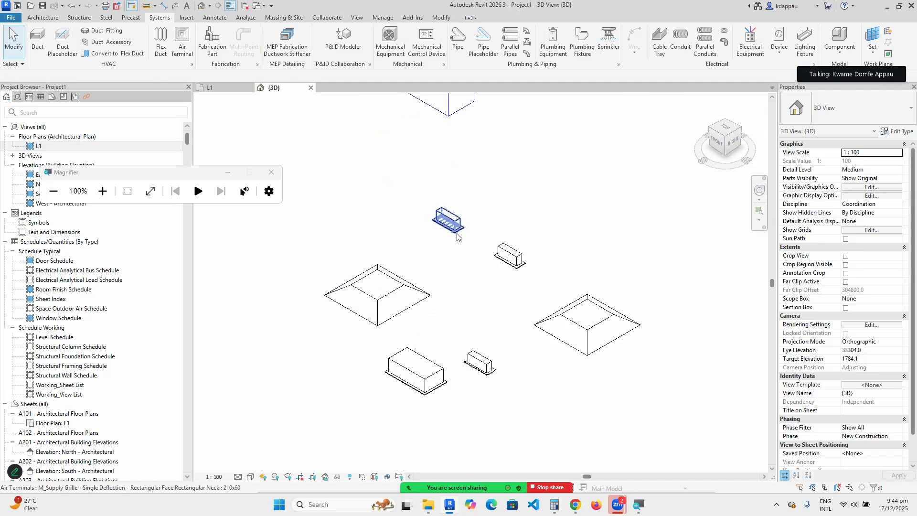
scroll(511, 265, "down", 4)
scroll(492, 270, "down", 3)
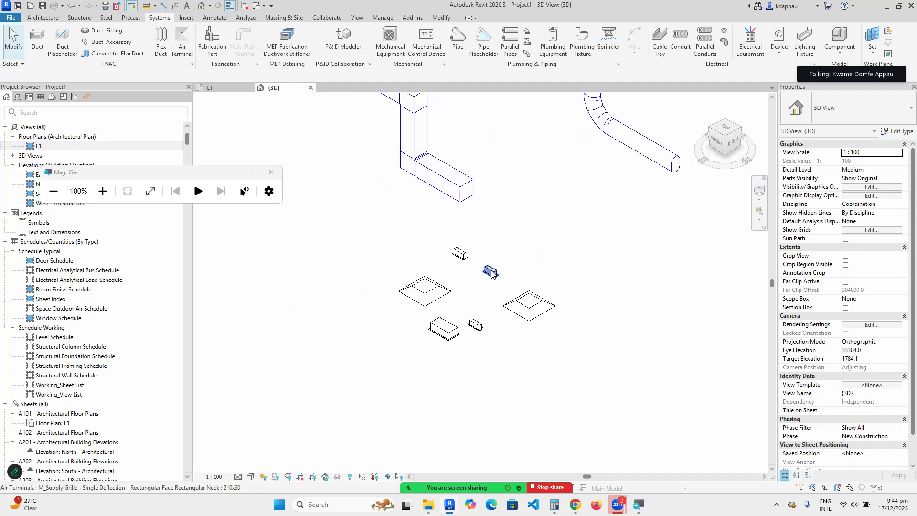
scroll(501, 271, "up", 4)
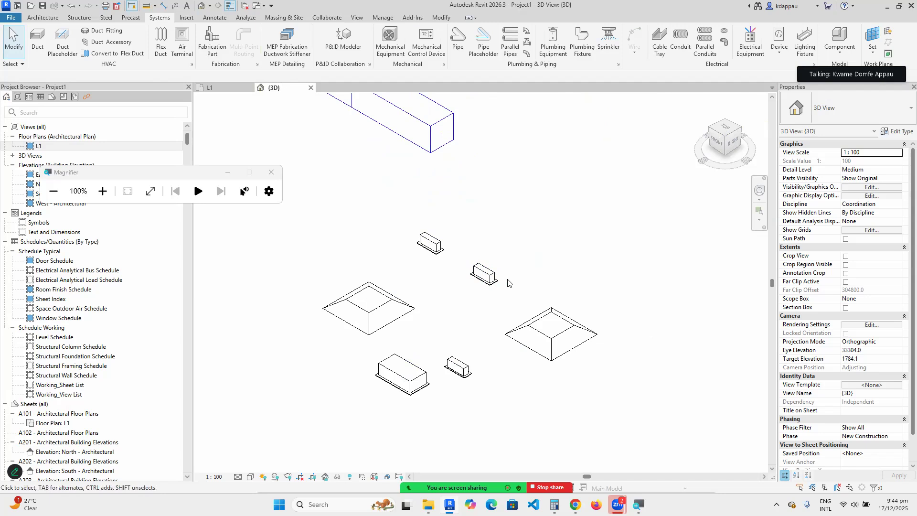
scroll(509, 283, "up", 2)
scroll(425, 289, "down", 2)
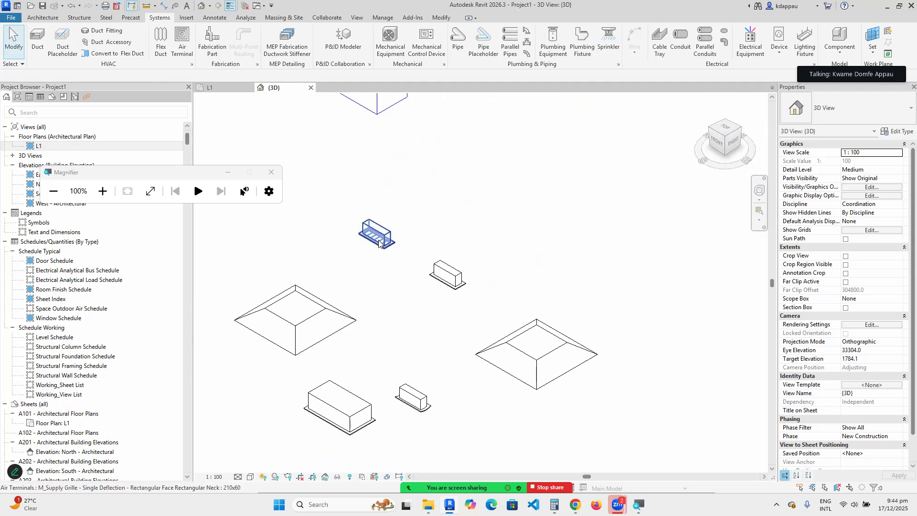
left_click(376, 243)
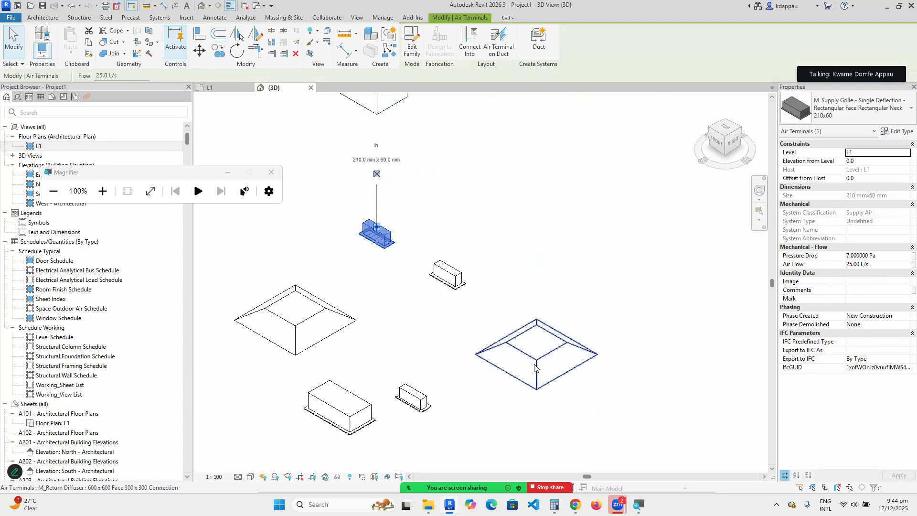
left_click(328, 313)
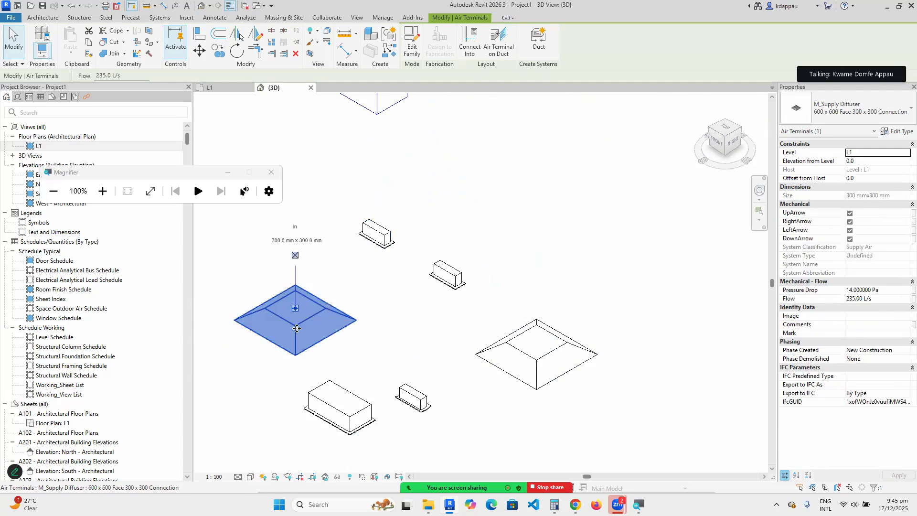
scroll(282, 341, "down", 3)
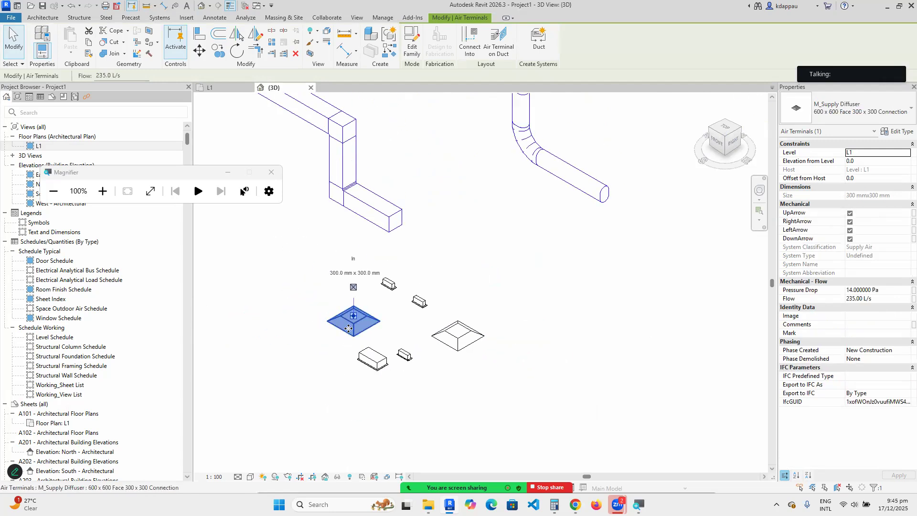
scroll(354, 339, "up", 3)
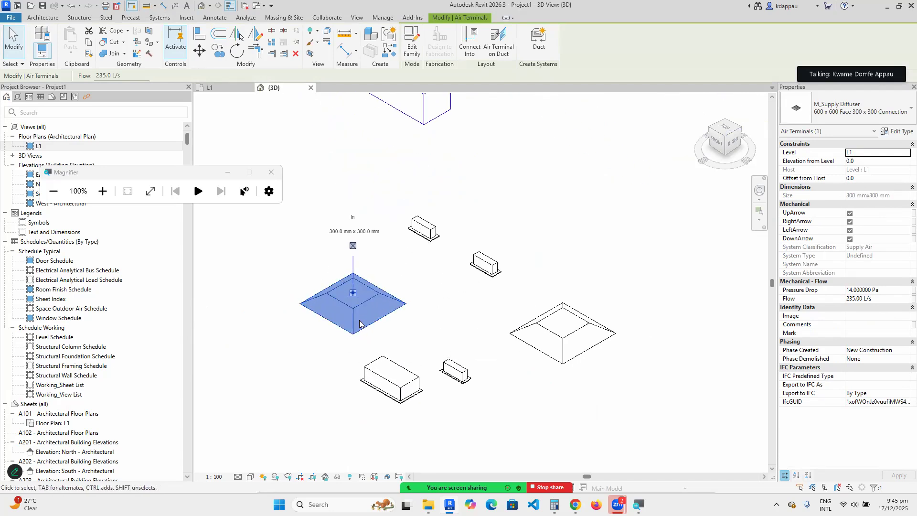
scroll(358, 329, "down", 2)
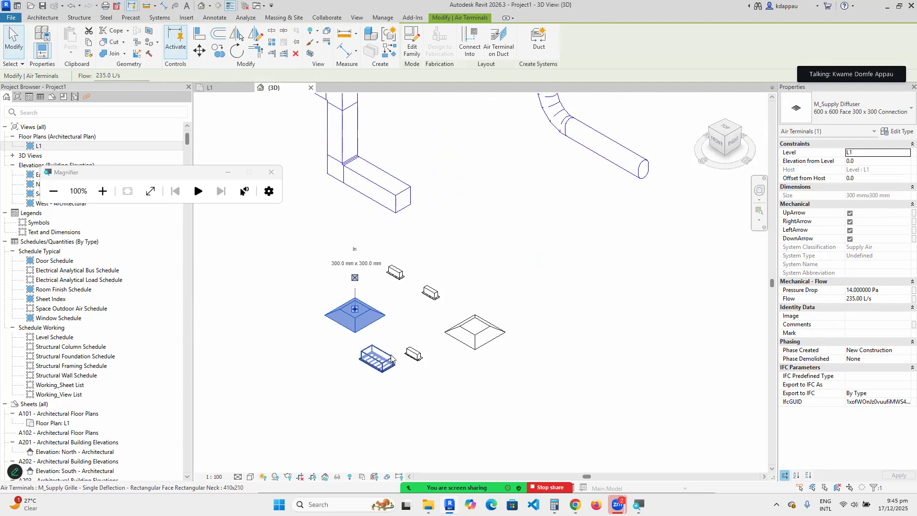
scroll(414, 381, "up", 2)
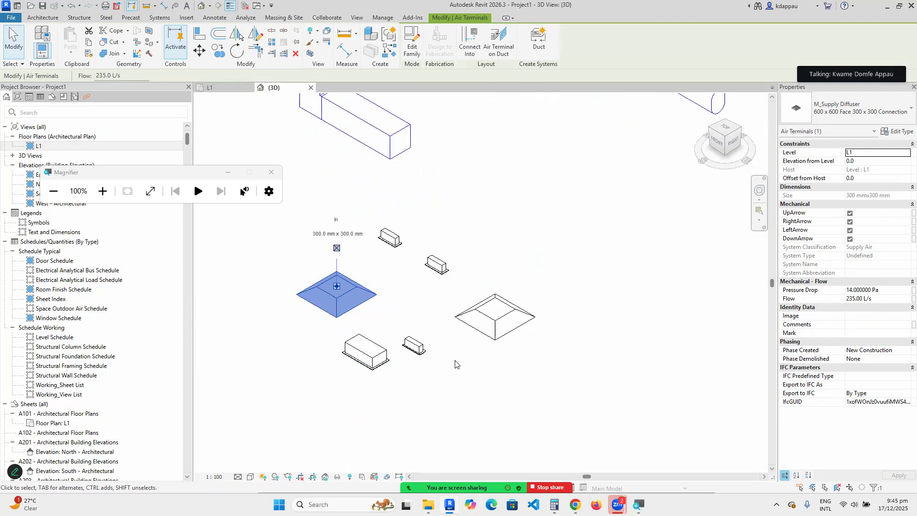
scroll(380, 322, "down", 2)
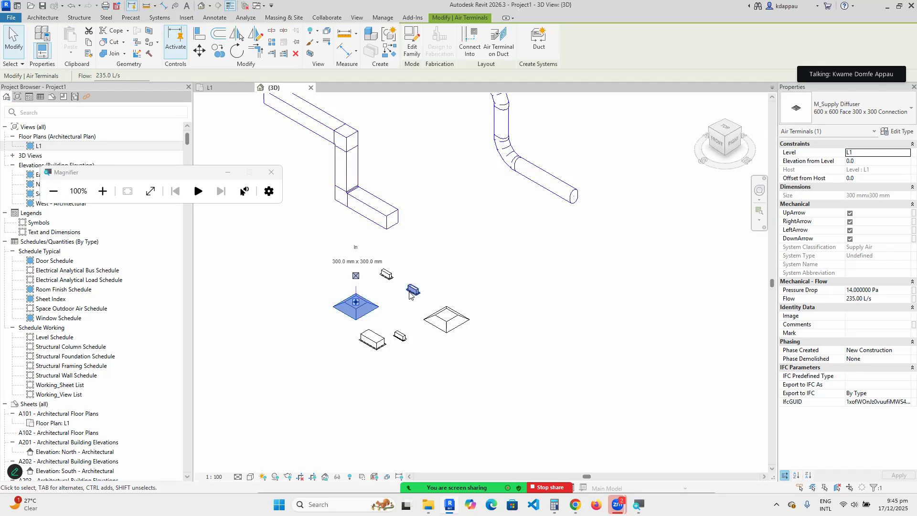
scroll(394, 304, "up", 2)
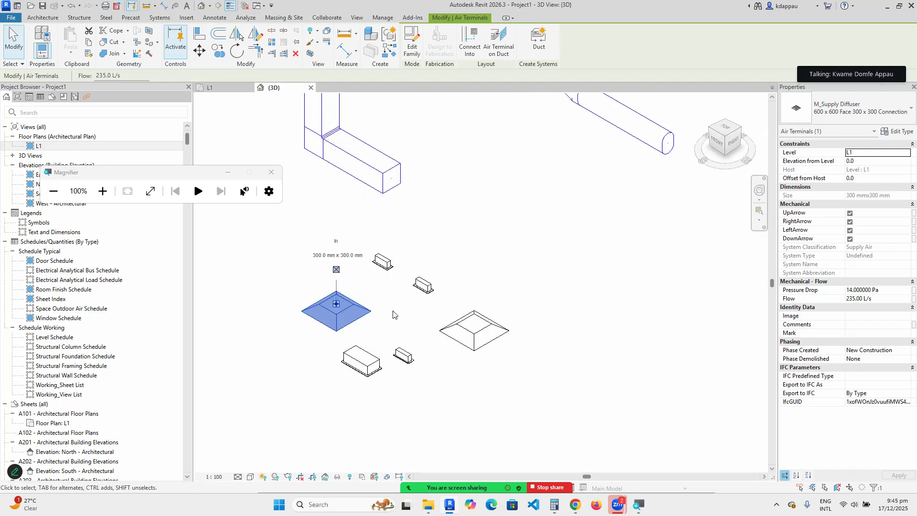
left_click(396, 302)
scroll(409, 315, "down", 3)
scroll(352, 294, "up", 2)
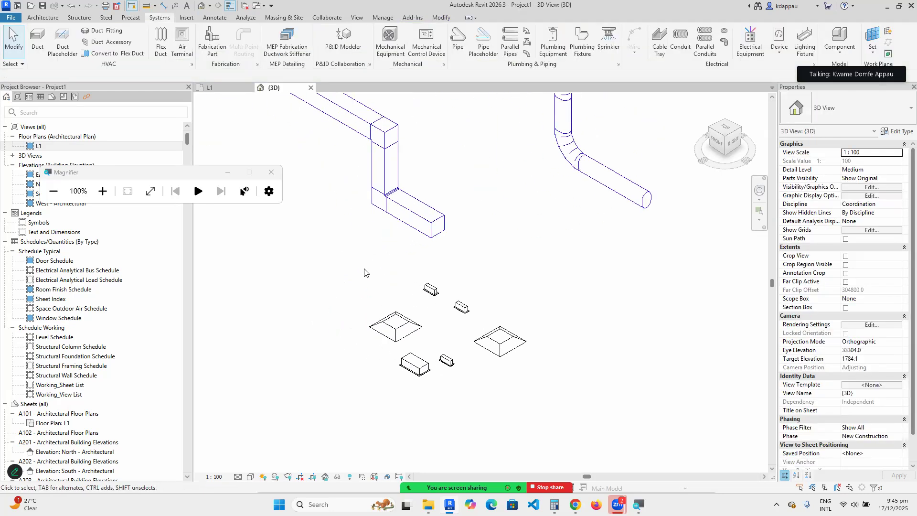
Box-select all six diffusers and grilles together.
left_click_drag(333, 271, 589, 447)
left_click_drag(564, 414, 565, 414)
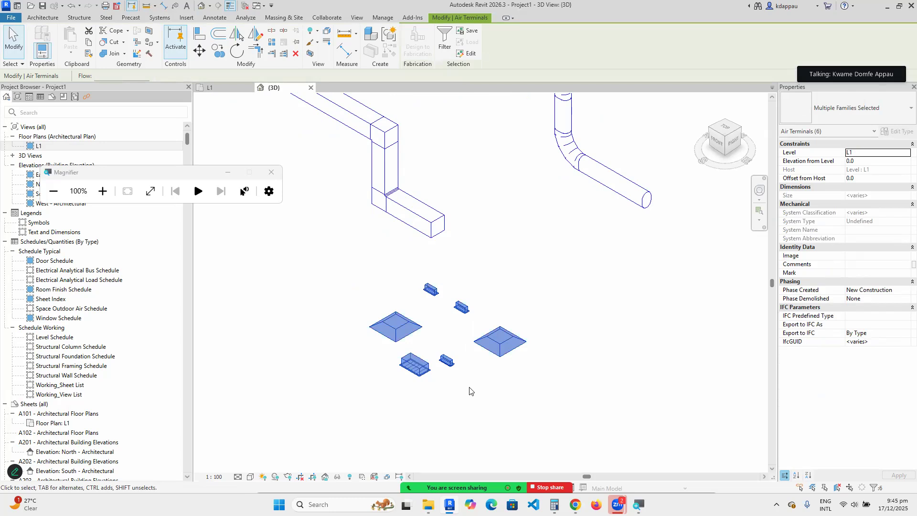
scroll(423, 347, "down", 2)
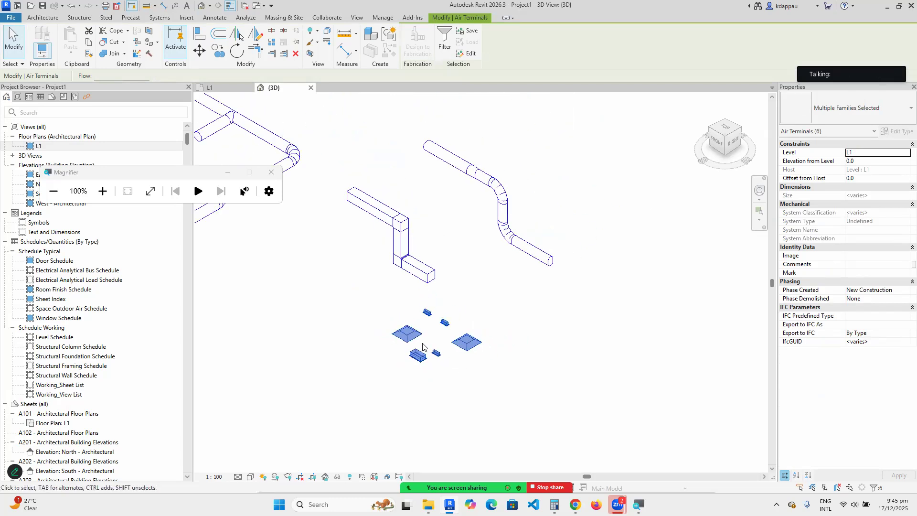
scroll(423, 344, "up", 2)
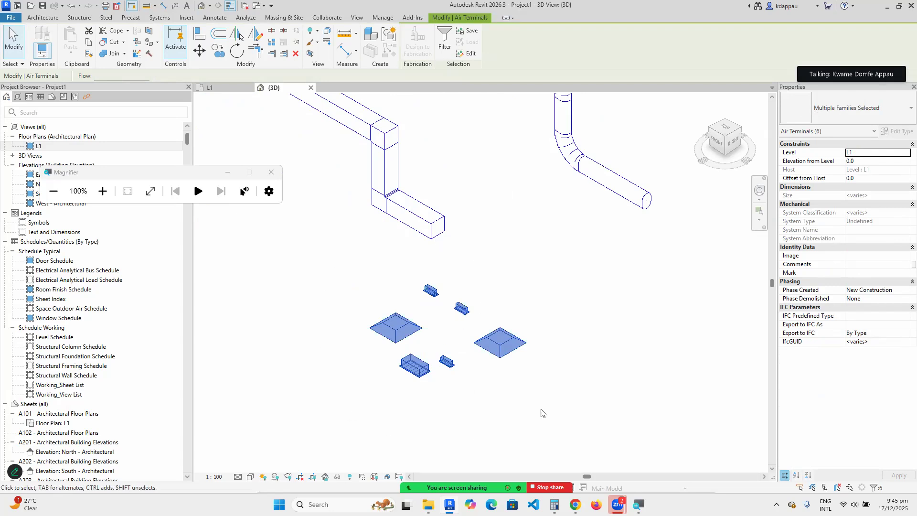
scroll(379, 407, "down", 3)
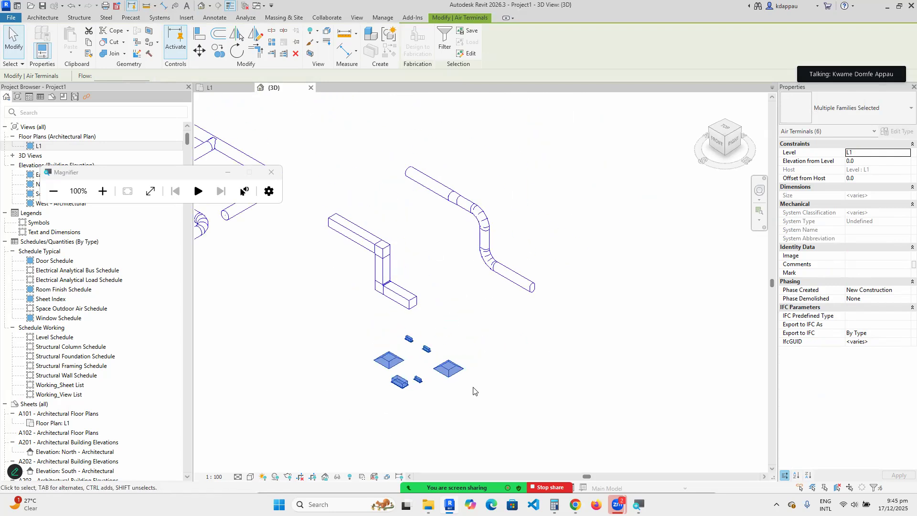
scroll(473, 389, "up", 3)
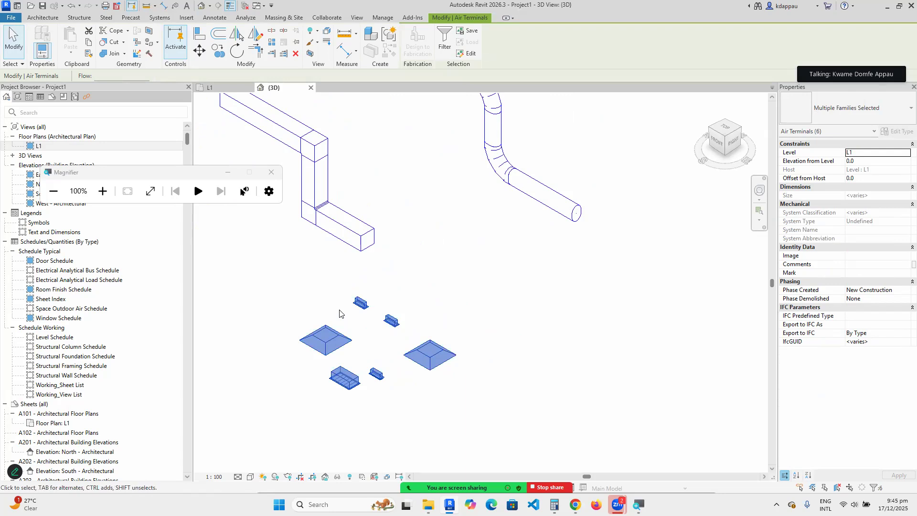
Clear the air terminal selection and zoom out to see the whole duct layout.
scroll(364, 375, "up", 1)
scroll(356, 364, "up", 1)
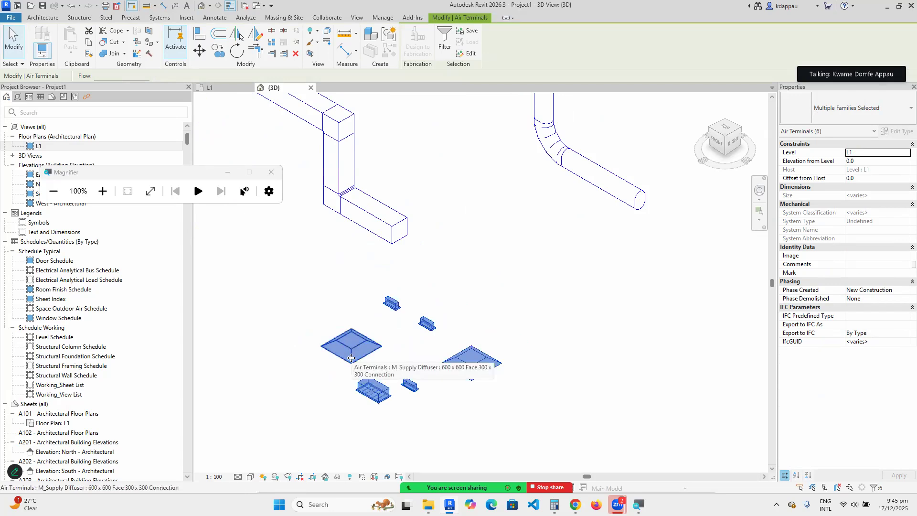
scroll(421, 336, "up", 1)
scroll(447, 345, "up", 1)
scroll(448, 345, "down", 4)
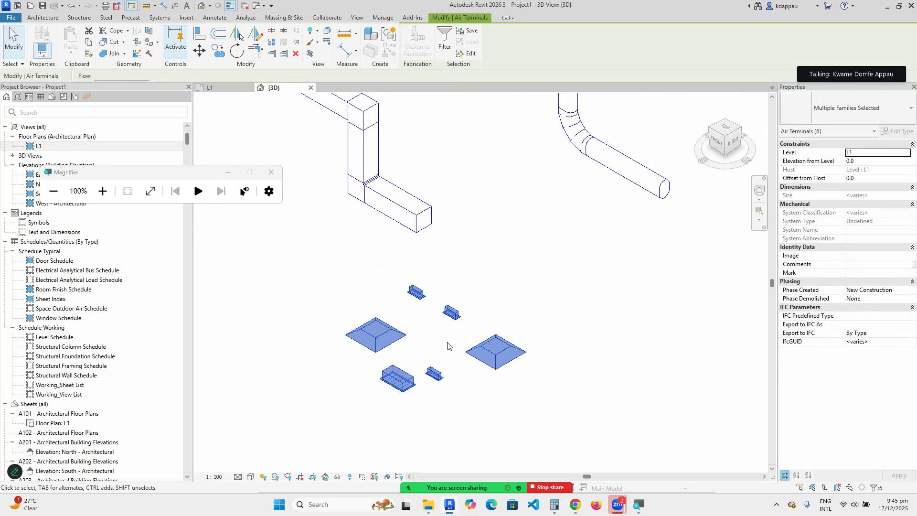
key("Escape")
scroll(449, 311, "down", 2)
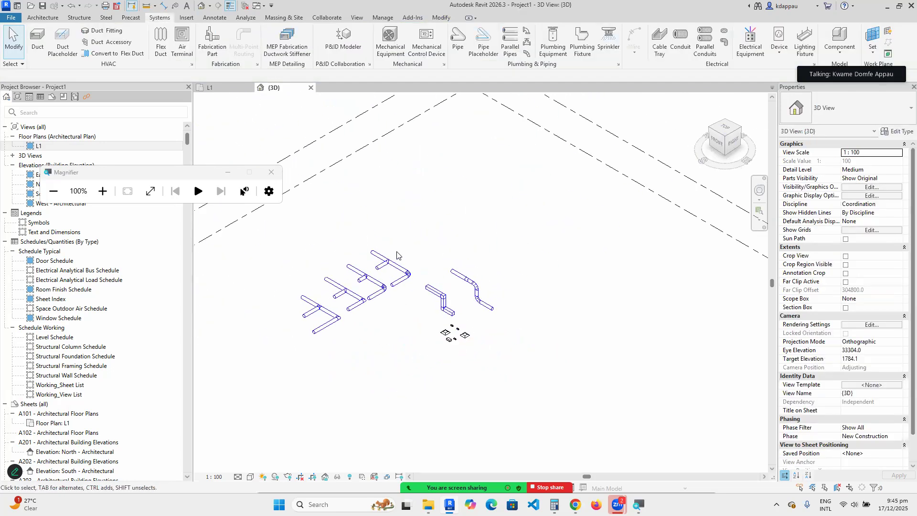
Place a Size 3 - 150mm Inlet parallel fan powered VAV unit as mechanical equipment.
left_click(389, 38)
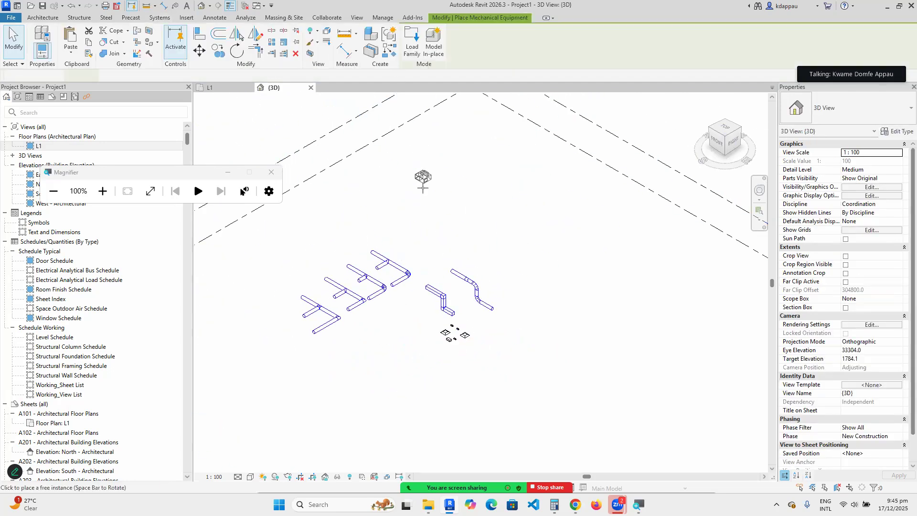
scroll(416, 229, "up", 2)
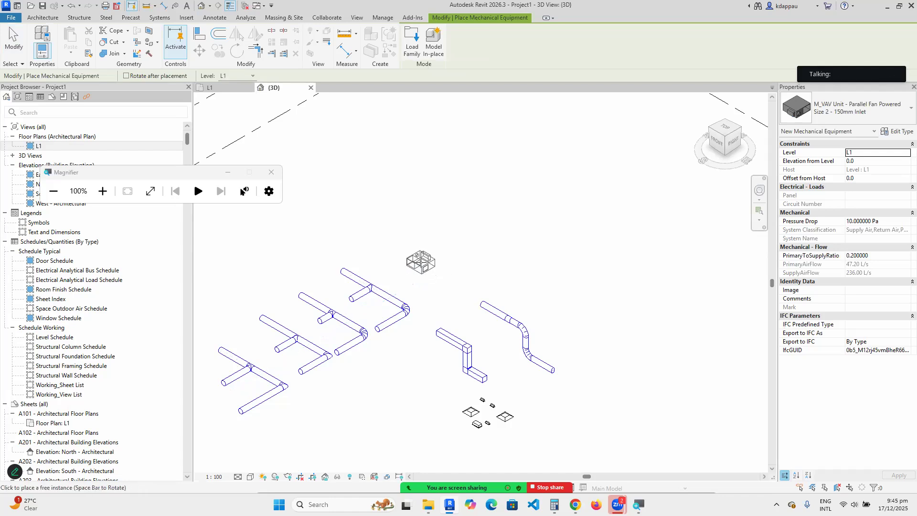
scroll(402, 243, "up", 2)
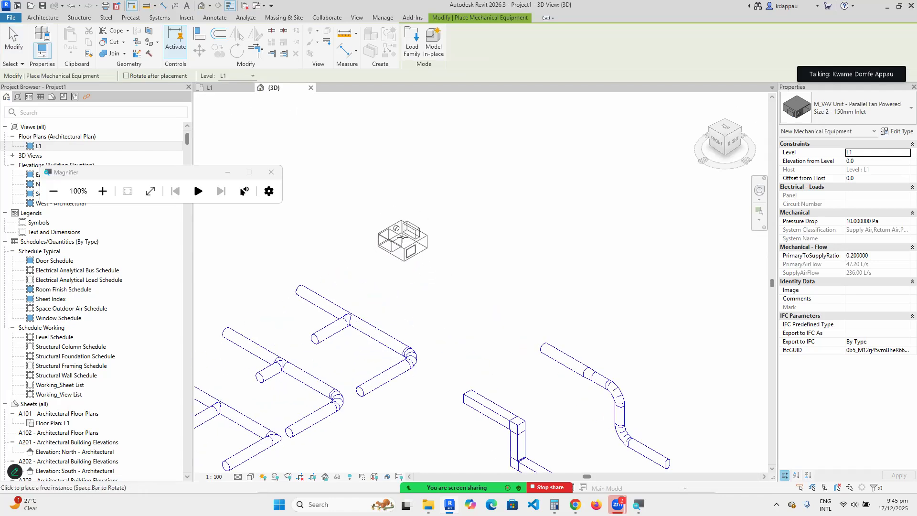
scroll(414, 191, "up", 4)
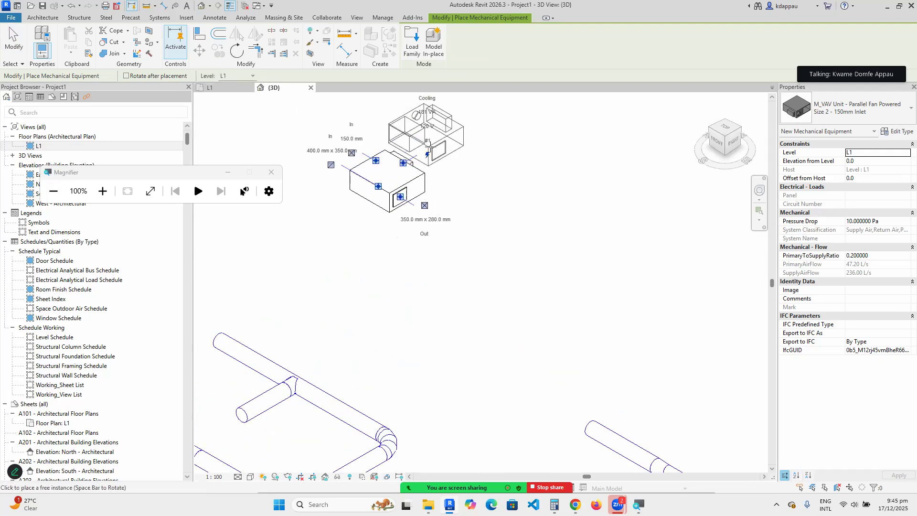
left_click(829, 103)
scroll(822, 202, "up", 3)
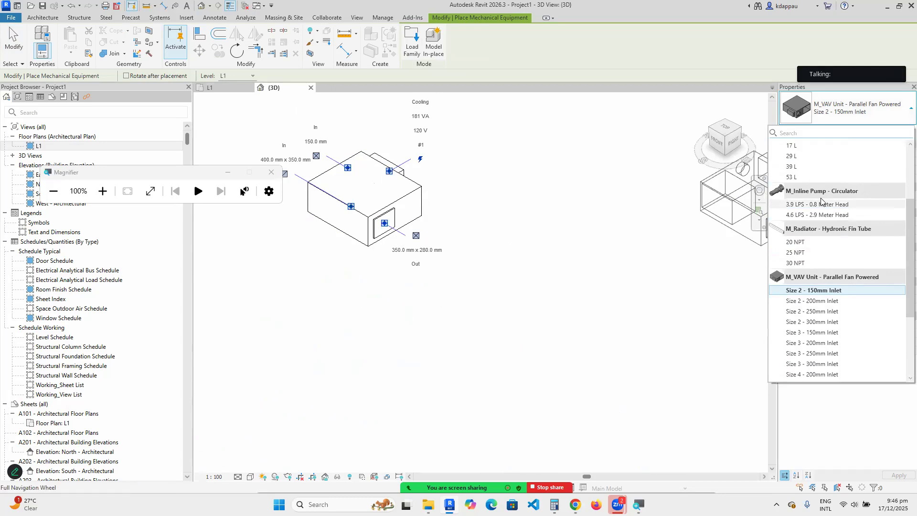
scroll(824, 234, "down", 3)
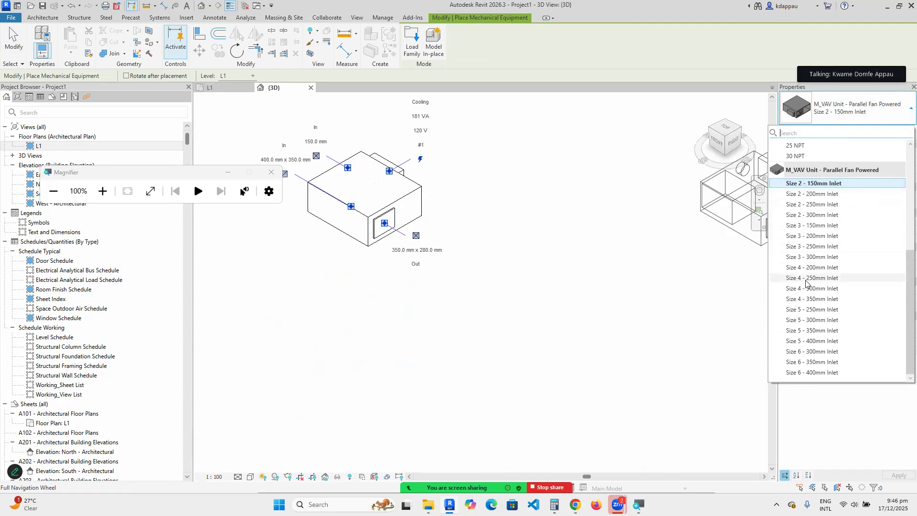
left_click(807, 226)
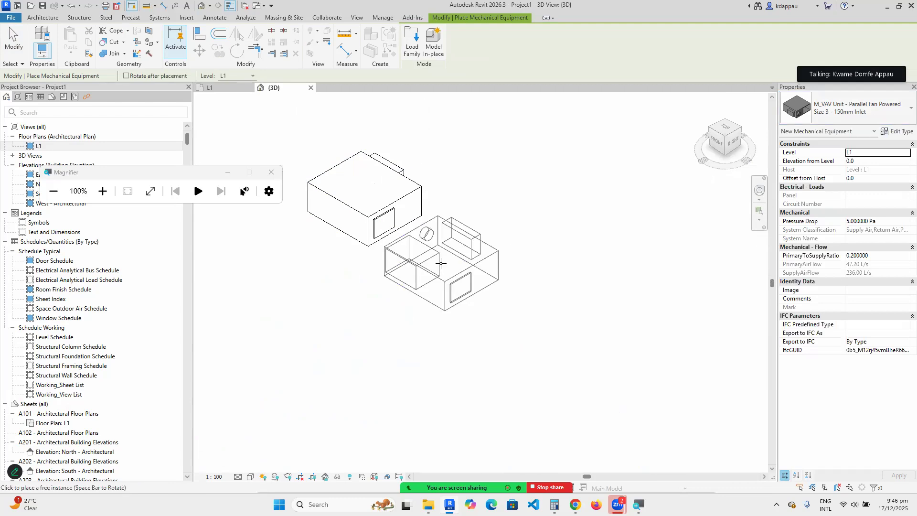
scroll(489, 220, "down", 2)
left_click(466, 178)
Add a Size 4 - 300mm Inlet unit, switch to Size 6 - 400mm Inlet, then end placement.
left_click(855, 108)
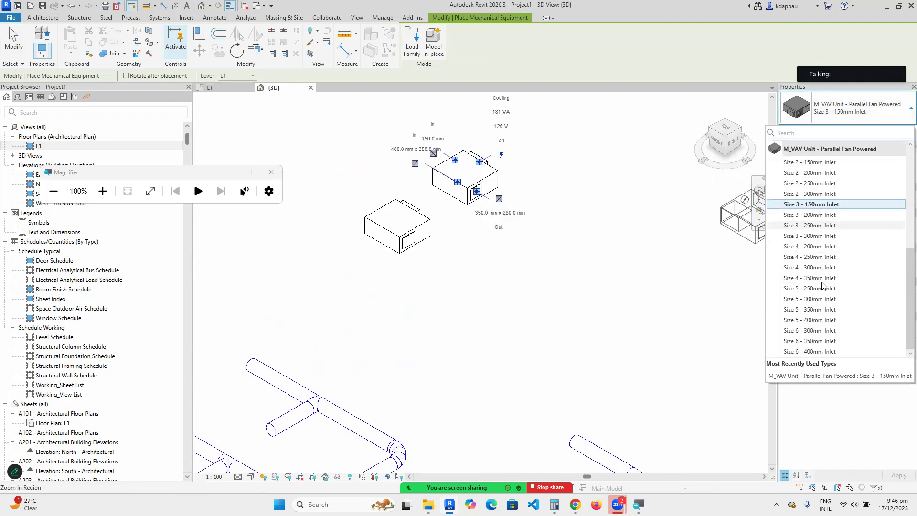
left_click(804, 268)
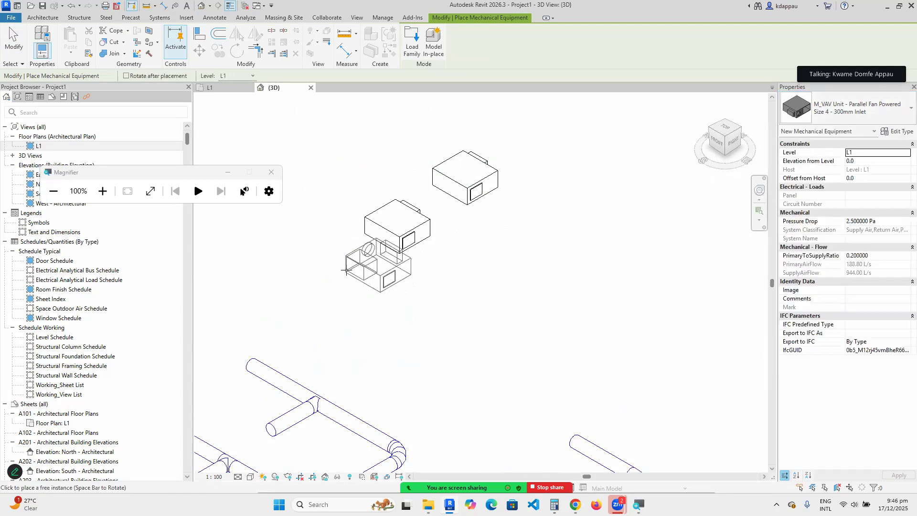
left_click(608, 268)
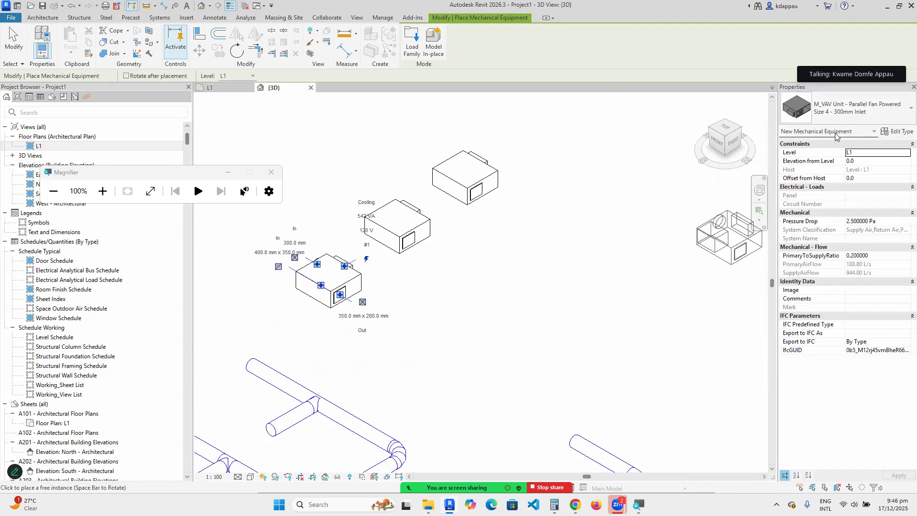
left_click(849, 106)
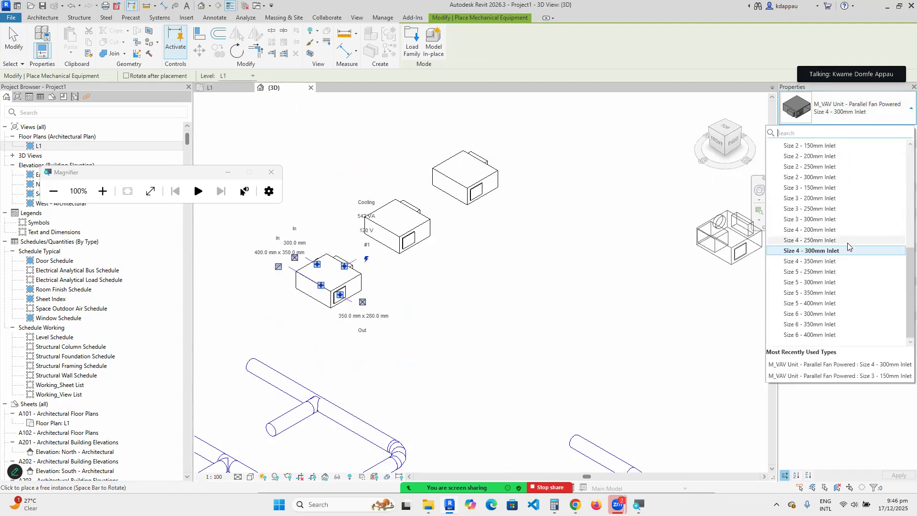
left_click(818, 334)
scroll(549, 263, "down", 3)
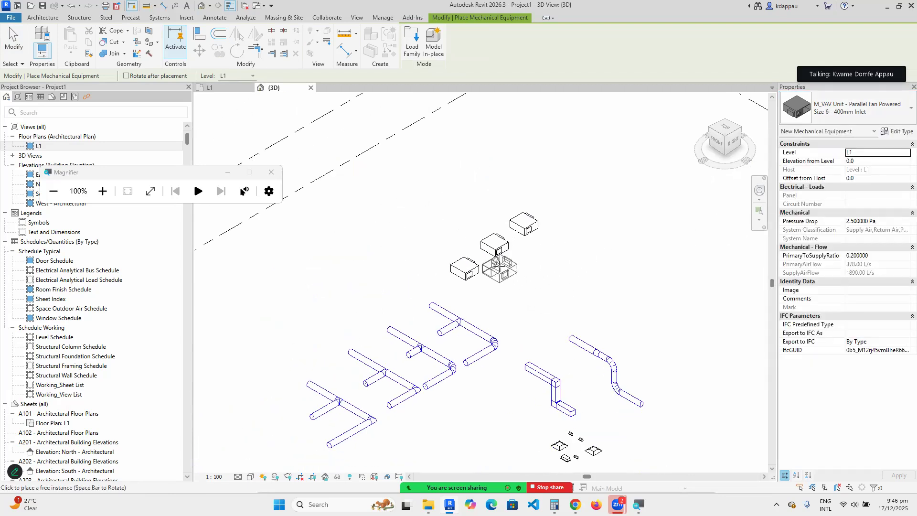
scroll(478, 268, "up", 2)
right_click(353, 206)
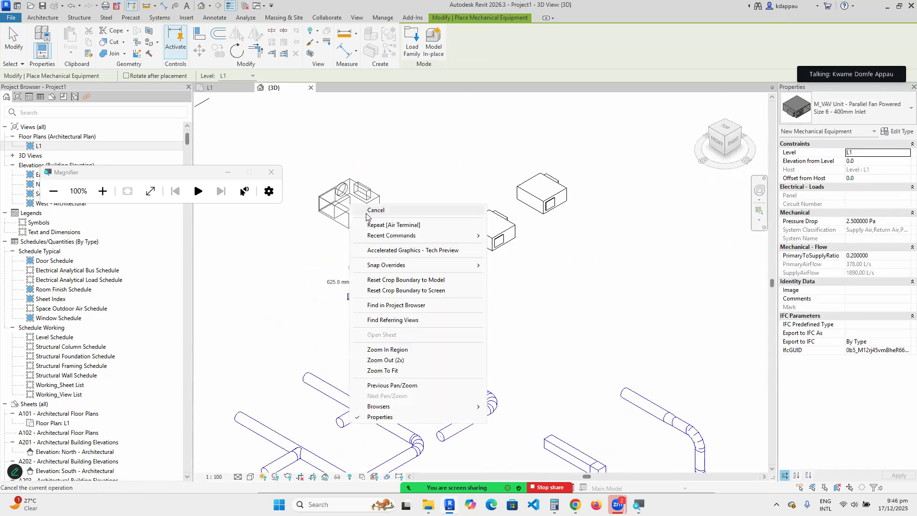
scroll(367, 210, "up", 3)
right_click(367, 172)
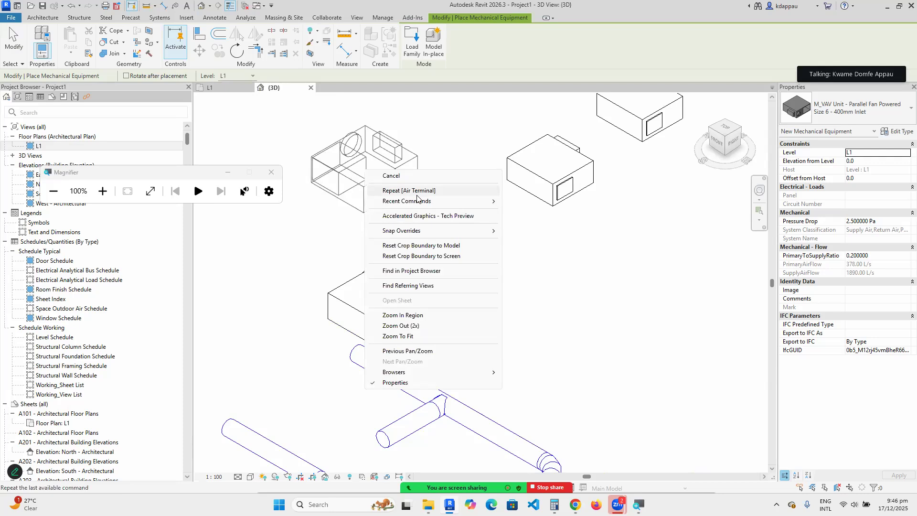
left_click(406, 177)
scroll(380, 267, "down", 4)
Adjust the view around the VAV row and select the Size 6 - 400mm Inlet unit.
scroll(380, 272, "up", 3)
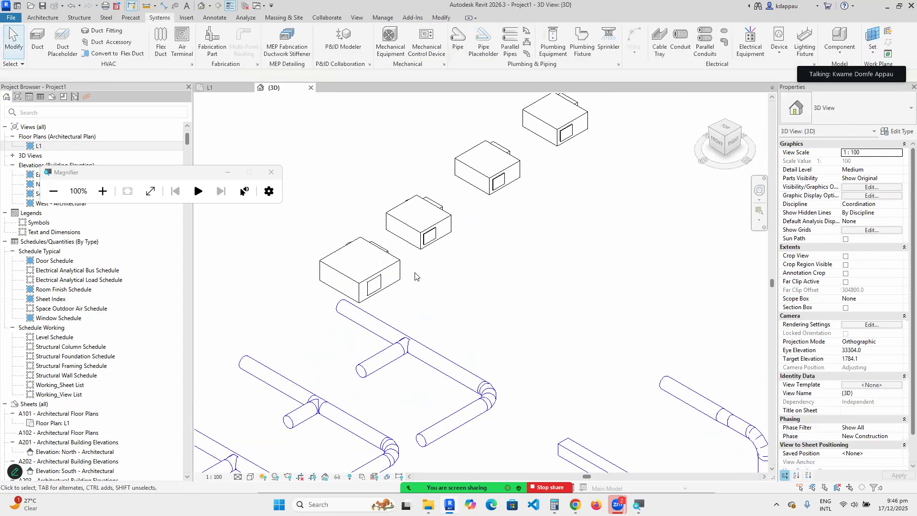
scroll(378, 276, "down", 3)
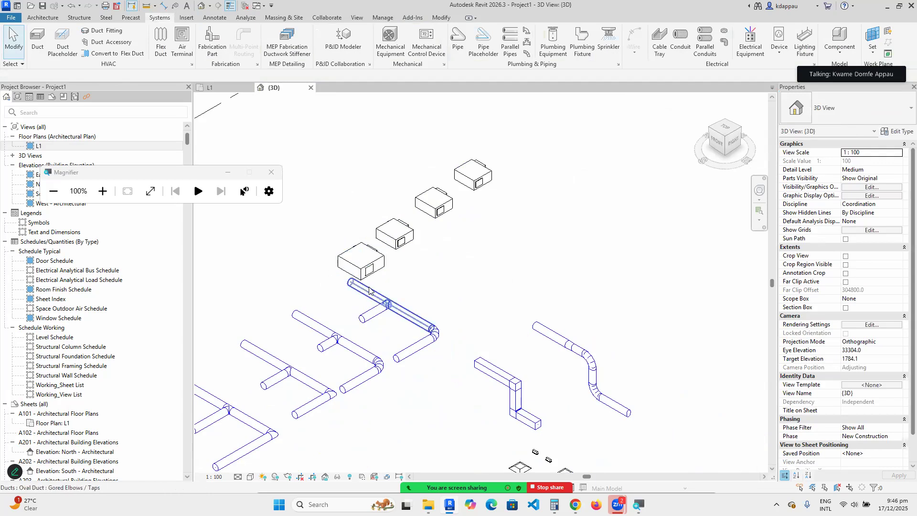
scroll(353, 268, "up", 4)
scroll(332, 223, "down", 4)
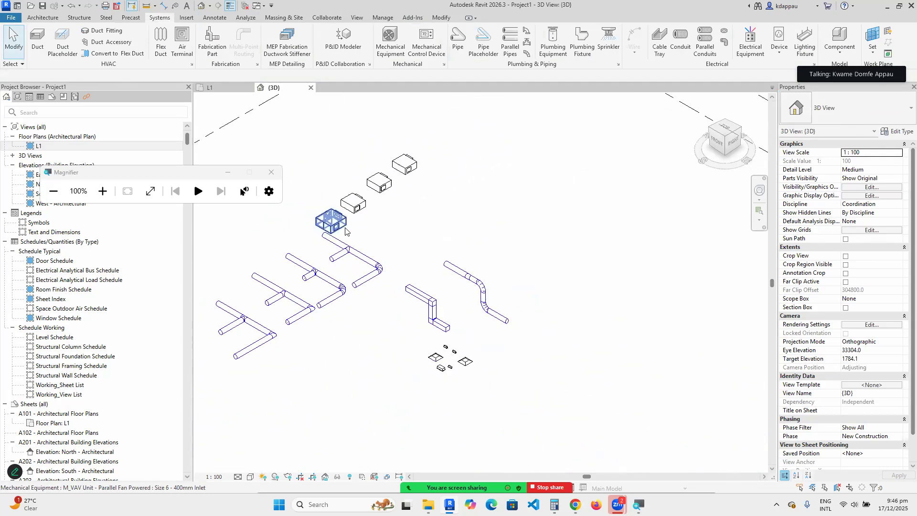
scroll(326, 216, "up", 5)
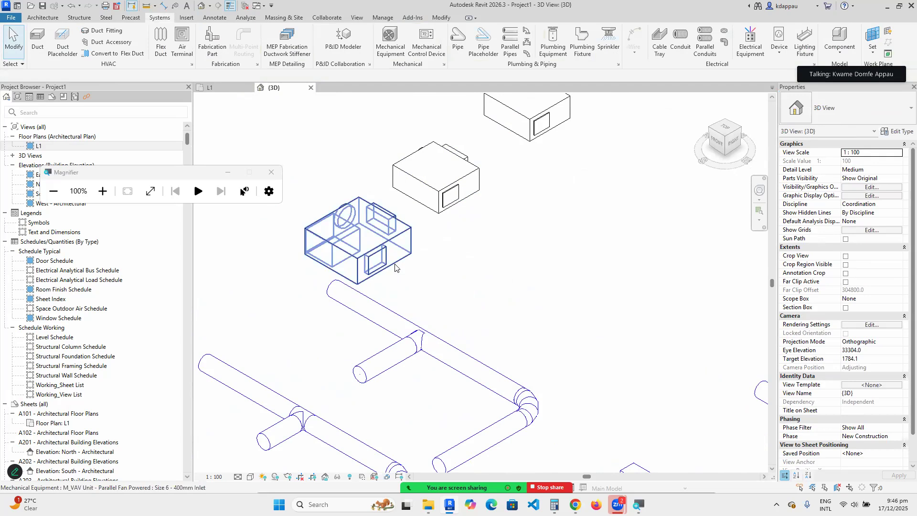
scroll(330, 218, "down", 4)
scroll(407, 267, "up", 3)
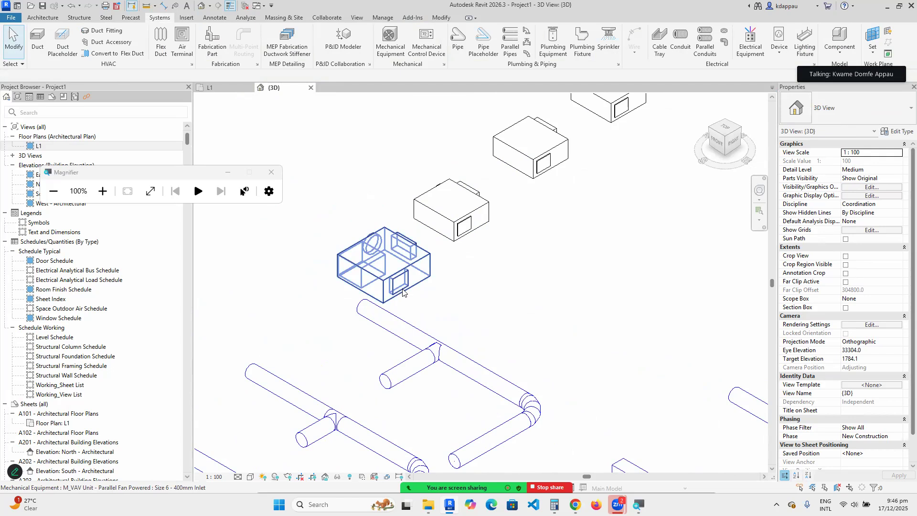
scroll(404, 290, "down", 3)
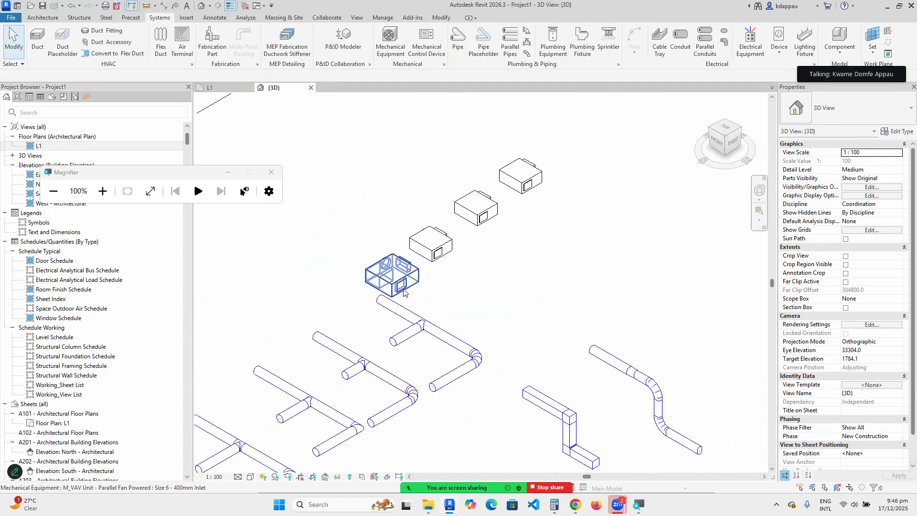
scroll(404, 290, "down", 2)
middle_click_drag(372, 293, 359, 288)
left_click(346, 290)
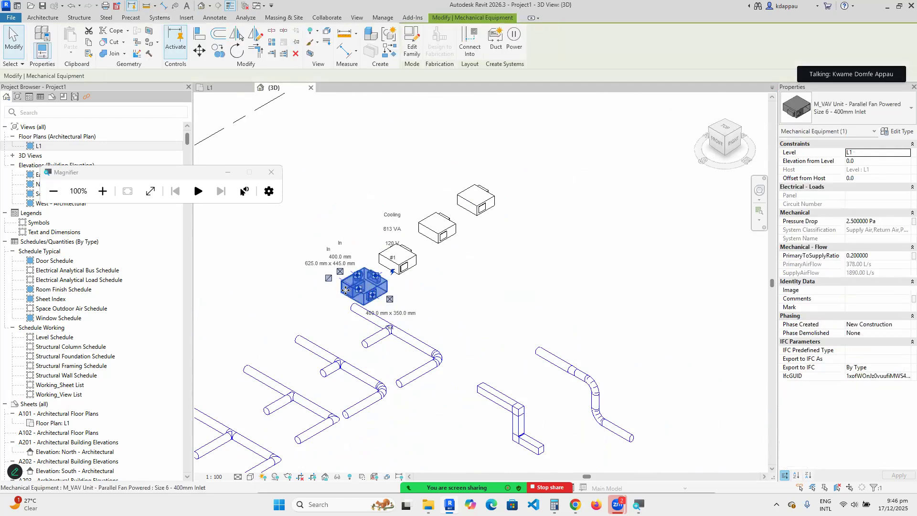
Zoom in on the Size 6 unit's connectors, including its 400 x 350 mm outlet.
scroll(345, 290, "up", 2)
scroll(392, 304, "up", 1)
scroll(392, 304, "up", 1)
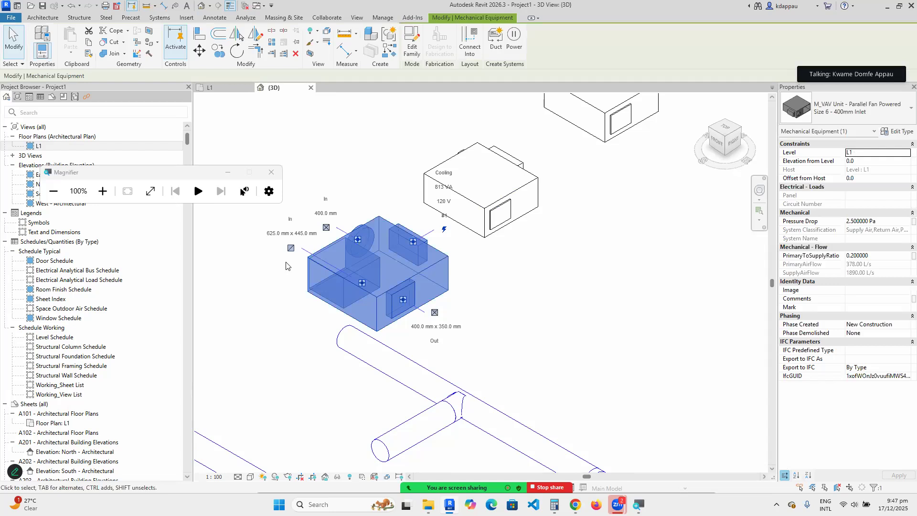
scroll(283, 241, "up", 2)
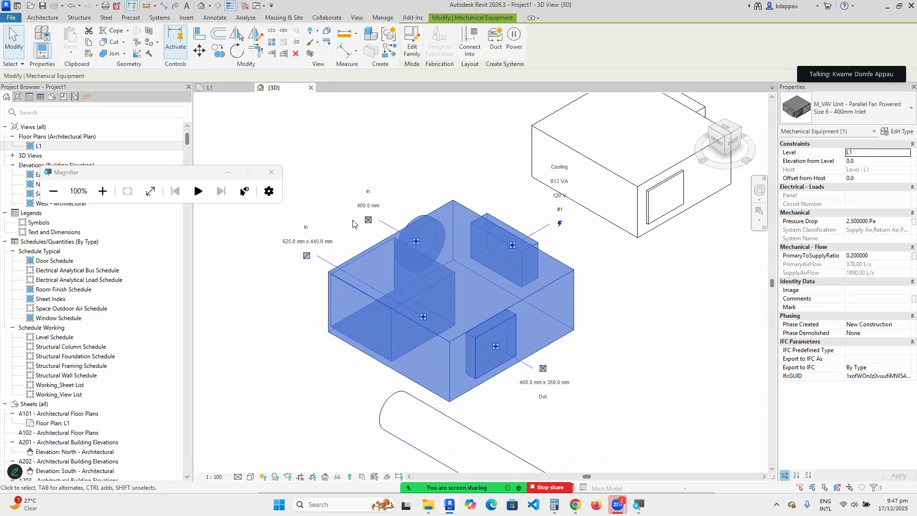
scroll(307, 254, "down", 2)
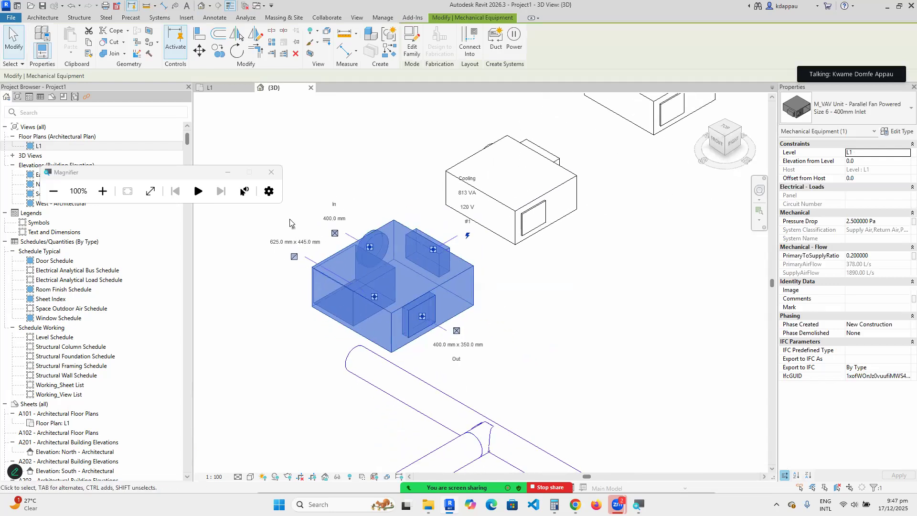
scroll(442, 233, "up", 3)
scroll(442, 233, "up", 1)
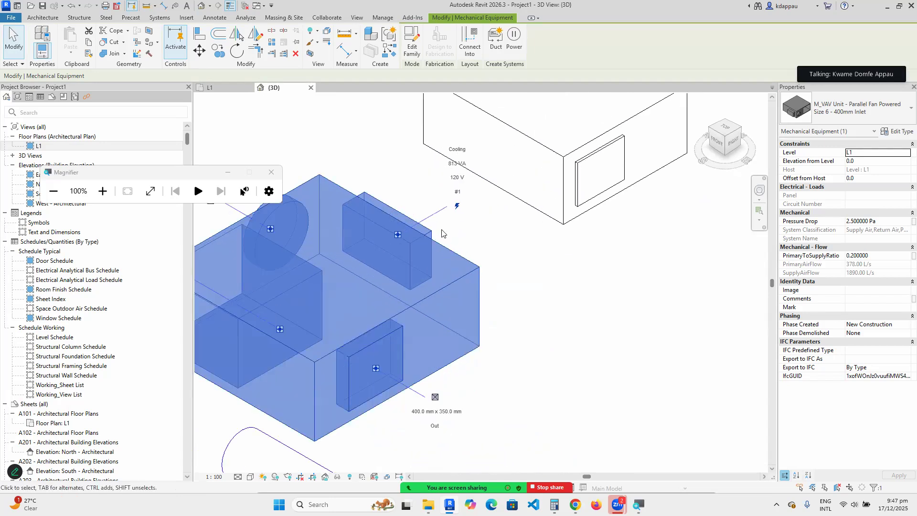
scroll(436, 191, "down", 2)
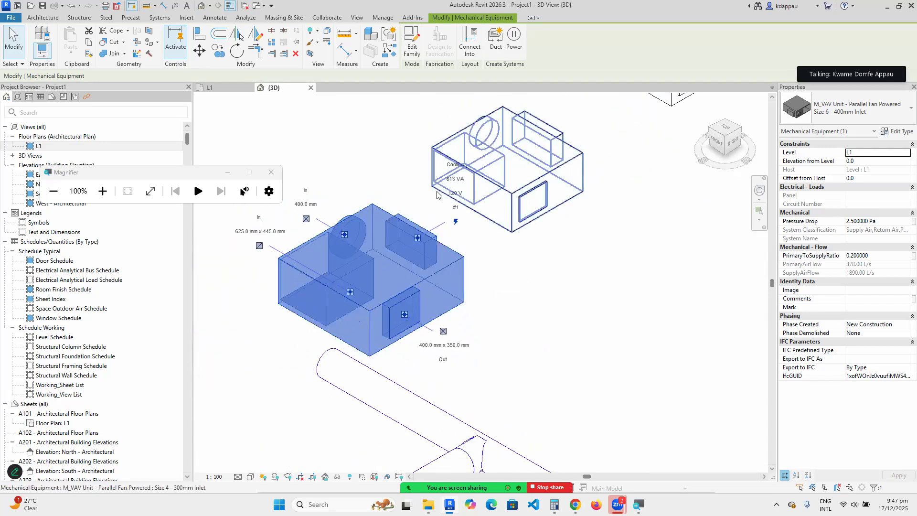
scroll(461, 236, "down", 3)
scroll(359, 226, "up", 4)
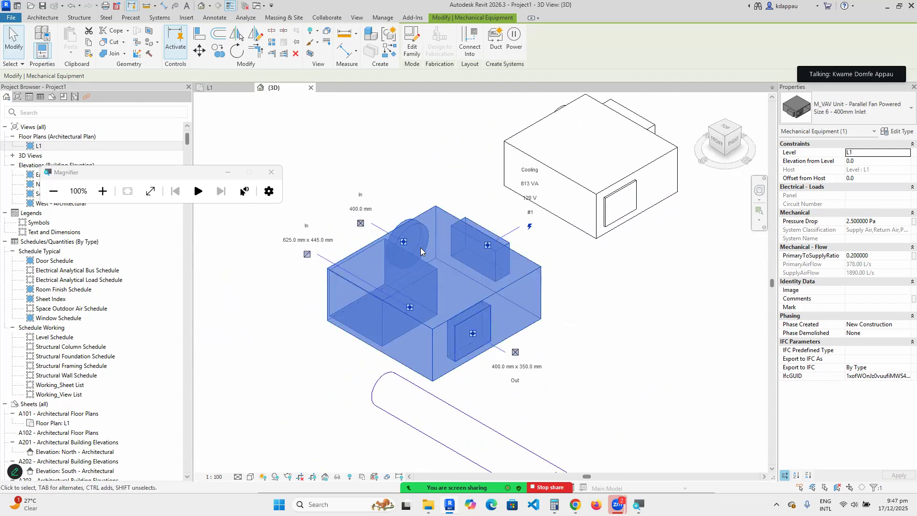
scroll(379, 280, "down", 2)
scroll(465, 329, "up", 2)
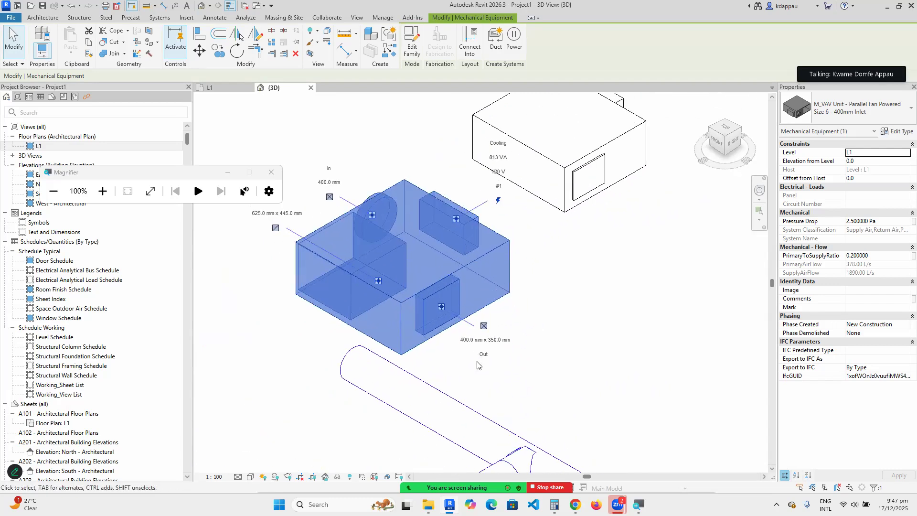
scroll(329, 239, "down", 2)
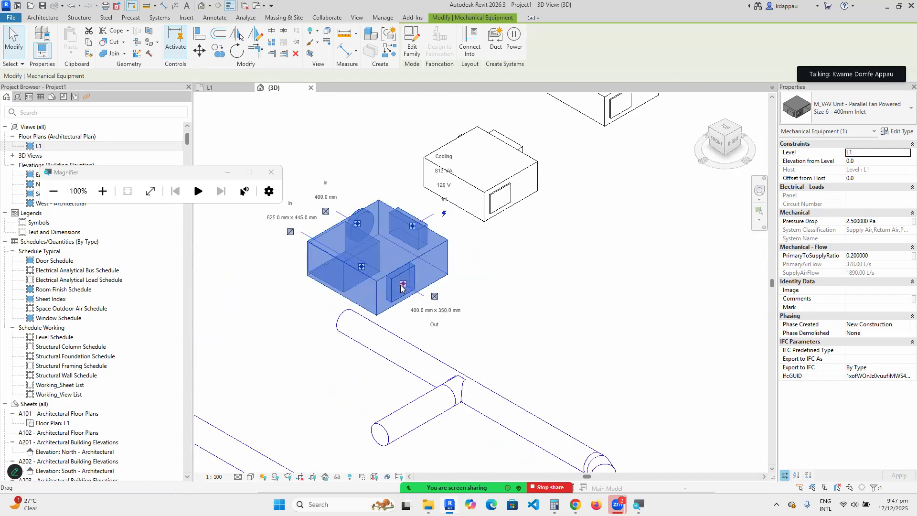
Draw a 400 x 350 mm duct from the VAV outlet through its first elbow.
right_click(401, 286)
left_click(426, 185)
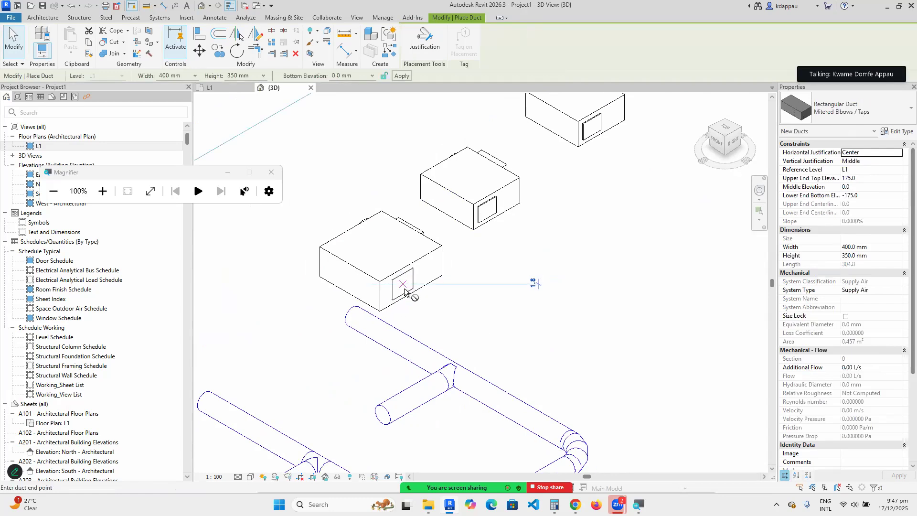
left_click(506, 343)
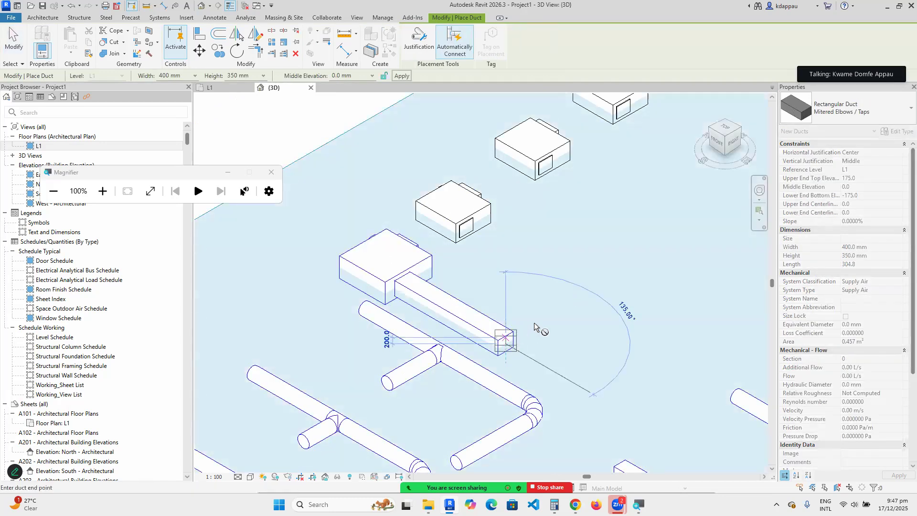
left_click(583, 299)
scroll(583, 298, "down", 2)
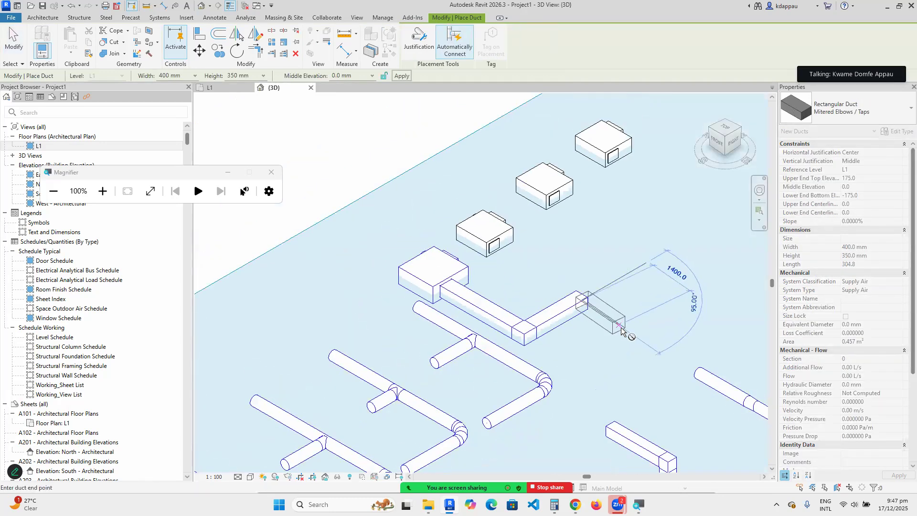
left_click(662, 344)
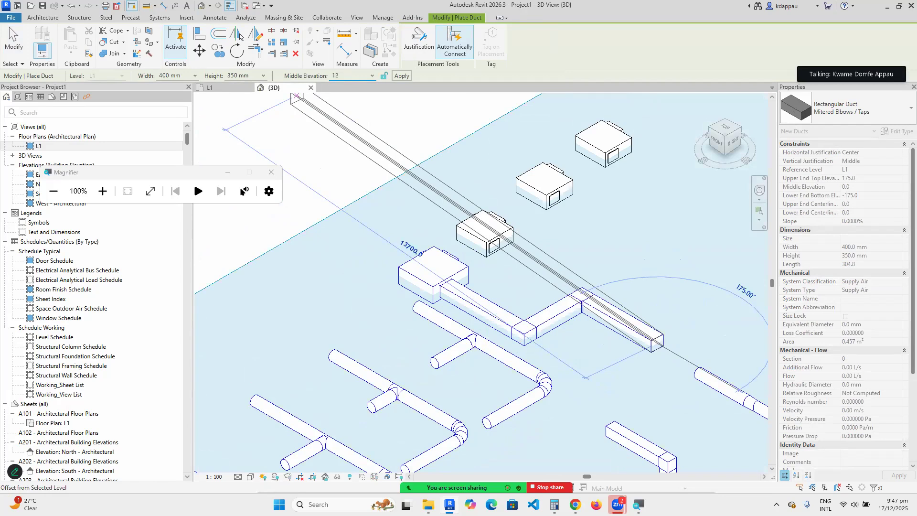
Raise the duct to 1200 mm middle elevation, place the final segments, and stop drawing.
key("Return")
scroll(398, 248, "down", 3)
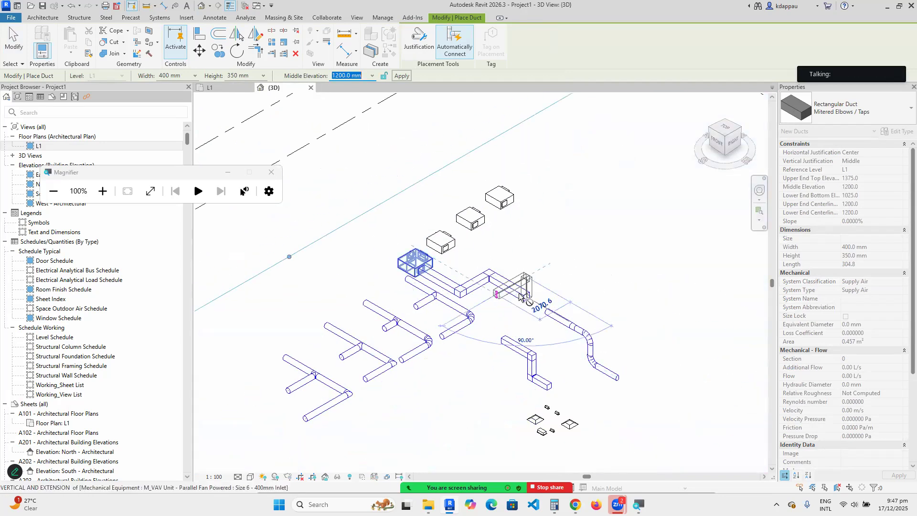
left_click(563, 257)
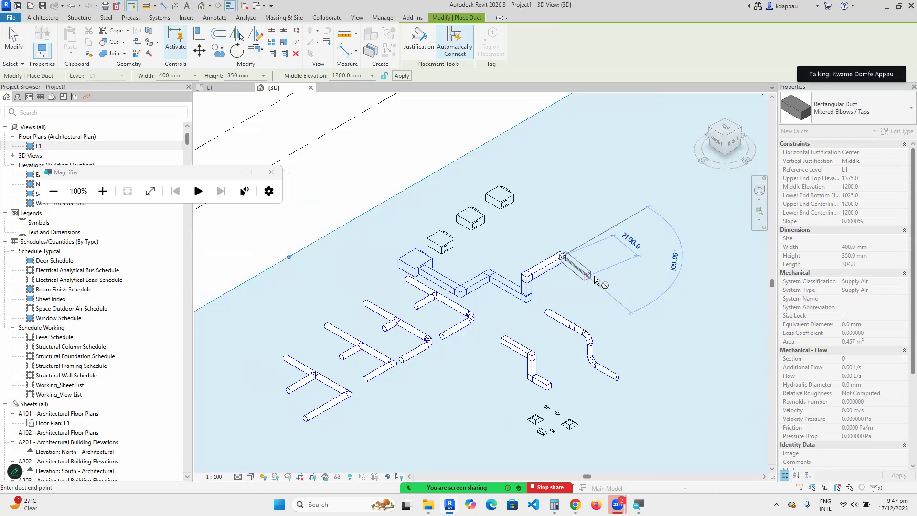
left_click(642, 299)
right_click(628, 223)
left_click(669, 232)
right_click(565, 199)
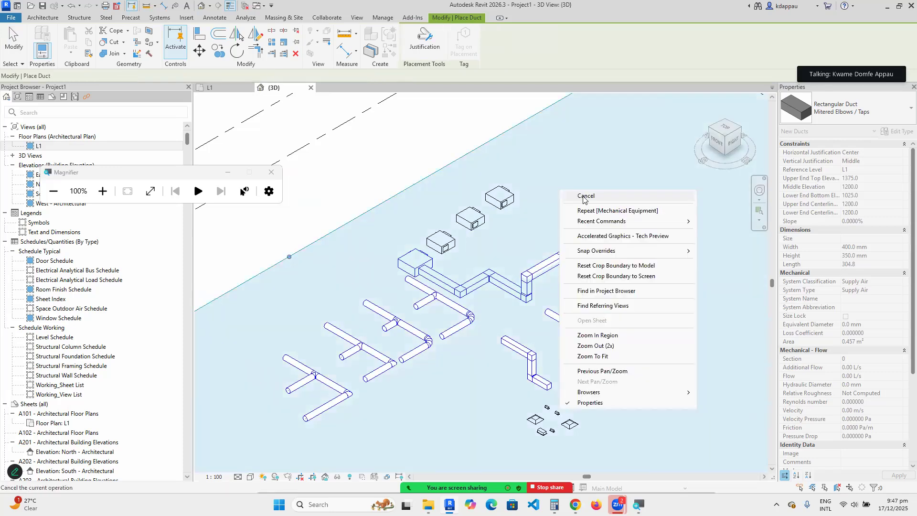
Cancel duct placement and use Create Similar on the upper Size 3 VAV unit.
left_click(585, 192)
scroll(489, 225, "up", 2)
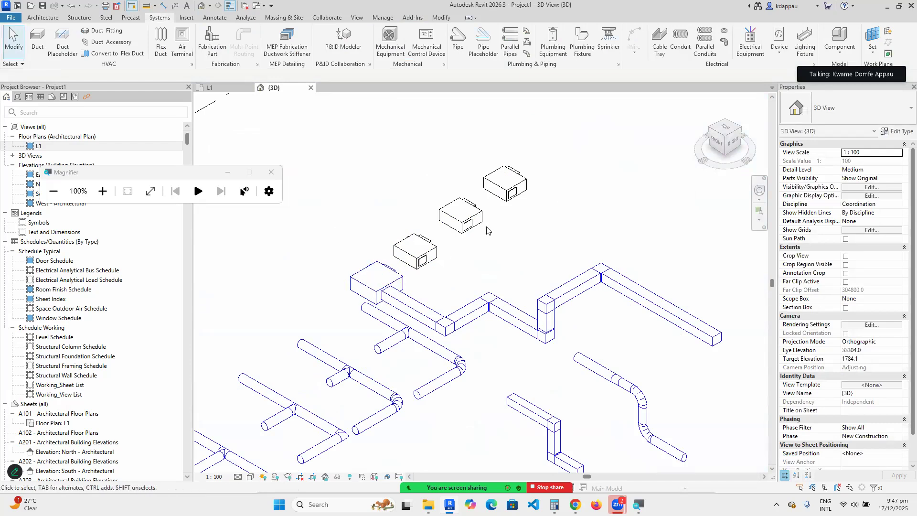
left_click(506, 185)
right_click(592, 171)
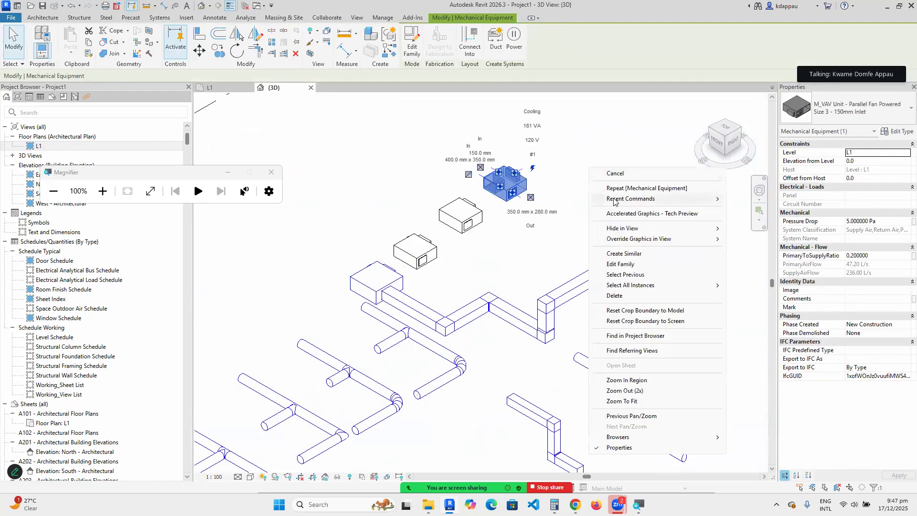
left_click(627, 253)
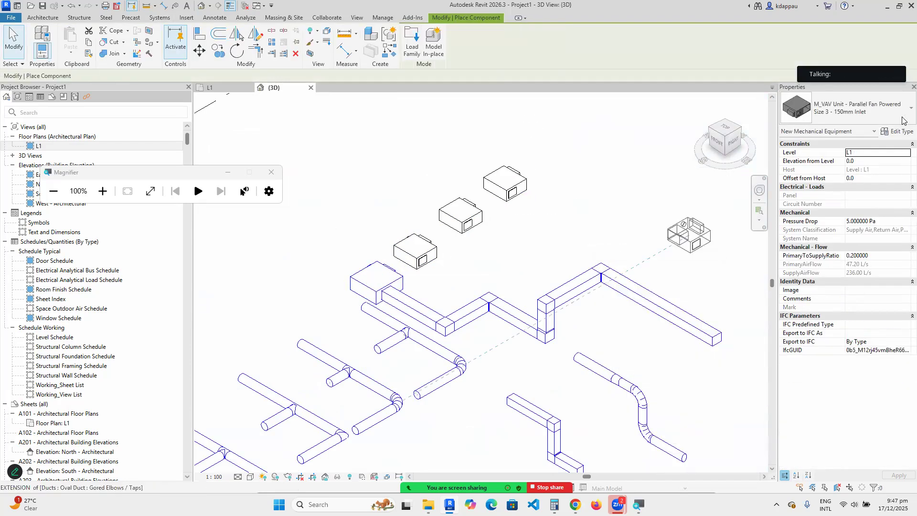
Scroll through the Type Selector's list of available equipment types.
left_click(862, 118)
scroll(764, 200, "up", 5)
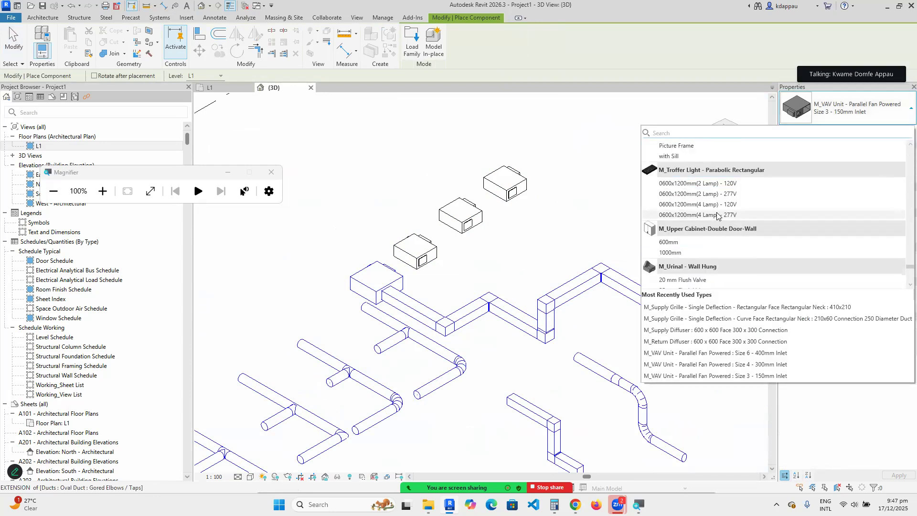
scroll(717, 216, "up", 6)
scroll(715, 212, "down", 4)
scroll(710, 216, "down", 4)
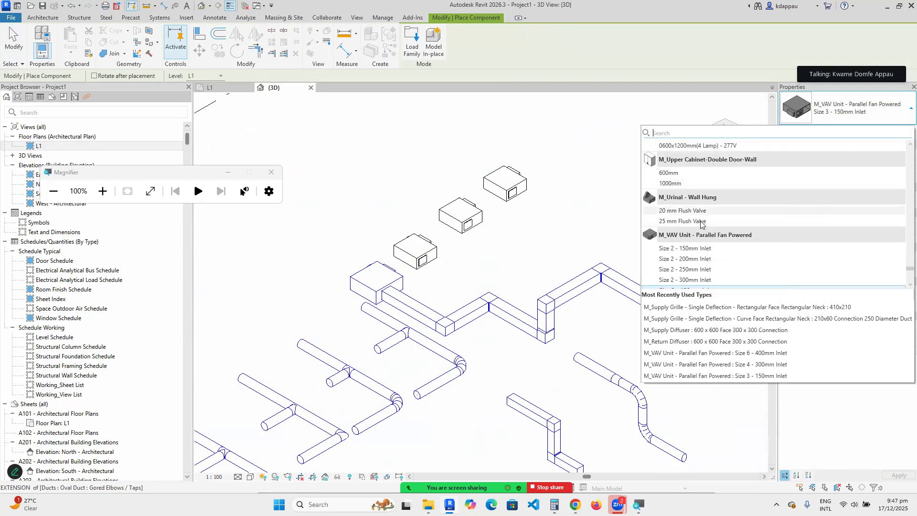
scroll(697, 219, "down", 3)
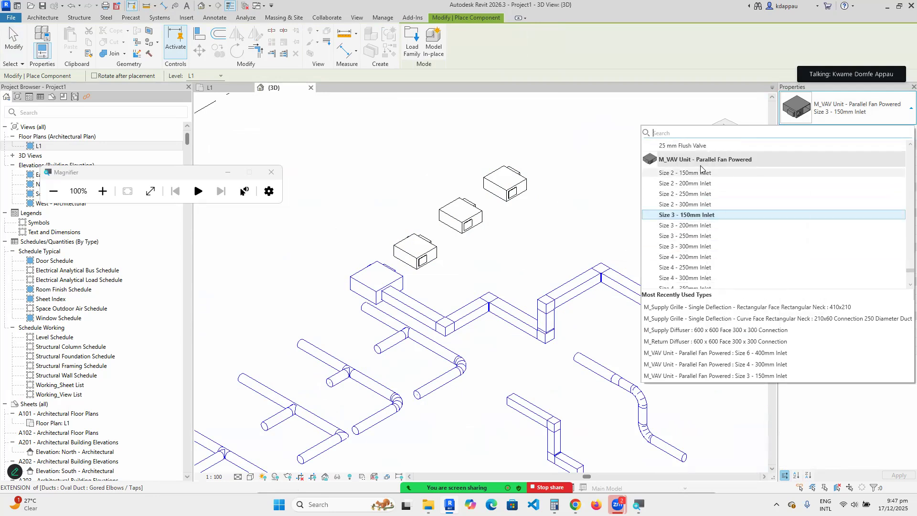
scroll(701, 167, "down", 6)
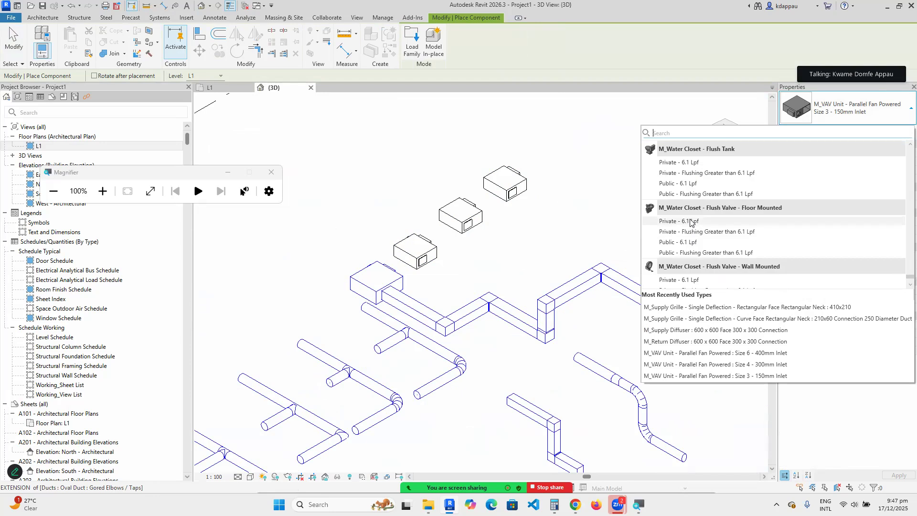
scroll(690, 221, "up", 6)
scroll(681, 158, "up", 5)
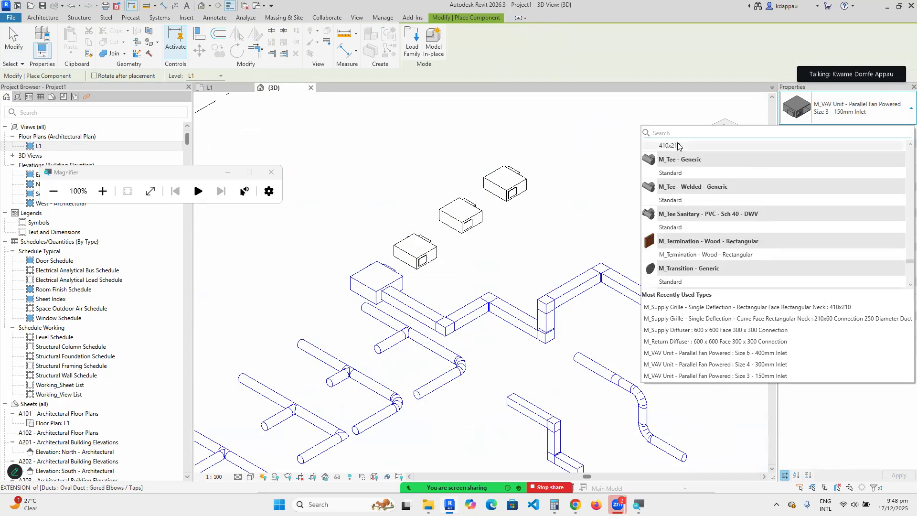
Open Load Family and navigate from the US library into Mechanical > MEP.
left_click(413, 44)
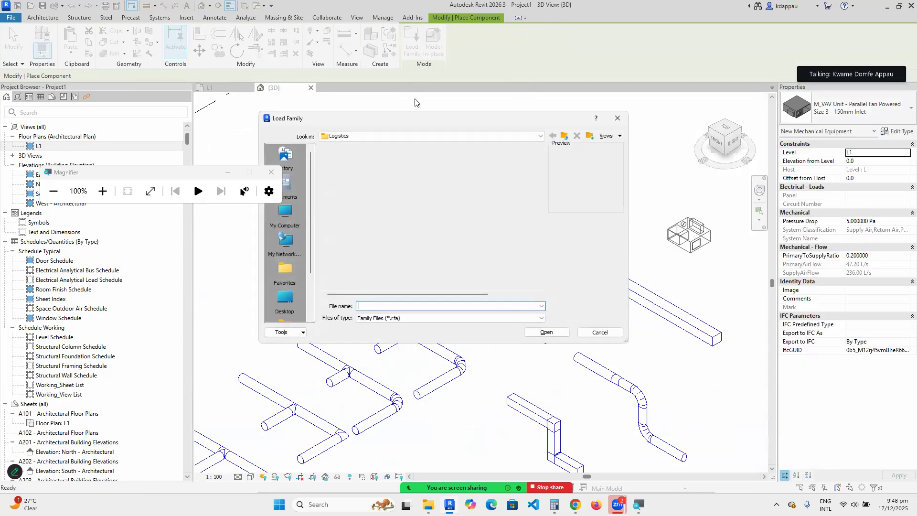
left_click(562, 137)
left_click(563, 137)
left_click(562, 137)
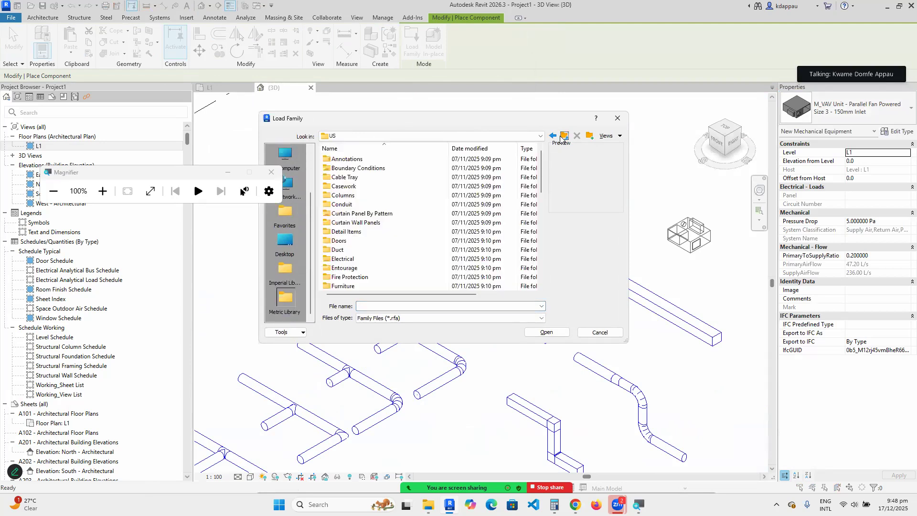
left_click(451, 137)
left_click(451, 137)
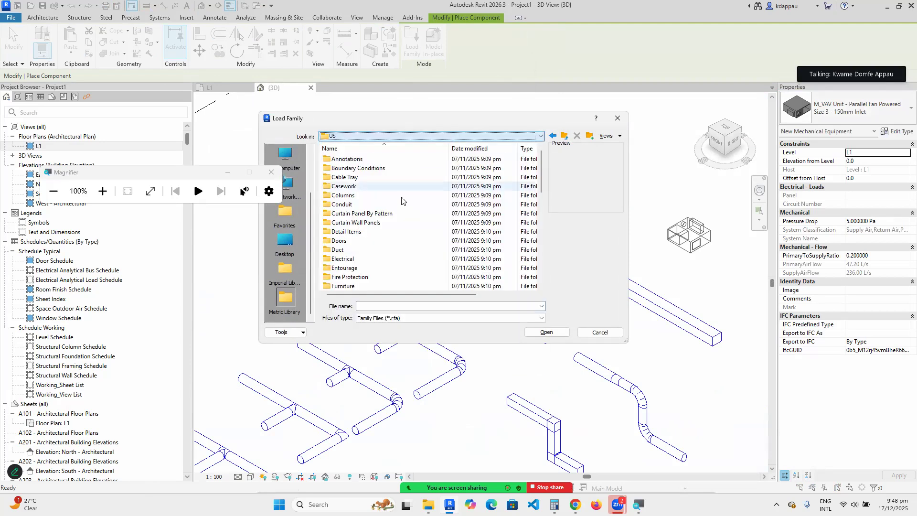
scroll(360, 213, "down", 3)
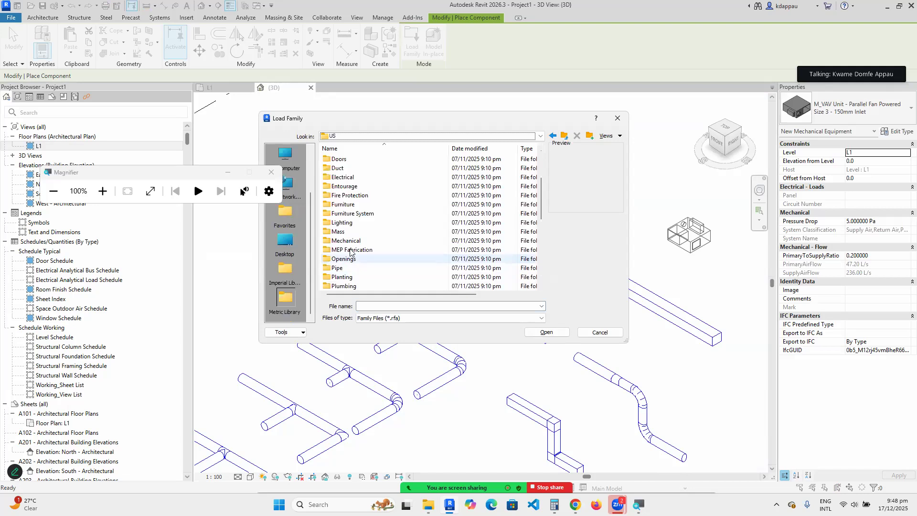
double_click(347, 241)
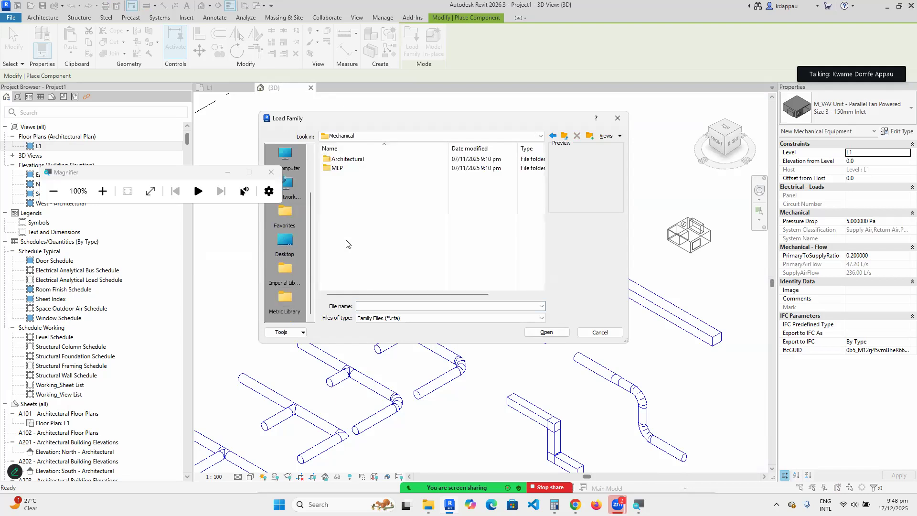
double_click(337, 169)
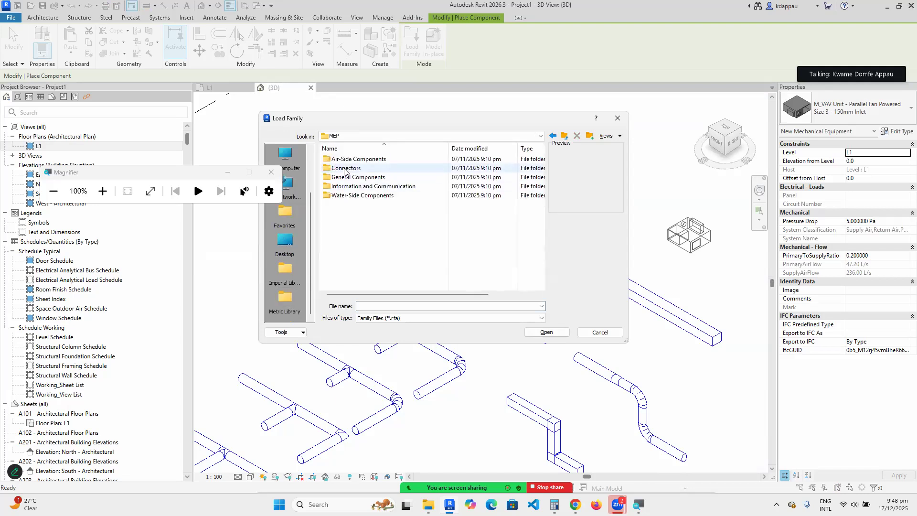
Scan the MEP subfolders, then open Air-Side Components and check Air Conditioners through Cleaners.
left_click(369, 159)
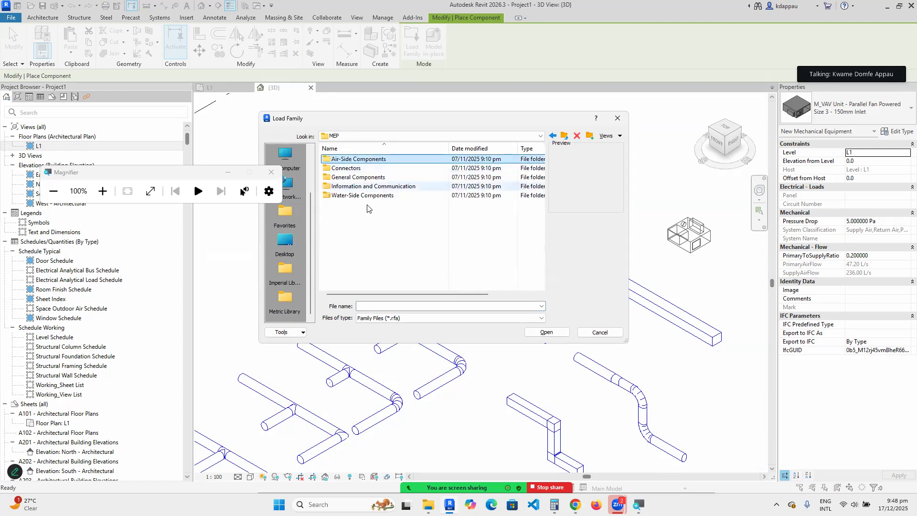
left_click(341, 170)
left_click(356, 177)
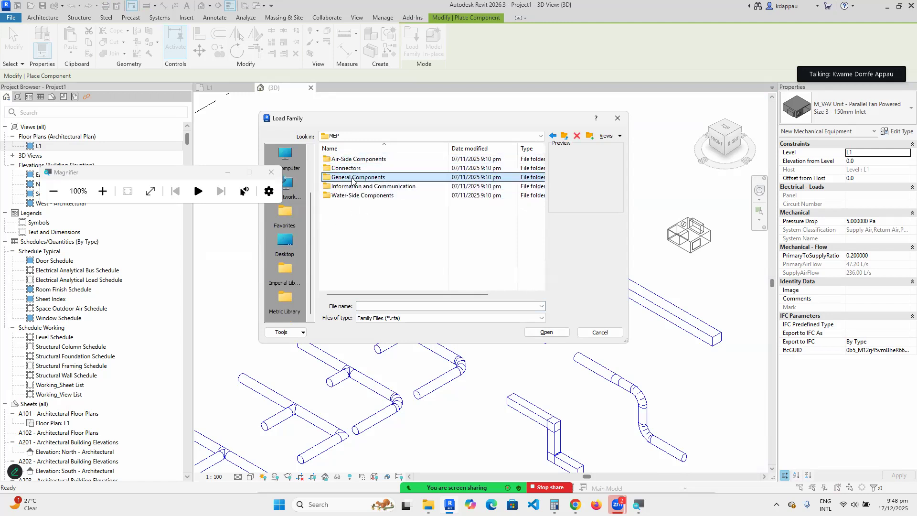
left_click(365, 187)
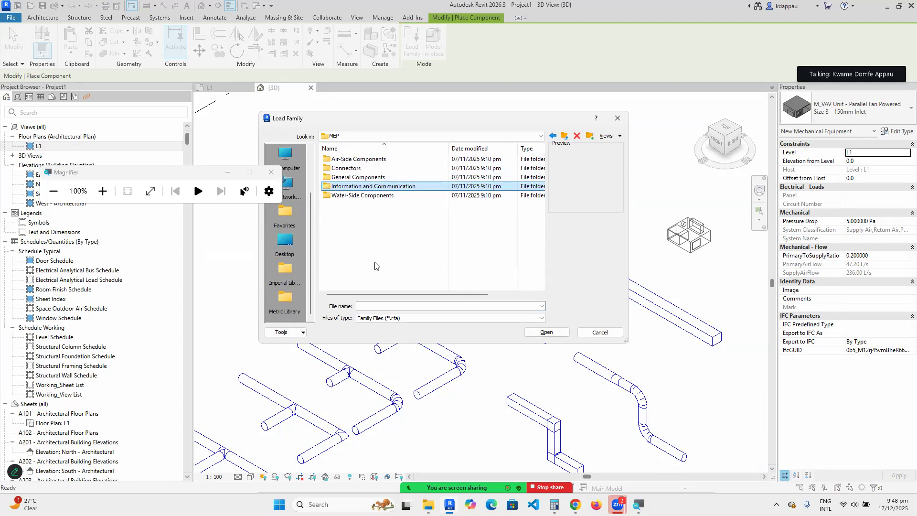
left_click(362, 197)
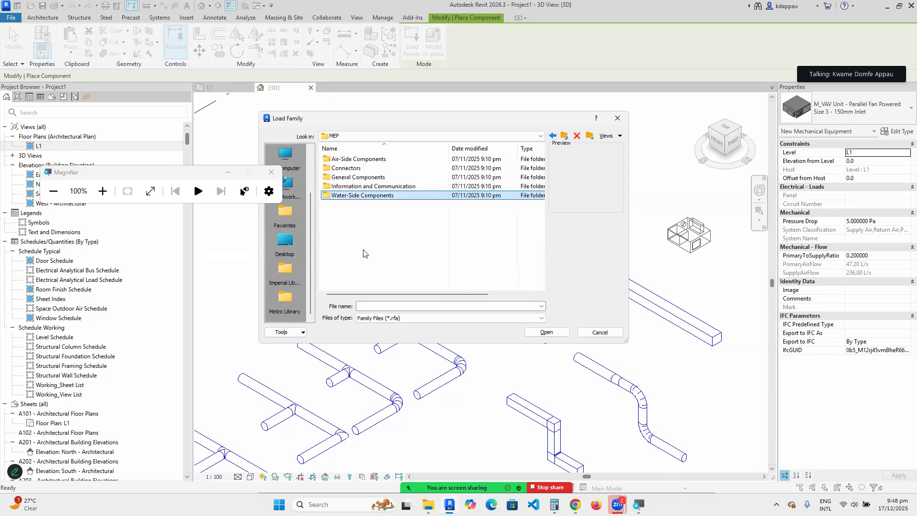
double_click(358, 159)
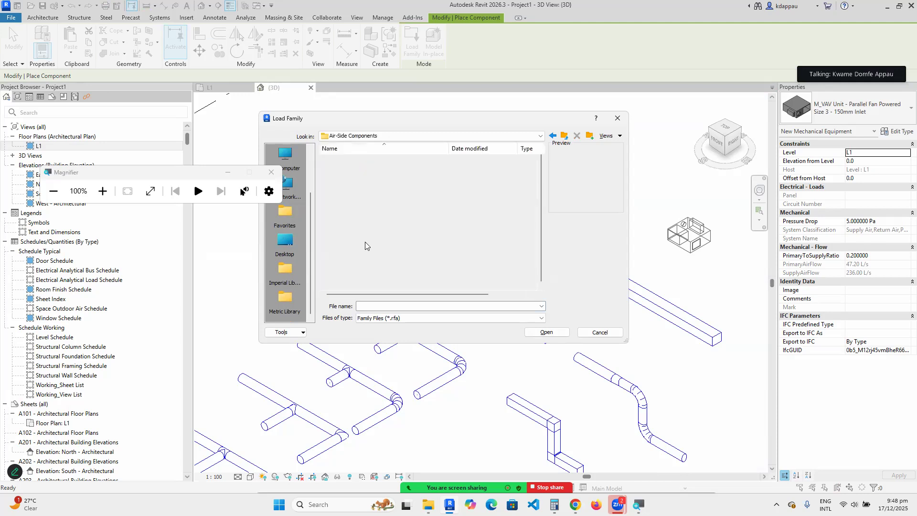
left_click(339, 160)
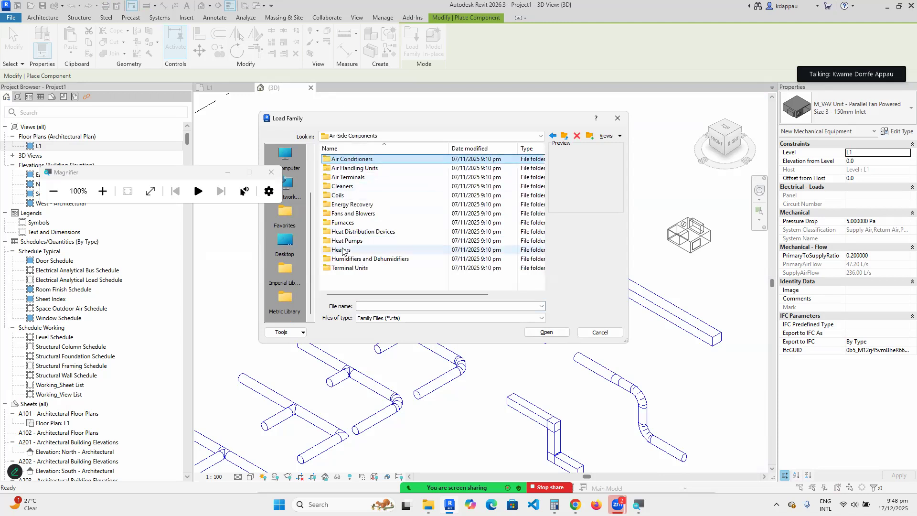
left_click(351, 168)
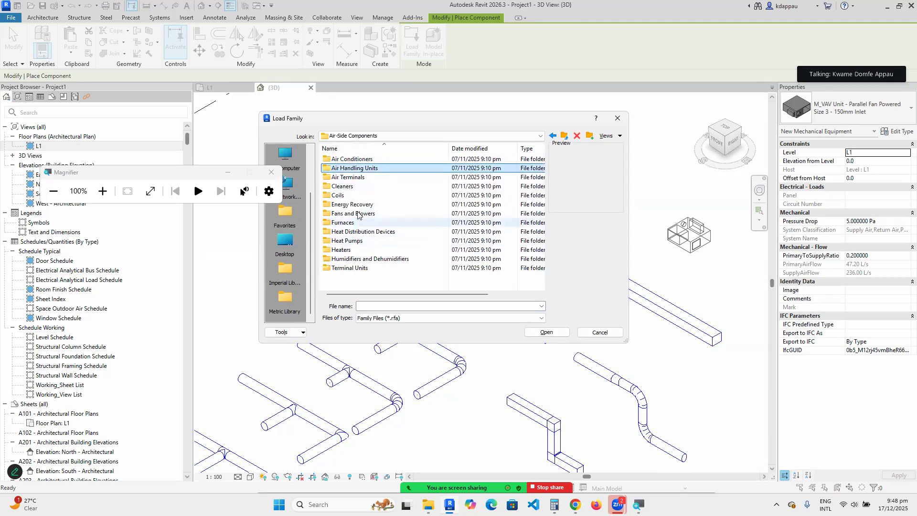
left_click(348, 177)
left_click(342, 186)
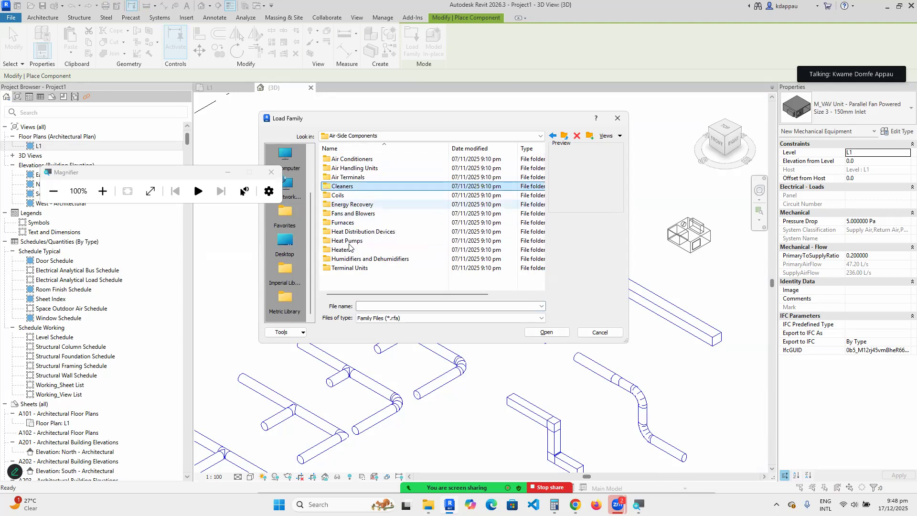
Step through Coils, Fans and Blowers, Furnaces, Heaters and Humidifiers to Terminal Units.
left_click(339, 195)
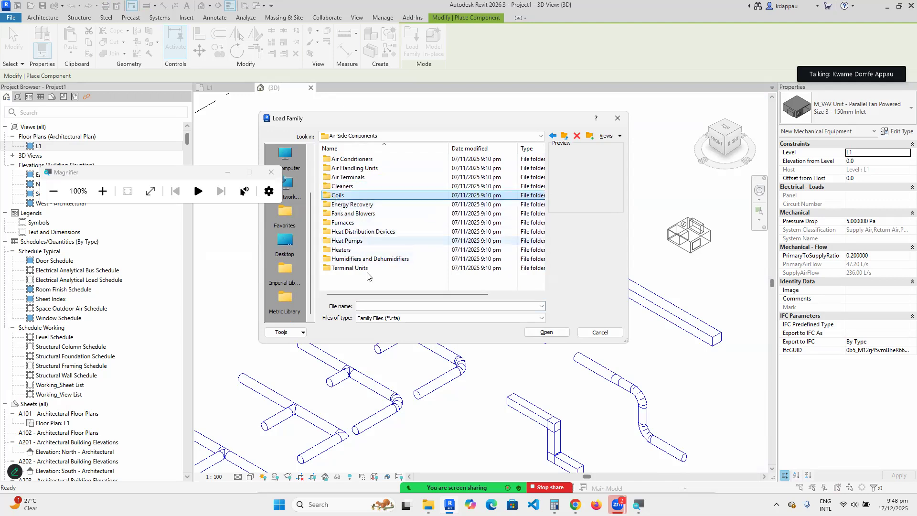
left_click(340, 205)
left_click(339, 213)
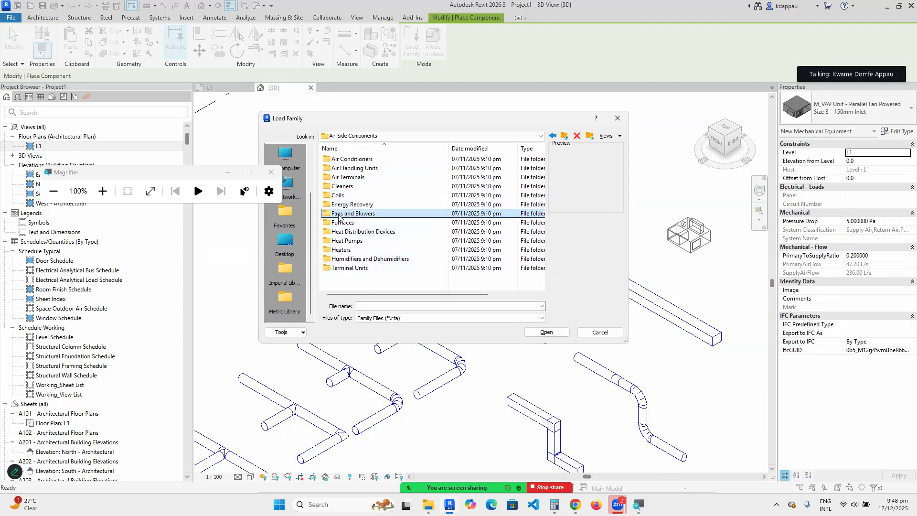
left_click(342, 223)
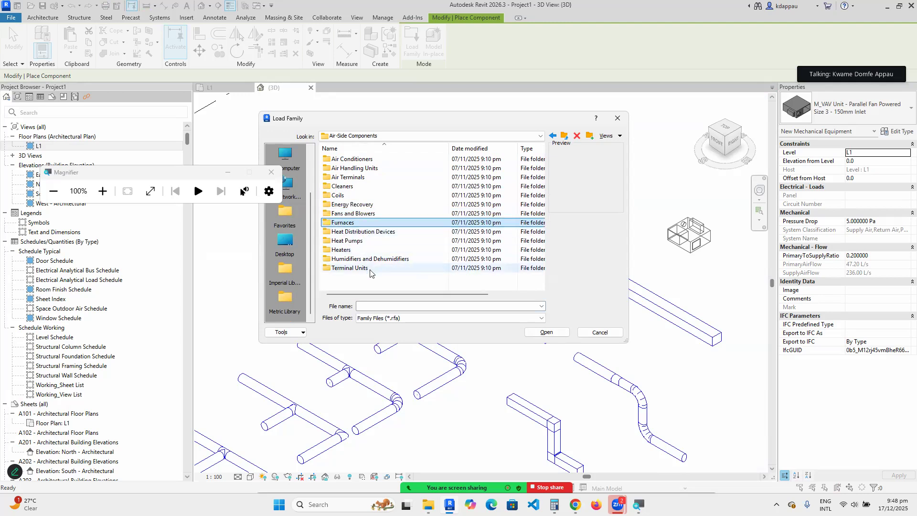
left_click(351, 232)
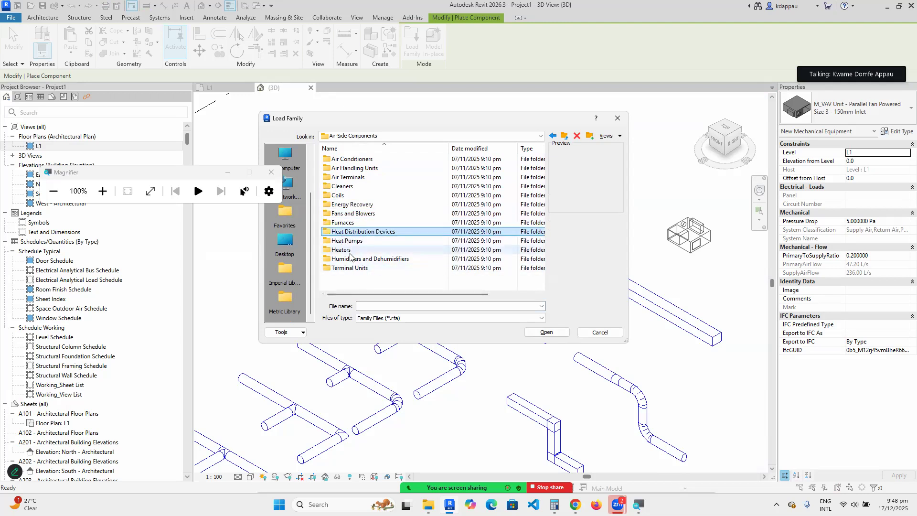
left_click(348, 249)
left_click(354, 260)
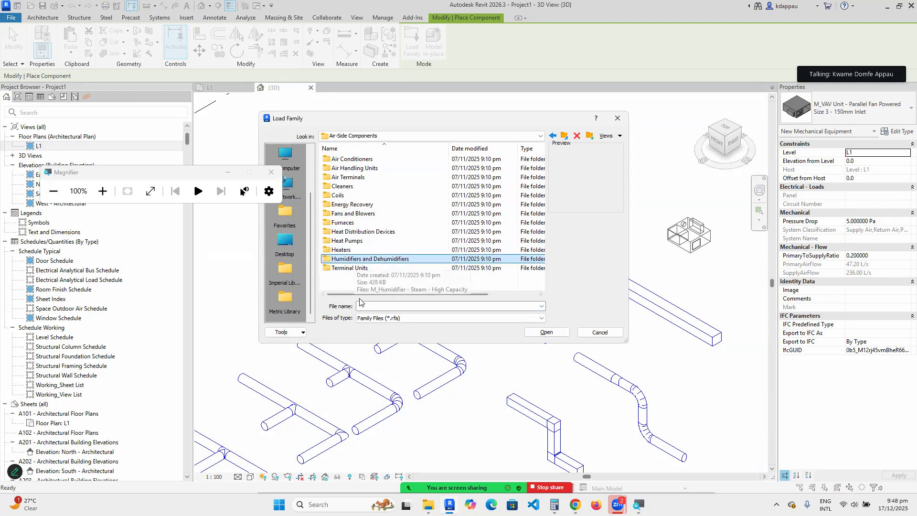
left_click(344, 269)
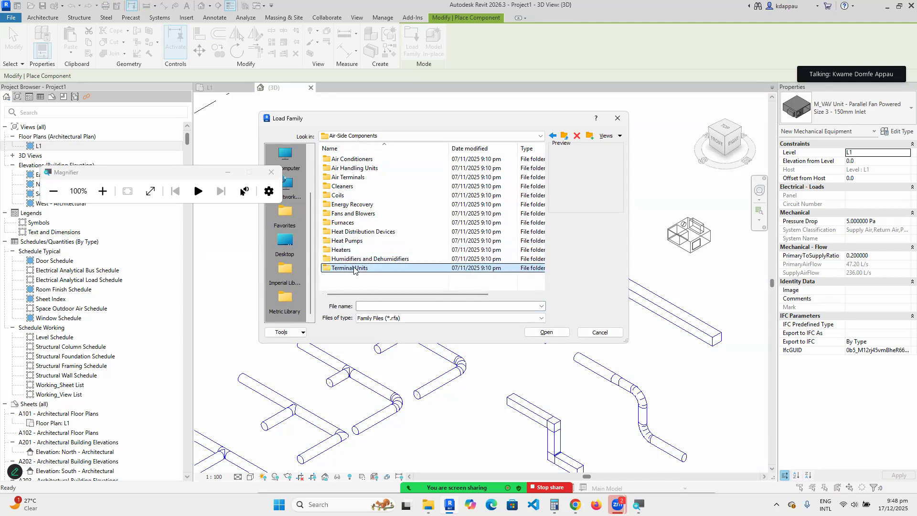
Preview the vertical packaged, water-cooled and rooftop families in the Air Conditioners folder.
double_click(347, 159)
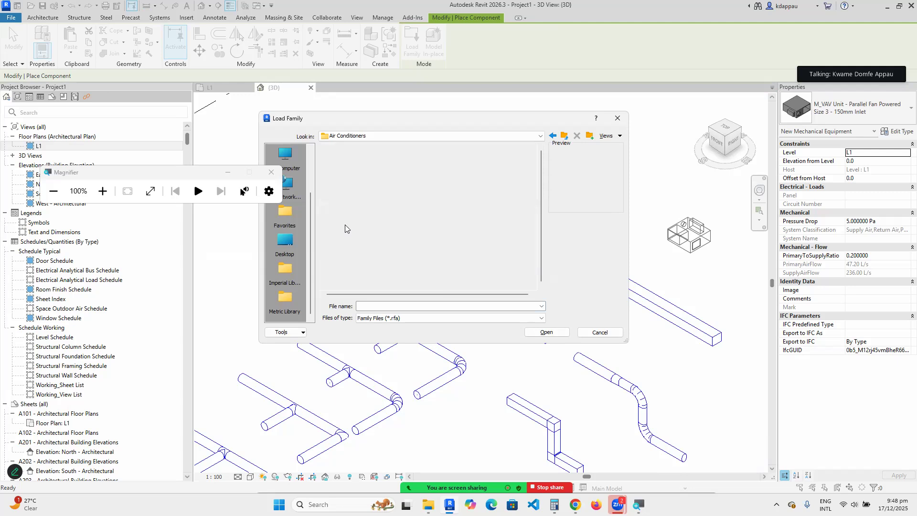
left_click(349, 161)
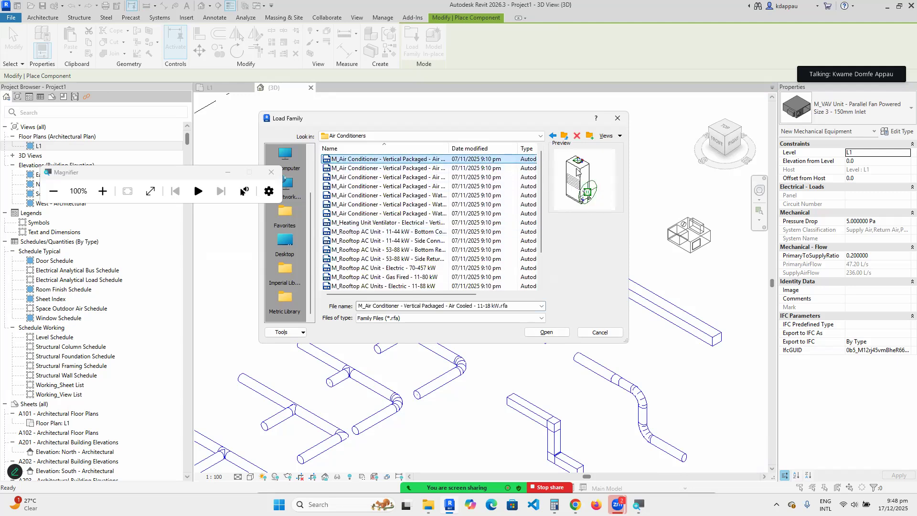
left_click(361, 167)
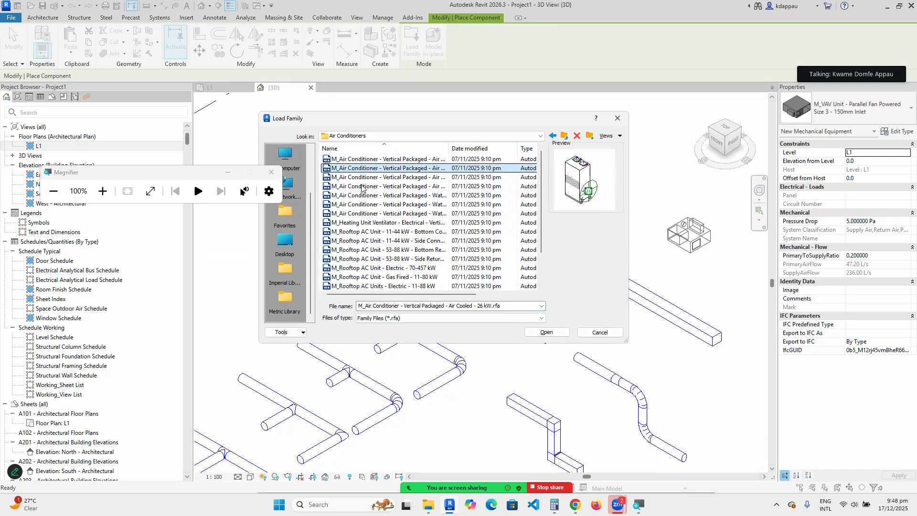
left_click(358, 177)
left_click(354, 186)
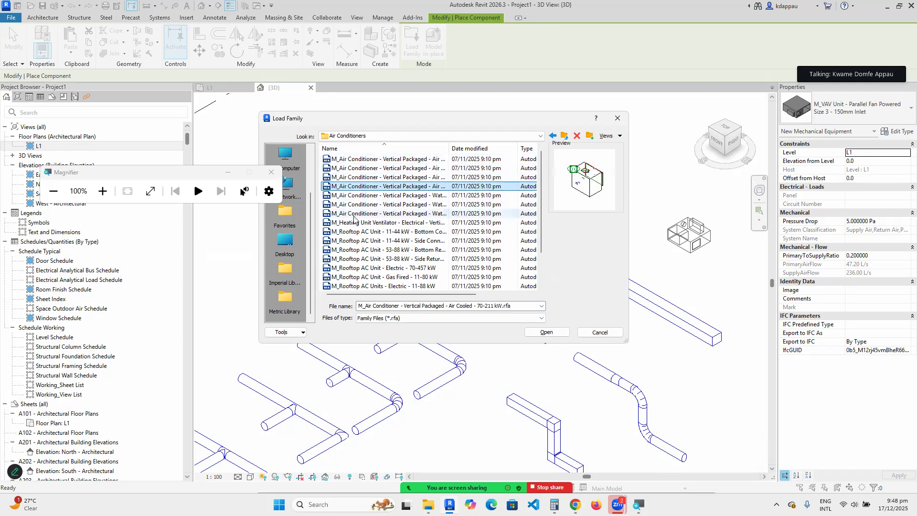
left_click(353, 195)
left_click(351, 204)
left_click(349, 214)
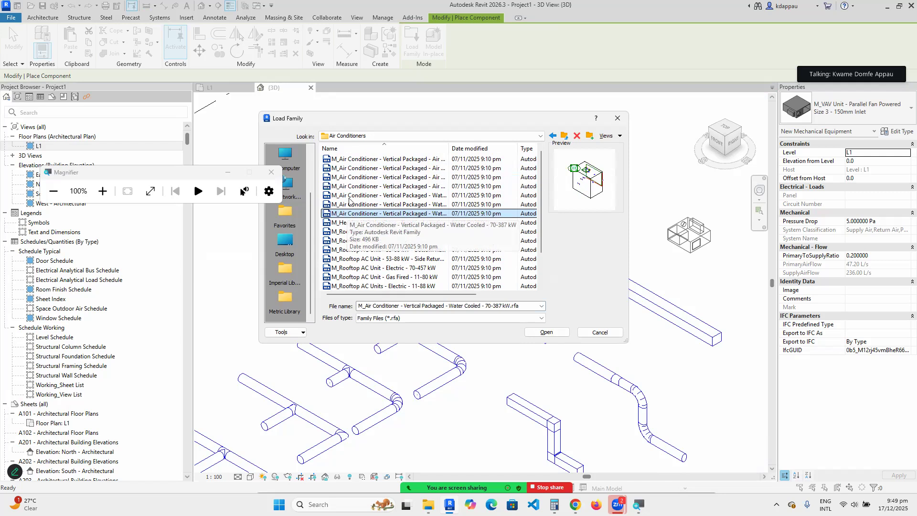
left_click(347, 224)
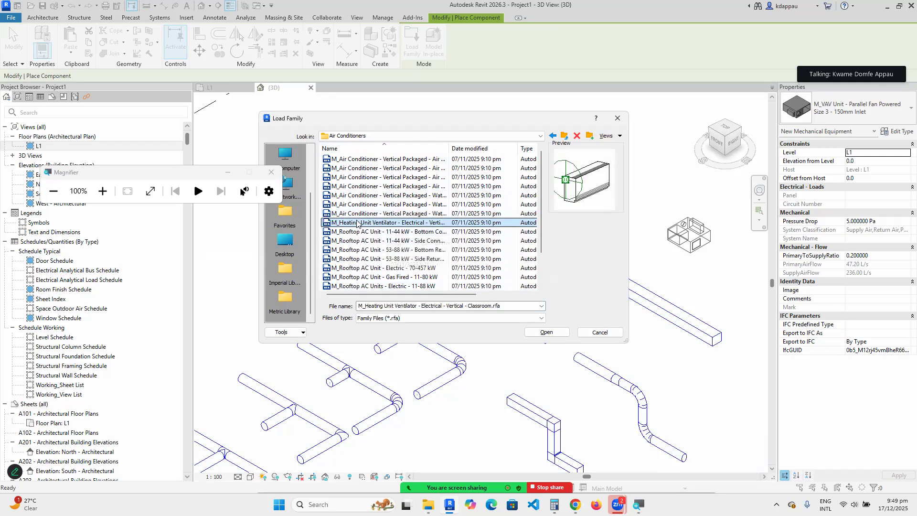
left_click(350, 233)
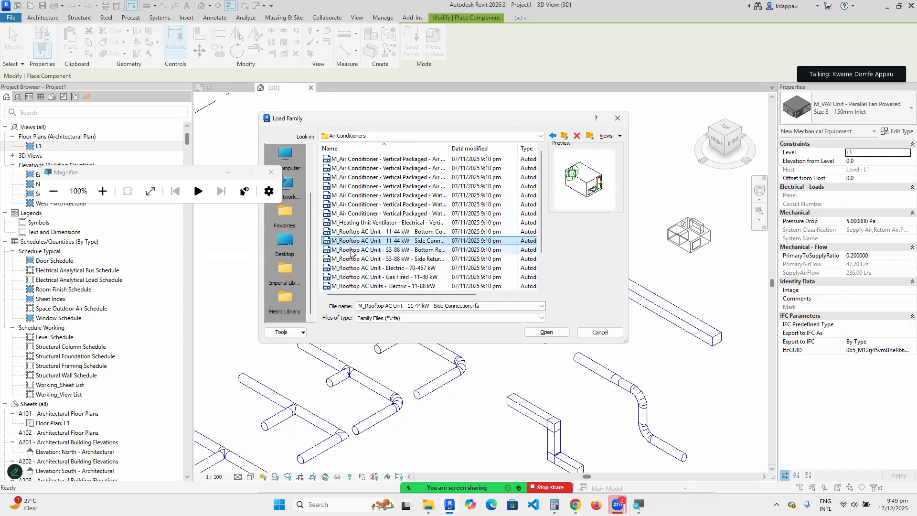
left_click(350, 249)
scroll(350, 250, "down", 2)
left_click(353, 223)
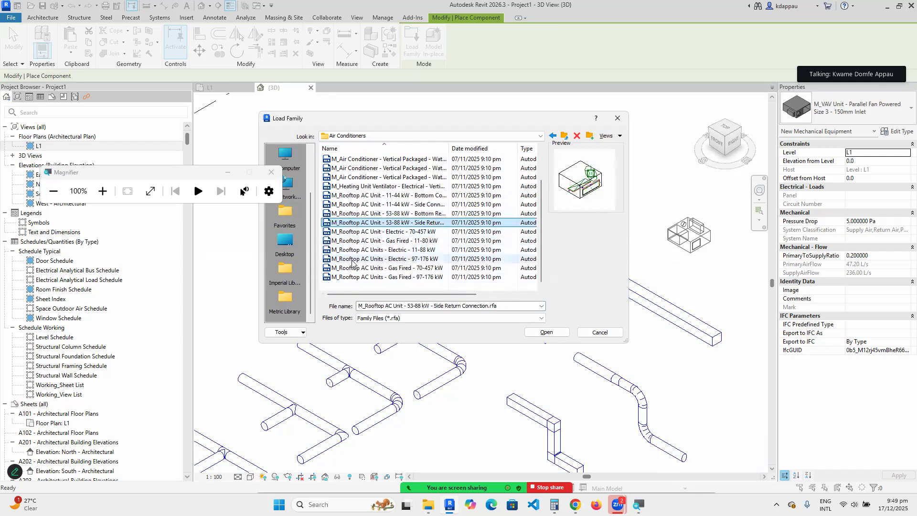
Preview the Air Handling Units families: fan modules, filters, inspection modules, intake and economizer.
left_click(565, 137)
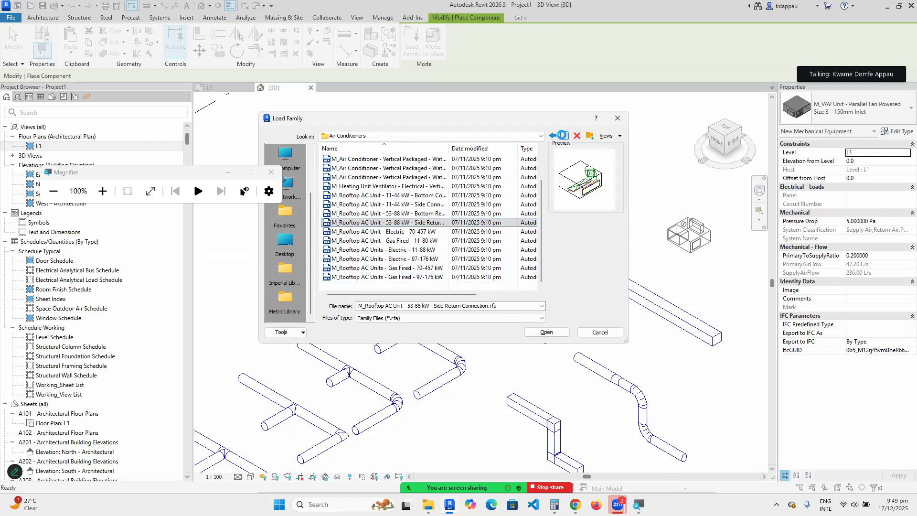
double_click(353, 168)
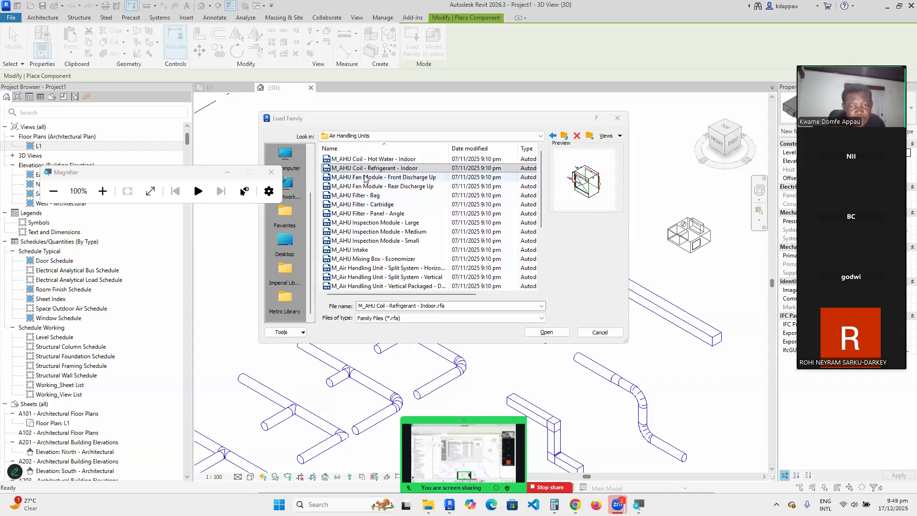
left_click(364, 179)
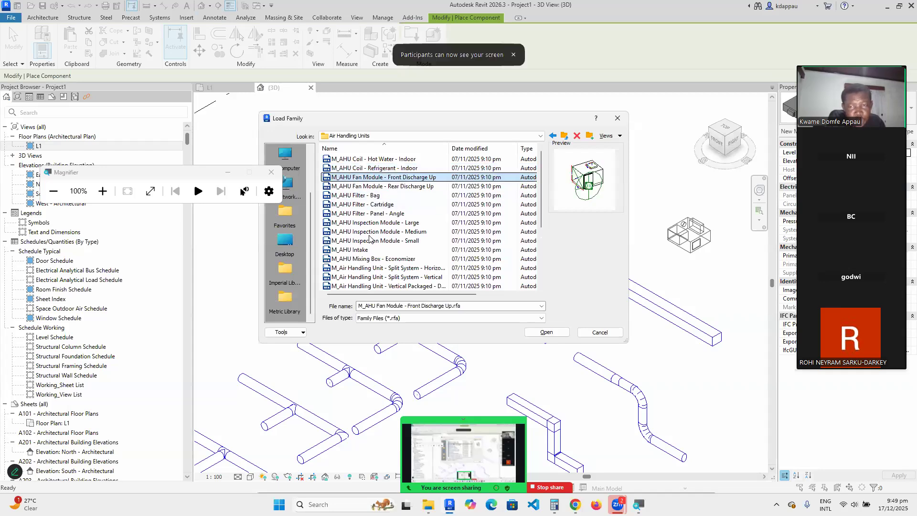
left_click(395, 187)
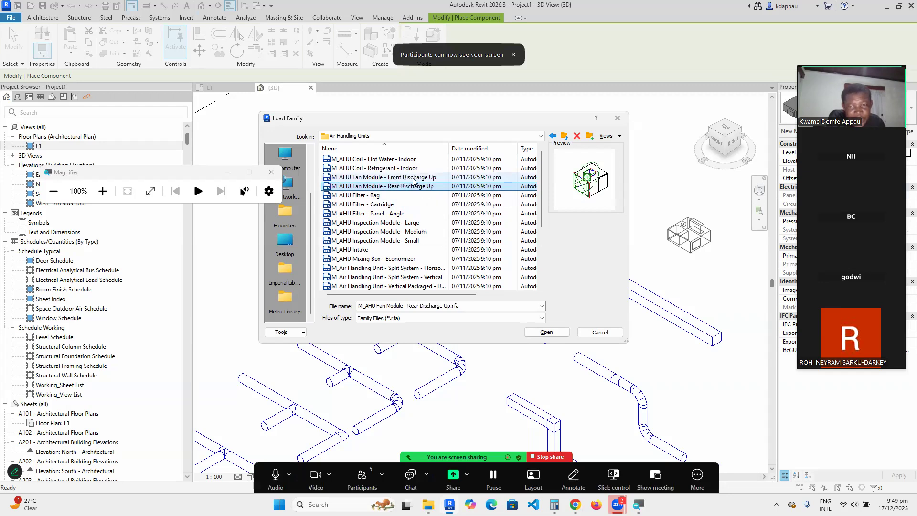
left_click(353, 196)
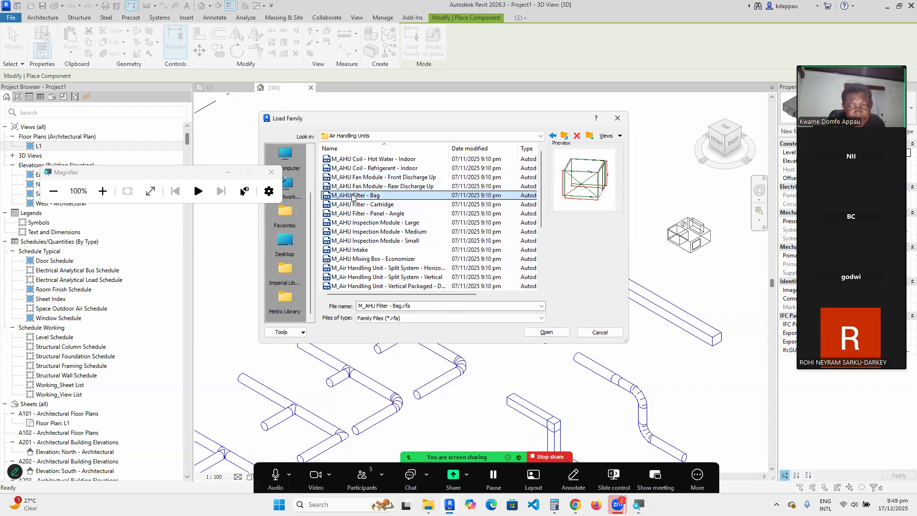
left_click(353, 204)
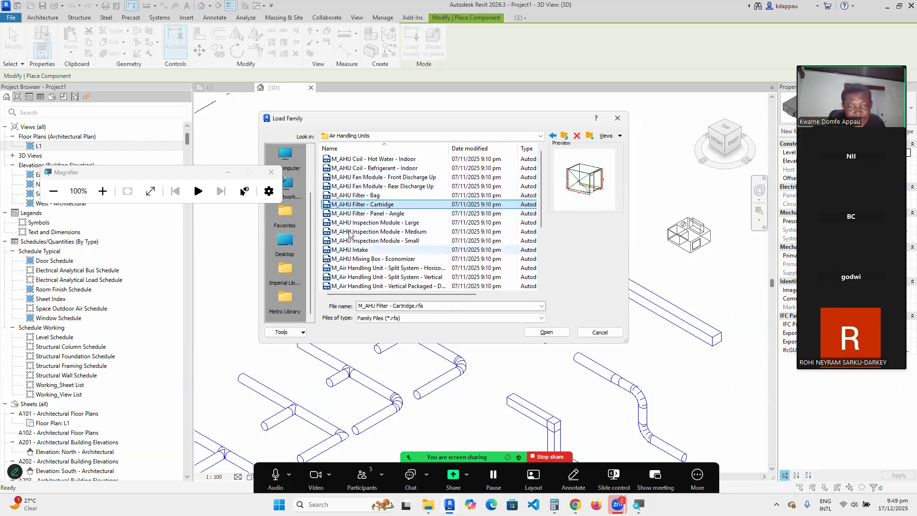
left_click(359, 213)
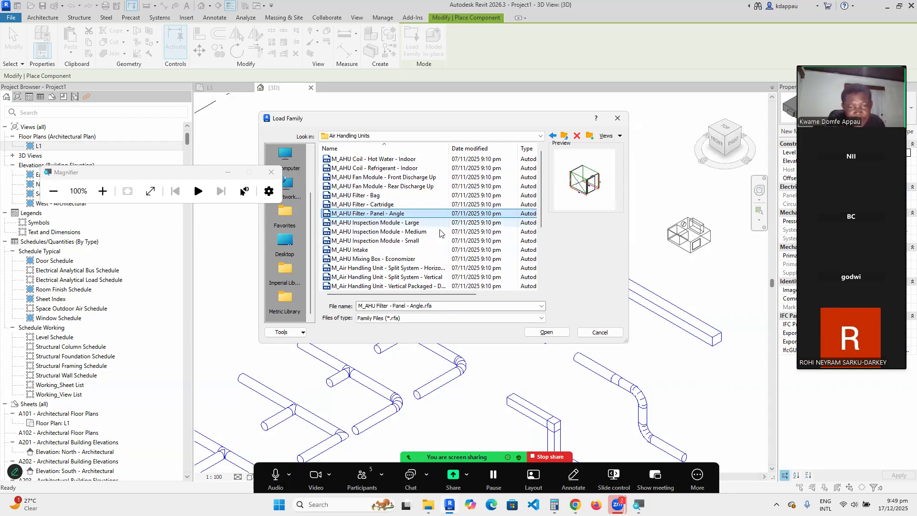
left_click(360, 222)
left_click(367, 231)
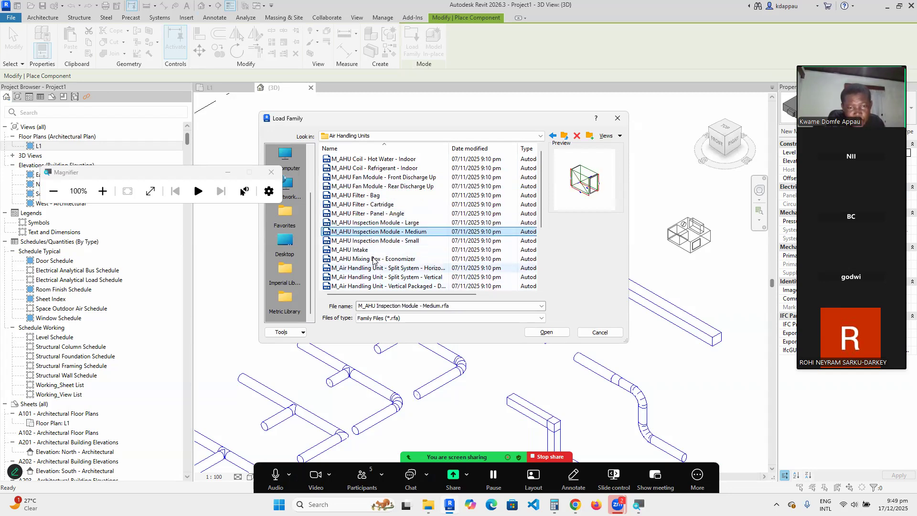
left_click(360, 242)
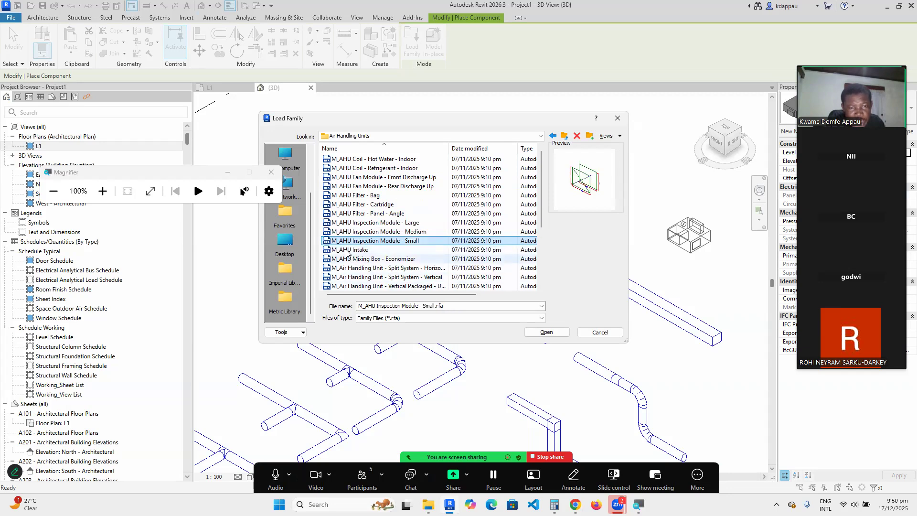
left_click(361, 251)
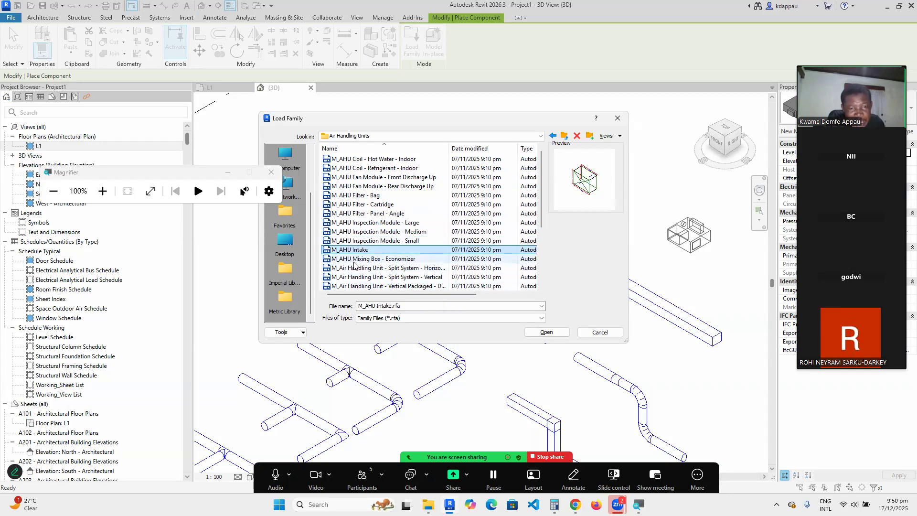
left_click(356, 259)
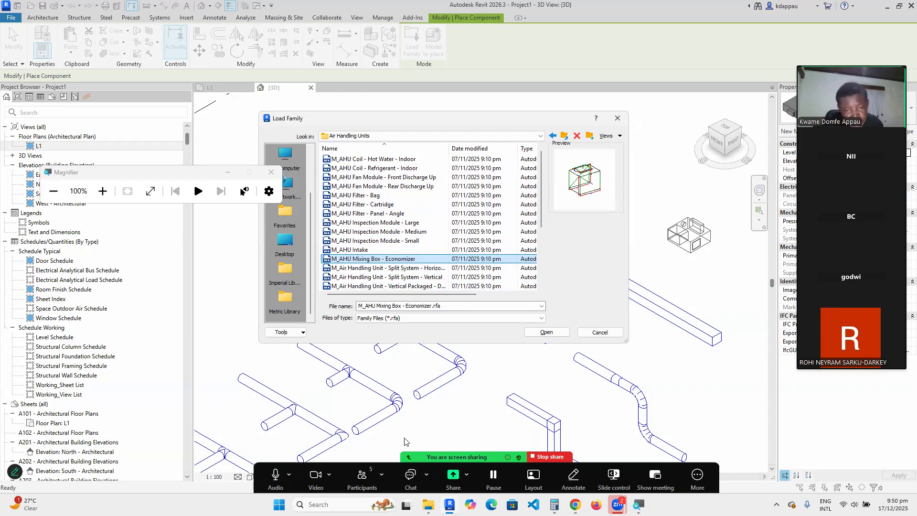
Preview the rooftop AHU fan and mixing box families, then cancel without loading any.
left_click(363, 478)
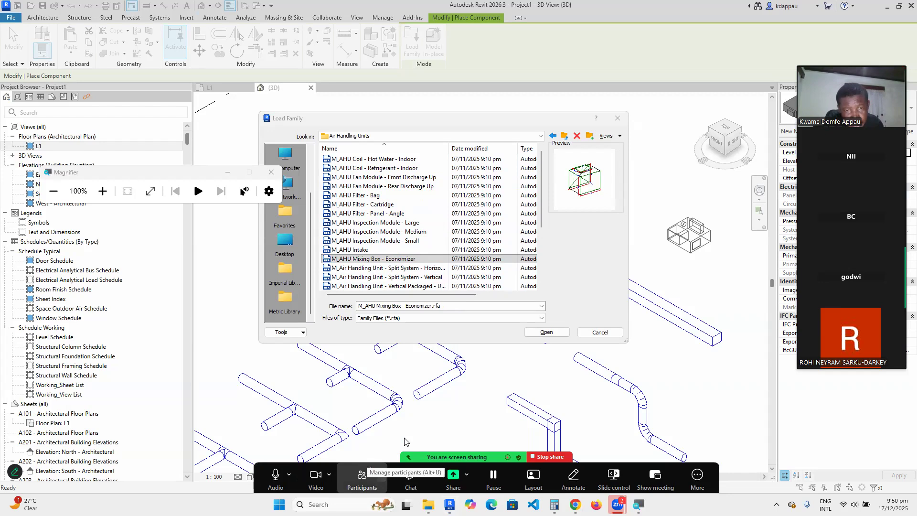
scroll(368, 211, "down", 1)
scroll(368, 211, "down", 3)
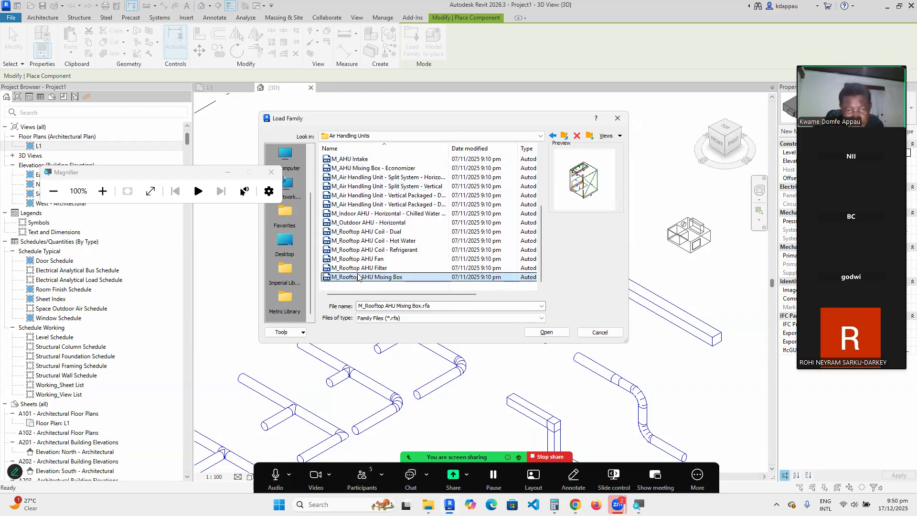
left_click(358, 259)
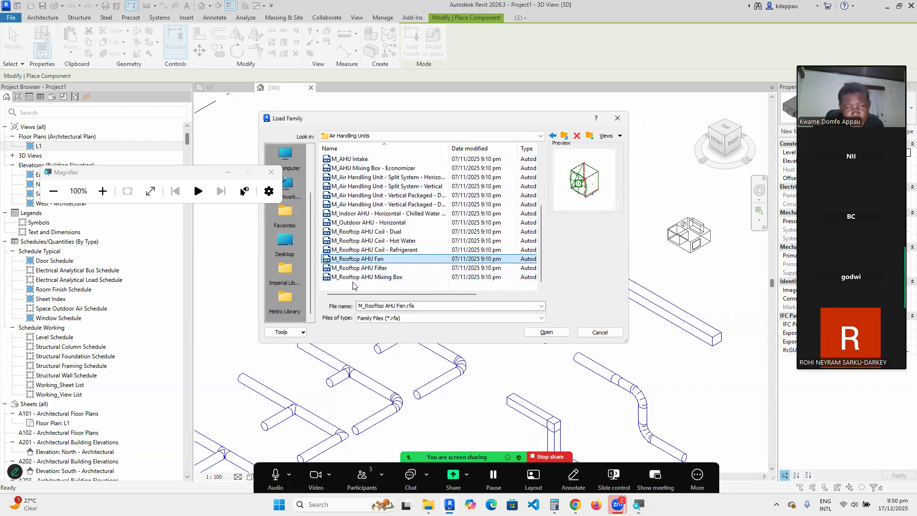
left_click(351, 277)
scroll(354, 263, "up", 1)
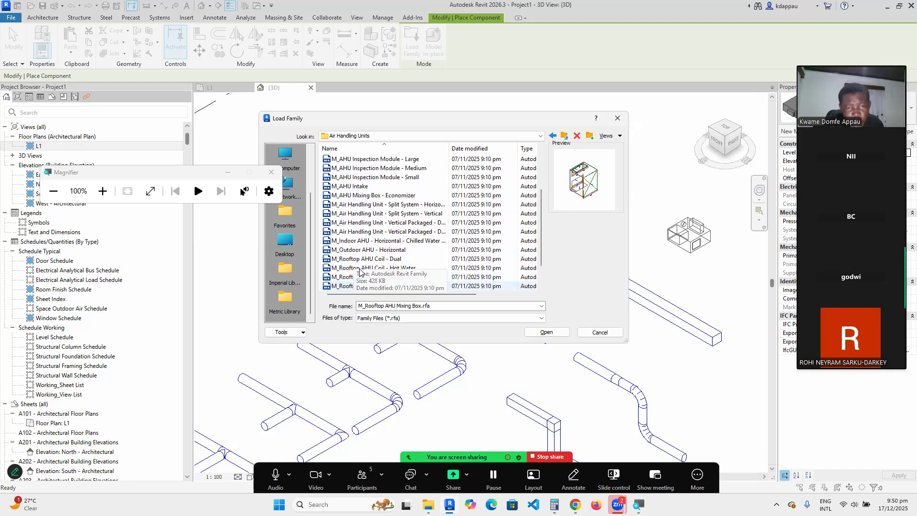
left_click(351, 241)
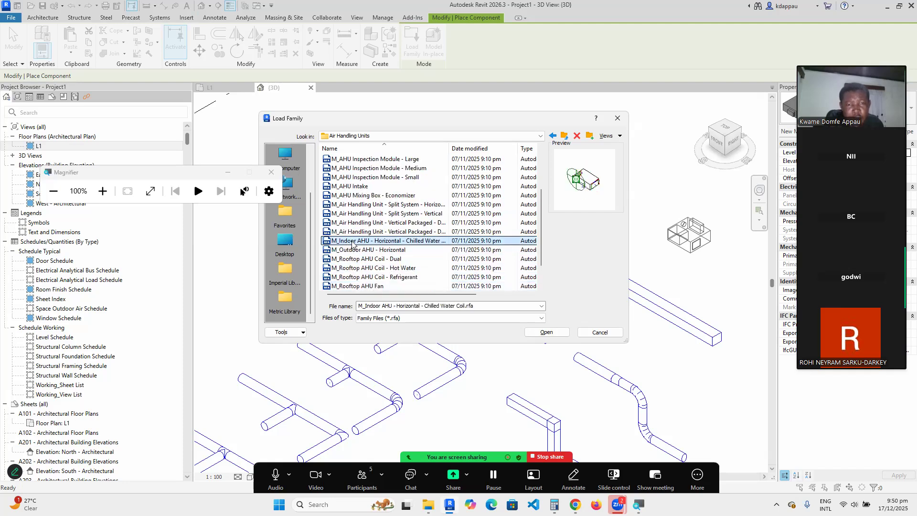
scroll(360, 199, "up", 2)
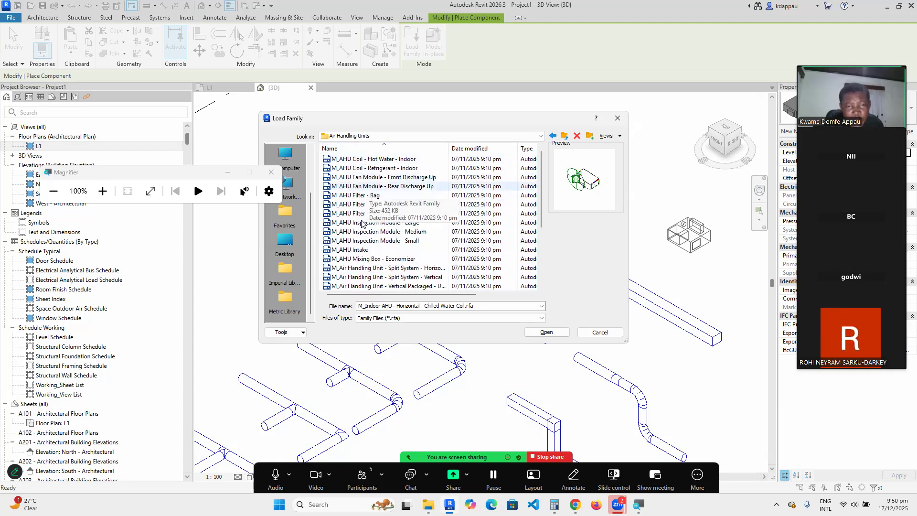
left_click(363, 205)
left_click(359, 231)
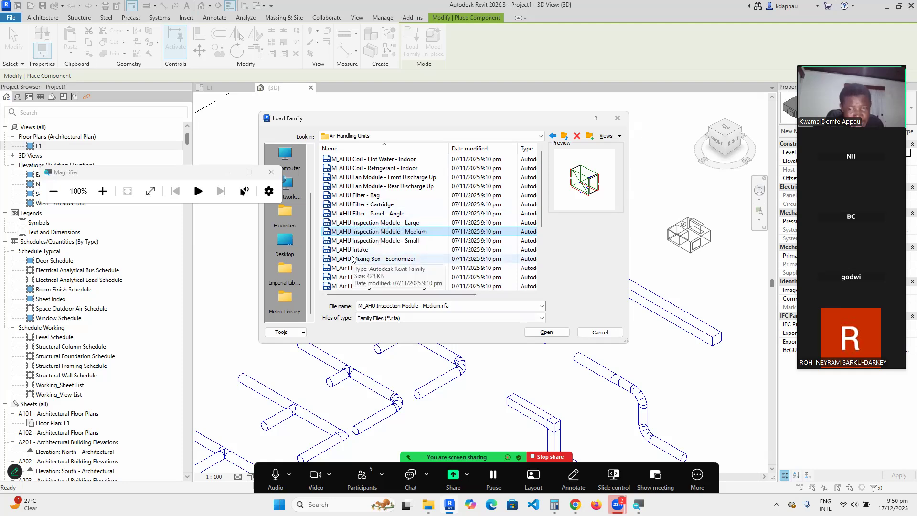
left_click(600, 332)
Stop placing the component and select an existing return diffuser.
scroll(434, 279, "up", 2)
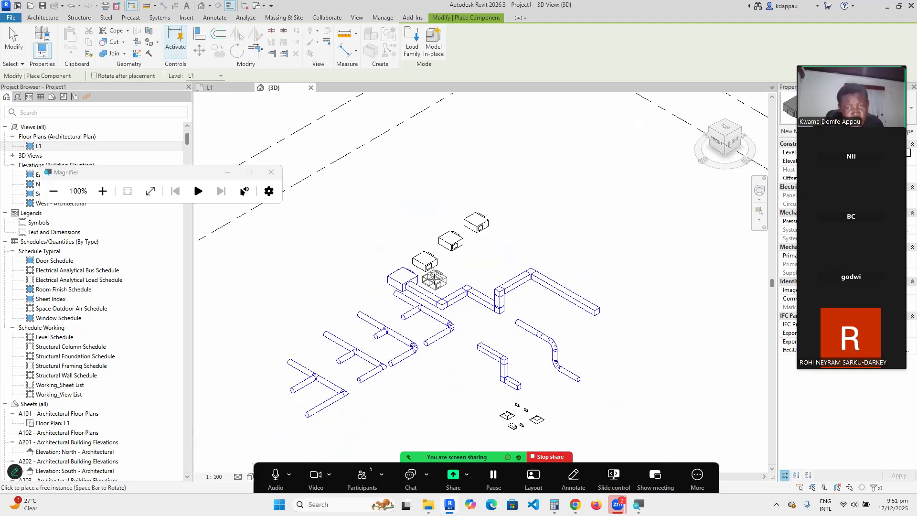
right_click(478, 268)
left_click(501, 278)
scroll(430, 294, "up", 3)
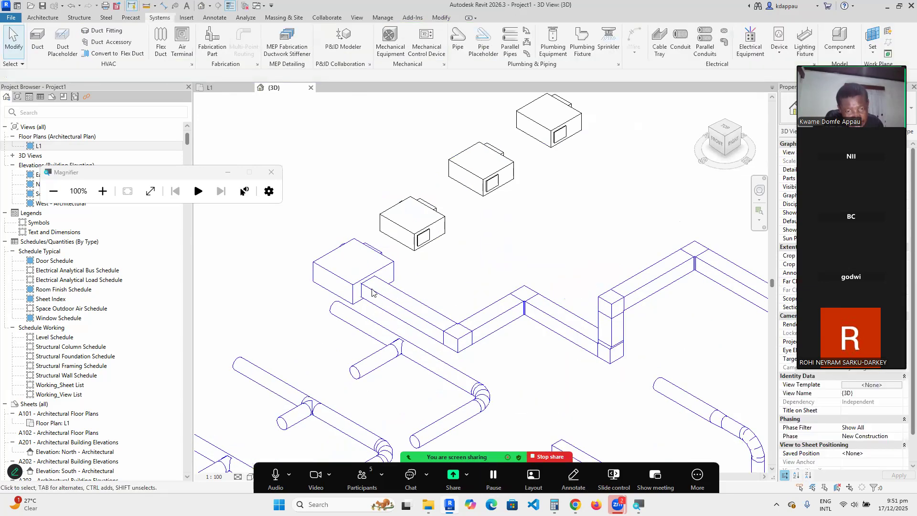
scroll(373, 290, "down", 2)
scroll(401, 306, "down", 3)
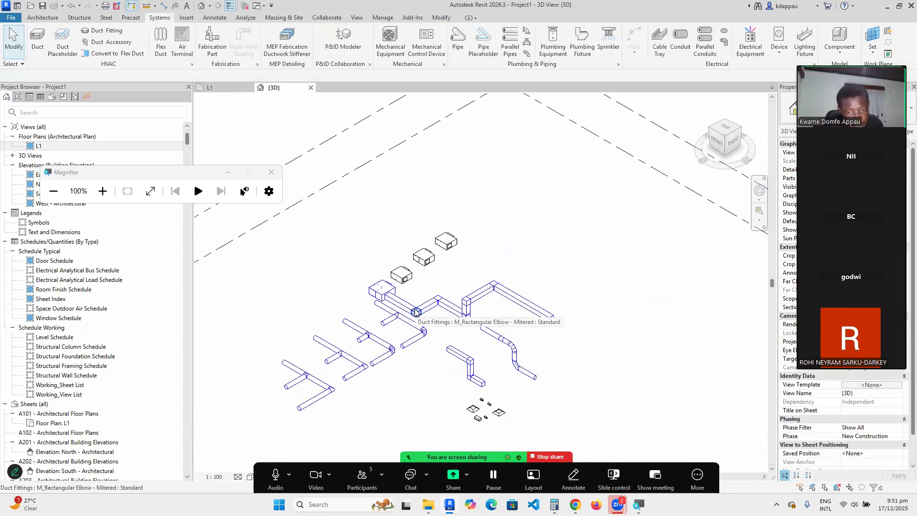
scroll(411, 344, "up", 3)
scroll(420, 370, "down", 3)
scroll(396, 353, "up", 4)
scroll(367, 340, "down", 2)
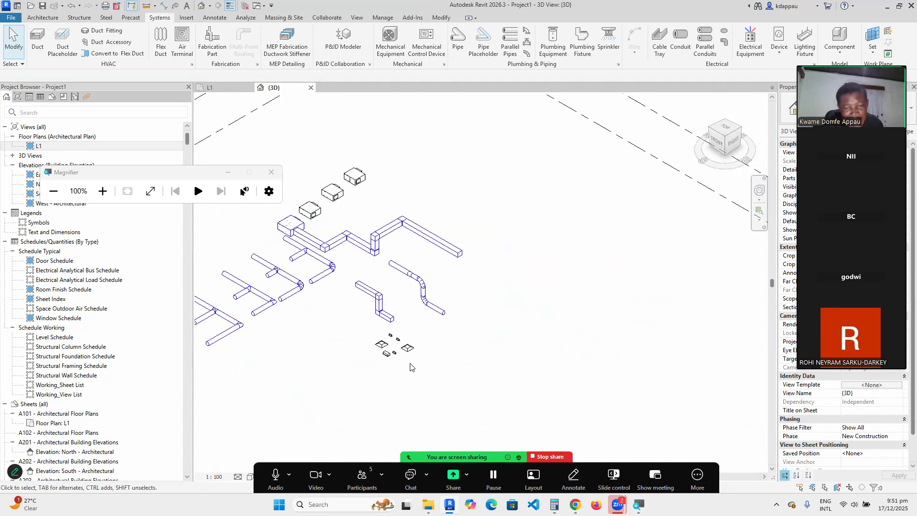
scroll(406, 362, "up", 2)
left_click(405, 345)
scroll(406, 334, "down", 2)
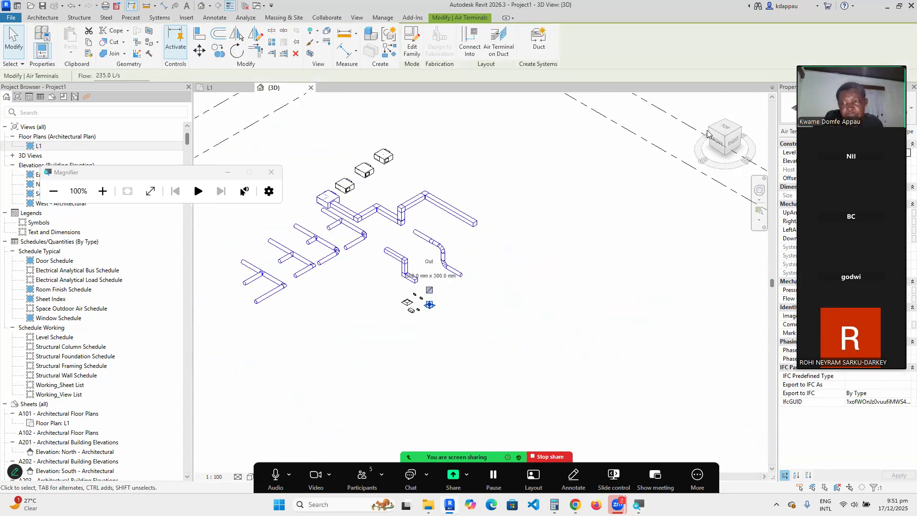
In top view, place five similar return diffusers forming rows of three on each side of the duct.
left_click(725, 128)
scroll(483, 273, "down", 4)
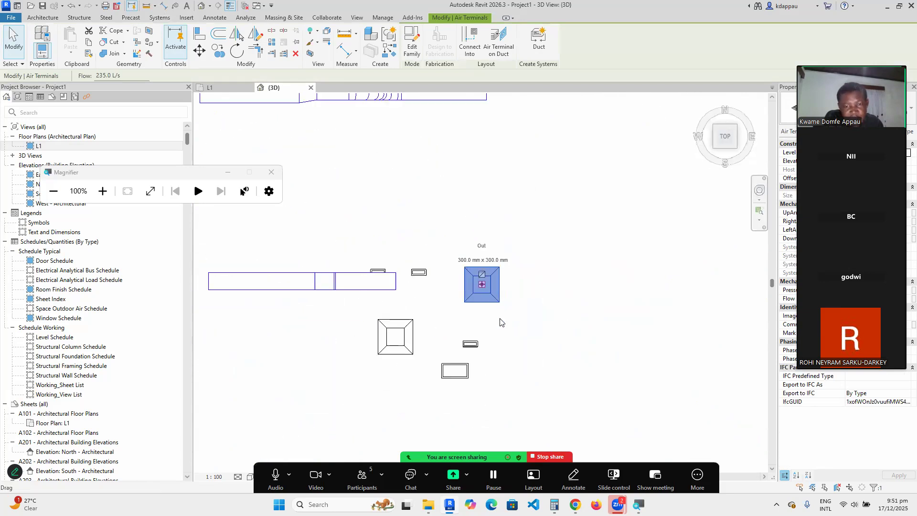
scroll(477, 318, "up", 3)
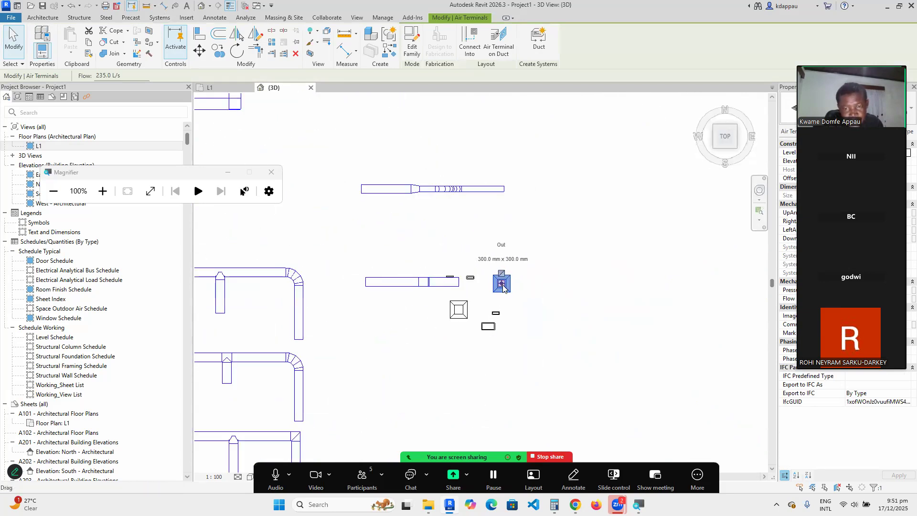
right_click(502, 286)
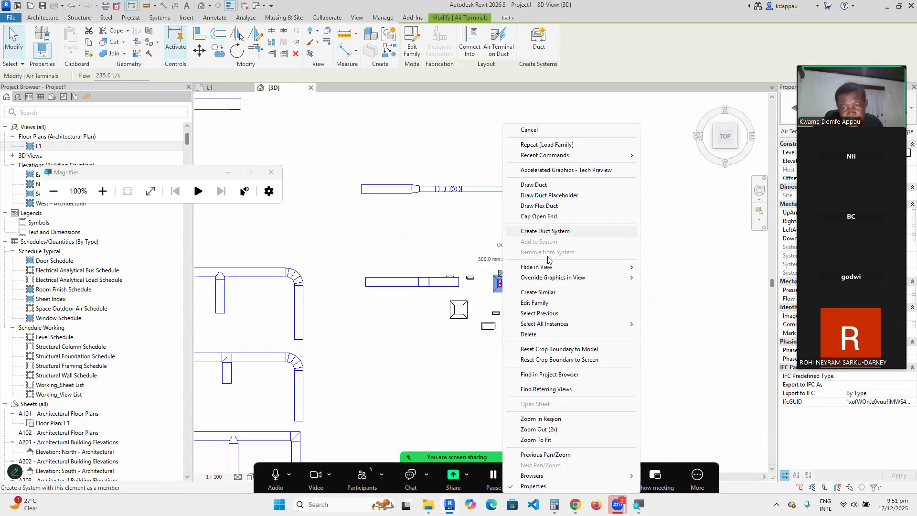
left_click(537, 292)
scroll(467, 262, "up", 5)
left_click(401, 185)
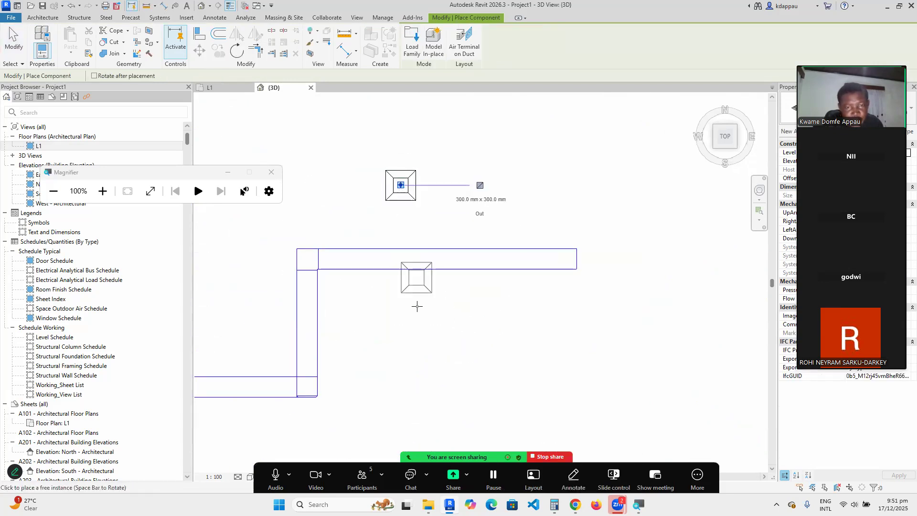
left_click(502, 186)
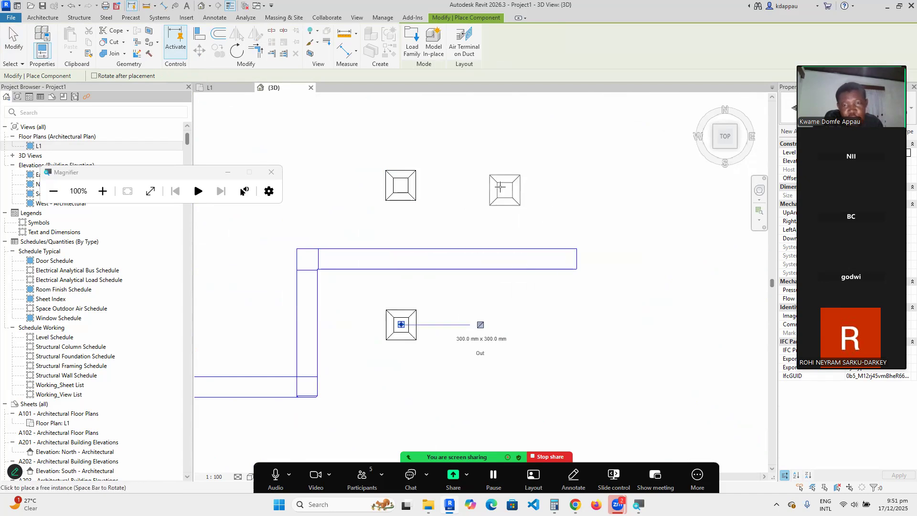
left_click(507, 329)
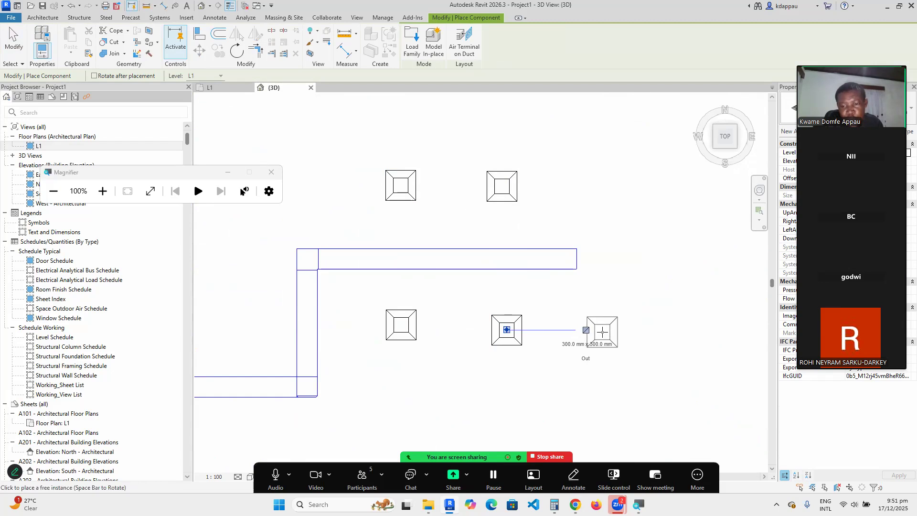
left_click(602, 331)
left_click(608, 182)
right_click(556, 134)
left_click(584, 140)
right_click(472, 130)
left_click(527, 138)
Drag the main duct's end so the duct measures 6575 mm.
scroll(387, 224, "down", 3)
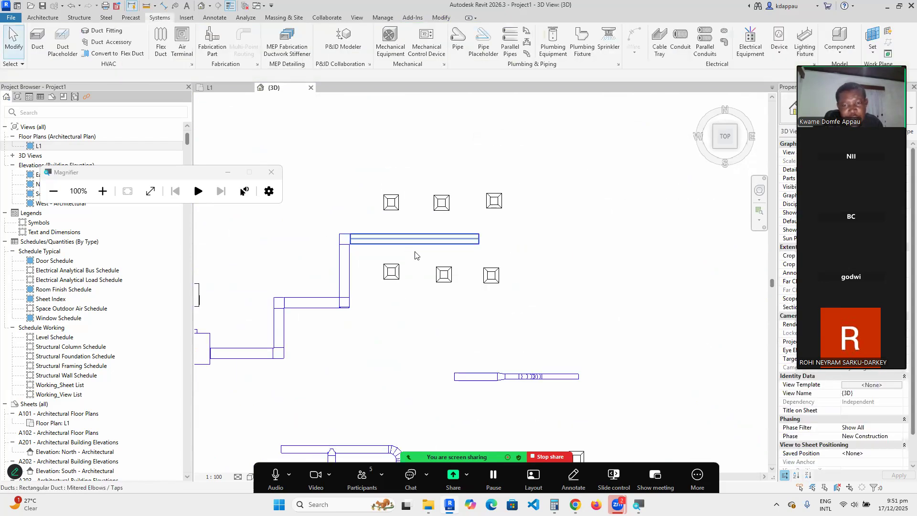
left_click(476, 241)
scroll(480, 238, "up", 2)
left_click_drag(480, 239, 531, 239)
left_click(352, 217)
scroll(352, 218, "up", 2)
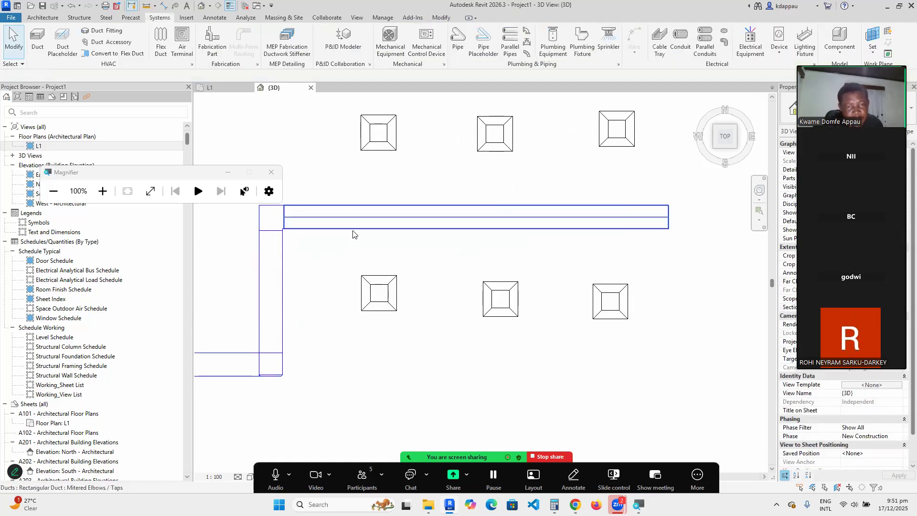
left_click(355, 220)
Start a duct like the main one, sized 150 mm wide by 150 mm high.
right_click(355, 219)
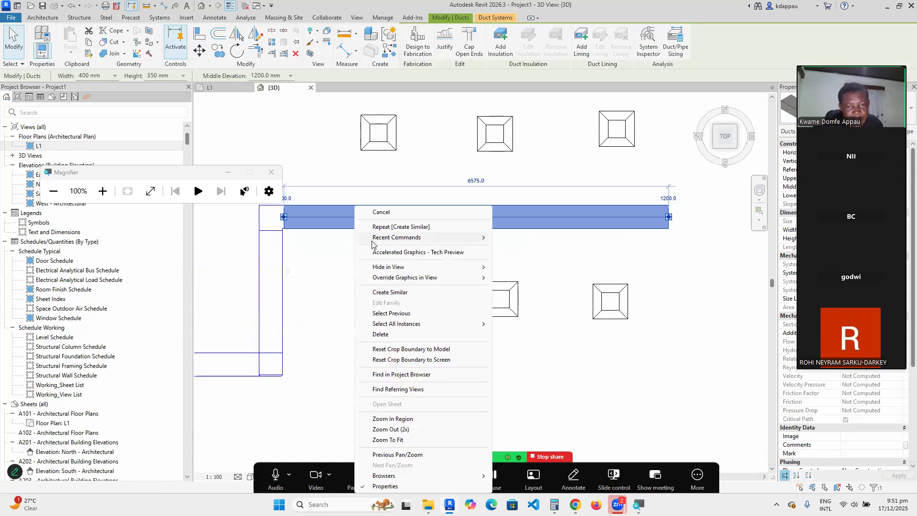
left_click(389, 293)
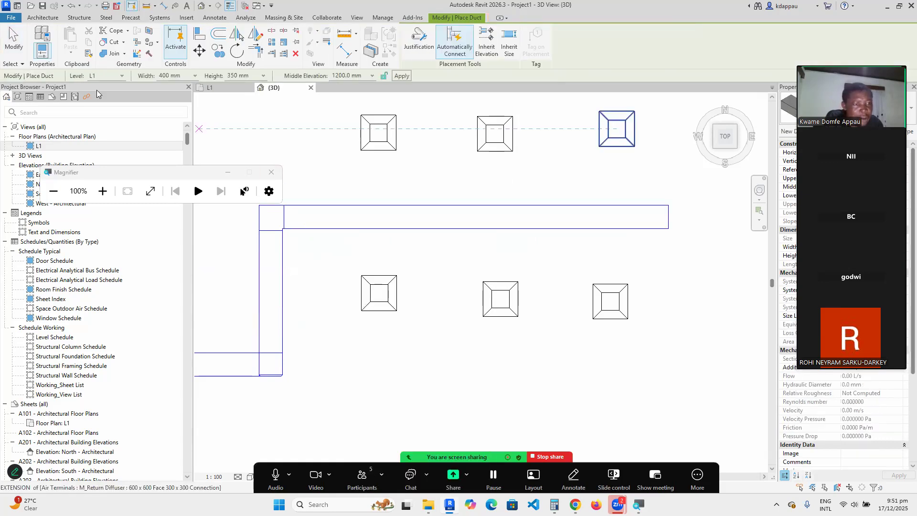
left_click(194, 76)
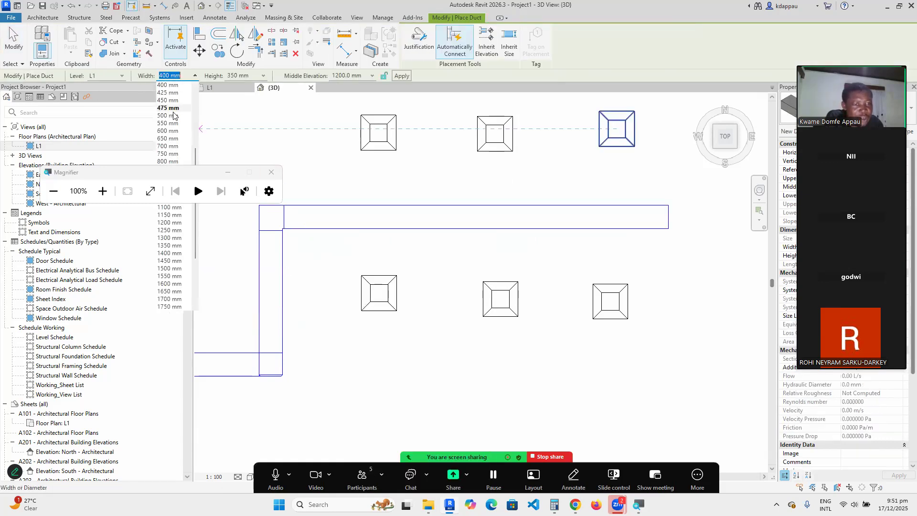
scroll(170, 126, "up", 1)
left_click(169, 100)
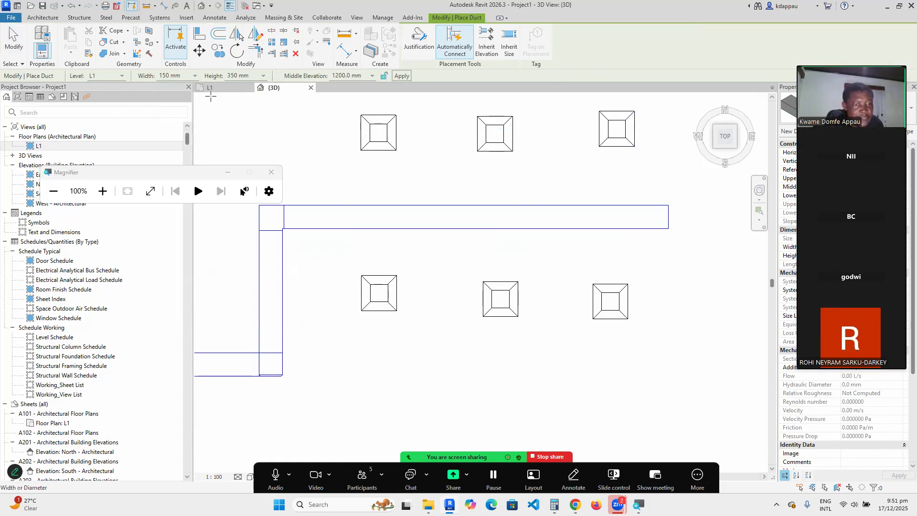
left_click(264, 75)
scroll(227, 116, "up", 4)
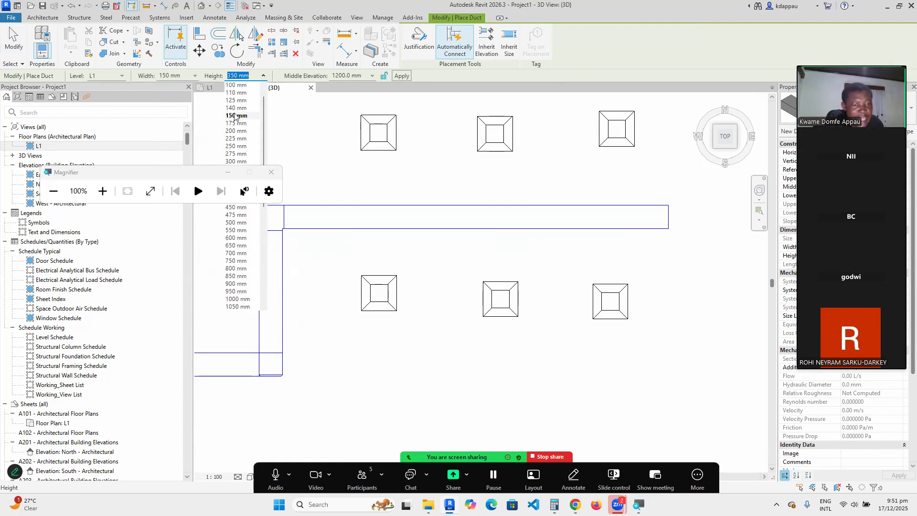
left_click(236, 115)
scroll(373, 199, "up", 1)
Draw a 150 x 150 mm branch from the main duct up toward a diffuser.
left_click(373, 199)
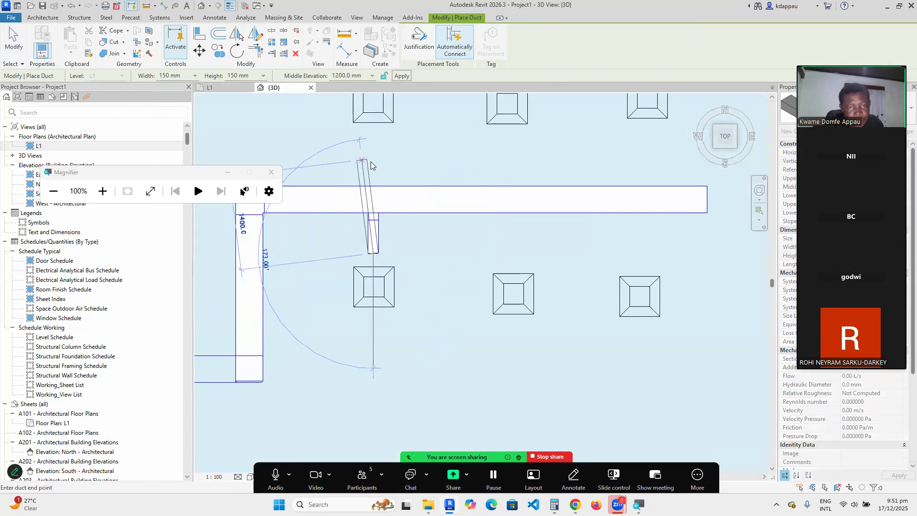
right_click(362, 162)
left_click(389, 165)
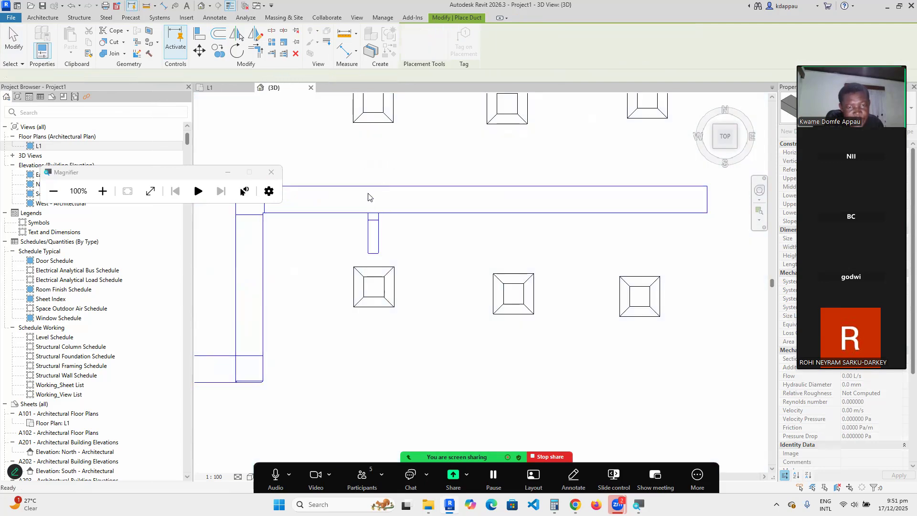
left_click(374, 200)
scroll(374, 187, "down", 2)
left_click(374, 155)
right_click(326, 147)
left_click(353, 151)
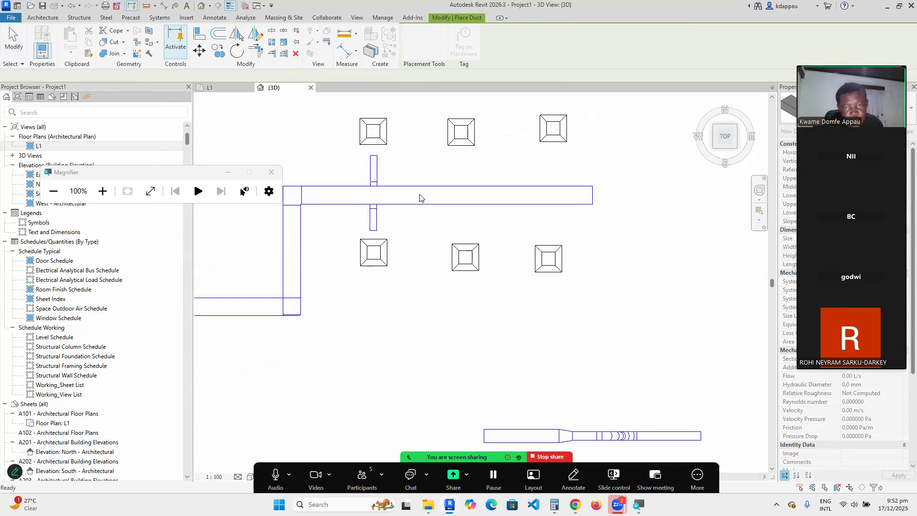
Draw two downward branches from the main duct toward the lower diffusers.
scroll(430, 200, "up", 2)
left_click(468, 196)
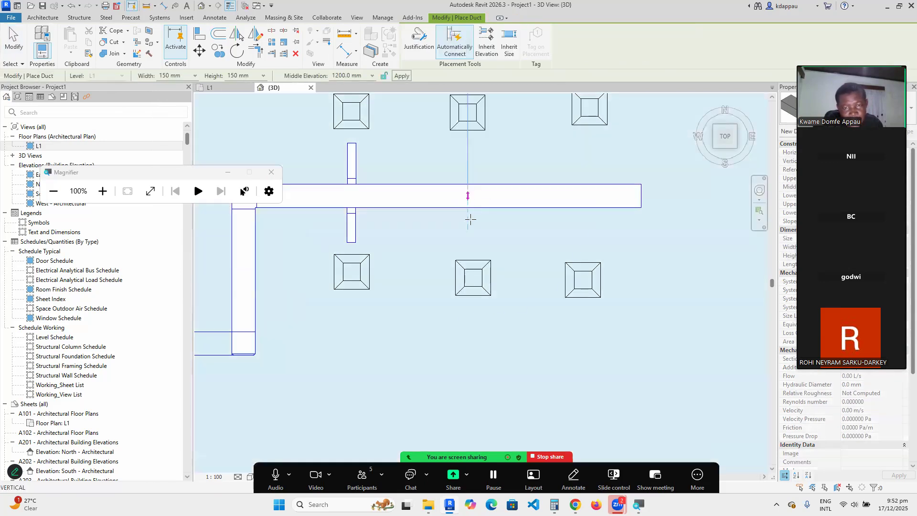
left_click(467, 243)
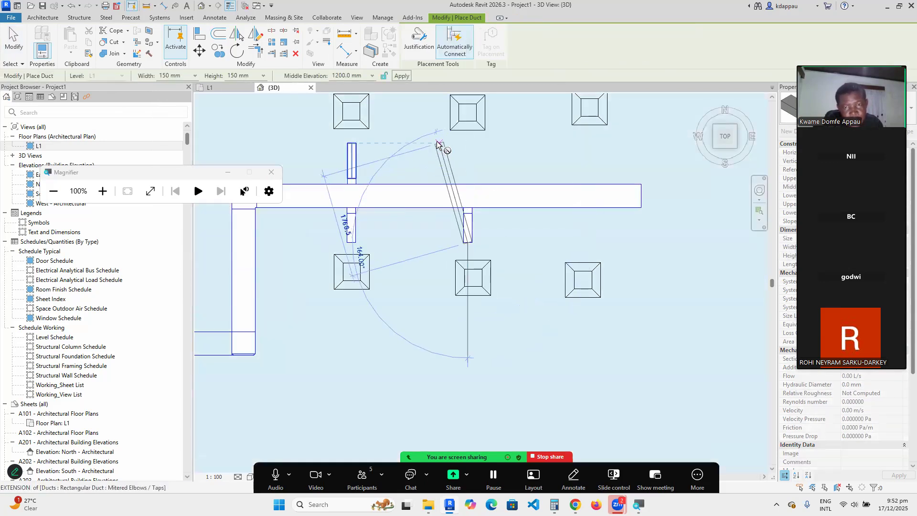
right_click(440, 145)
left_click(469, 151)
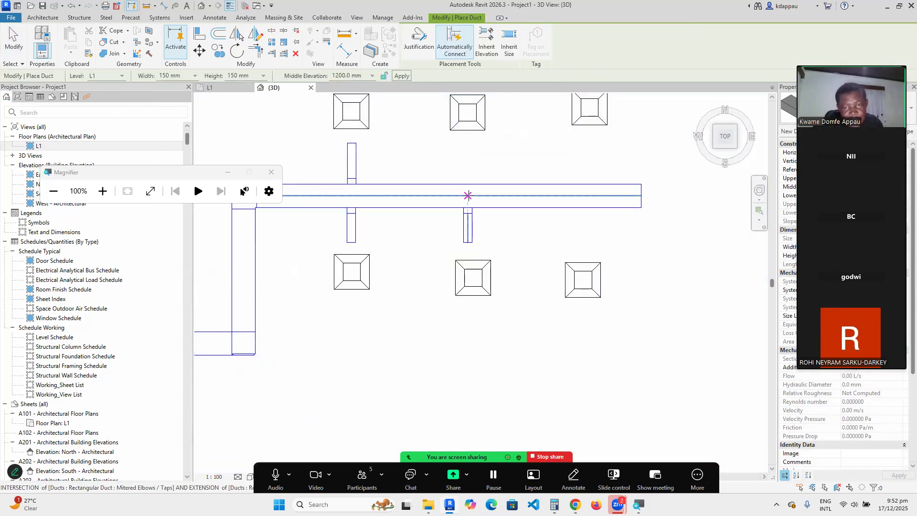
left_click(468, 195)
right_click(421, 134)
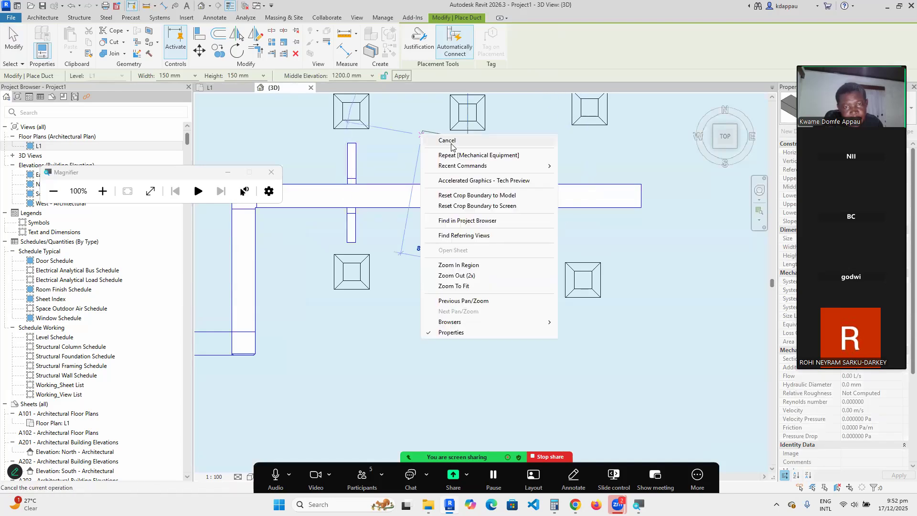
left_click(452, 144)
scroll(498, 197, "down", 4)
scroll(515, 195, "up", 3)
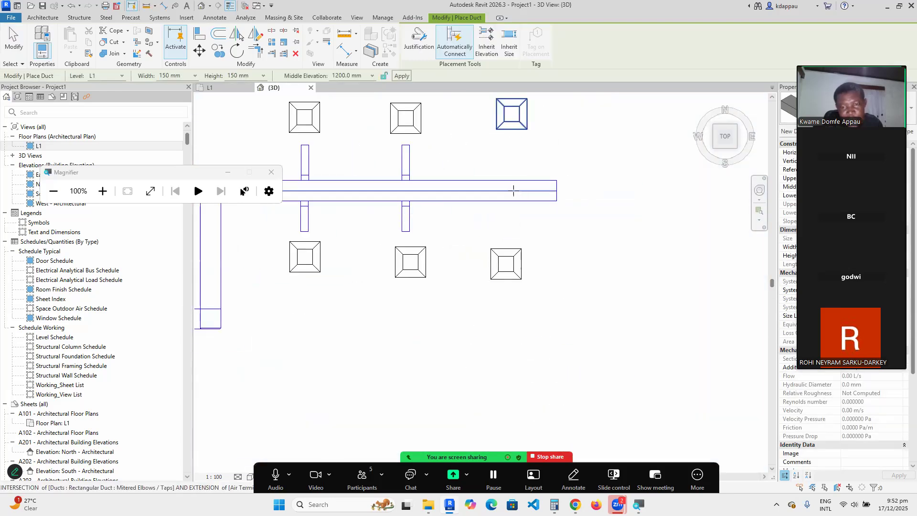
left_click(512, 191)
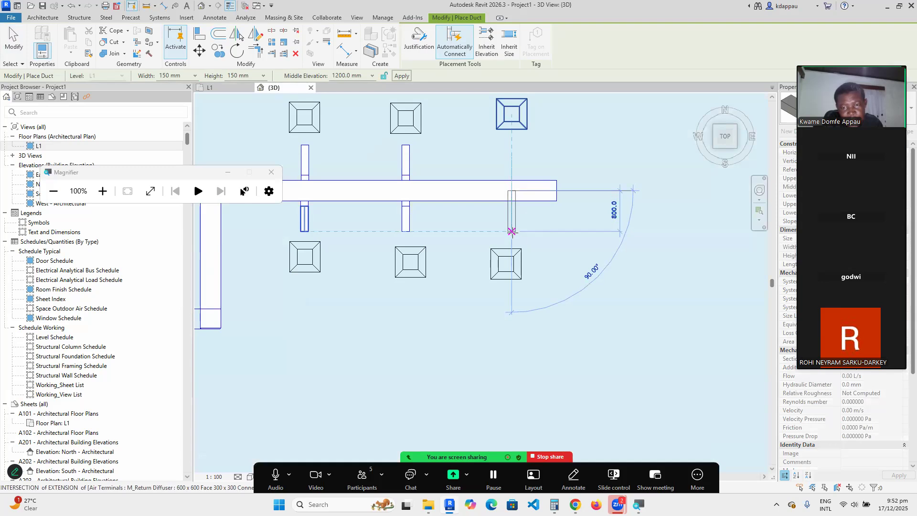
left_click(512, 233)
right_click(489, 151)
left_click(507, 159)
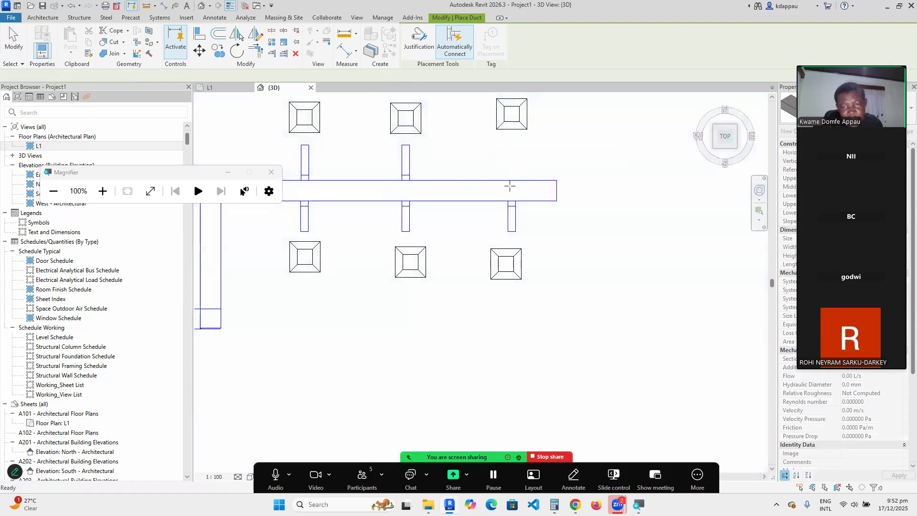
left_click(511, 190)
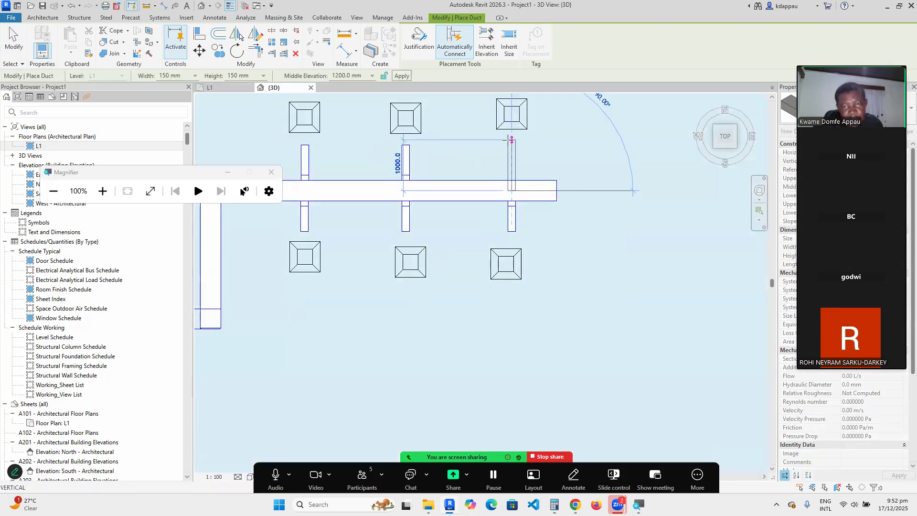
Split the main duct at two points, deleting the inner segment between them.
right_click(476, 130)
left_click(497, 138)
right_click(450, 146)
left_click(477, 153)
scroll(319, 196, "down", 3)
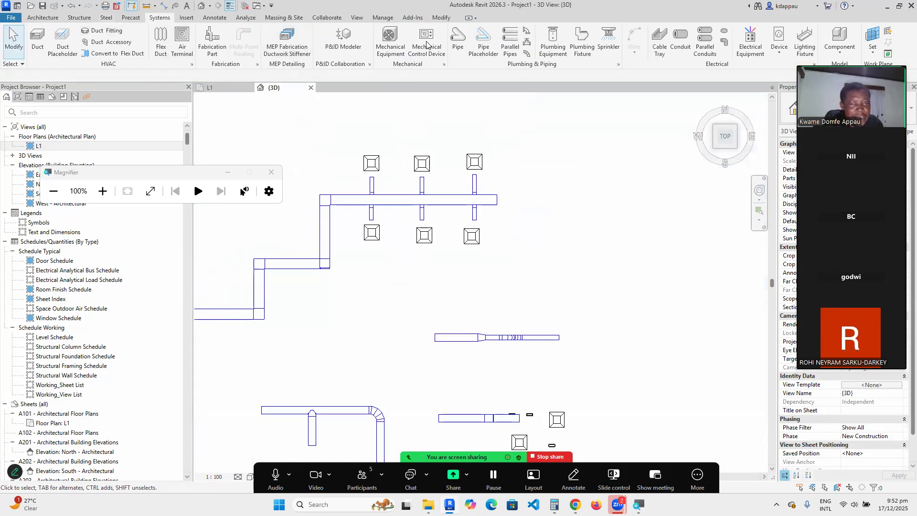
left_click(442, 19)
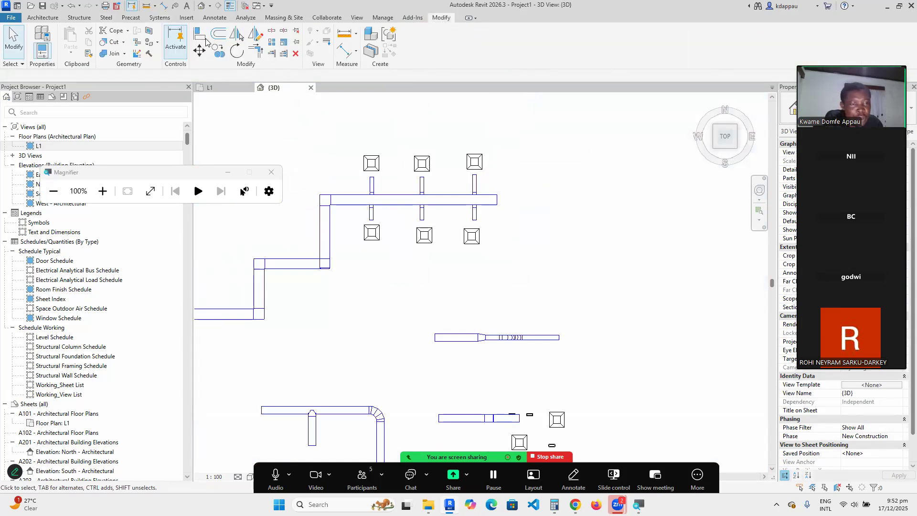
left_click(273, 32)
scroll(399, 219, "up", 3)
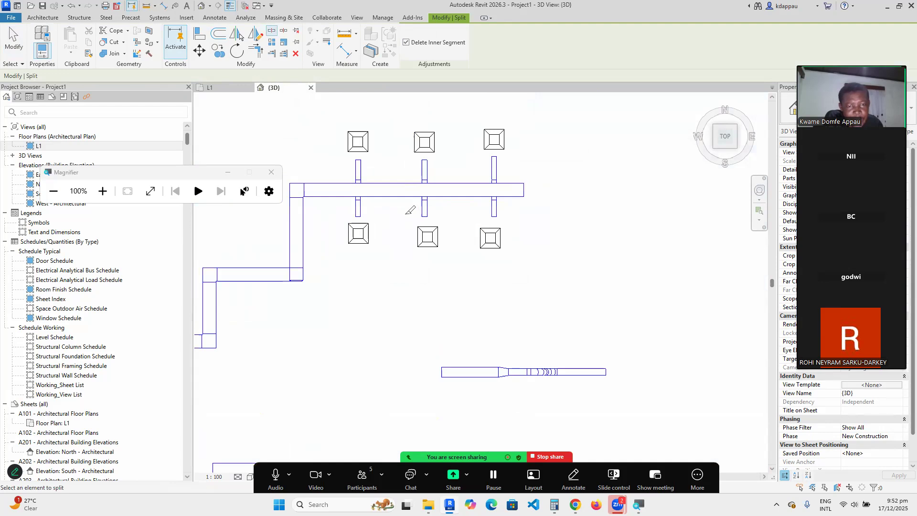
scroll(354, 186, "up", 1)
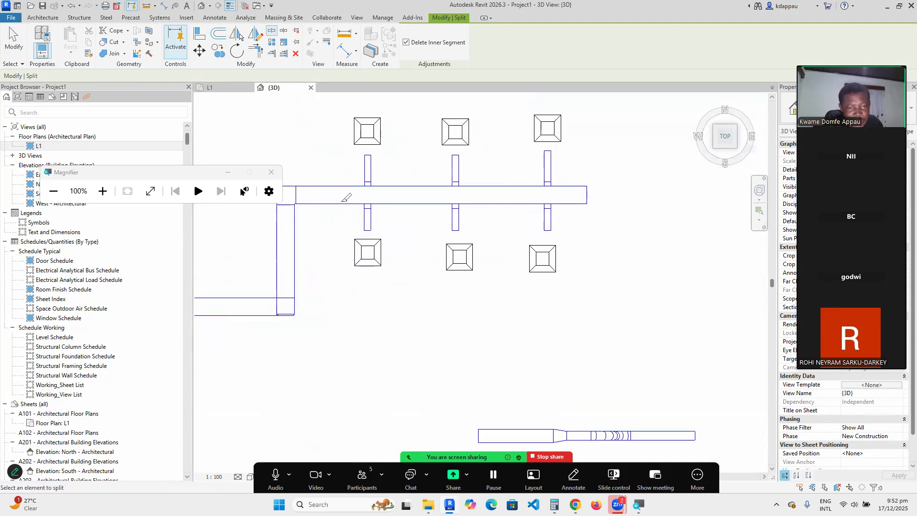
left_click(340, 196)
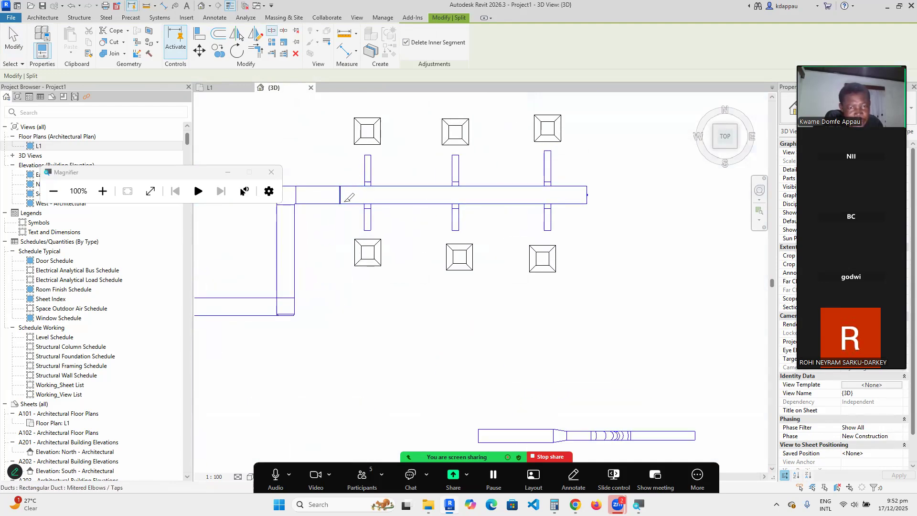
left_click(415, 195)
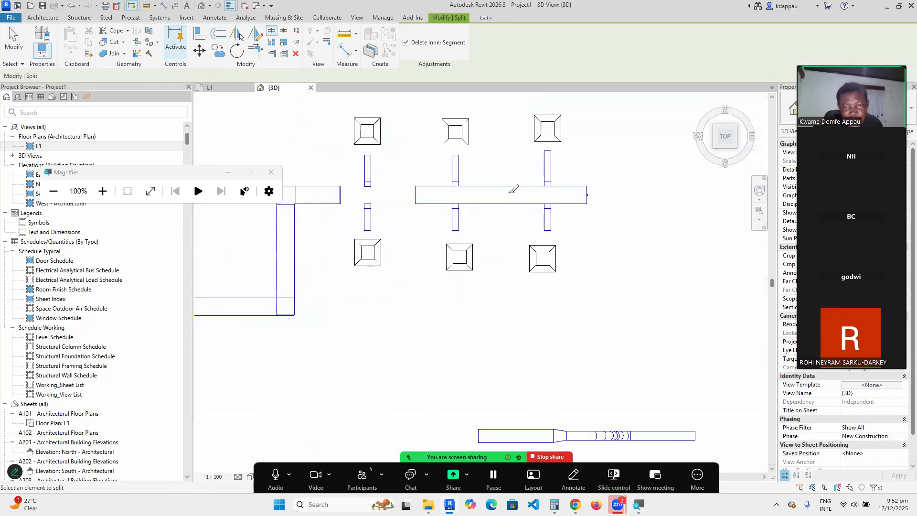
Slide the duct end fitting rightward along the main duct.
key("Escape")
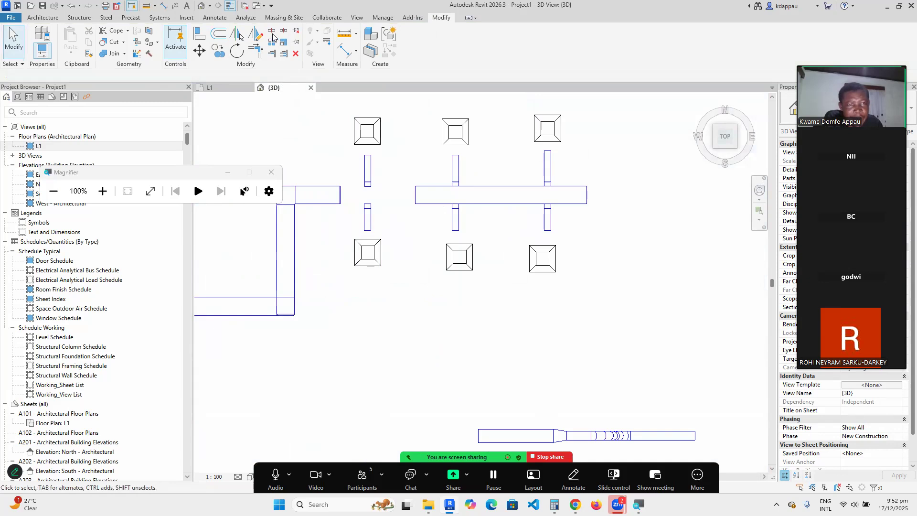
key("s")
key("l")
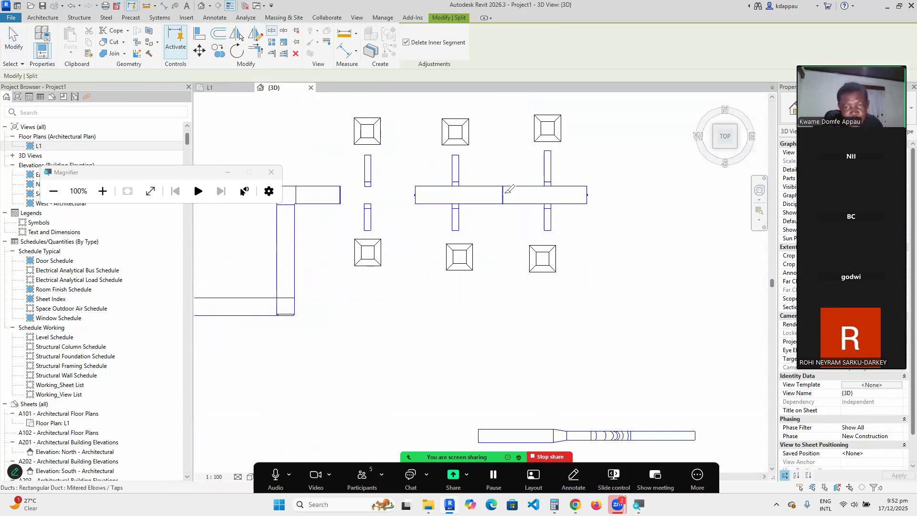
right_click(413, 162)
left_click(432, 168)
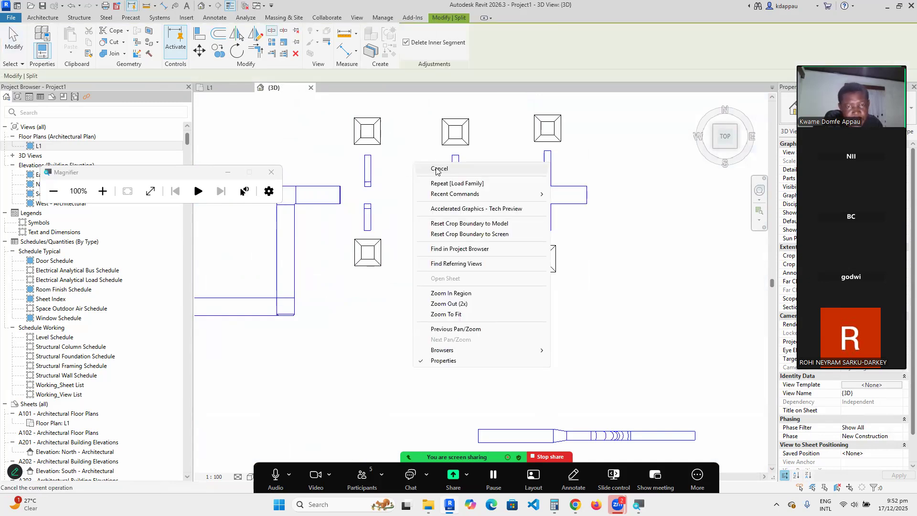
scroll(342, 188, "up", 4)
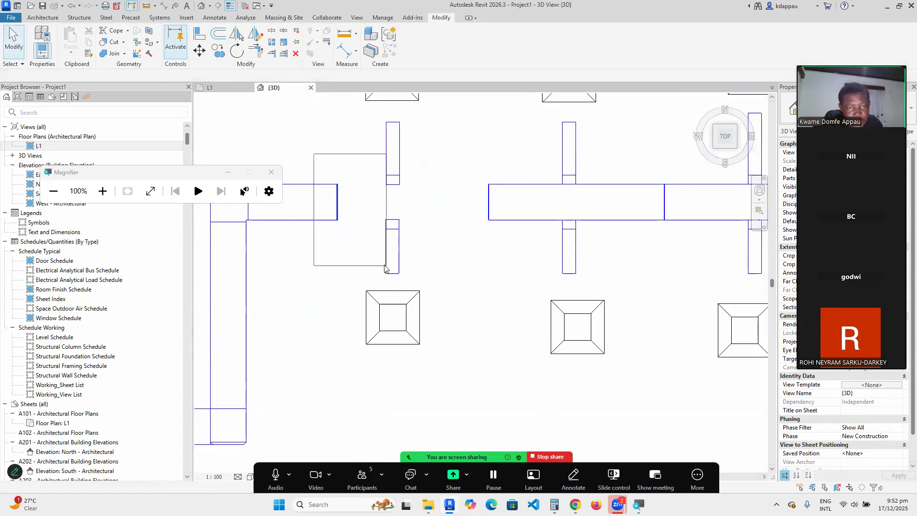
left_click(338, 202)
left_click_drag(340, 203, 475, 215)
key("Escape")
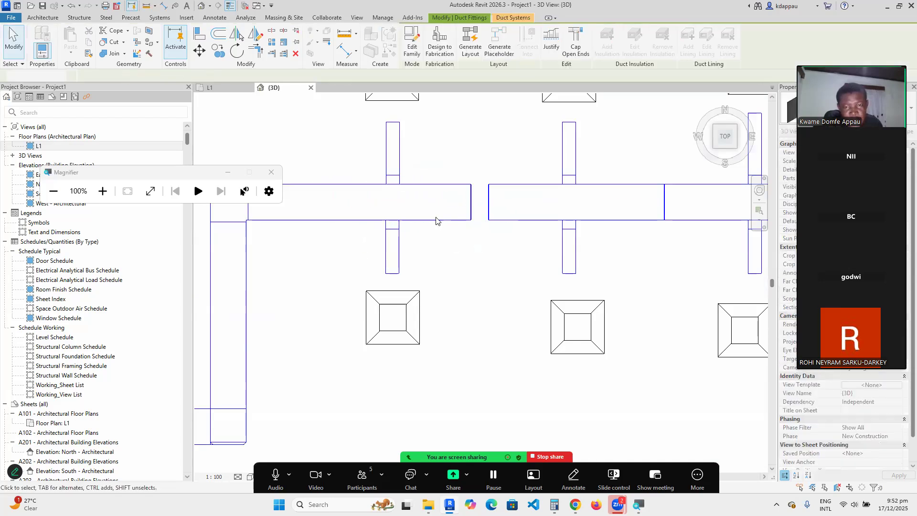
scroll(436, 218, "down", 3)
scroll(406, 217, "up", 3)
scroll(429, 215, "down", 4)
scroll(449, 215, "up", 1)
Resize the middle duct segment to 200 mm wide with a smaller height.
scroll(447, 215, "up", 2)
left_click(438, 220)
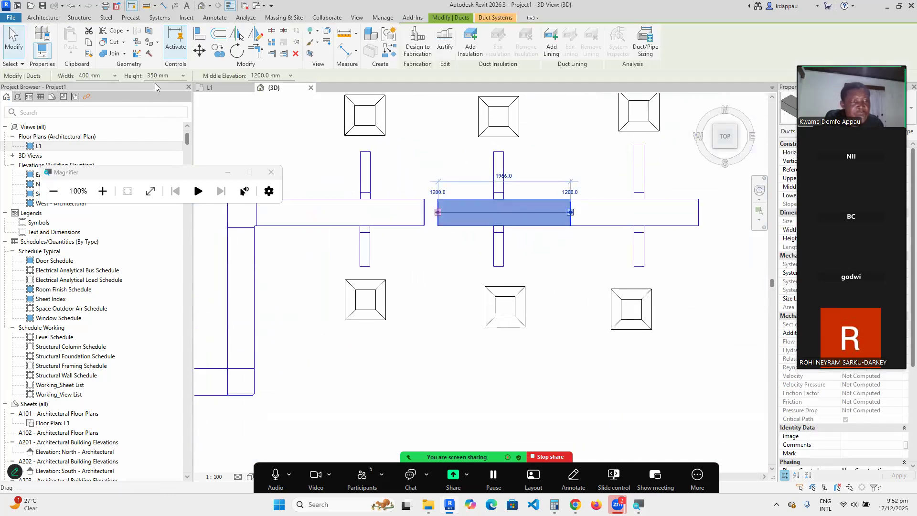
left_click(115, 76)
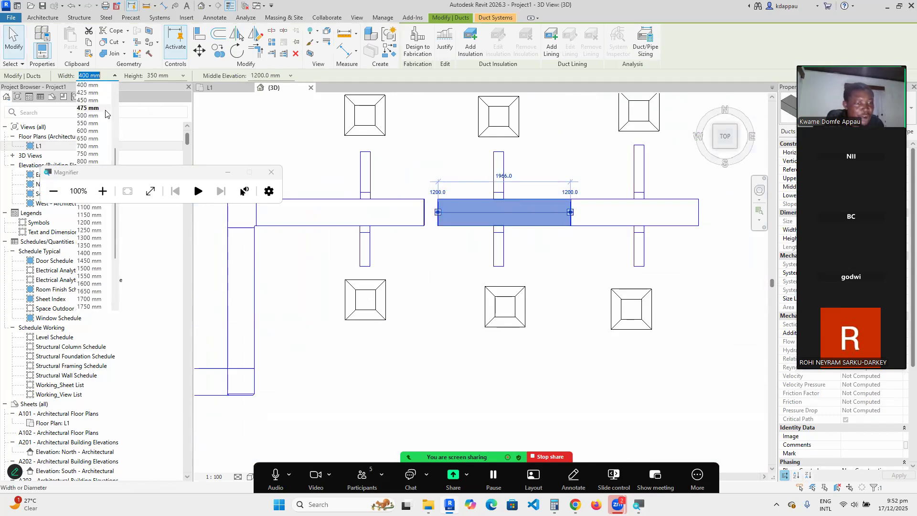
scroll(92, 116, "up", 5)
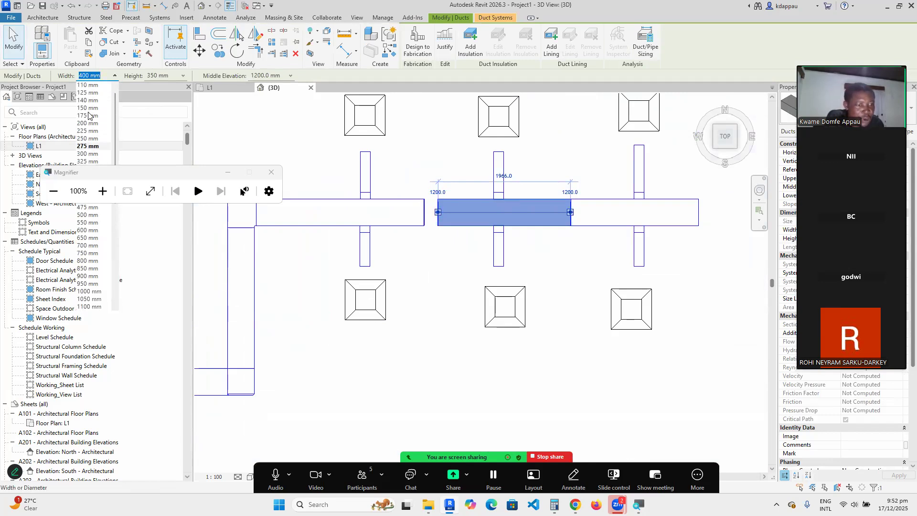
left_click(87, 138)
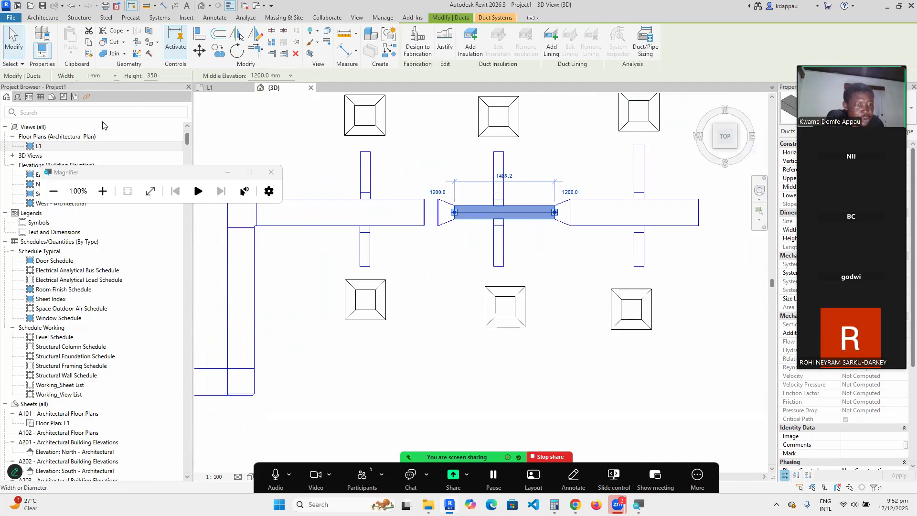
left_click(183, 76)
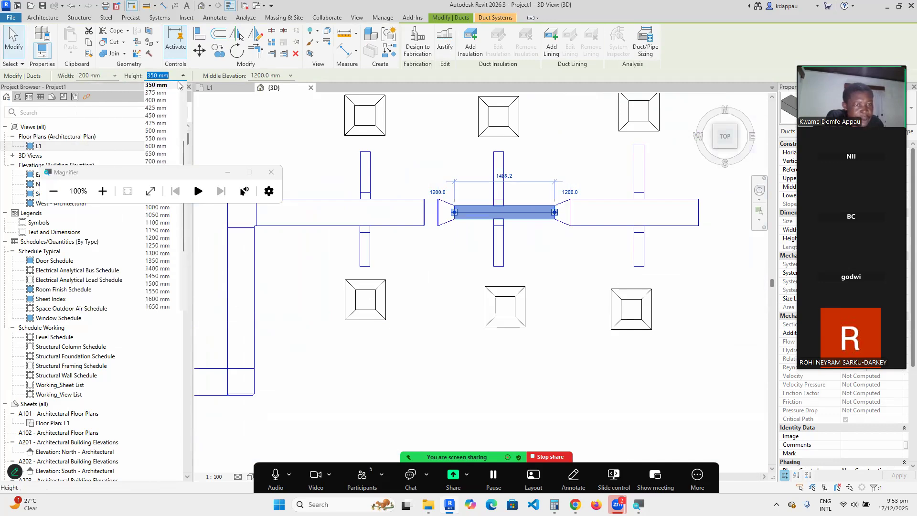
scroll(153, 117, "up", 2)
left_click(151, 109)
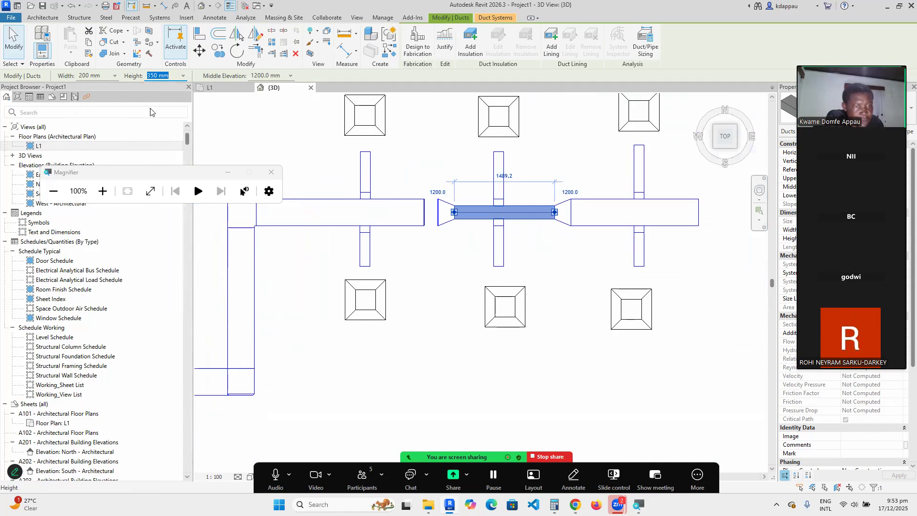
left_click(418, 174)
Resize the right-hand duct segment to 150 mm high and 150 mm wide.
scroll(418, 174, "down", 2)
scroll(525, 216, "up", 2)
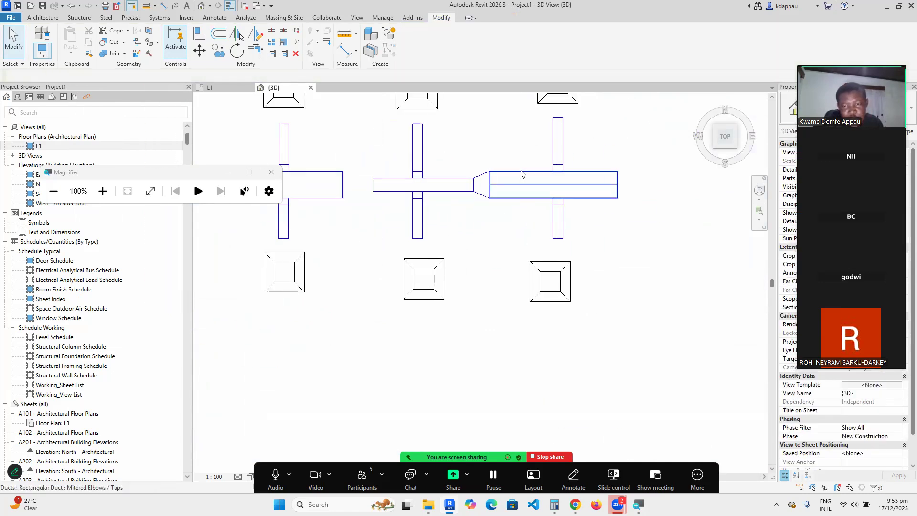
left_click(521, 179)
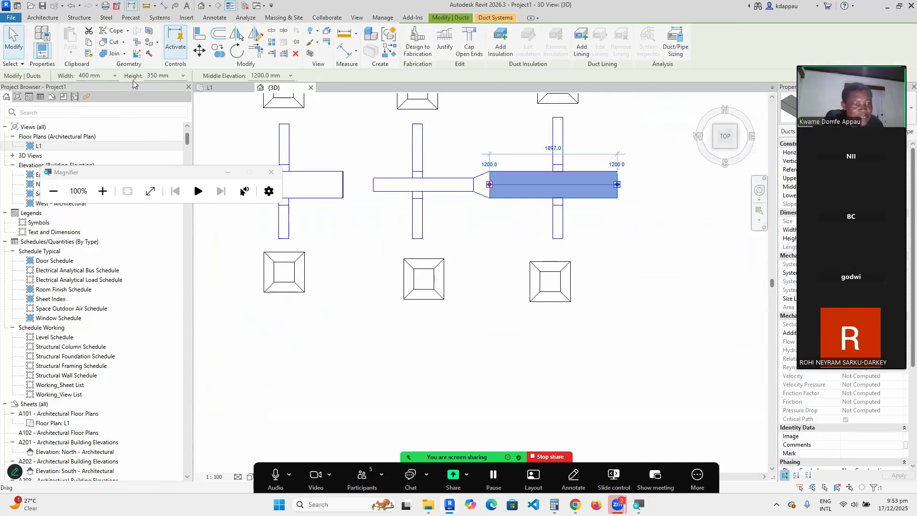
left_click(181, 76)
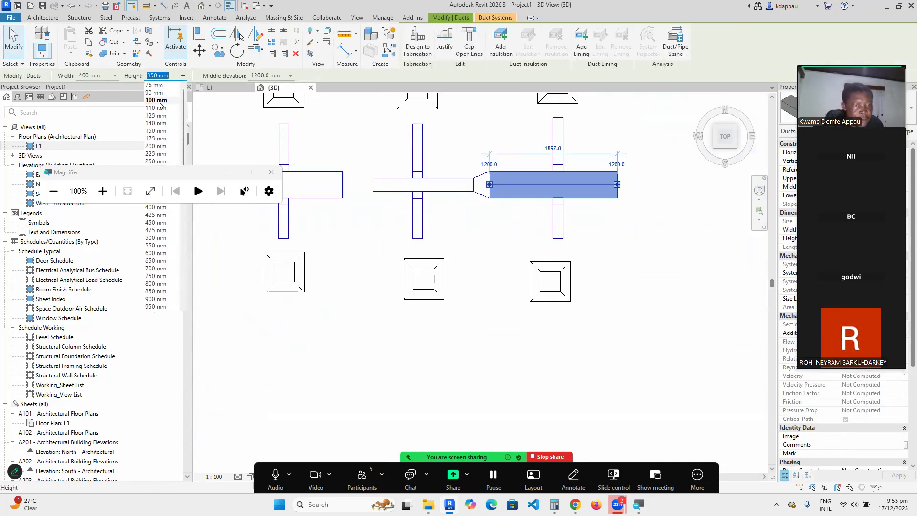
left_click(151, 130)
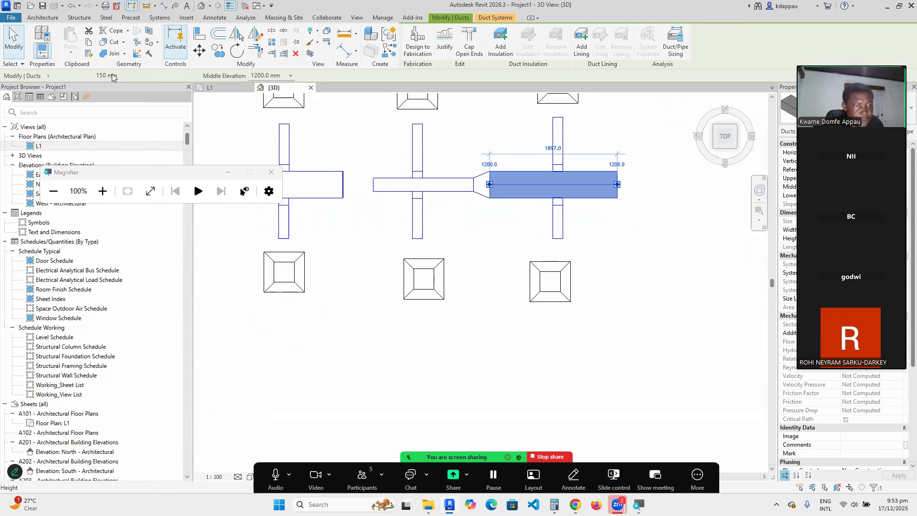
left_click(115, 77)
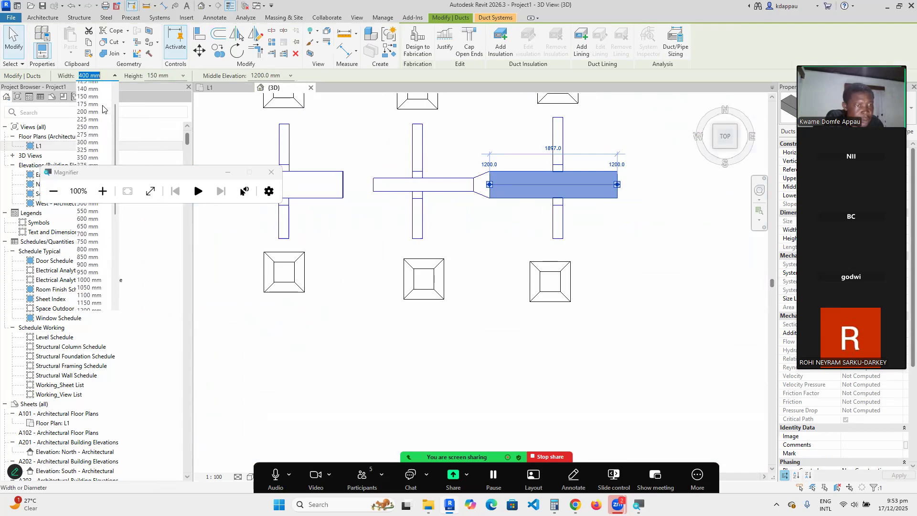
scroll(87, 127, "up", 1)
left_click(88, 123)
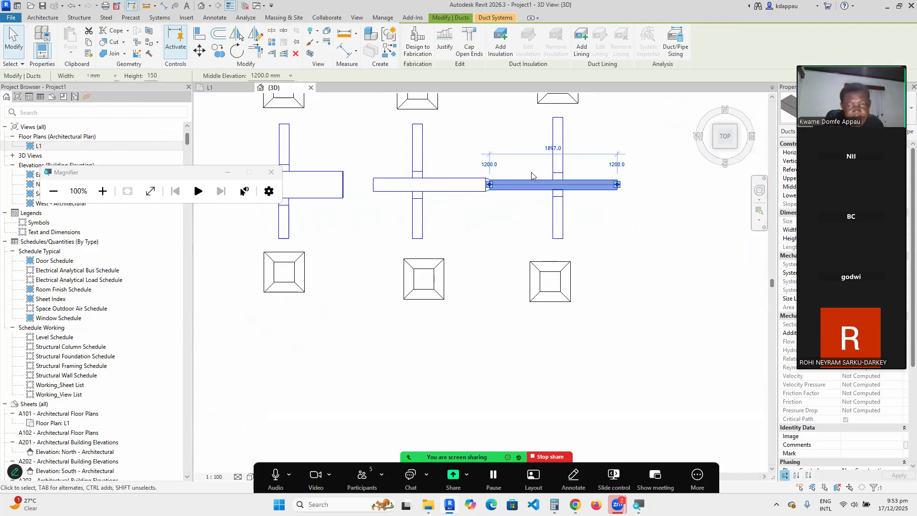
left_click(440, 144)
Delete the short leftover duct piece and extend the middle segment back to the main duct.
scroll(389, 184, "down", 3)
scroll(400, 195, "up", 4)
left_click_drag(375, 151, 423, 254)
key("Delete")
scroll(423, 257, "down", 3)
scroll(436, 216, "up", 2)
left_click(446, 219)
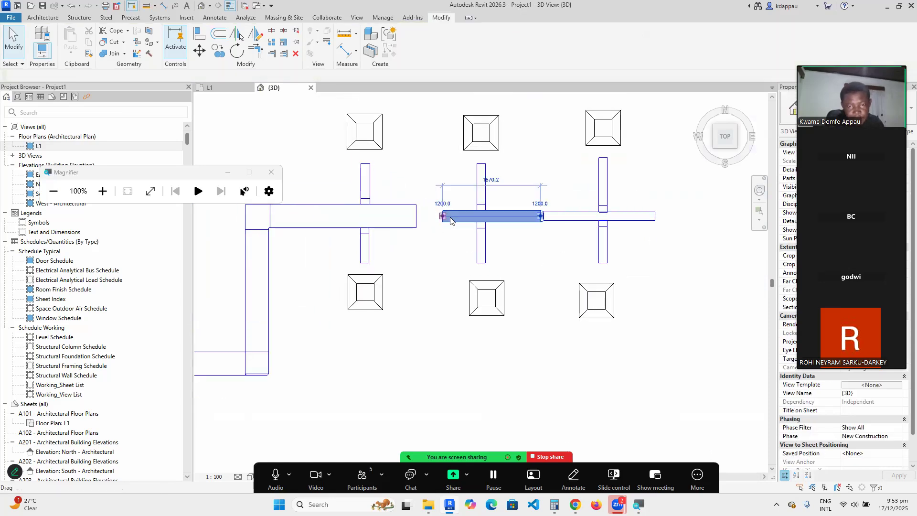
key("Escape")
scroll(449, 224, "up", 2)
left_click(449, 225)
left_click_drag(447, 221, 399, 197)
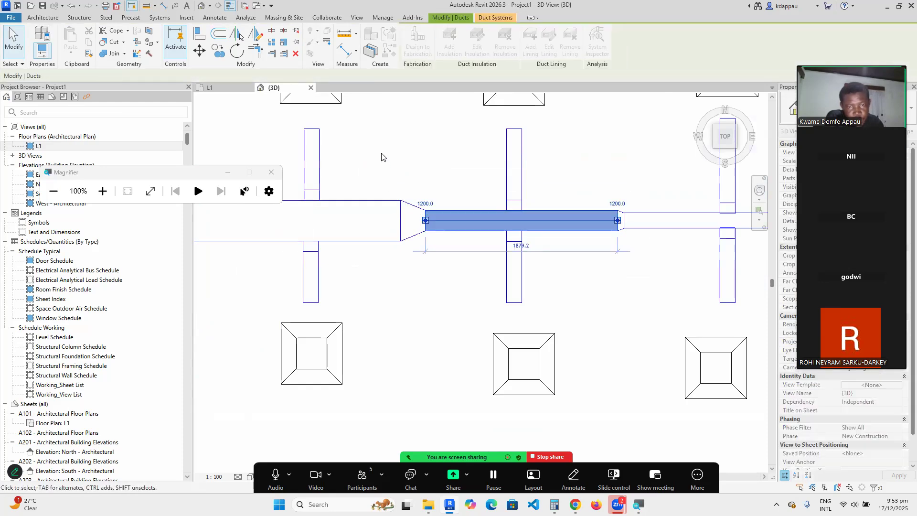
scroll(357, 238, "down", 4)
key("Escape")
scroll(486, 226, "up", 2)
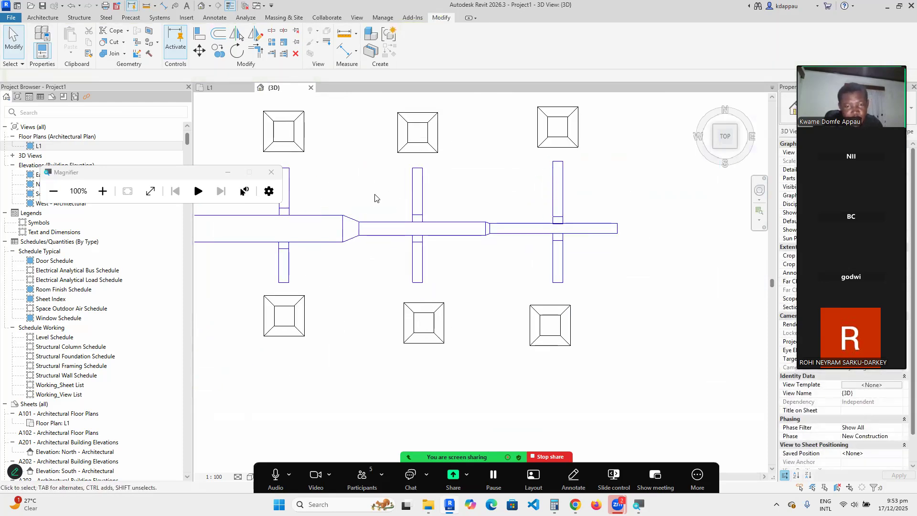
scroll(375, 198, "down", 2)
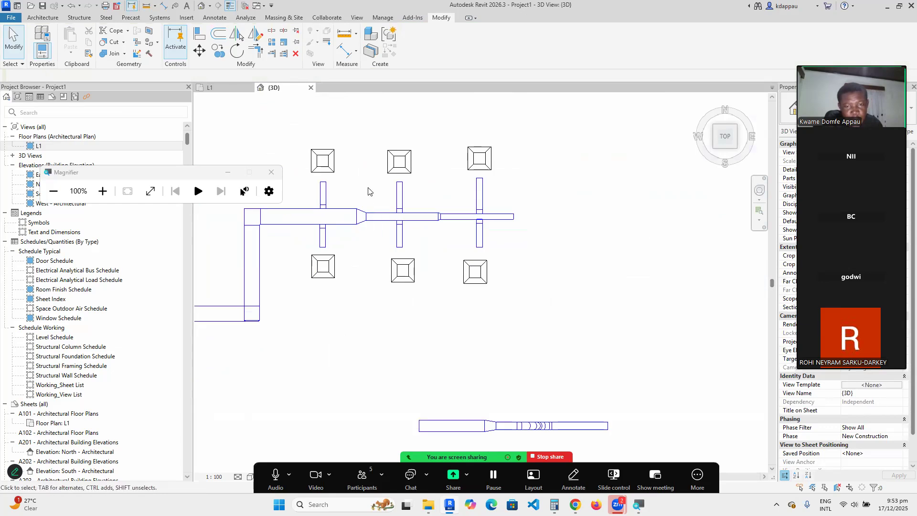
In an isometric view, select the duct stub above the diffuser and show its context menu.
left_click(734, 151)
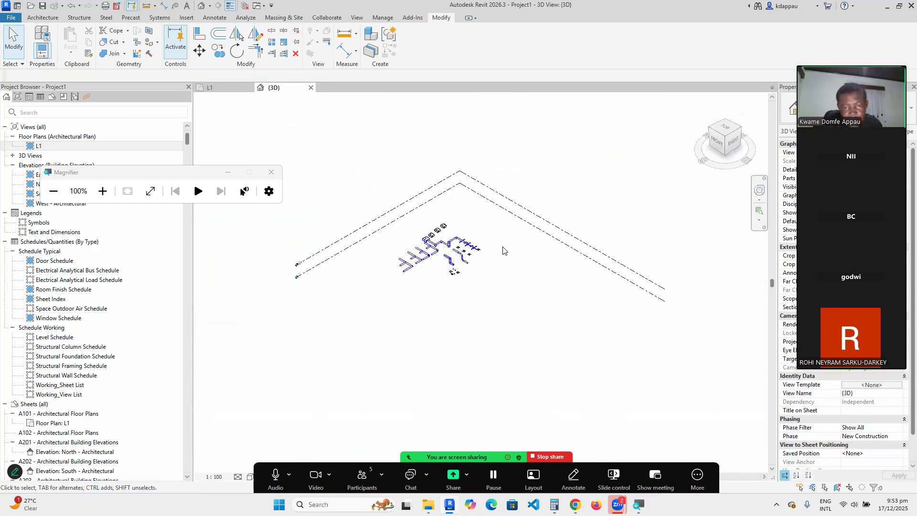
scroll(435, 243, "up", 10)
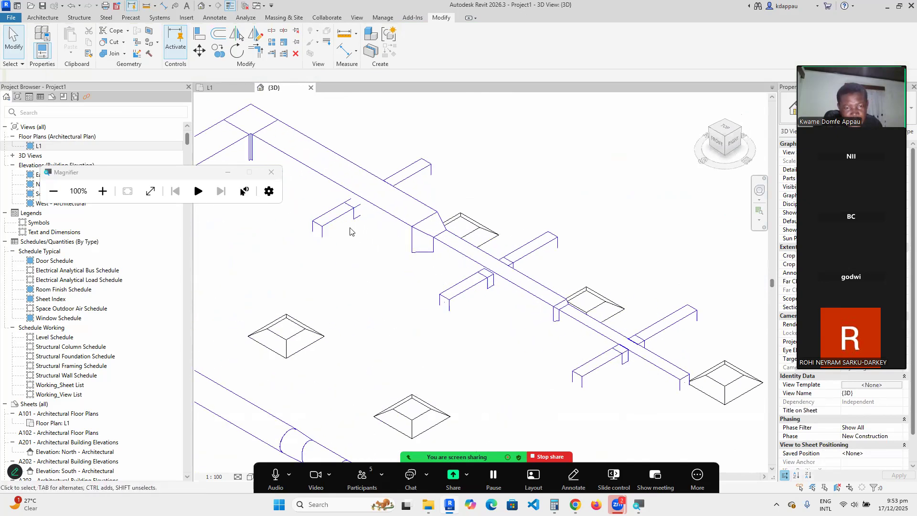
scroll(488, 220, "down", 4)
scroll(444, 258, "up", 5)
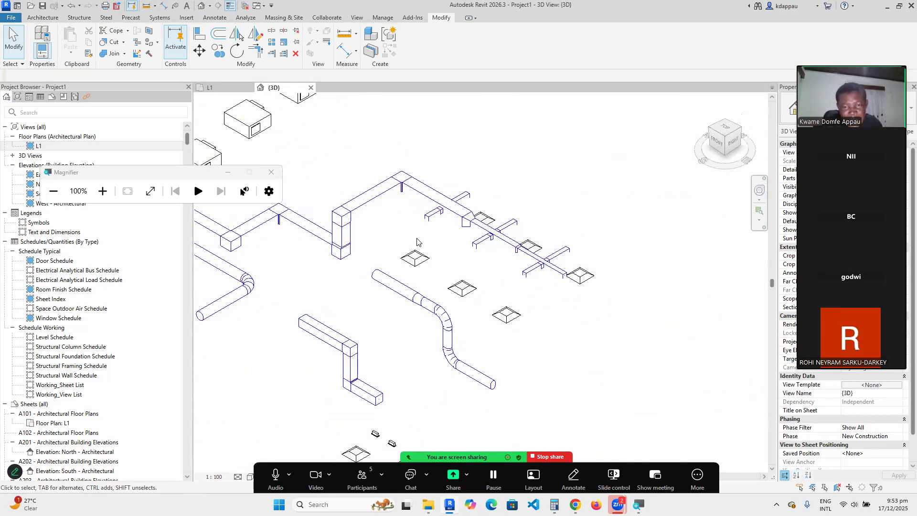
scroll(449, 214, "up", 2)
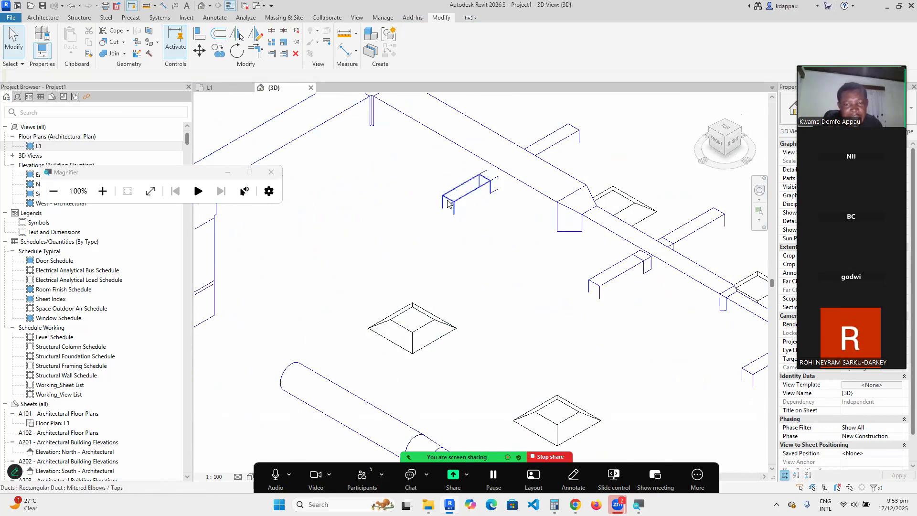
left_click(448, 204)
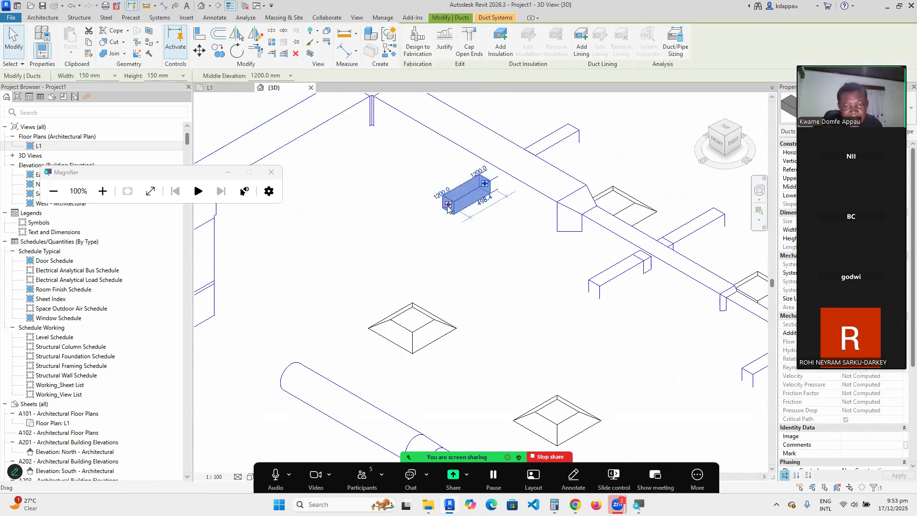
right_click(448, 207)
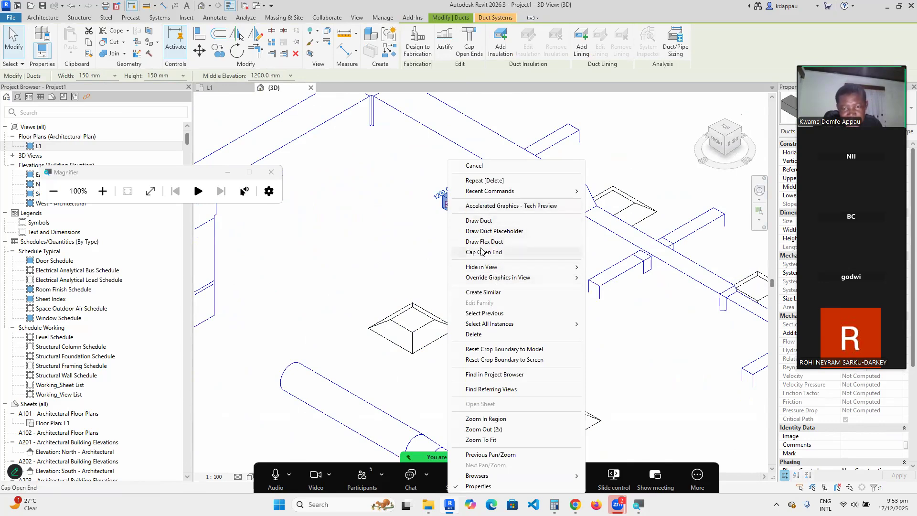
Draw flex ducts from the first branch duct ends down onto their return diffusers.
left_click(493, 242)
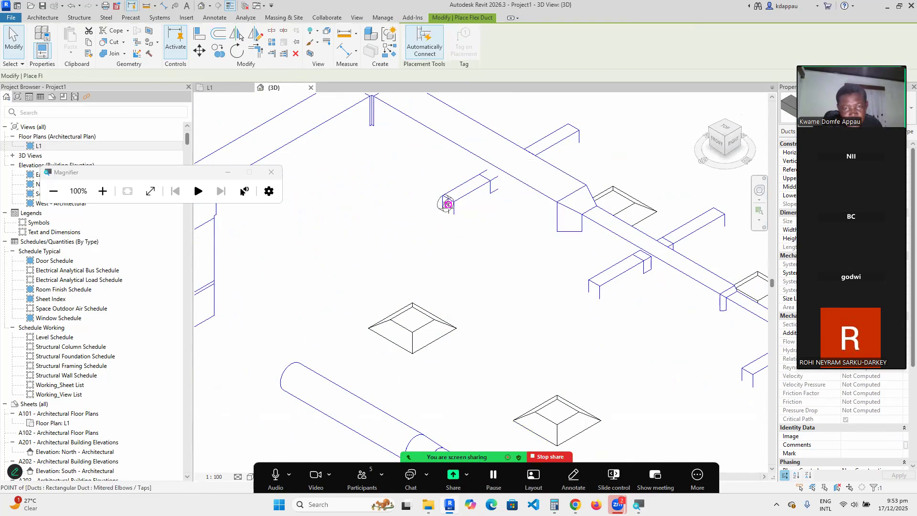
scroll(406, 316, "up", 2)
scroll(404, 316, "up", 1)
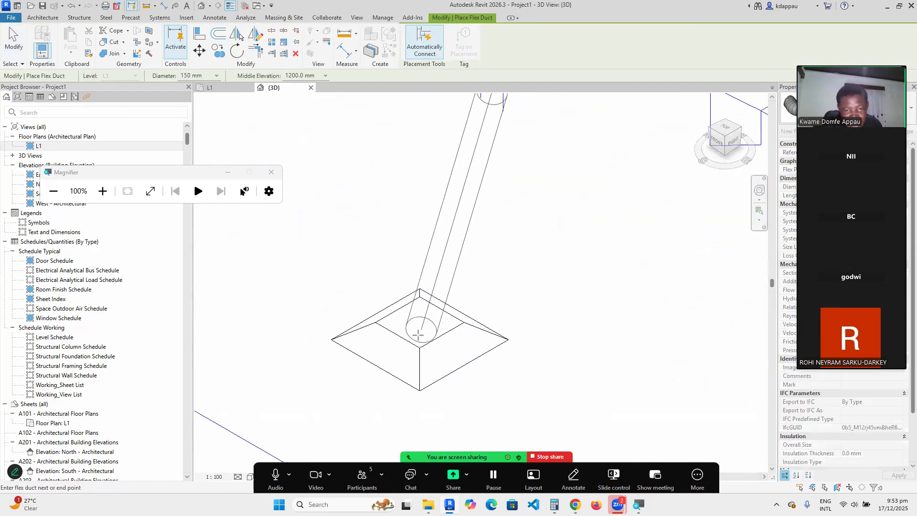
scroll(407, 331, "down", 2)
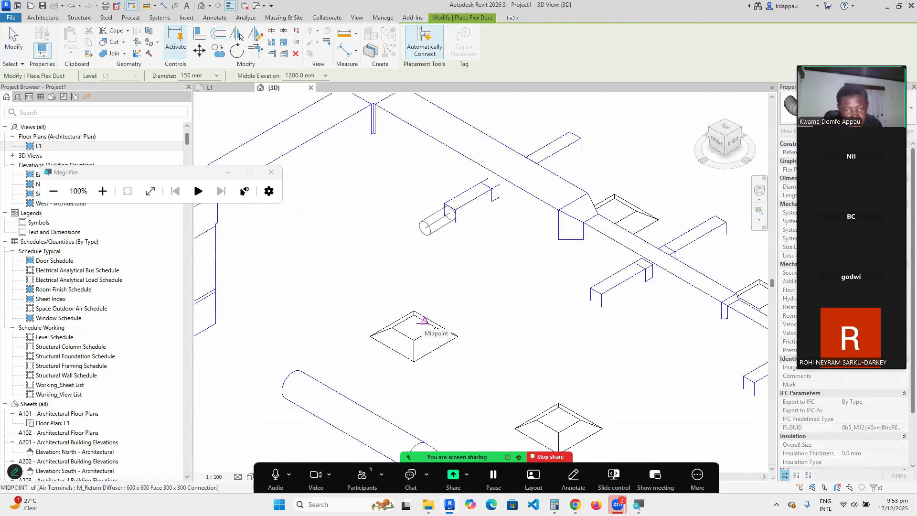
left_click(424, 319)
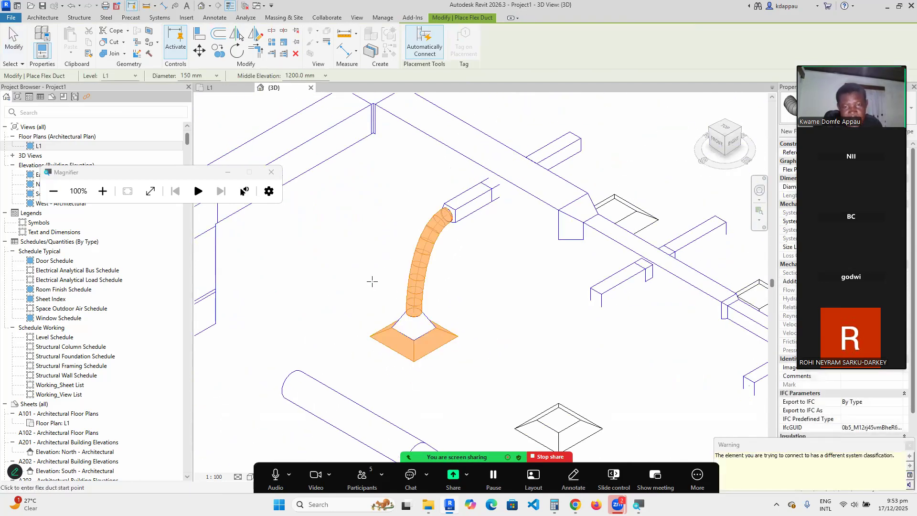
scroll(406, 272, "down", 2)
scroll(487, 301, "up", 2)
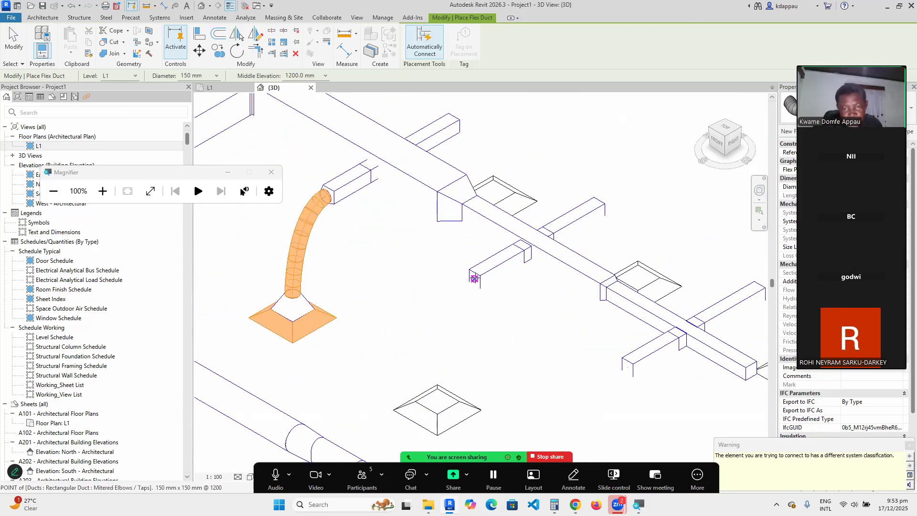
scroll(444, 296, "down", 3)
scroll(437, 335, "up", 5)
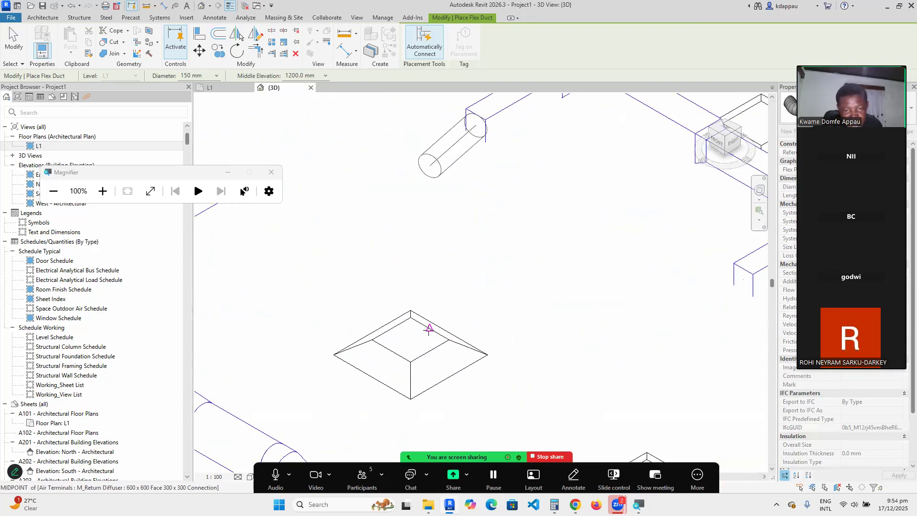
left_click(429, 330)
scroll(357, 317, "down", 4)
scroll(457, 327, "up", 2)
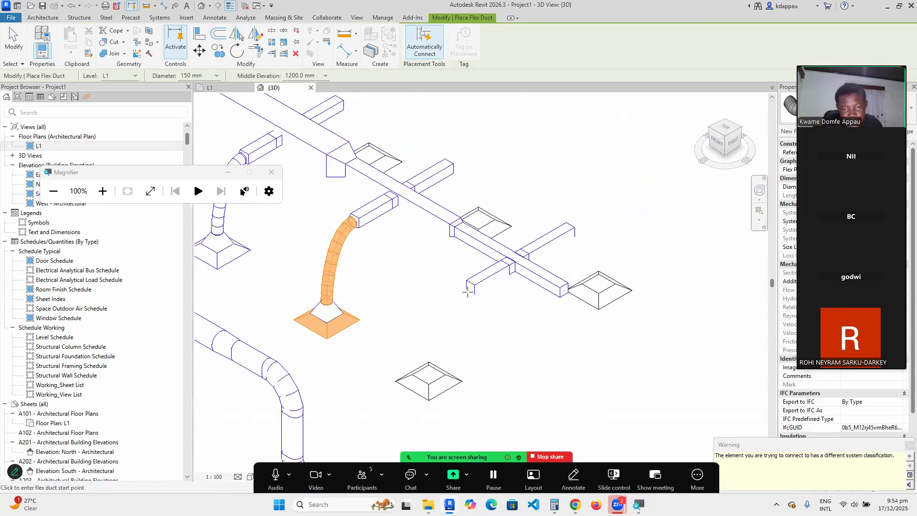
left_click(470, 287)
scroll(431, 359, "up", 2)
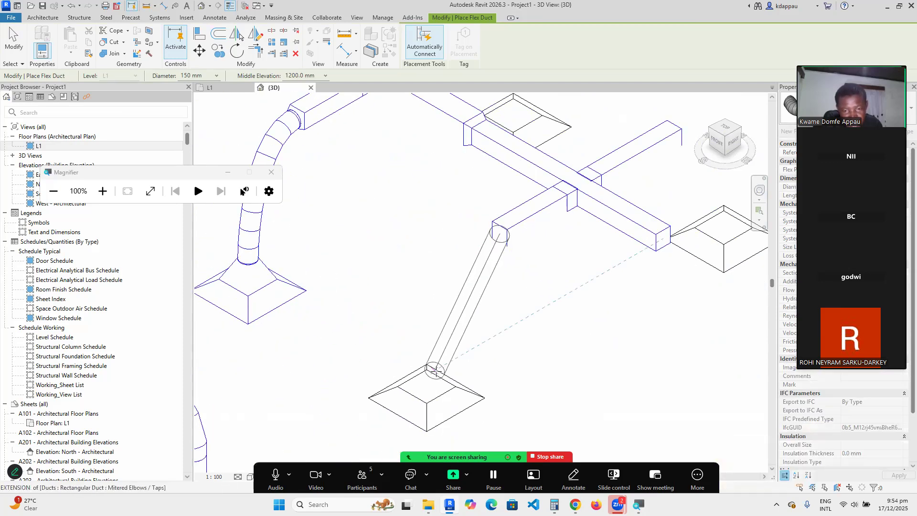
scroll(442, 380, "up", 2)
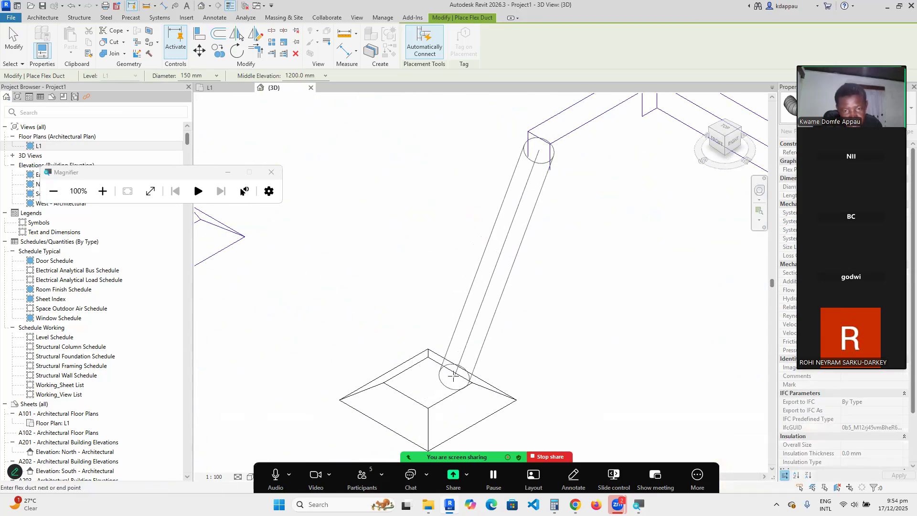
left_click(447, 367)
scroll(362, 306, "down", 1)
scroll(366, 306, "down", 1)
scroll(397, 320, "up", 1)
scroll(409, 358, "up", 1)
left_click(401, 334)
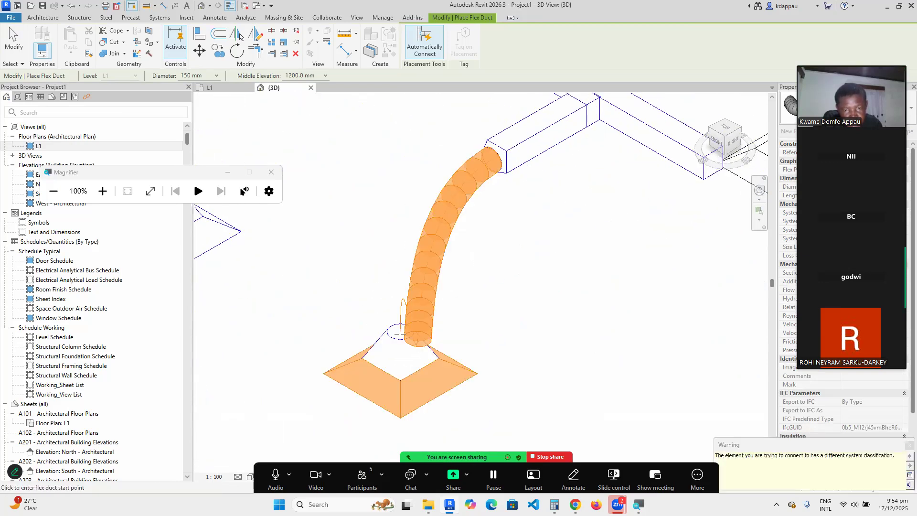
scroll(348, 315, "down", 2)
scroll(543, 172, "up", 2)
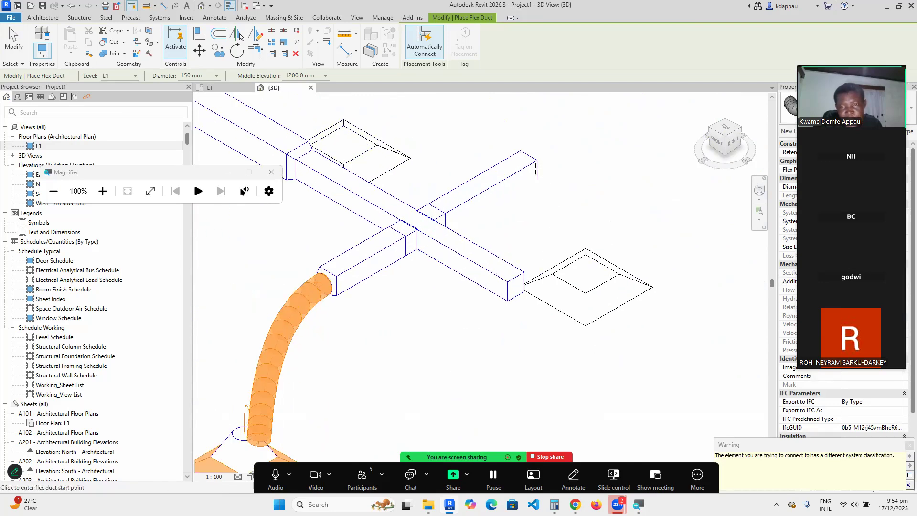
Connect the upper branch duct ends to the remaining diffusers with flex ducts, then stop drawing.
left_click(529, 165)
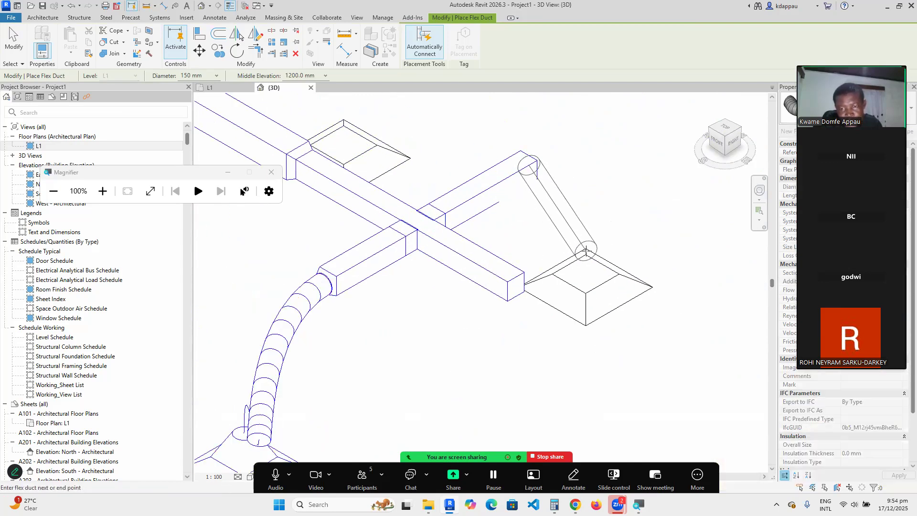
scroll(592, 286, "down", 2)
scroll(591, 276, "up", 2)
scroll(580, 267, "down", 2)
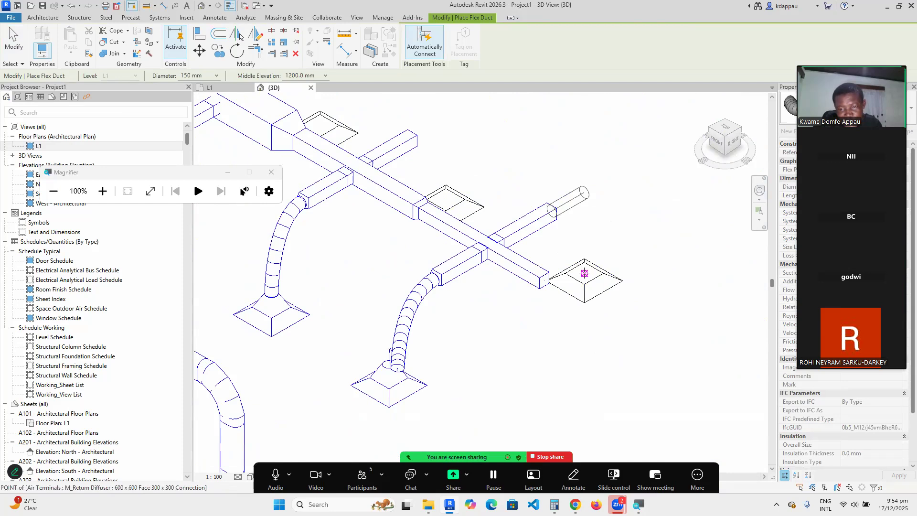
left_click(585, 274)
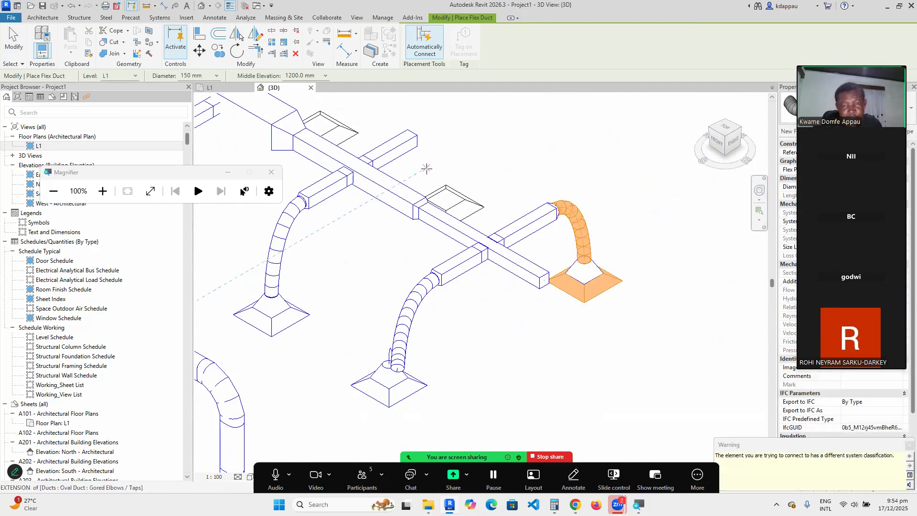
scroll(424, 166, "up", 2)
left_click(415, 143)
left_click(461, 218)
scroll(468, 215, "down", 2)
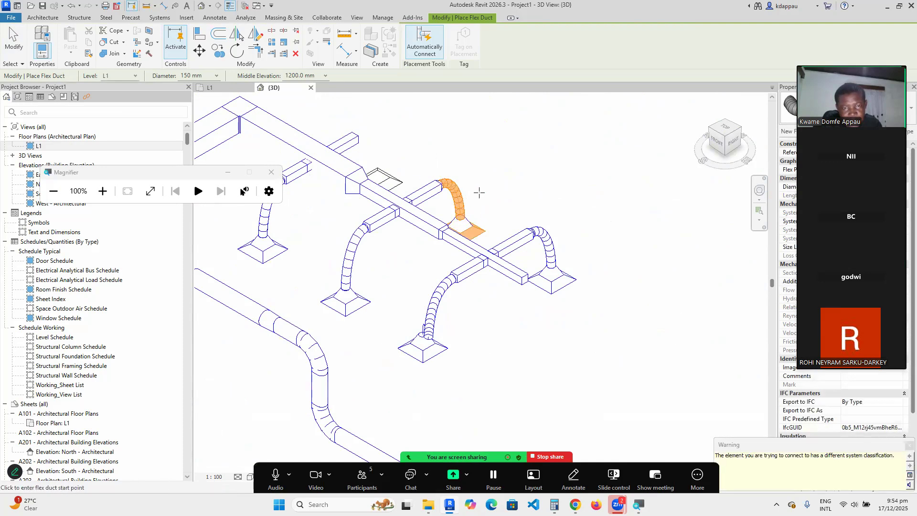
left_click(355, 138)
right_click(371, 132)
left_click(373, 133)
scroll(371, 132, "up", 2)
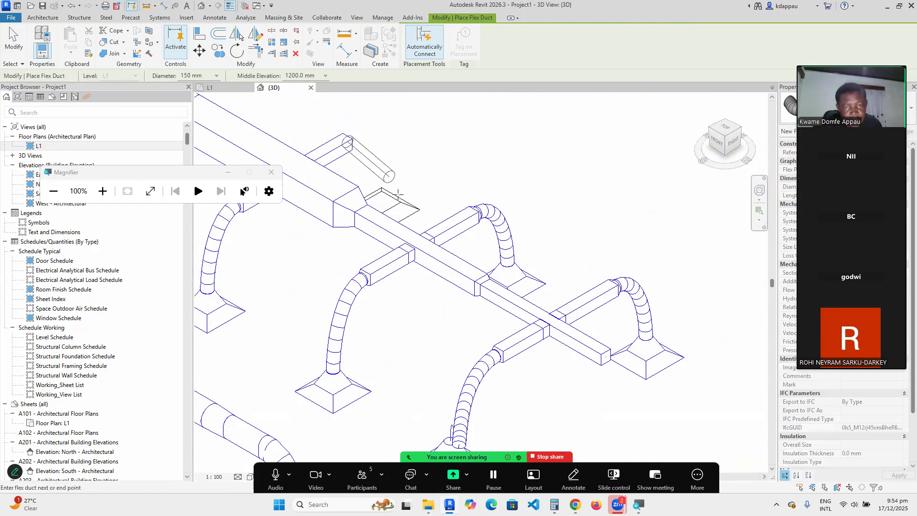
left_click(382, 202)
right_click(443, 146)
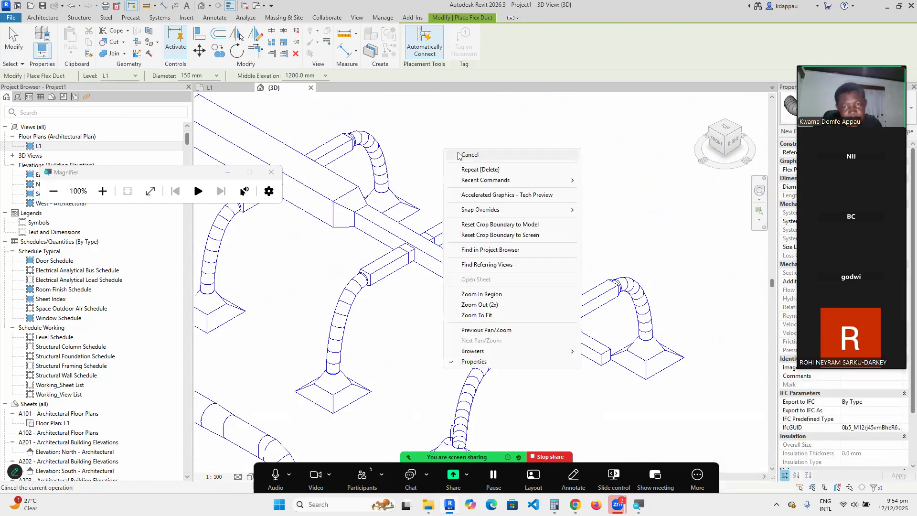
left_click(470, 158)
scroll(541, 191, "down", 4)
right_click(503, 157)
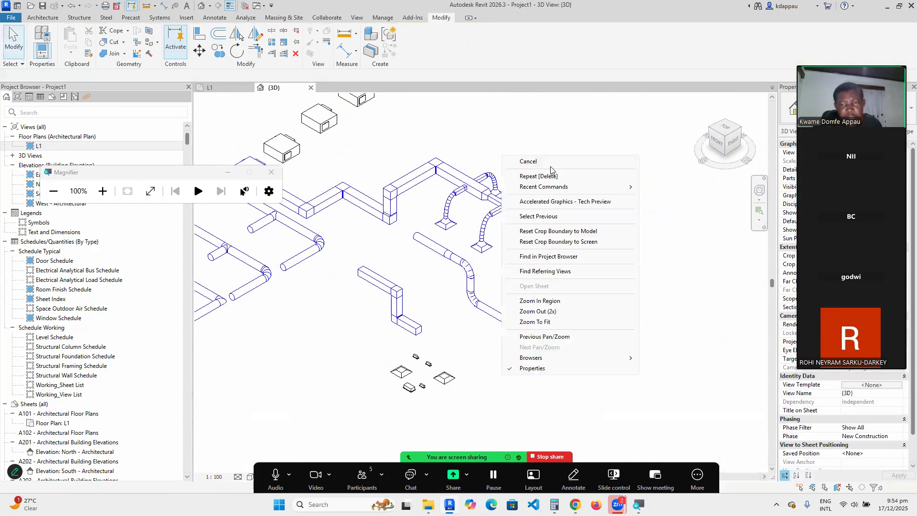
left_click(538, 311)
scroll(329, 233, "up", 5)
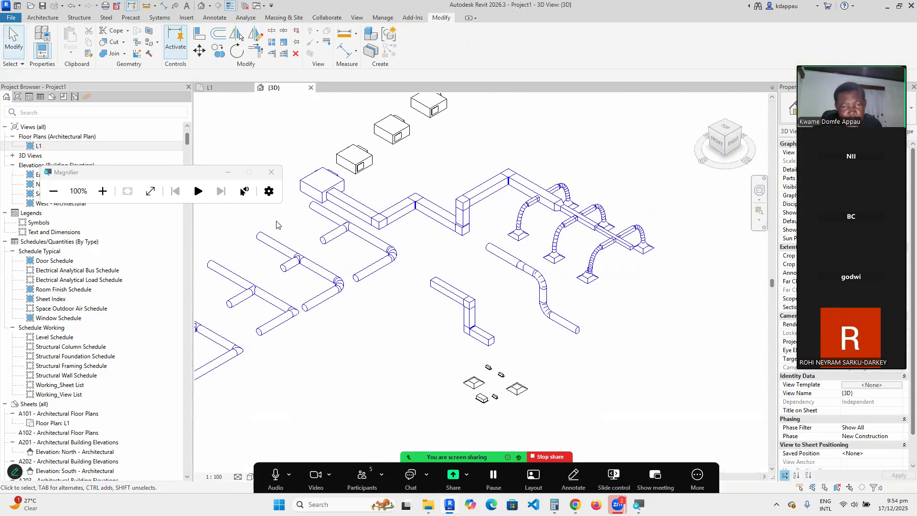
scroll(460, 222, "down", 3)
scroll(375, 218, "up", 3)
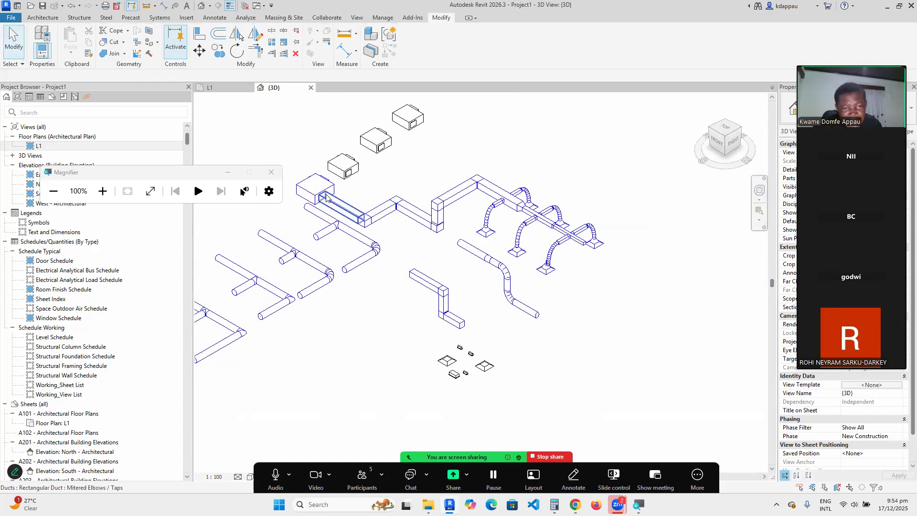
scroll(328, 197, "down", 2)
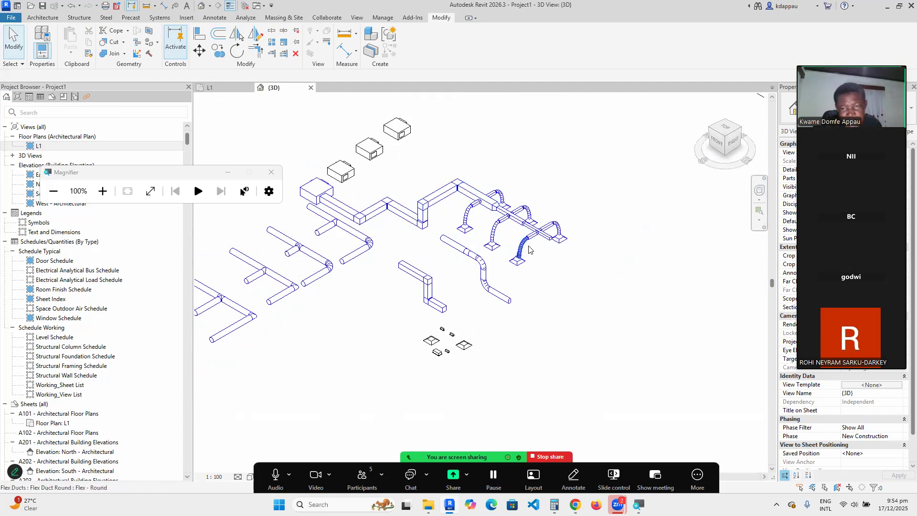
scroll(529, 249, "up", 5)
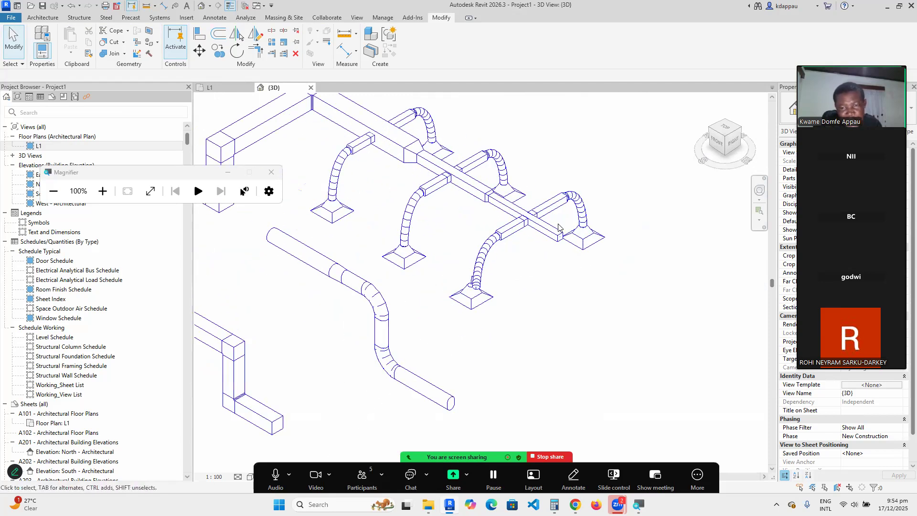
scroll(547, 235, "up", 3)
left_click(542, 238)
left_click_drag(576, 254, 510, 217)
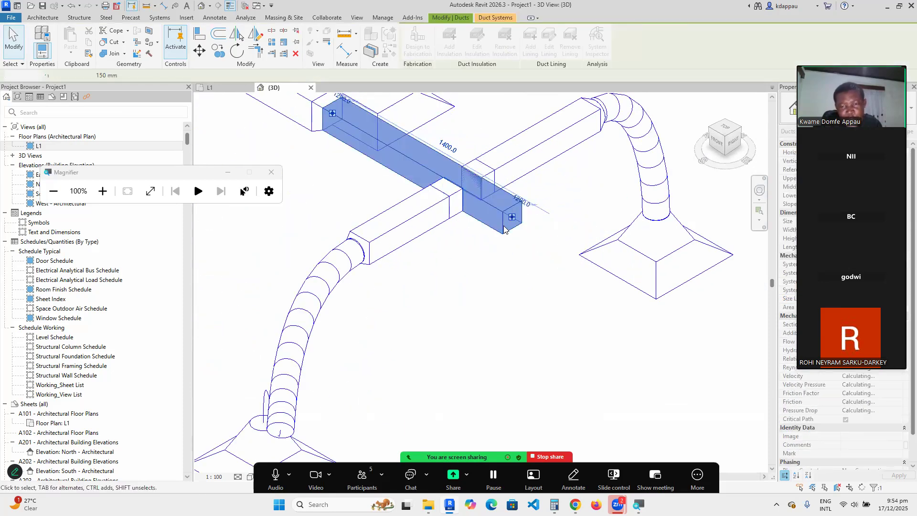
left_click(500, 253)
scroll(507, 222, "up", 2)
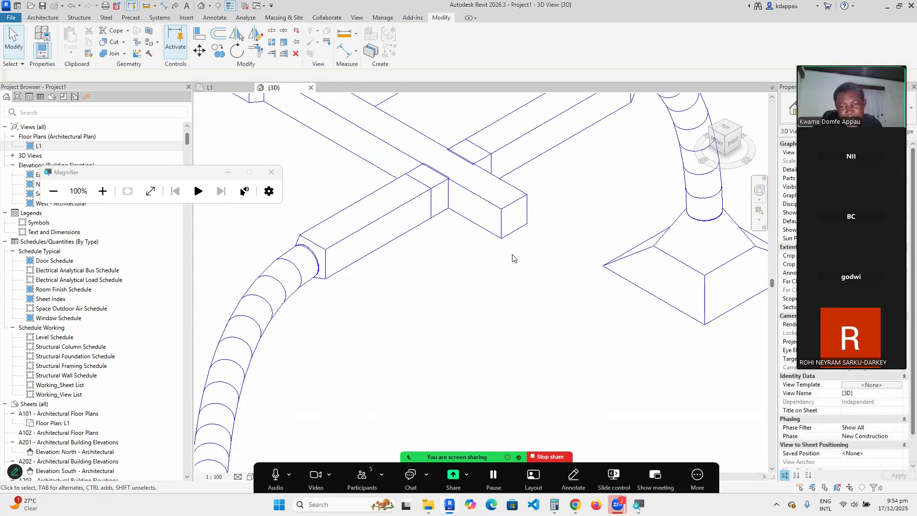
left_click(493, 211)
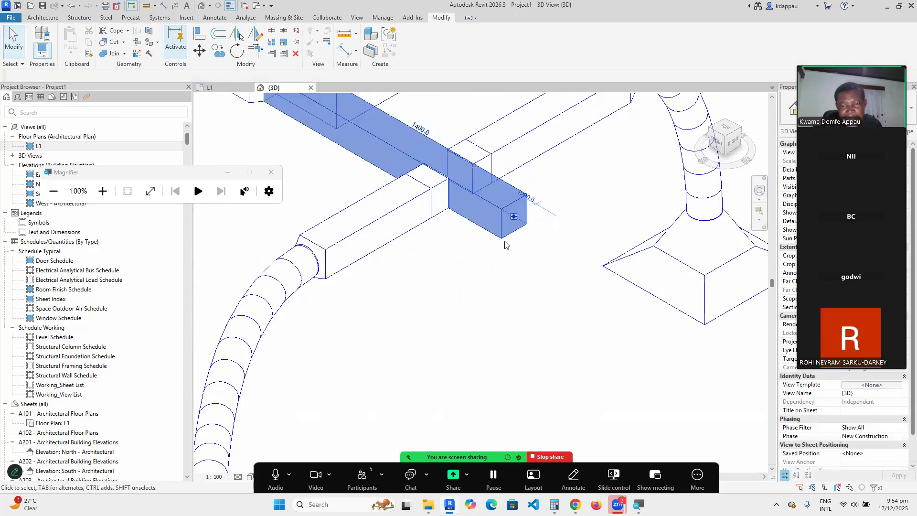
right_click(513, 217)
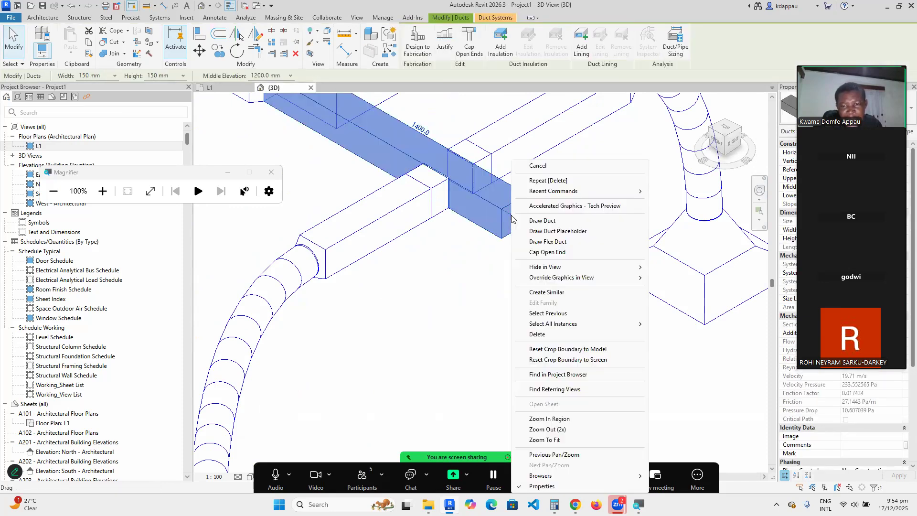
left_click(557, 255)
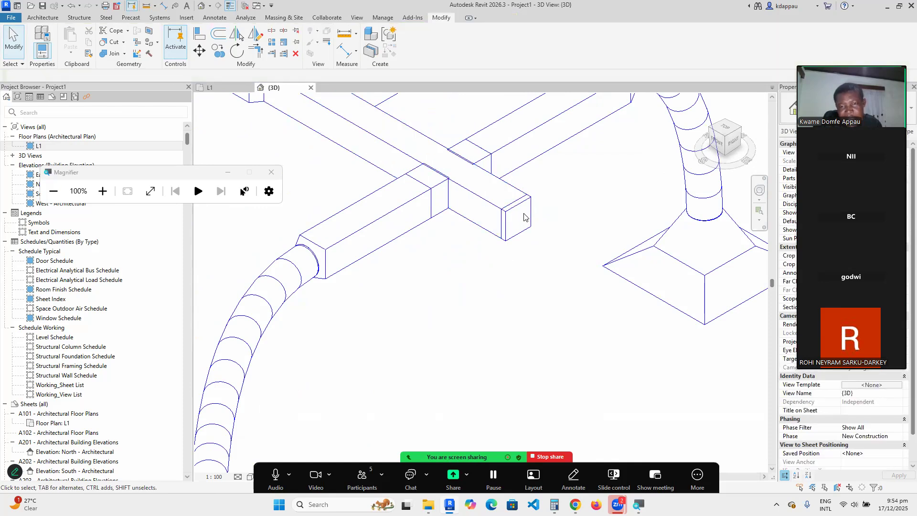
scroll(524, 220, "down", 3)
scroll(524, 221, "down", 5)
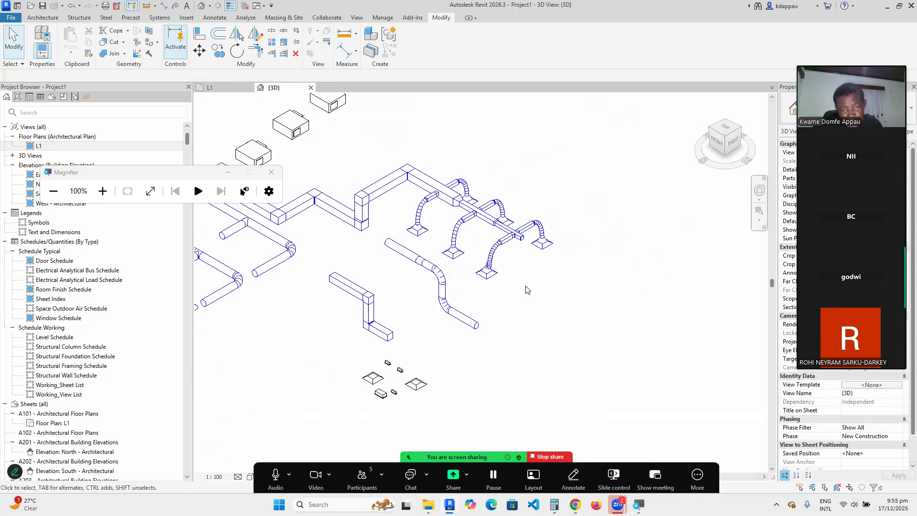
scroll(536, 290, "down", 2)
scroll(365, 227, "up", 2)
scroll(374, 246, "up", 2)
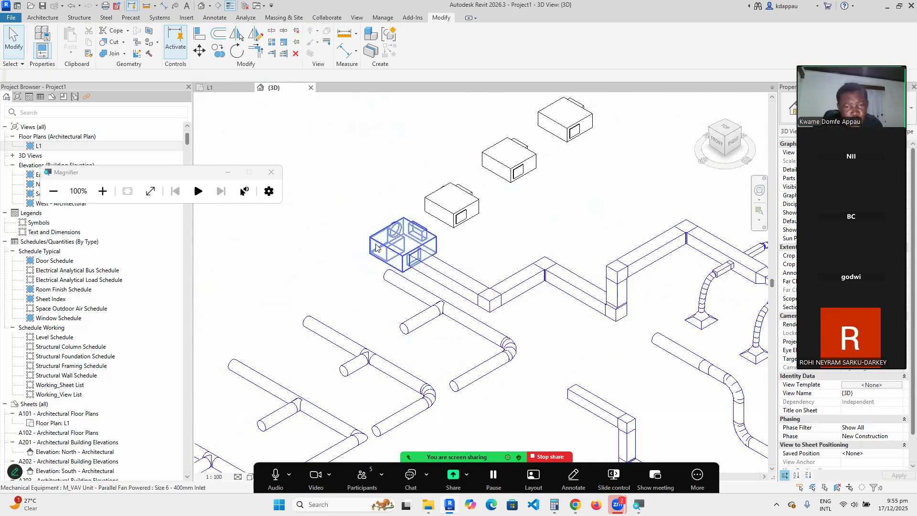
left_click(406, 243)
scroll(528, 229, "down", 2)
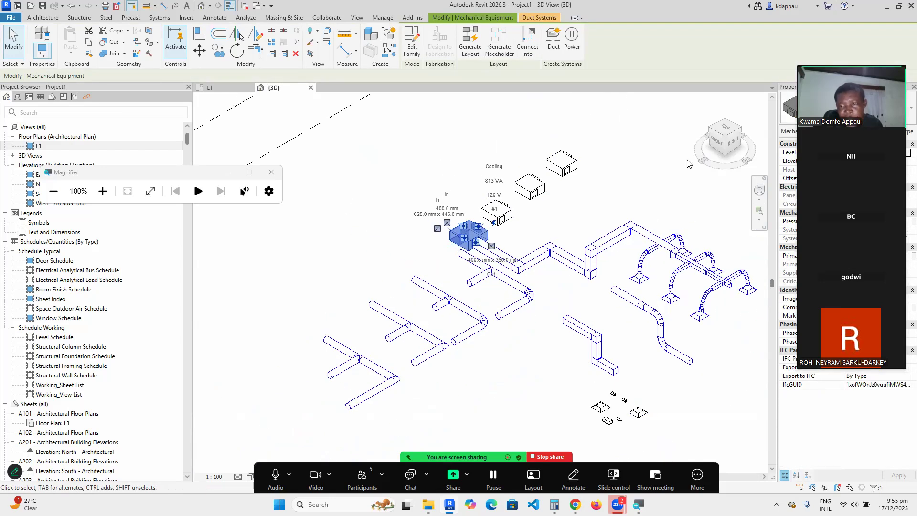
left_click(712, 134)
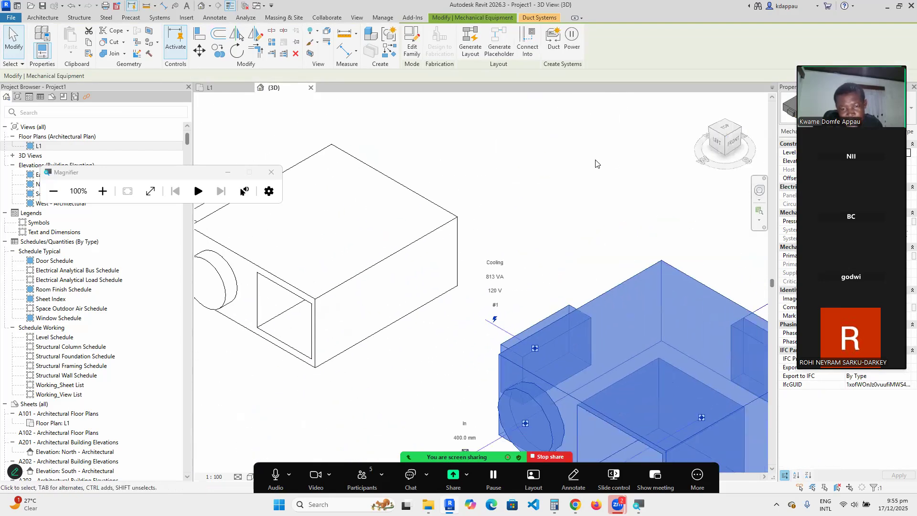
left_click(463, 287)
scroll(601, 200, "up", 2)
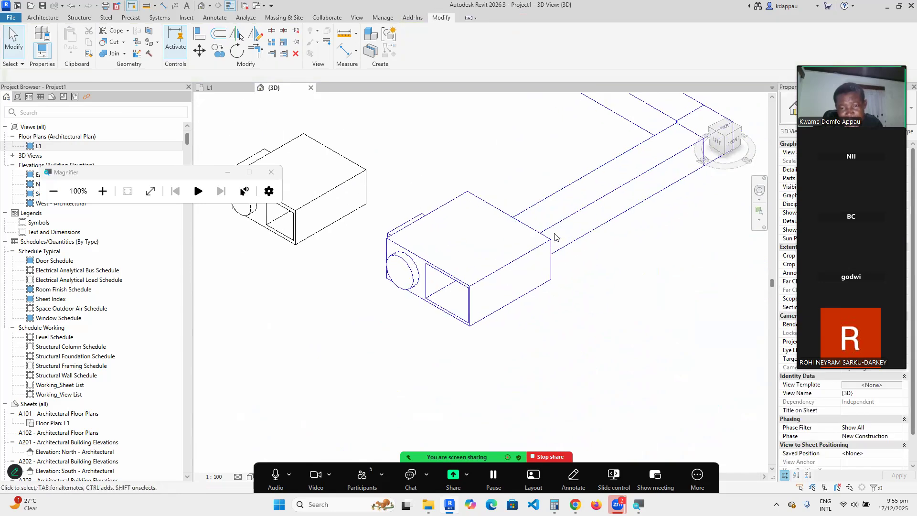
left_click(521, 266)
scroll(553, 234, "up", 2)
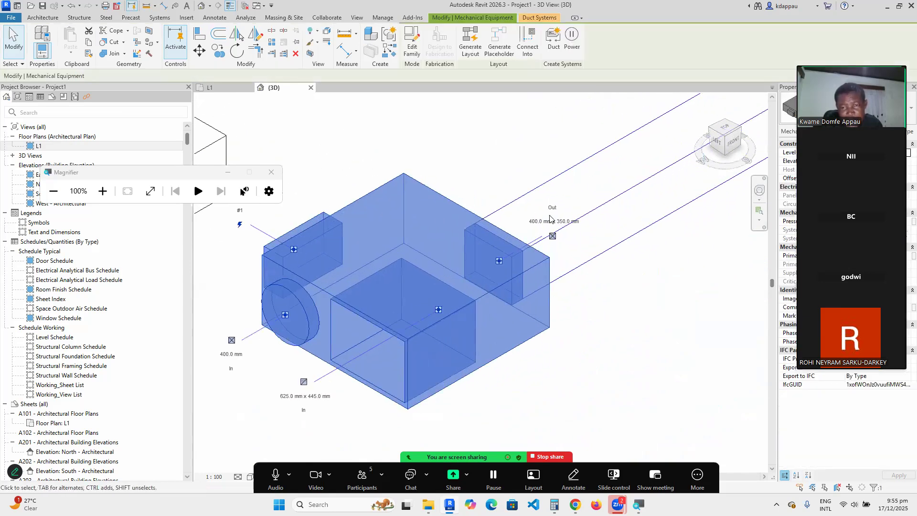
scroll(549, 230, "down", 3)
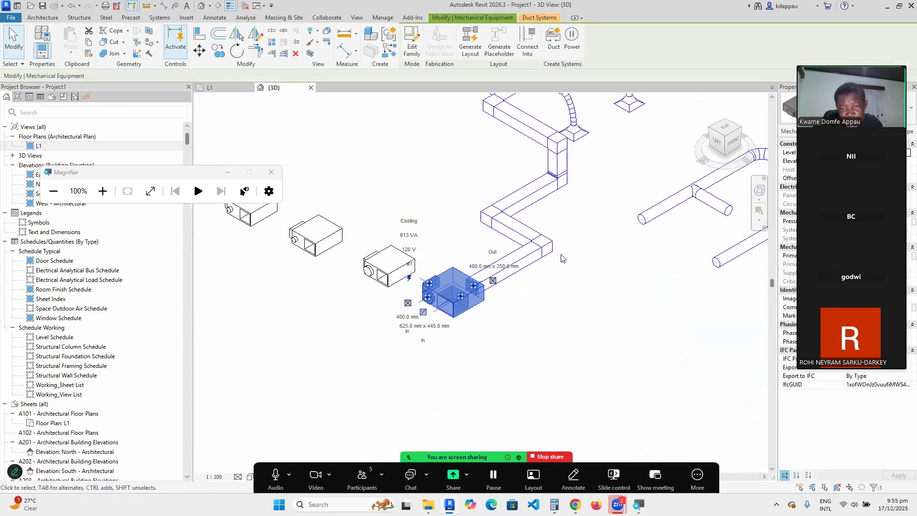
scroll(406, 333, "up", 3)
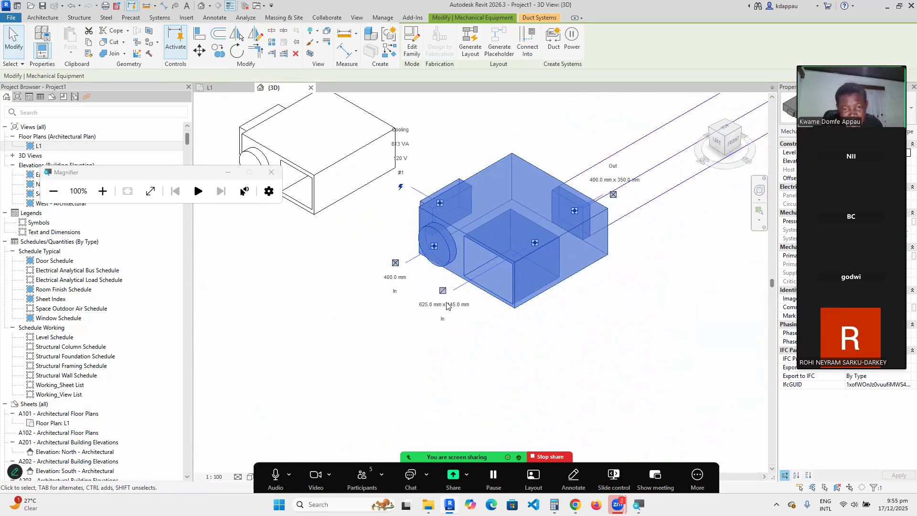
scroll(447, 333, "up", 1)
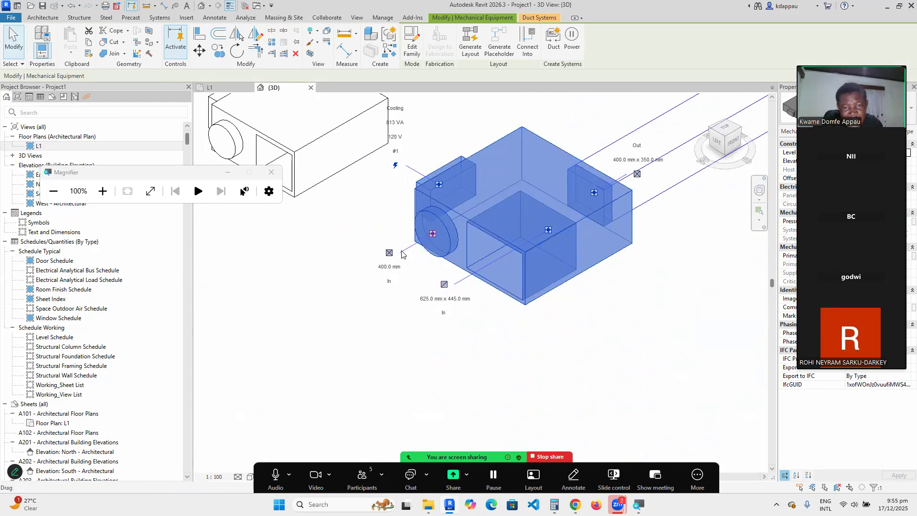
scroll(426, 258, "down", 2)
scroll(422, 256, "up", 2)
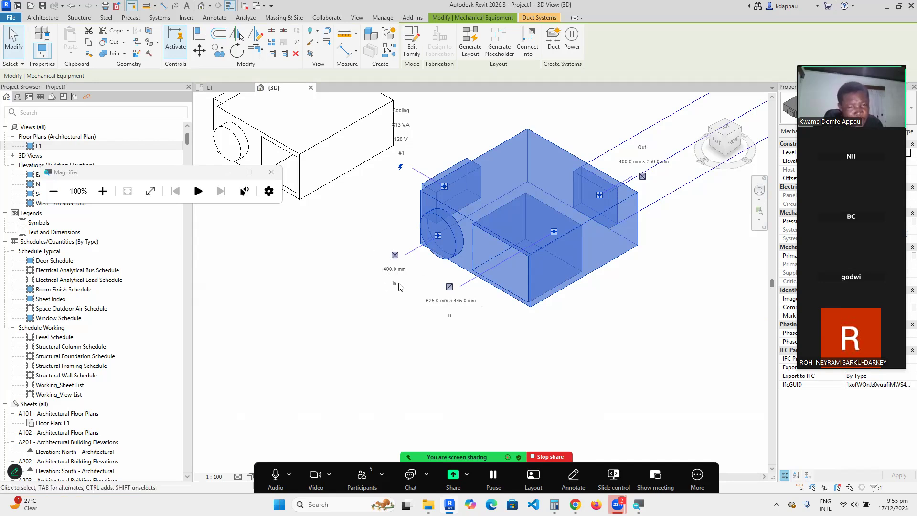
Draw a 400 mm round duct out from the VAV unit's round inlet.
right_click(438, 242)
left_click(468, 184)
scroll(439, 234, "down", 3)
left_click(354, 282)
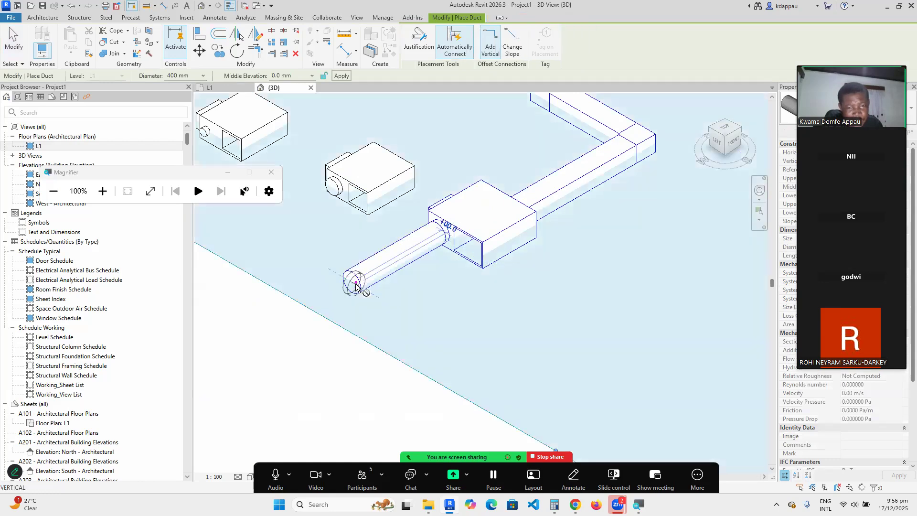
right_click(462, 137)
left_click(487, 141)
right_click(460, 143)
left_click(474, 150)
Draw a 625 x 445 mm rectangular duct from the VAV unit's rectangular inlet.
left_click(478, 257)
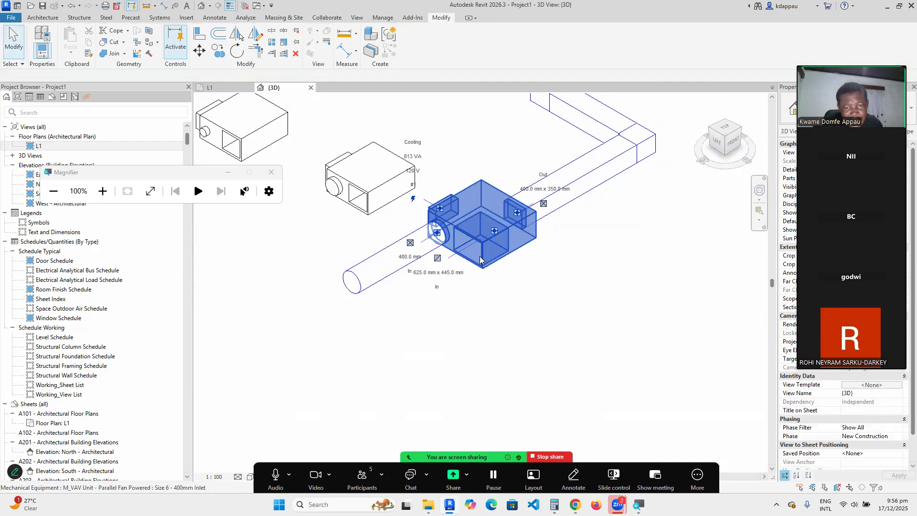
scroll(495, 230, "up", 3)
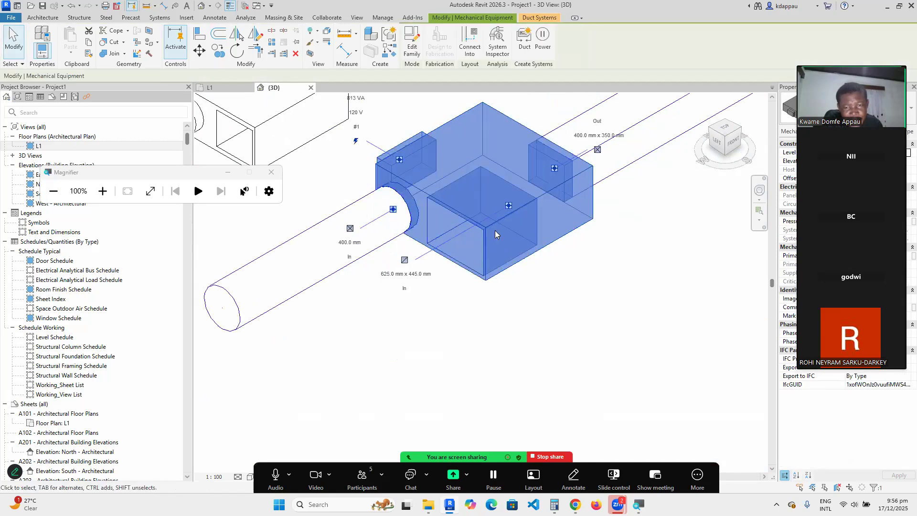
right_click(508, 207)
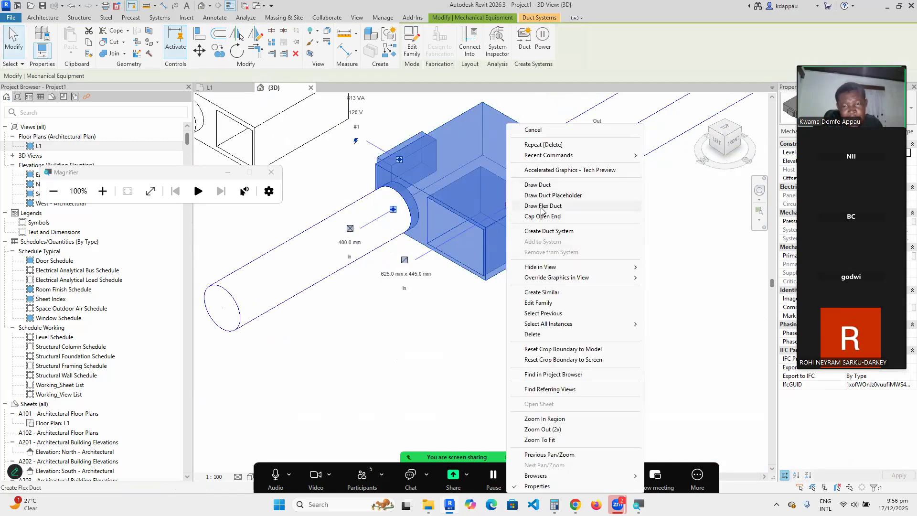
left_click(540, 186)
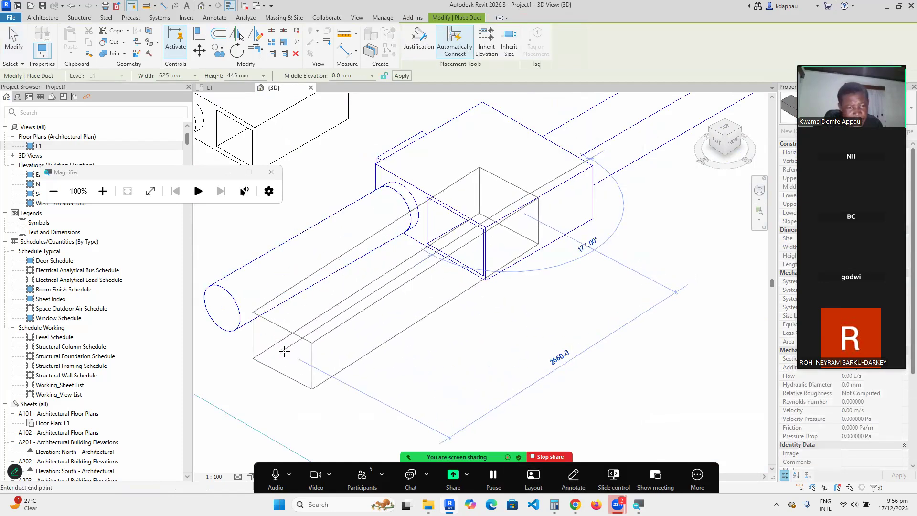
left_click(282, 345)
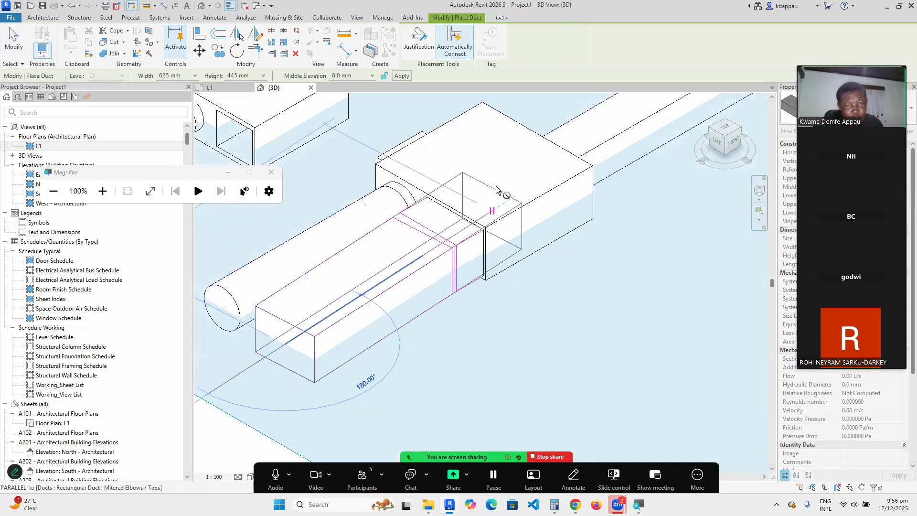
right_click(501, 129)
left_click(527, 135)
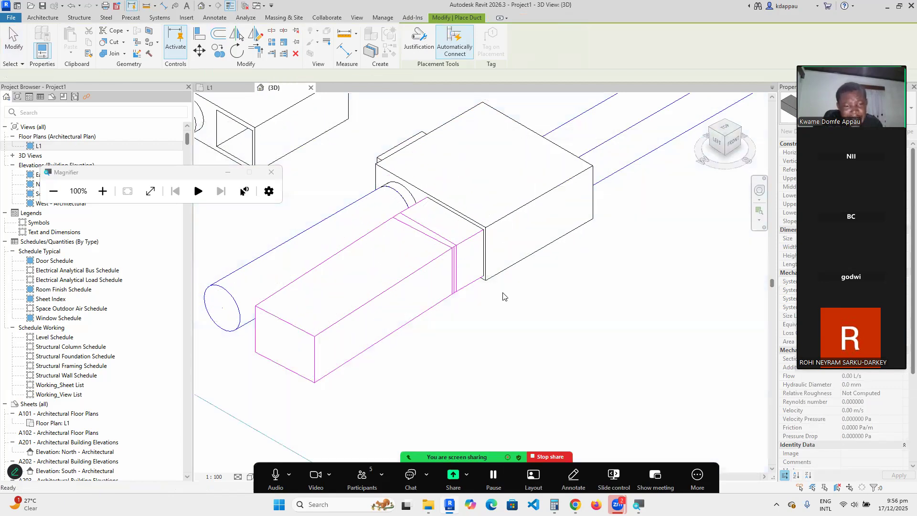
scroll(502, 294, "down", 3)
scroll(458, 293, "up", 2)
right_click(459, 125)
left_click(484, 131)
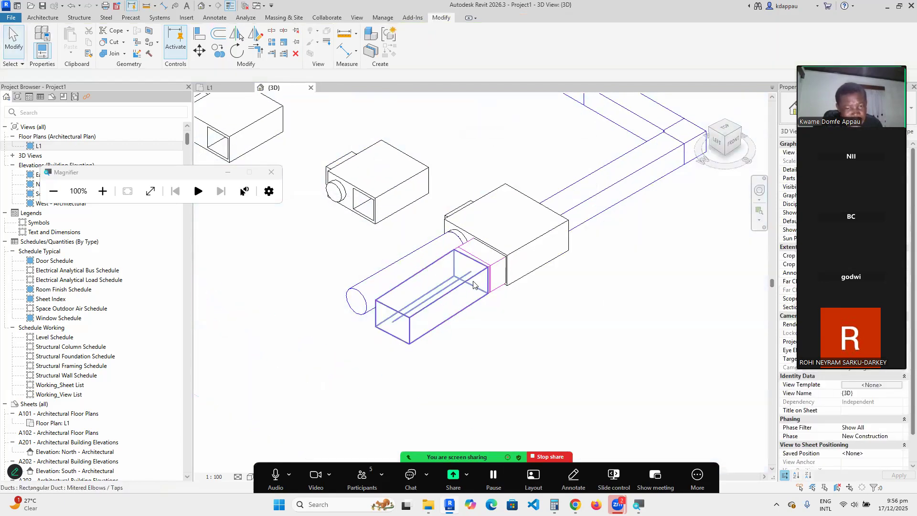
scroll(525, 258, "up", 2)
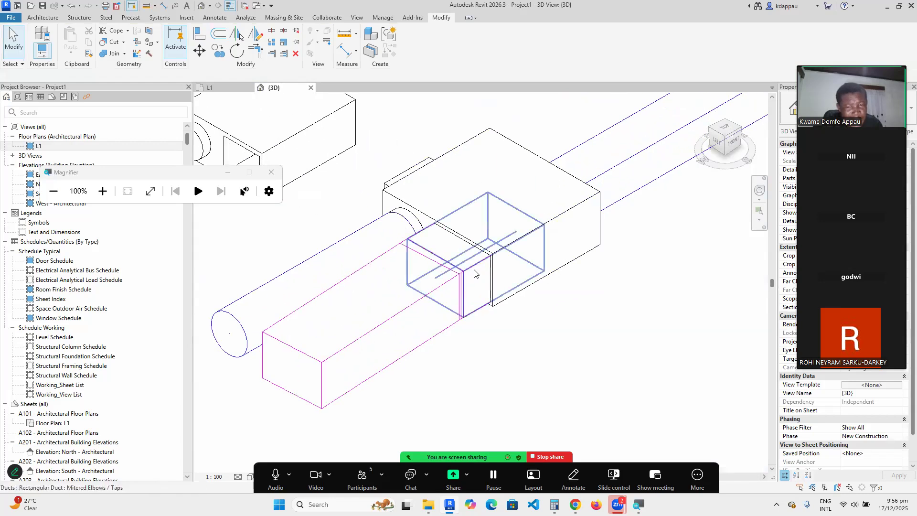
scroll(473, 274, "down", 3)
scroll(405, 300, "down", 2)
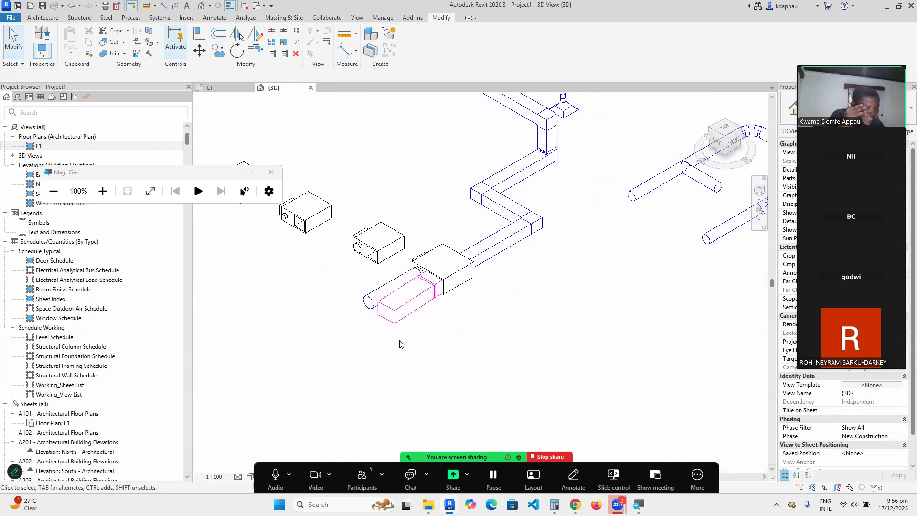
scroll(398, 343, "down", 3)
scroll(449, 314, "up", 5)
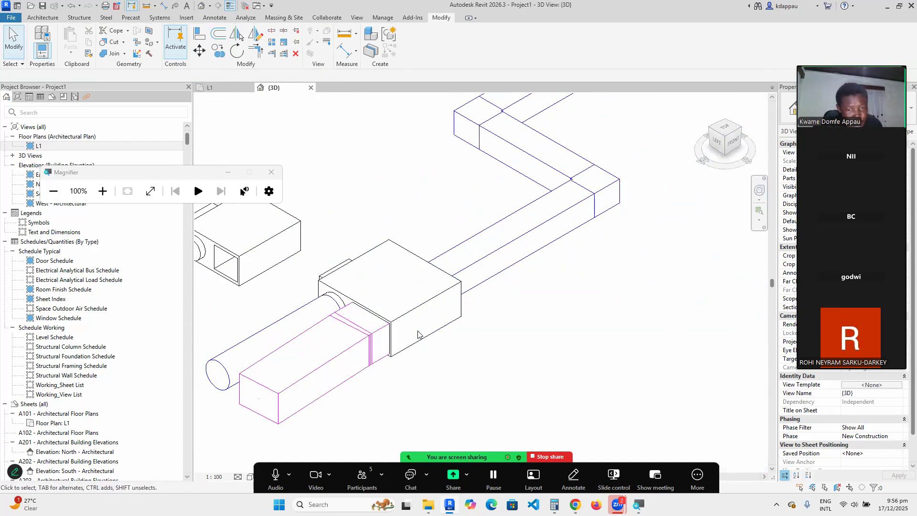
scroll(395, 327, "down", 3)
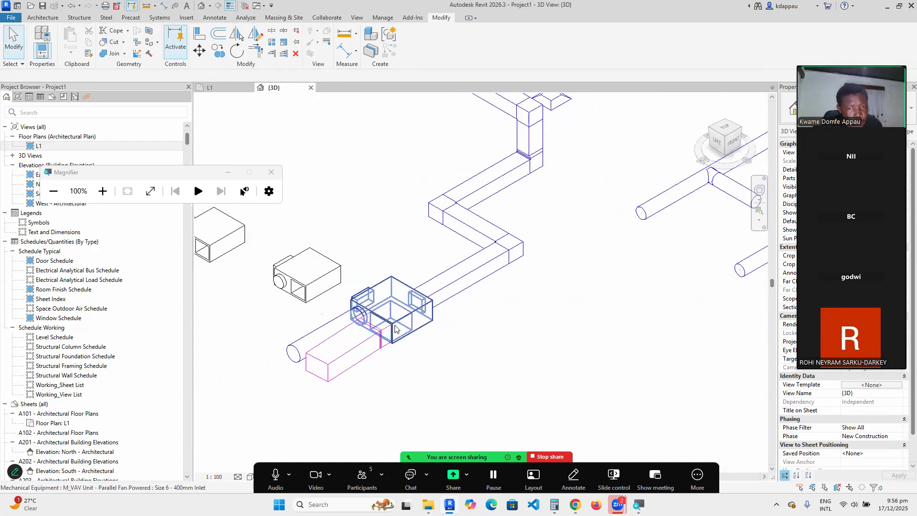
scroll(395, 328, "up", 2)
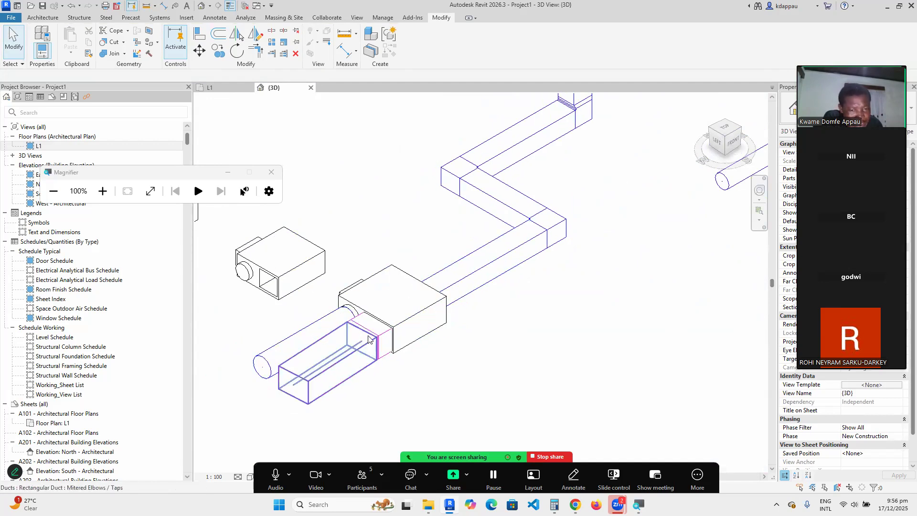
scroll(403, 348, "down", 2)
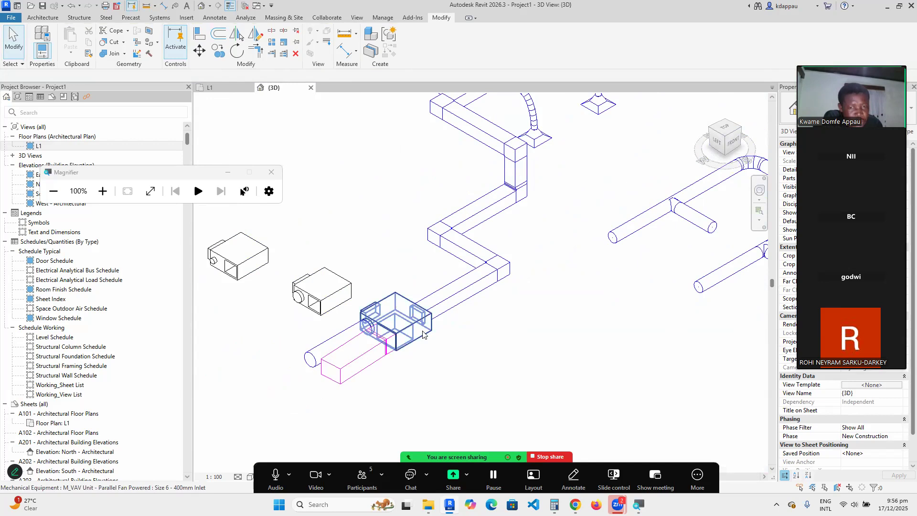
scroll(482, 270, "down", 2)
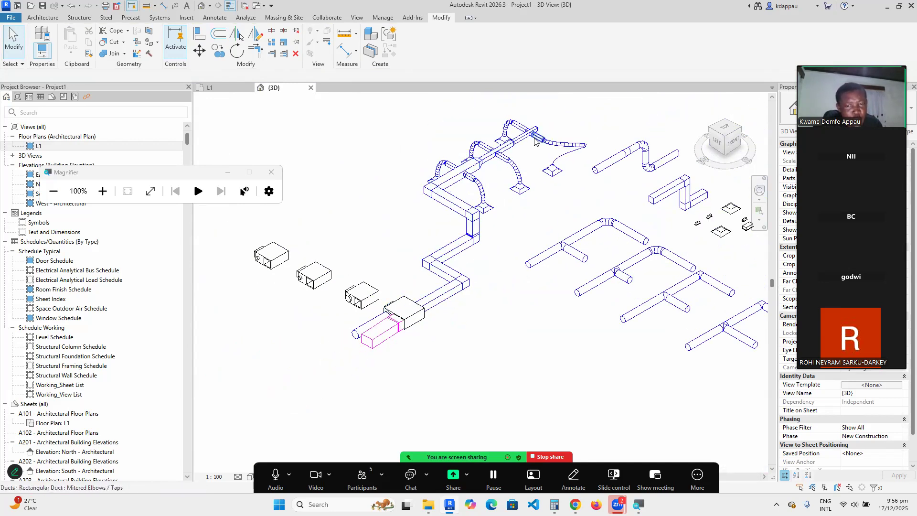
scroll(533, 125, "up", 2)
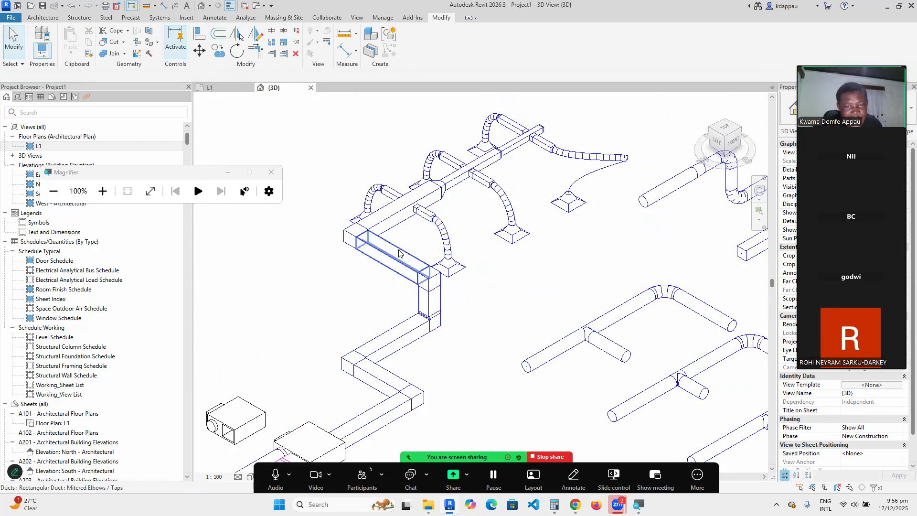
scroll(511, 289, "down", 3)
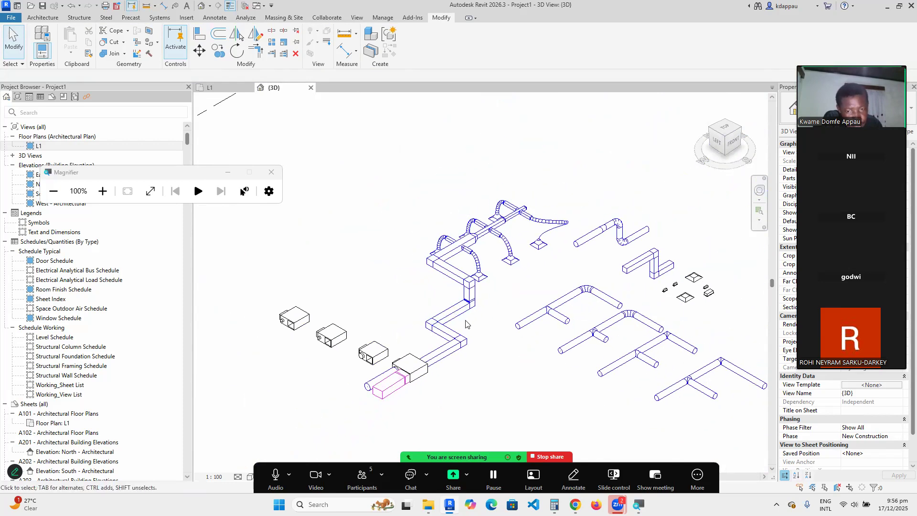
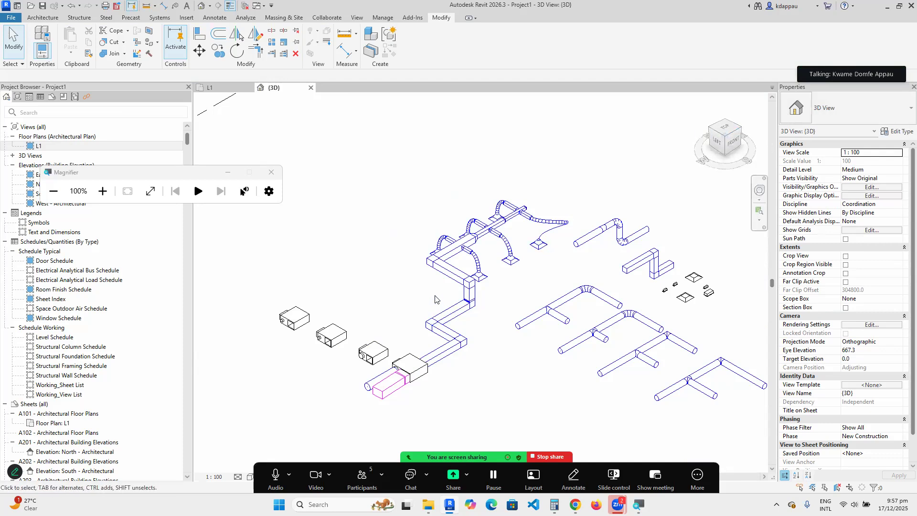
Select the VAV unit to check its properties.
scroll(400, 375, "up", 2)
scroll(401, 375, "up", 1)
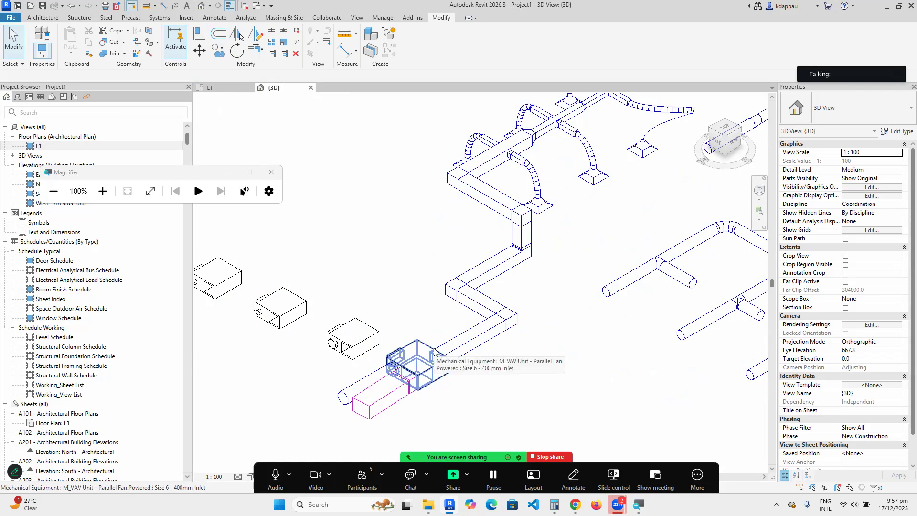
scroll(427, 352, "down", 5)
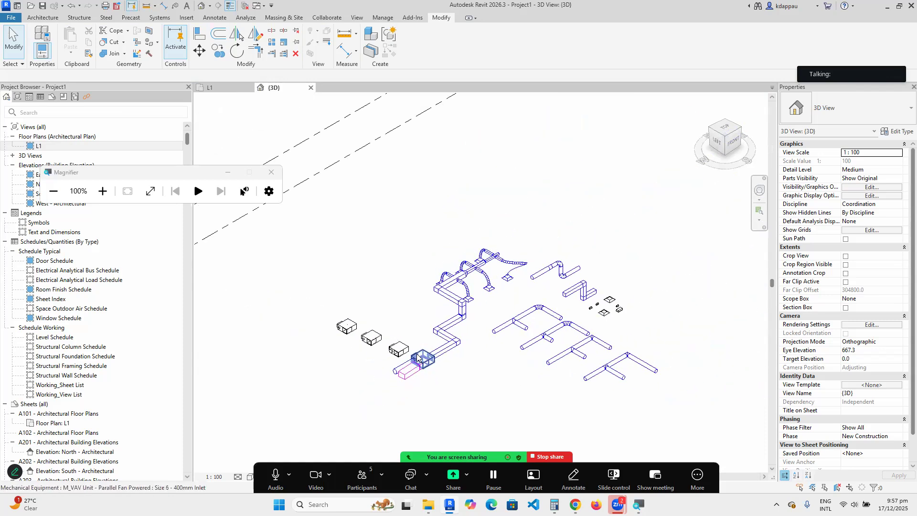
scroll(453, 300, "up", 1)
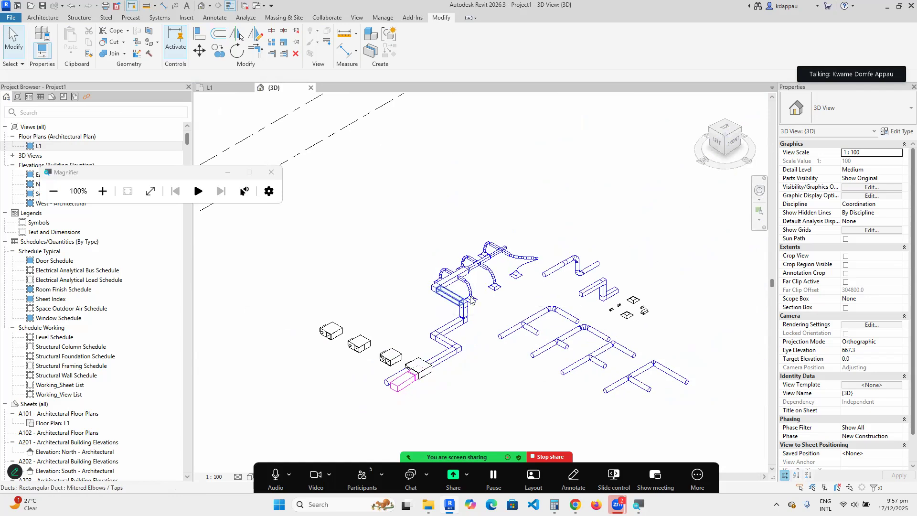
scroll(421, 383, "up", 4)
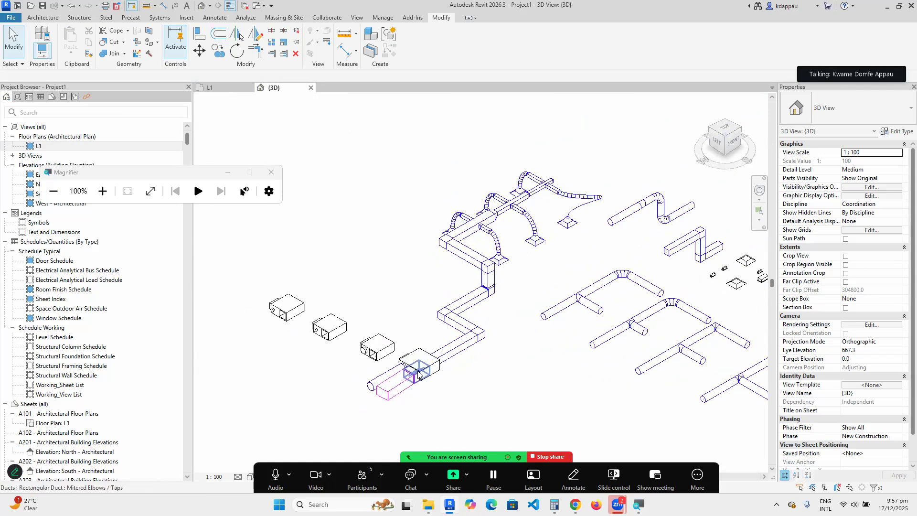
left_click(411, 340)
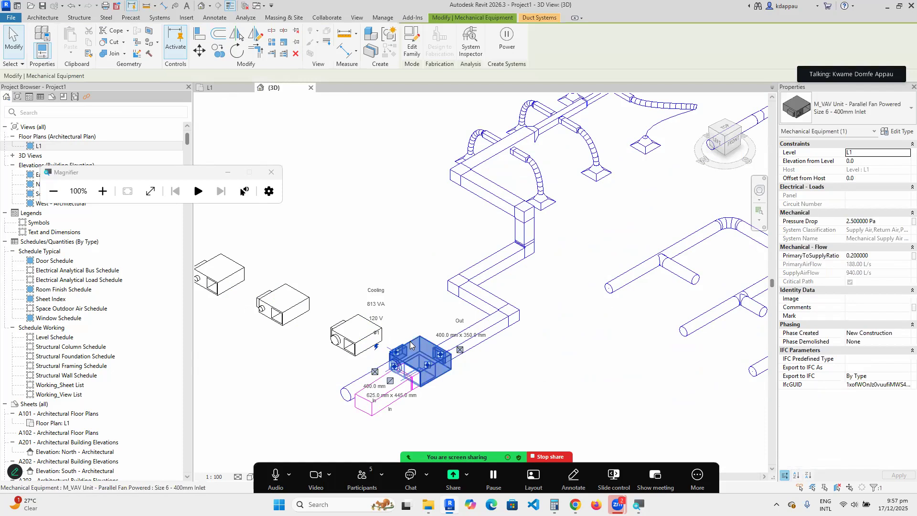
left_click(422, 311)
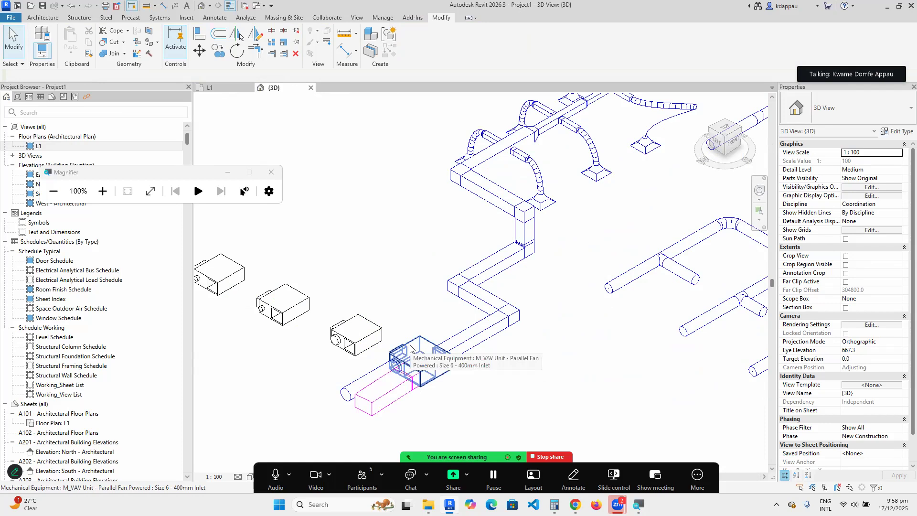
Show the meeting participants list, then hide it again.
scroll(411, 344, "down", 3)
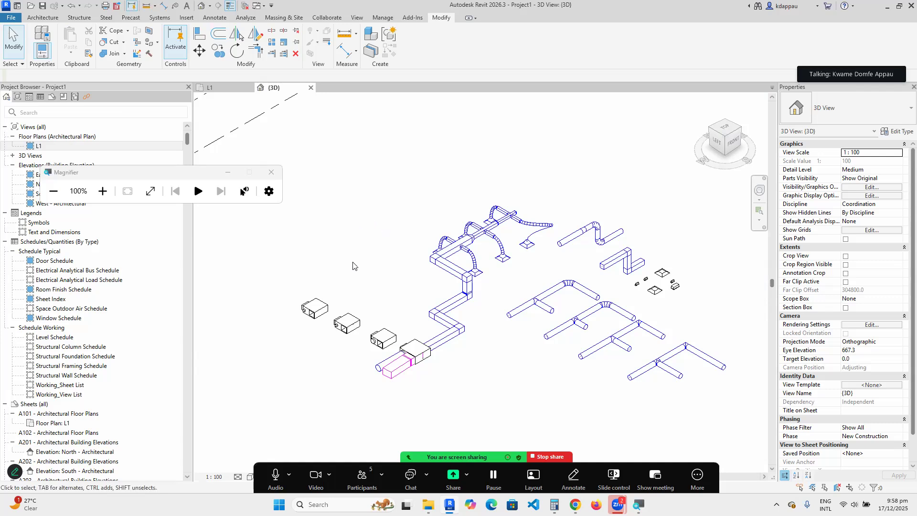
scroll(398, 340, "up", 3)
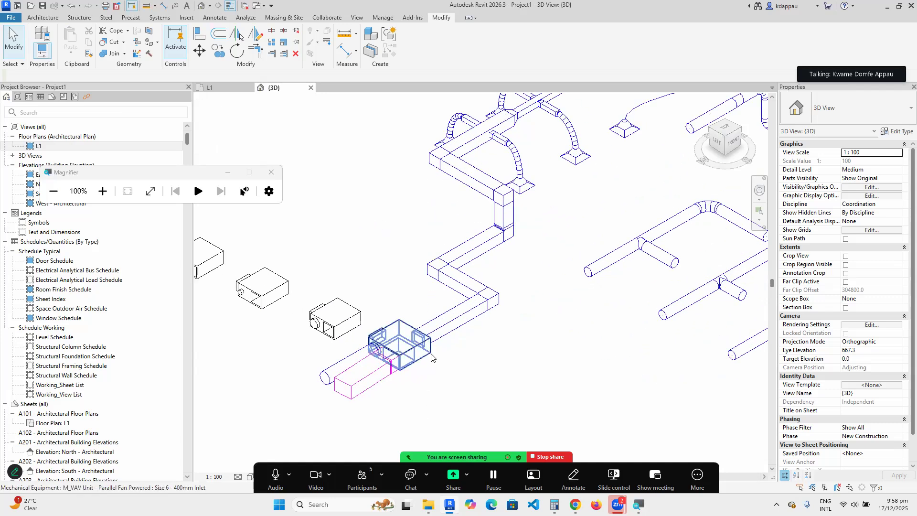
scroll(436, 352, "down", 2)
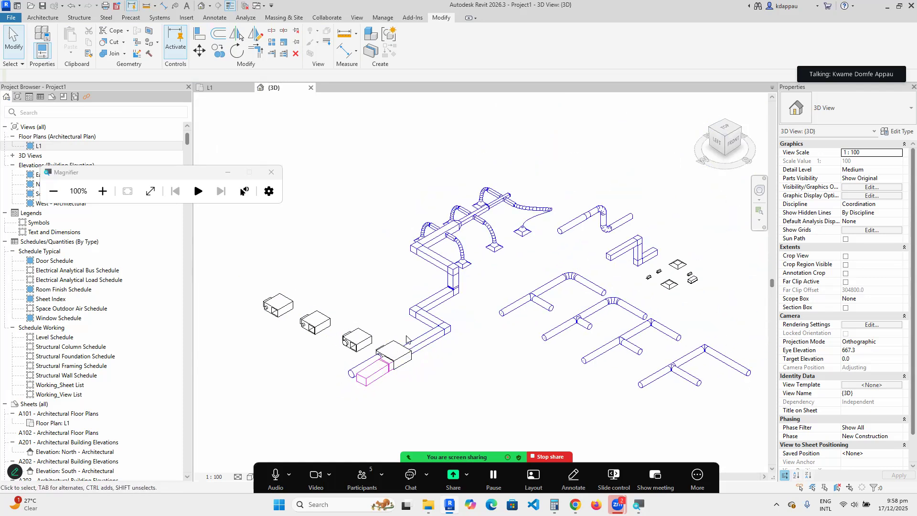
scroll(432, 337, "down", 2)
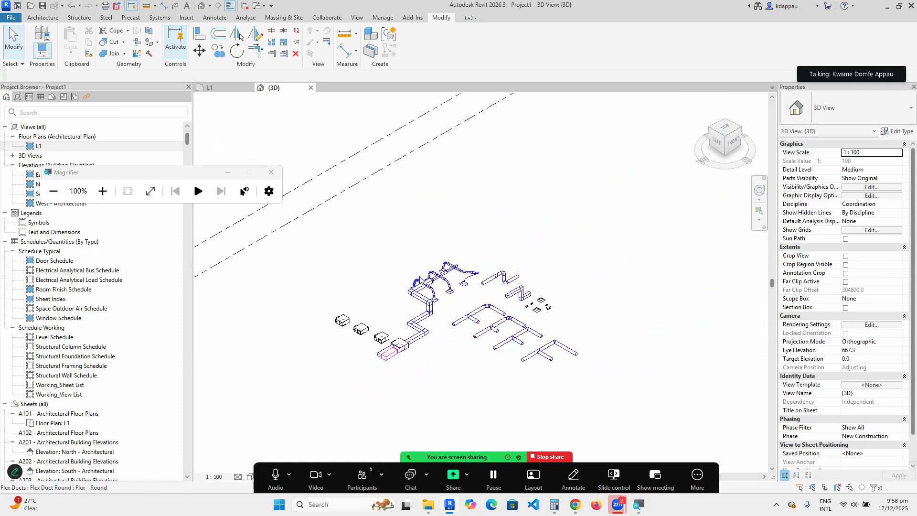
scroll(429, 319, "up", 2)
scroll(418, 385, "up", 1)
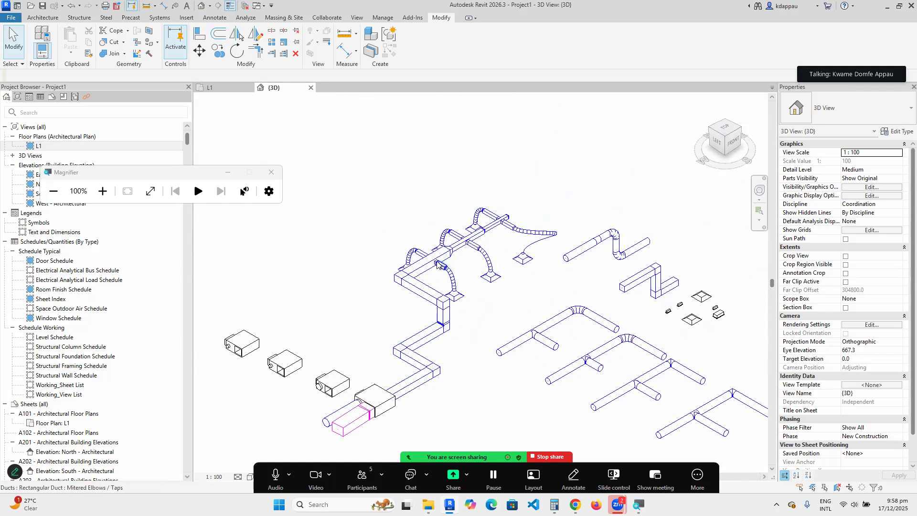
scroll(418, 385, "down", 2)
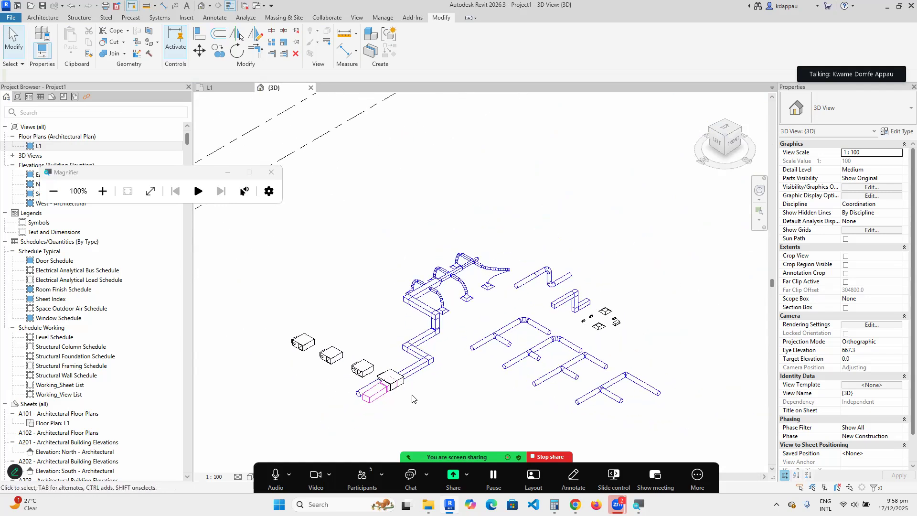
scroll(416, 390, "up", 2)
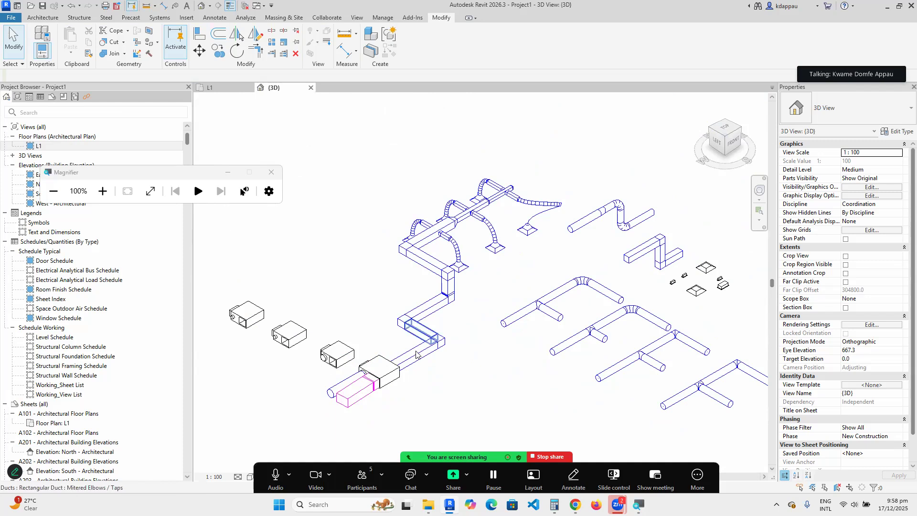
scroll(416, 359, "down", 2)
scroll(418, 361, "up", 2)
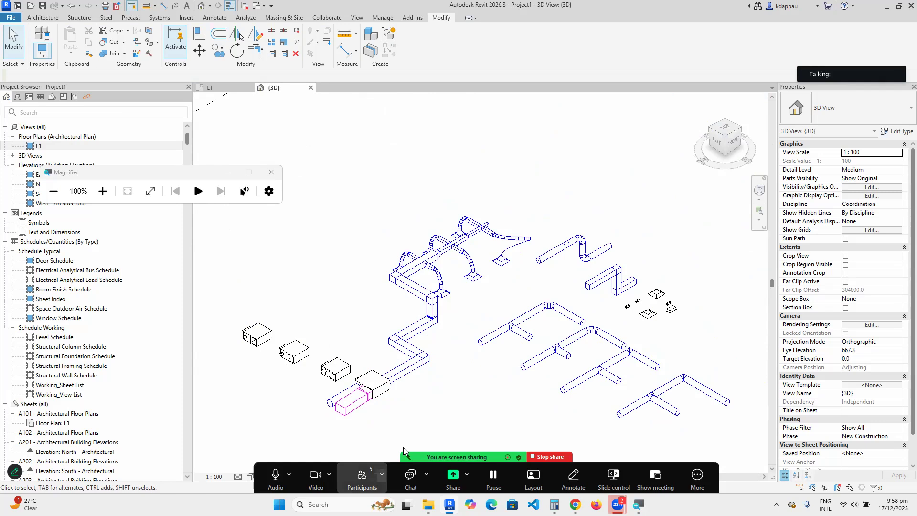
key("alt+u")
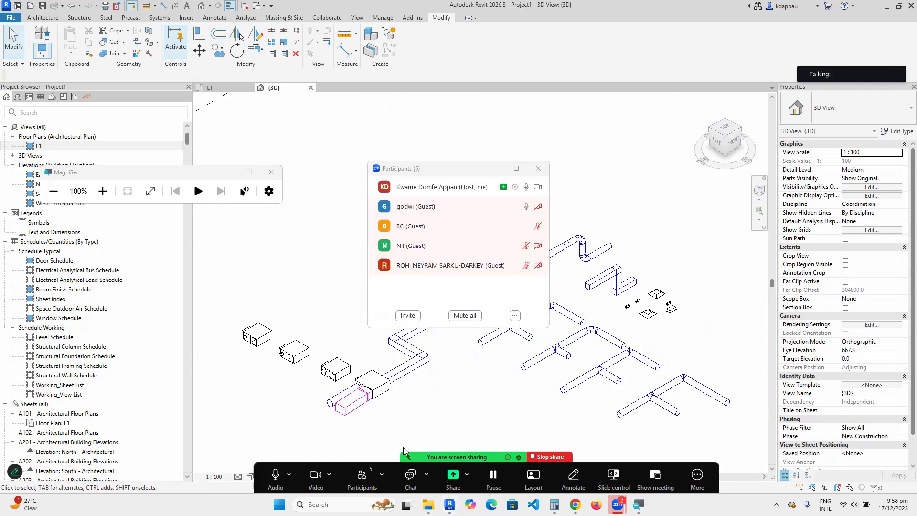
key("alt+u")
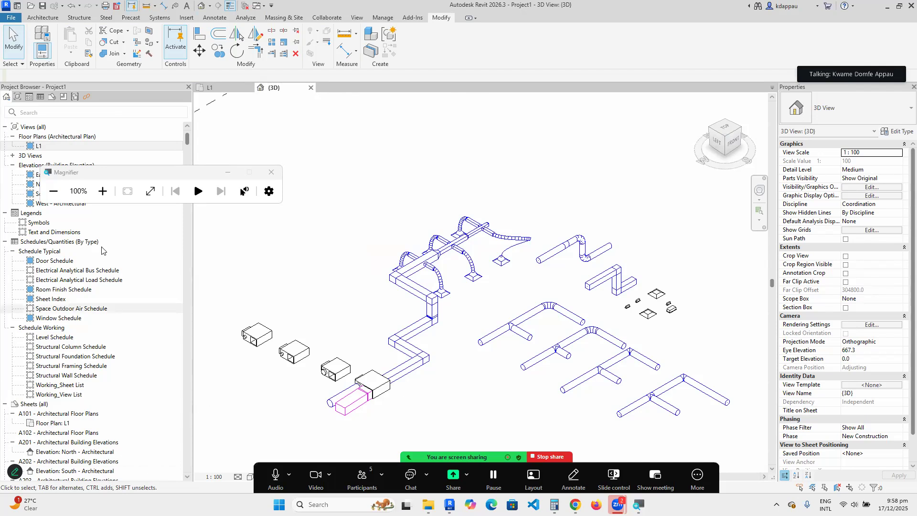
Open the L1 floor plan from the Project Browser.
scroll(367, 330, "down", 3)
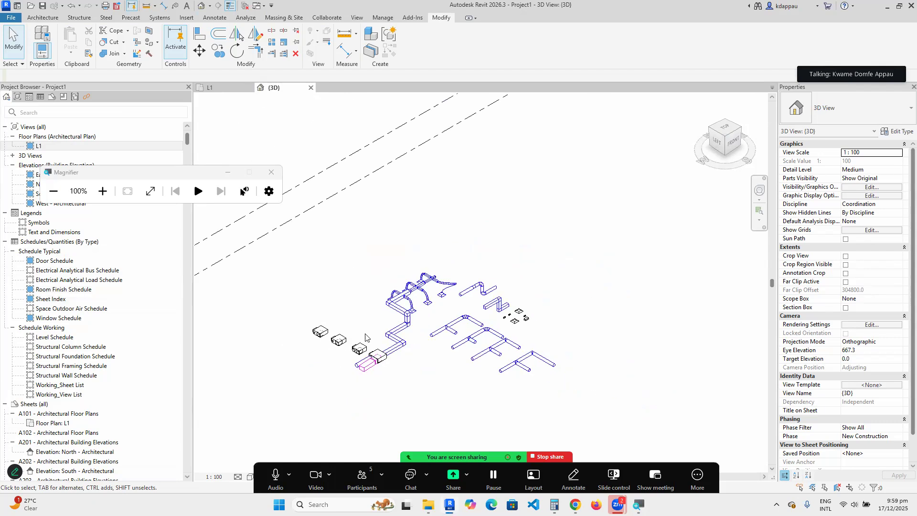
scroll(365, 338, "down", 5)
scroll(347, 311, "up", 4)
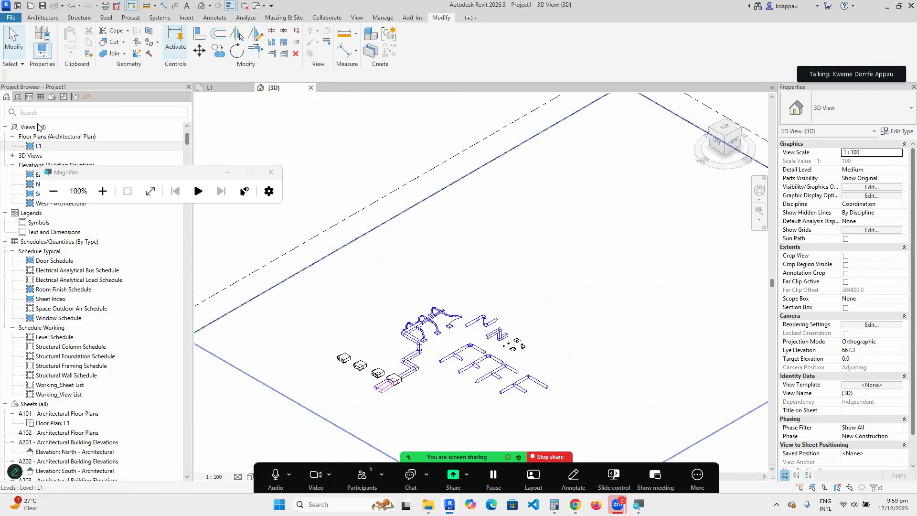
double_click(39, 146)
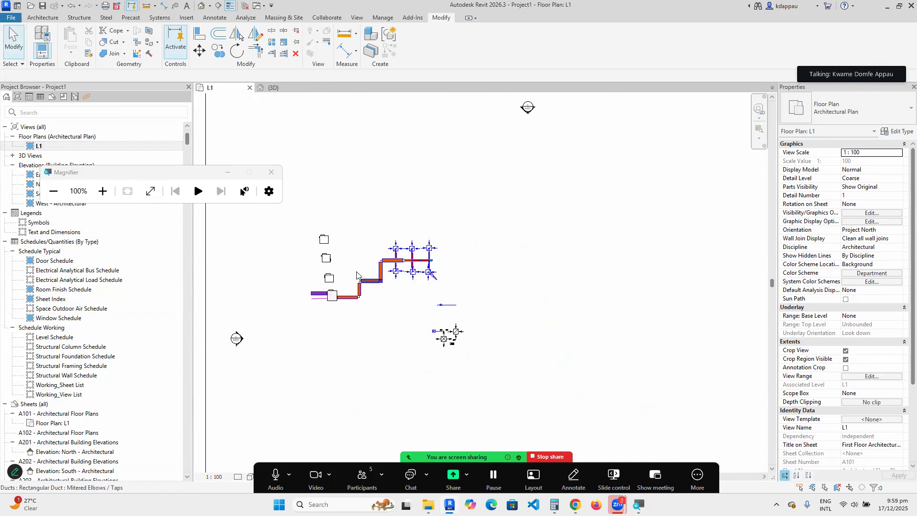
Drag the VAV unit up and right so it sits above the diffuser grid.
scroll(356, 274, "up", 3)
scroll(478, 286, "up", 3)
scroll(617, 307, "down", 2)
scroll(492, 285, "down", 3)
scroll(426, 346, "up", 3)
scroll(479, 288, "up", 3)
scroll(402, 292, "down", 3)
scroll(583, 163, "up", 3)
scroll(531, 285, "down", 5)
scroll(454, 353, "up", 3)
scroll(499, 308, "up", 2)
scroll(450, 254, "down", 4)
scroll(633, 223, "up", 3)
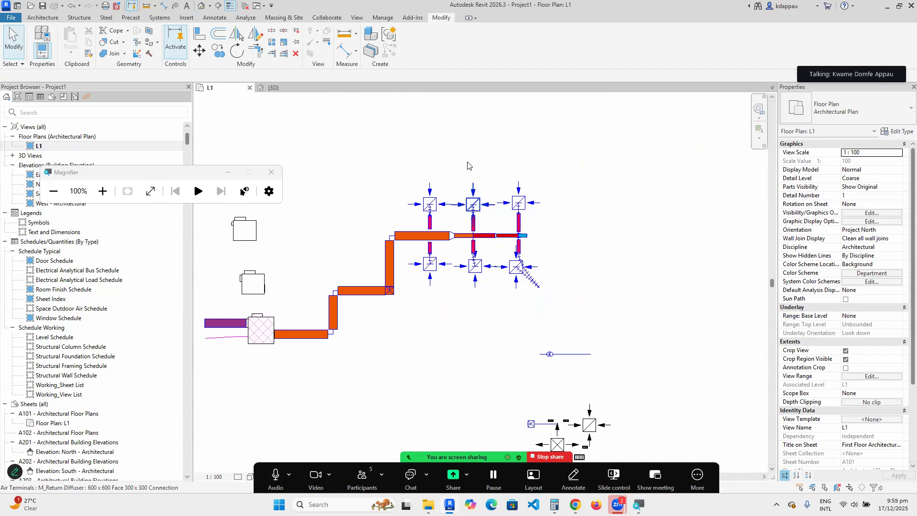
scroll(439, 345, "down", 2)
scroll(421, 349, "up", 1)
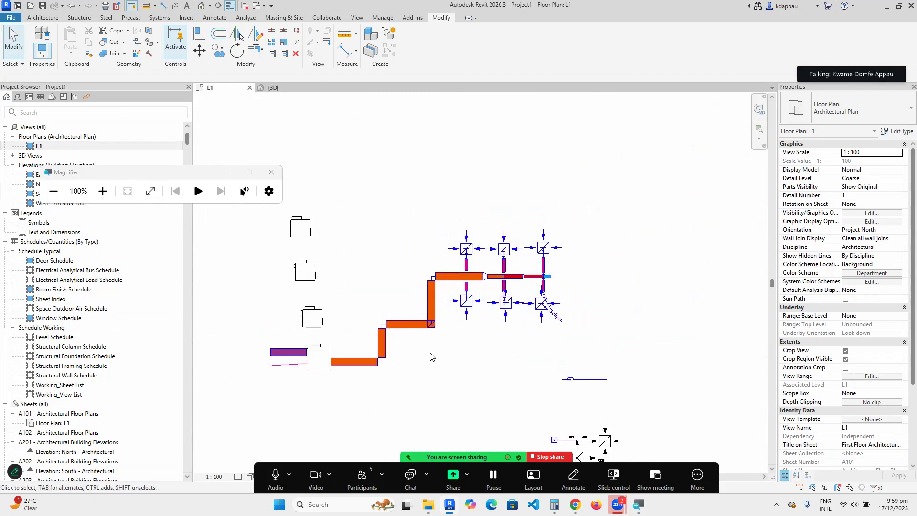
scroll(430, 361, "up", 1)
scroll(374, 339, "down", 4)
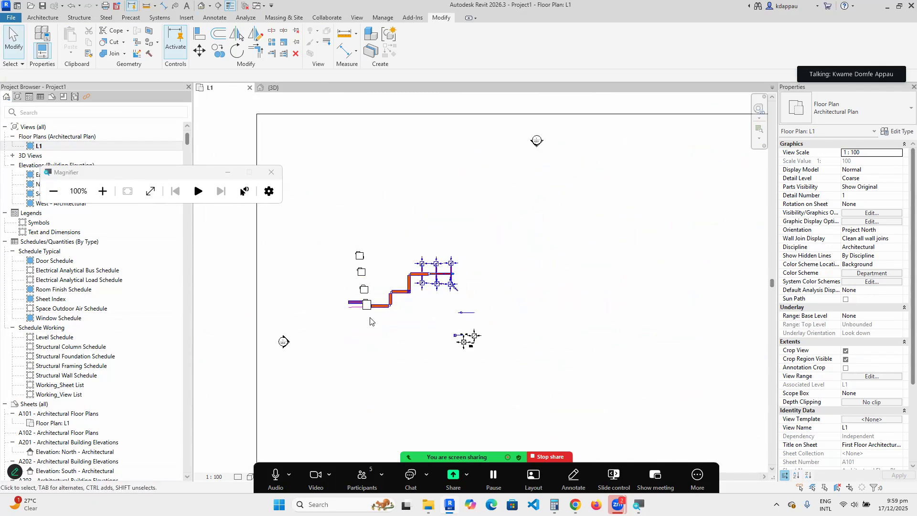
scroll(362, 239, "up", 2)
left_click_drag(358, 272, 428, 219)
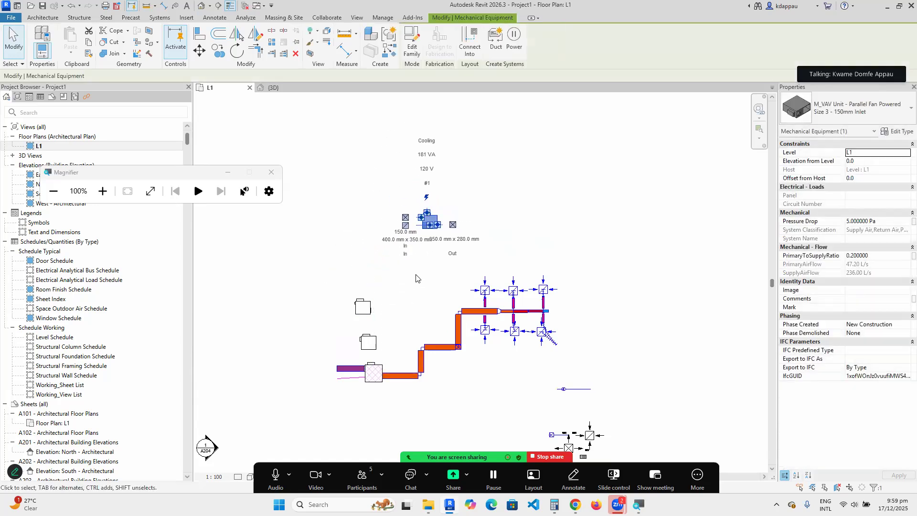
Start a Create Similar from the upper-left return diffuser, skipping the save reminder.
left_click(417, 275)
scroll(401, 260, "down", 2)
scroll(446, 281, "up", 5)
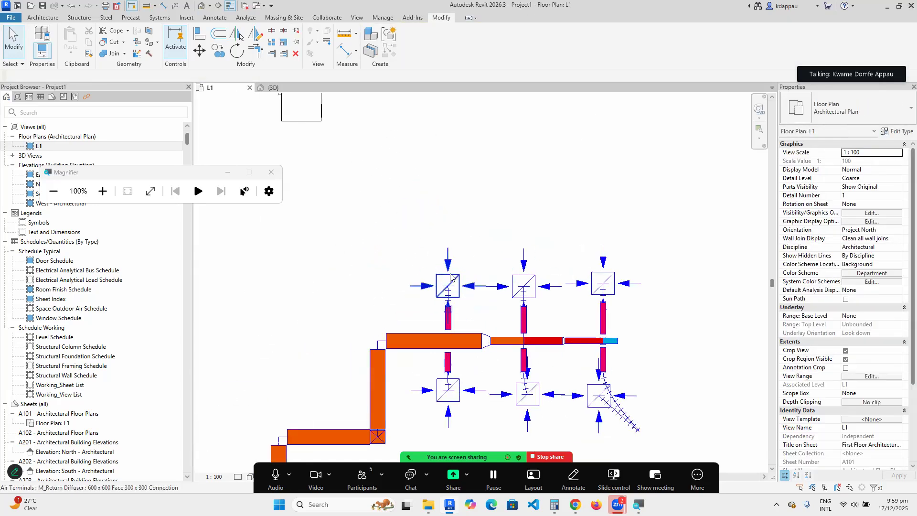
left_click(451, 276)
right_click(450, 276)
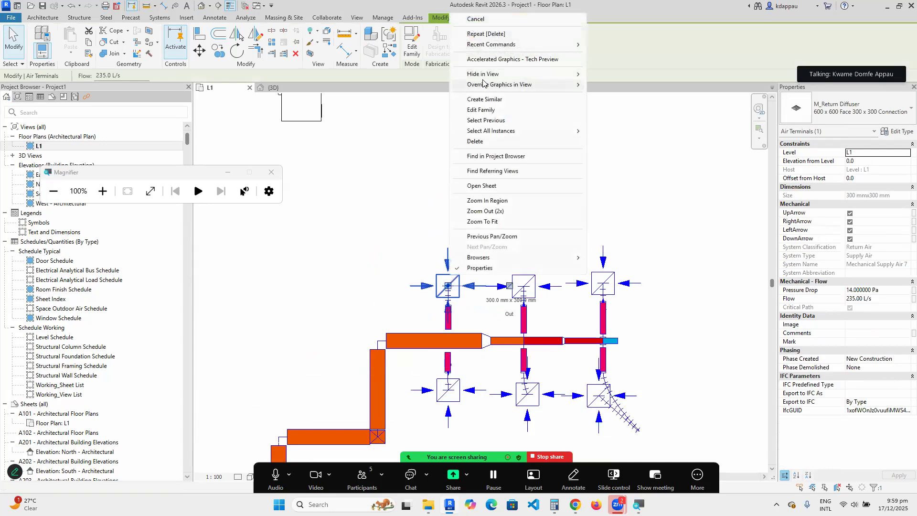
left_click(487, 101)
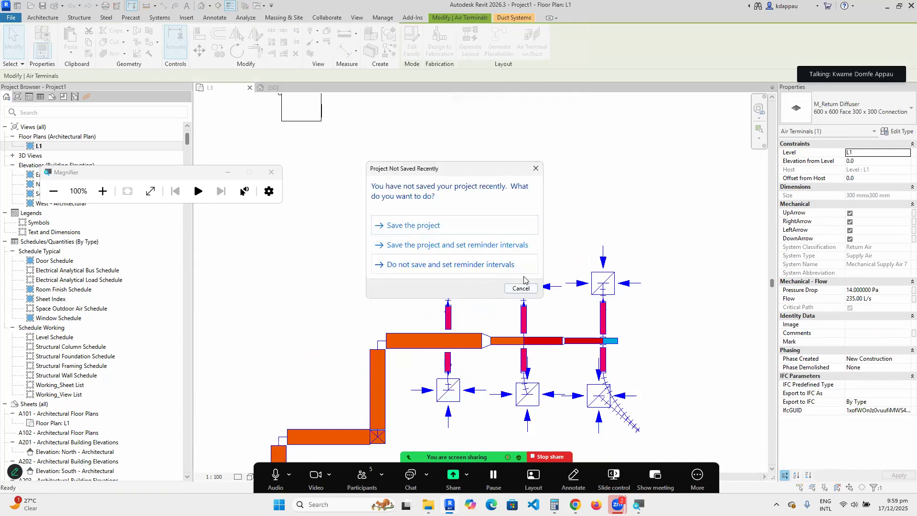
left_click(521, 288)
Place three M_Return Diffusers in a row above the grid, then reselect the VAV unit.
scroll(462, 302, "down", 3)
scroll(458, 244, "up", 3)
left_click(428, 225)
left_click(499, 225)
left_click(575, 225)
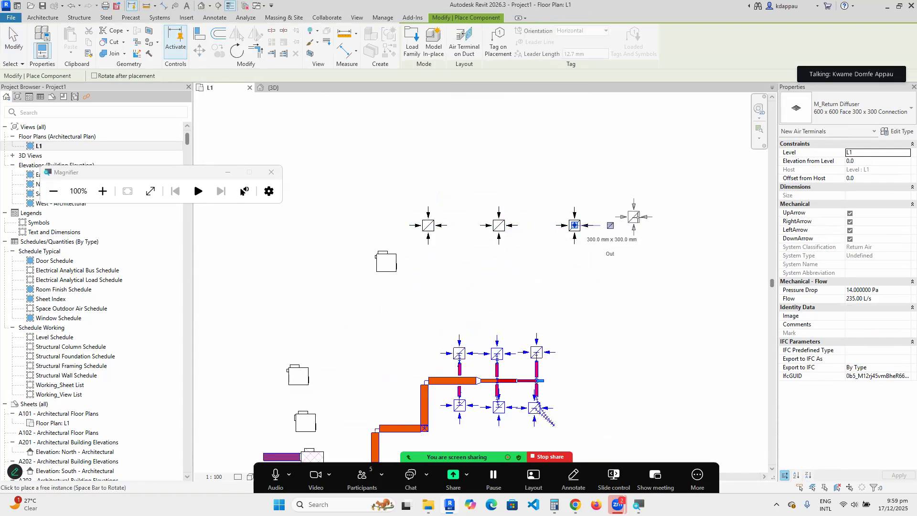
right_click(582, 151)
left_click(620, 157)
right_click(367, 191)
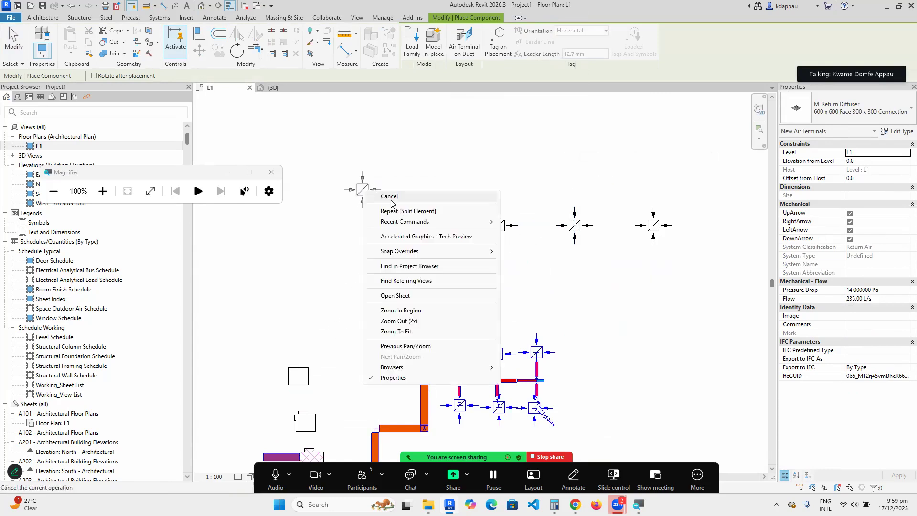
left_click(389, 196)
scroll(397, 266, "up", 3)
left_click(412, 270)
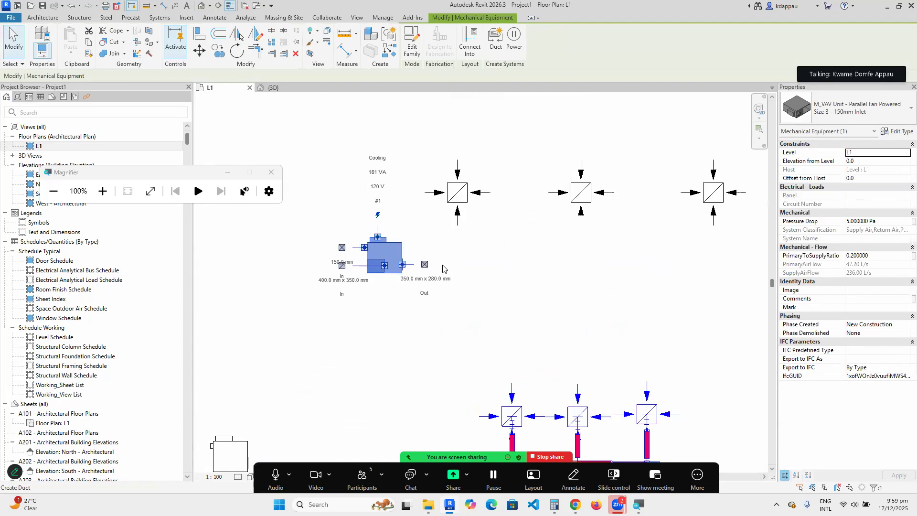
Draw a straight duct from the VAV outlet to a point past the diffusers.
right_click(424, 269)
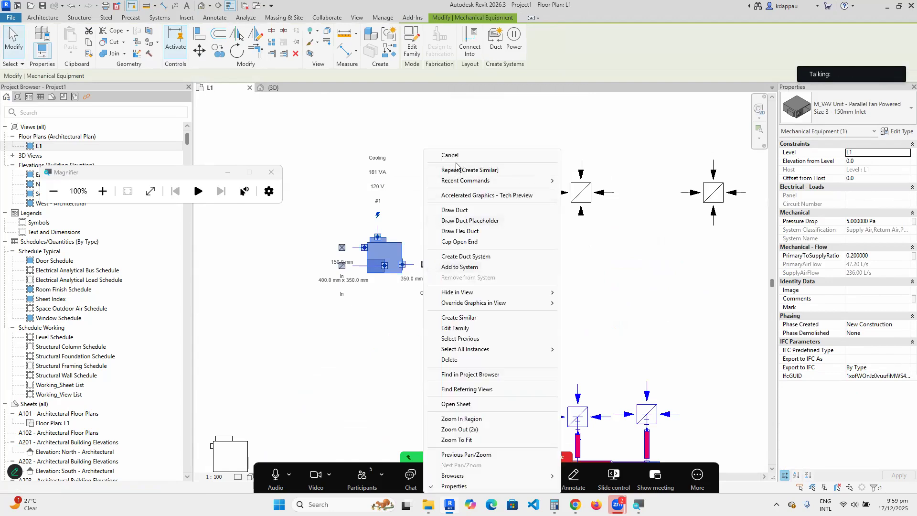
left_click(454, 208)
scroll(411, 246, "down", 2)
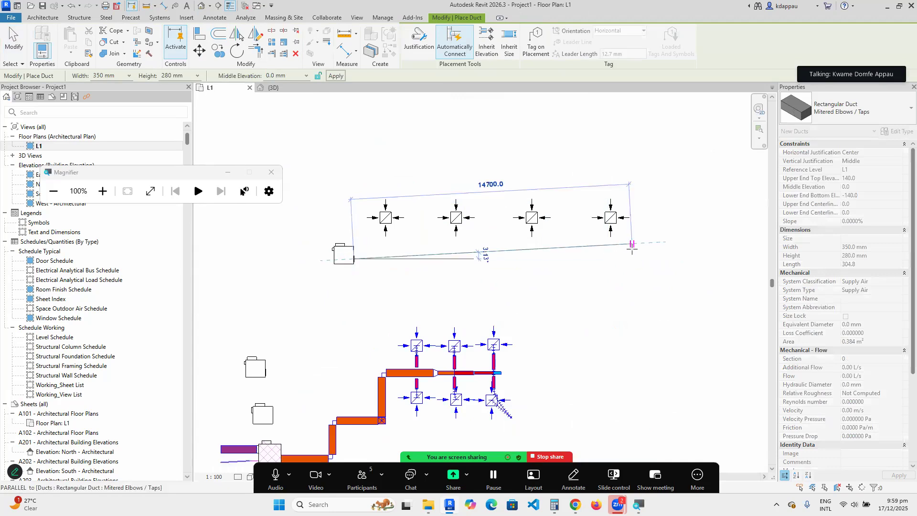
left_click(635, 258)
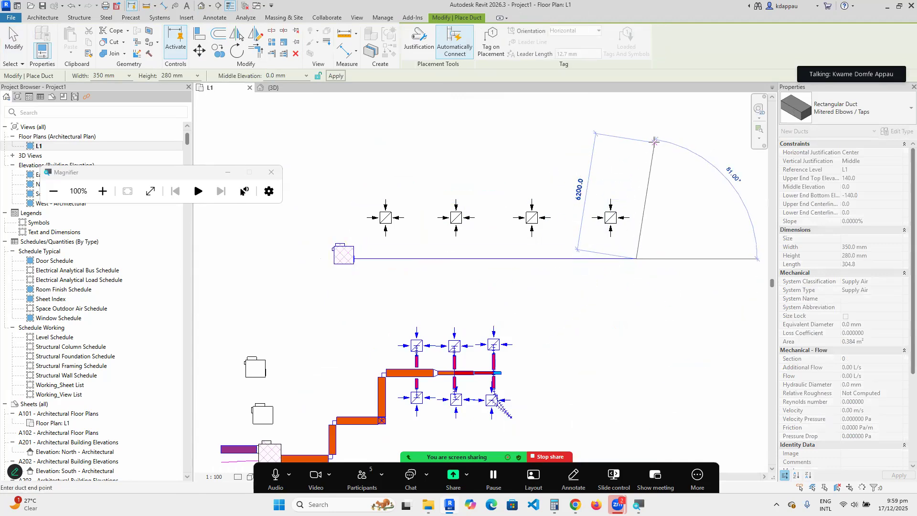
right_click(608, 140)
left_click(621, 147)
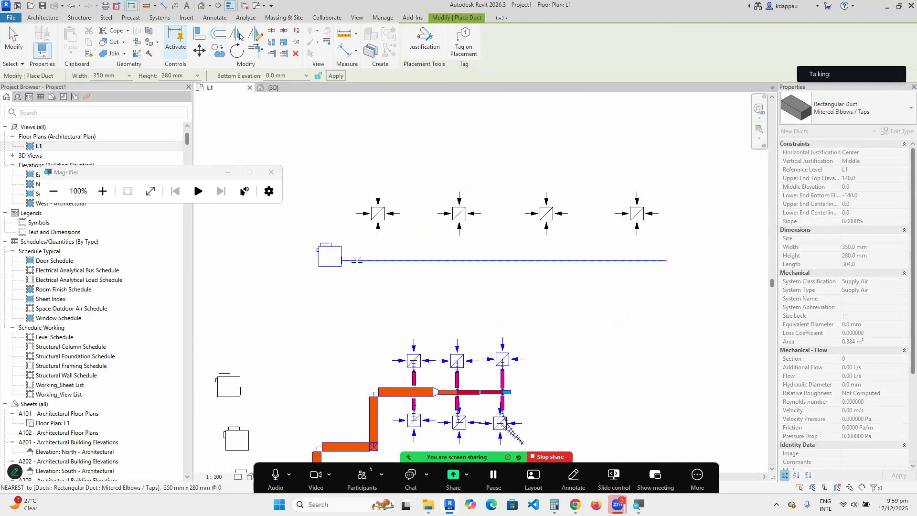
scroll(377, 258, "up", 3)
Try a branch duct from the intersection, dismiss the auto-route error, and stop drawing.
left_click(391, 259)
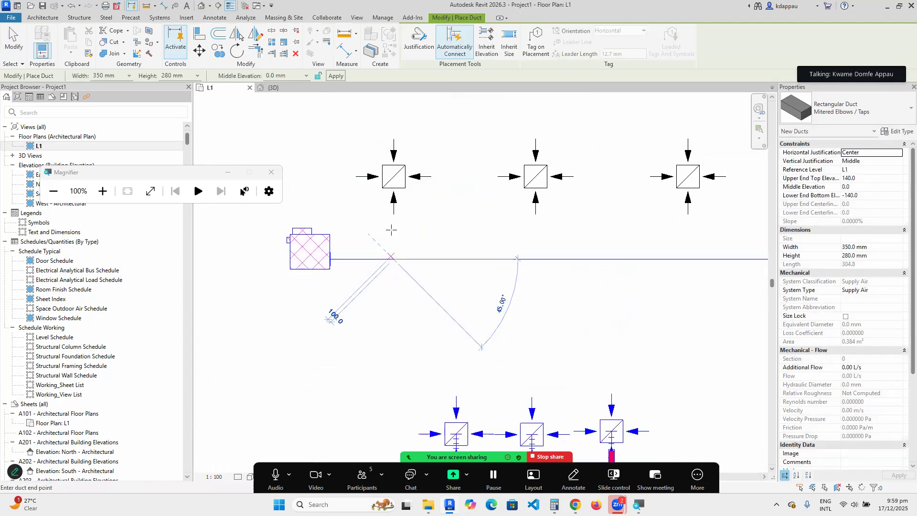
left_click(508, 271)
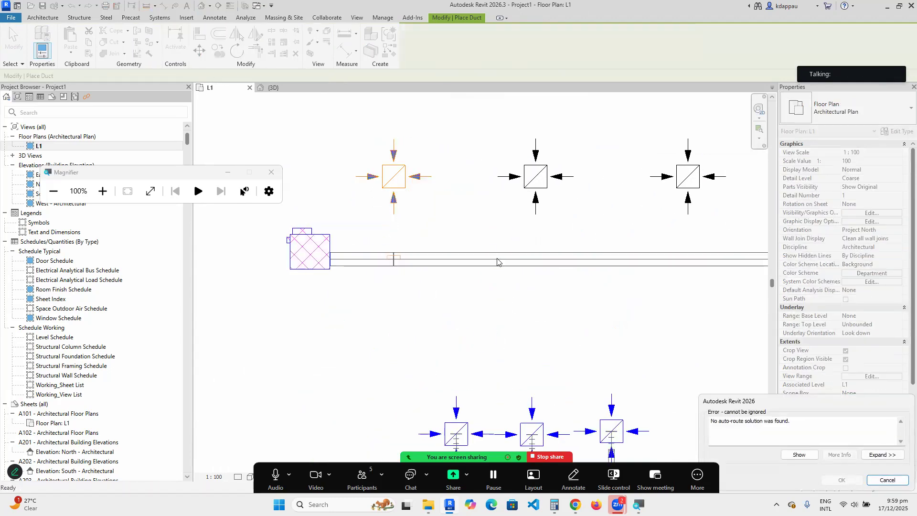
left_click(885, 480)
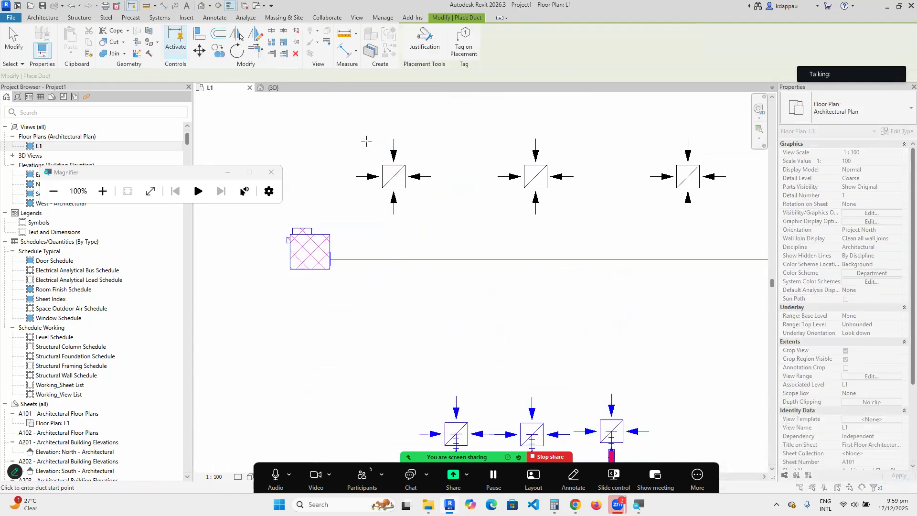
scroll(377, 242, "down", 2)
scroll(377, 243, "down", 1)
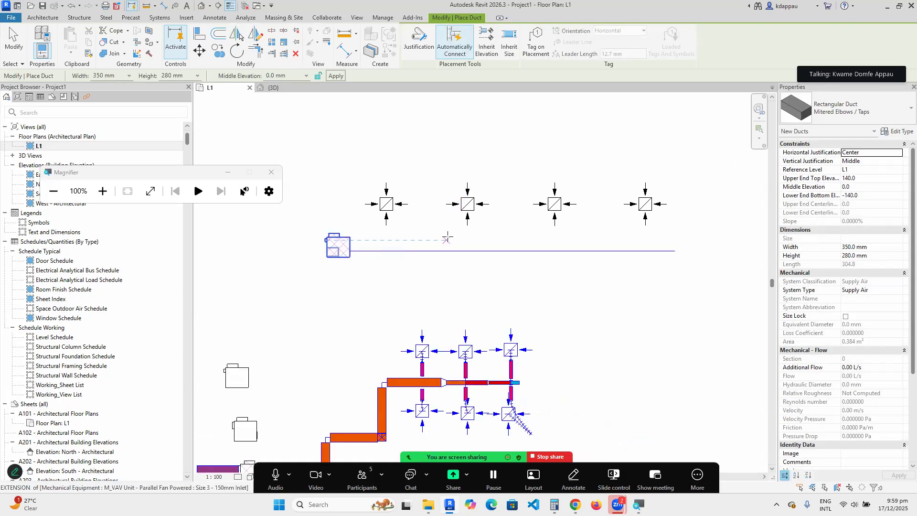
scroll(370, 218, "up", 2)
scroll(397, 344, "down", 2)
scroll(391, 269, "up", 2)
right_click(416, 165)
left_click(433, 174)
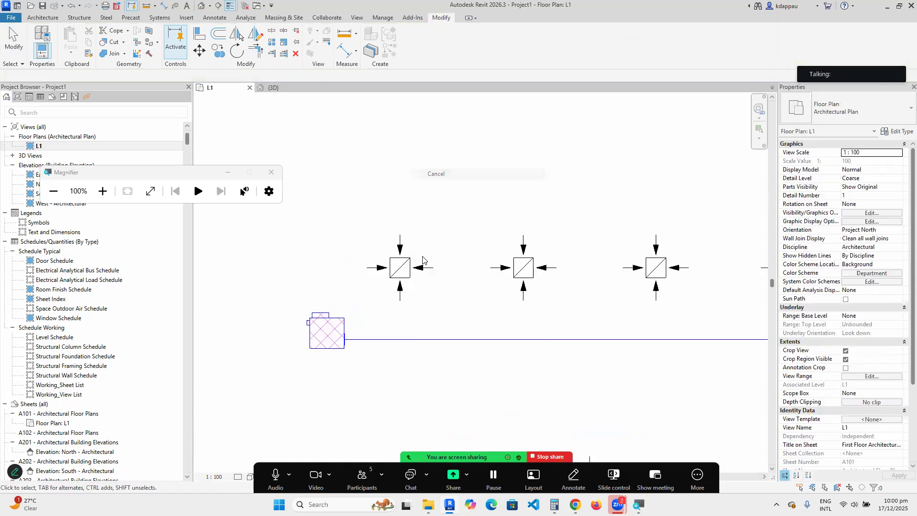
scroll(327, 354, "down", 1)
scroll(327, 354, "down", 1)
left_click(323, 341)
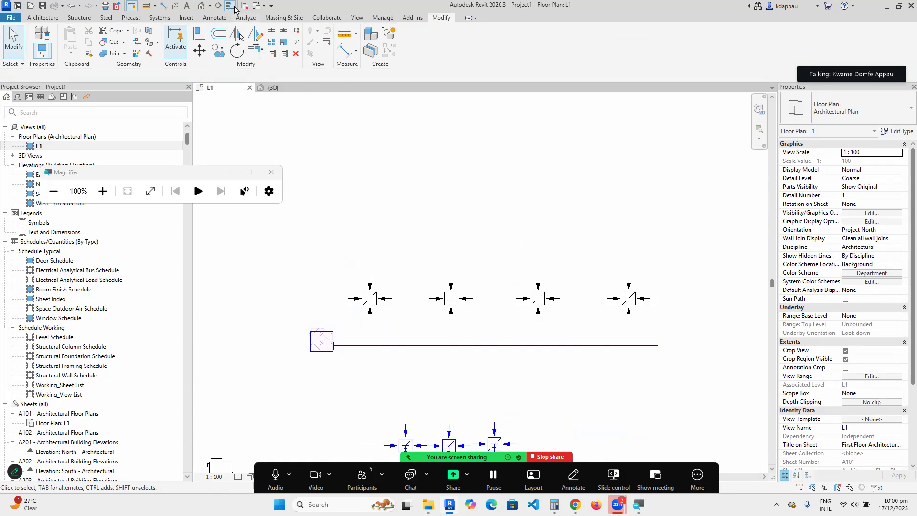
Switch to the default 3D view at a top-front-right isometric and zoom into the ductwork.
left_click(201, 6)
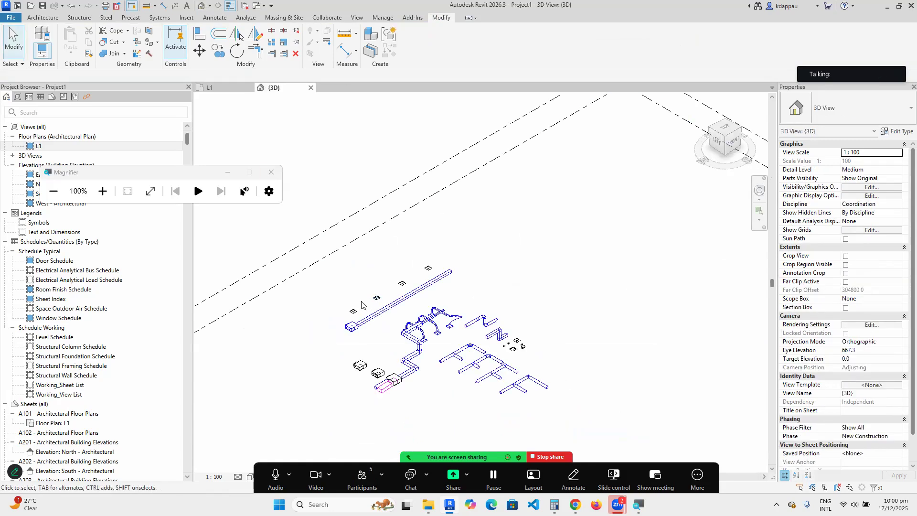
left_click(732, 142)
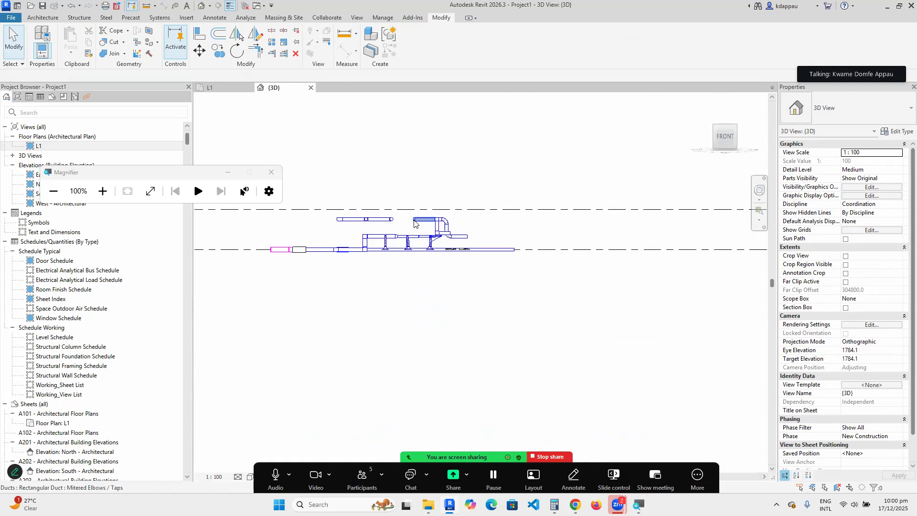
left_click(736, 125)
scroll(554, 251, "up", 5)
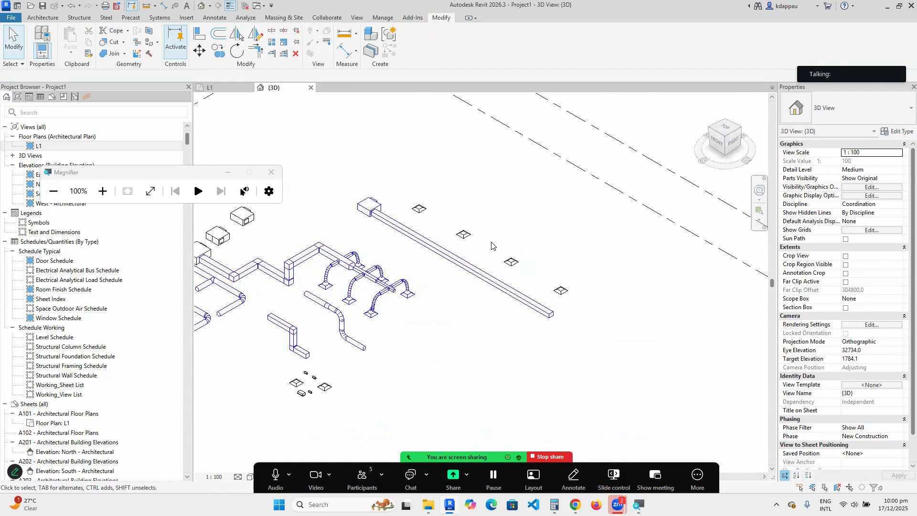
scroll(485, 255, "up", 2)
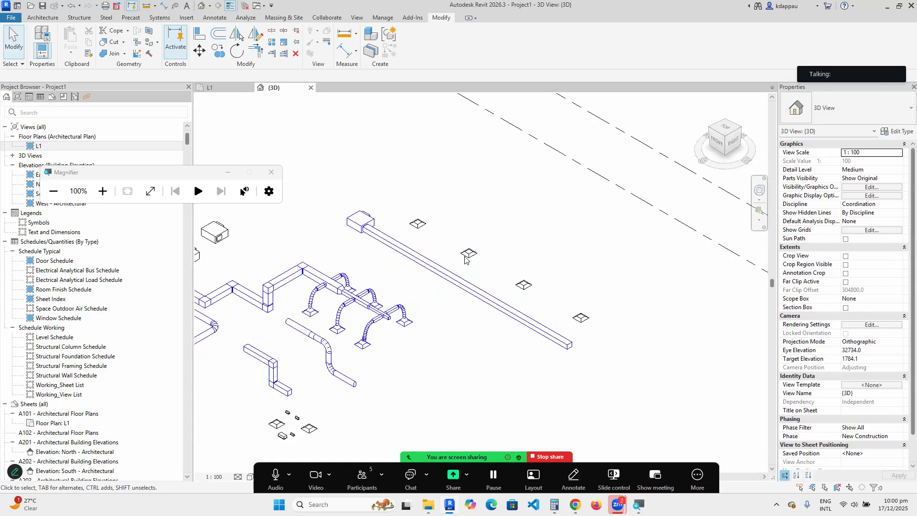
scroll(482, 258, "up", 2)
scroll(377, 255, "up", 2)
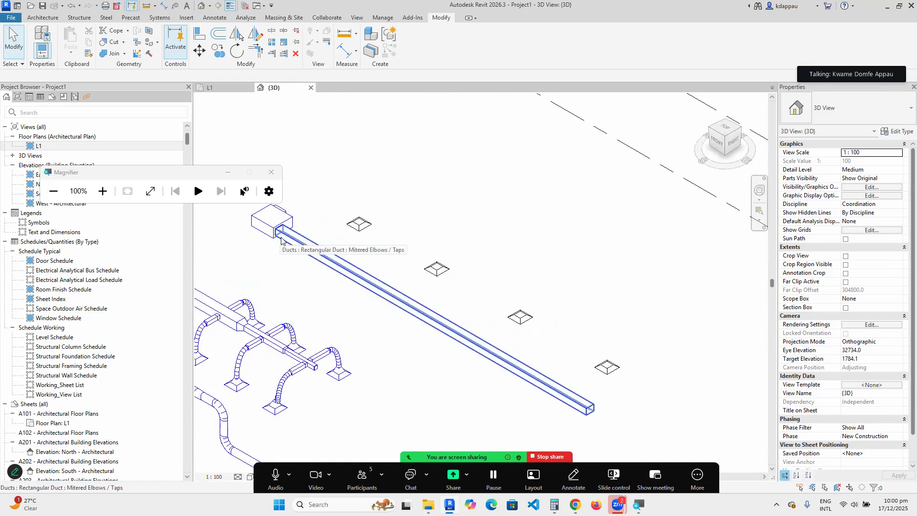
scroll(281, 247, "down", 1)
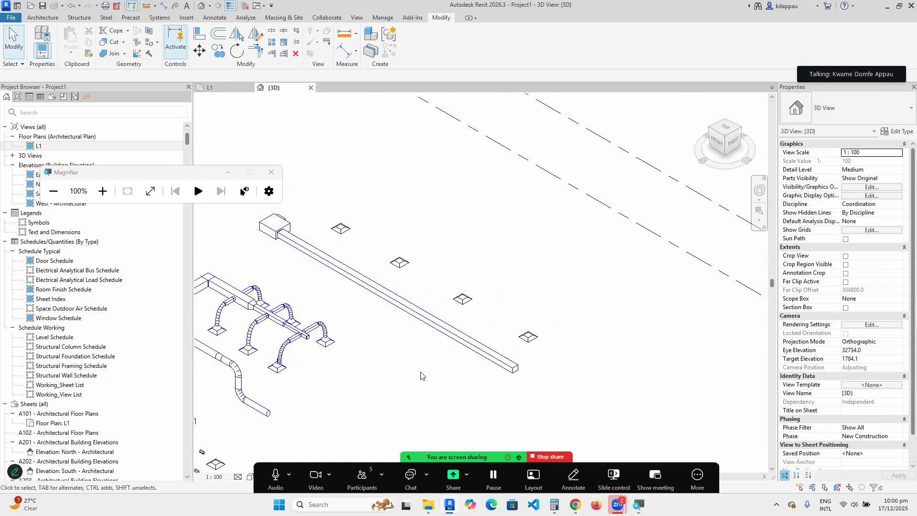
scroll(480, 368, "down", 4)
scroll(243, 418, "up", 2)
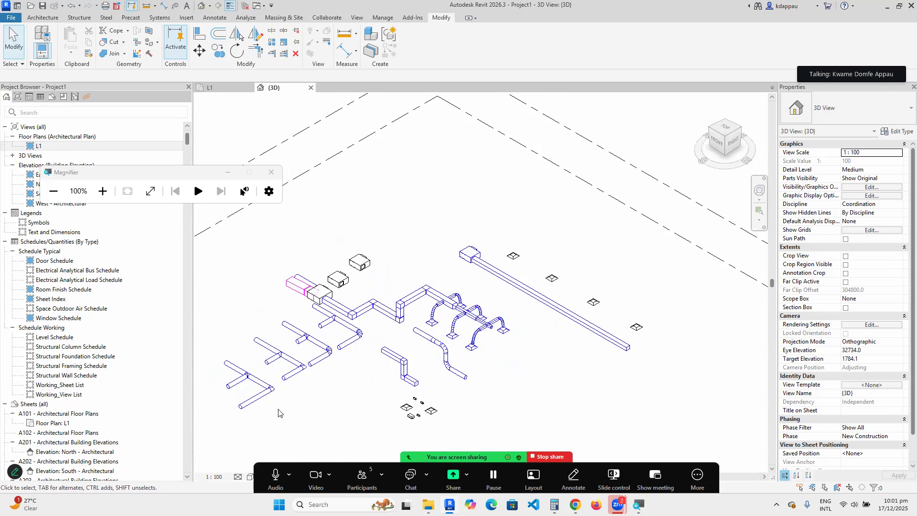
scroll(351, 423, "up", 1)
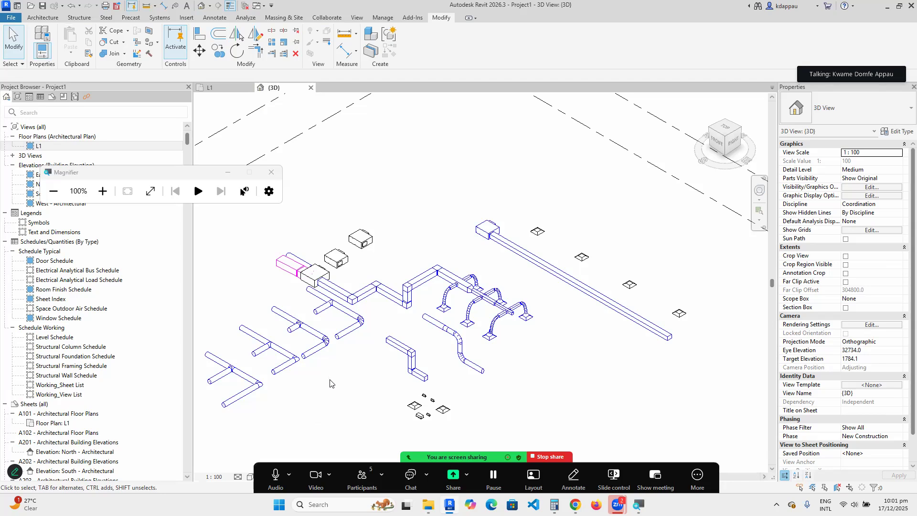
scroll(360, 350, "down", 3)
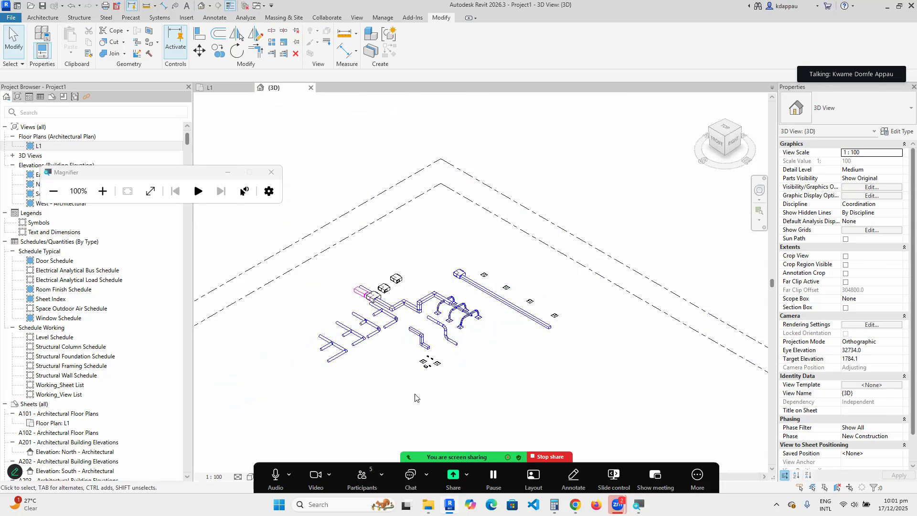
left_click(897, 131)
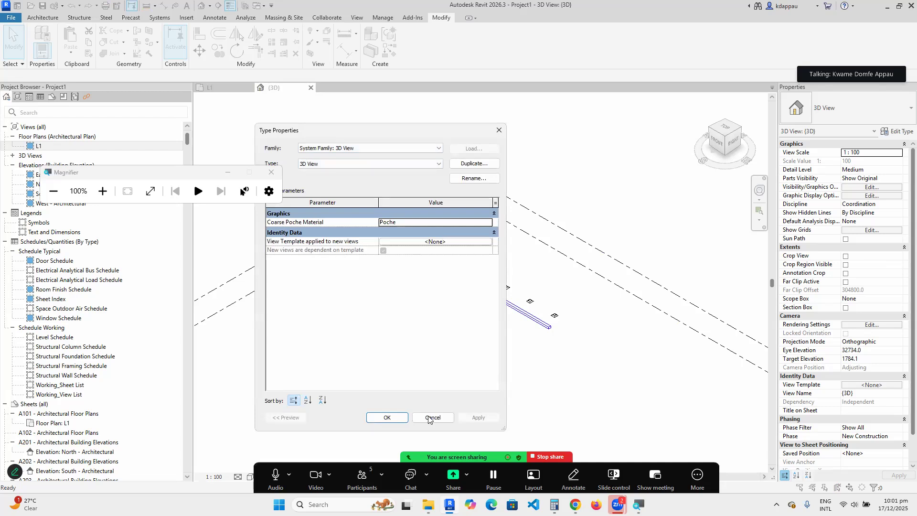
scroll(328, 343, "up", 3)
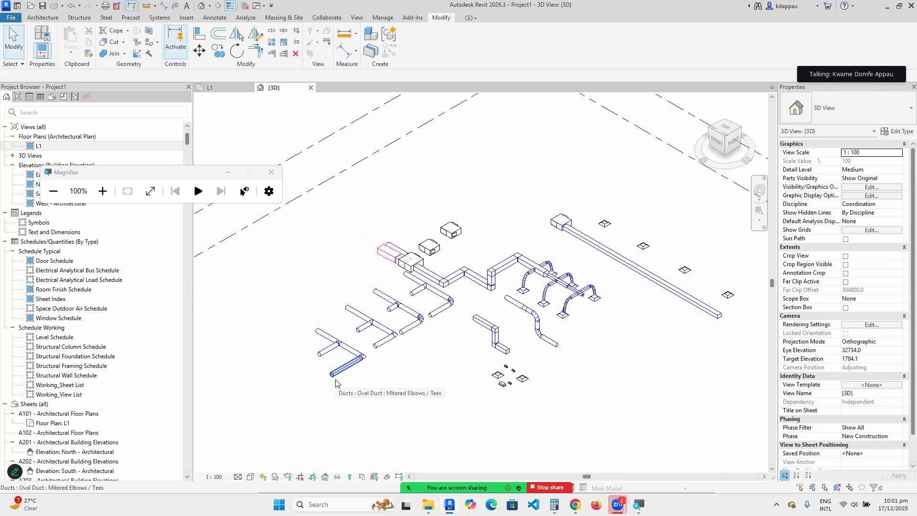
Zoom around the 3D ductwork, then stop sharing the screen in the Zoom meeting.
scroll(363, 377, "down", 3)
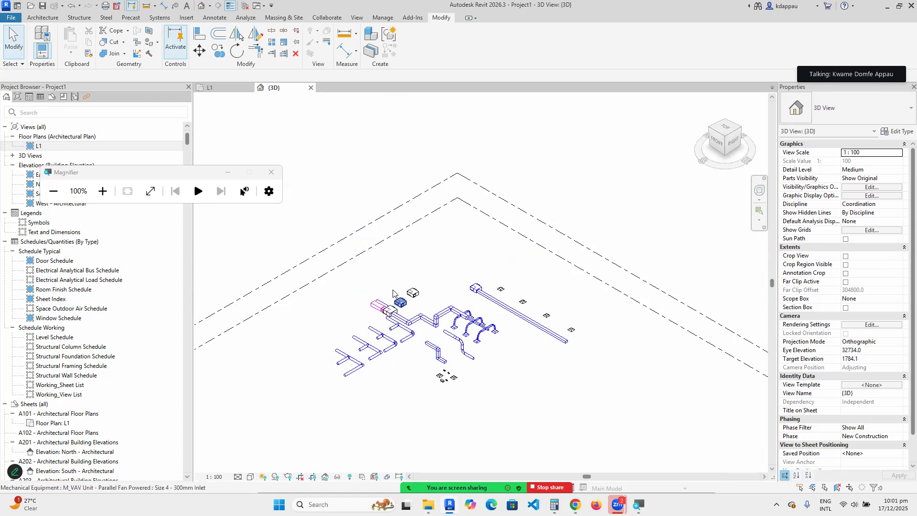
scroll(396, 294, "up", 2)
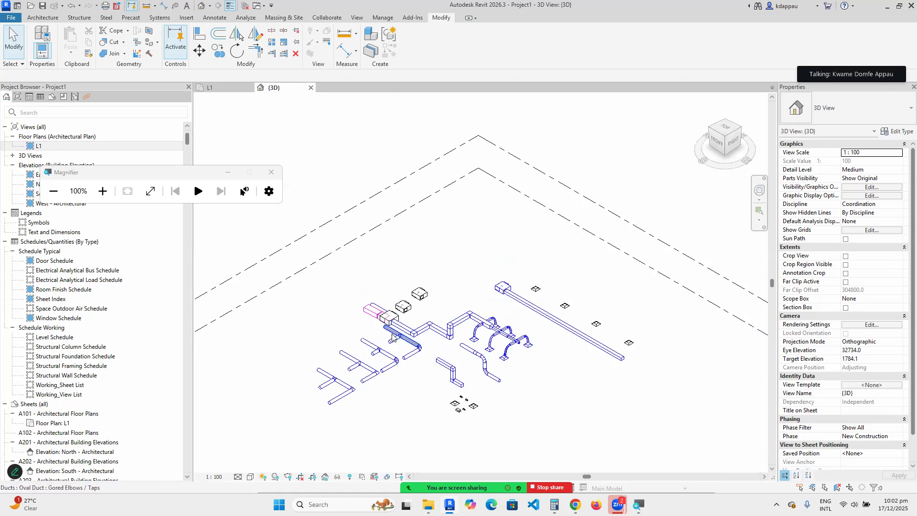
scroll(375, 377, "up", 2)
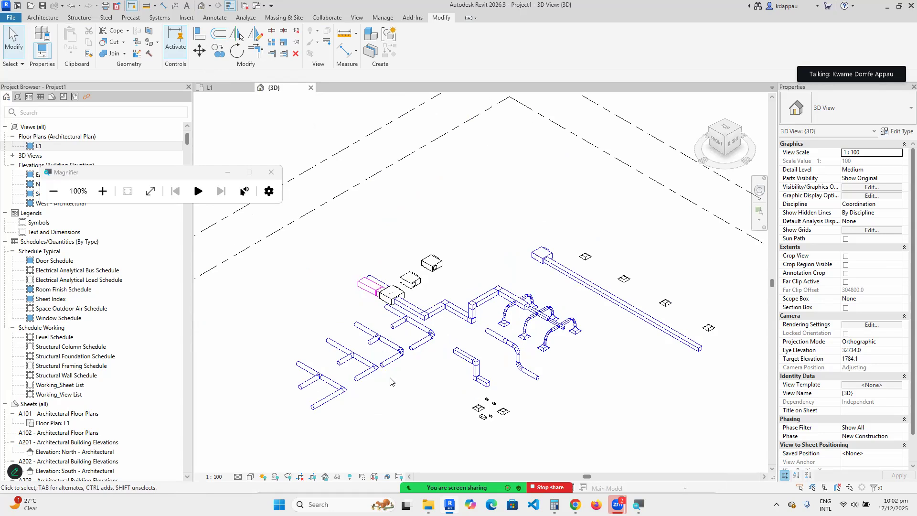
scroll(391, 380, "down", 2)
scroll(501, 385, "up", 1)
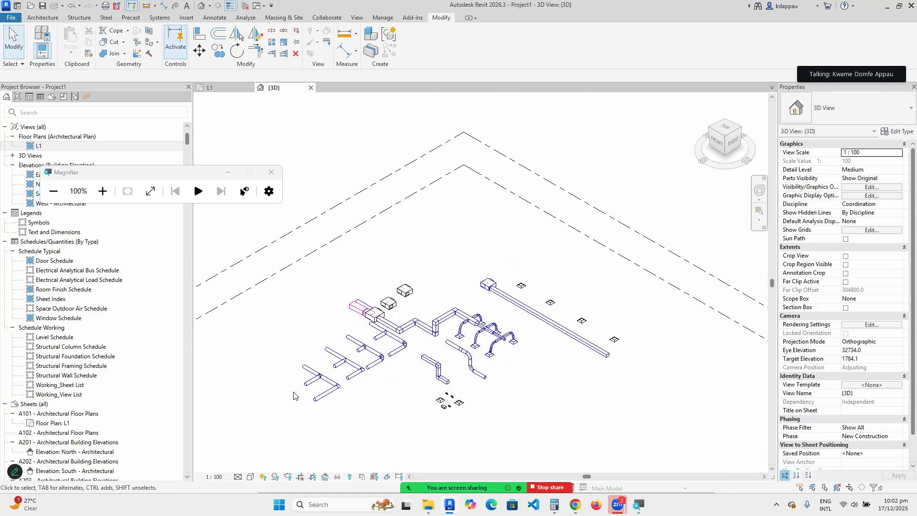
scroll(319, 405, "up", 1)
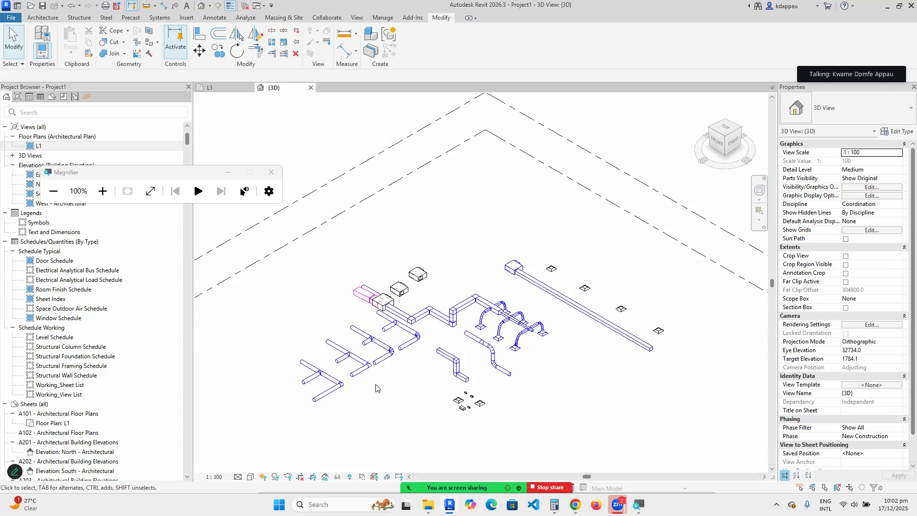
scroll(335, 410, "up", 3)
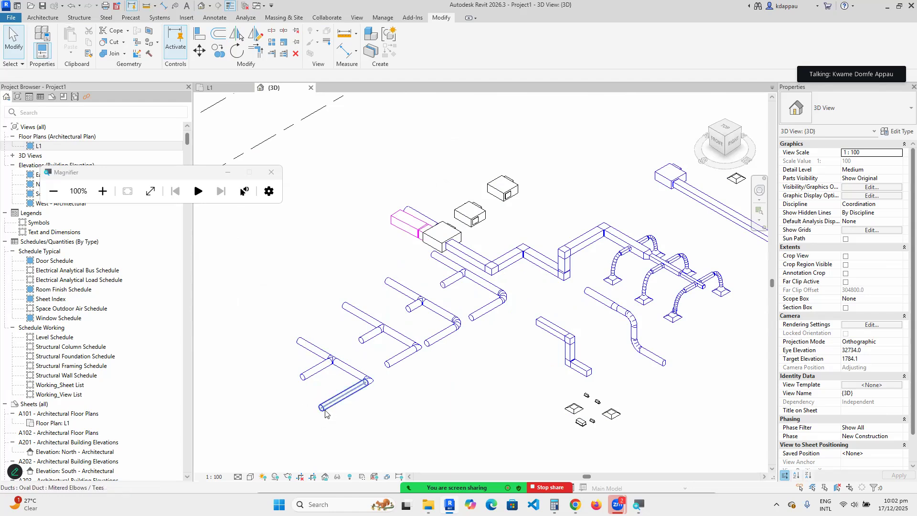
scroll(334, 373, "down", 4)
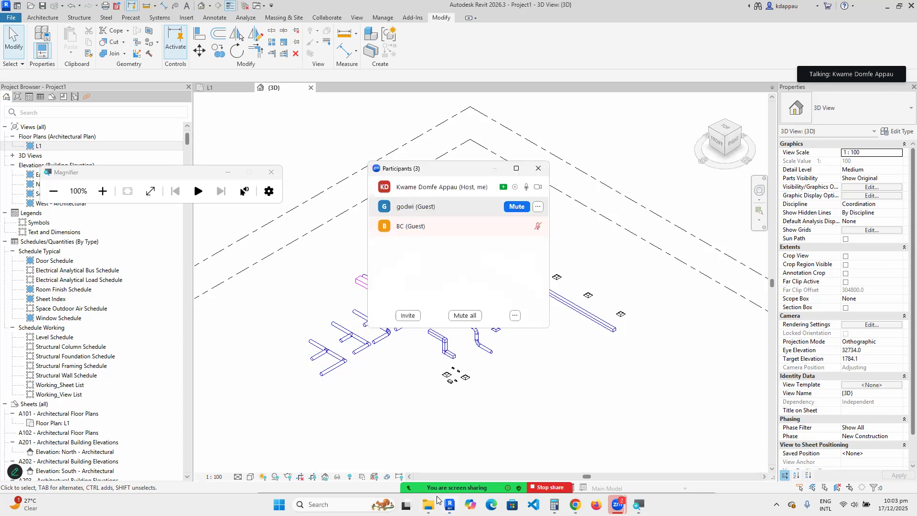
left_click(535, 470)
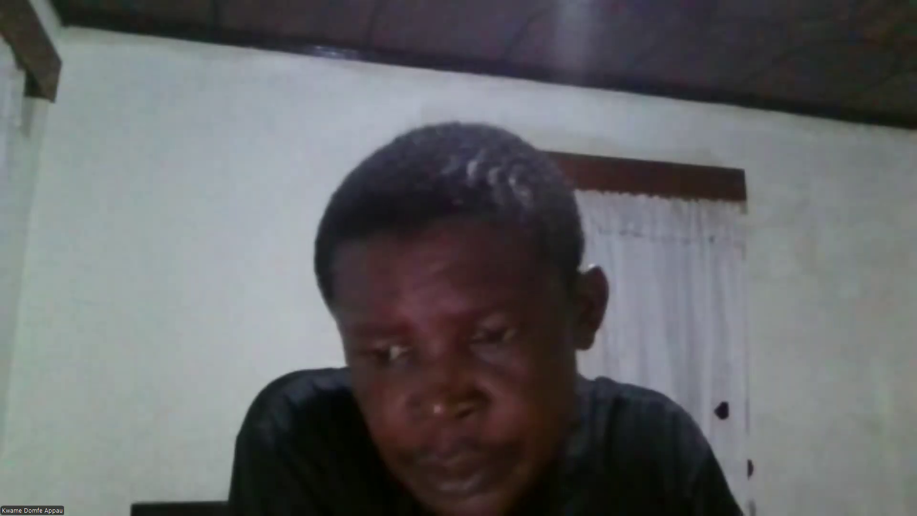